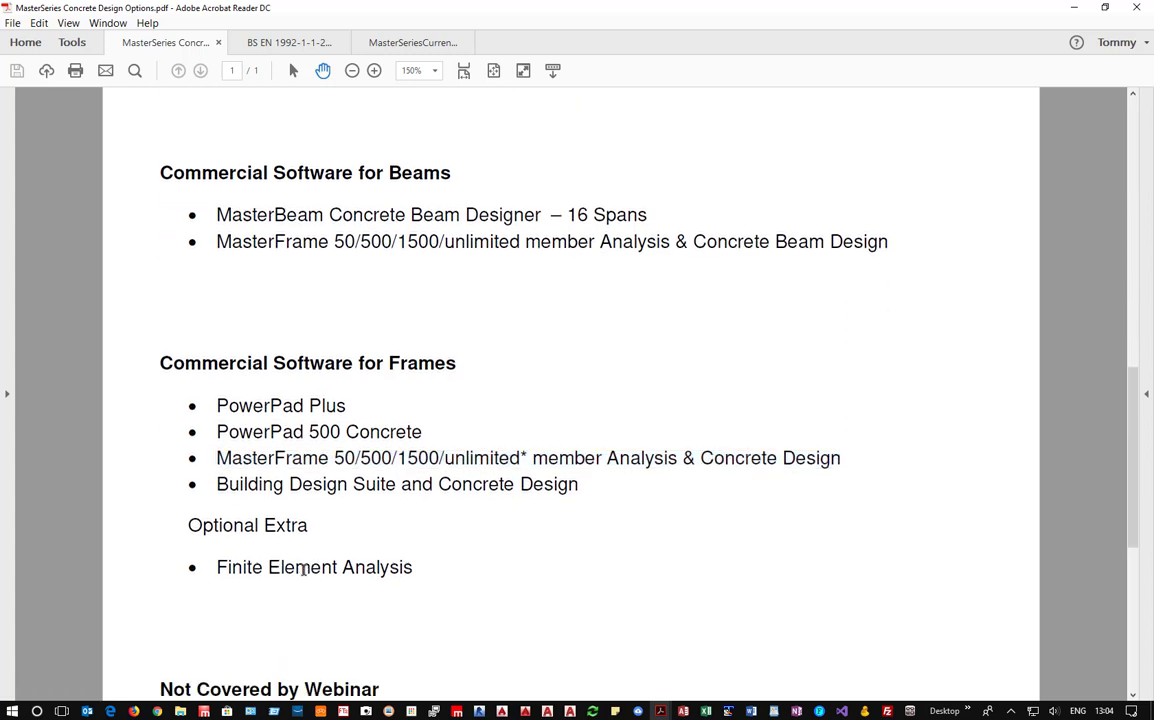
# Review the frame software options and webinar exclusions in the PDF, and minimise it and the browser to switch to MasterSeries
pyautogui.doubleClick(304, 567)
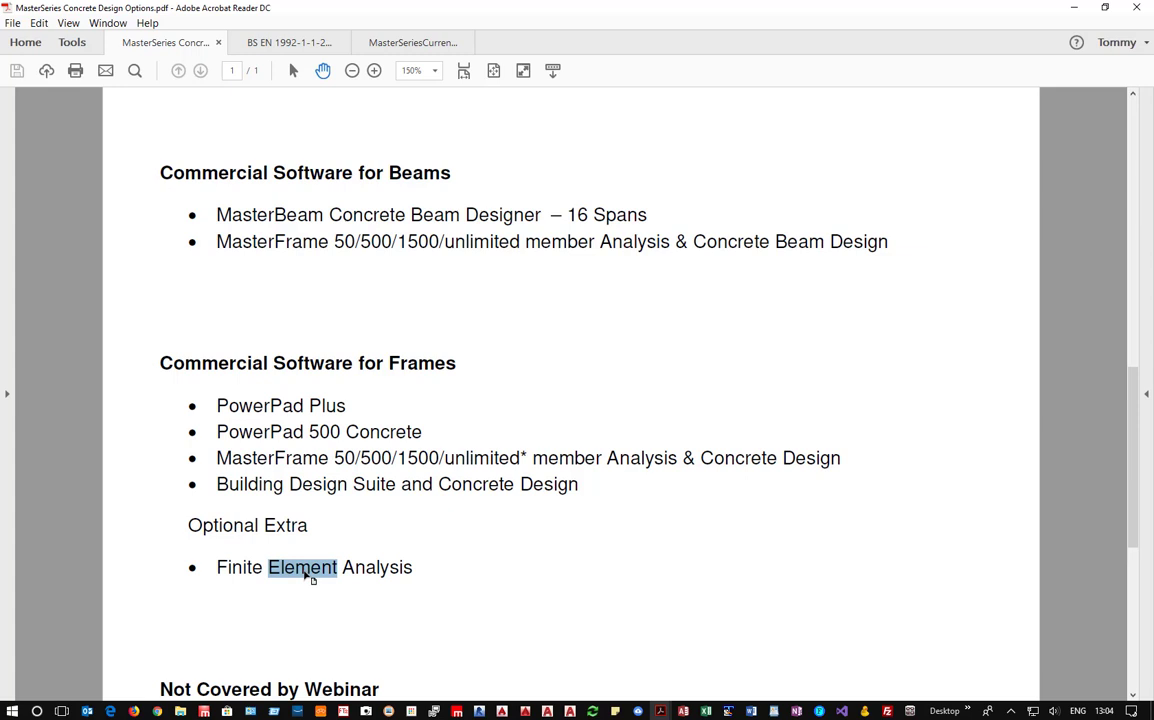
pyautogui.scroll(-5, 337, 464)
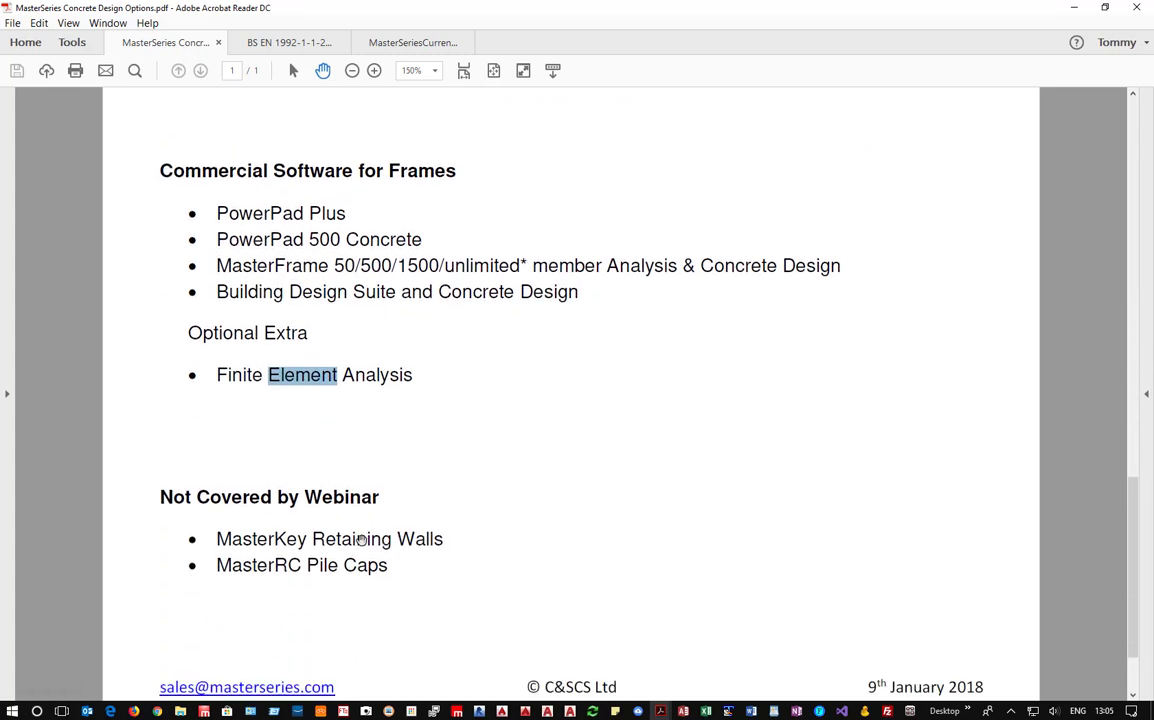
pyautogui.click(330, 565)
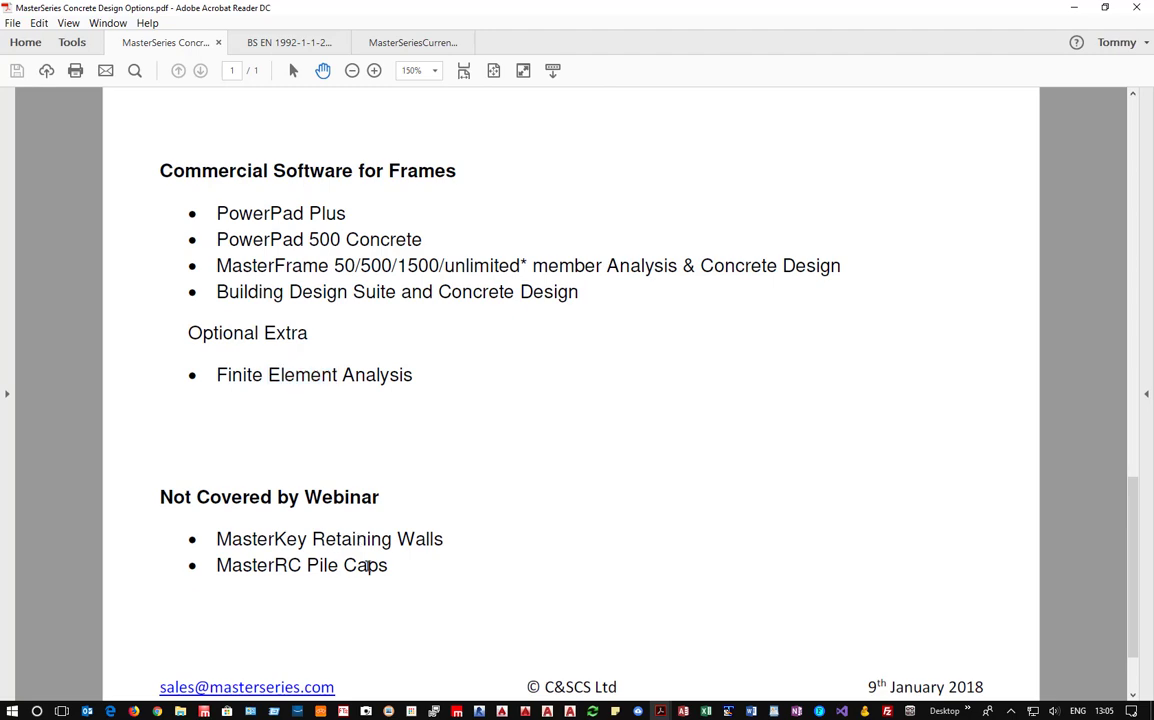
pyautogui.click(1075, 9)
pyautogui.click(1075, 10)
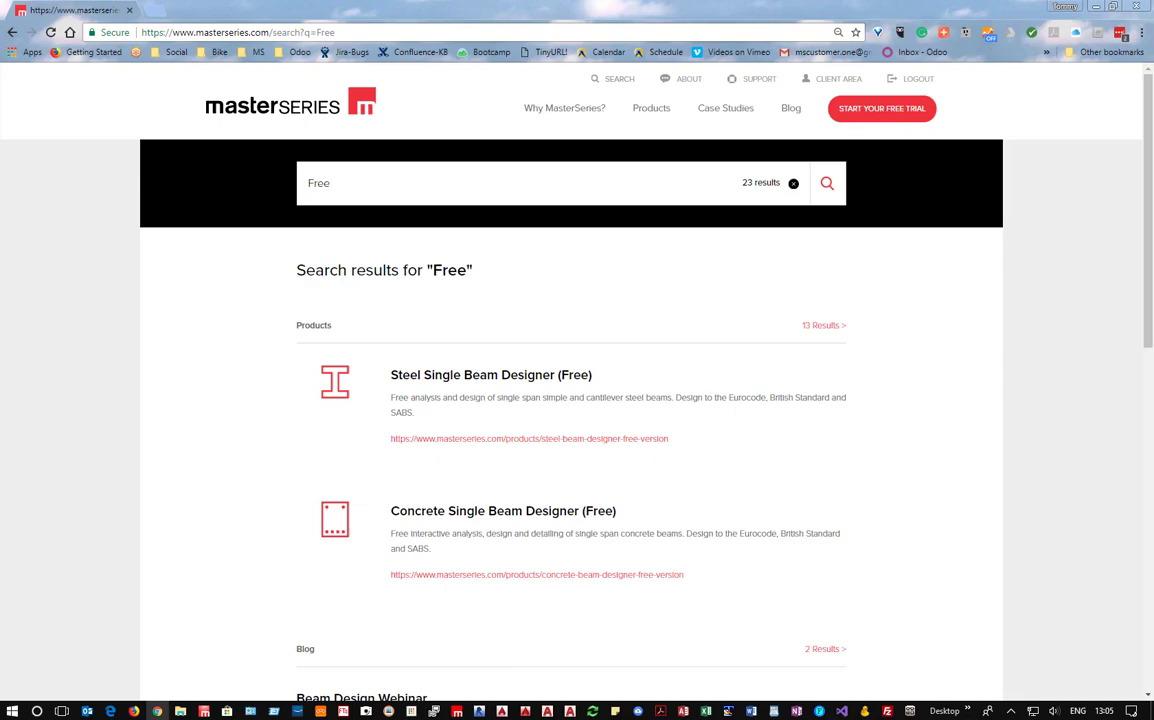
pyautogui.click(1097, 10)
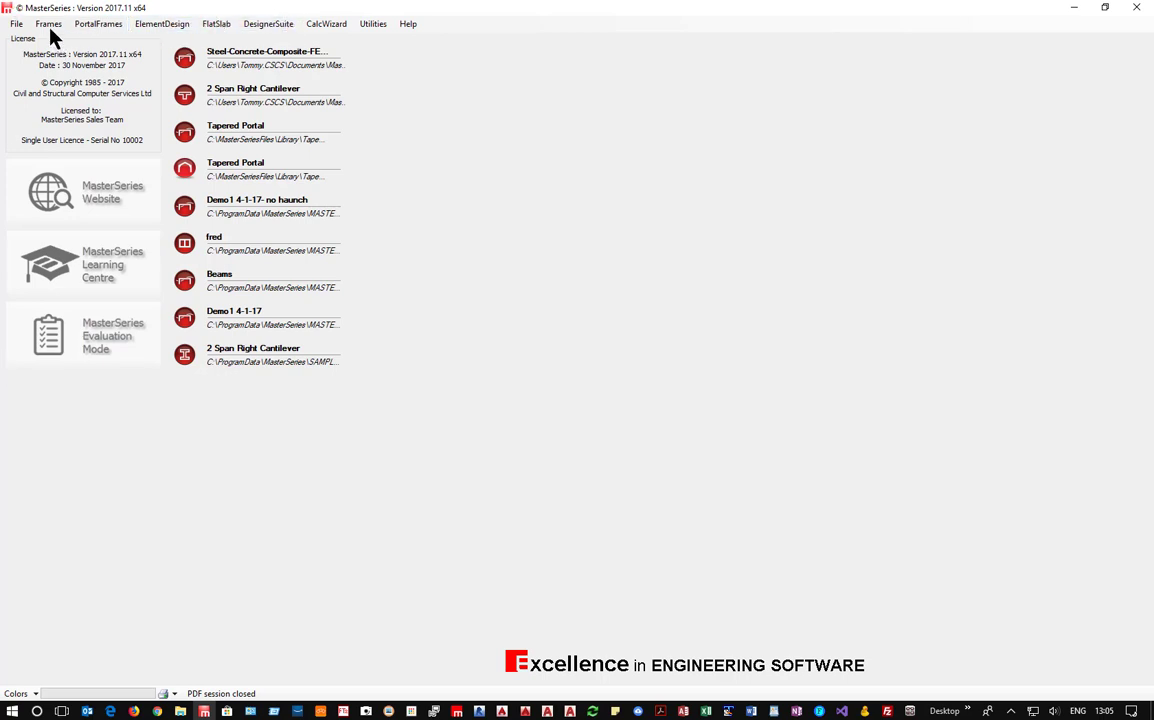
# Start the MasterBeam Concrete Beam Designer and load the file 2 Span Right Cantilever from the Library folder
pyautogui.click(266, 28)
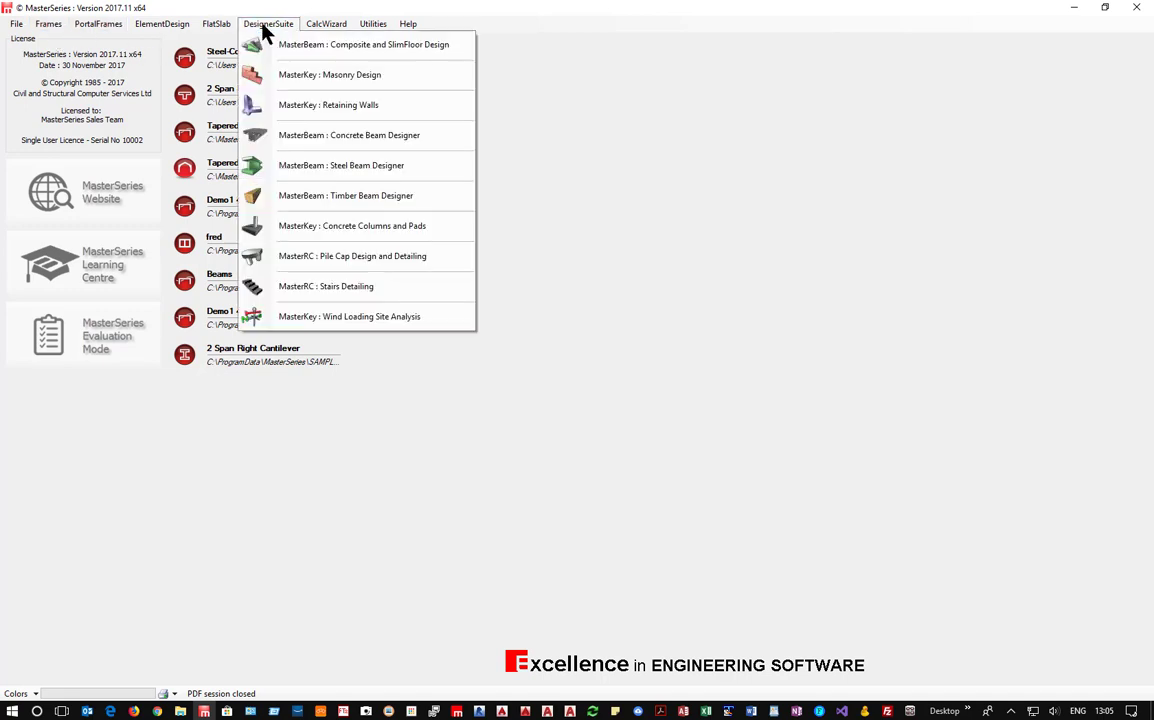
pyautogui.click(378, 143)
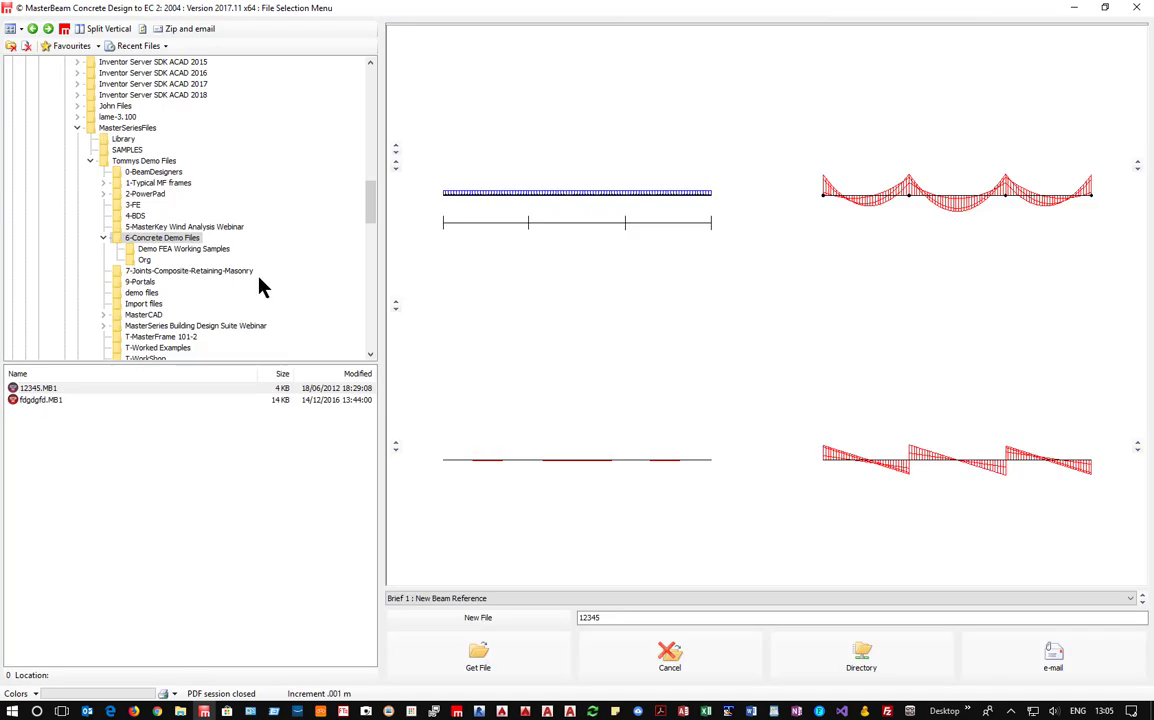
pyautogui.click(120, 141)
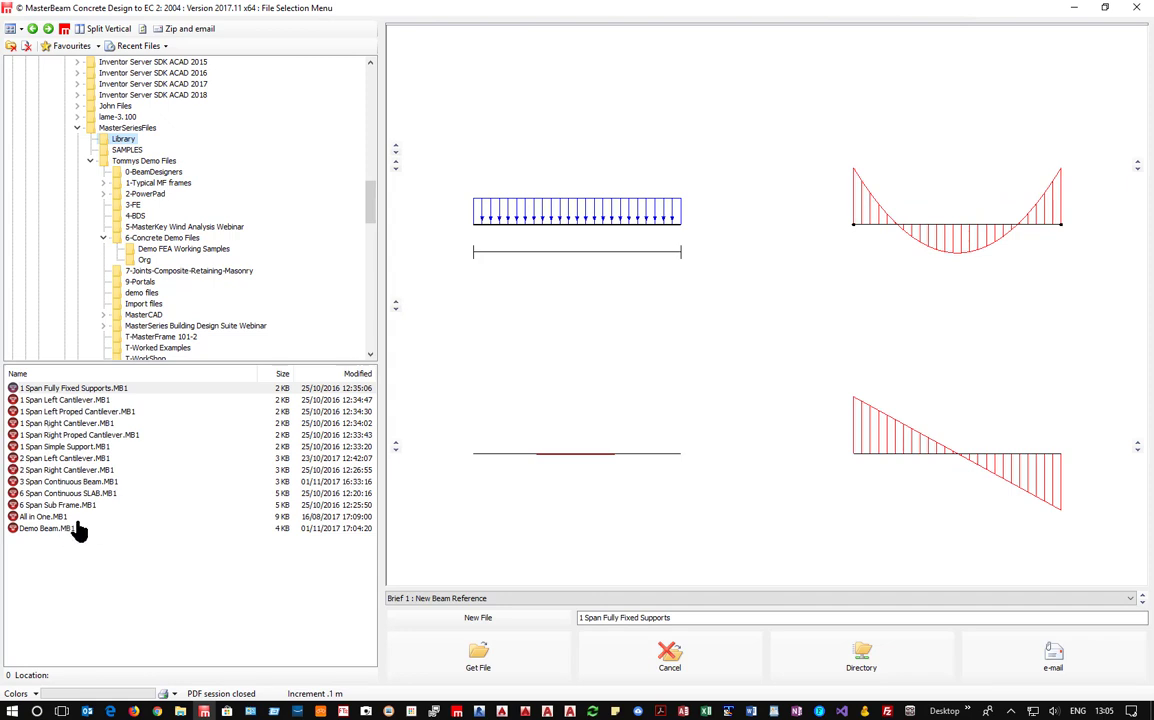
pyautogui.click(55, 471)
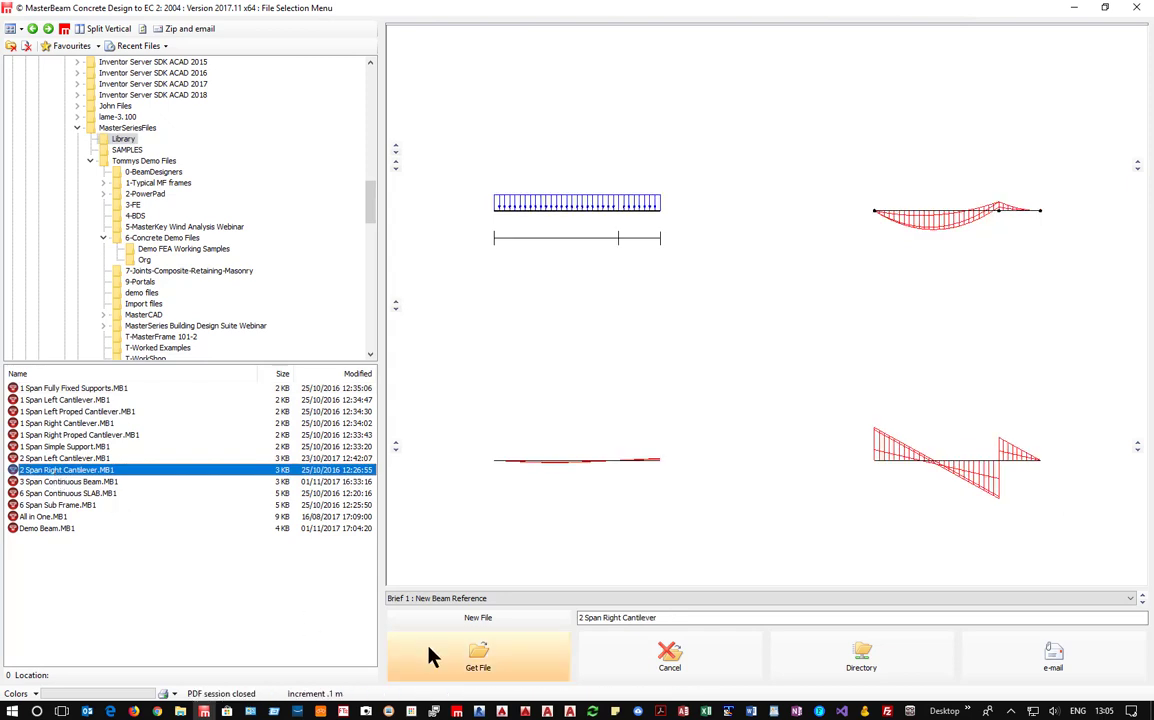
pyautogui.click(450, 667)
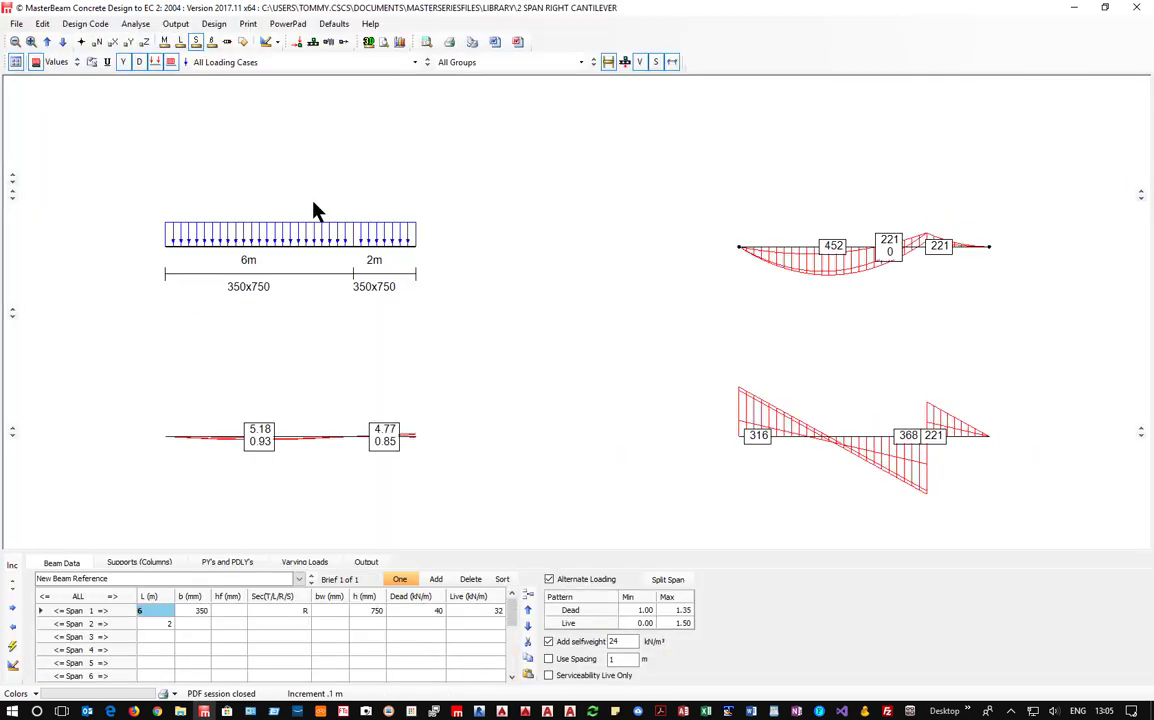
# Save a copy as "2 Span Right Cantilever Demo" in the MasterSeriesFiles folder and continue working in that new file
pyautogui.click(17, 23)
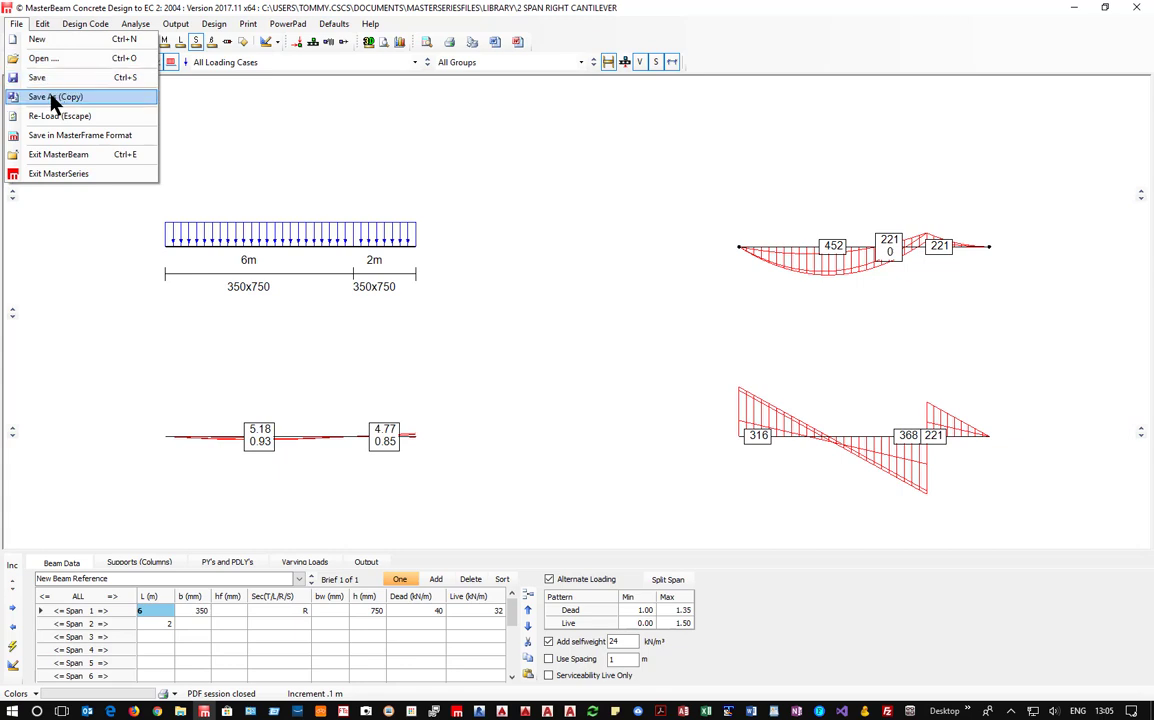
pyautogui.click(52, 98)
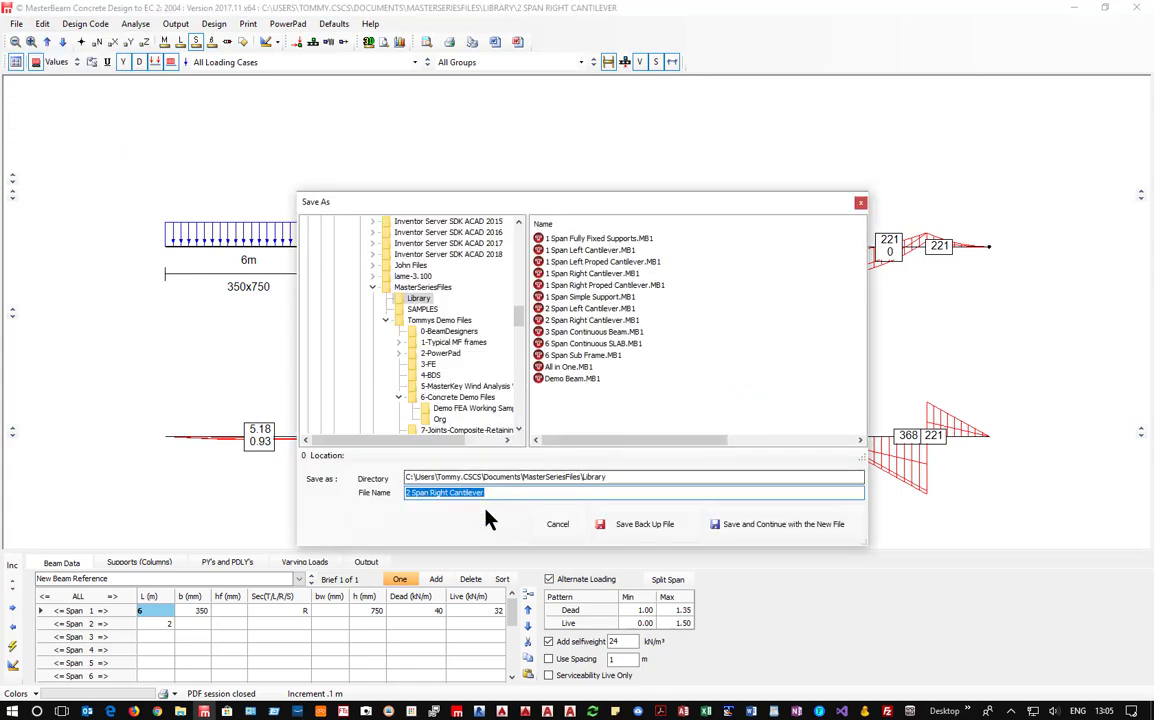
pyautogui.click(422, 287)
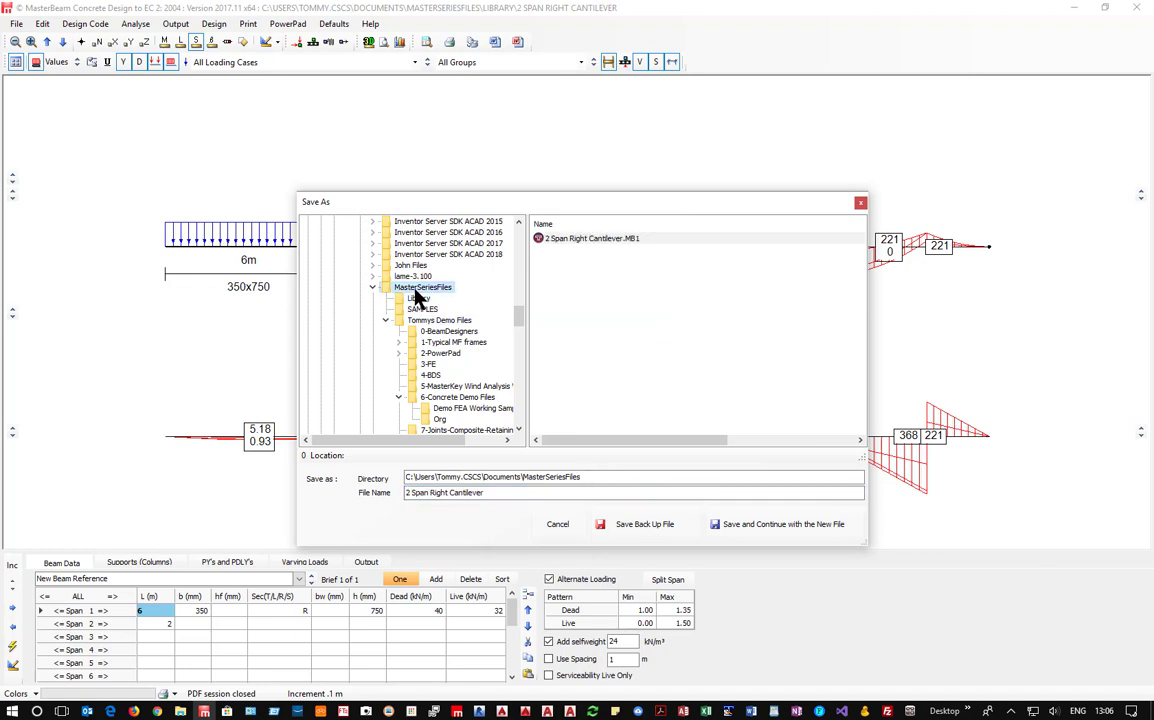
pyautogui.click(482, 492)
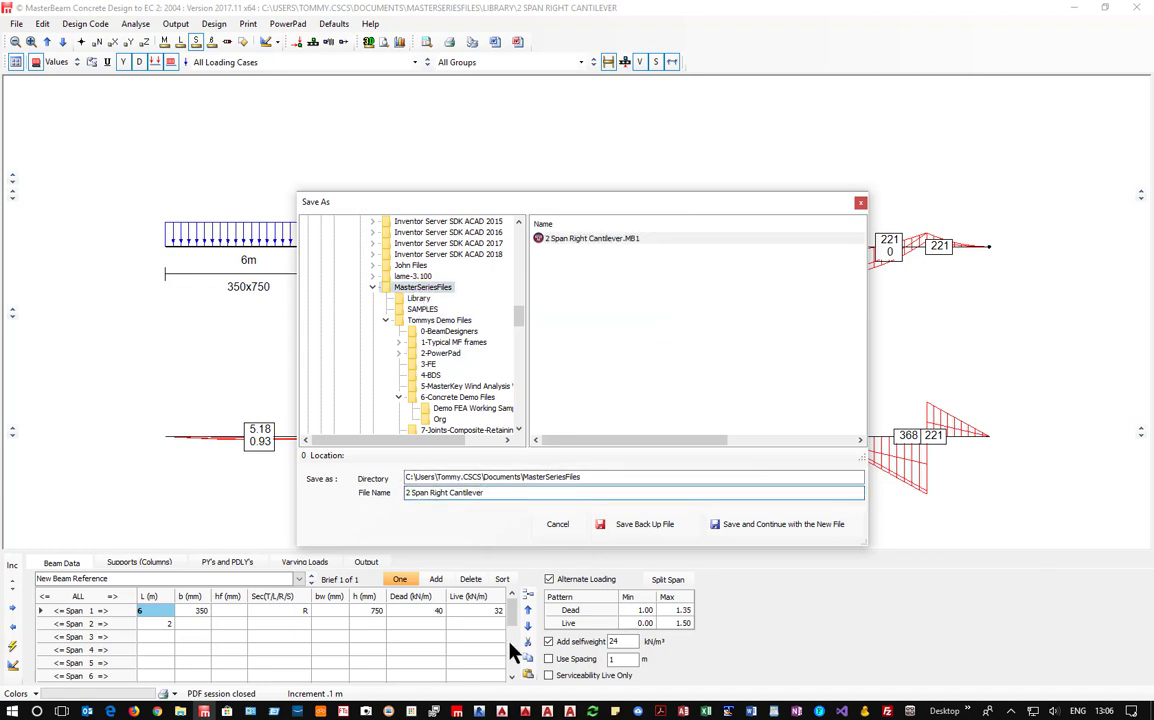
pyautogui.write('Demo')
pyautogui.click(761, 526)
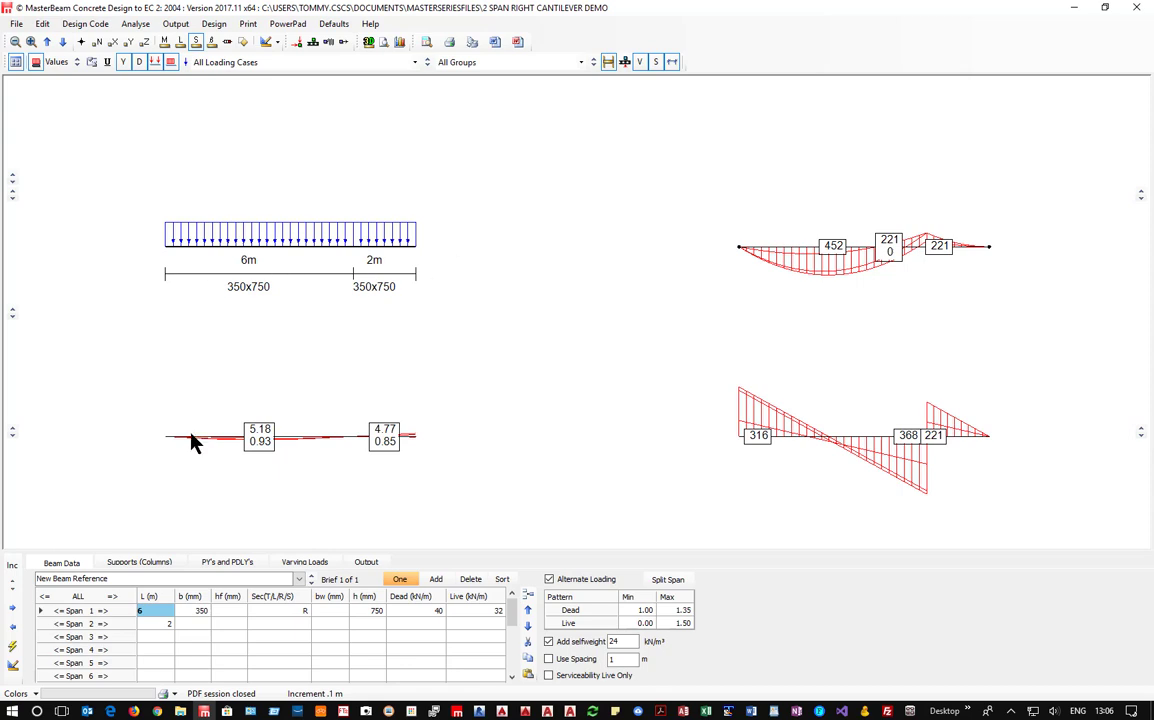
# Insert a copy of the first span after it and set the new second span's length to 6.8 m
pyautogui.click(528, 624)
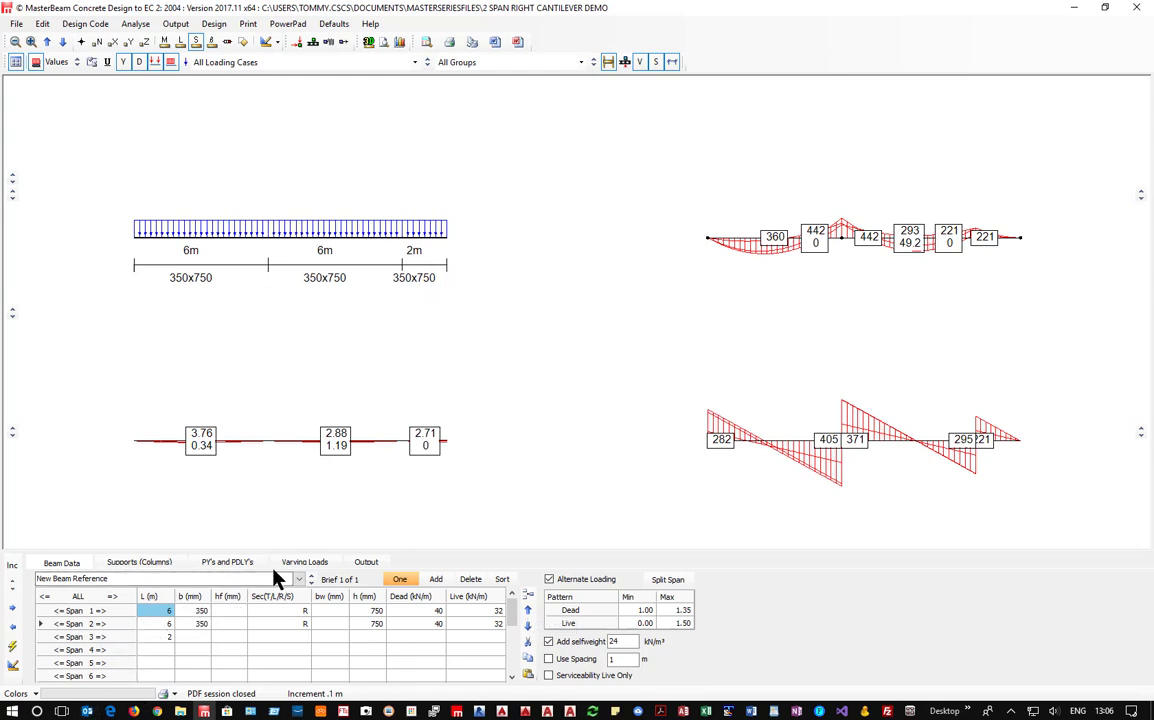
pyautogui.click(155, 624)
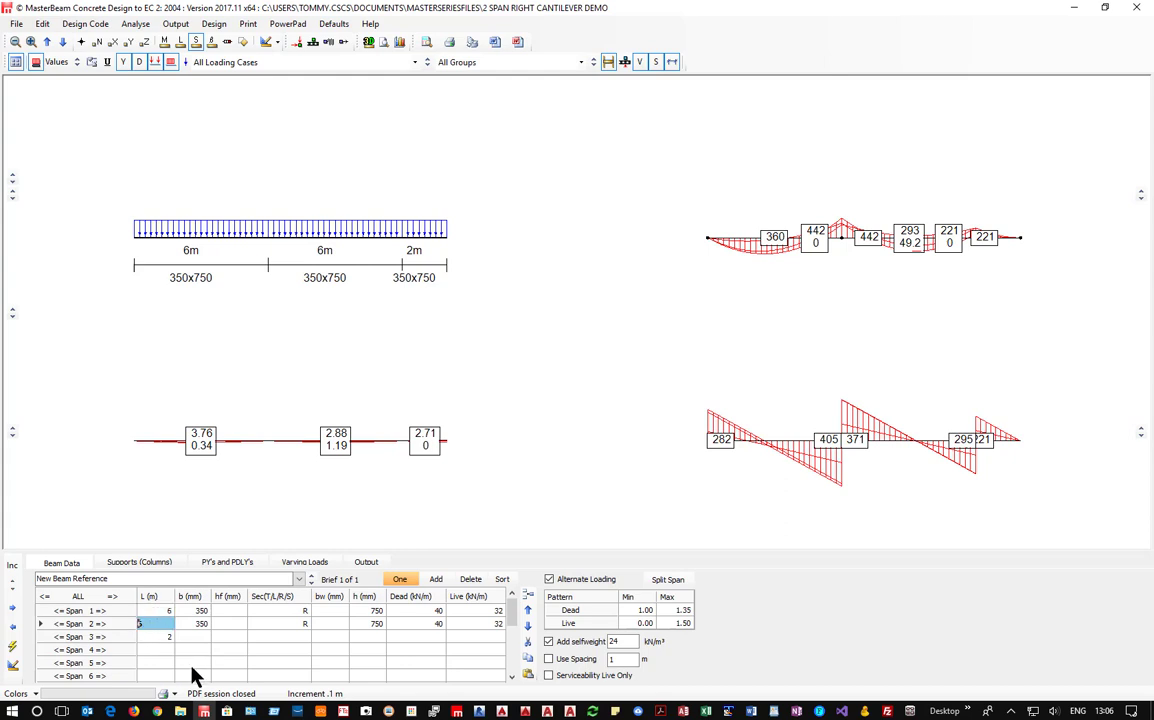
pyautogui.press('BackSpace')
pyautogui.write('6.8')
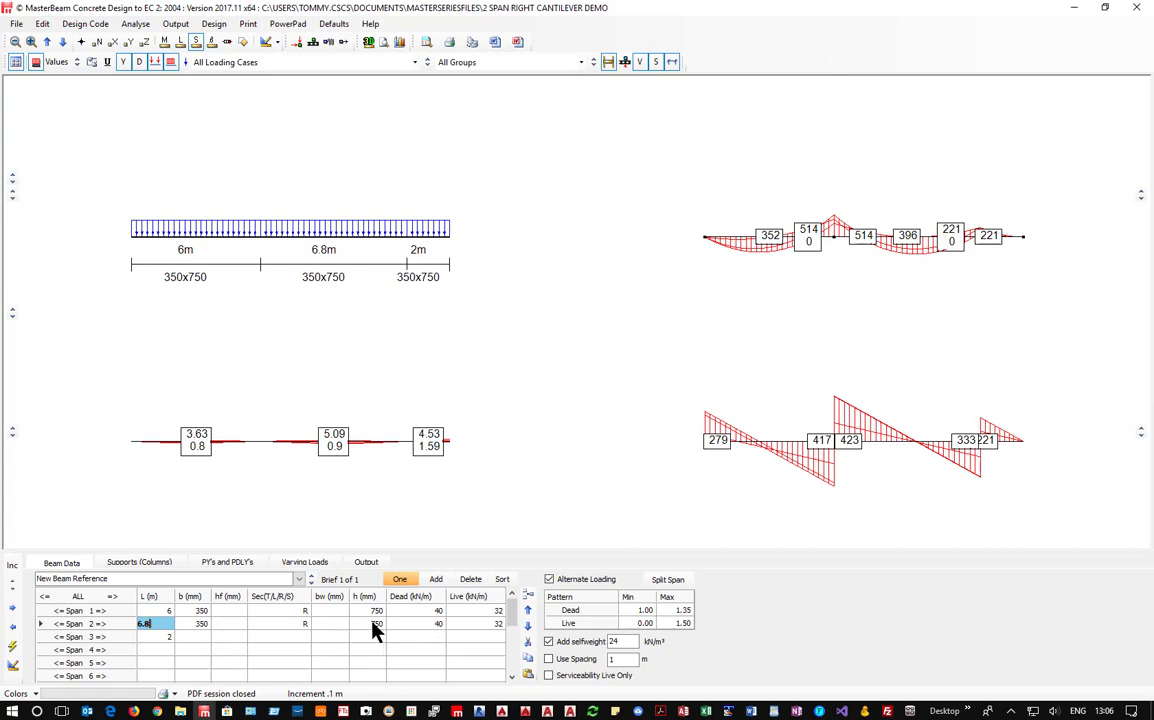
# Set the first span's dead load to 4.8 kN/m and clear the second span's dead load
pyautogui.click(426, 611)
pyautogui.press('Delete')
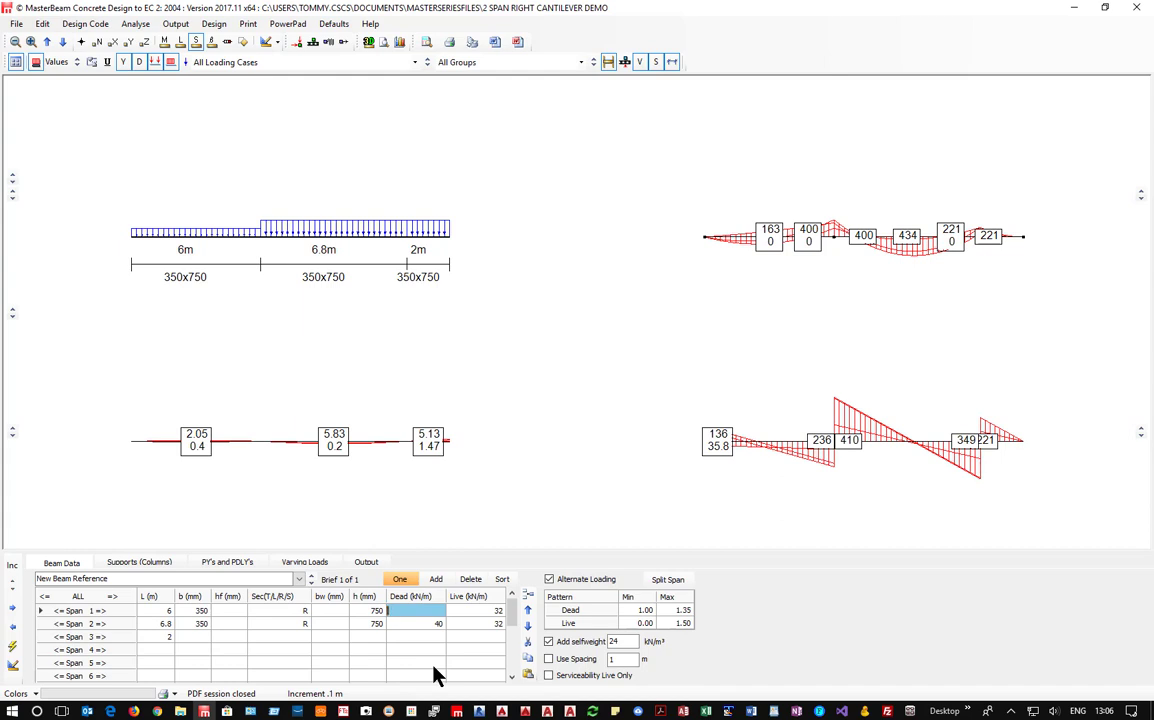
pyautogui.write('4.8')
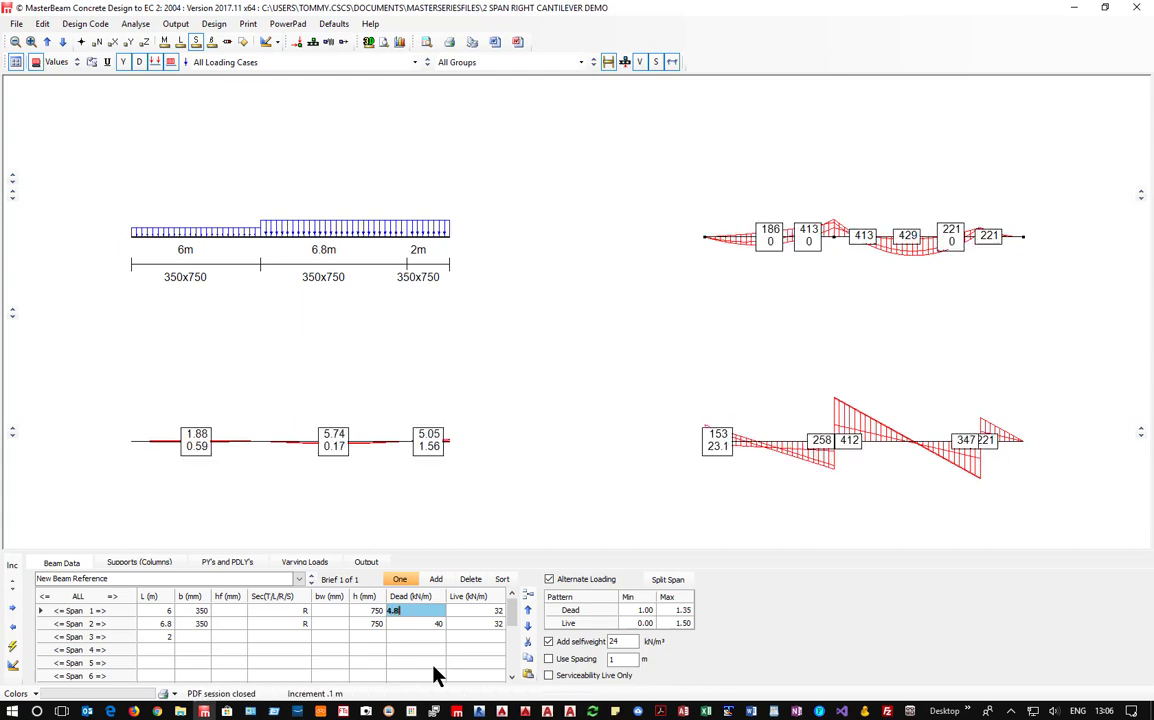
pyautogui.press('Return')
pyautogui.press('Delete')
pyautogui.press('Tab')
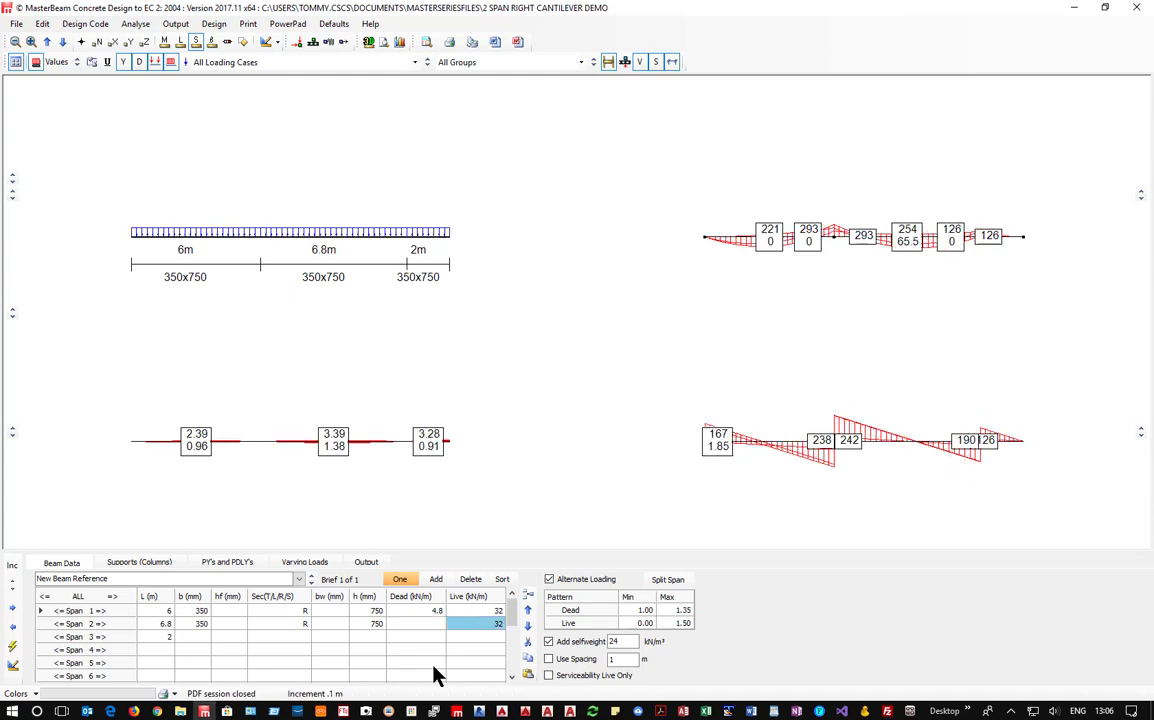
# Set the first span's live load to 4 kN/m and clear the second span's live load
pyautogui.click(471, 611)
pyautogui.press('Delete')
pyautogui.write('4')
pyautogui.press('Return')
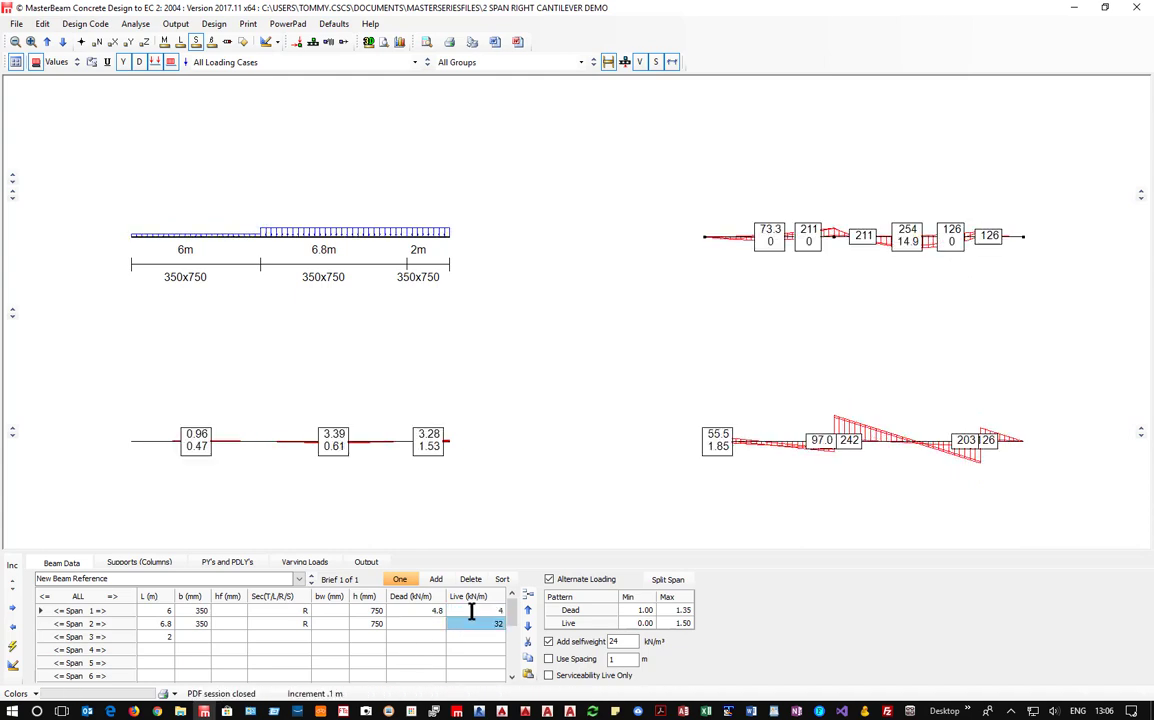
pyautogui.press('Delete')
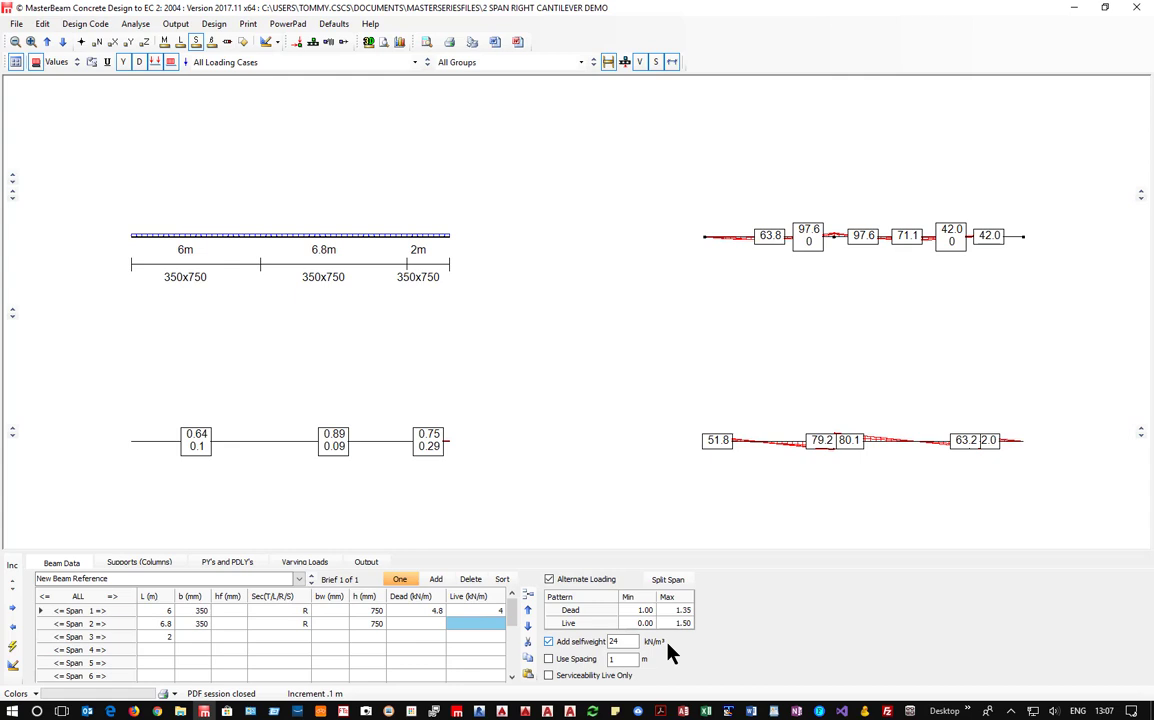
# Apply a beam spacing of 4.5 m to the loads and open the partial varying loads table
pyautogui.click(548, 660)
pyautogui.write('4.5')
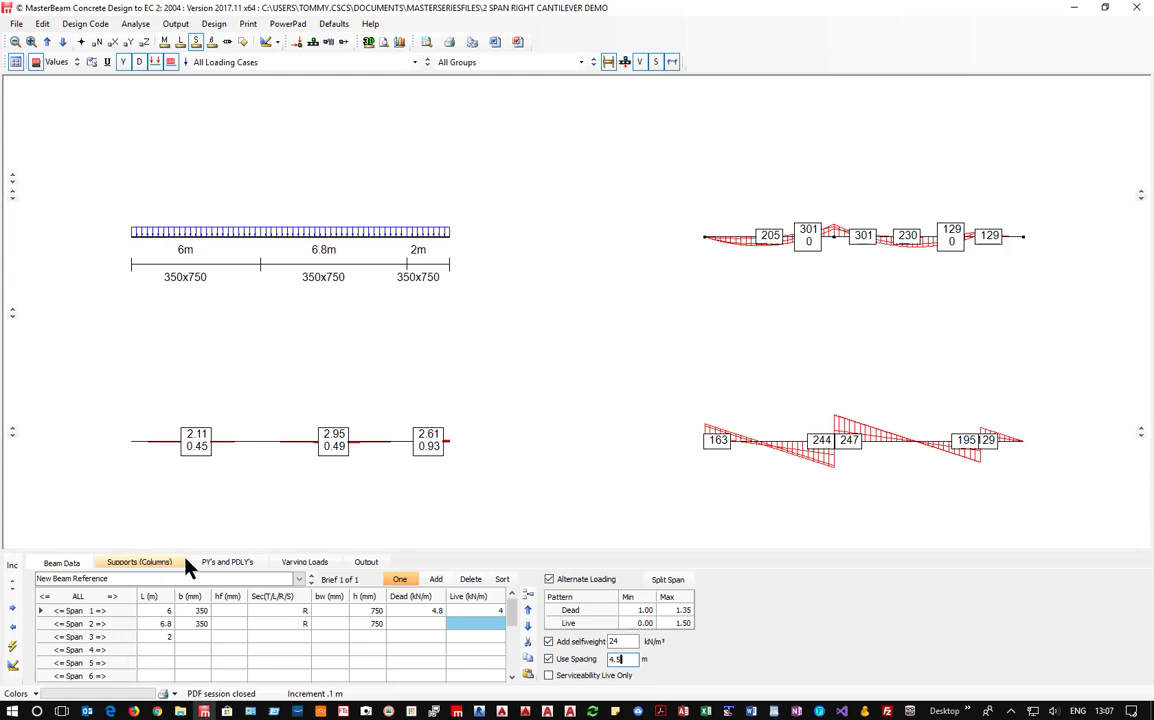
pyautogui.click(227, 562)
pyautogui.click(303, 563)
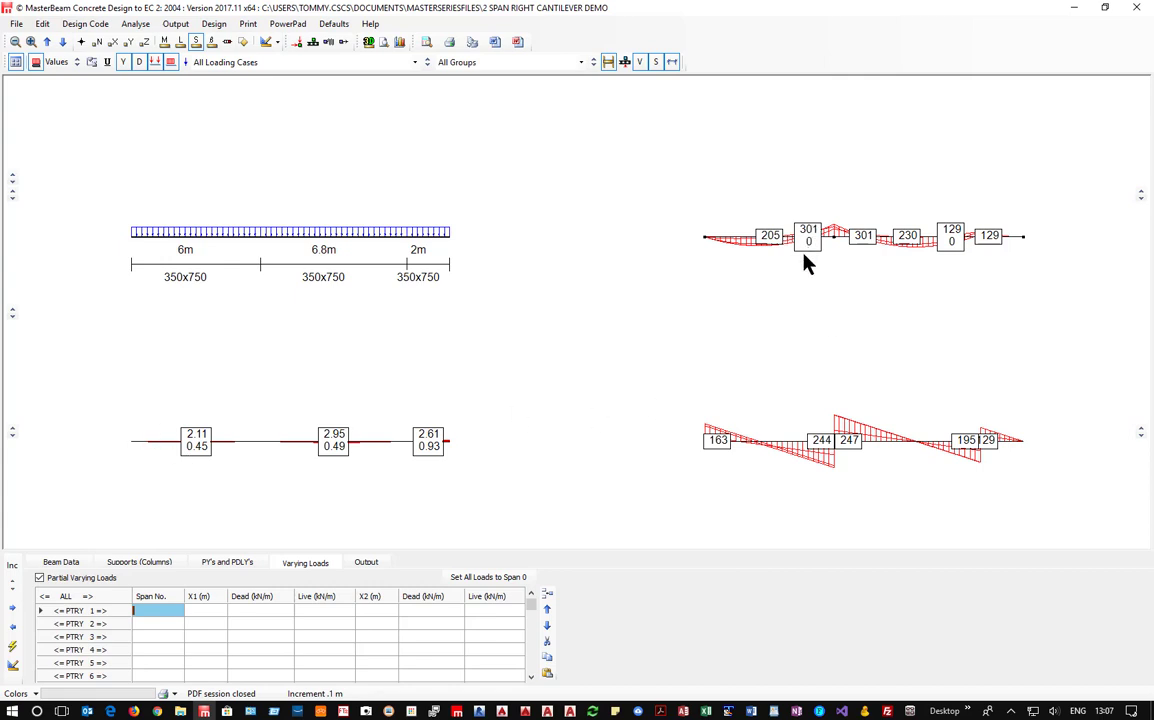
# Step through the loading cases to compare the diagrams for all spans loaded and alternate spans, ending on Alternate Spans 2
pyautogui.click(300, 62)
pyautogui.click(286, 87)
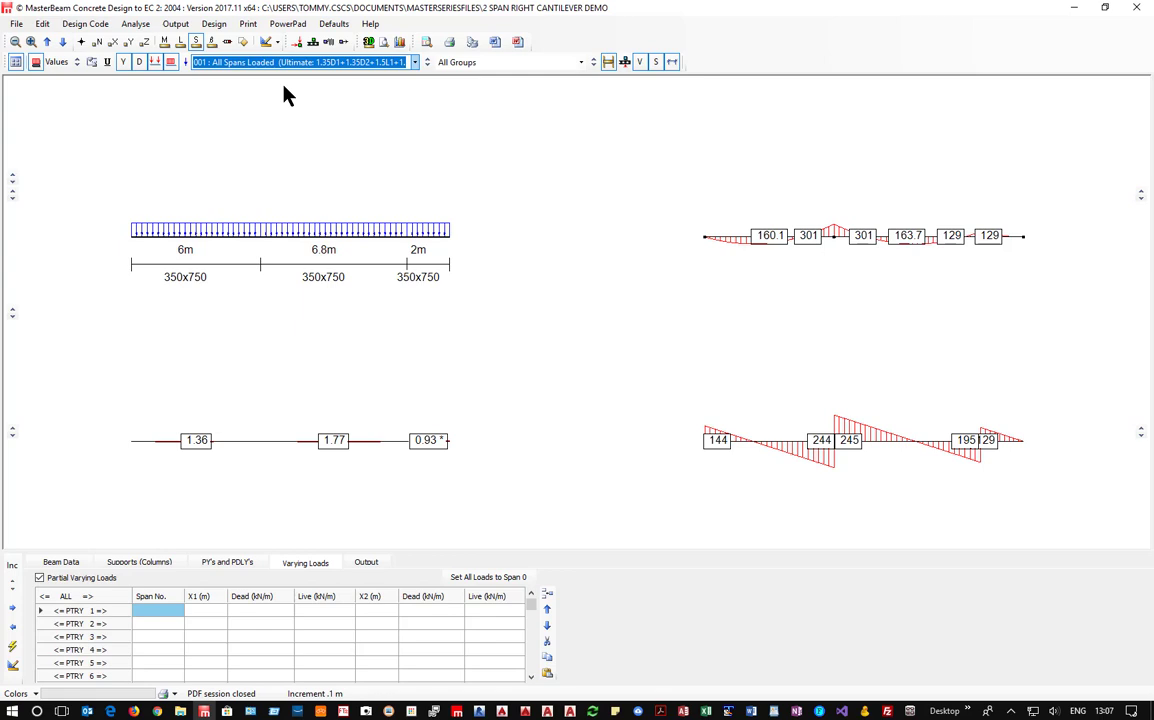
pyautogui.press('Down')
pyautogui.press('Down')
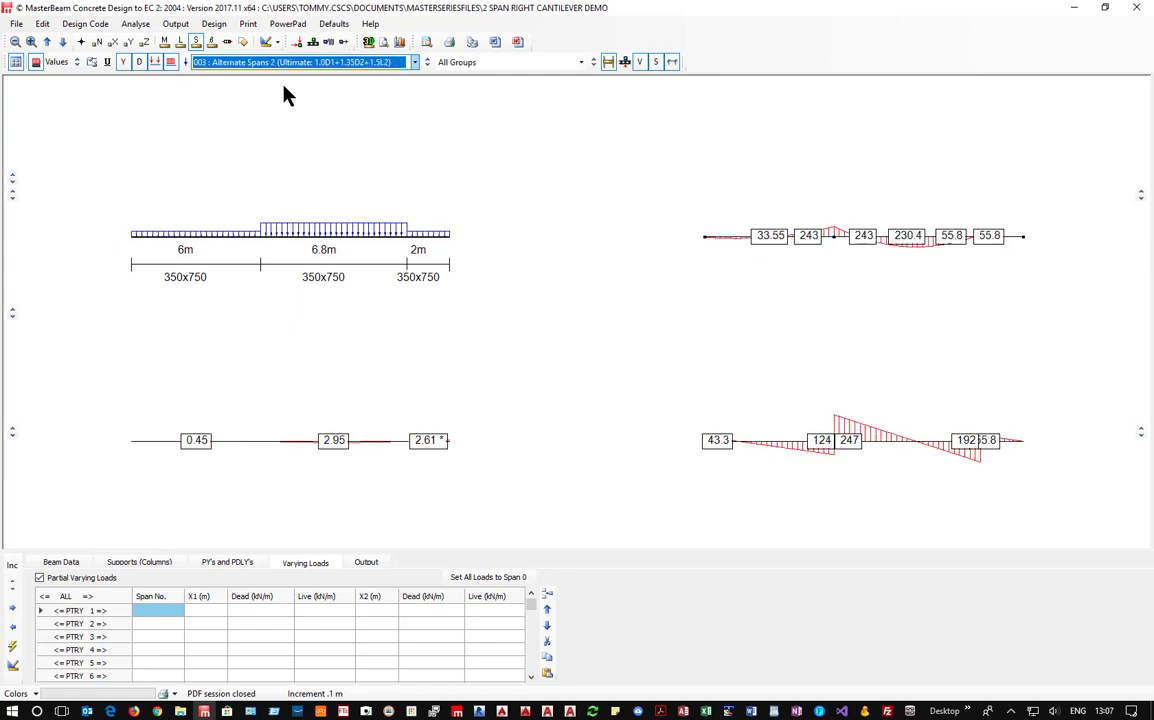
pyautogui.press('Down')
pyautogui.press('Up')
pyautogui.press('Up')
pyautogui.press('Up')
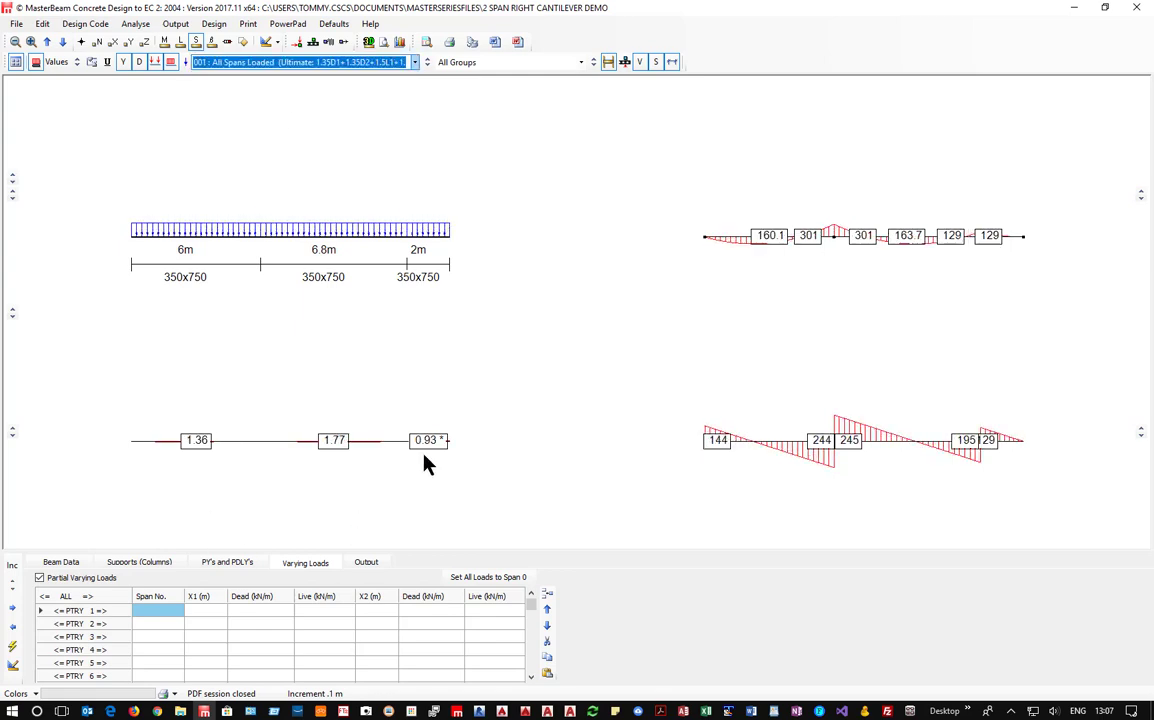
pyautogui.press('Up')
pyautogui.press('Down')
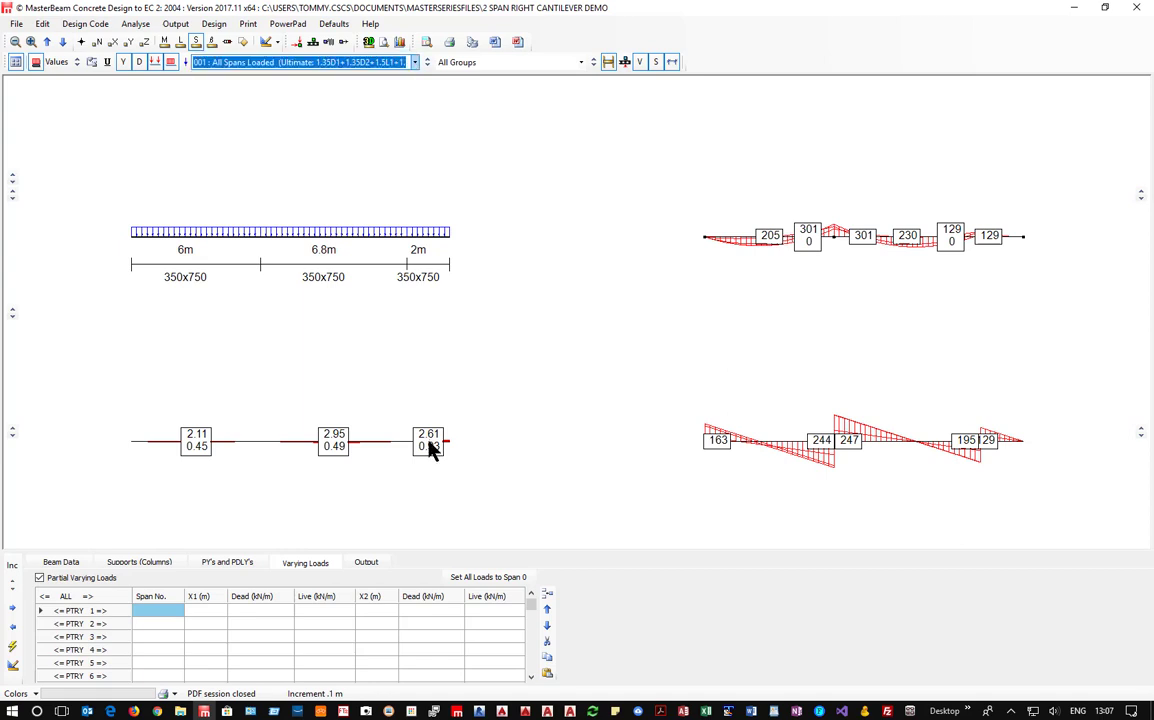
pyautogui.press('Down')
pyautogui.press('Down')
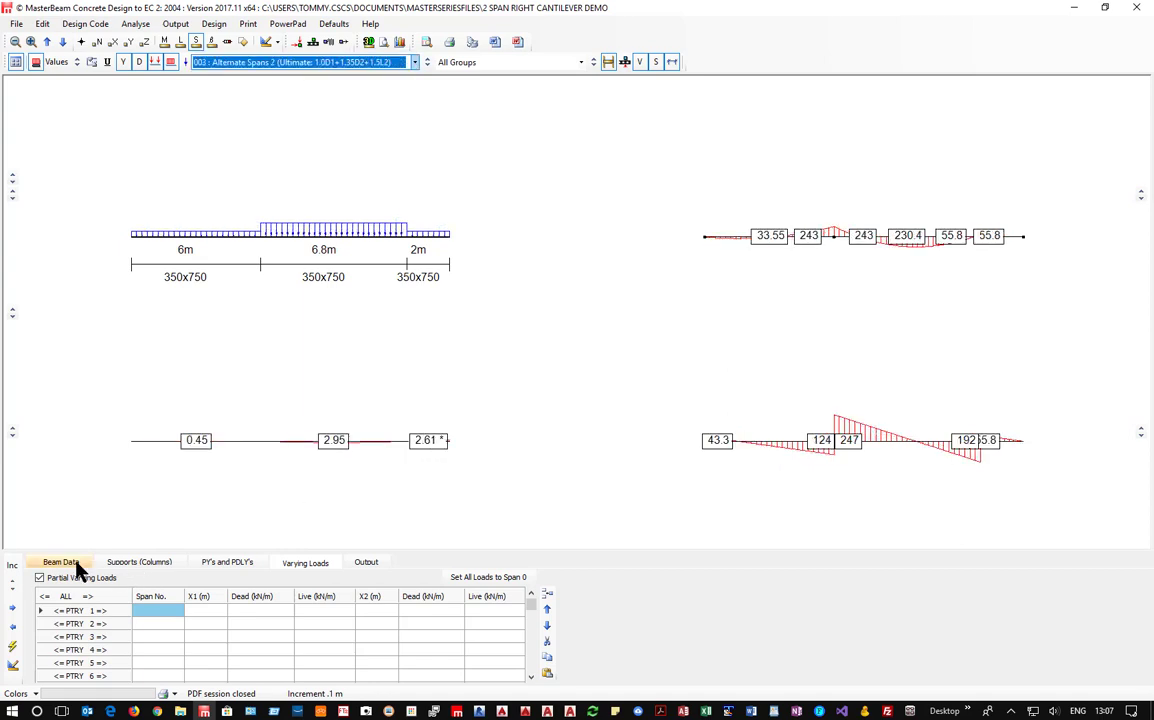
# Show the column supports data and enlarge the scale of the bending moment diagram
pyautogui.click(74, 565)
pyautogui.click(150, 565)
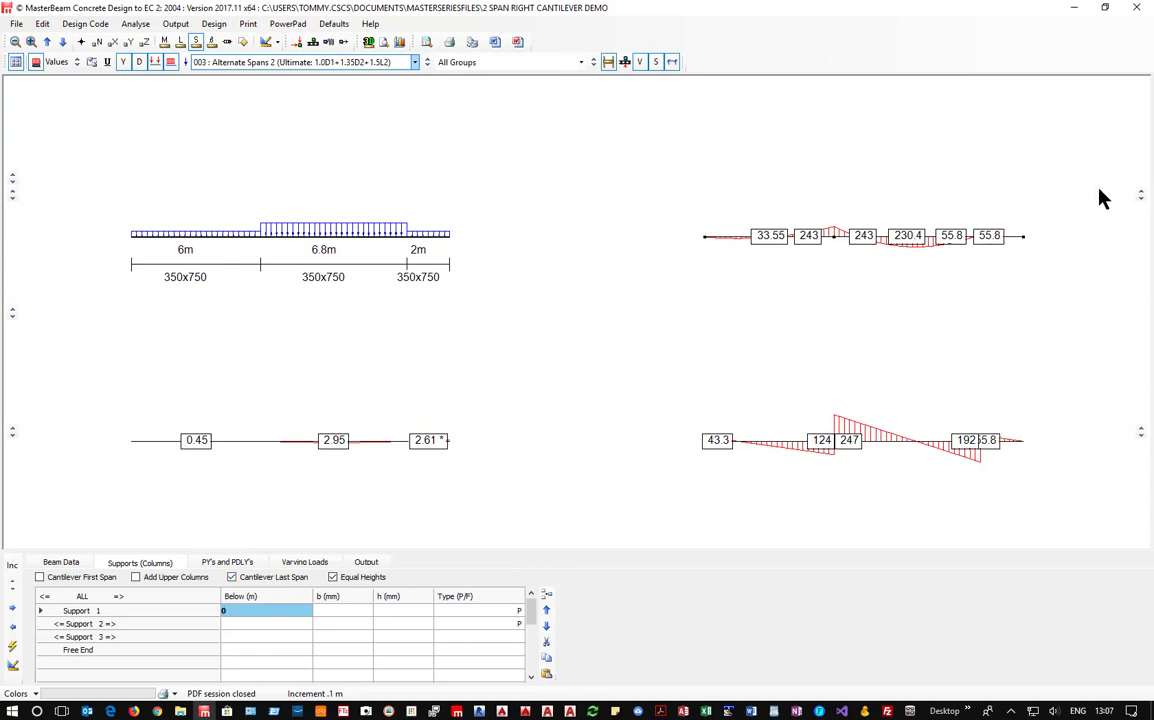
pyautogui.click(1141, 192)
pyautogui.click(1140, 191)
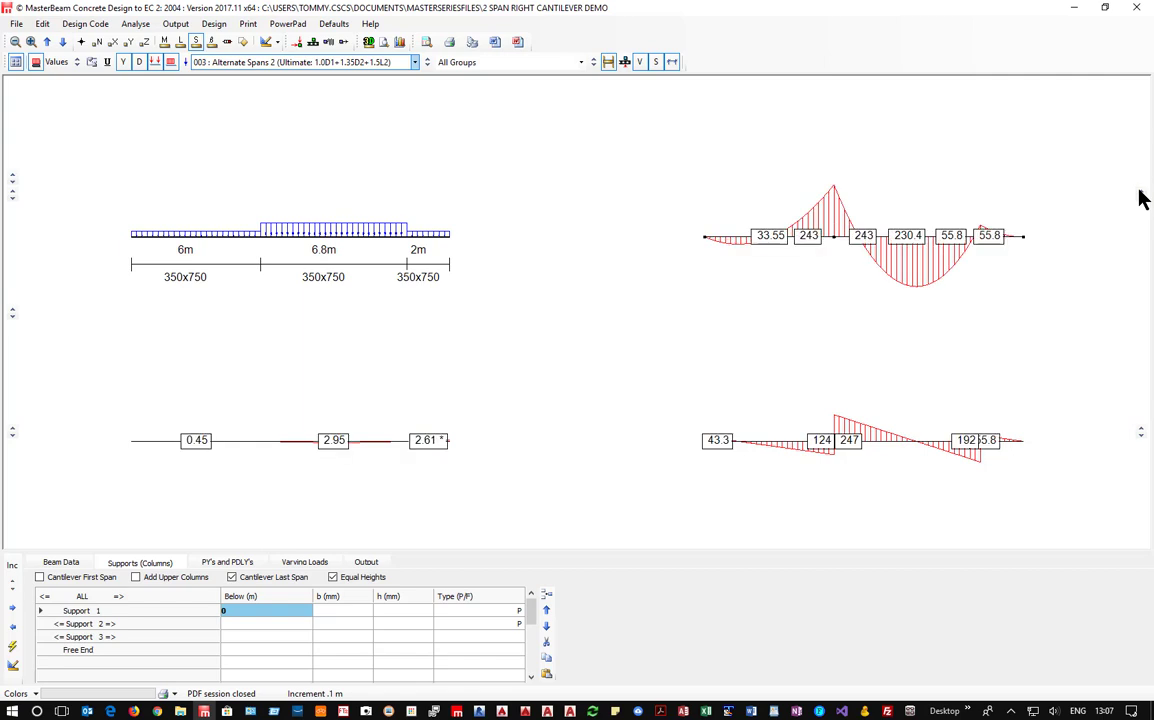
pyautogui.click(1140, 191)
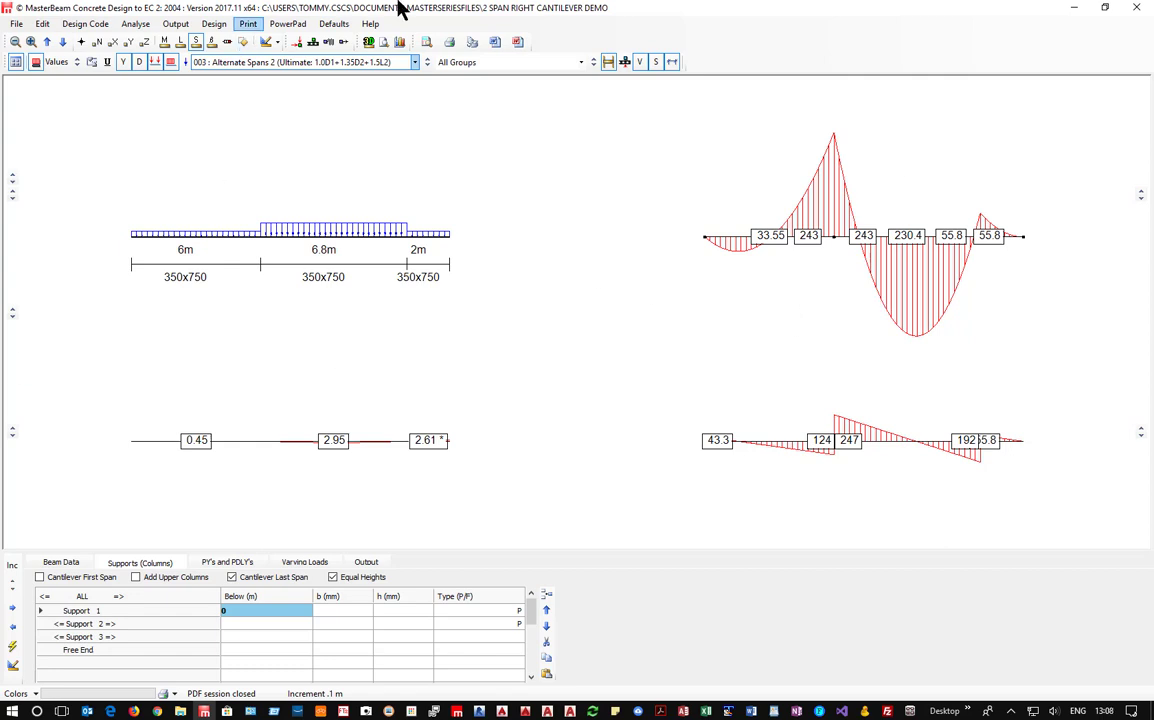
# Open the concrete beam design and change the midspan bottom B1 layer bars of Member 1 to 4-B12
pyautogui.click(214, 23)
pyautogui.click(276, 46)
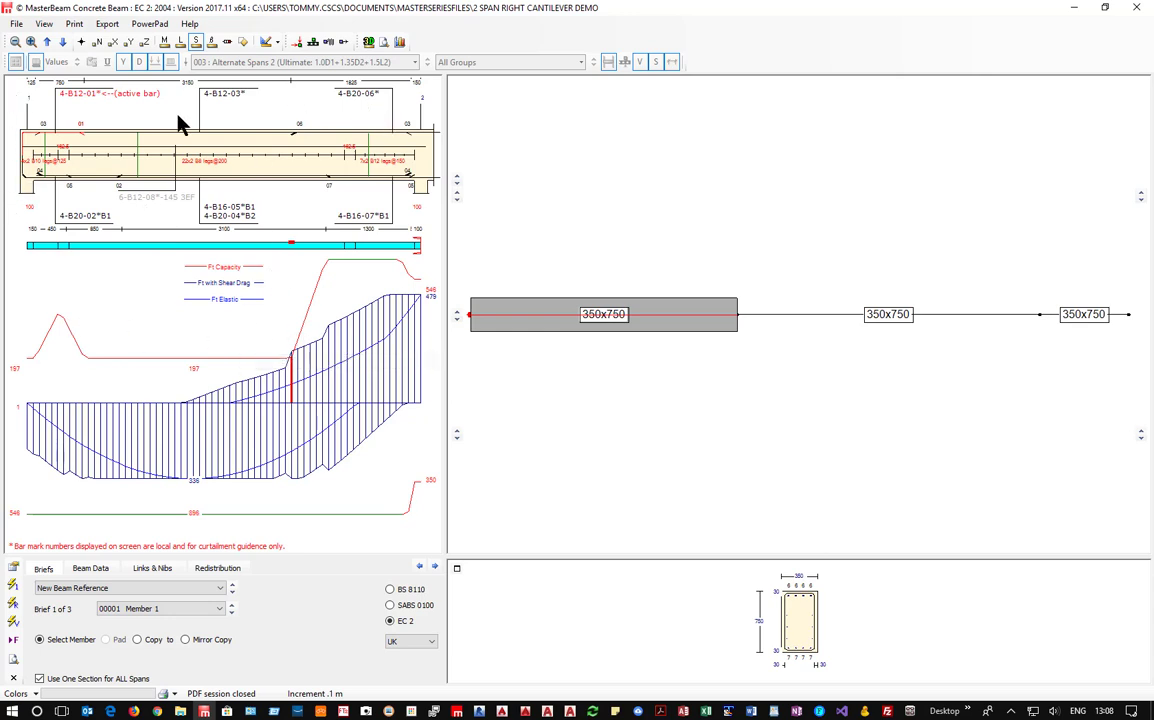
pyautogui.click(224, 212)
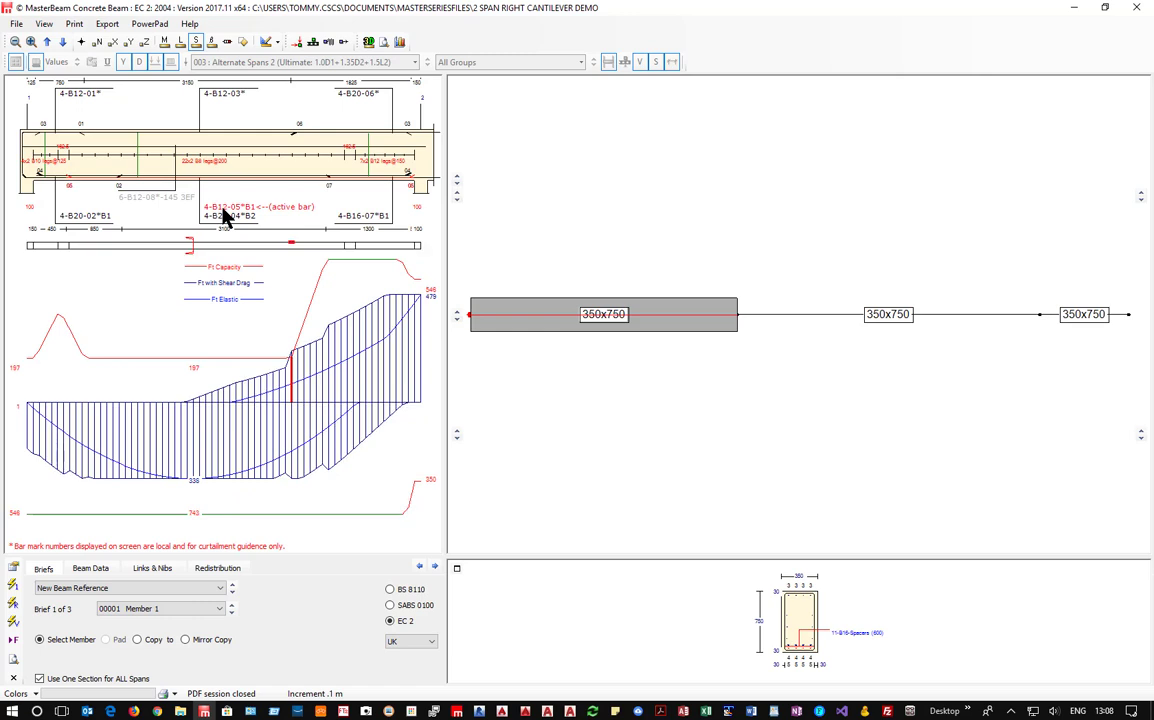
# Remove the midspan bottom B1 layer bars from Member 1 and change its midspan bottom B2 layer bars to 4-B16
pyautogui.rightClick(222, 208)
pyautogui.rightClick(222, 208)
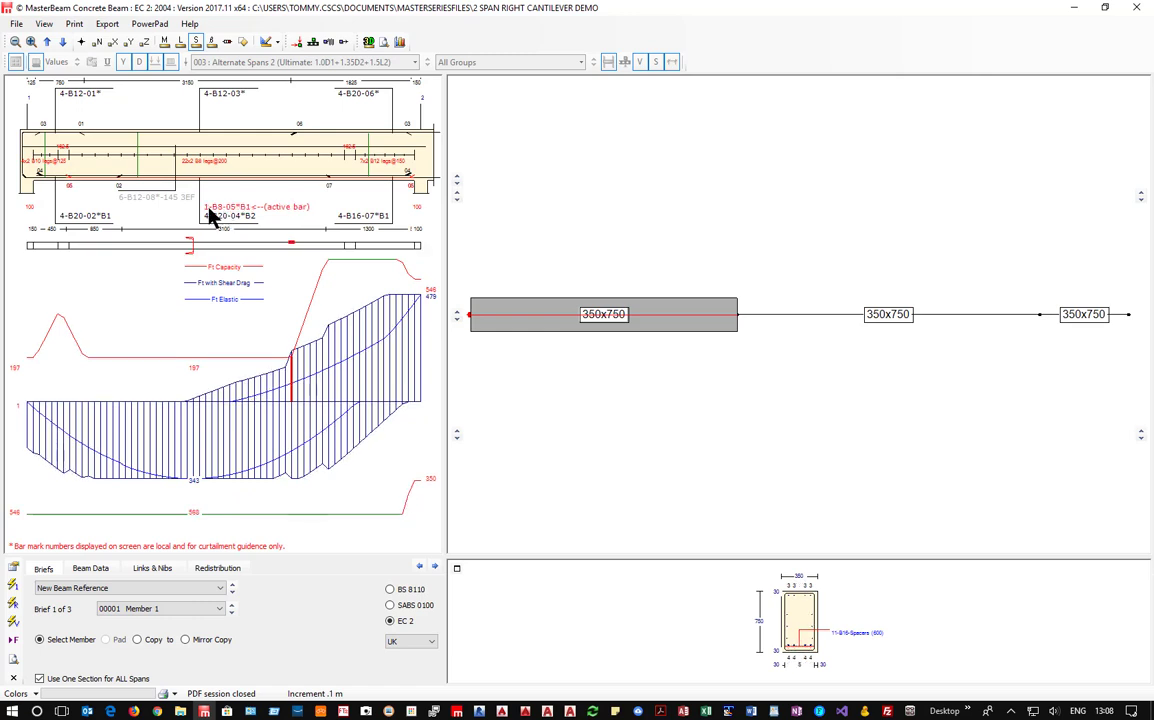
pyautogui.press('Delete')
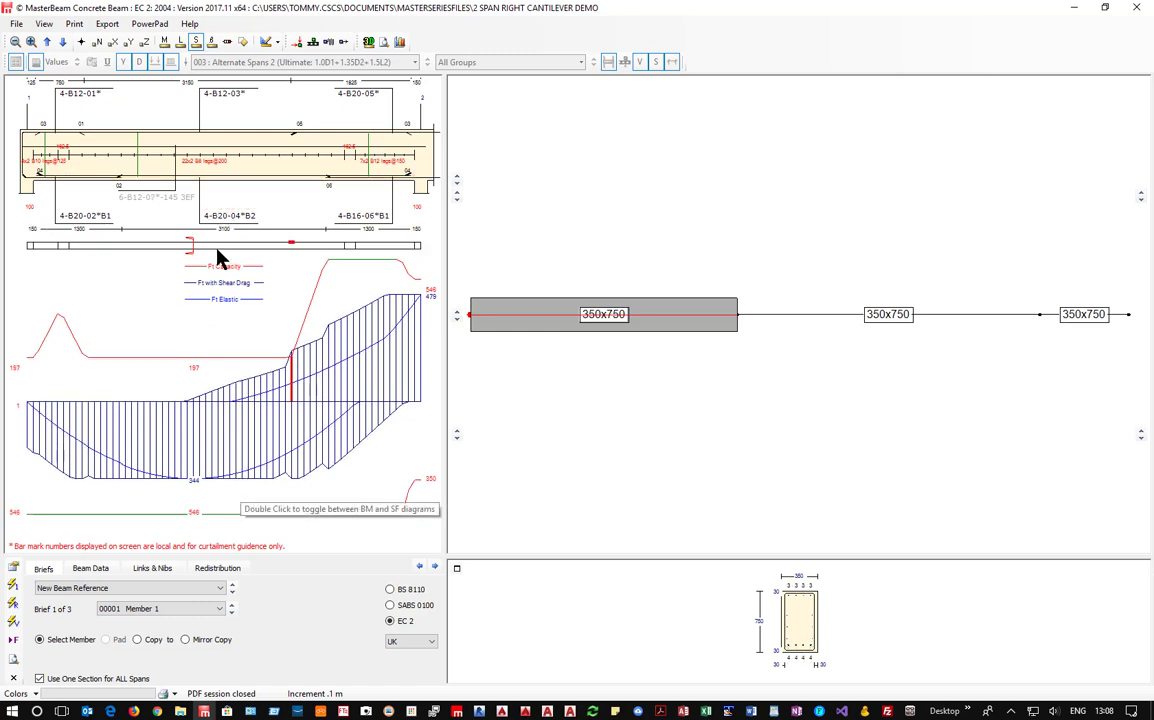
pyautogui.click(221, 218)
pyautogui.rightClick(221, 215)
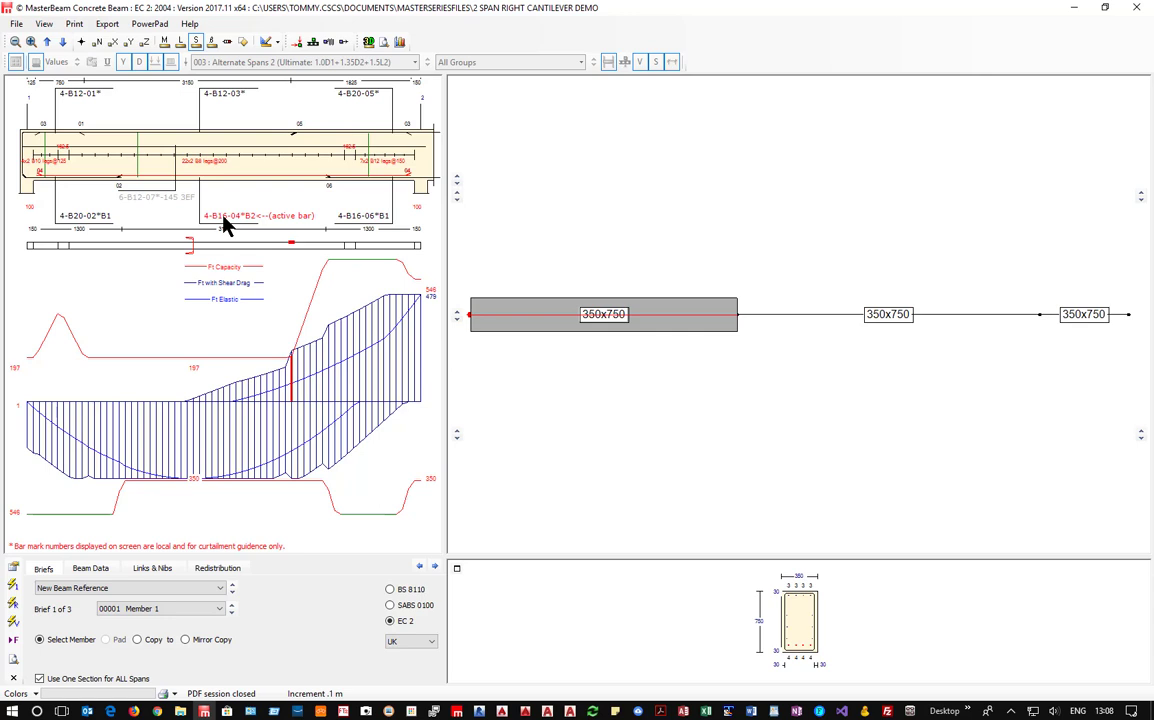
# Try 4-B16 for the top bars of Member 1 over support 2, and return them to 4-B20
pyautogui.rightClick(357, 101)
pyautogui.click(357, 101)
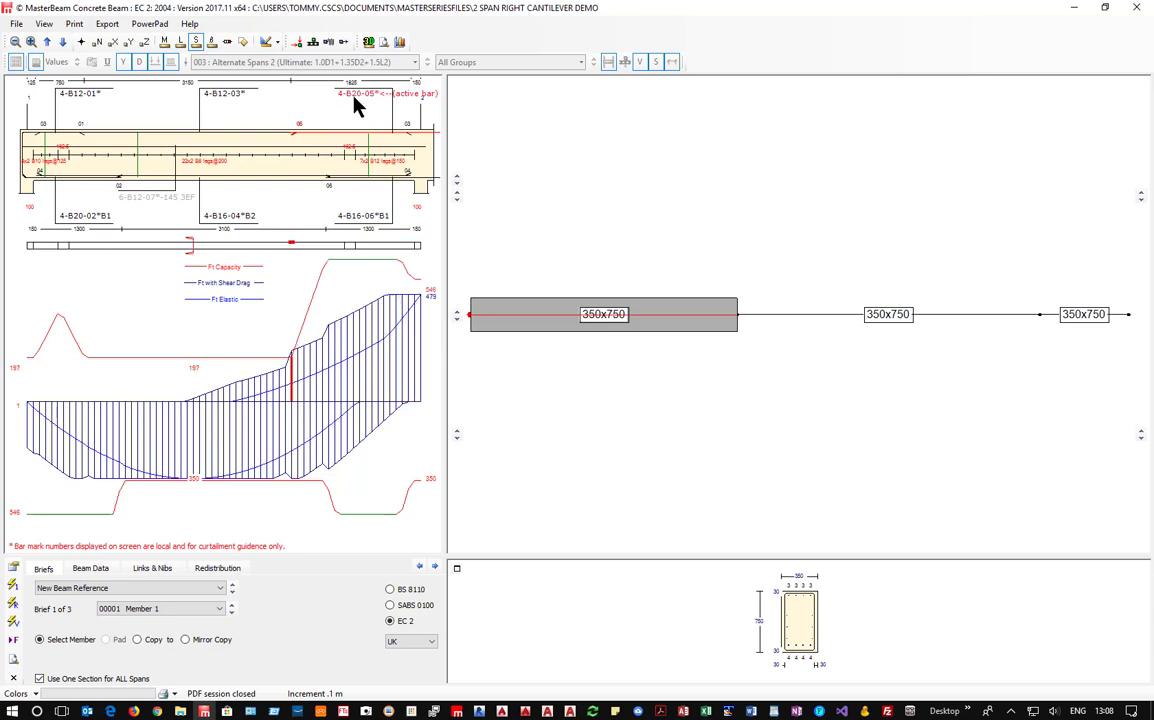
pyautogui.rightClick(355, 97)
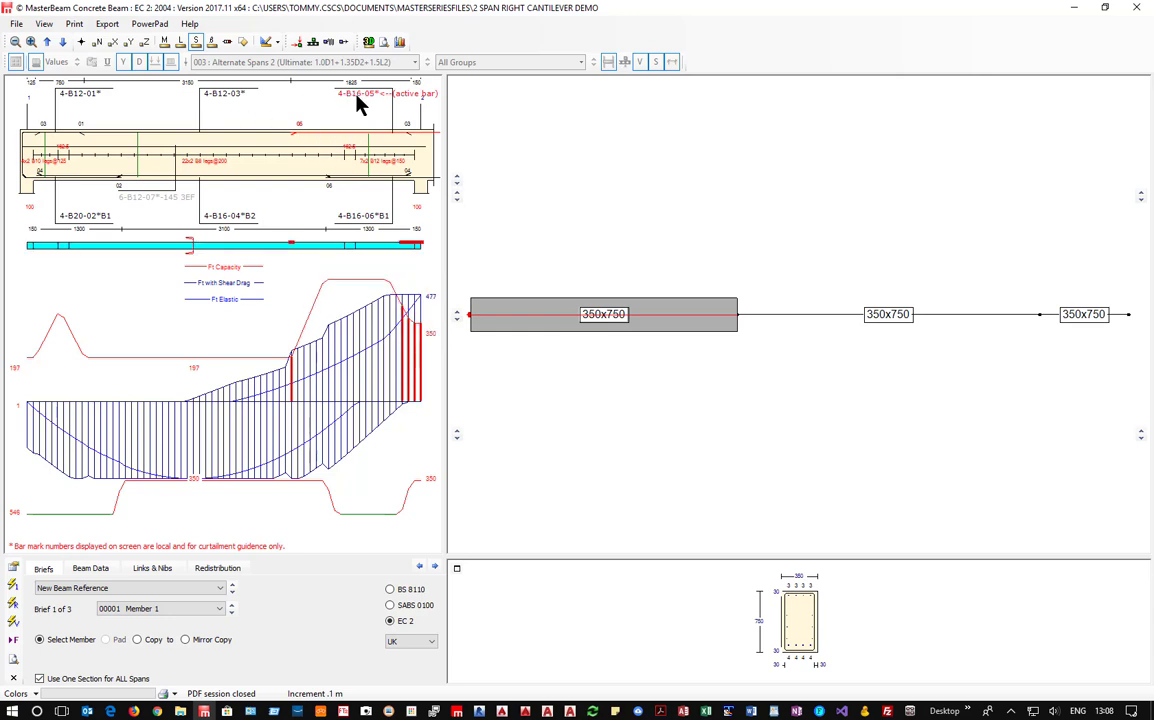
pyautogui.click(357, 101)
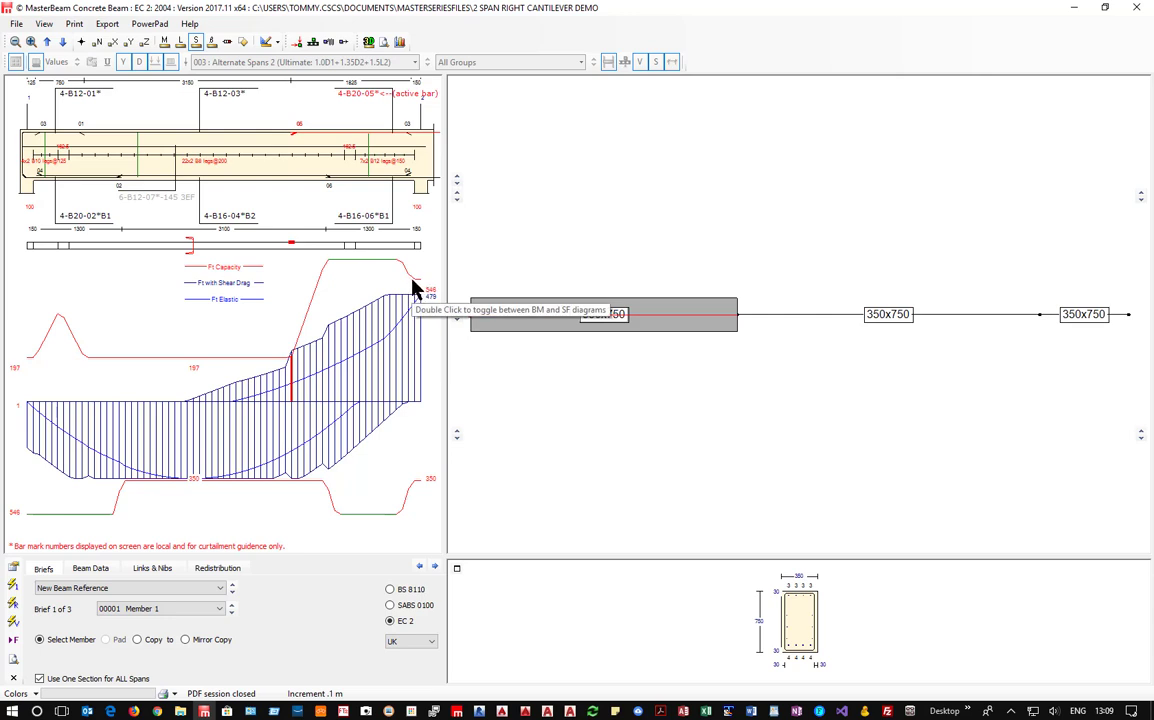
# Change Member 1's midspan top bars and the top and bottom bars at support 1 to 4-B16, forming U-bars at the support
pyautogui.click(224, 97)
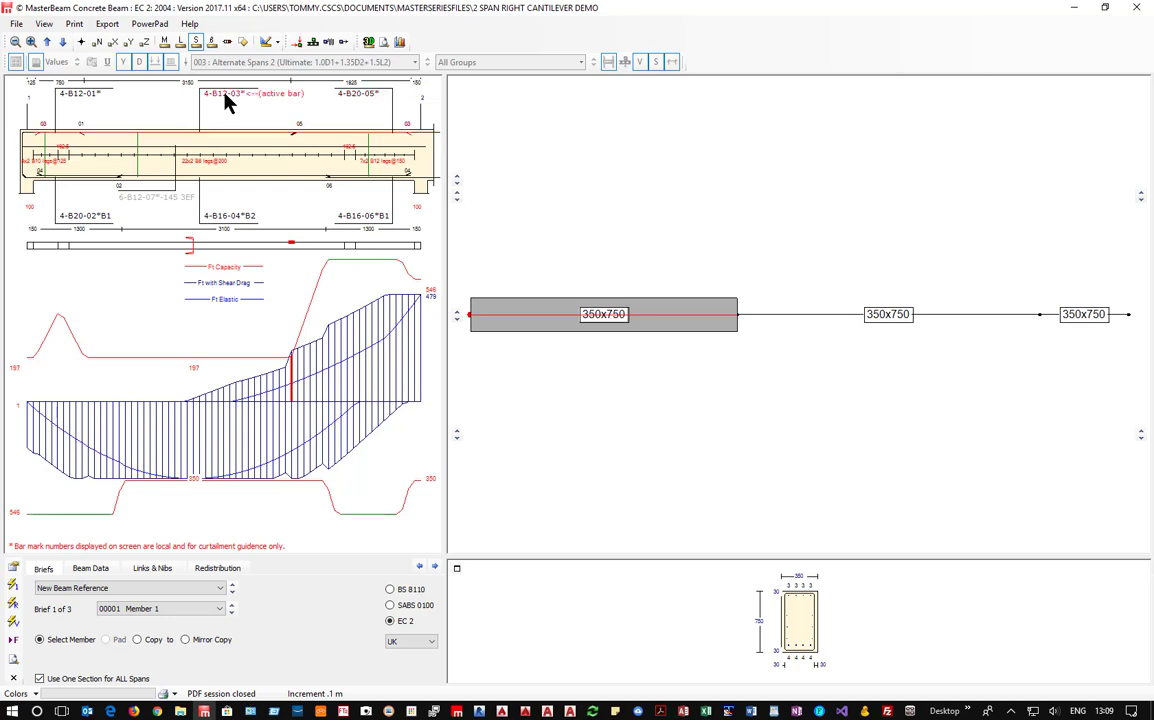
pyautogui.click(79, 104)
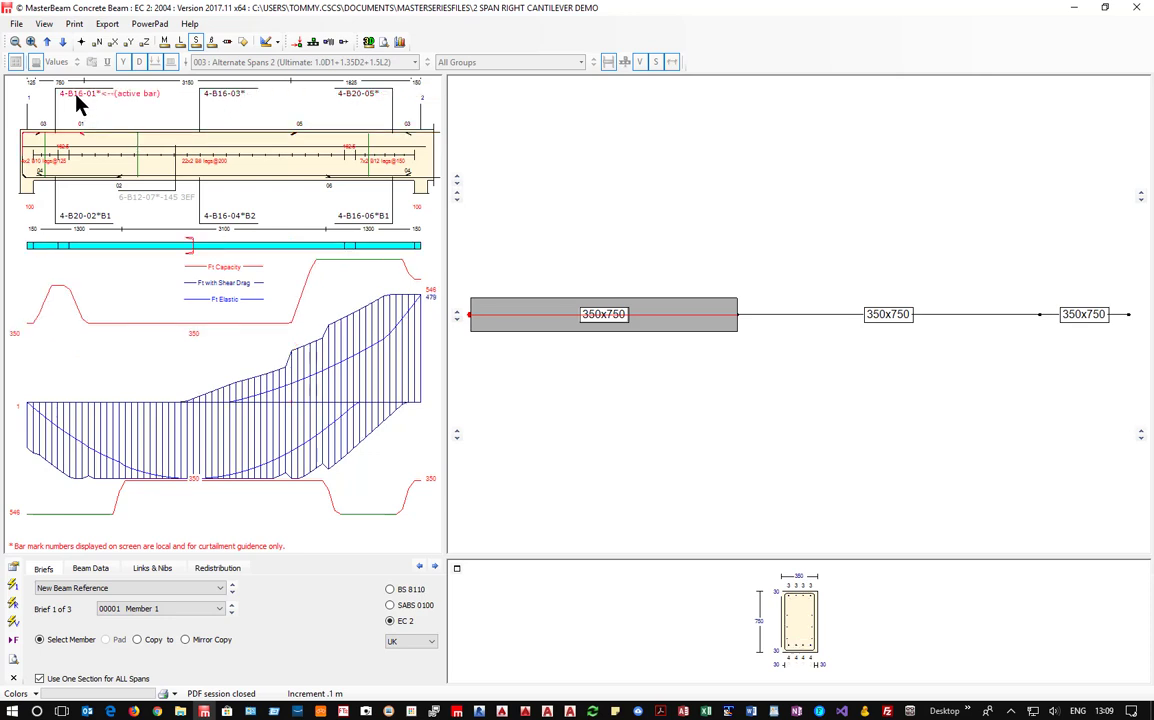
pyautogui.click(80, 225)
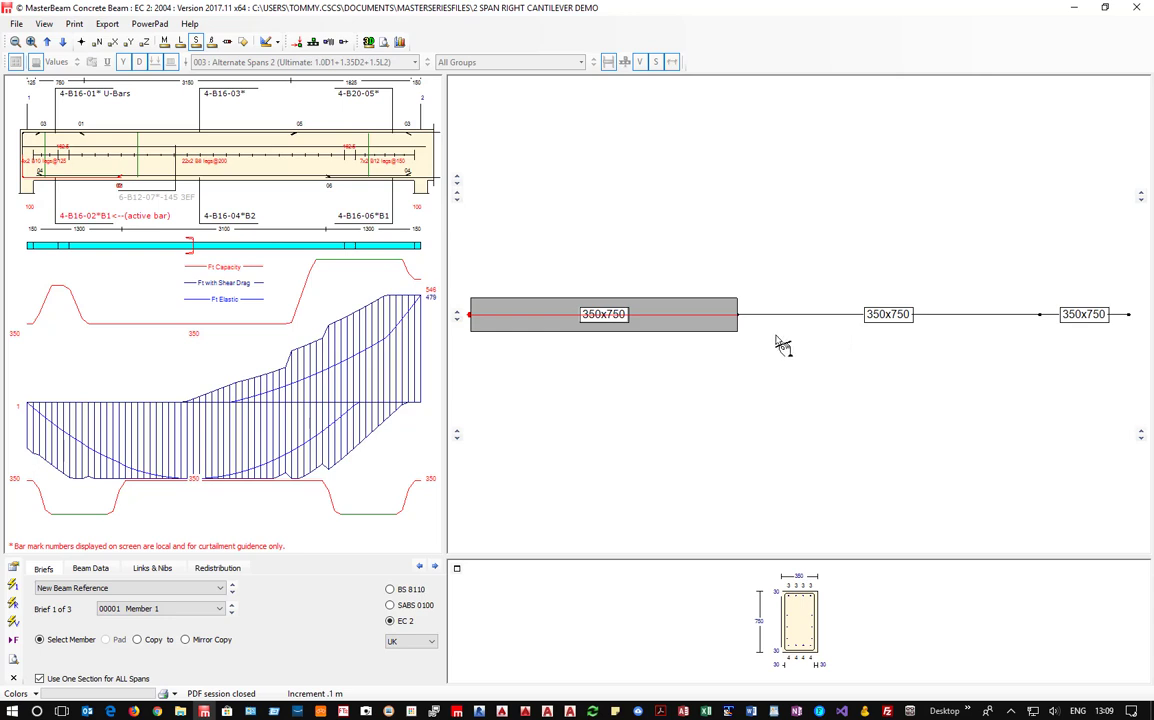
# Select Member 2 and compare its capacity diagrams under BS 8110 and EC 2, ending on EC 2
pyautogui.click(830, 320)
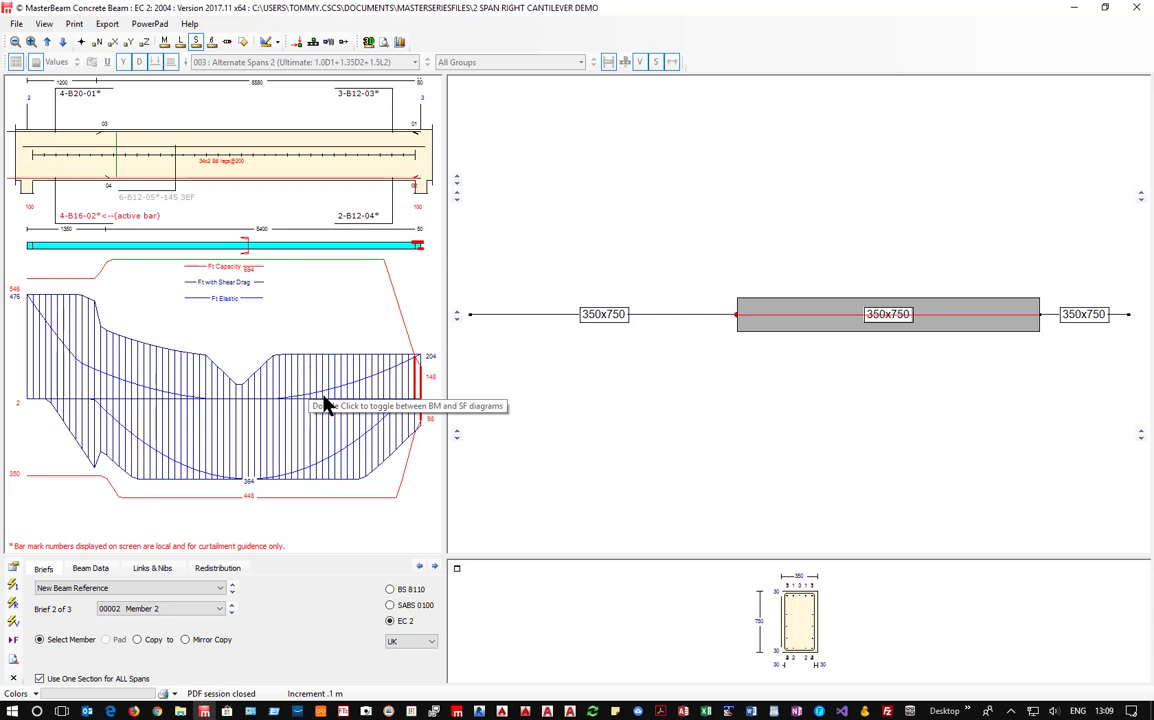
pyautogui.click(389, 589)
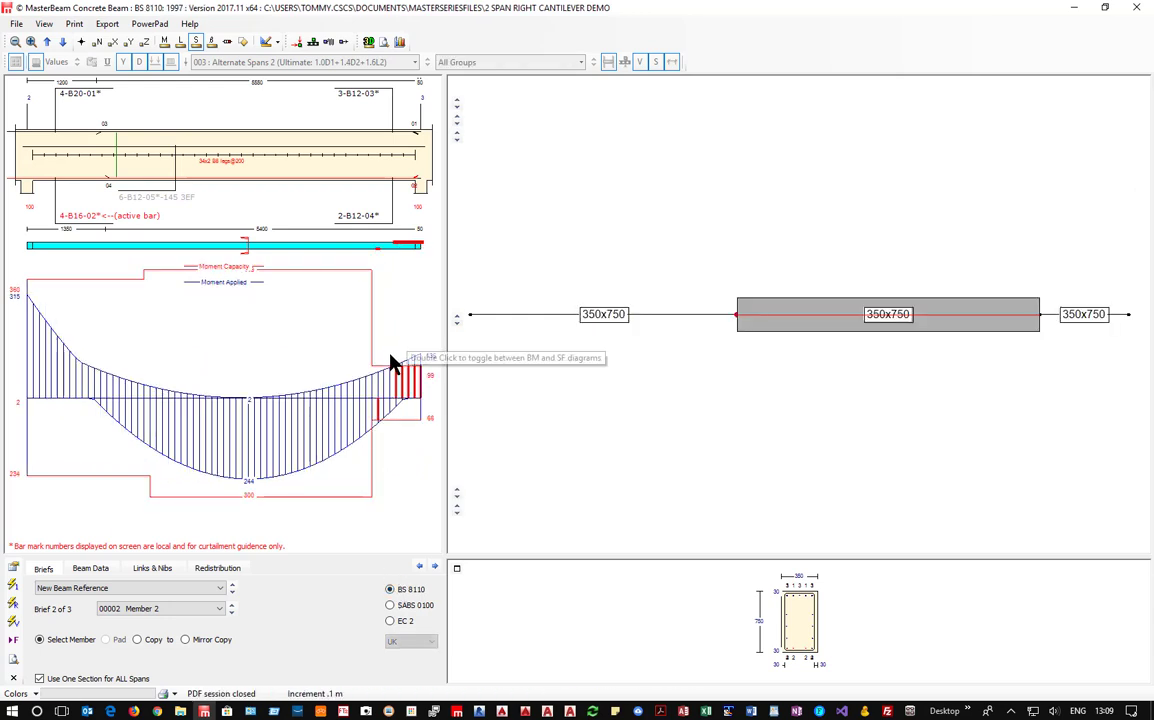
pyautogui.click(400, 623)
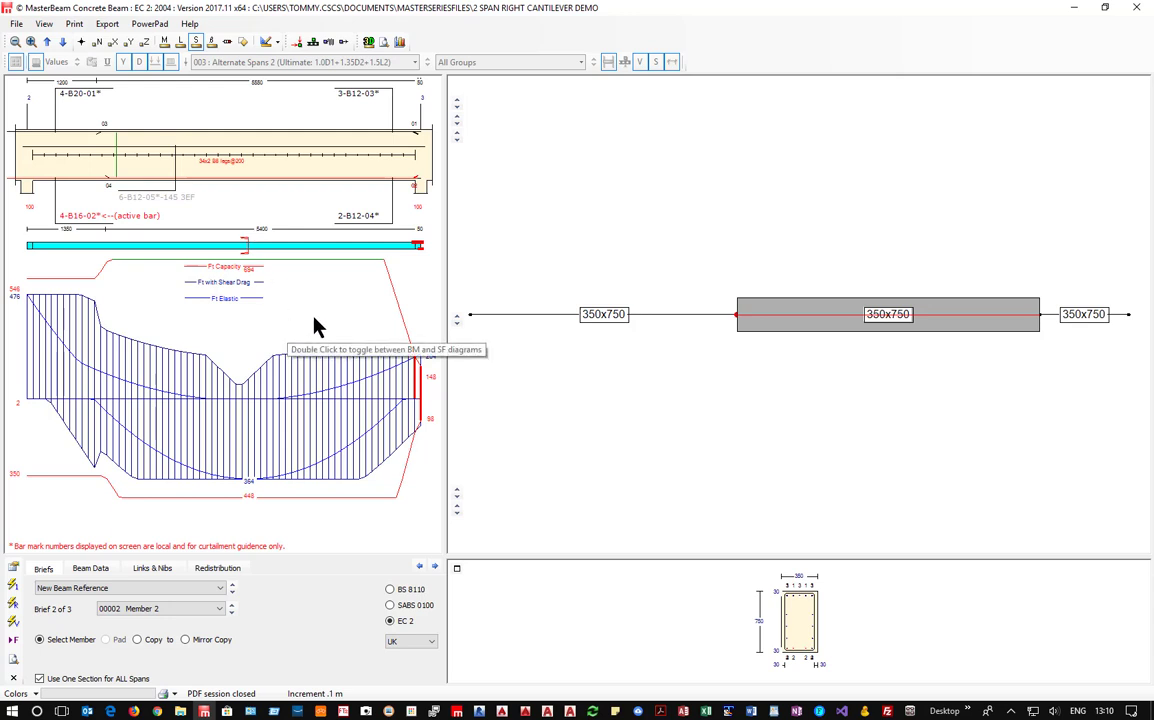
# Change both the top and bottom bars of Member 2 at the support 3 end to 4-B16
pyautogui.click(361, 103)
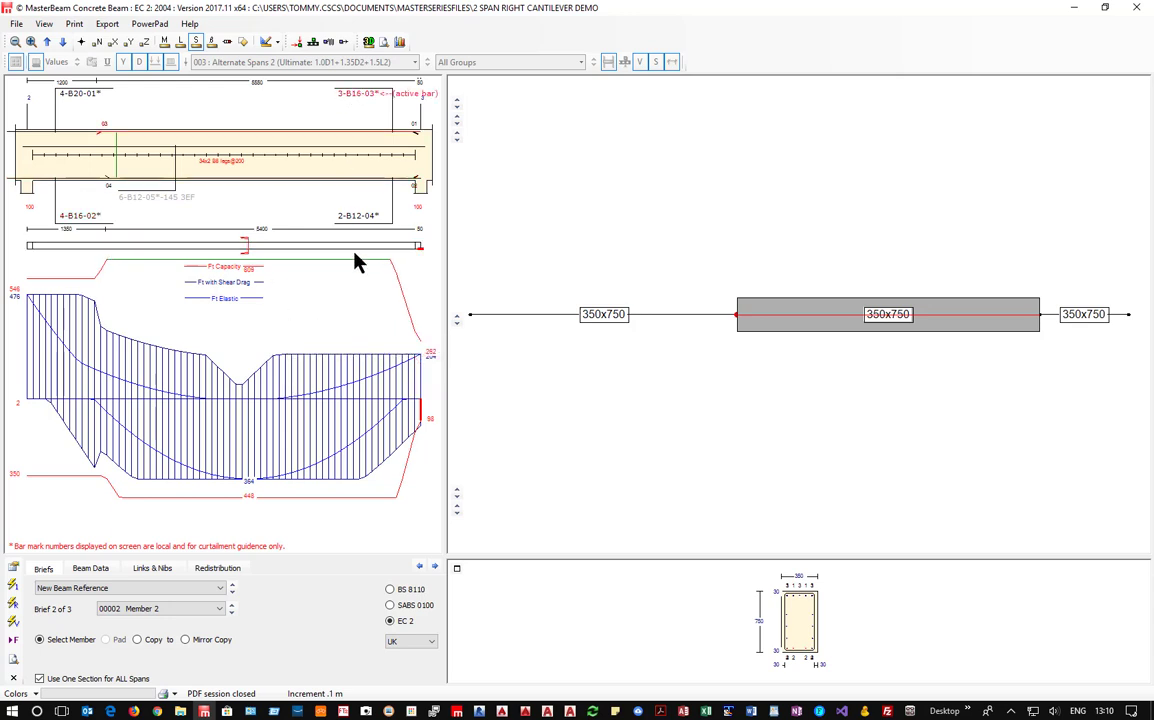
pyautogui.click(340, 94)
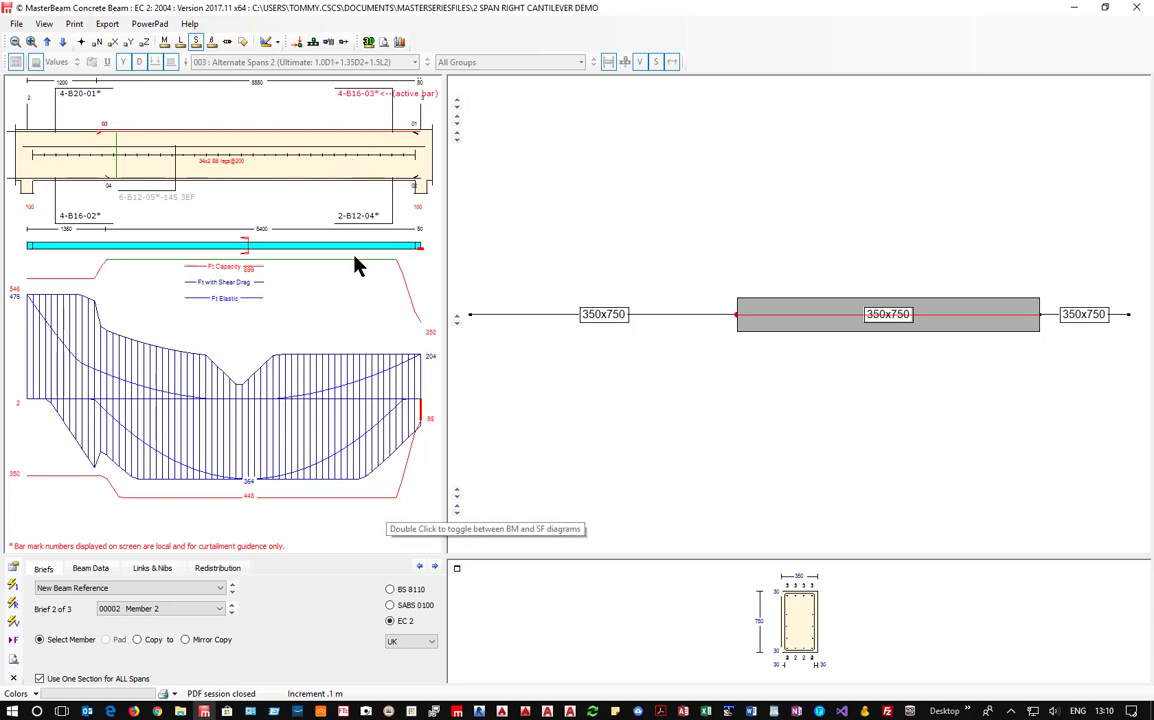
pyautogui.click(340, 219)
pyautogui.click(342, 220)
pyautogui.click(350, 222)
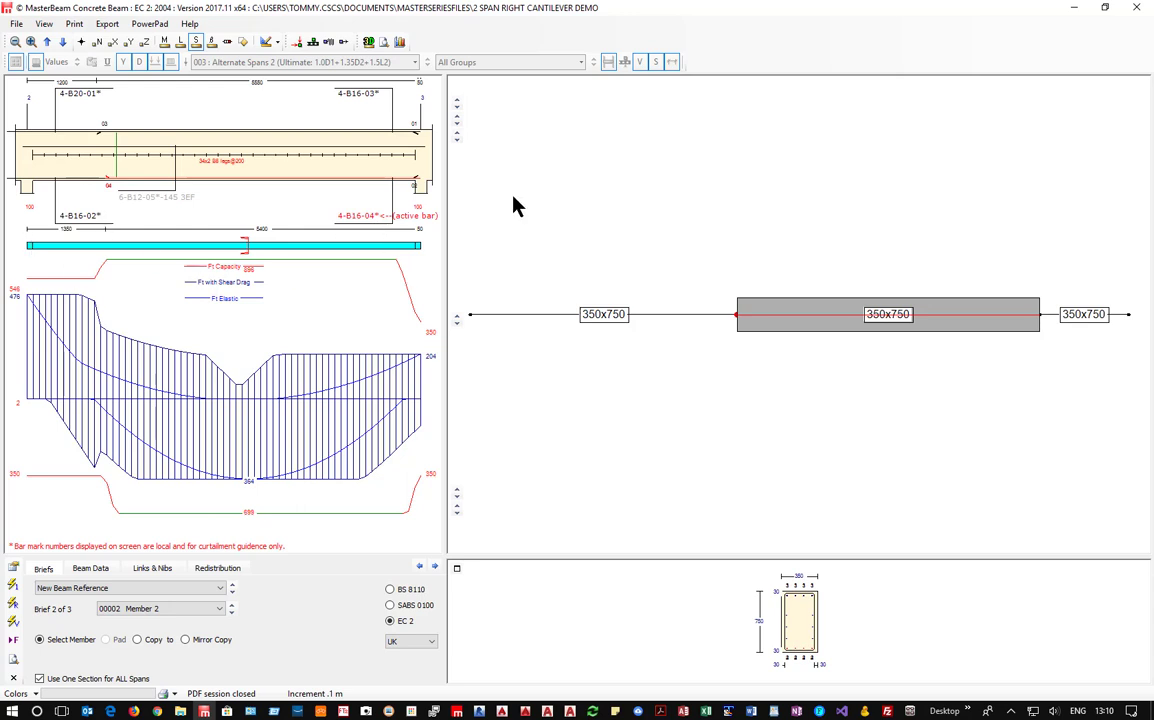
# Add 4-B16 top and bottom bars at the free end of cantilever Member 3, with the end bars as U-bars
pyautogui.click(1084, 316)
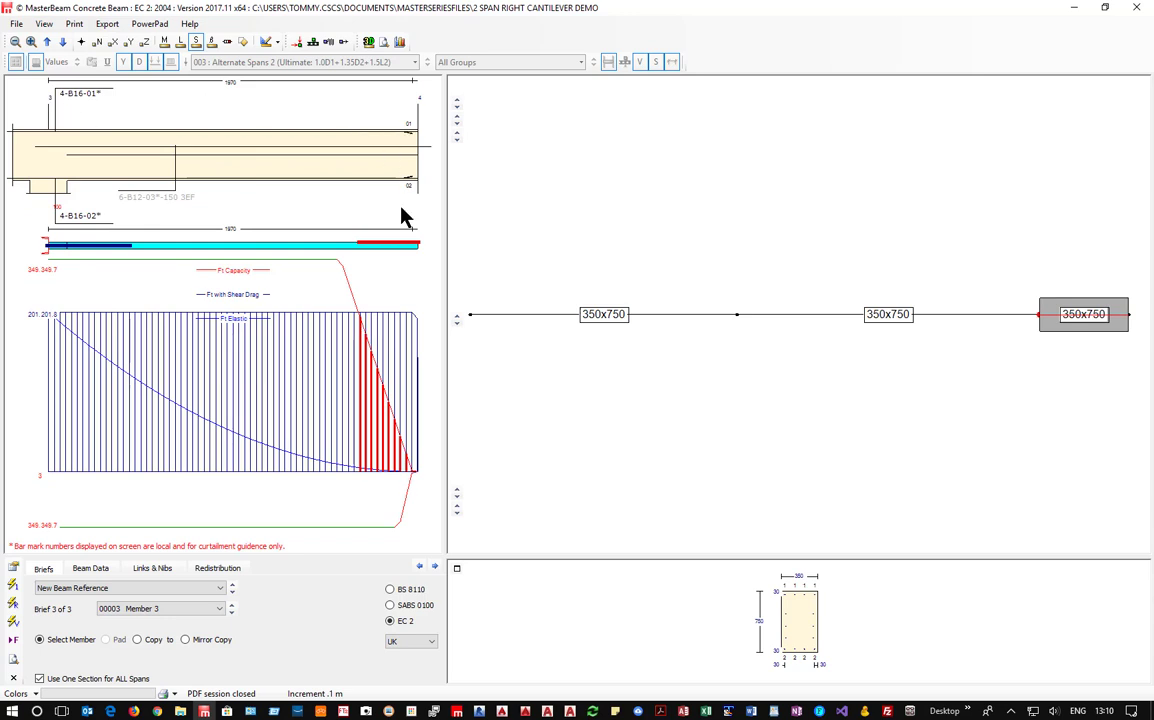
pyautogui.click(89, 569)
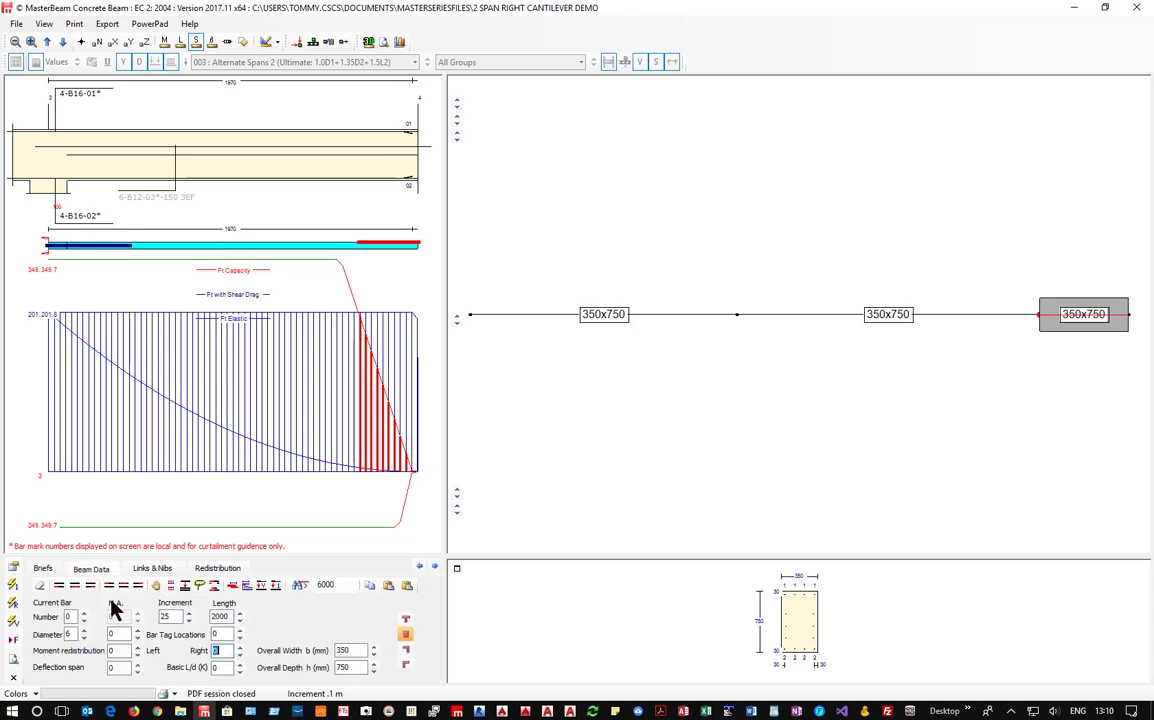
pyautogui.click(137, 588)
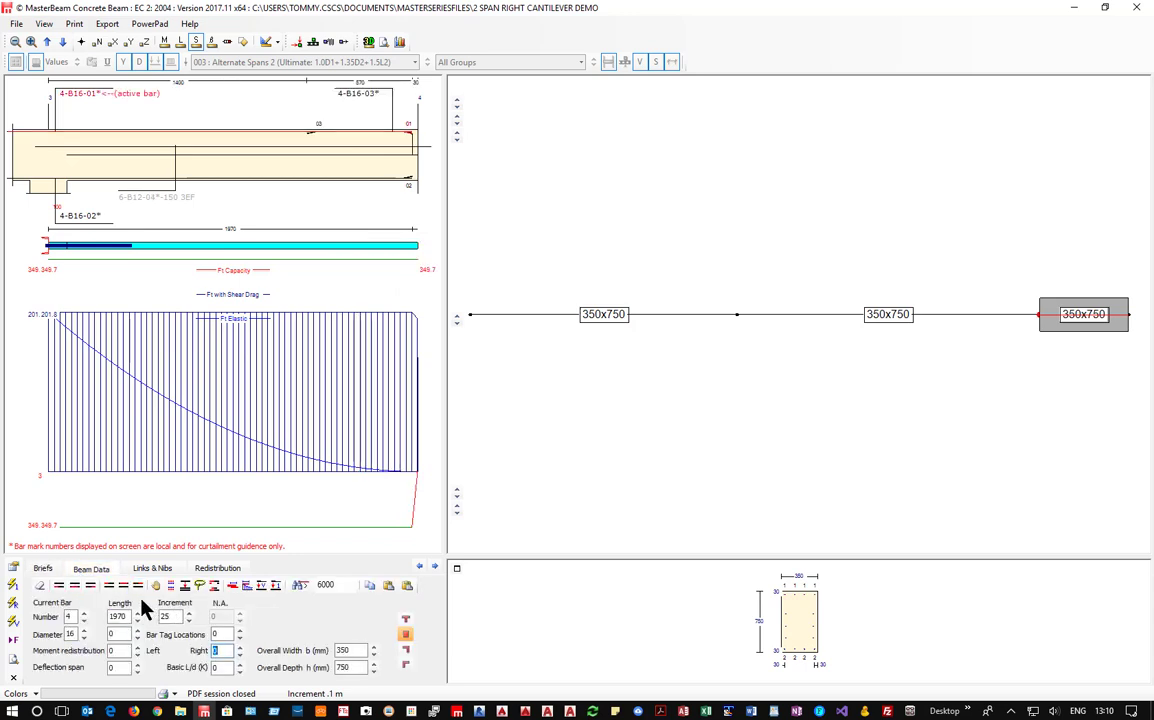
pyautogui.click(90, 586)
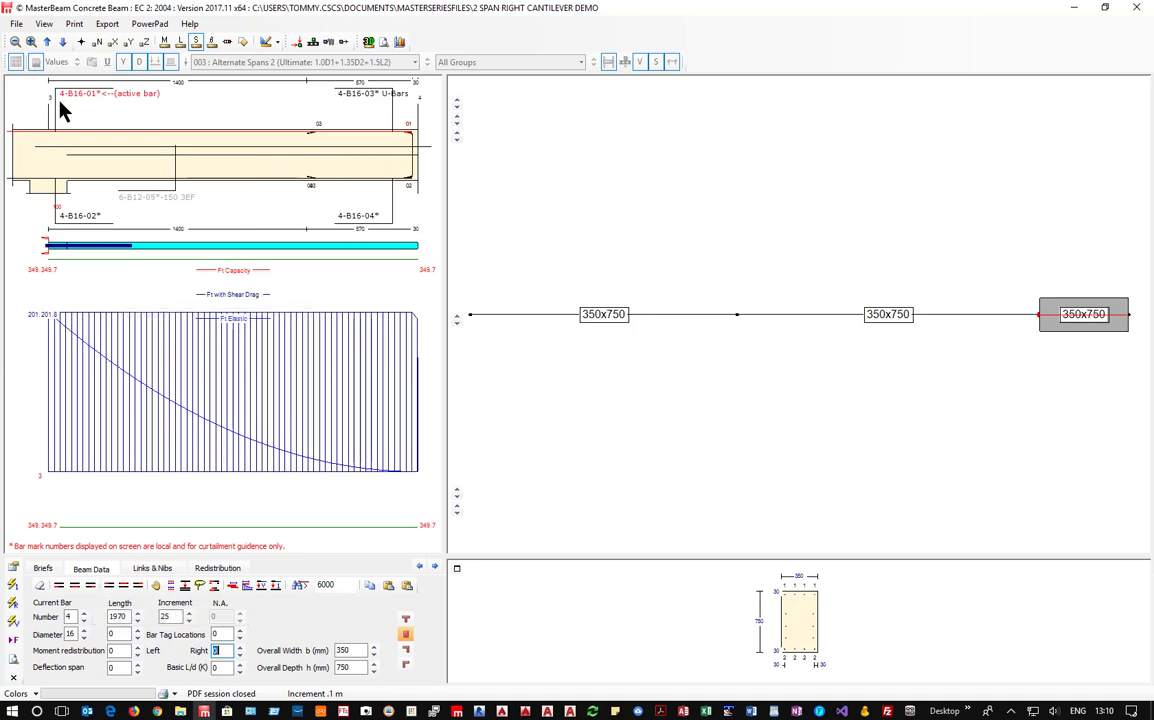
pyautogui.click(362, 102)
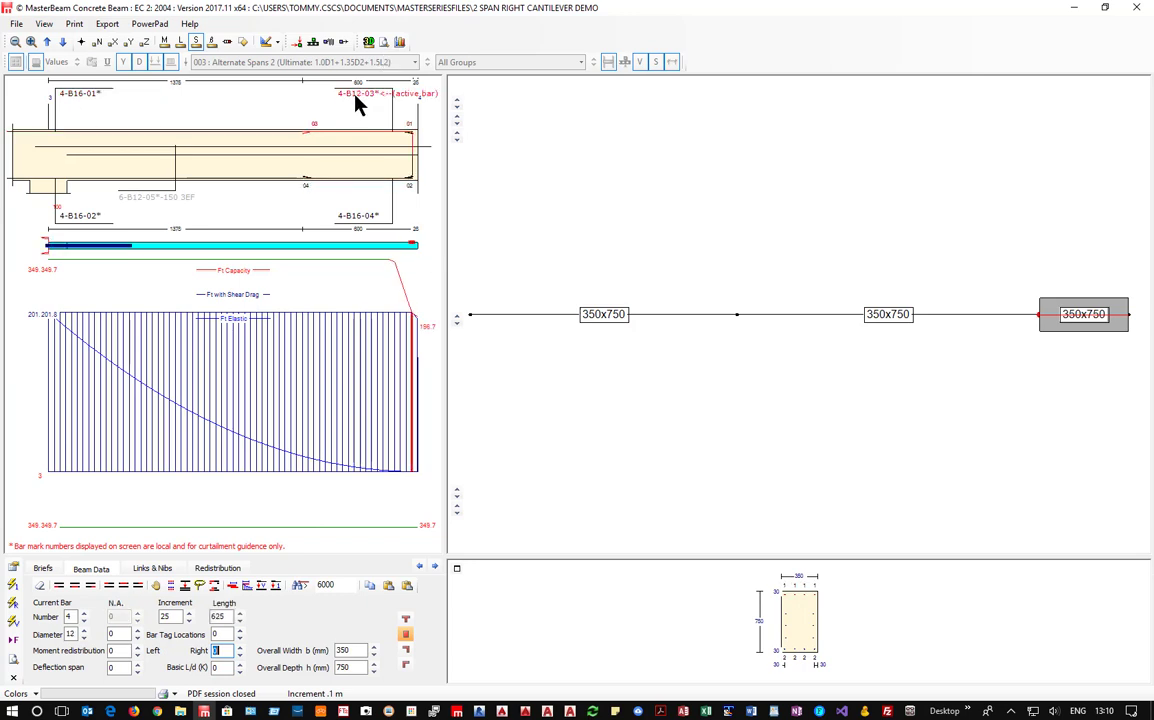
pyautogui.click(356, 96)
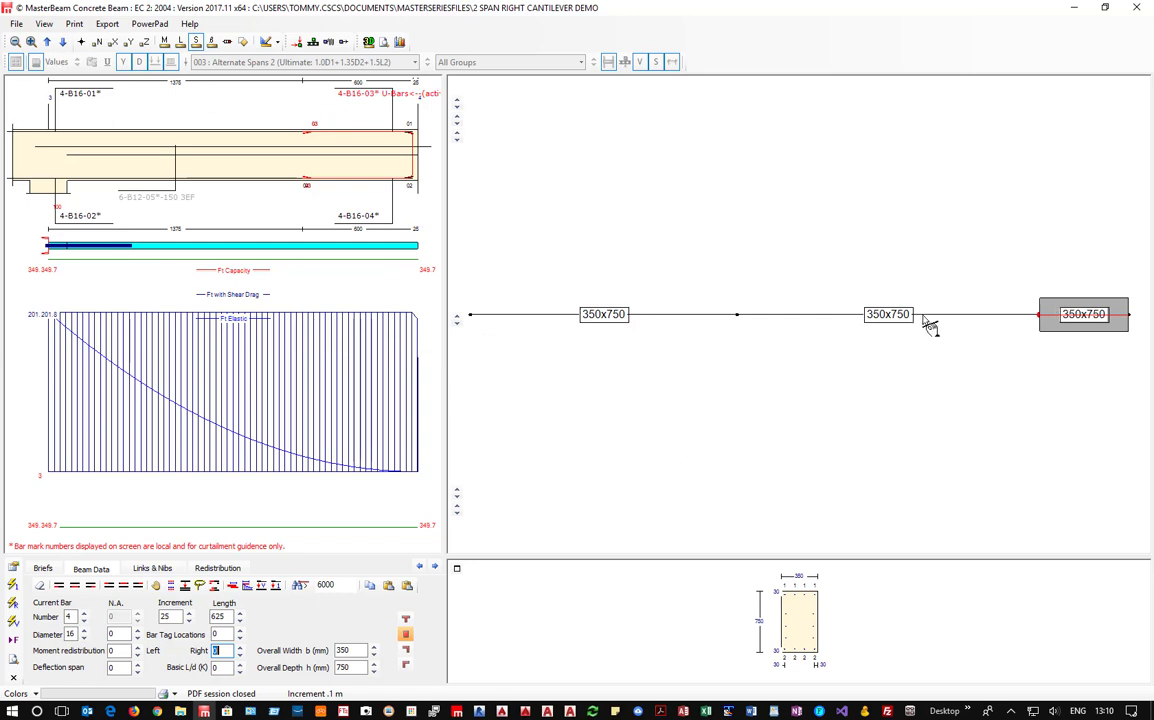
# Return to Member 1 and close the concrete beam design
pyautogui.click(742, 322)
pyautogui.click(737, 320)
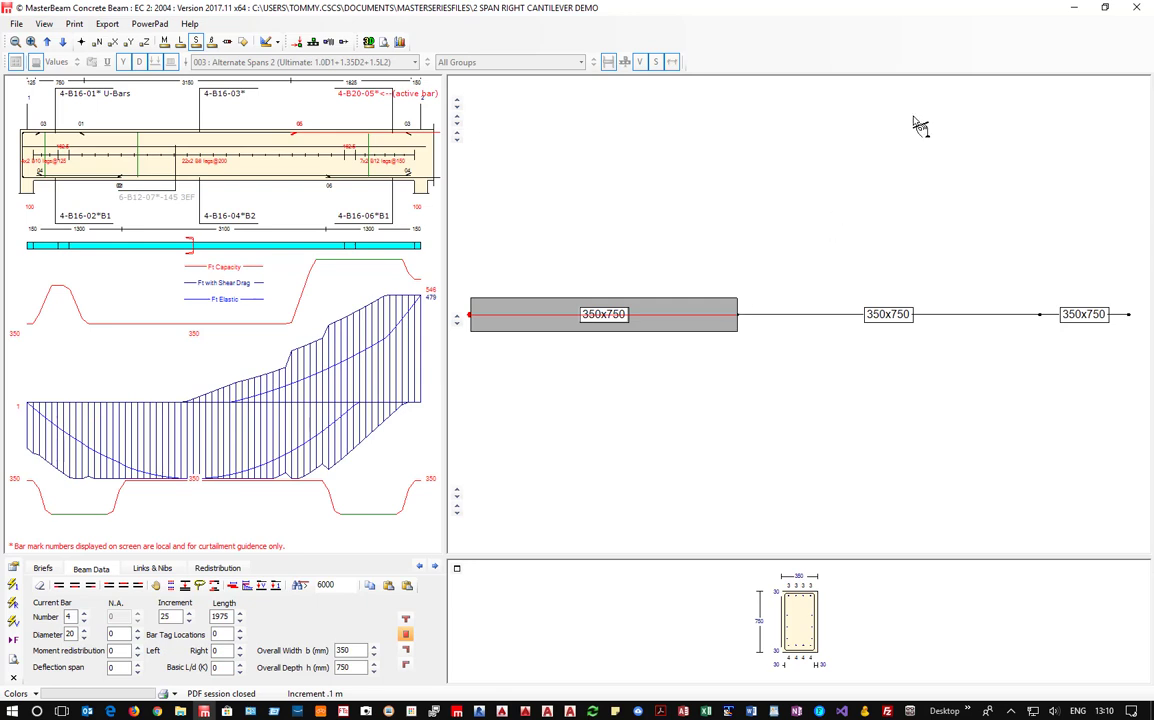
pyautogui.click(1137, 12)
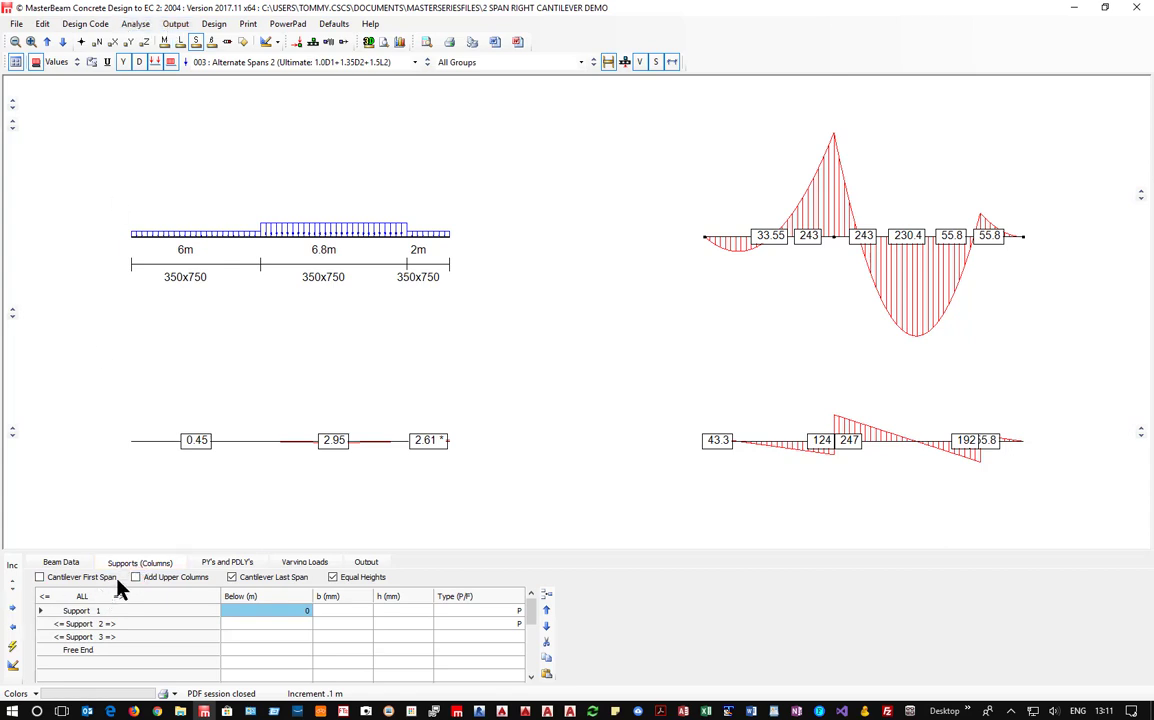
# Add columns 3.25 m high below the beam and upper columns 3.5 m high above it
pyautogui.click(261, 616)
pyautogui.write('3.25')
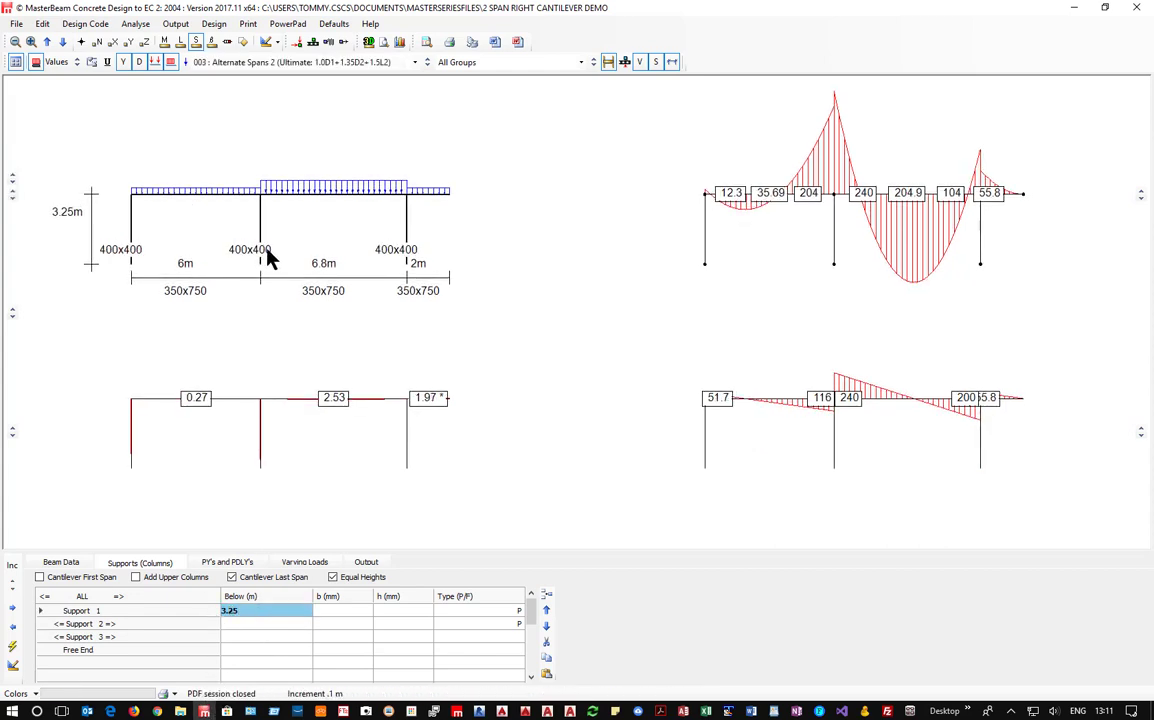
pyautogui.click(163, 580)
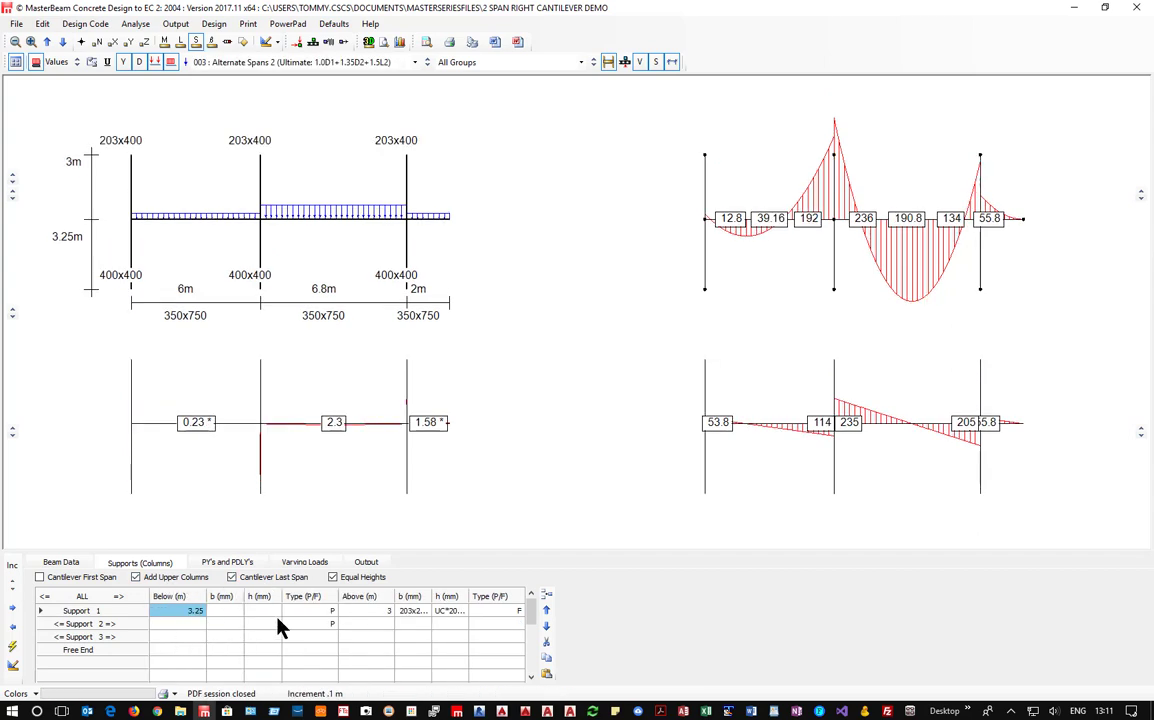
pyautogui.click(362, 611)
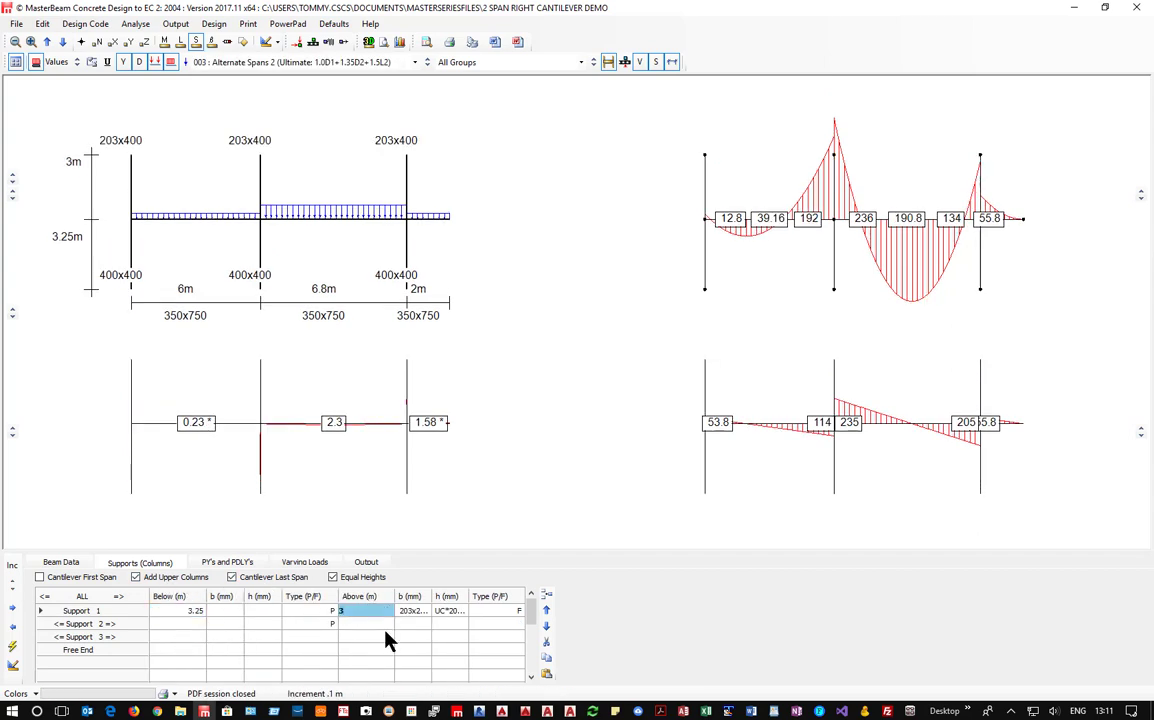
pyautogui.write('3.5')
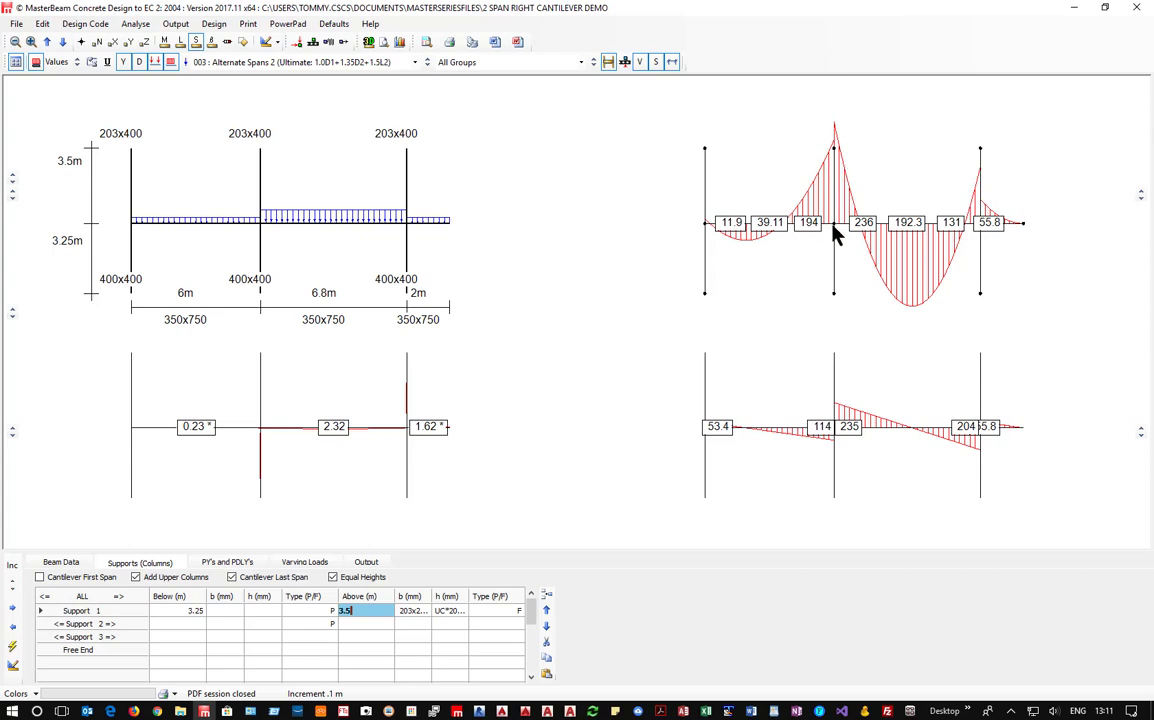
# Remove the upper columns and clear the height of the columns below the beam
pyautogui.click(156, 580)
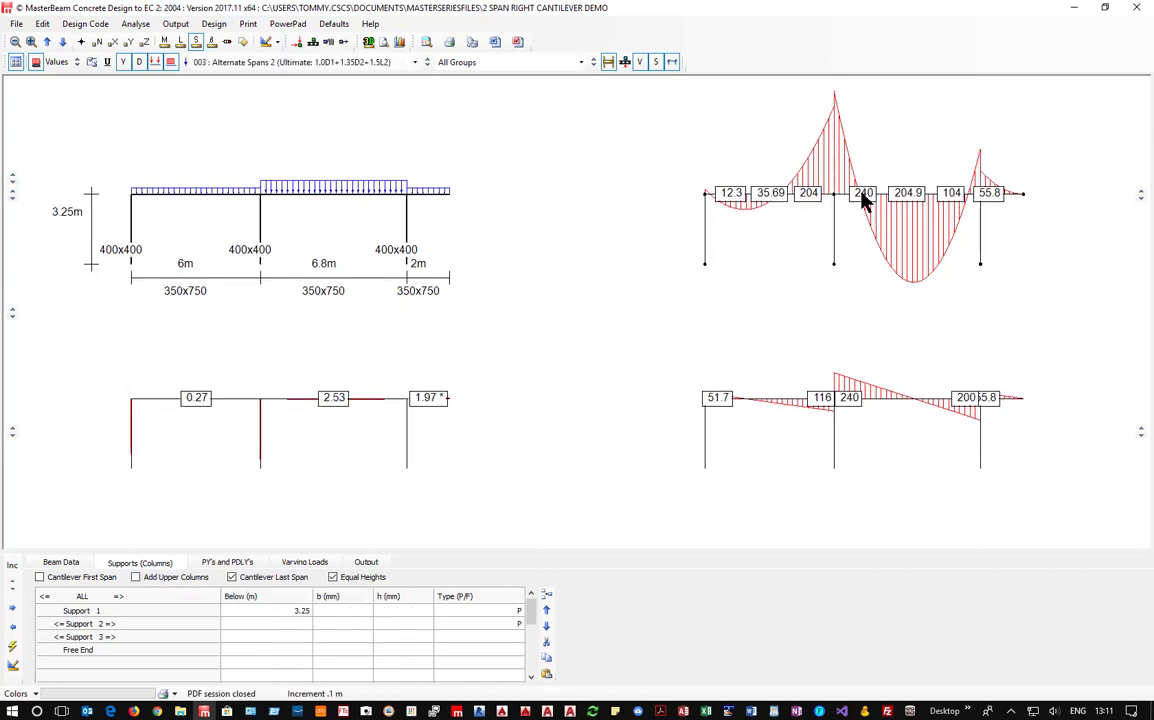
pyautogui.click(309, 613)
pyautogui.write('3')
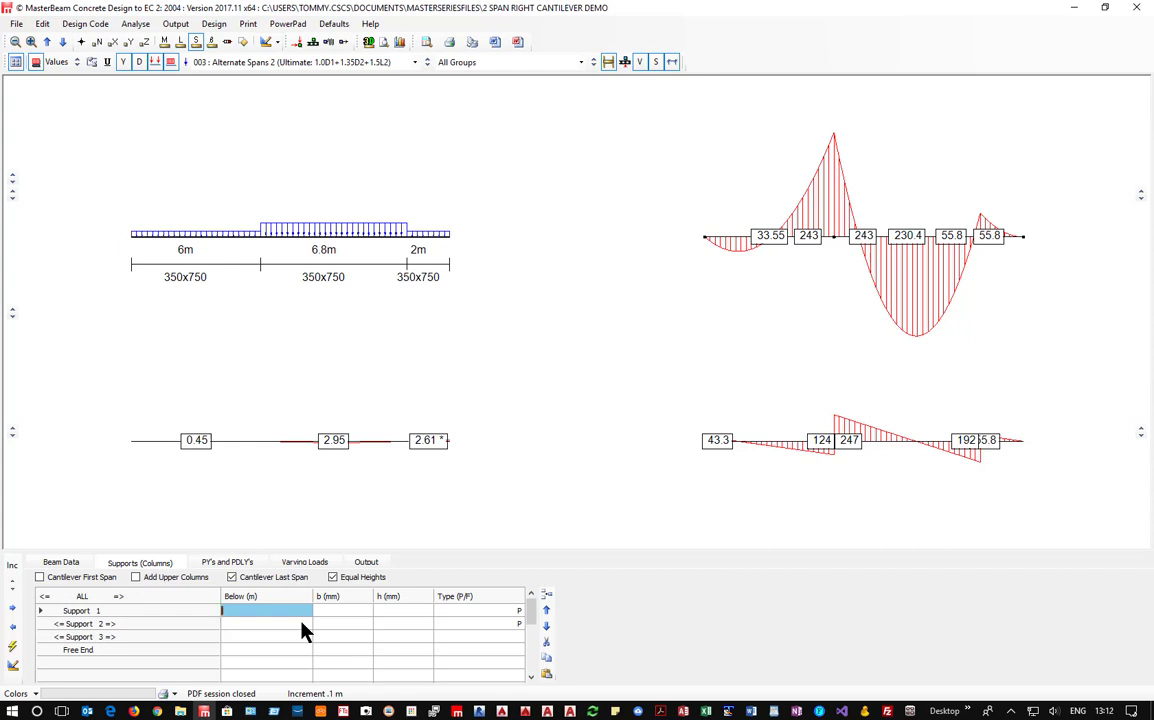
# End the MasterBeam concrete session and open MasterFrame: Analysis Design Drafting
pyautogui.click(1136, 8)
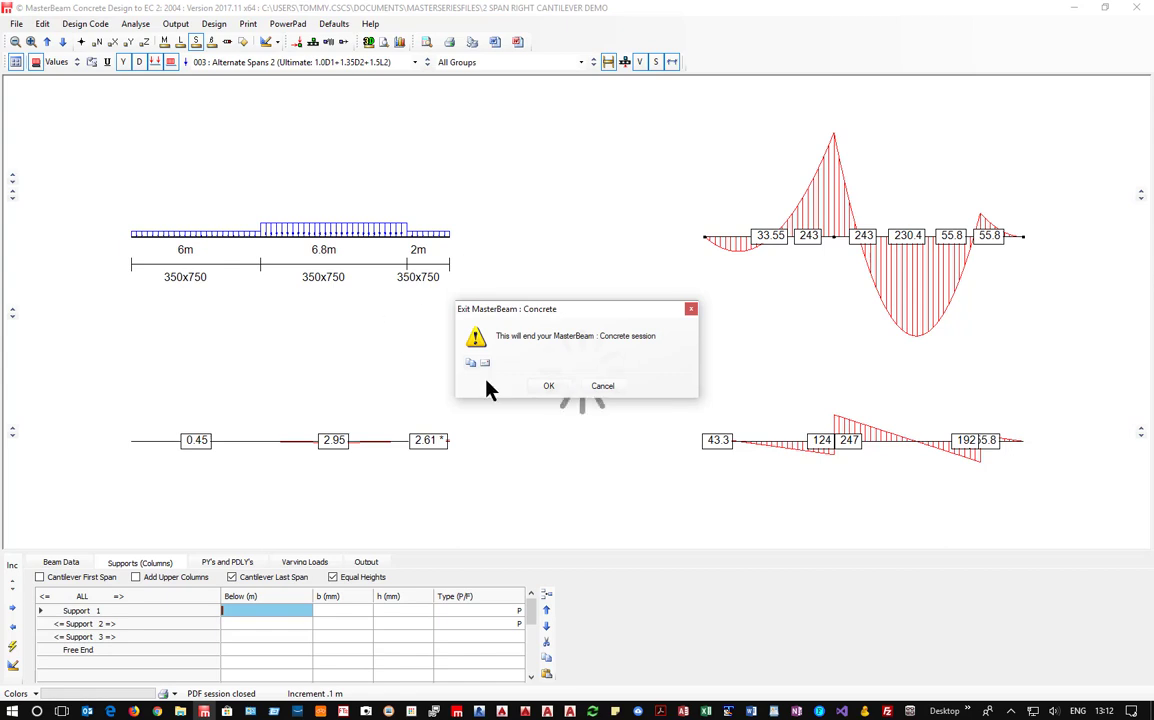
pyautogui.click(545, 387)
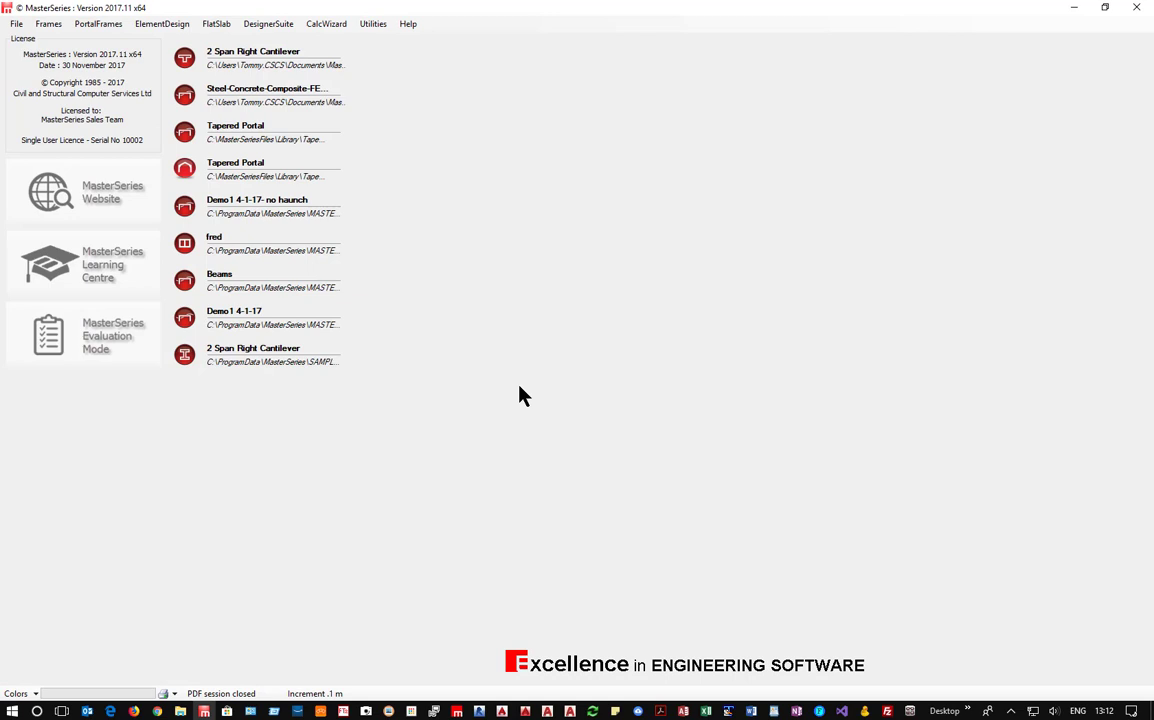
pyautogui.click(50, 24)
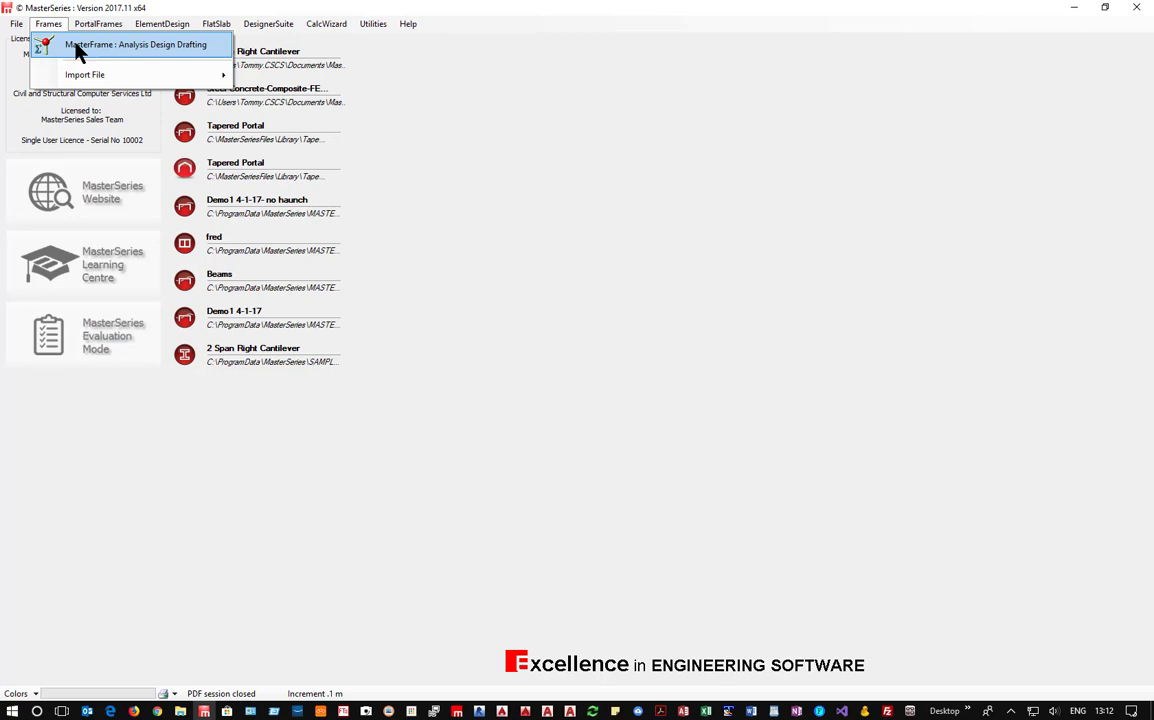
pyautogui.click(78, 52)
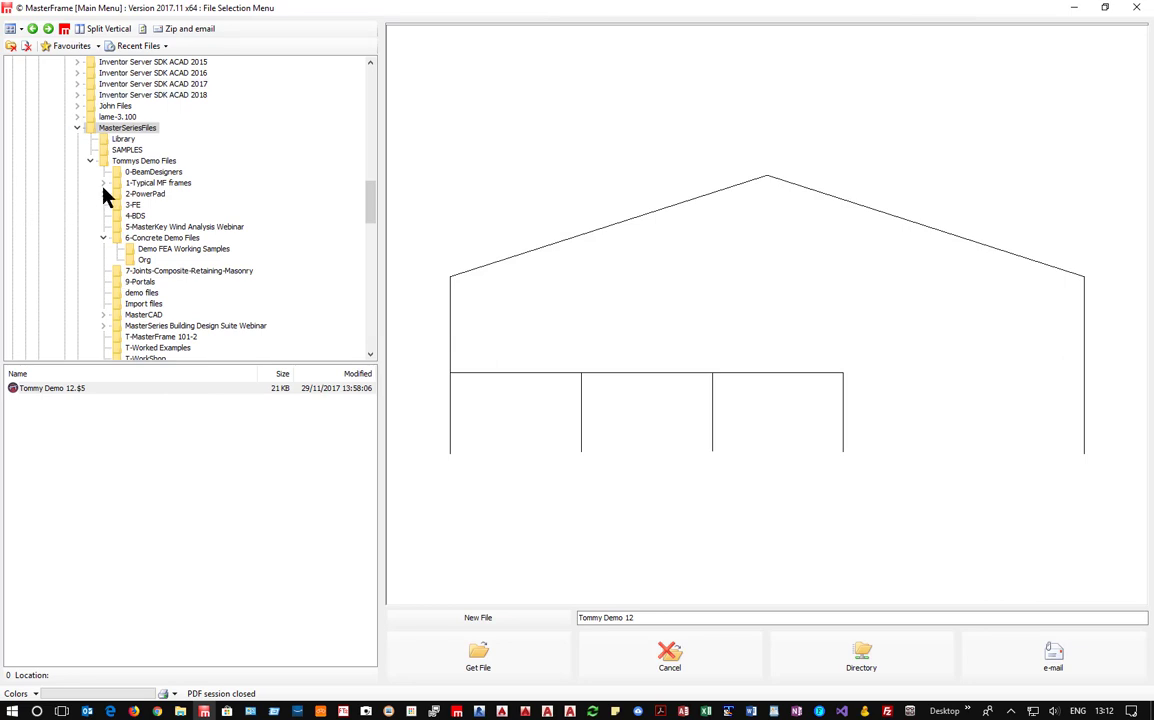
# Browse to the 6-Concrete Demo Files folder and select the 2D Demo Frame file
pyautogui.click(140, 161)
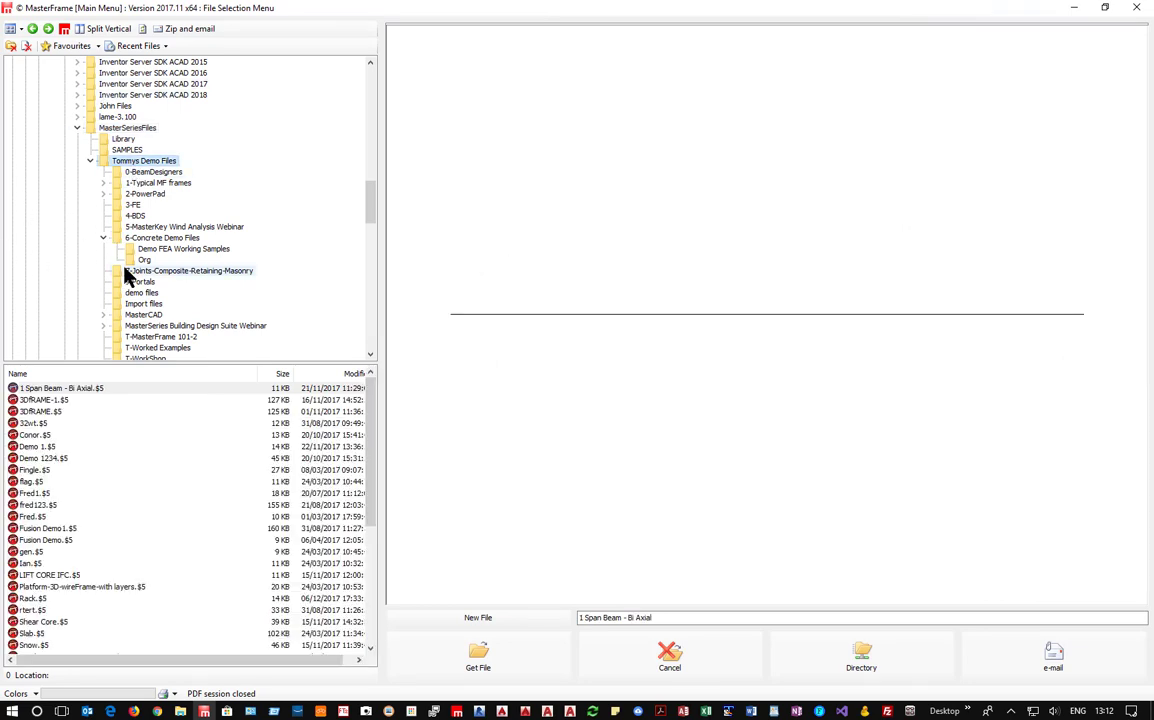
pyautogui.click(160, 239)
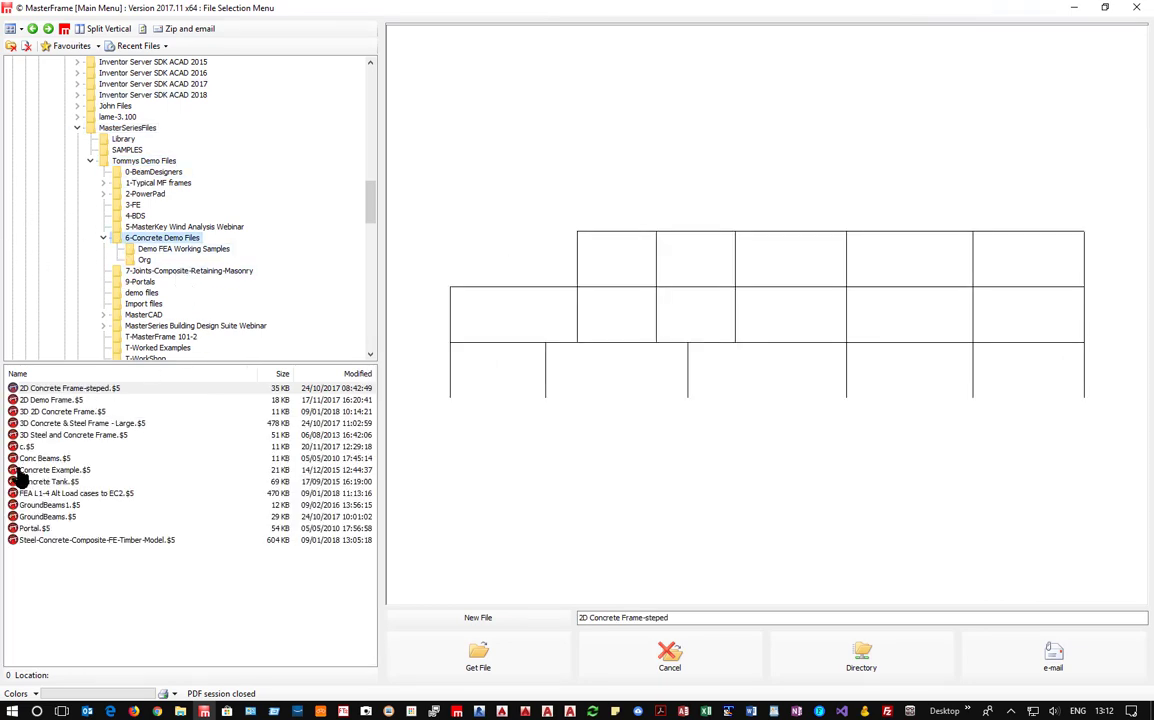
pyautogui.click(46, 401)
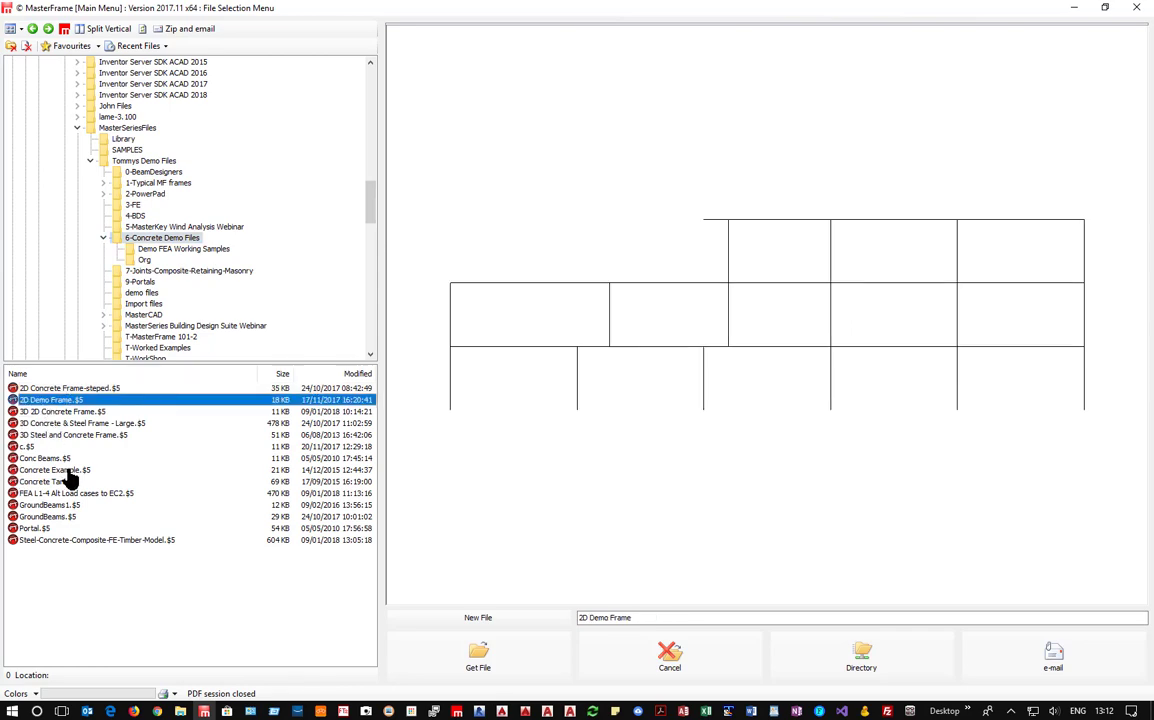
# Preview the other models in the concrete demo folder, from 3D 2D Concrete Frame down to Concrete Tank
pyautogui.press('Down')
pyautogui.press('Down')
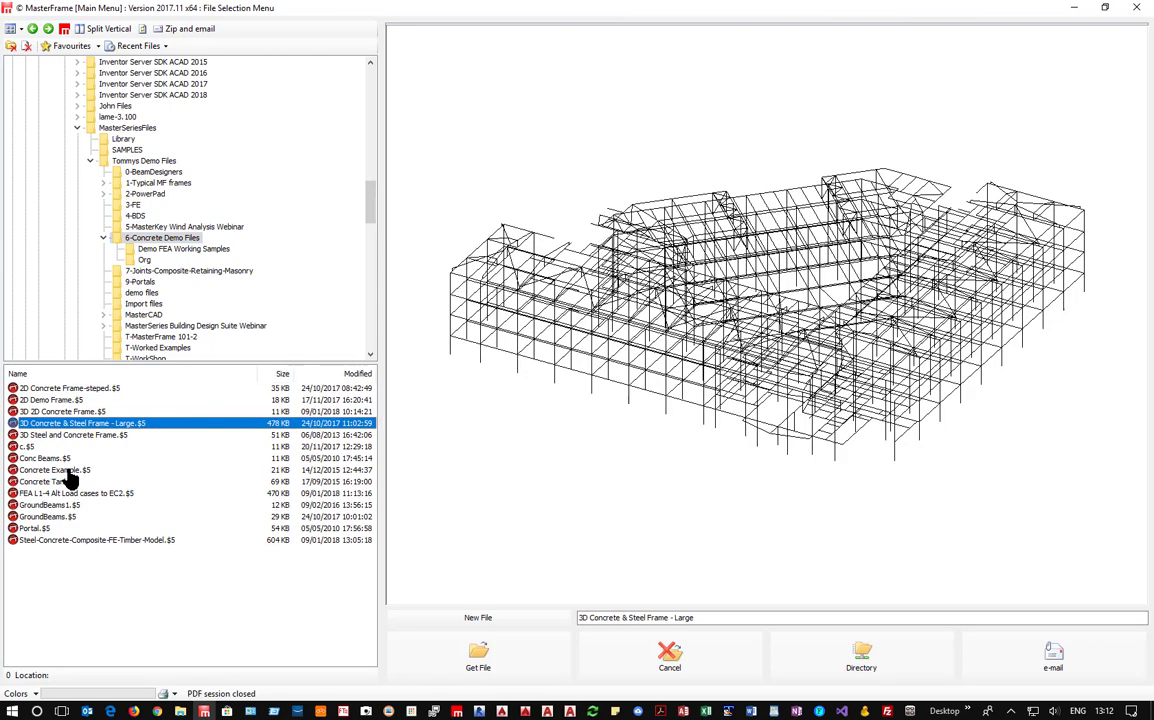
pyautogui.press('Down')
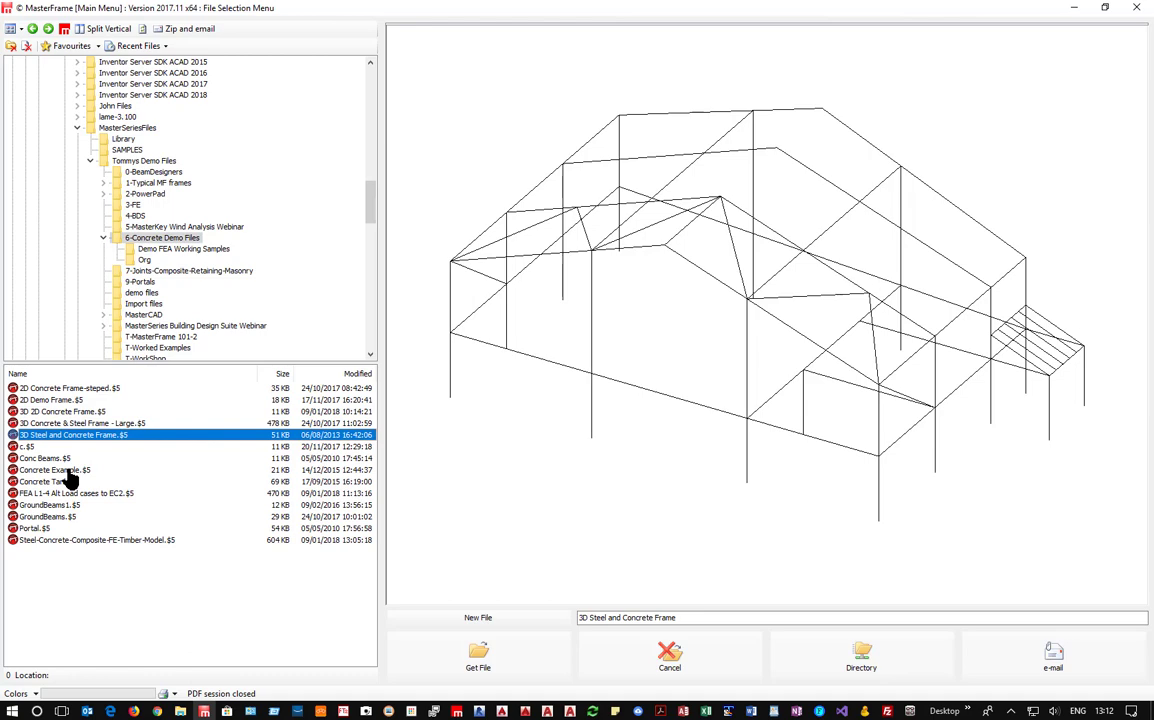
pyautogui.press('Down')
pyautogui.press('Down')
pyautogui.press('Down')
pyautogui.press('Down')
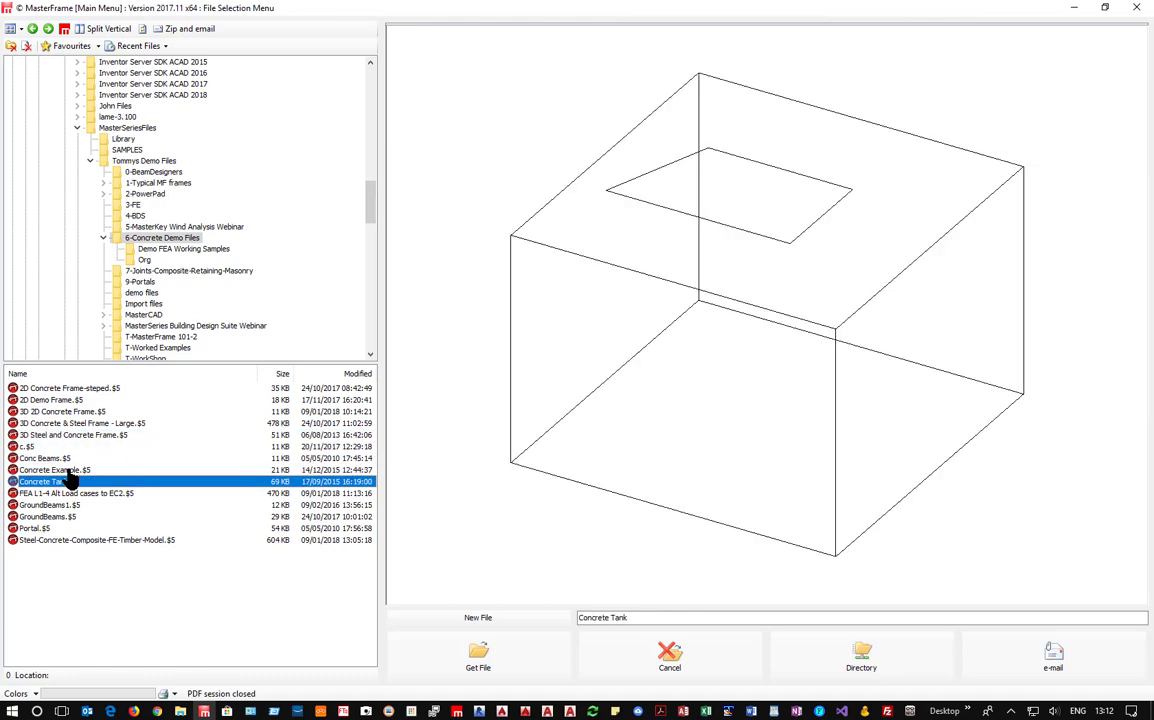
pyautogui.press('Up')
pyautogui.press('Up')
pyautogui.press('Up')
pyautogui.press('Up')
pyautogui.press('Up')
pyautogui.press('Up')
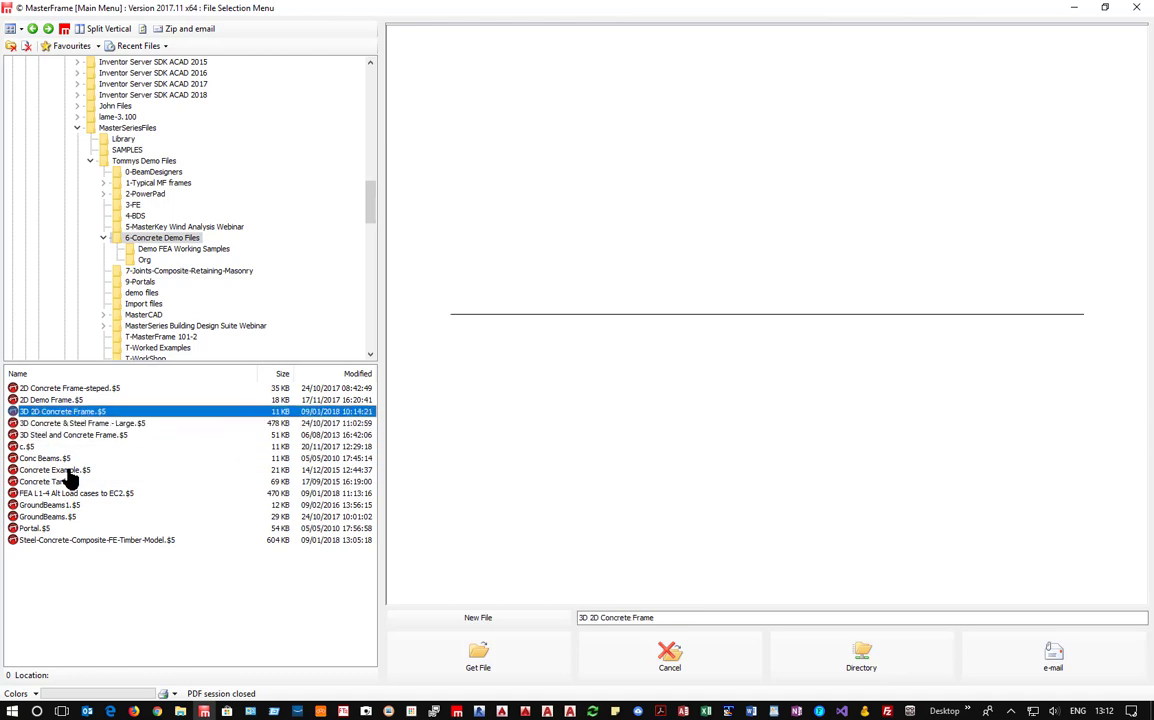
# Select the 2D Demo Frame file again and open it
pyautogui.press('Up')
pyautogui.press('Up')
pyautogui.press('Down')
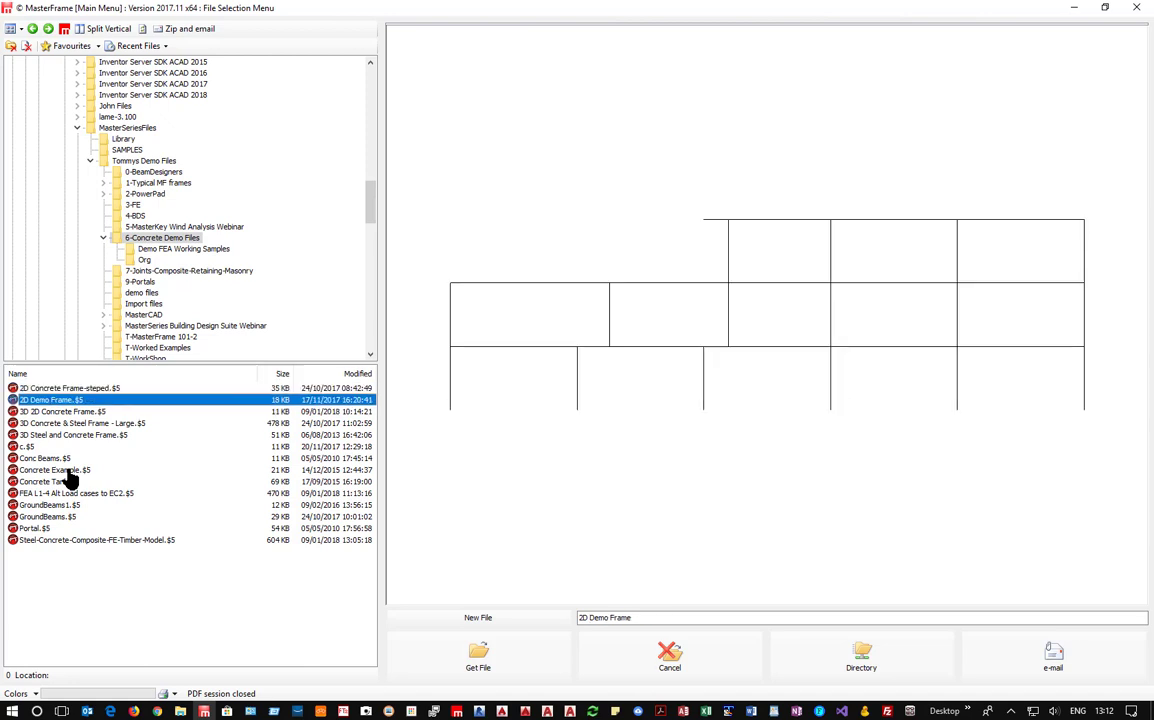
pyautogui.click(484, 662)
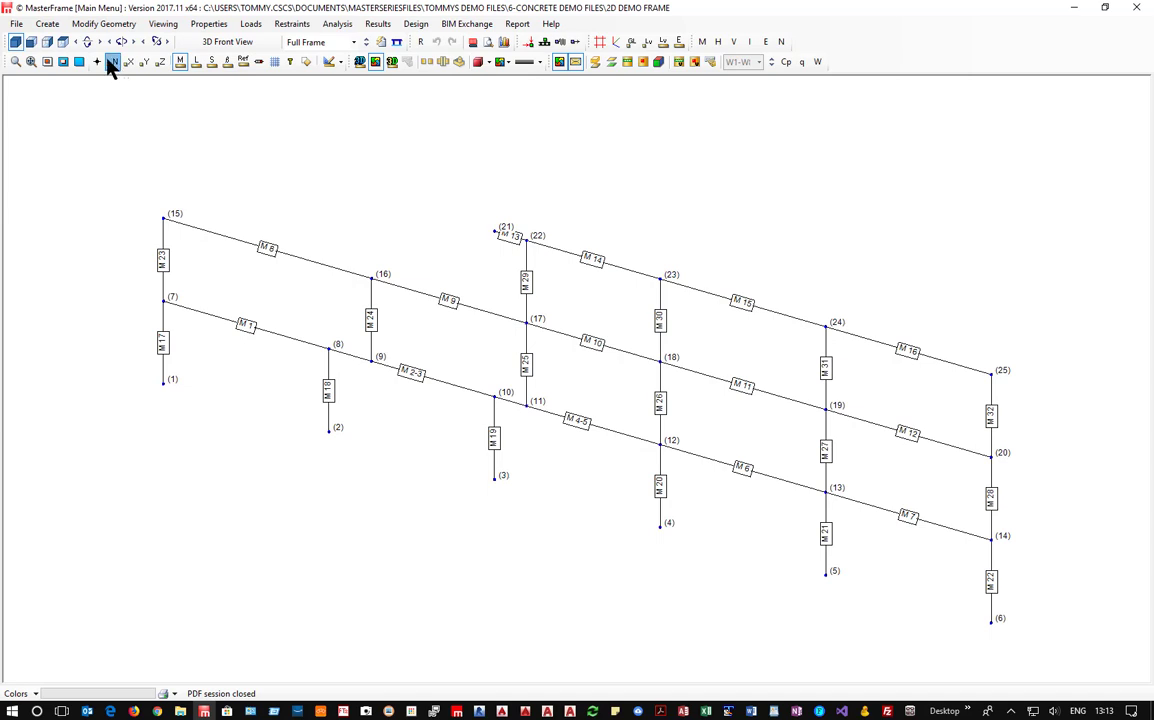
# Hide the member and node number labels and show the frame in front view
pyautogui.click(180, 61)
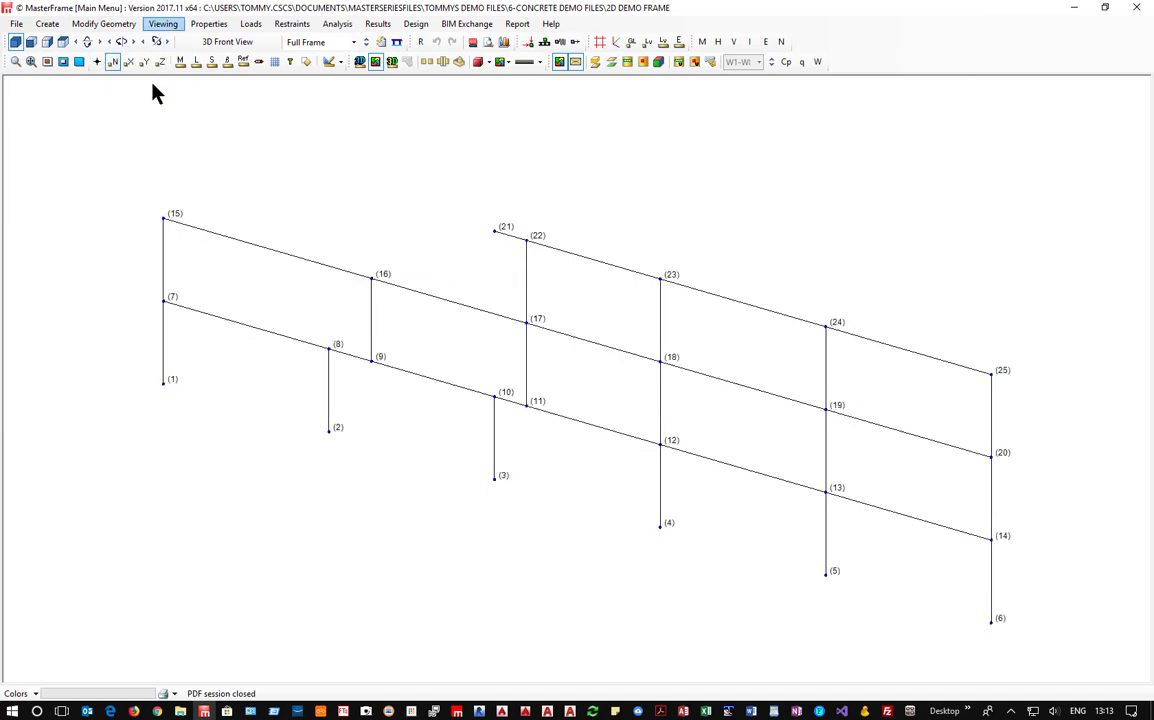
pyautogui.click(114, 62)
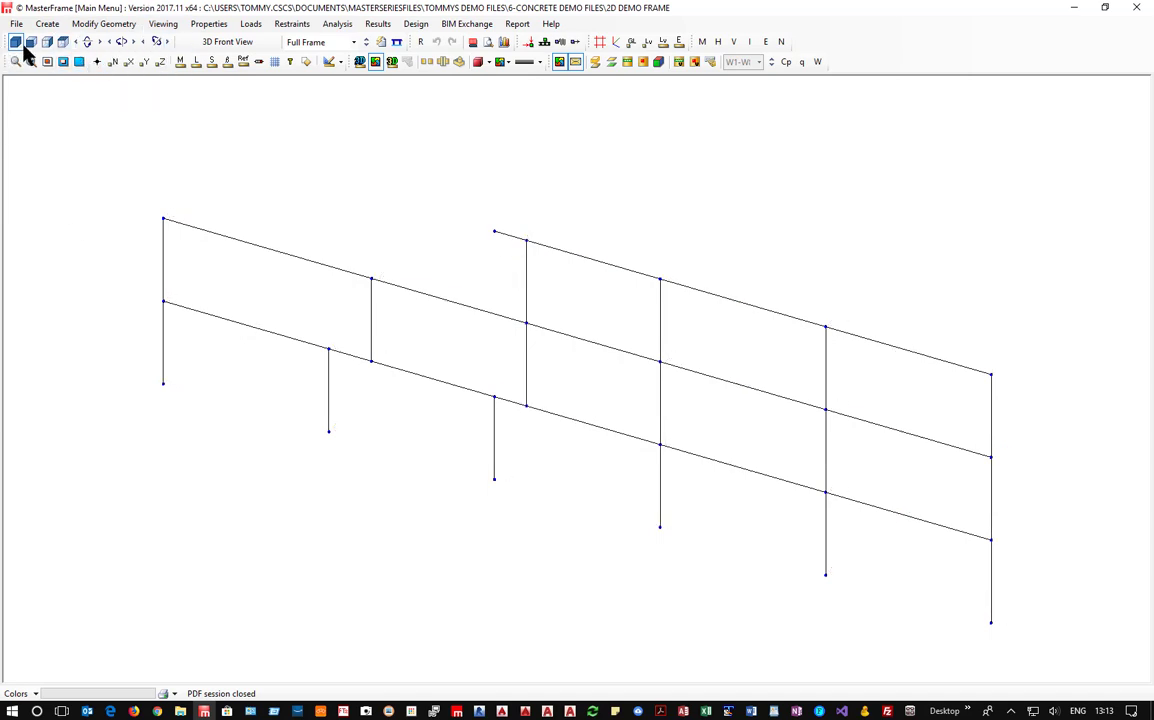
pyautogui.click(31, 42)
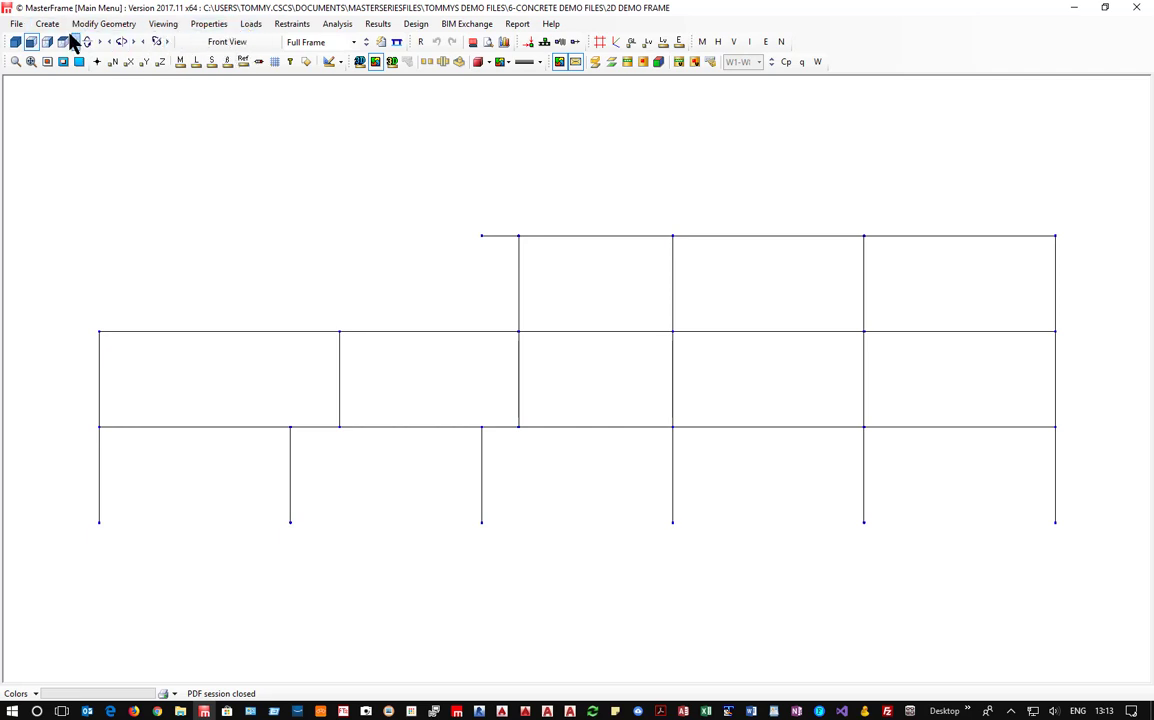
# Display the load diagrams for ultimate cases 001 All Spans Loaded, 002 Alternate Spans 1 and 003 Alternate Spans 2
pyautogui.click(251, 27)
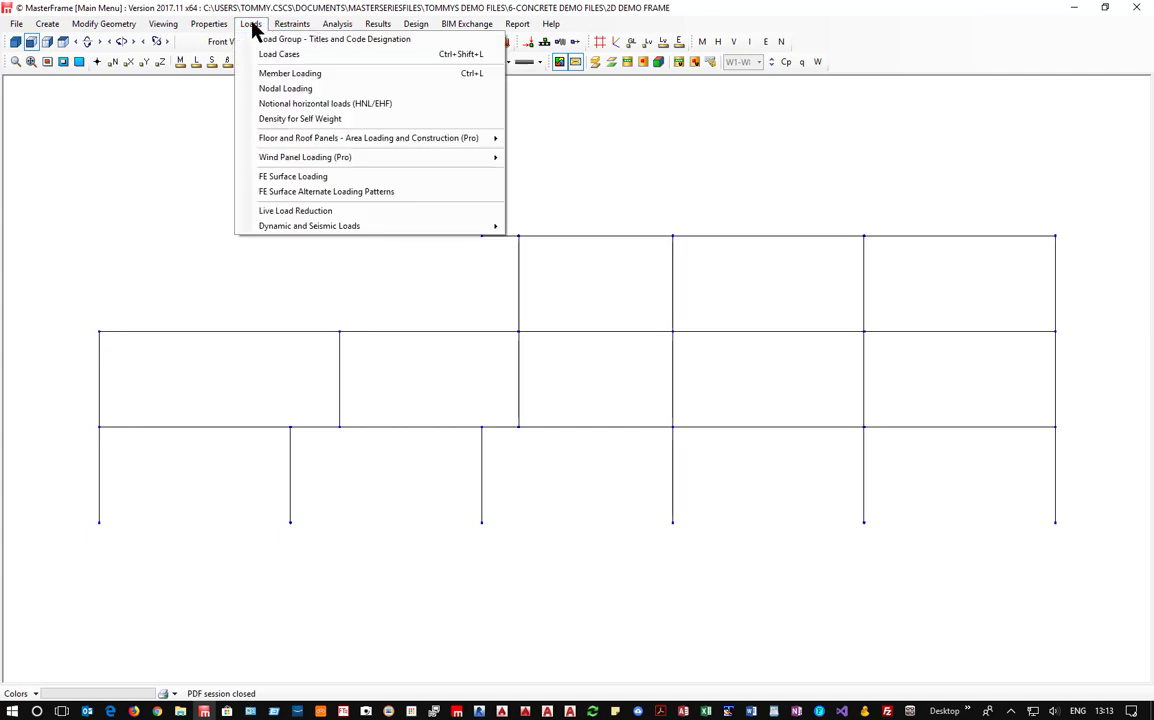
pyautogui.click(252, 26)
pyautogui.click(472, 45)
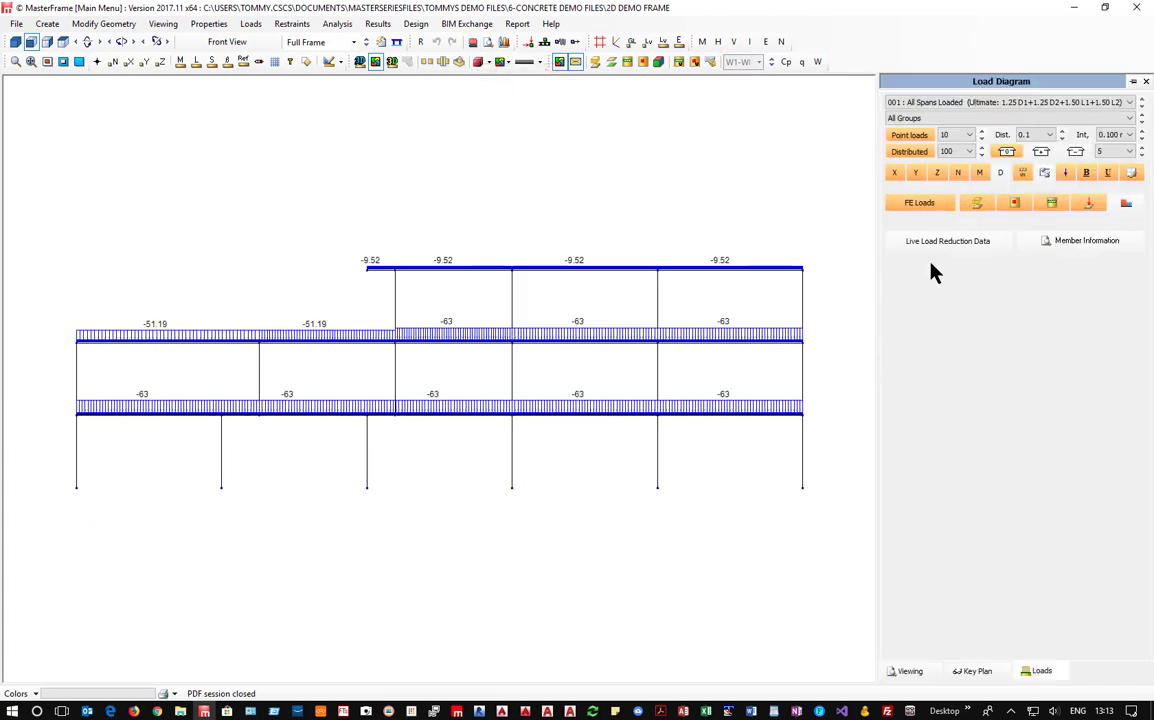
pyautogui.click(1082, 105)
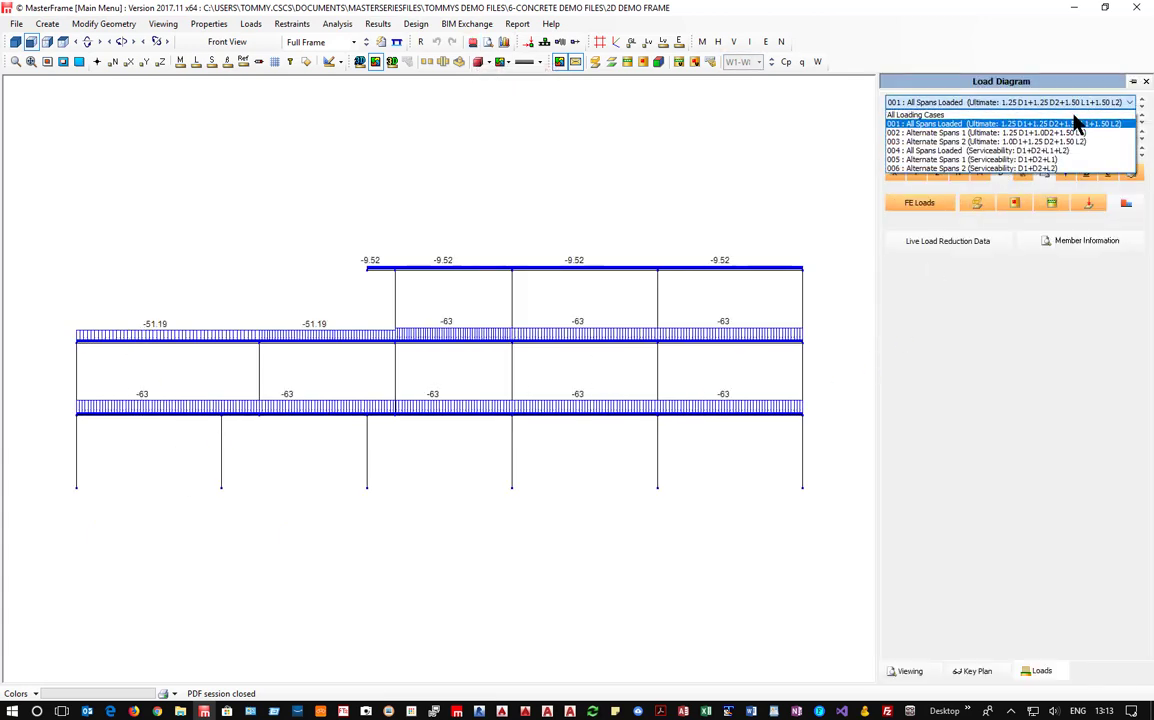
pyautogui.click(1050, 129)
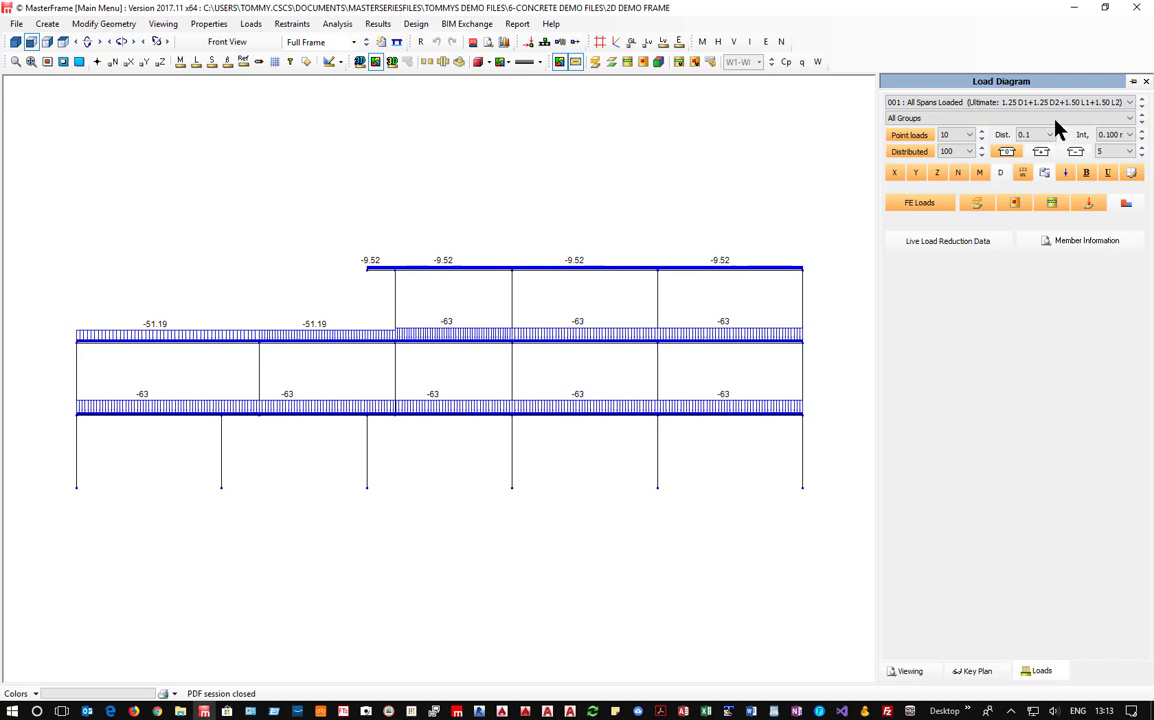
pyautogui.click(1139, 107)
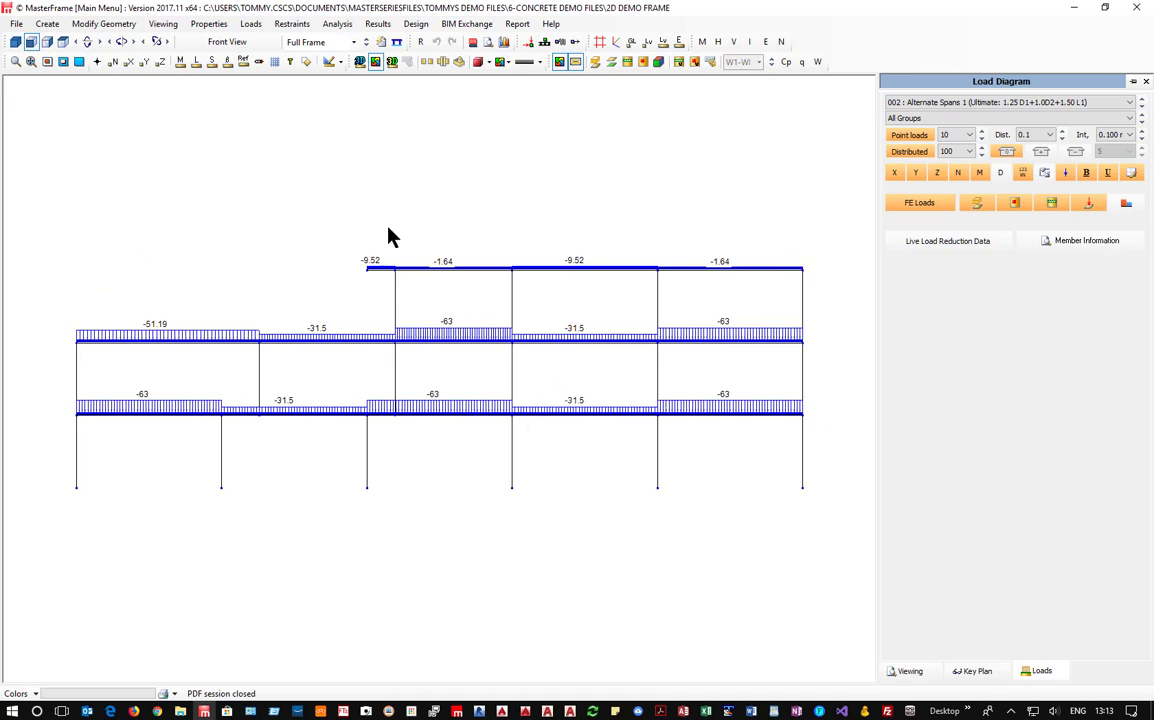
pyautogui.click(1141, 104)
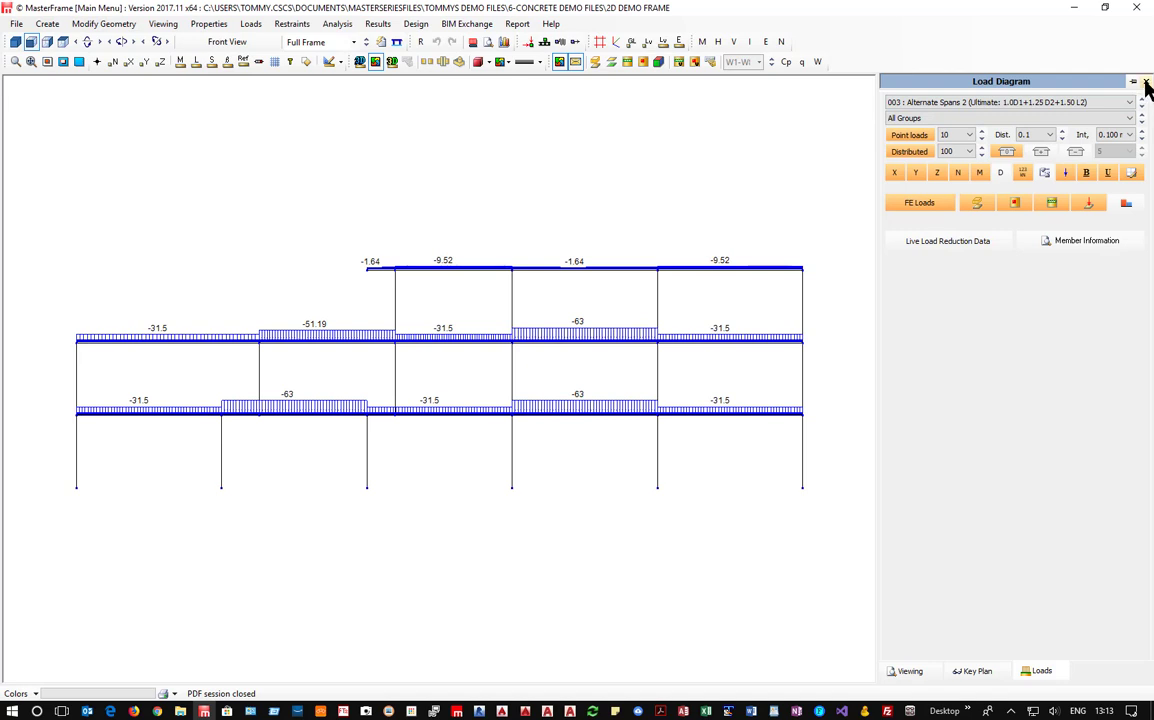
# Review the list of ultimate and serviceability load cases, and close the load diagram
pyautogui.click(968, 101)
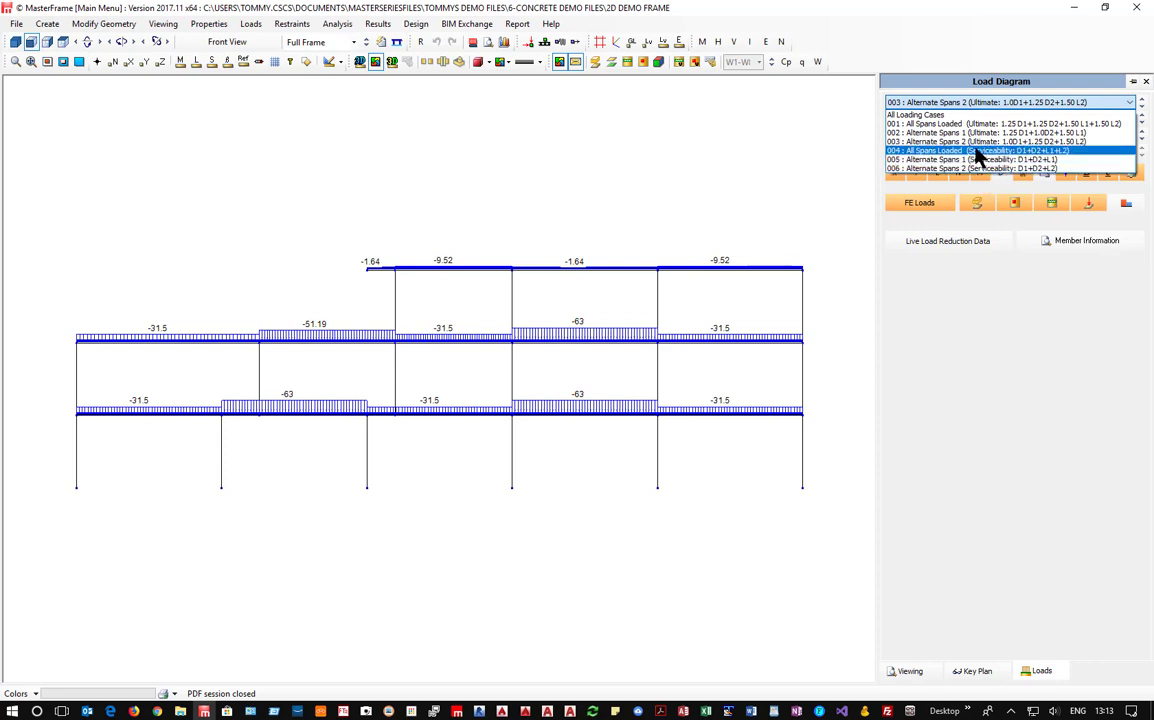
pyautogui.click(984, 304)
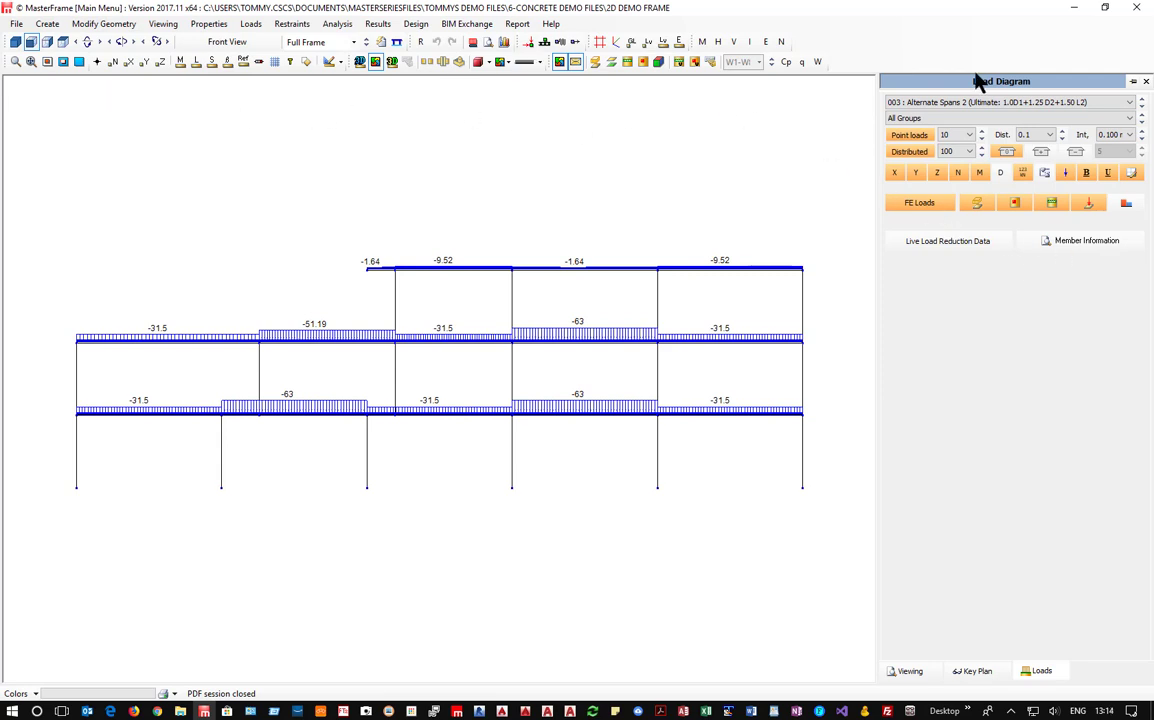
pyautogui.click(1146, 82)
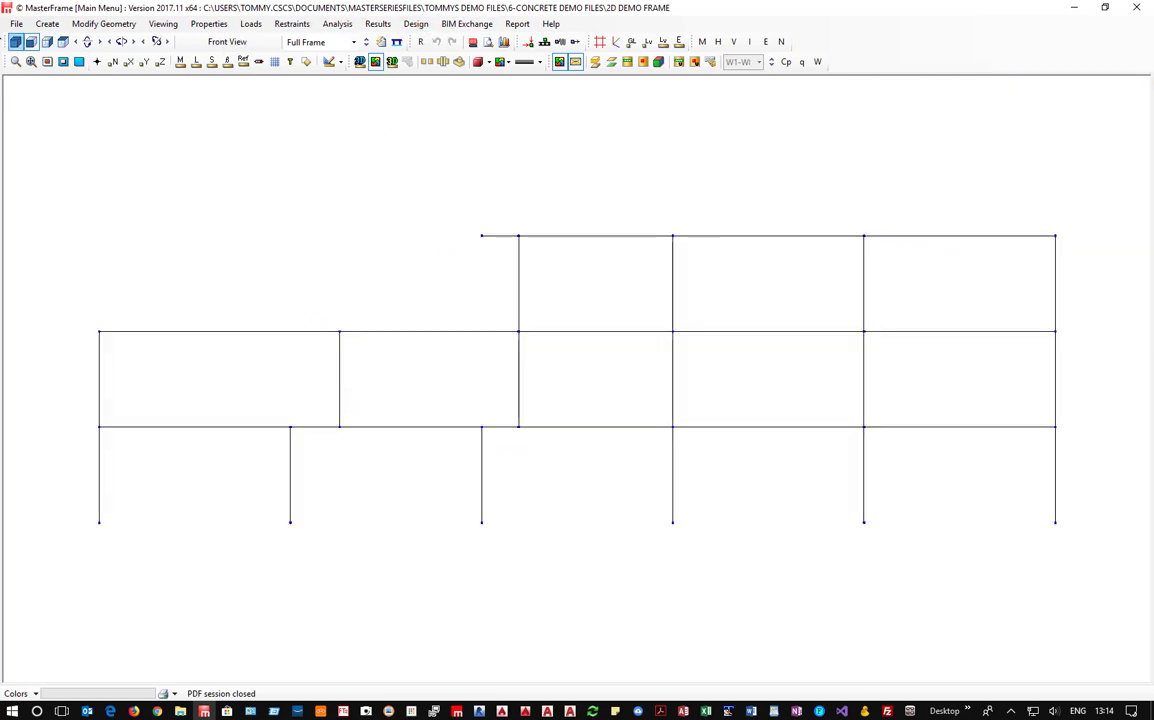
# Save a backup copy of the frame under the file name Std EC2 Load Patterns
pyautogui.click(16, 23)
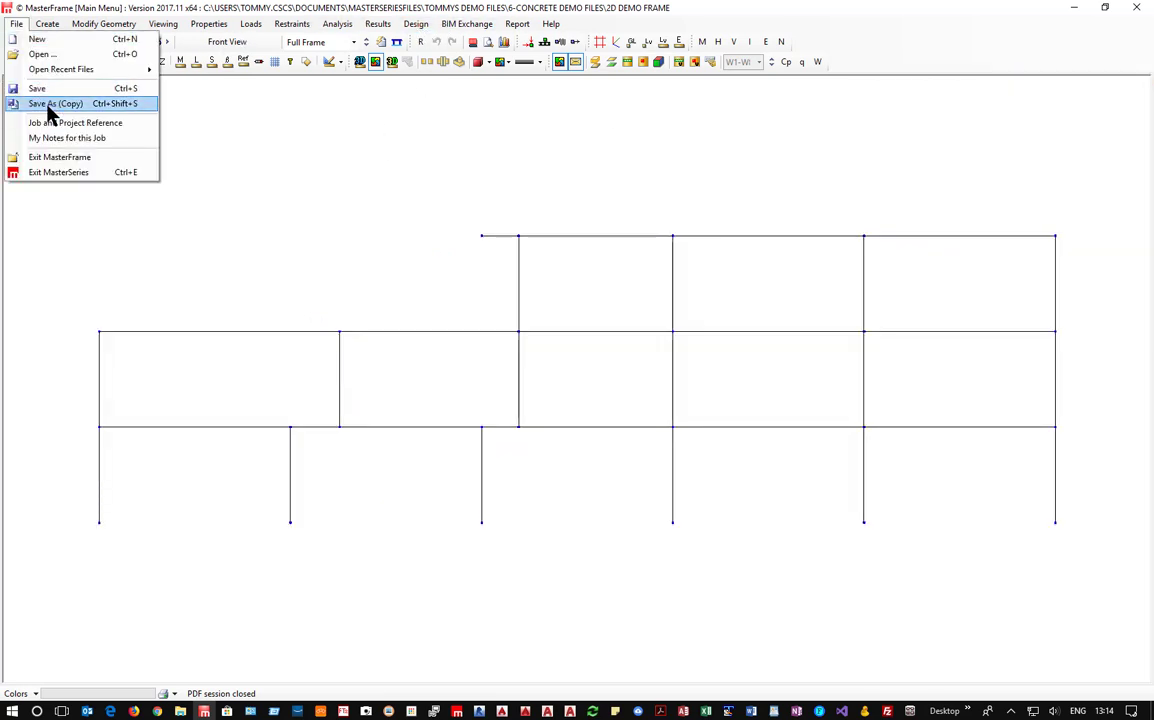
pyautogui.click(52, 104)
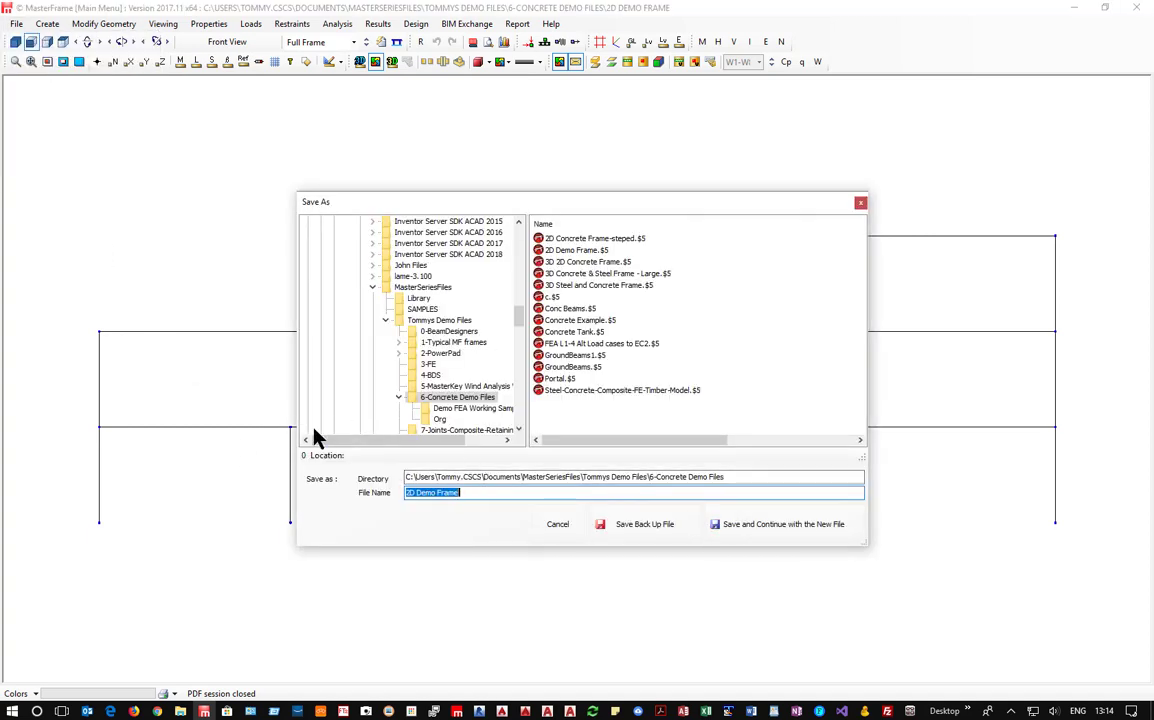
pyautogui.moveTo(465, 492); pyautogui.dragTo(397, 490)
pyautogui.write('Std EC2 Load Patterns')
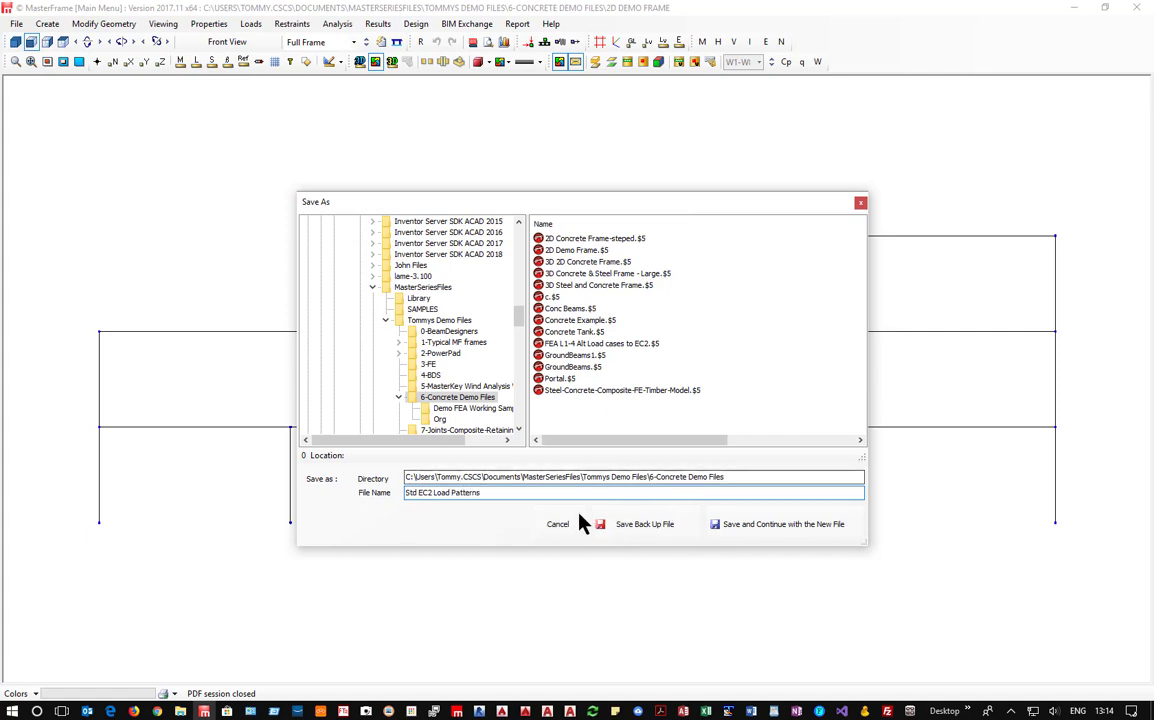
pyautogui.click(643, 531)
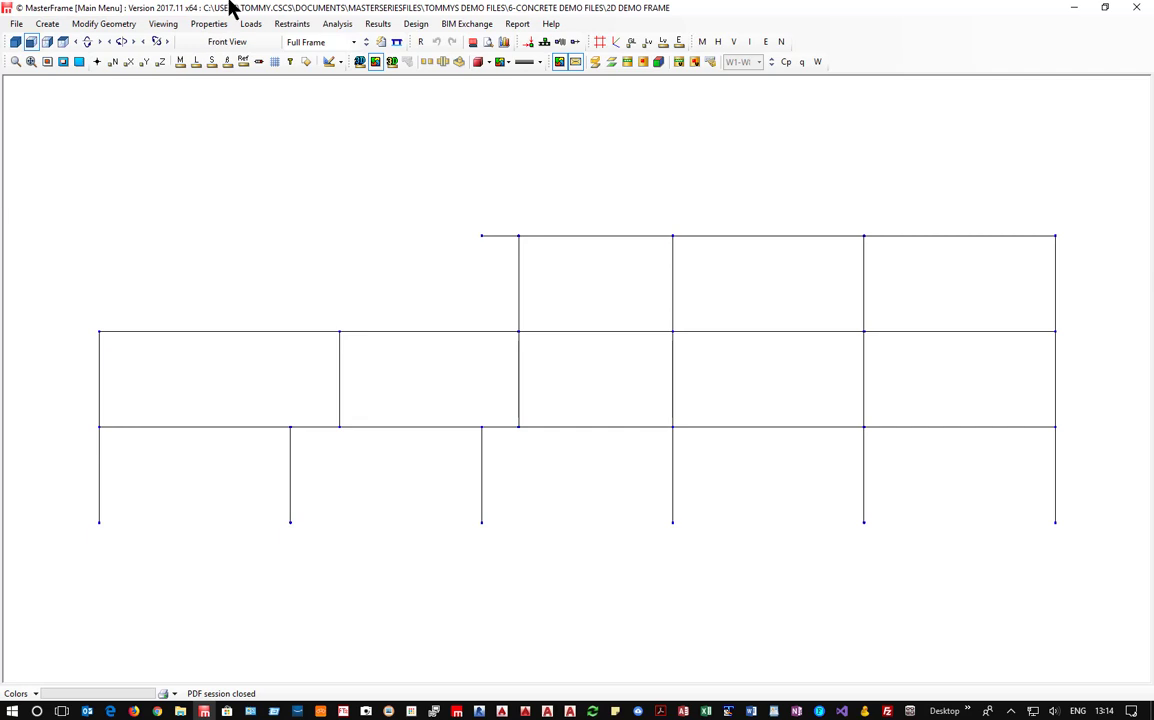
# Open member loading and examine the loads on the lowest-level beams from the second span to the last
pyautogui.click(253, 27)
pyautogui.click(258, 27)
pyautogui.click(258, 27)
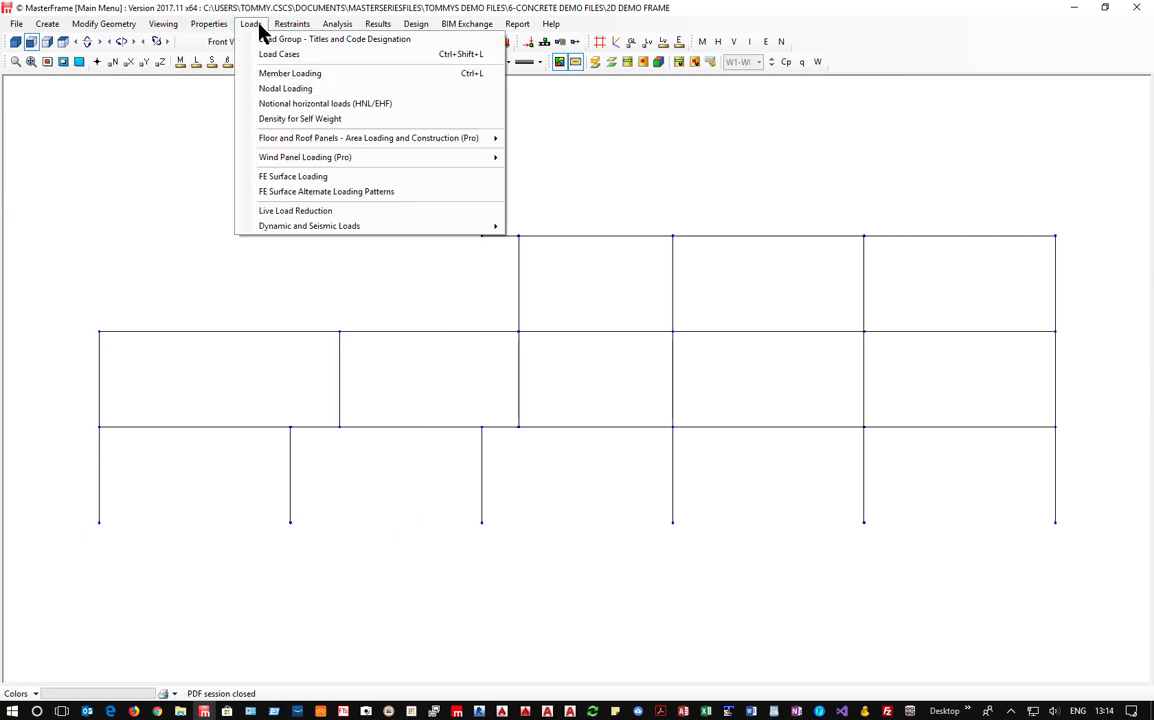
pyautogui.click(282, 73)
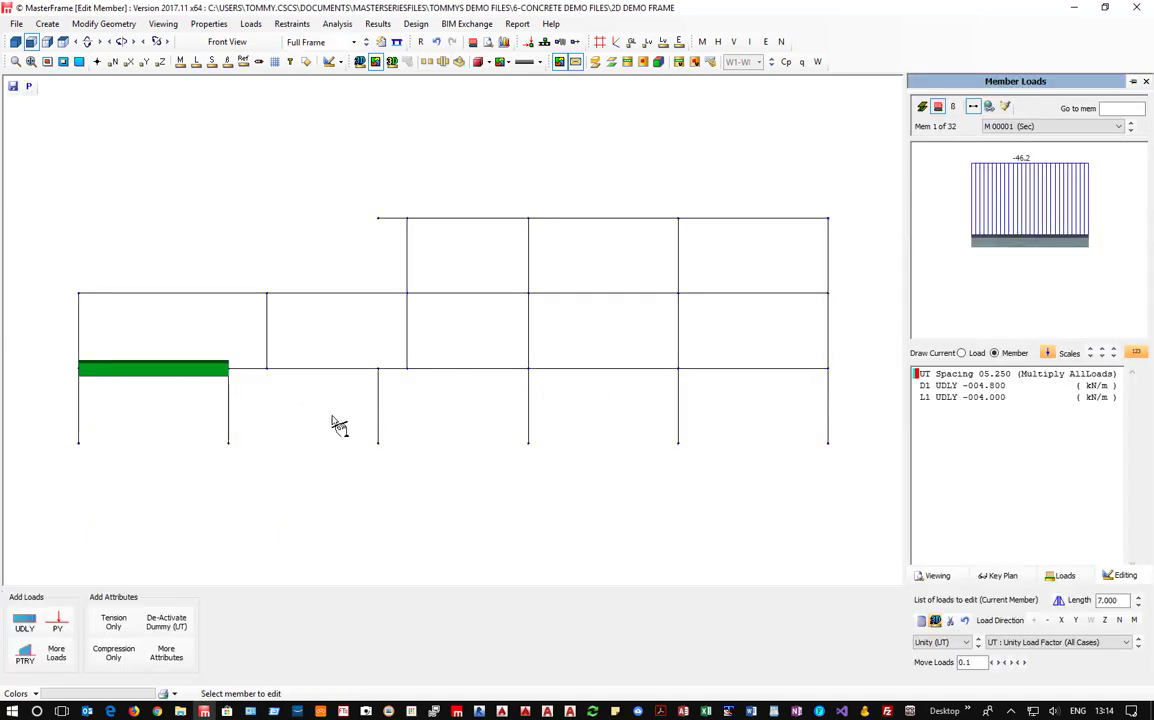
pyautogui.click(296, 369)
pyautogui.click(466, 369)
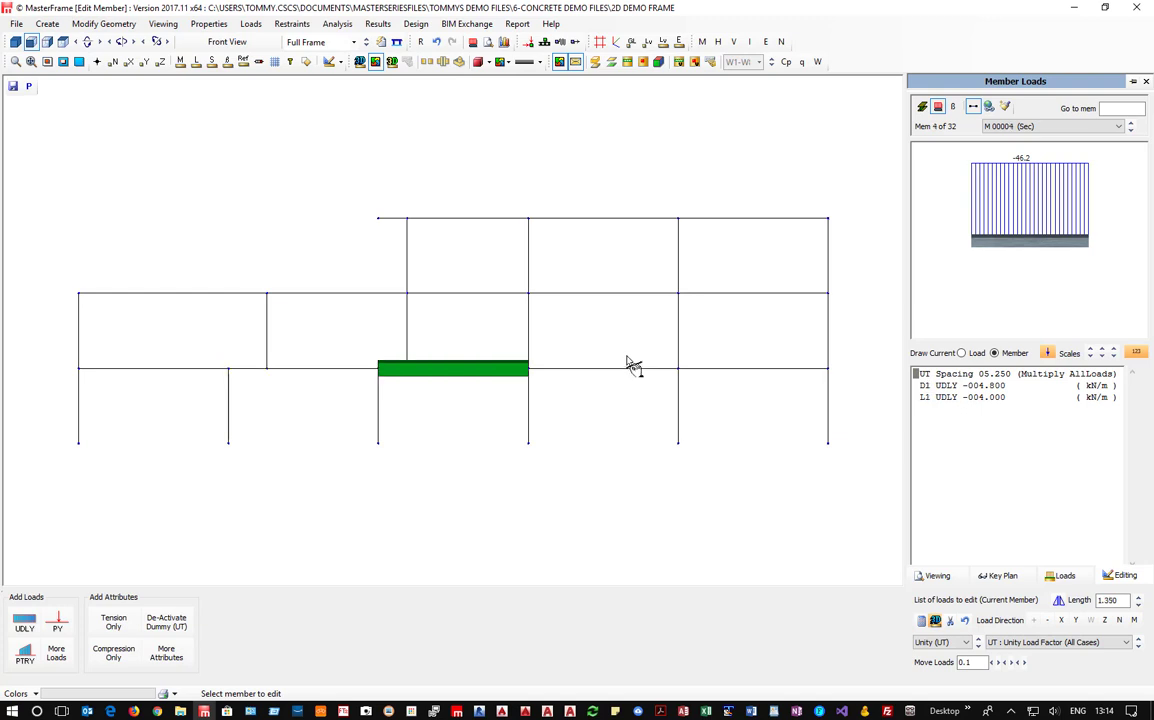
pyautogui.click(627, 363)
pyautogui.click(808, 366)
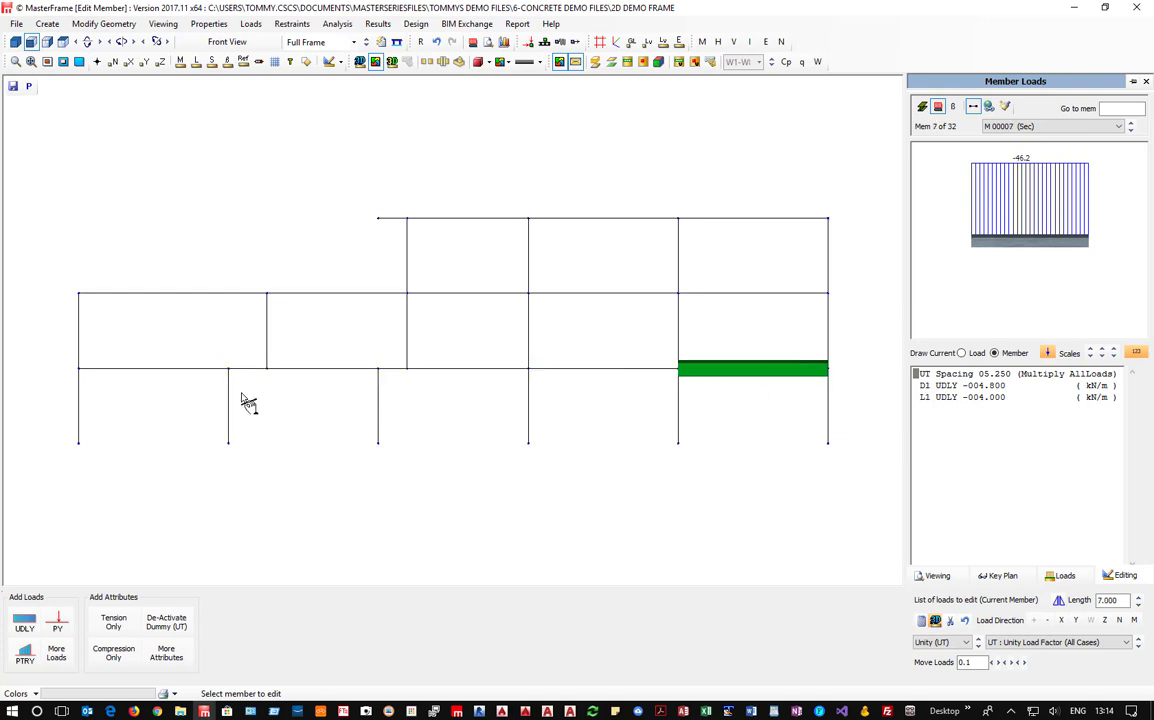
# Compare the dead and live load groups assigned to successive spans of the lowest beam line, starting from member 1
pyautogui.click(127, 372)
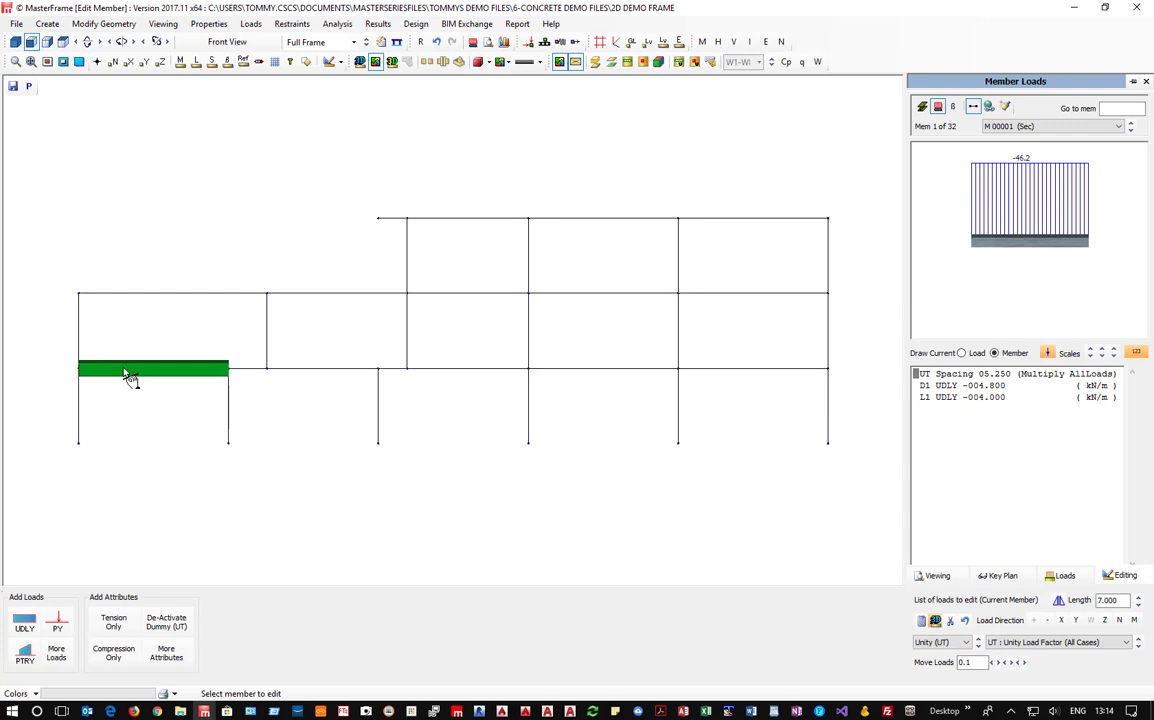
pyautogui.click(299, 381)
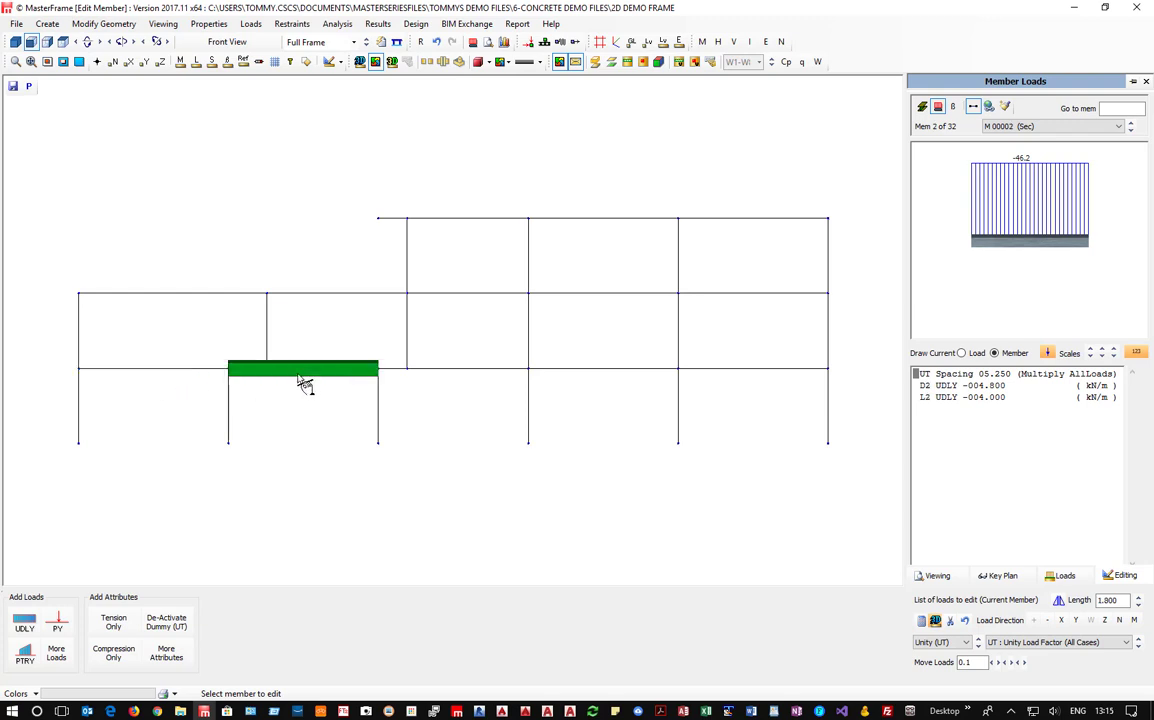
pyautogui.click(478, 381)
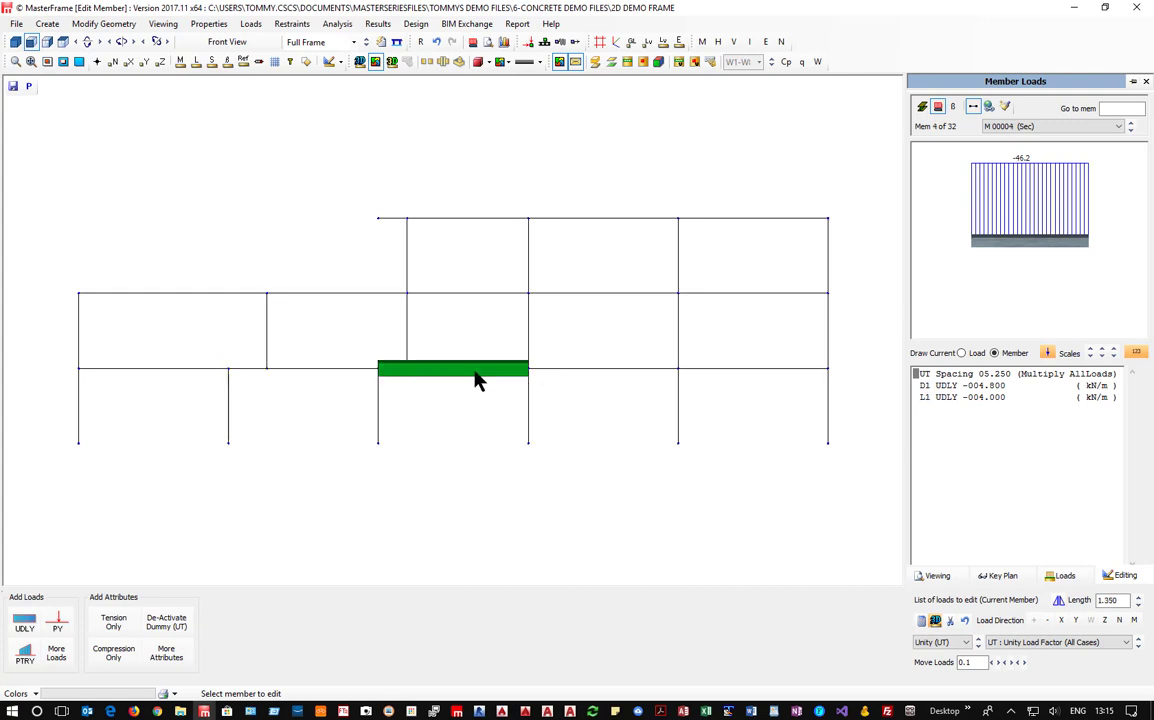
pyautogui.click(585, 381)
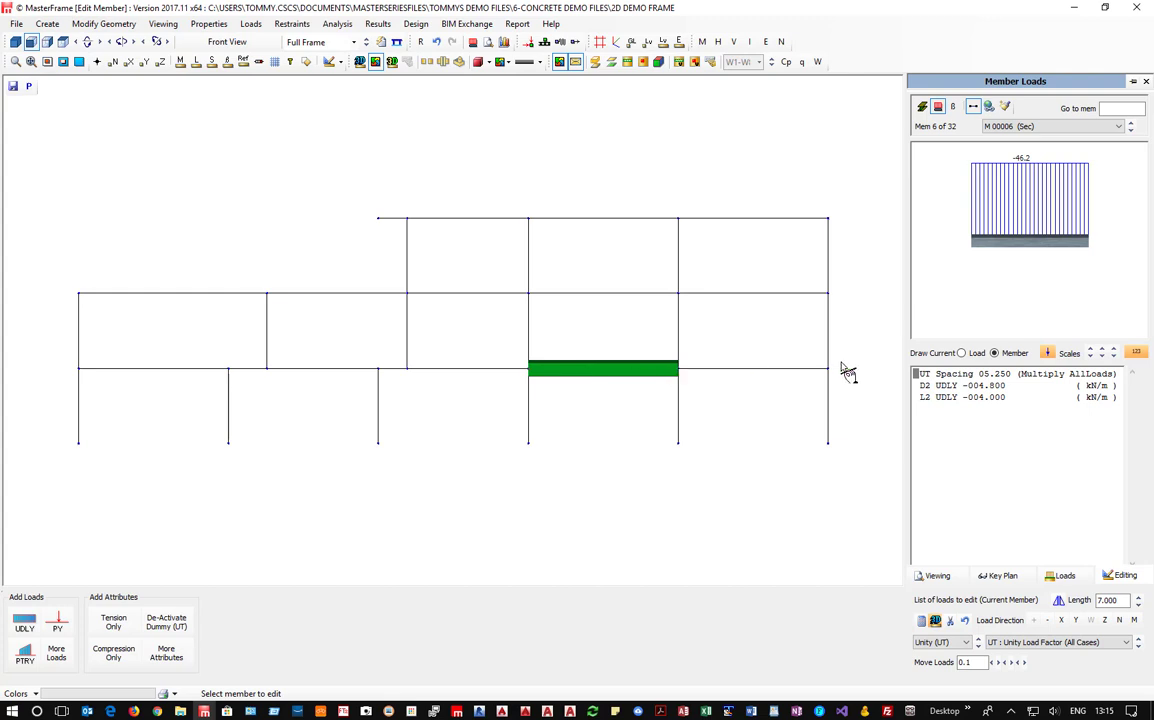
pyautogui.click(710, 372)
# Examine the member loads on the middle-level beams span by span, from the last span back to the first
pyautogui.click(745, 294)
pyautogui.click(582, 294)
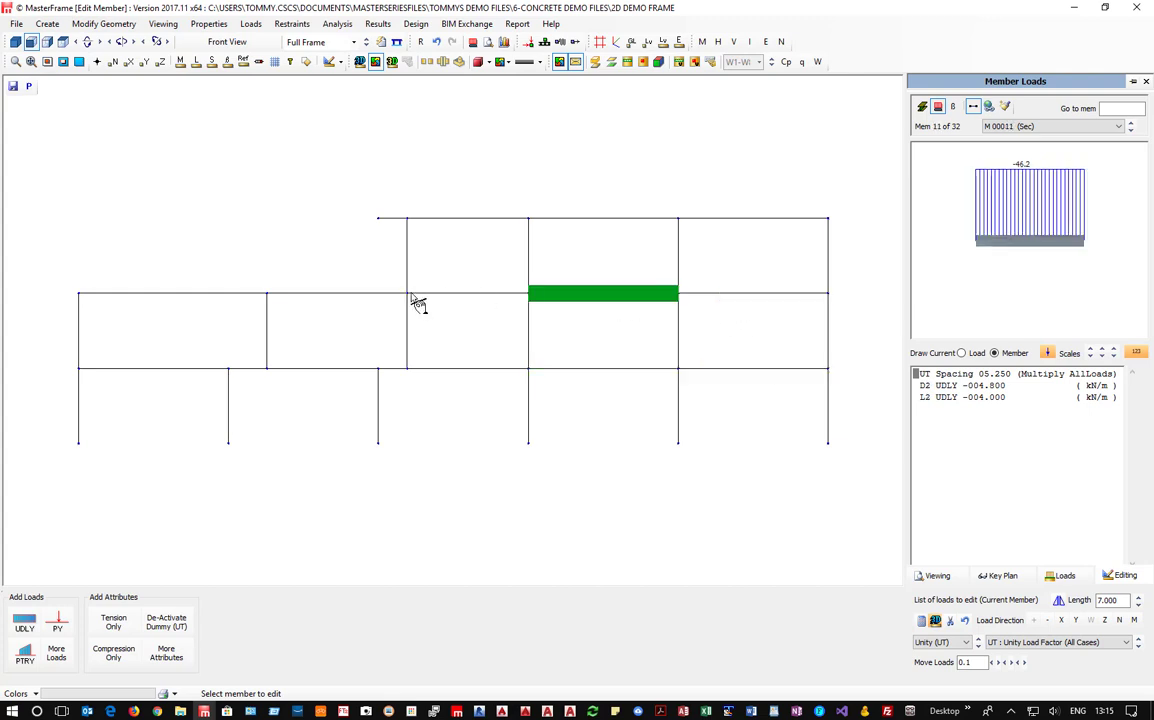
pyautogui.click(425, 295)
pyautogui.click(335, 294)
pyautogui.click(162, 292)
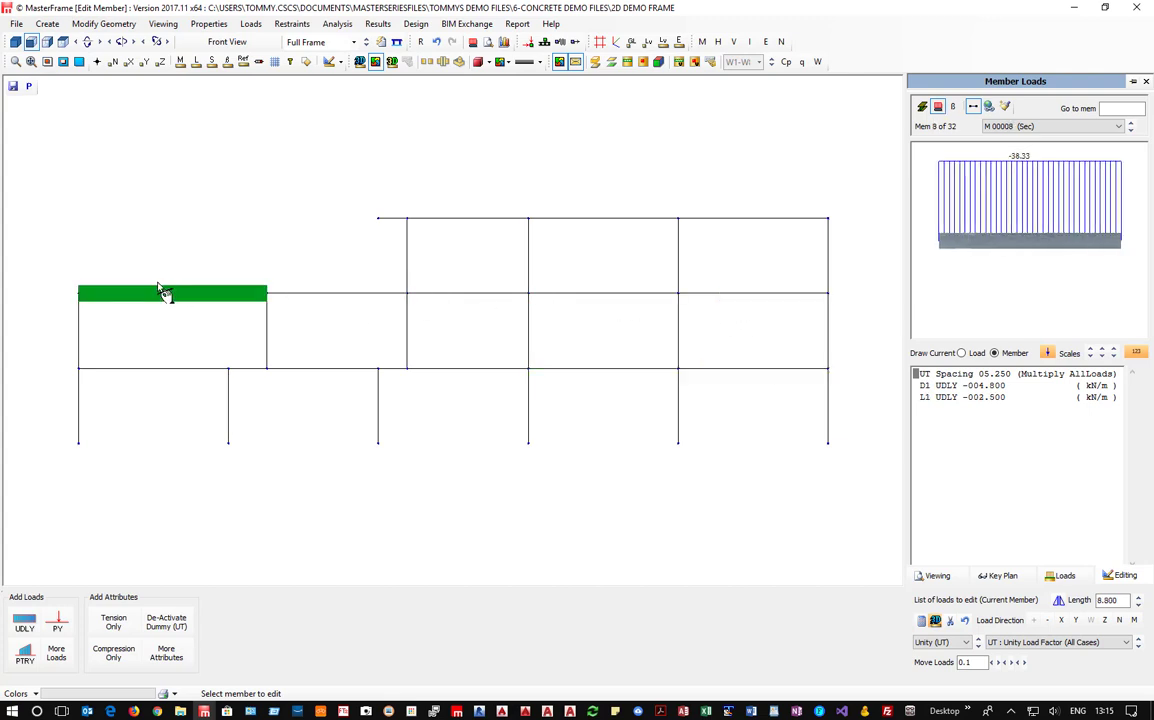
# Examine the member loads on the roof-level beams span by span, plus the fourth middle-level span
pyautogui.click(395, 218)
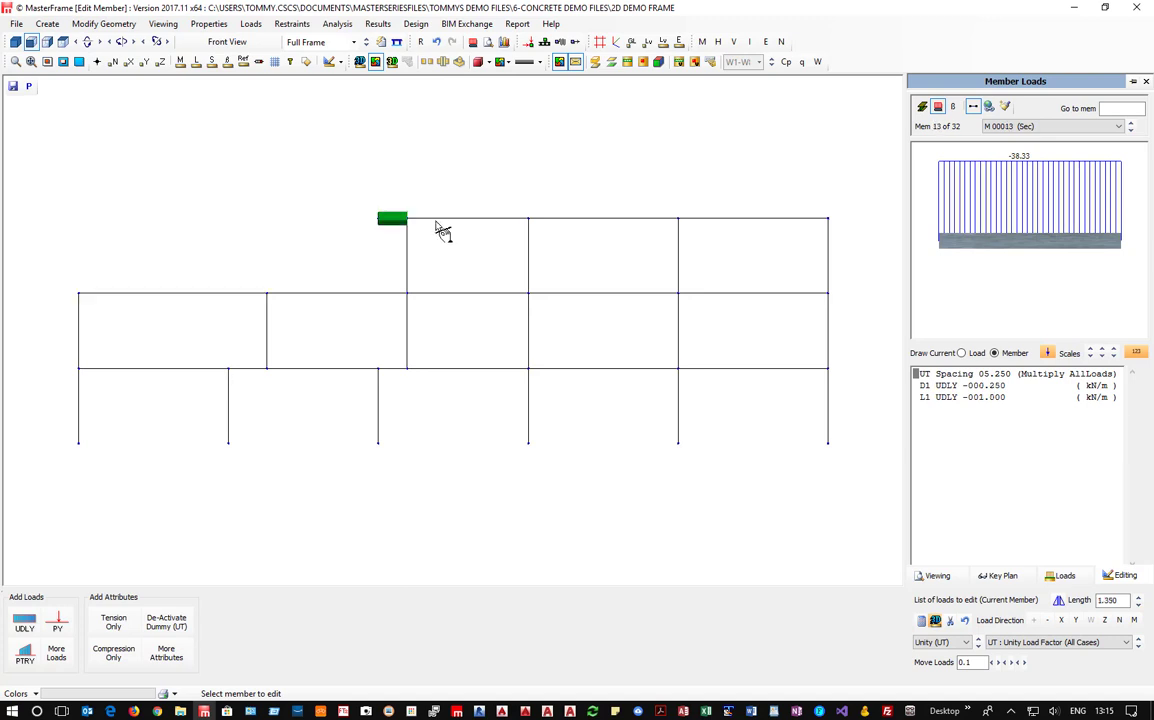
pyautogui.click(480, 218)
pyautogui.click(600, 218)
pyautogui.click(785, 218)
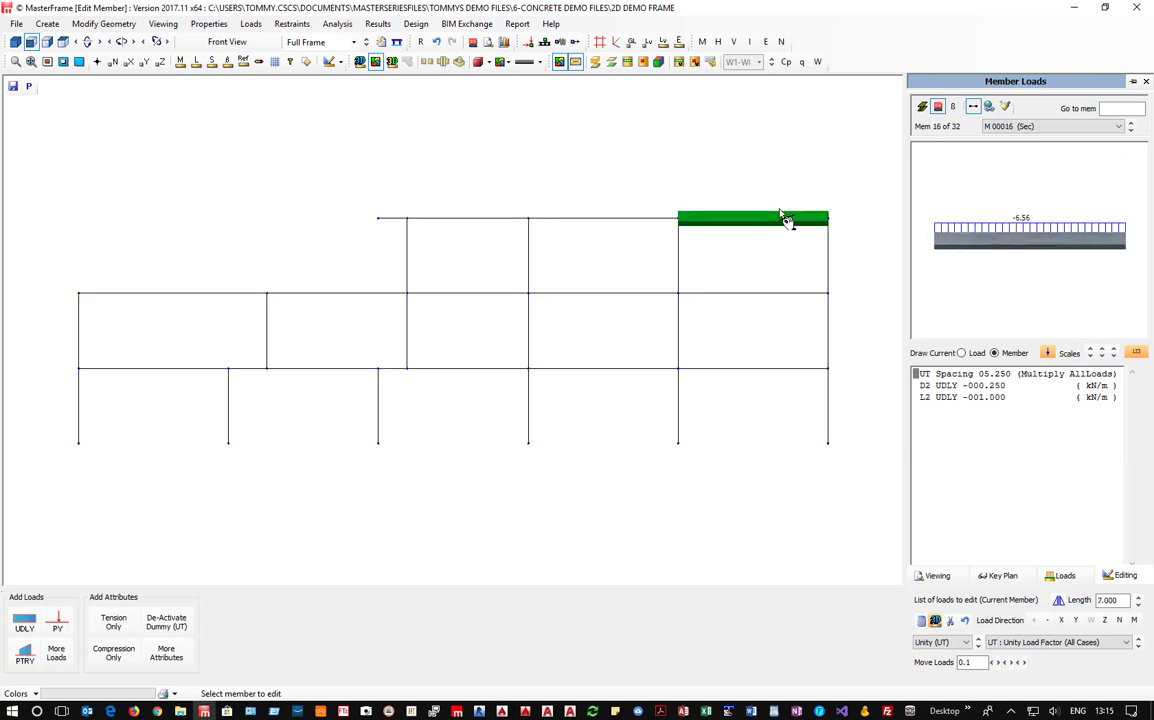
pyautogui.click(585, 296)
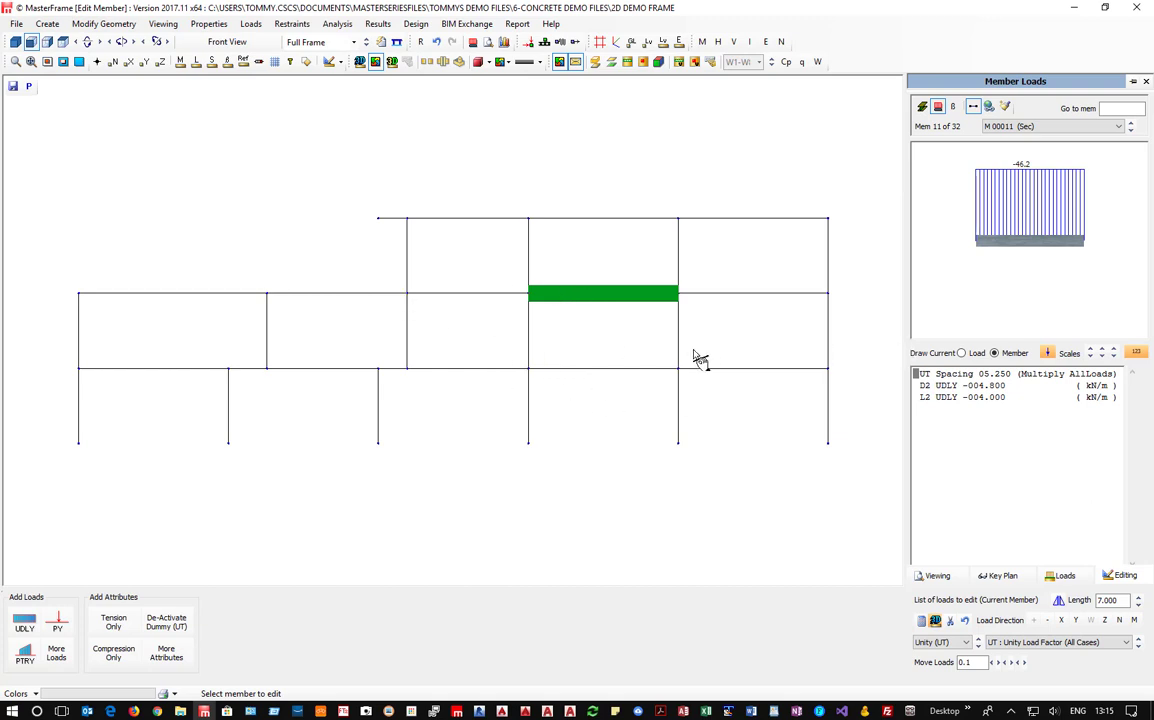
# Add a downward vertical point load of 18 kN in dead load group D1 to the last span of the lowest beam line
pyautogui.click(742, 370)
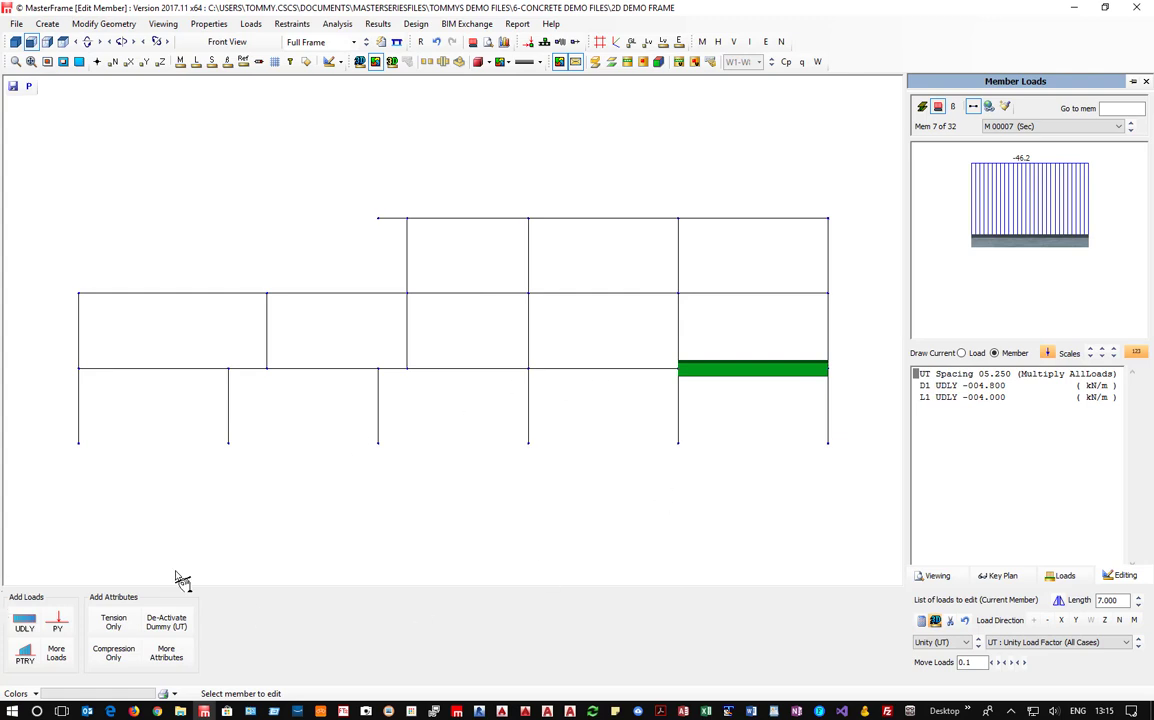
pyautogui.click(57, 621)
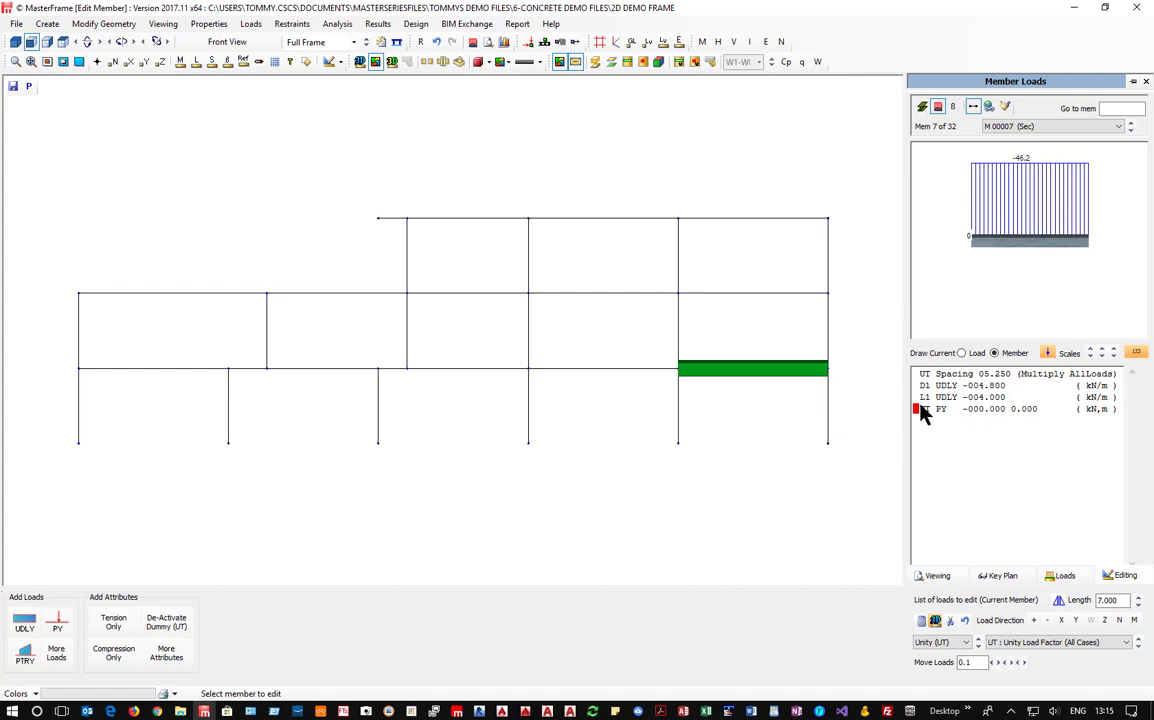
pyautogui.click(922, 410)
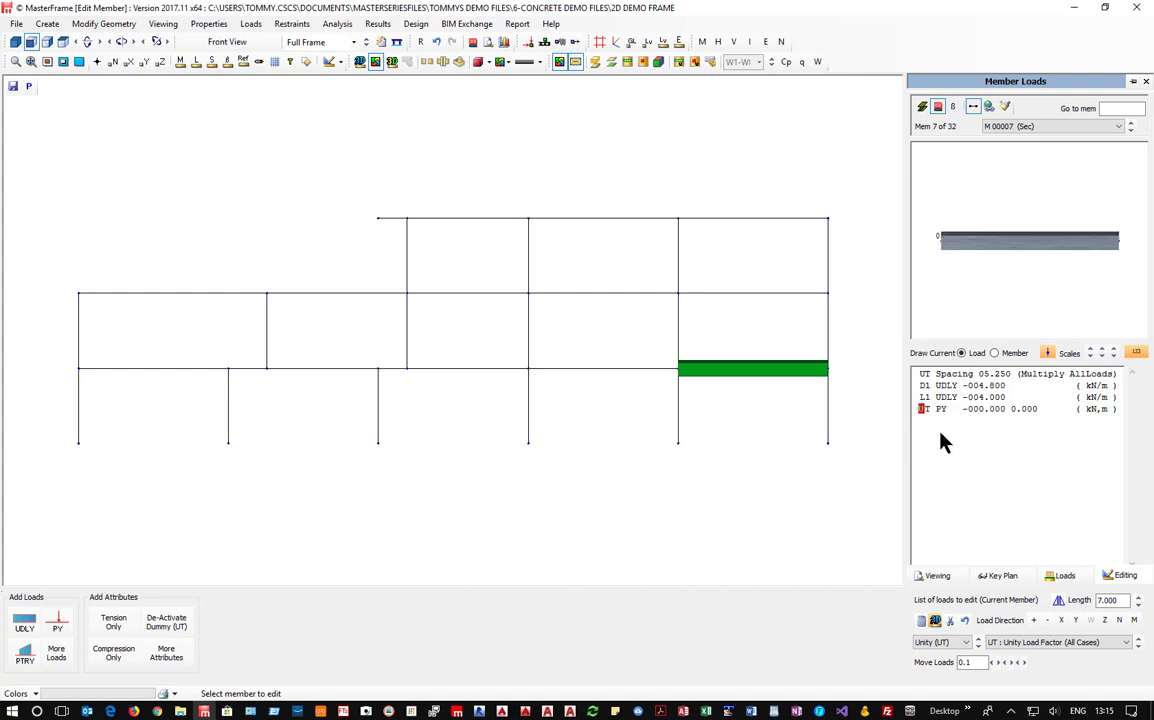
pyautogui.write('D')
pyautogui.press('Right')
pyautogui.press('Right')
pyautogui.press('Right')
pyautogui.press('Right')
pyautogui.press('Right')
pyautogui.press('Right')
pyautogui.press('Right')
pyautogui.press('Right')
pyautogui.write('18')
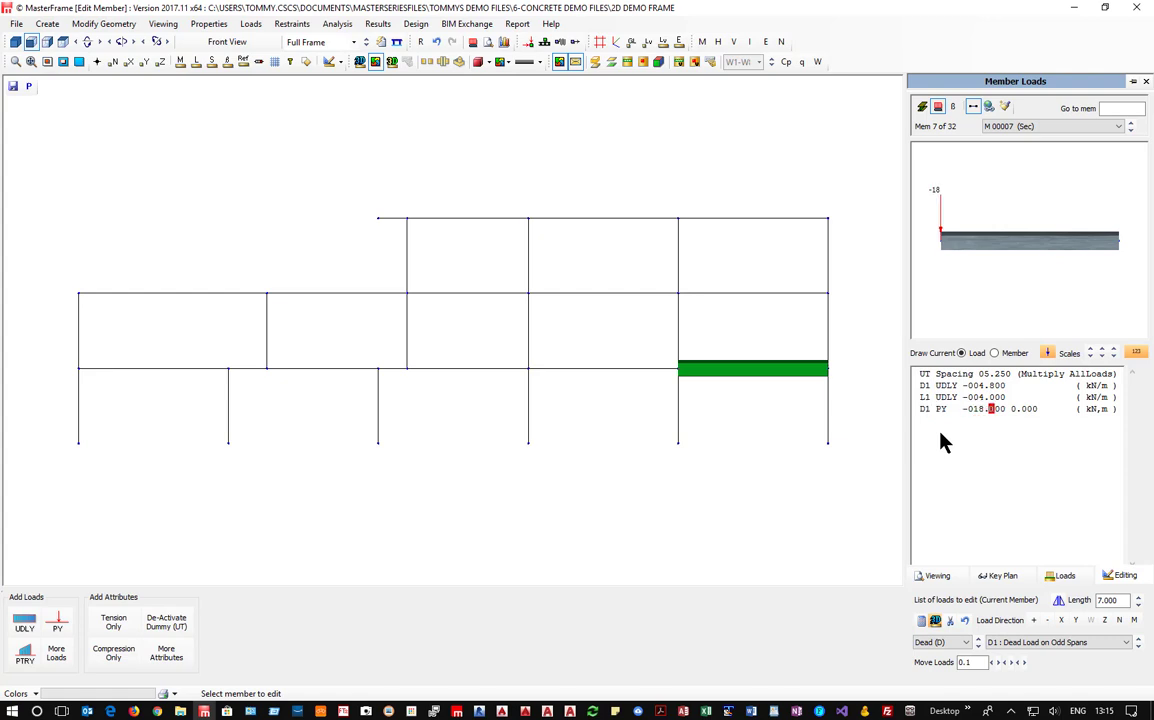
# Position the new D1 point load 4 m along the beam
pyautogui.press('Right')
pyautogui.press('Right')
pyautogui.press('Right')
pyautogui.press('Right')
pyautogui.write('4')
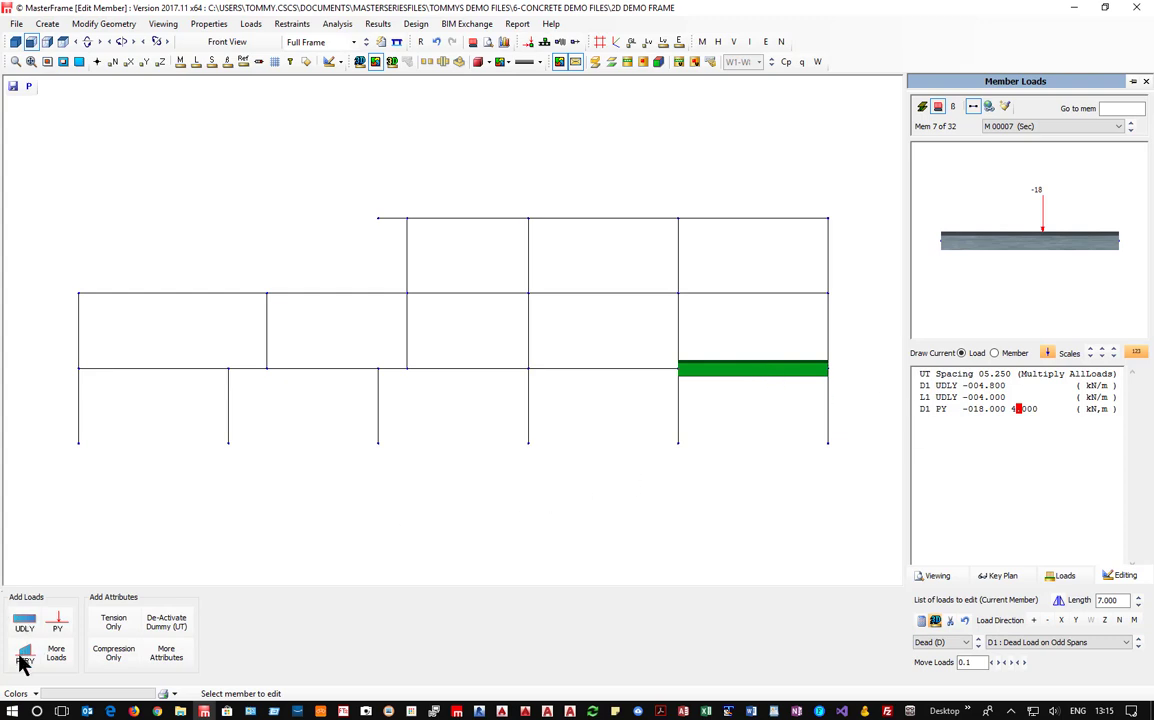
# Look over the additional member load types and the available loading commands
pyautogui.click(55, 655)
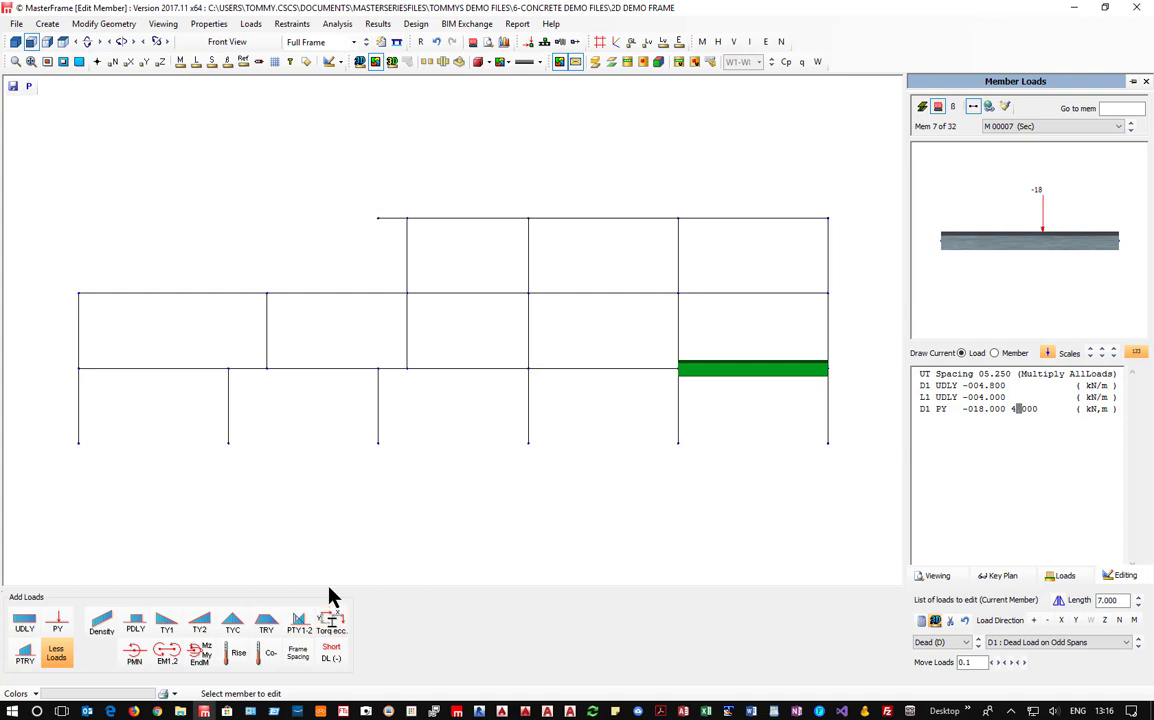
pyautogui.click(55, 653)
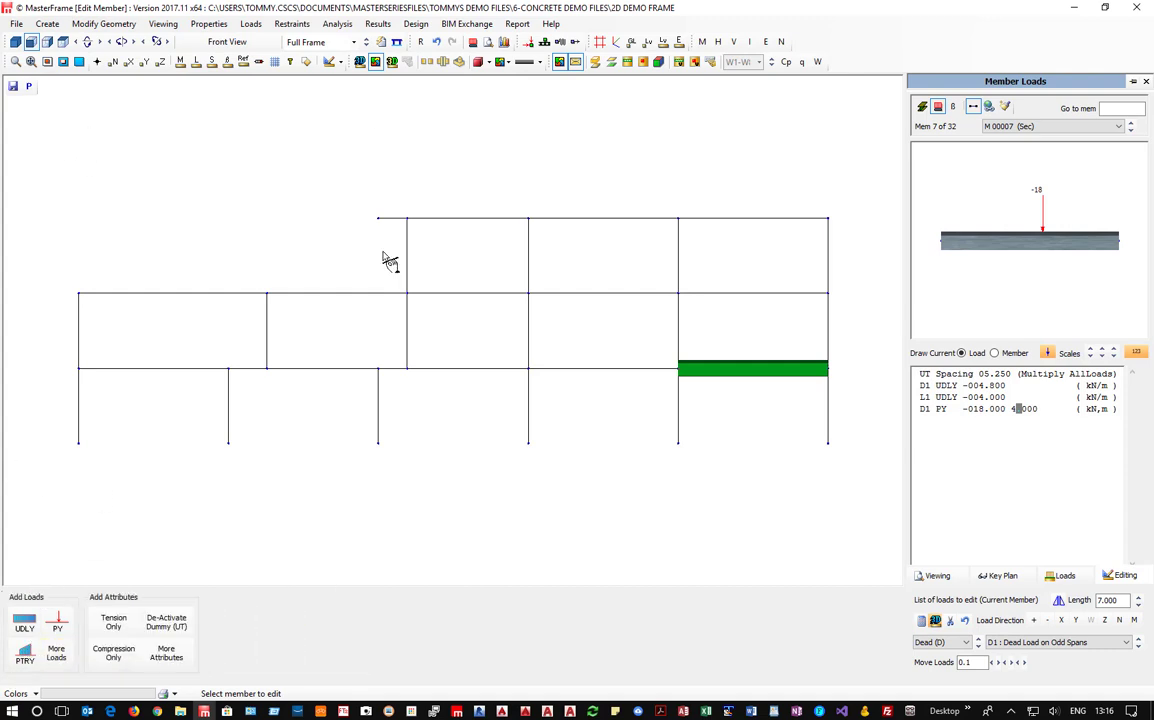
pyautogui.click(250, 26)
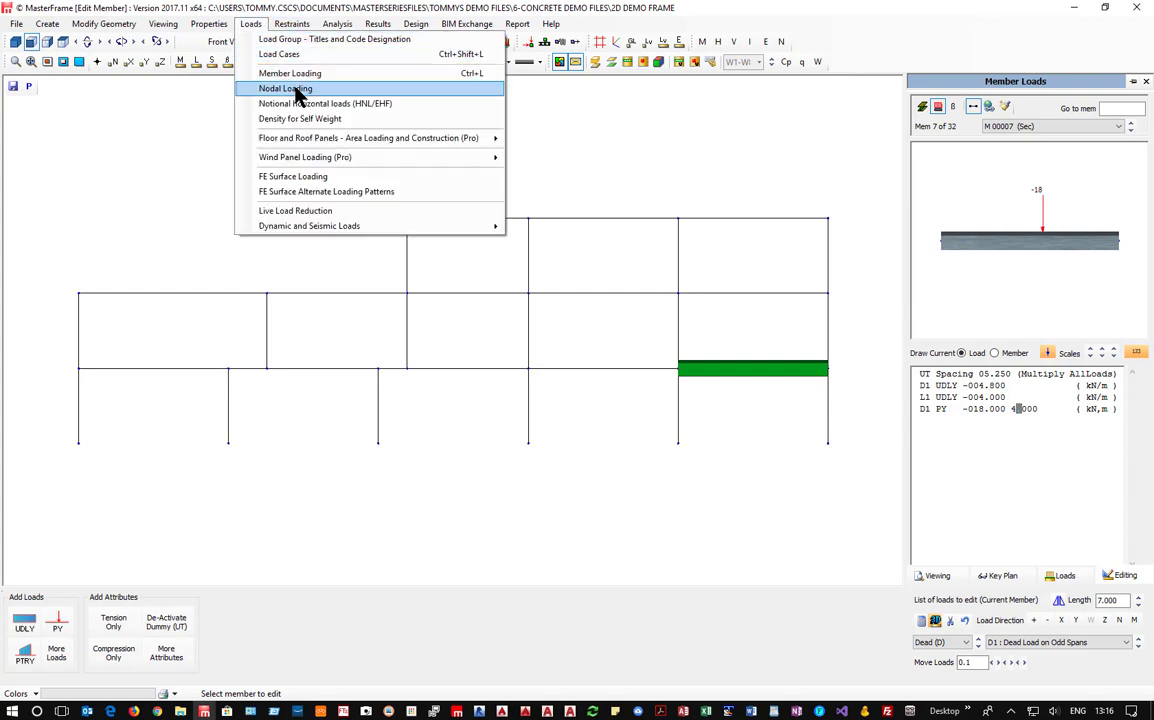
pyautogui.click(337, 14)
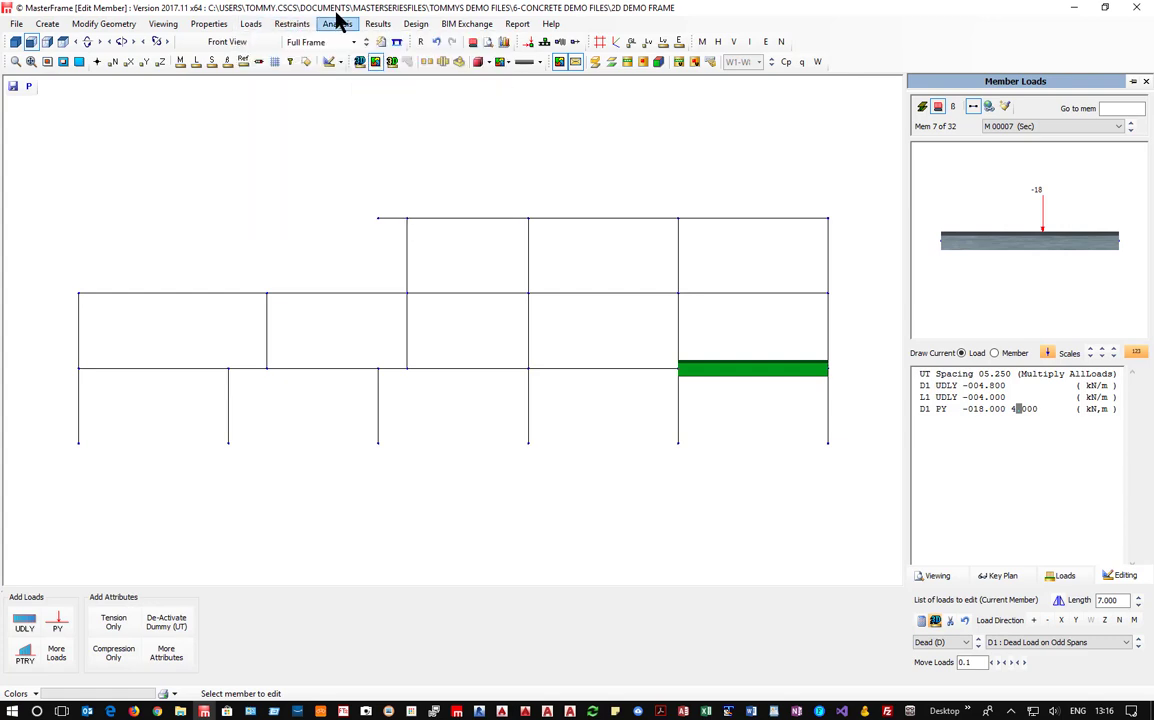
# Open the load cases, review the list of cases, and examine the load combination factors for Load Case 001
pyautogui.click(262, 28)
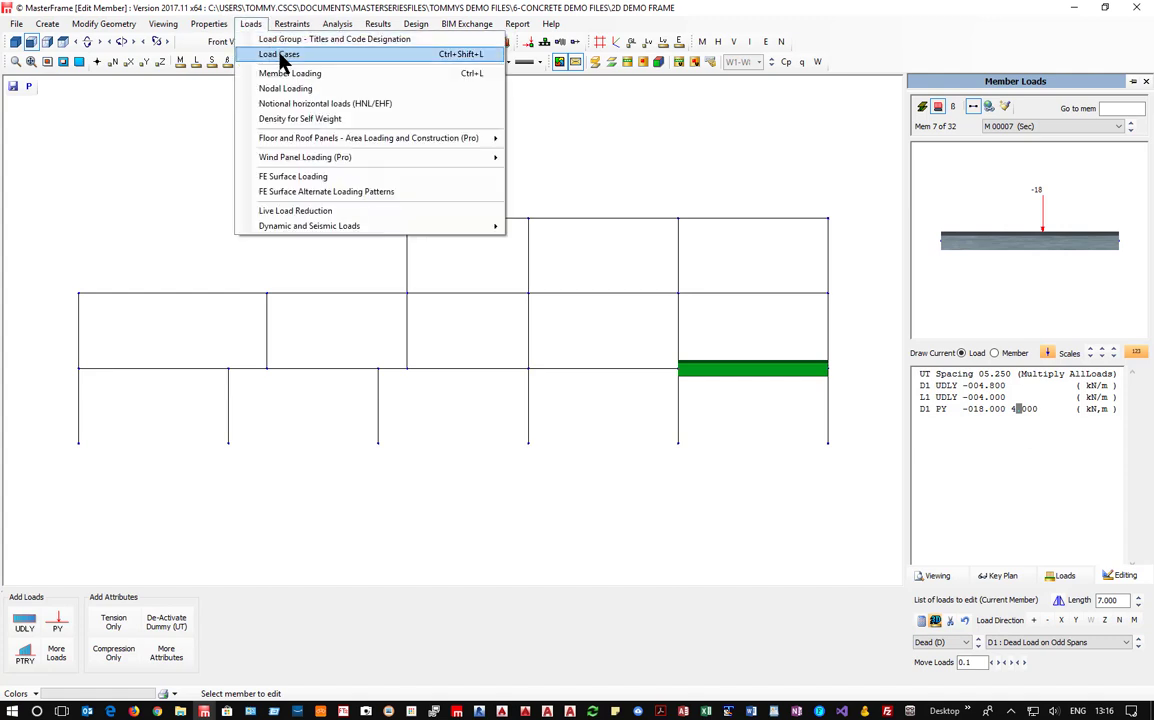
pyautogui.click(283, 56)
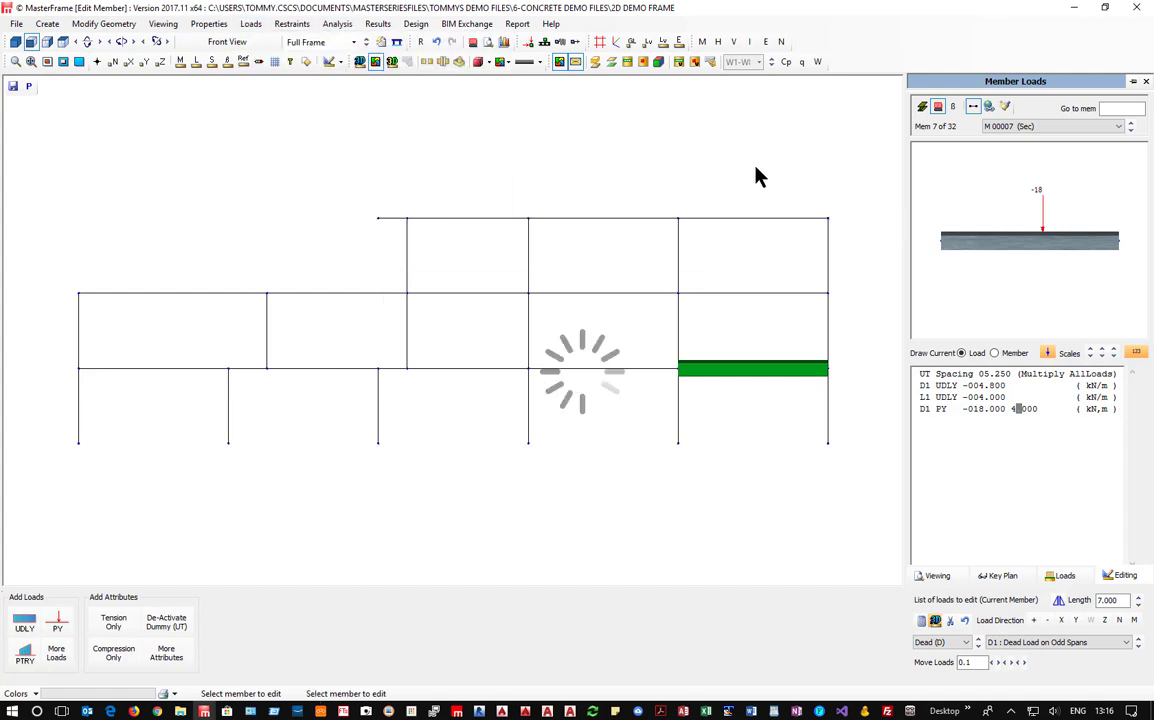
pyautogui.click(1000, 132)
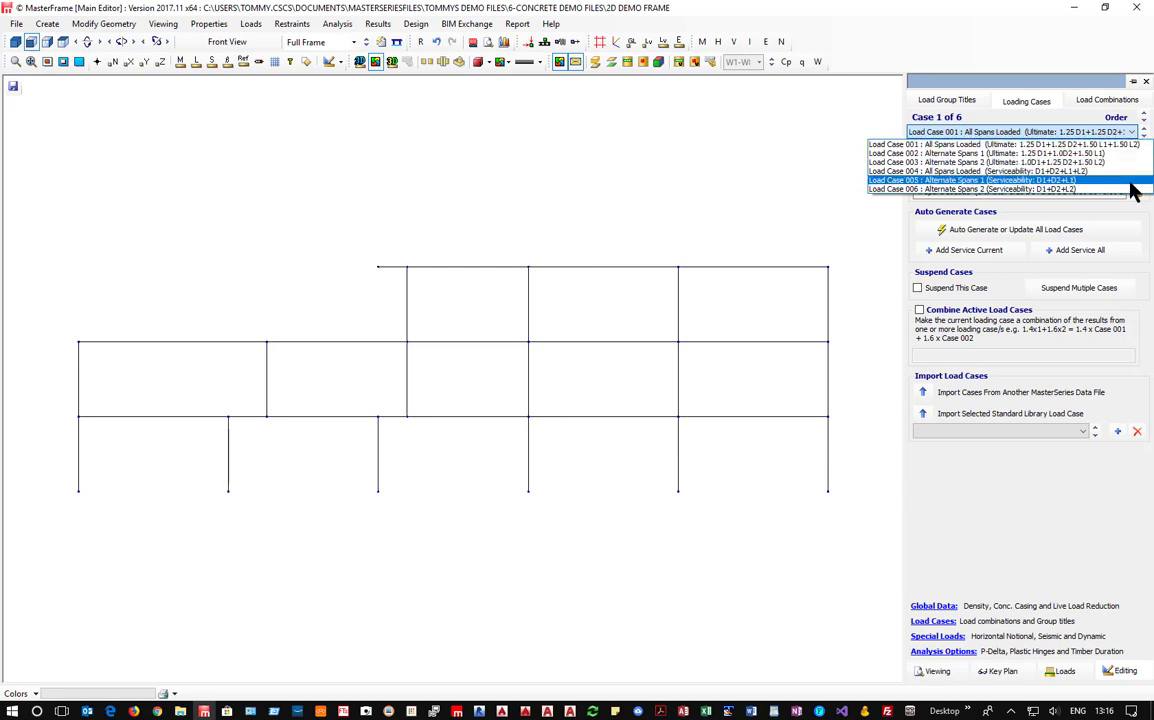
pyautogui.click(862, 215)
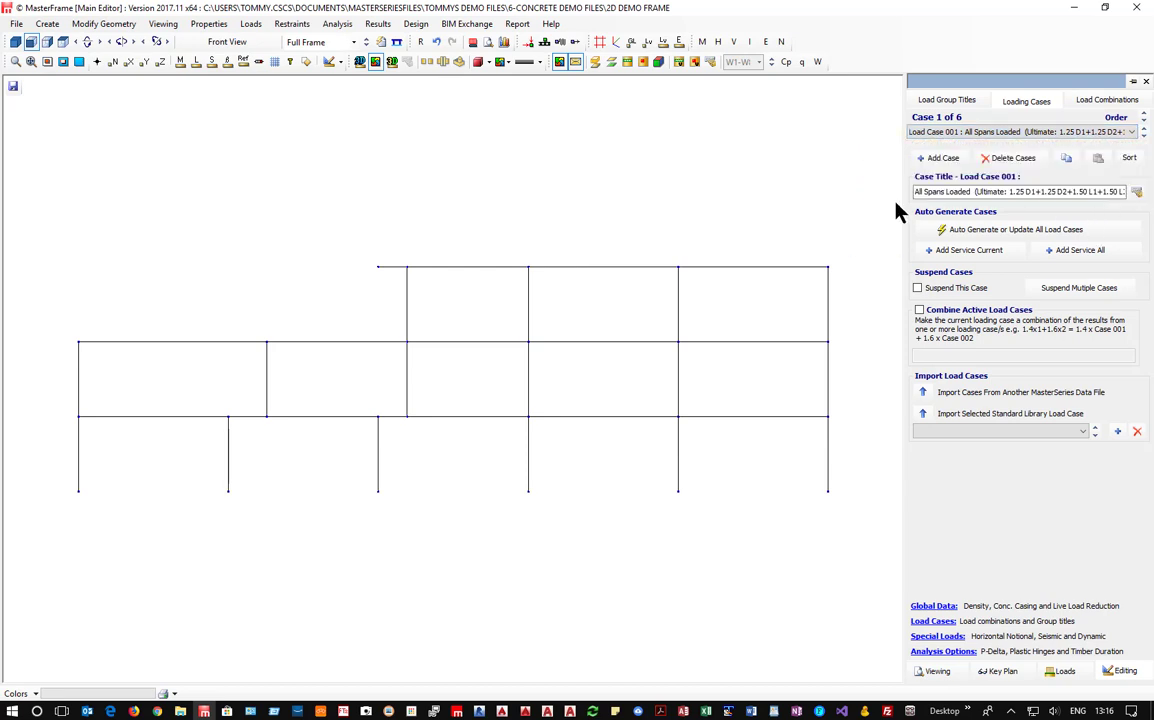
pyautogui.click(1108, 100)
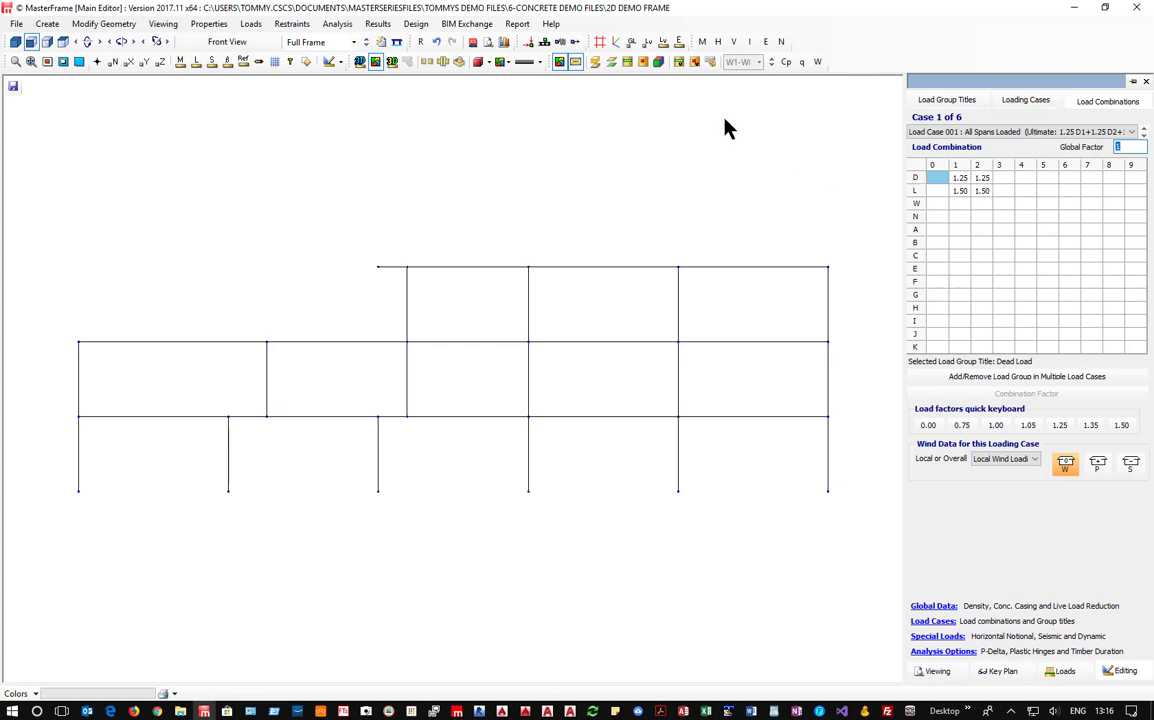
# Display the applied load diagram on the frame and switch the load combination to Load Case 002, Alternate Spans 1
pyautogui.click(473, 42)
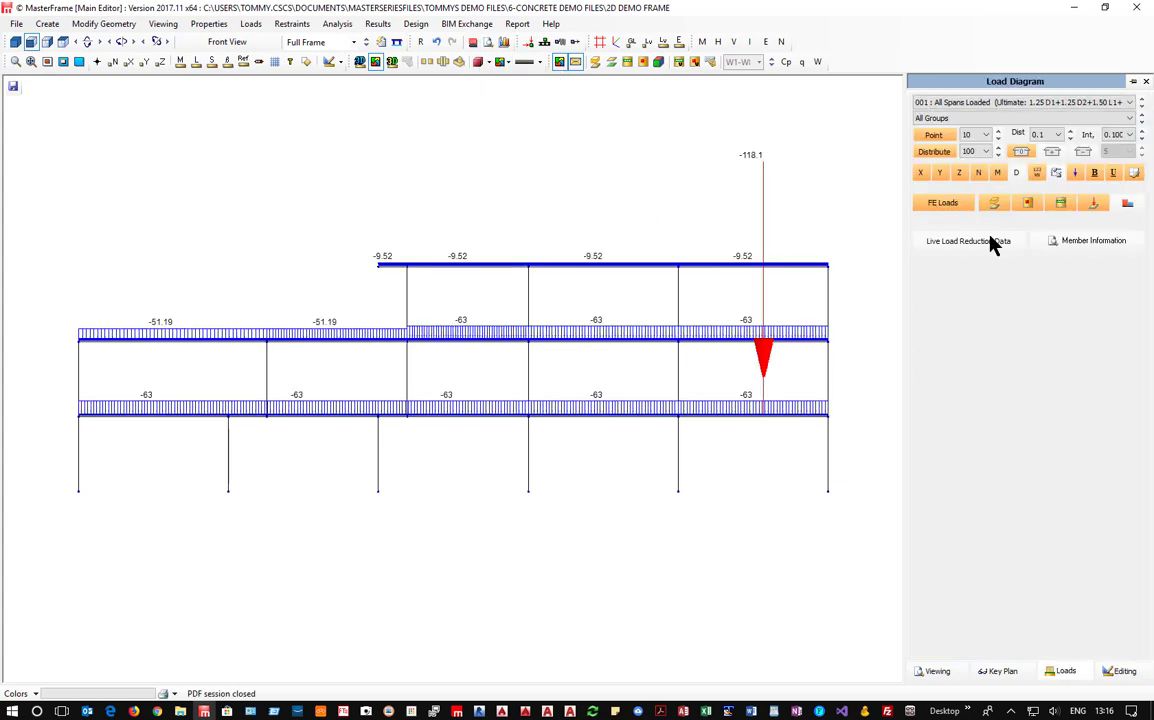
pyautogui.click(1121, 668)
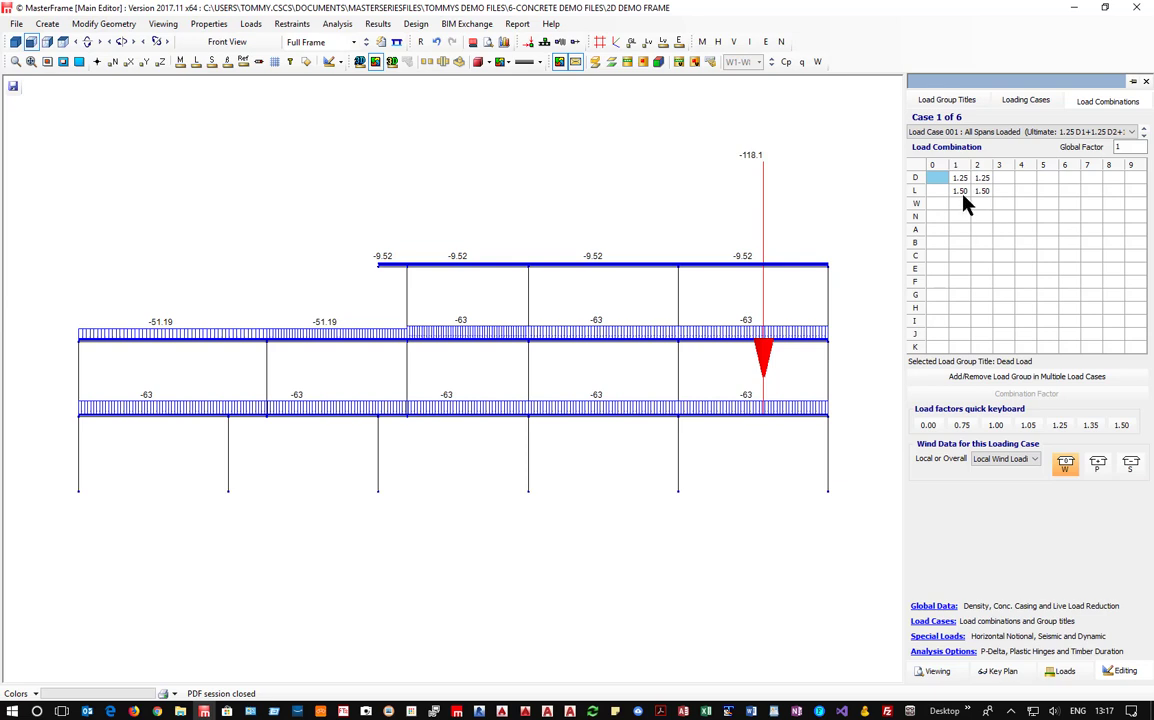
pyautogui.click(1133, 132)
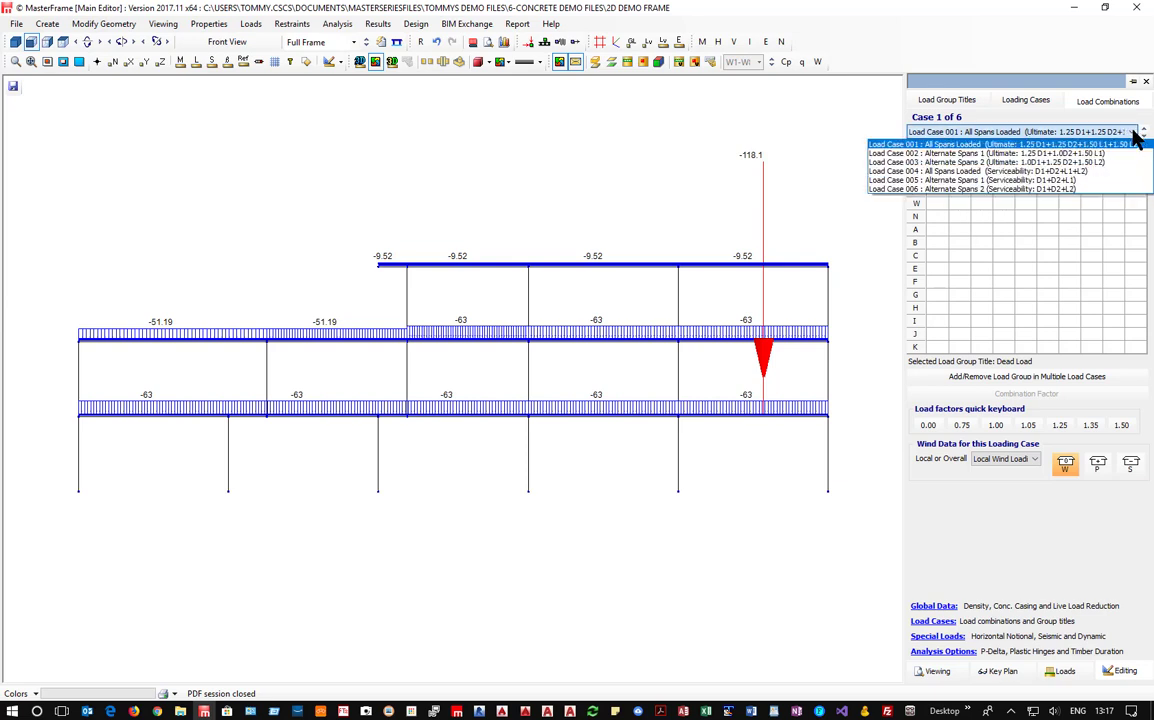
pyautogui.click(1079, 155)
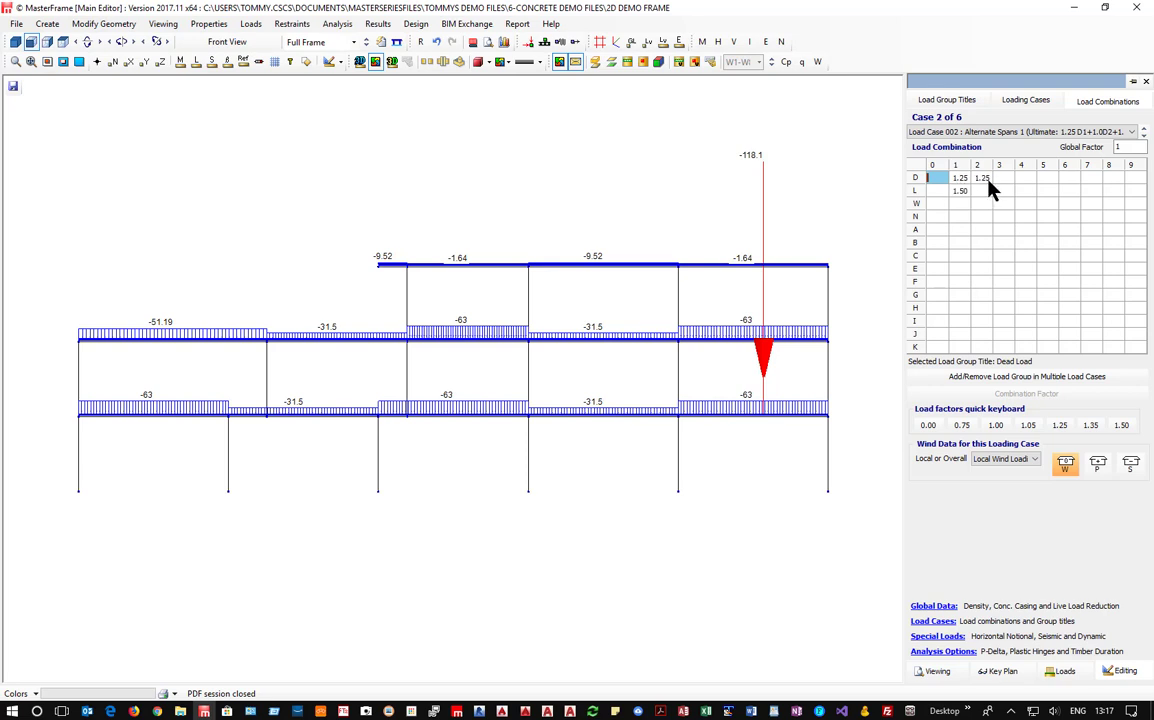
# Cycle through the load cases comparing their diagrams and factors, return to Load Case 002, and close the load display
pyautogui.click(1146, 135)
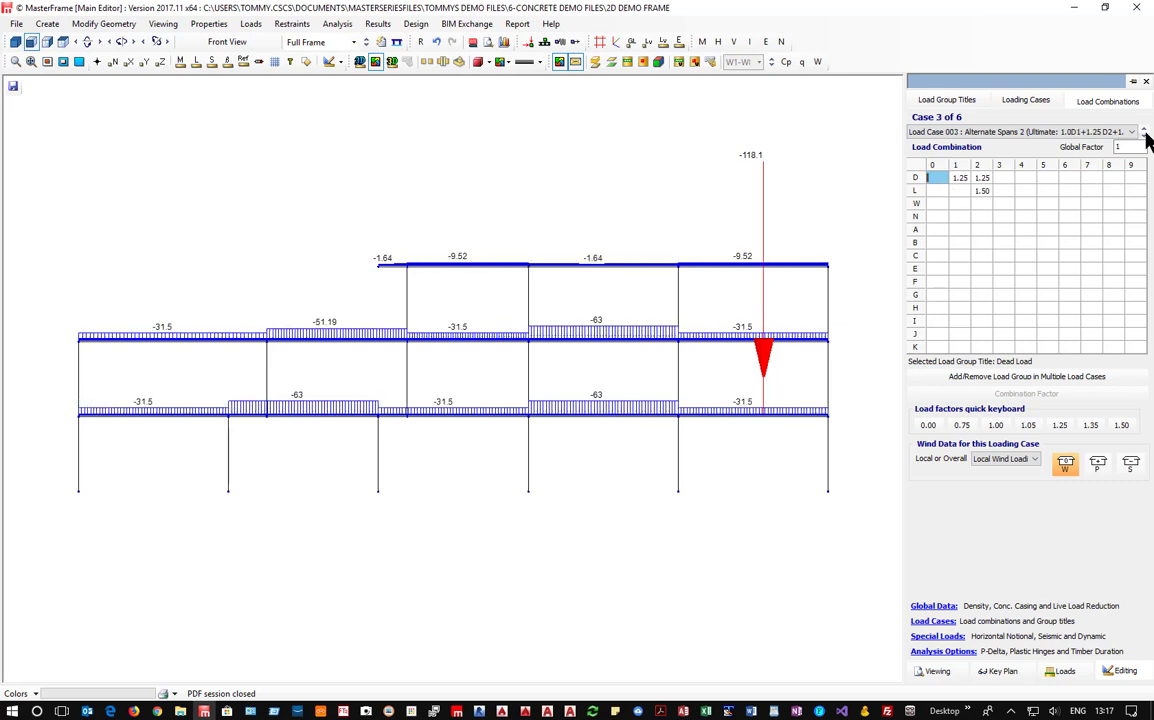
pyautogui.click(1146, 135)
pyautogui.click(1146, 135)
pyautogui.click(1146, 135)
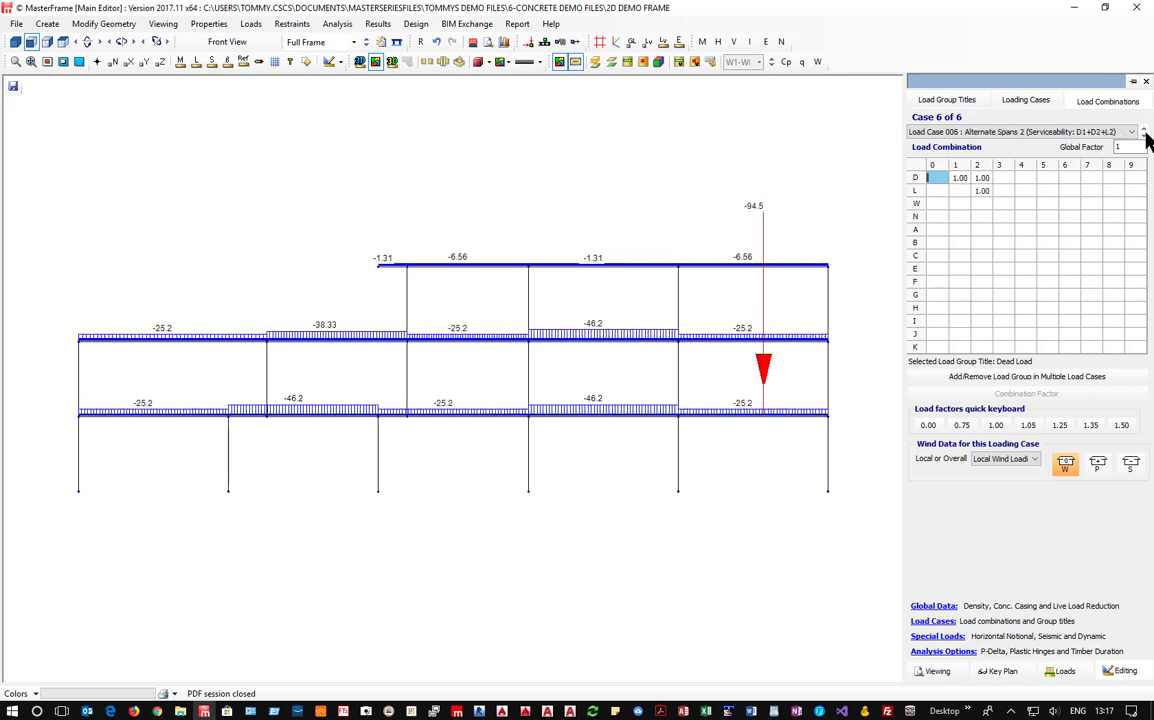
pyautogui.click(1146, 135)
pyautogui.click(1146, 135)
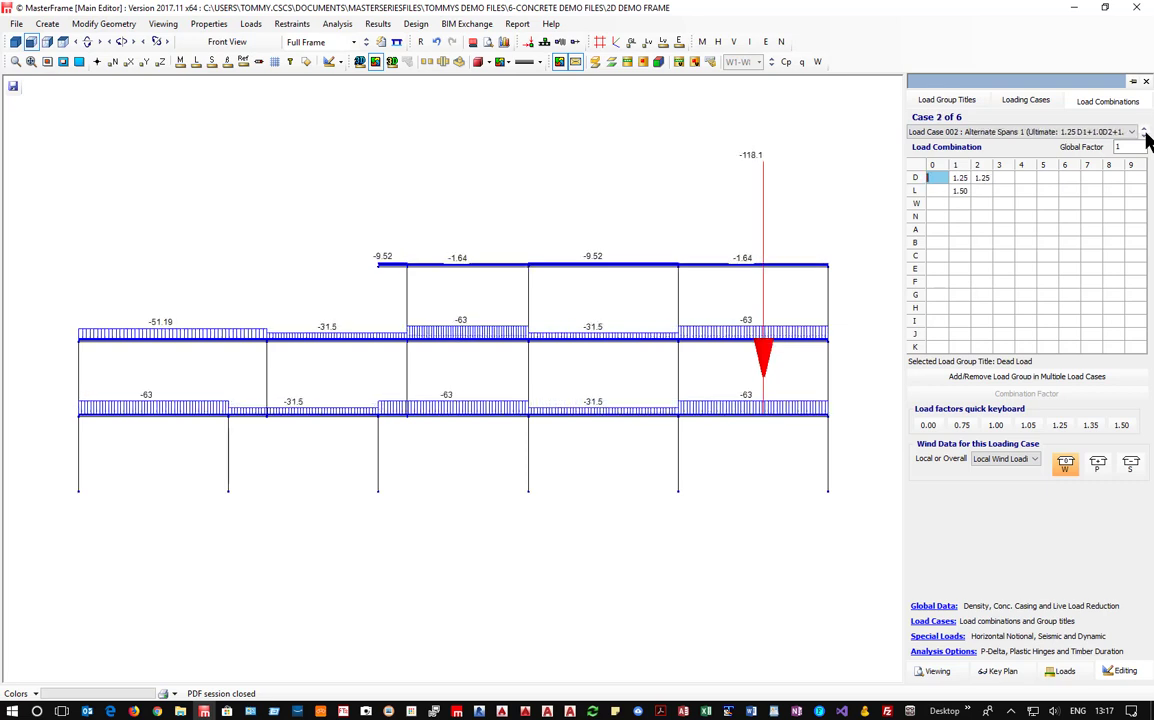
pyautogui.click(1146, 82)
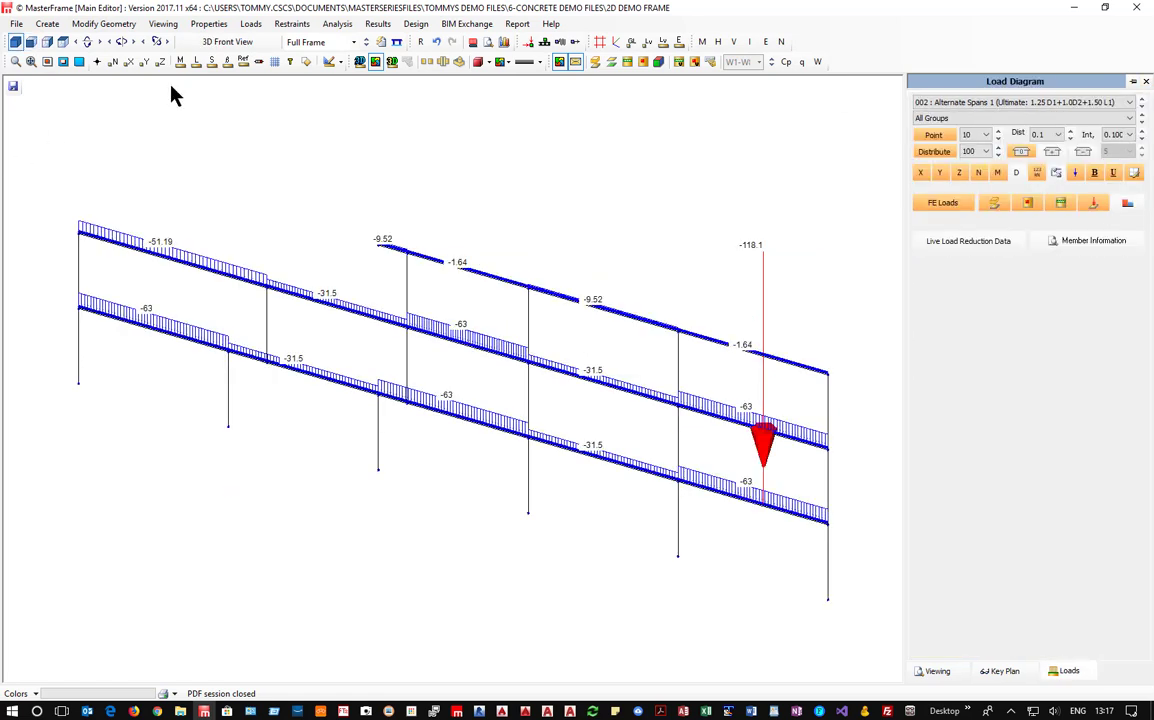
pyautogui.click(1146, 82)
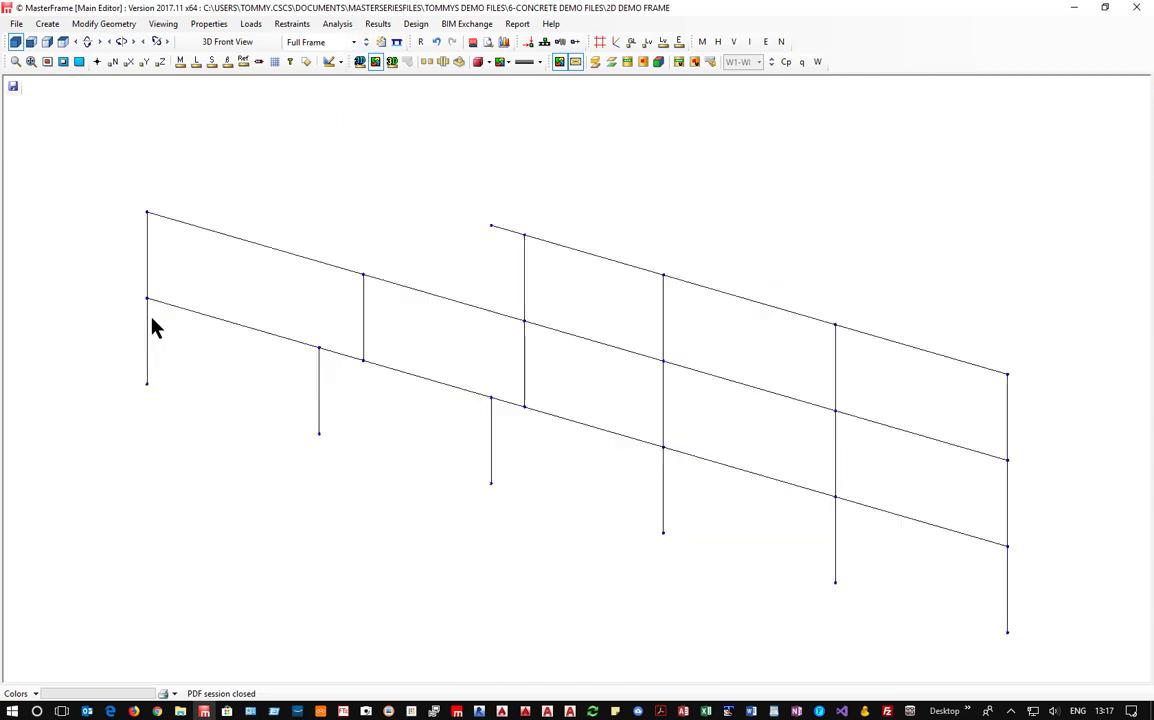
# Open the member sections and materials and examine the concrete sections of several lowest-level beams and a roof-level beam
pyautogui.click(209, 27)
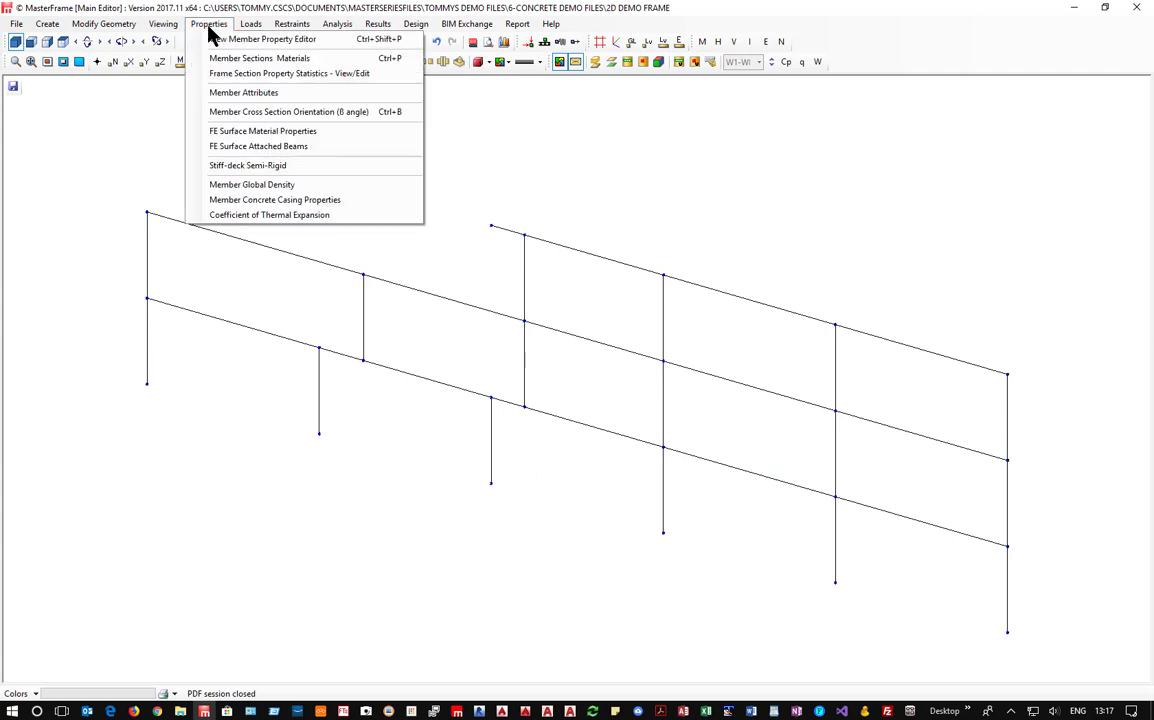
pyautogui.click(257, 60)
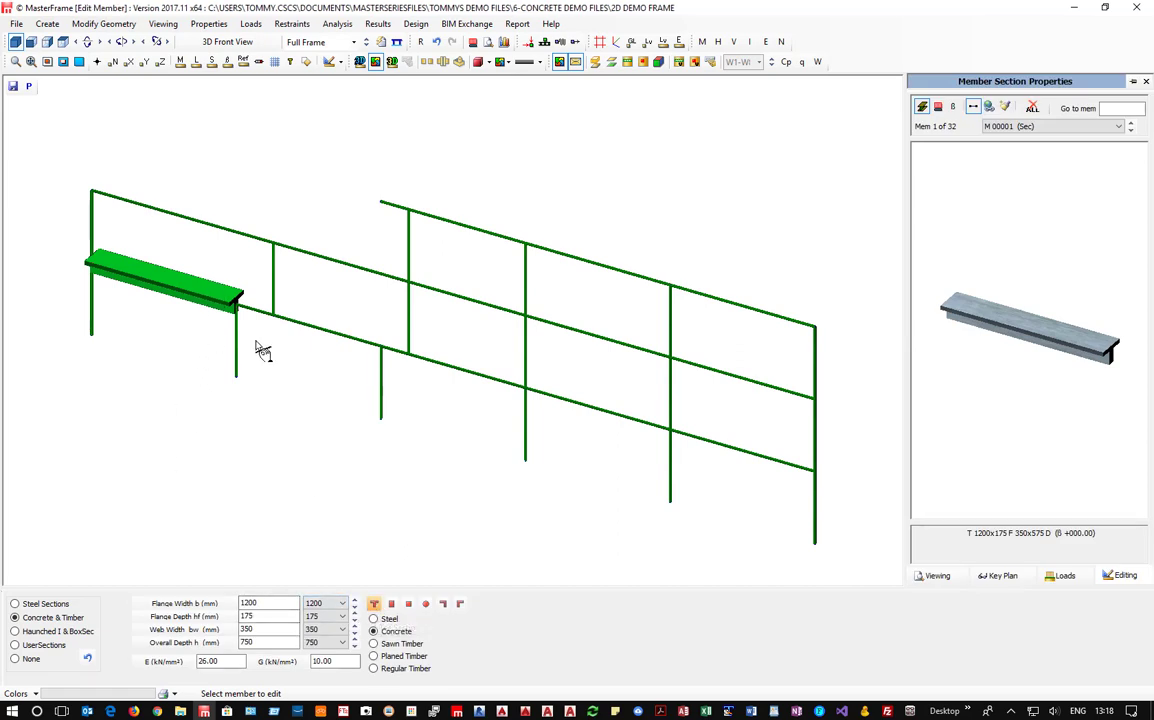
pyautogui.click(328, 333)
pyautogui.click(448, 370)
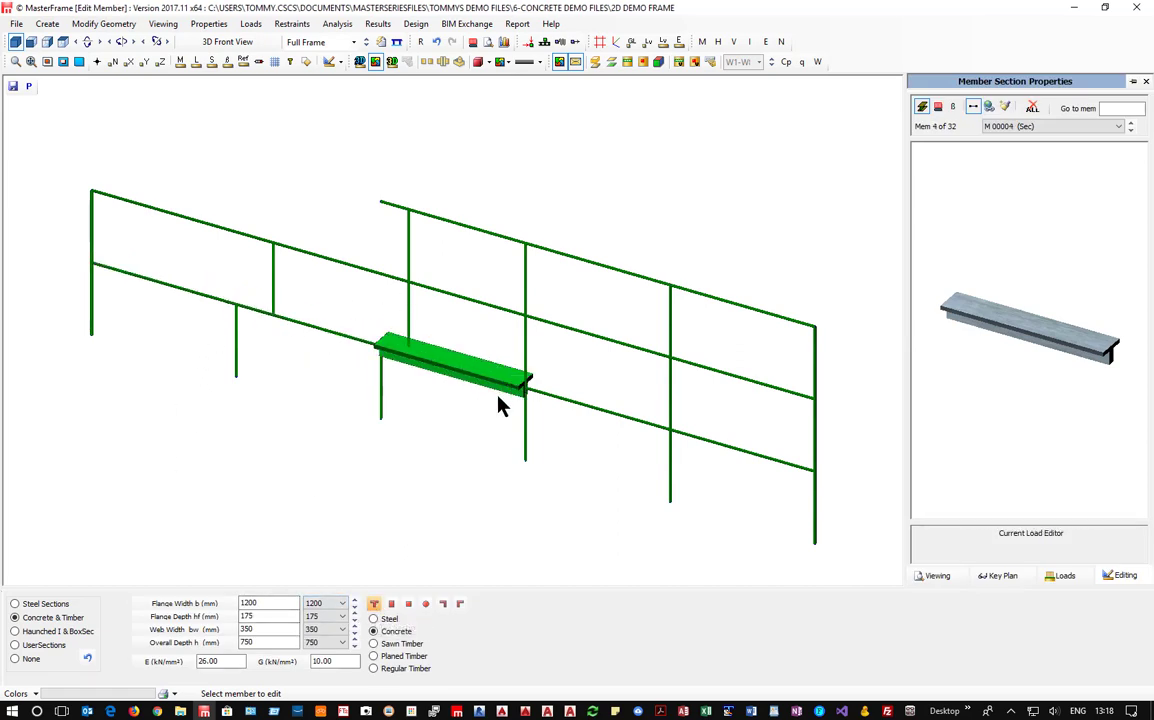
pyautogui.click(560, 254)
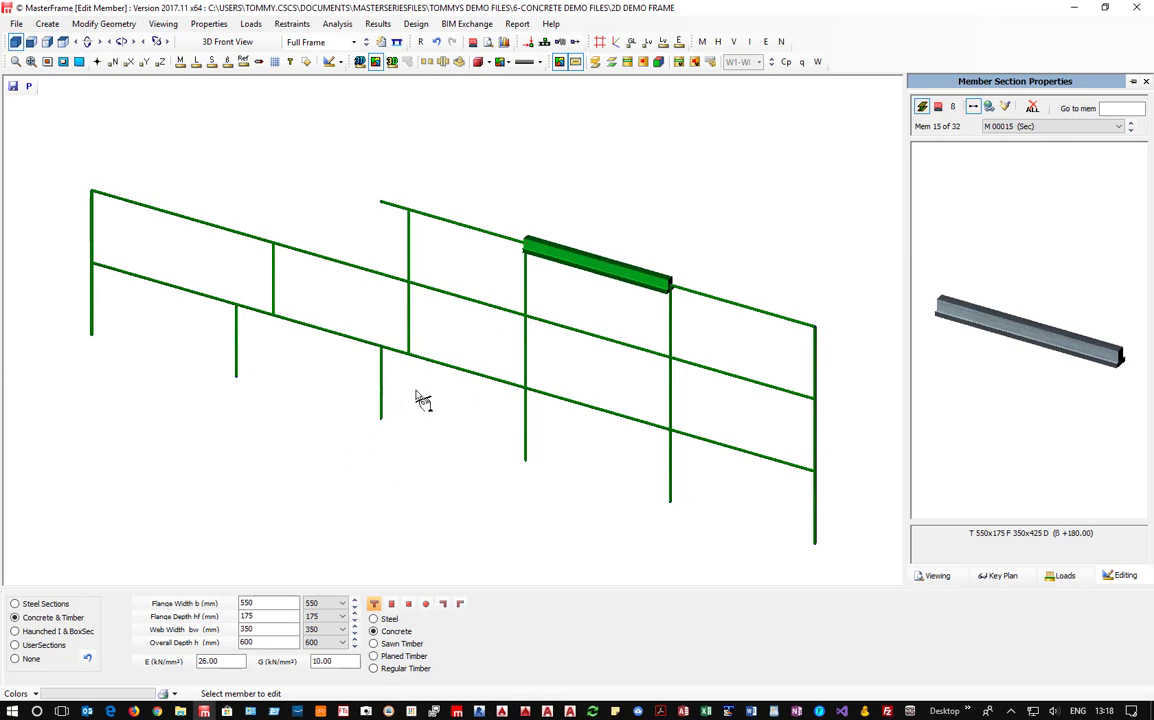
# Examine the concrete section sizes of the ground-level columns, including the interior and both end columns
pyautogui.click(380, 400)
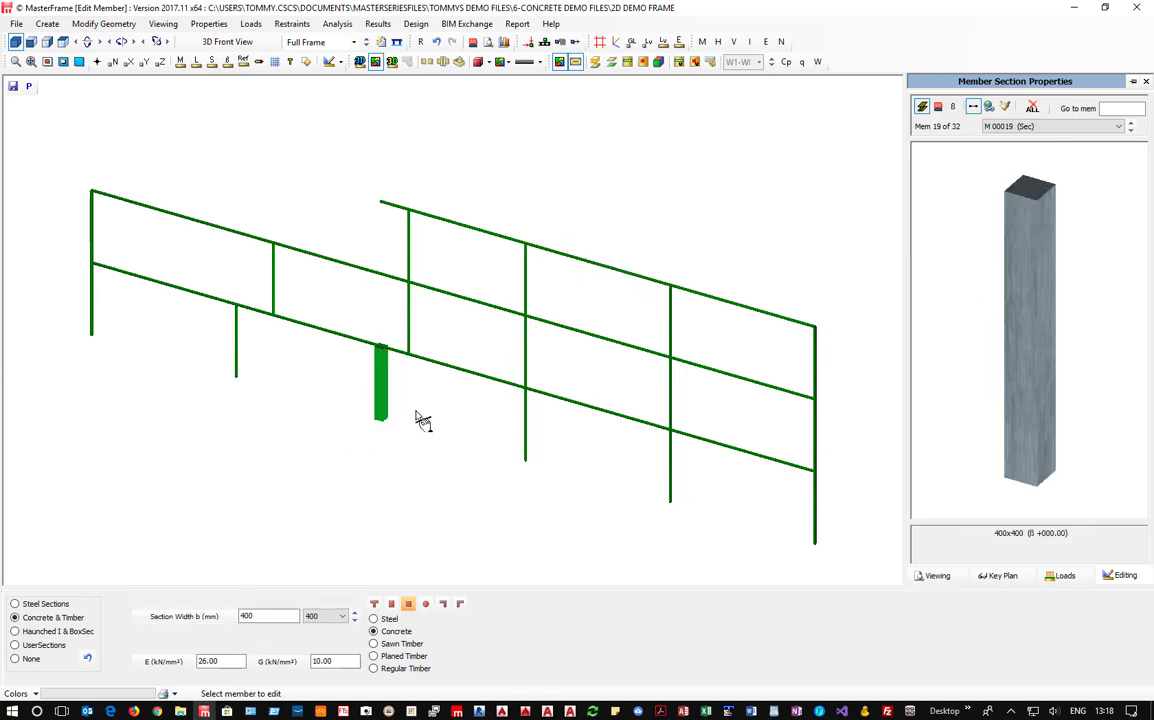
pyautogui.click(560, 453)
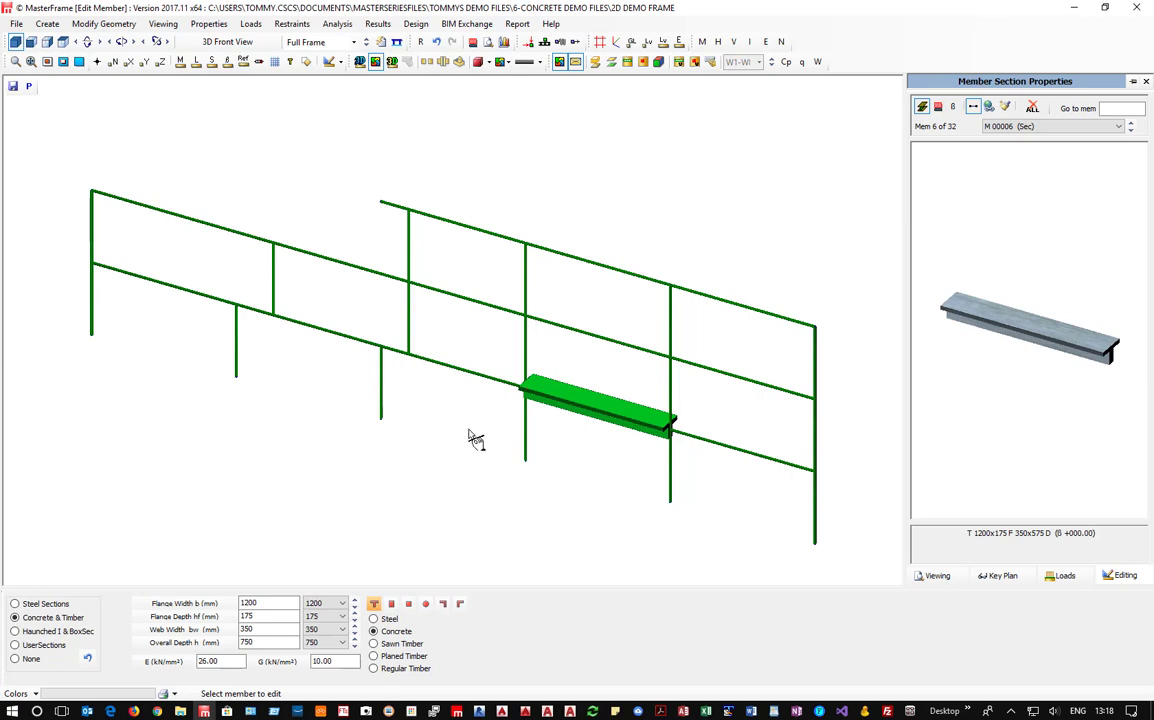
pyautogui.click(525, 443)
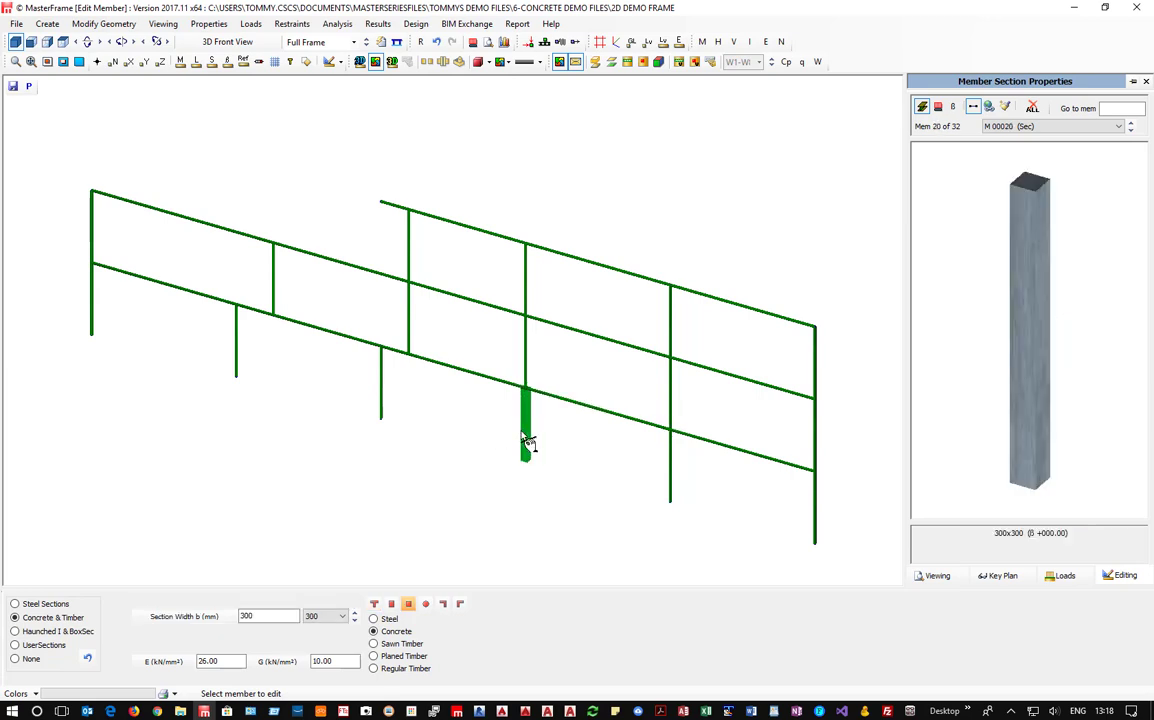
pyautogui.click(672, 463)
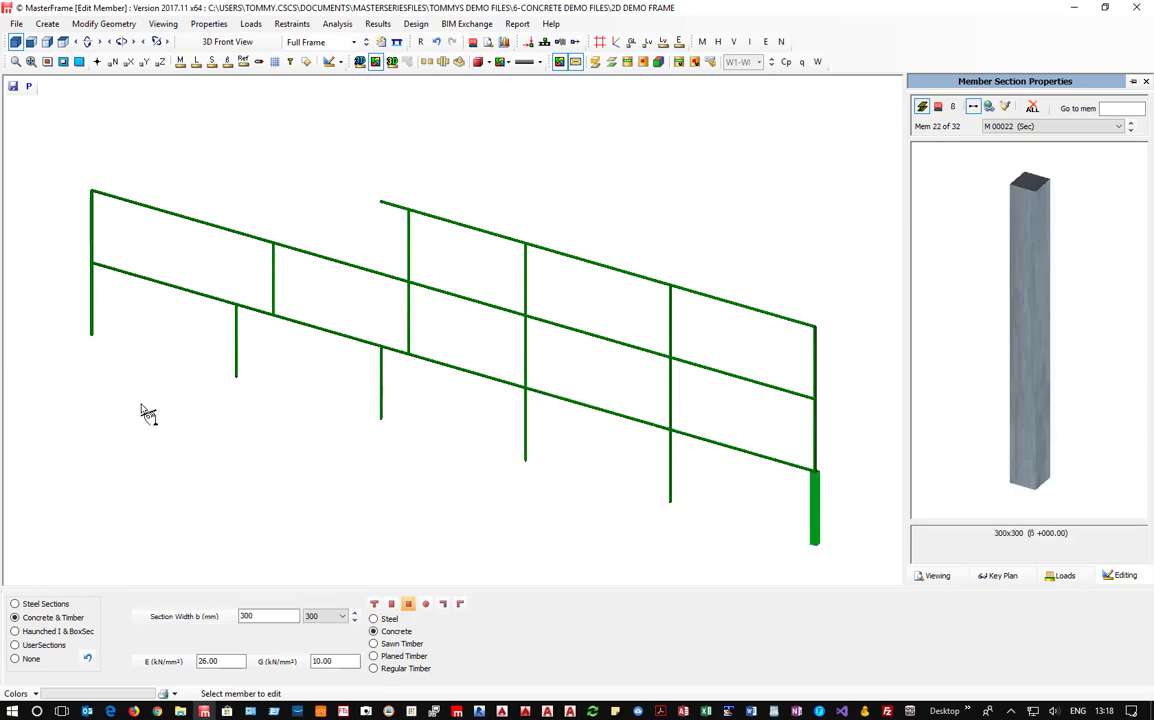
pyautogui.click(90, 312)
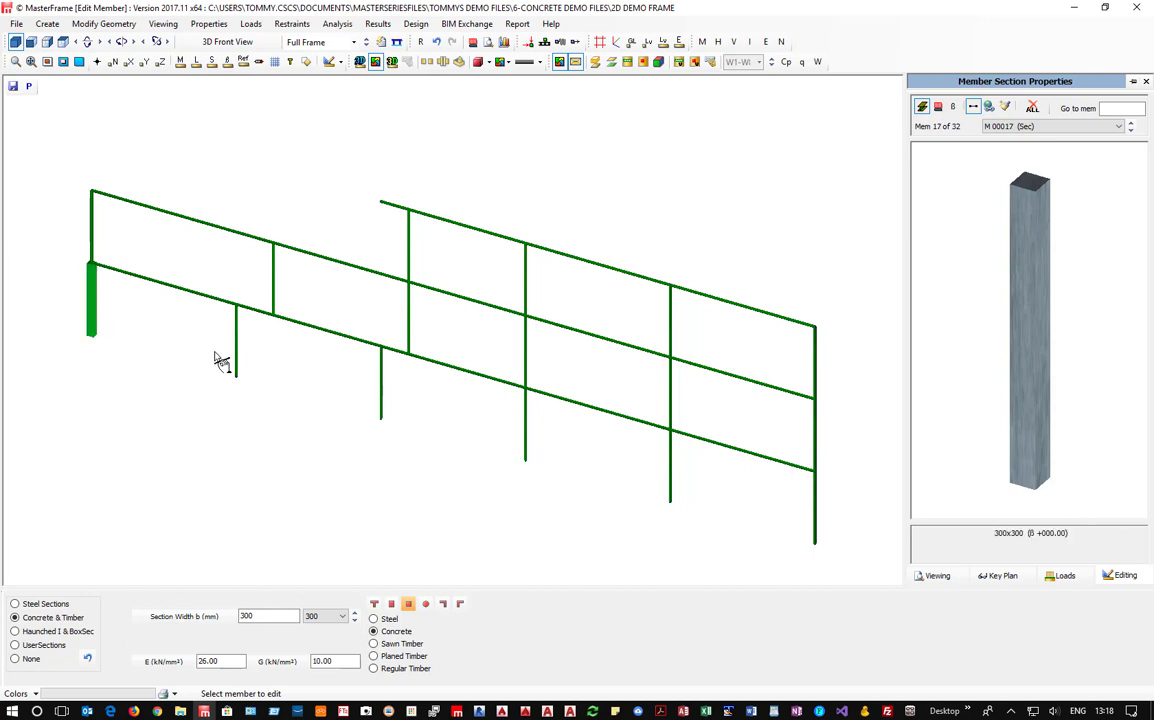
# Change the first interior second-storey column to a 400 mm circular concrete section and run the static analysis as a plane frame
pyautogui.click(281, 278)
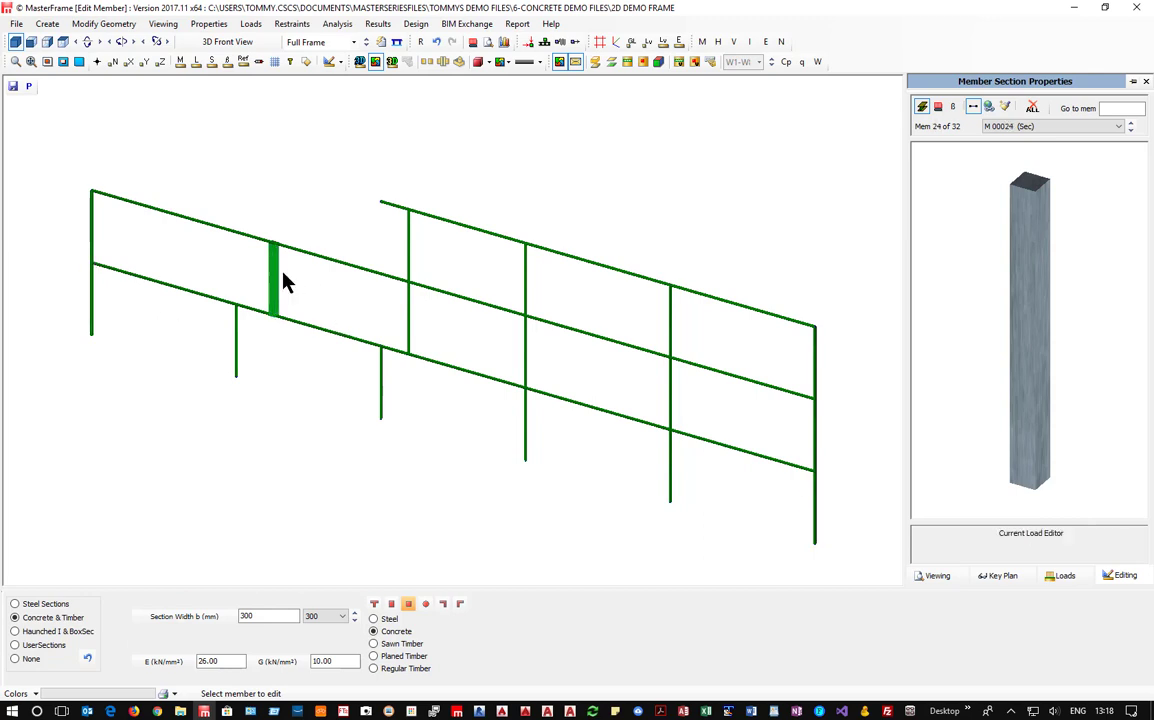
pyautogui.click(425, 605)
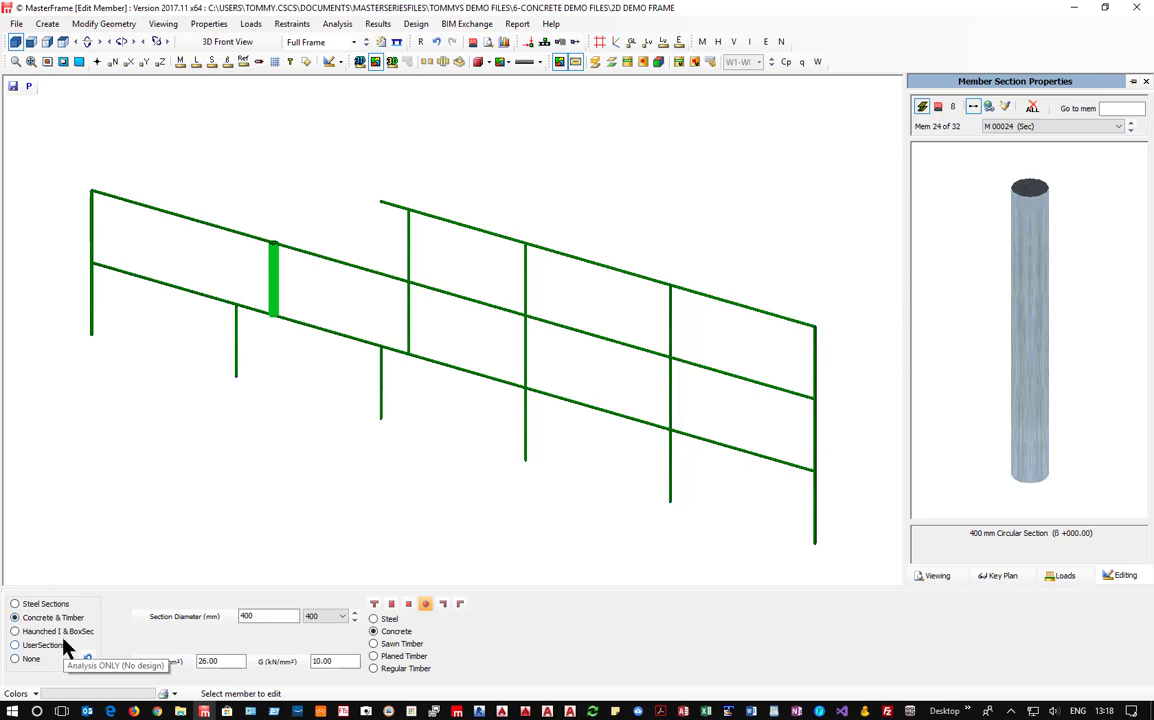
pyautogui.click(342, 24)
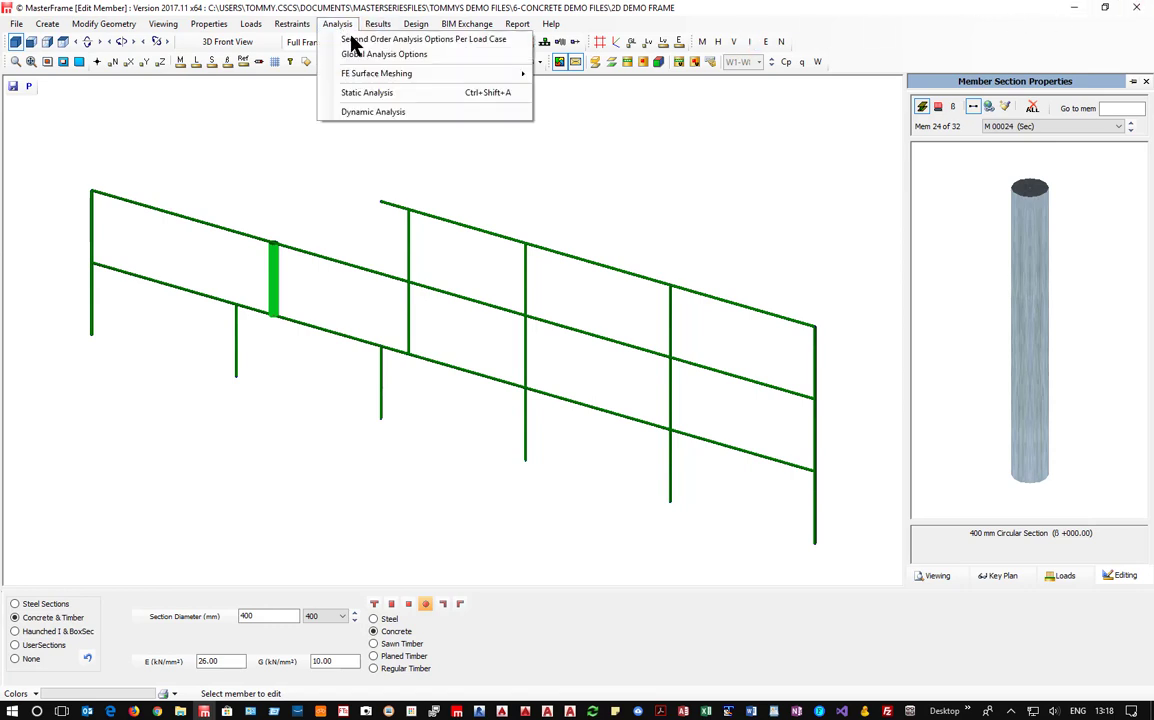
pyautogui.click(399, 94)
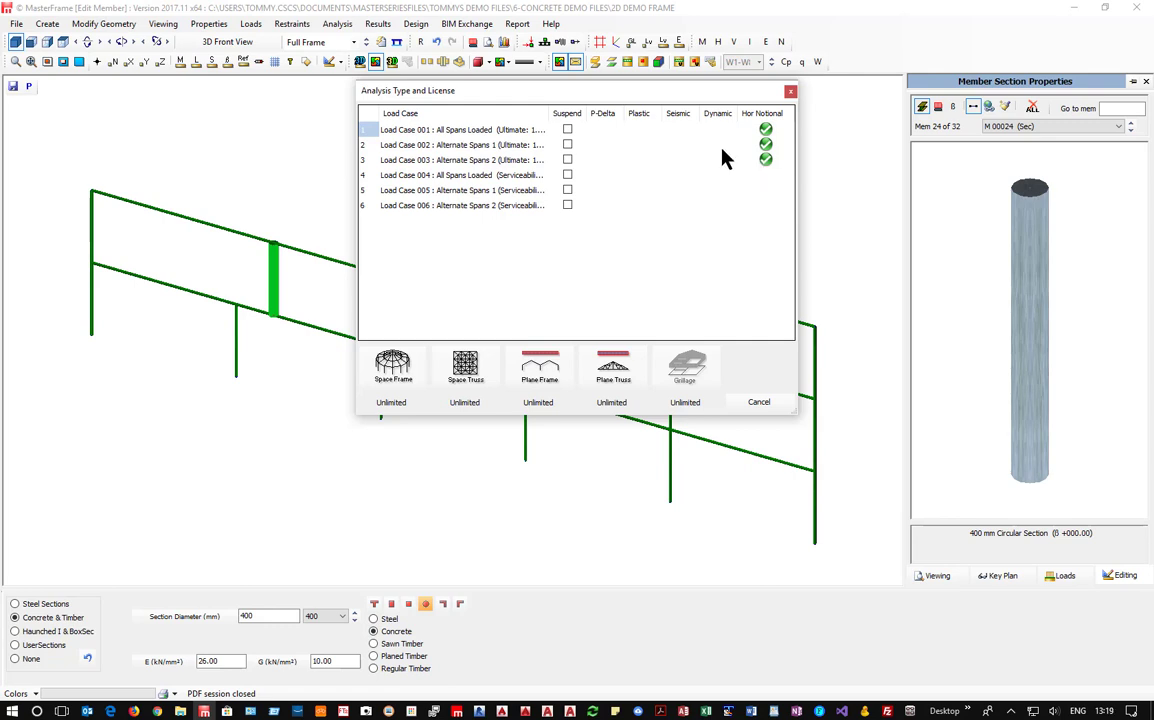
pyautogui.click(540, 372)
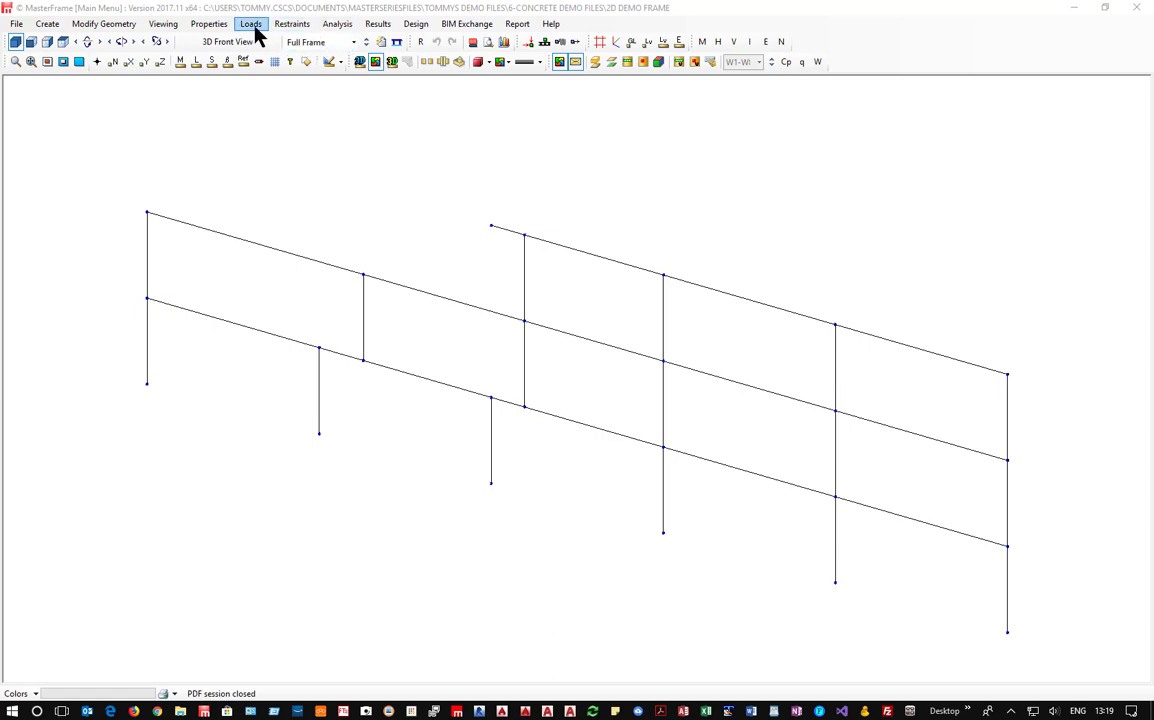
# Open the tabular analysis results and review the nodal deflections and member forces
pyautogui.click(378, 25)
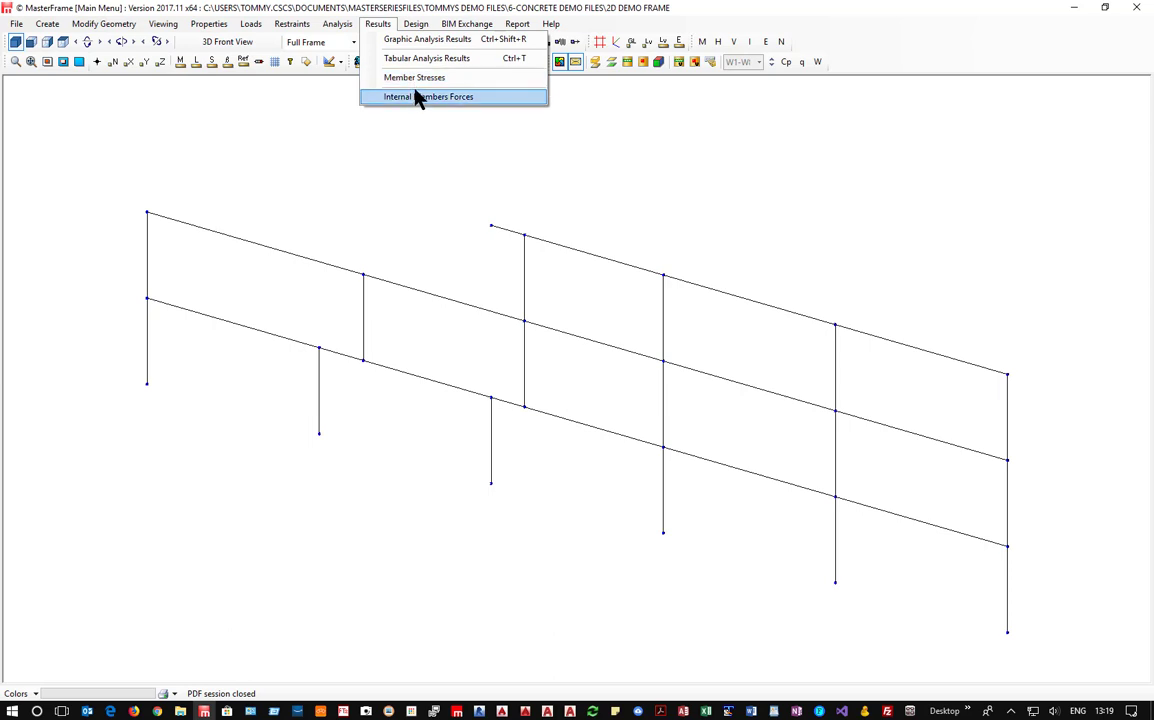
pyautogui.click(410, 60)
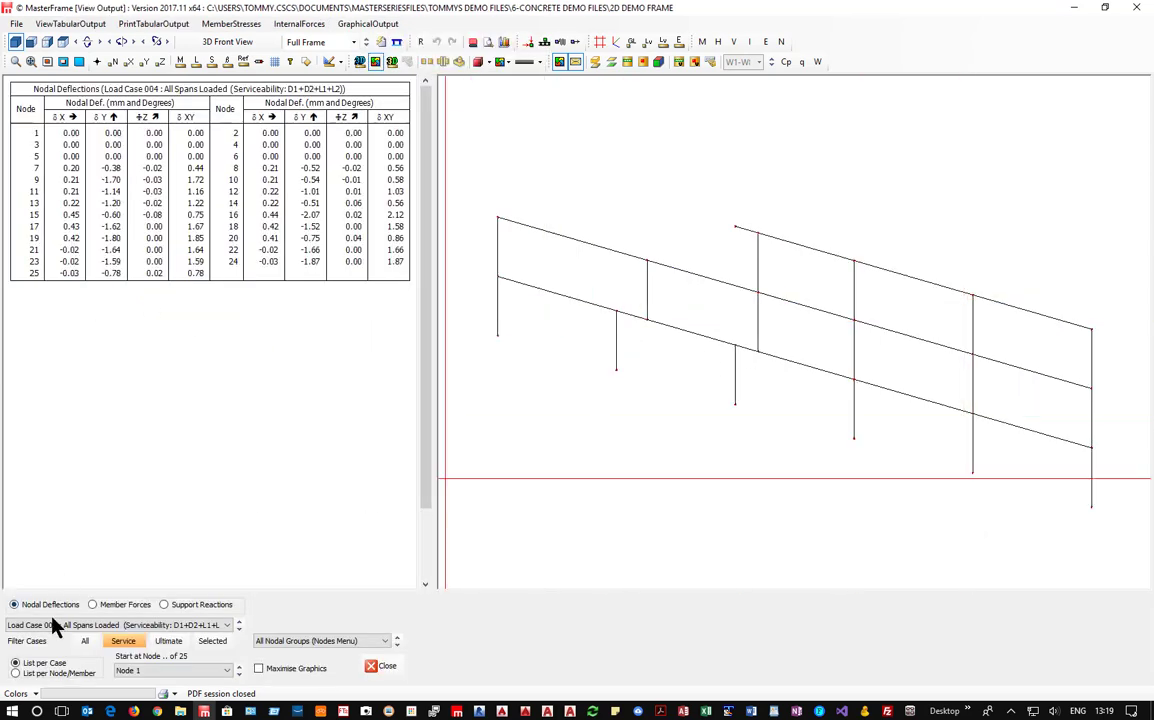
pyautogui.click(93, 604)
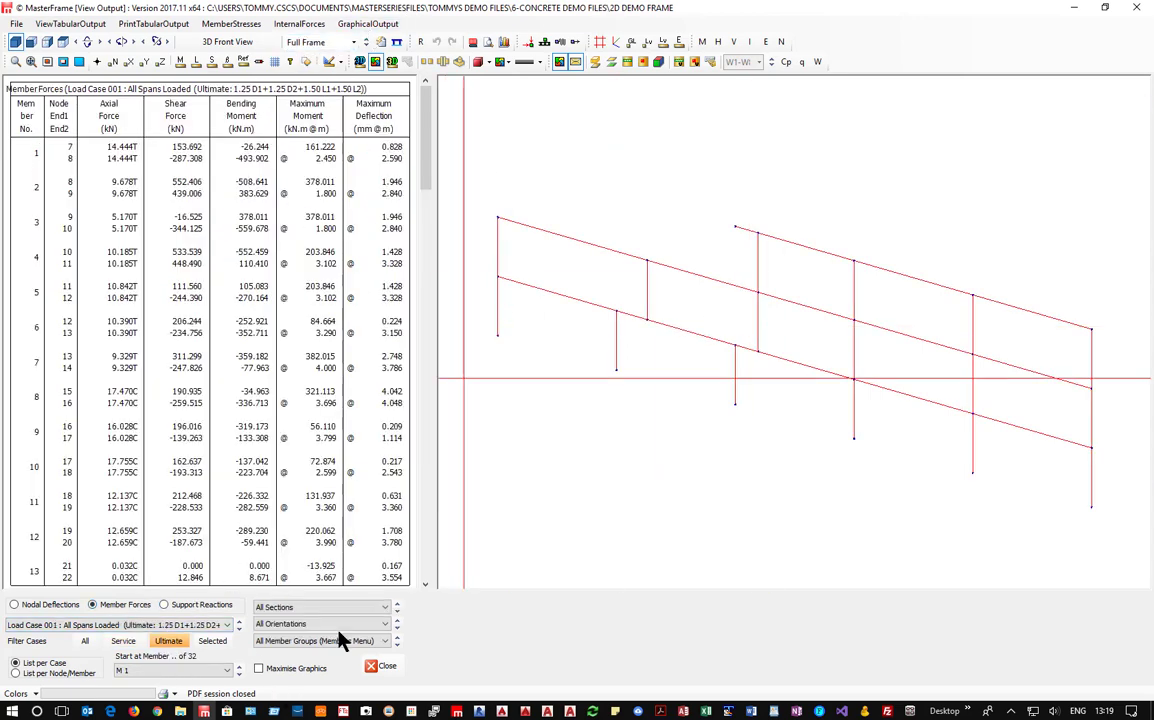
# Display the graphical bending moment diagram in front view at scale 200, showing values for the major axis only
pyautogui.click(360, 24)
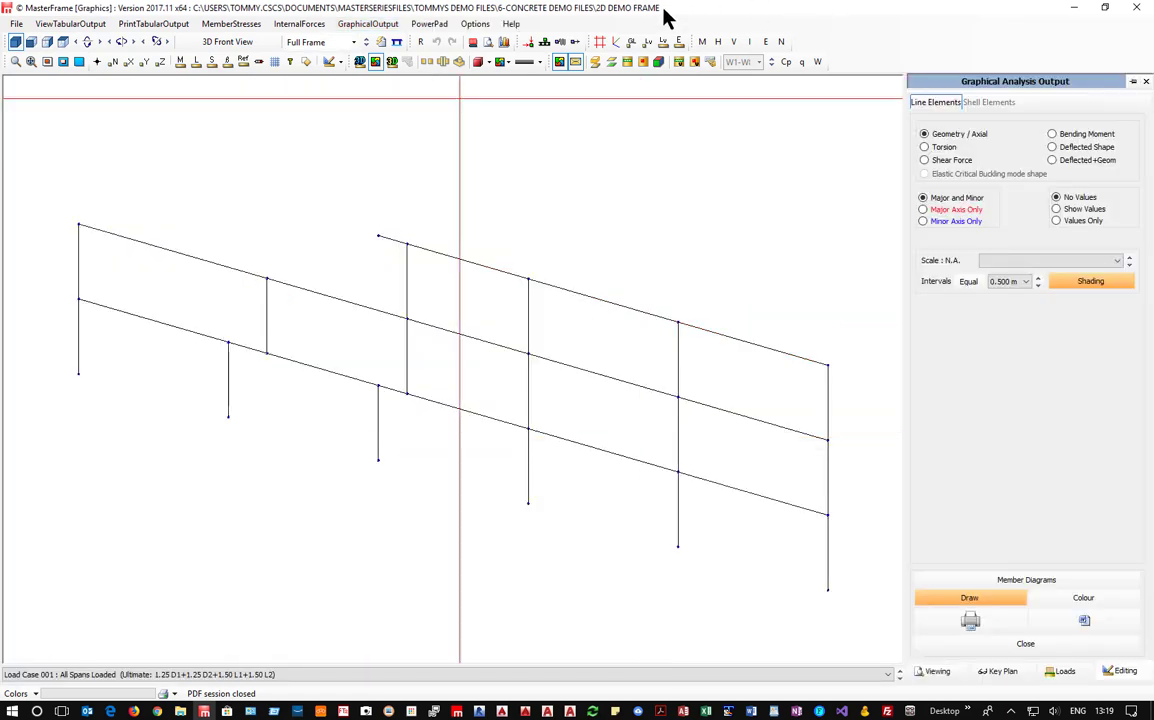
pyautogui.click(1086, 135)
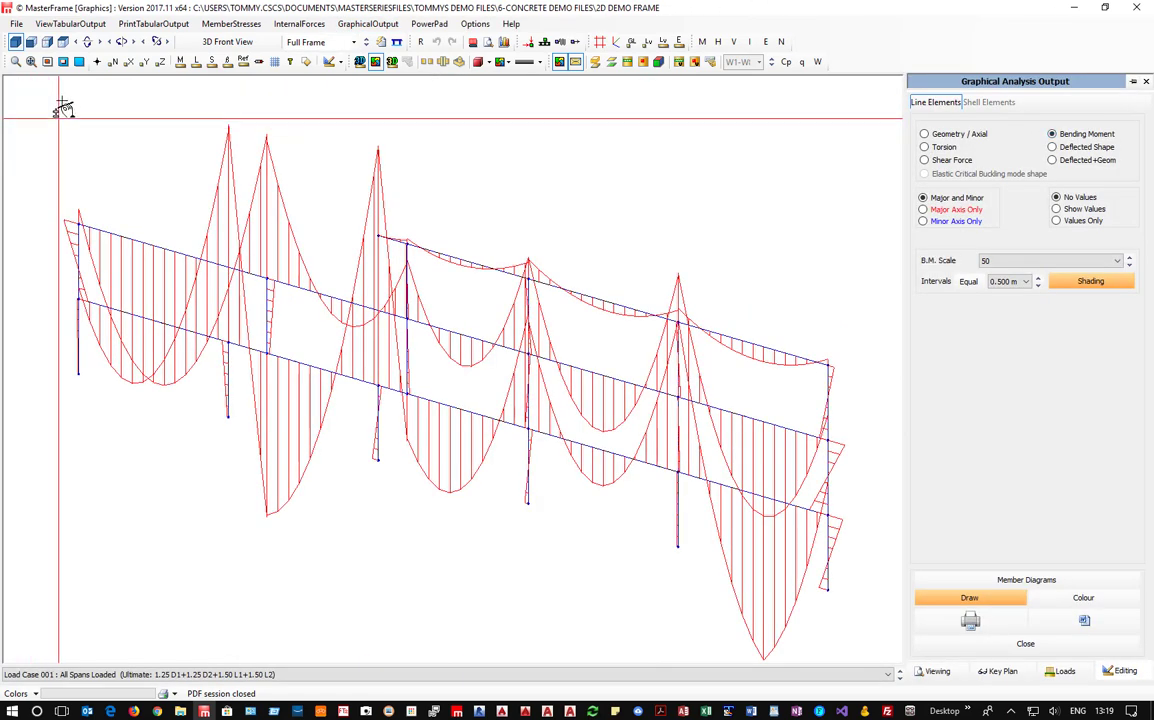
pyautogui.click(31, 41)
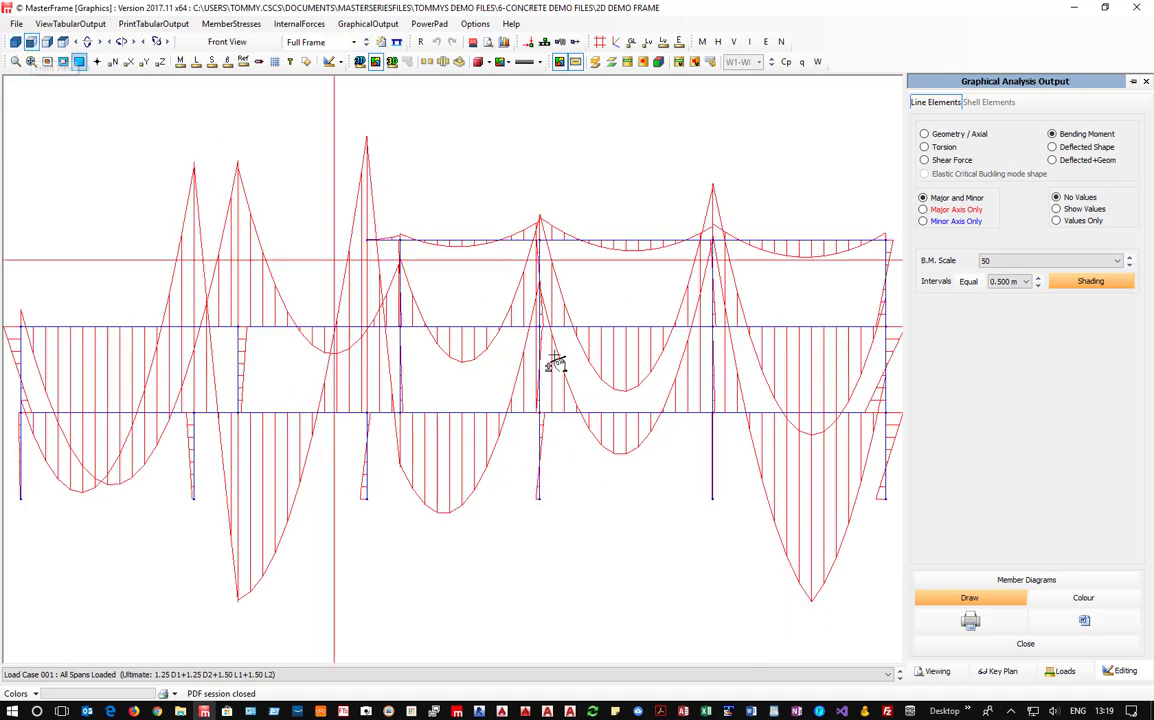
pyautogui.click(1130, 264)
pyautogui.click(1130, 264)
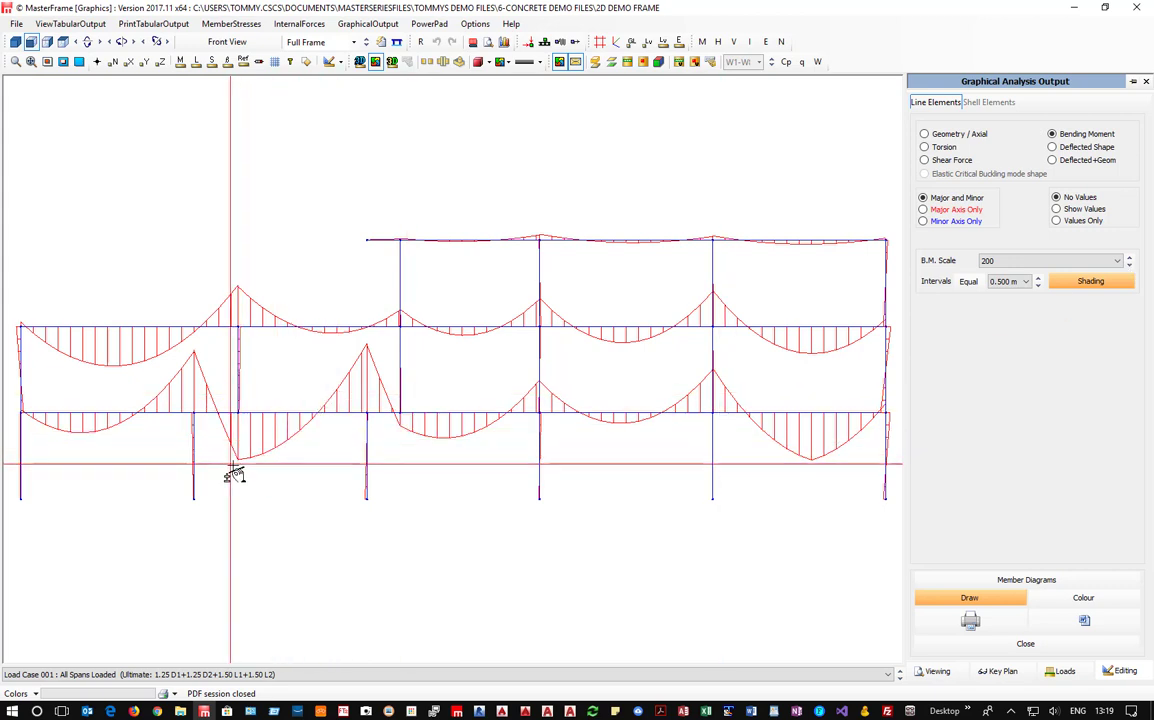
pyautogui.click(1075, 209)
pyautogui.click(923, 209)
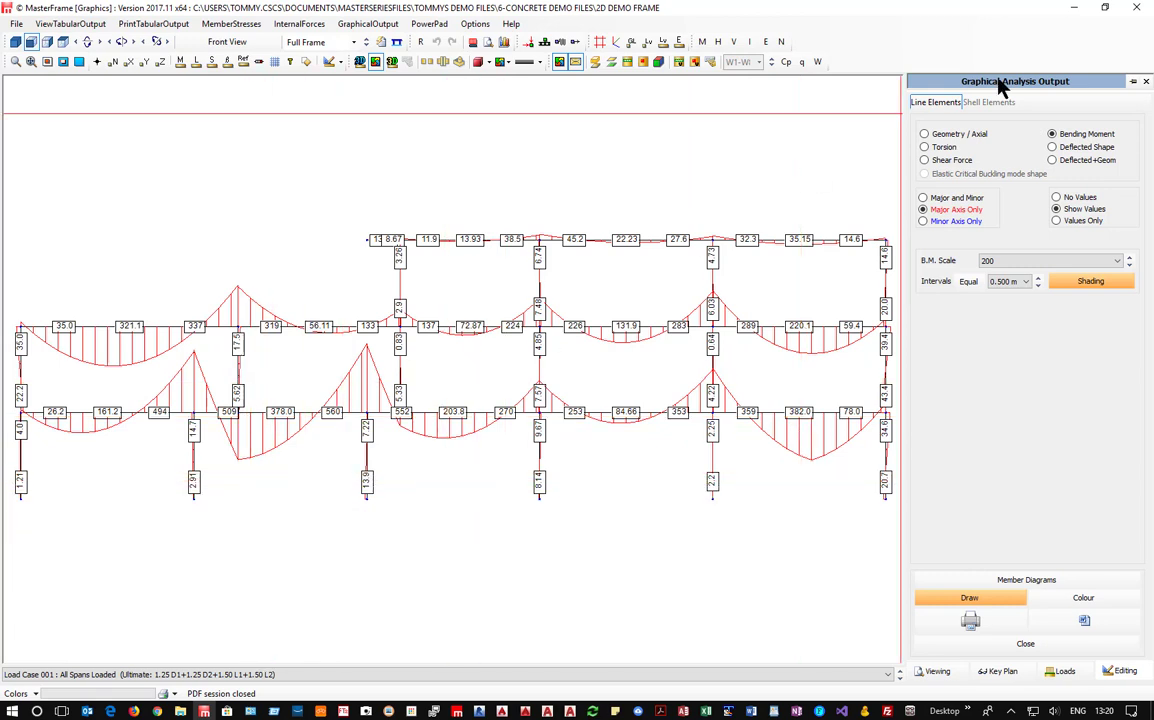
# Compare the bending moments for Load Cases 001, 002 and 003, ending on Load Case 002, Alternate Spans 1
pyautogui.click(901, 679)
pyautogui.click(901, 679)
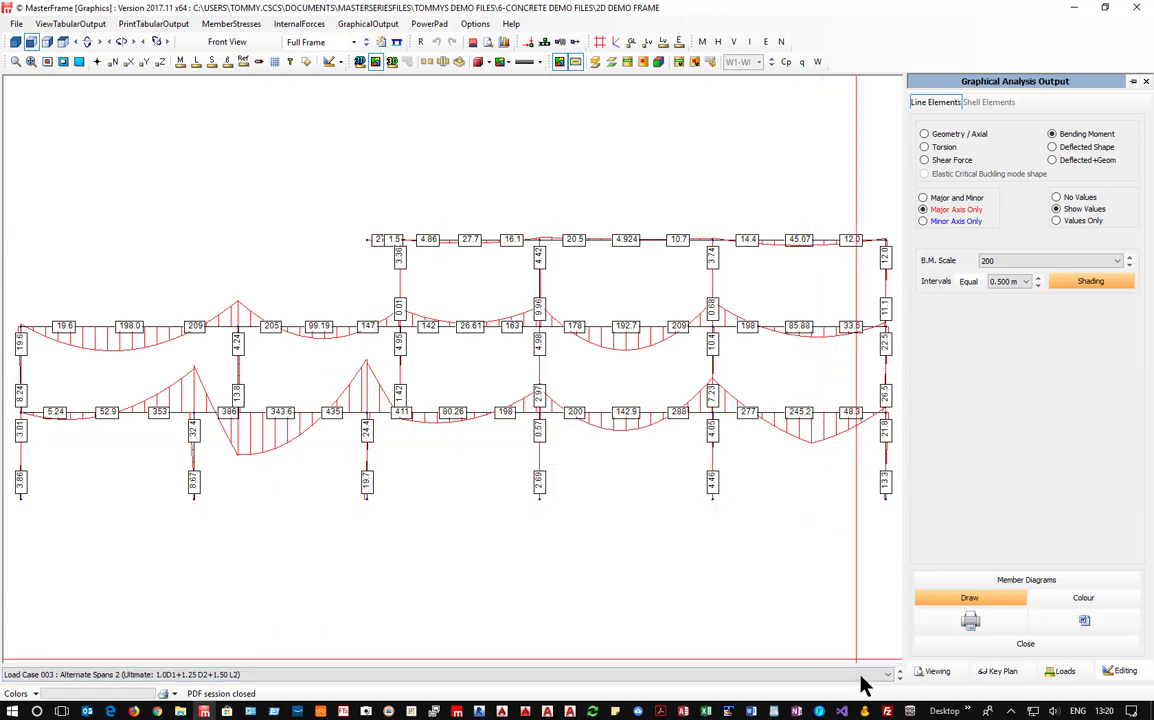
pyautogui.click(899, 671)
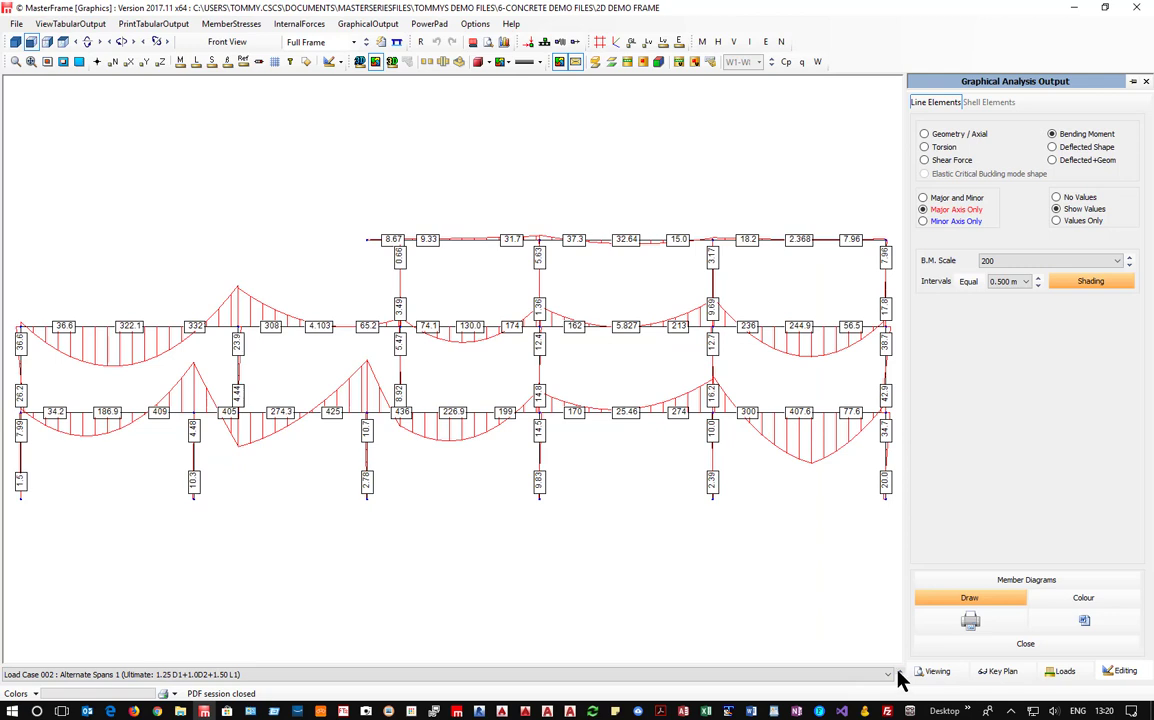
pyautogui.click(899, 674)
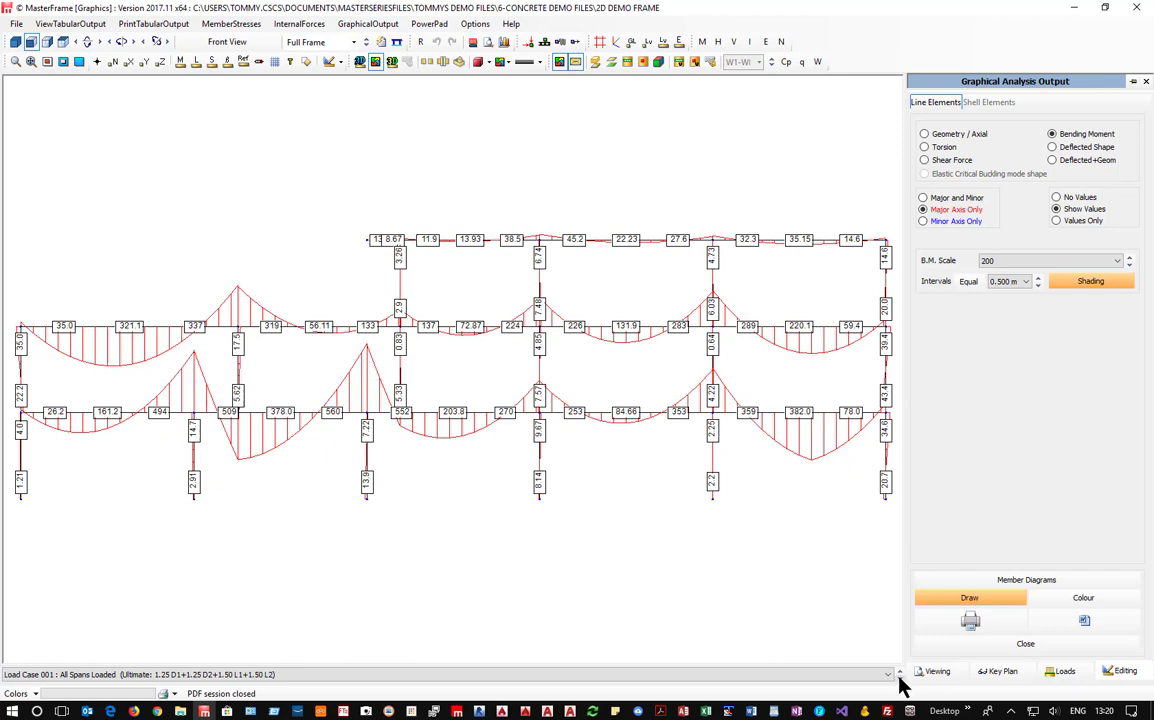
pyautogui.click(899, 677)
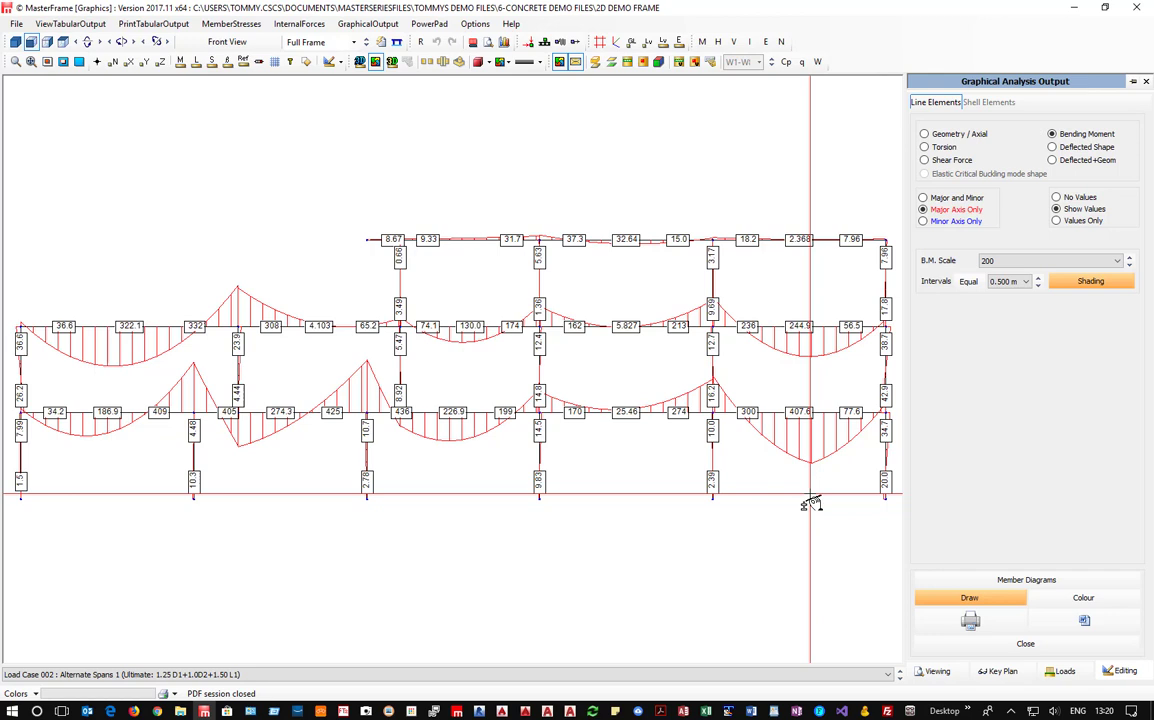
# Examine the deflected shape and the shear force diagram with and without values, and close the graphical output
pyautogui.click(1073, 163)
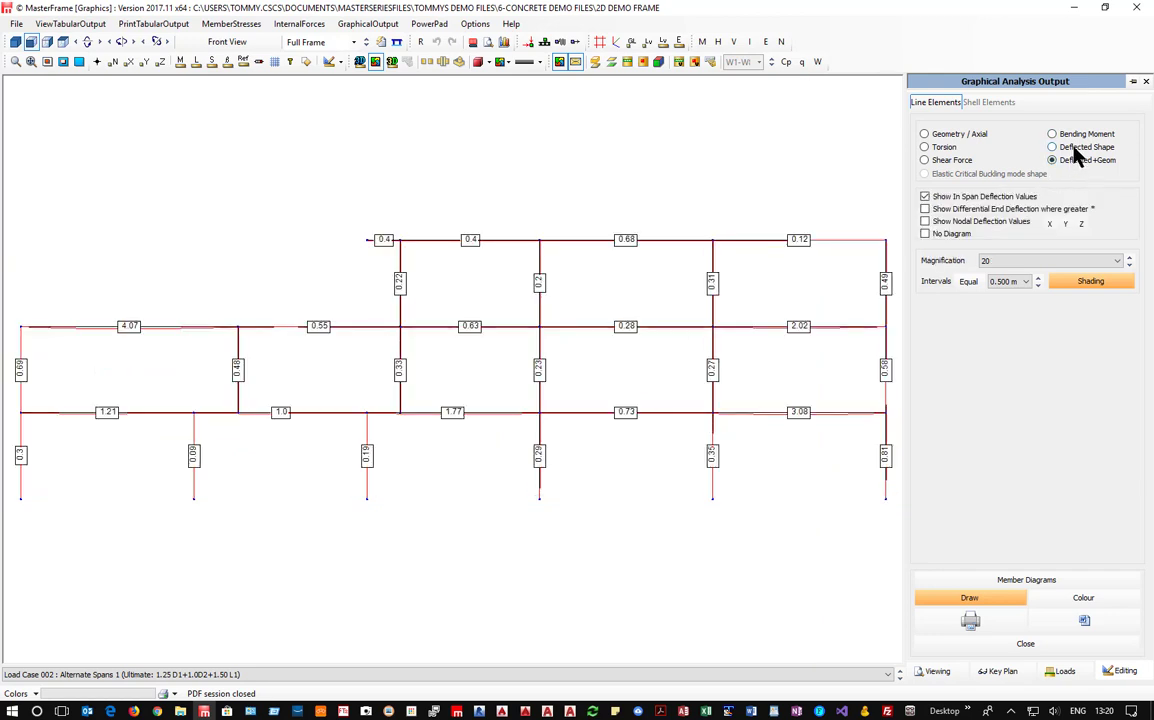
pyautogui.click(1074, 136)
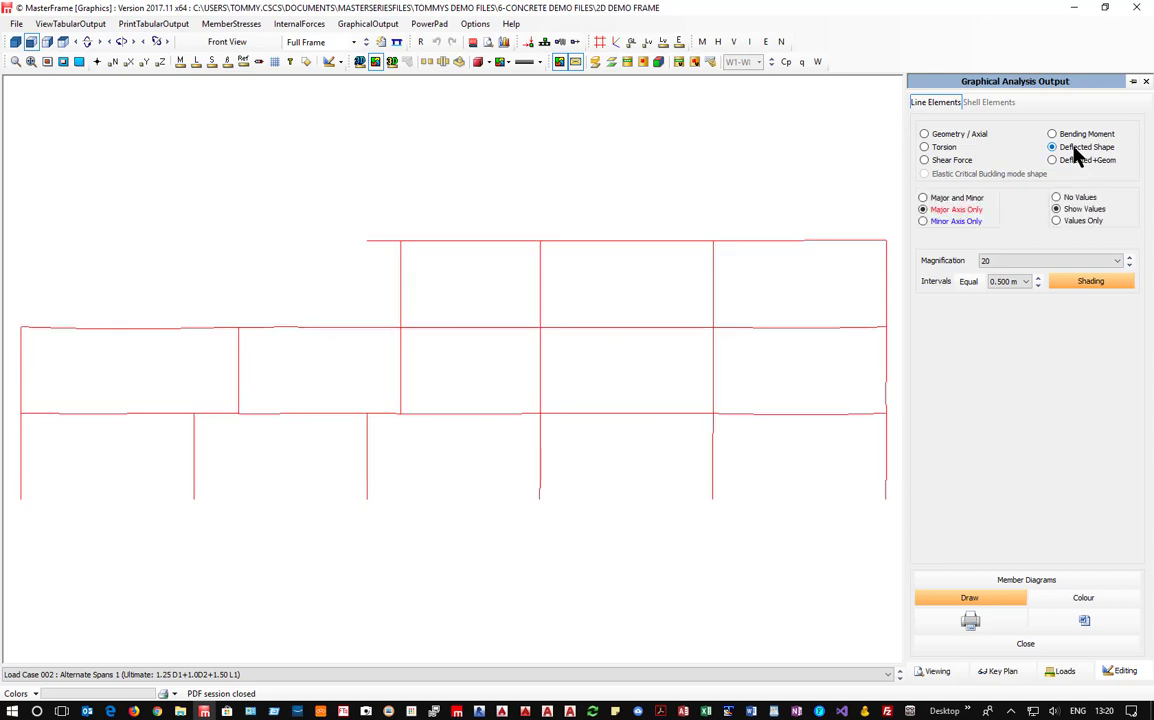
pyautogui.click(935, 161)
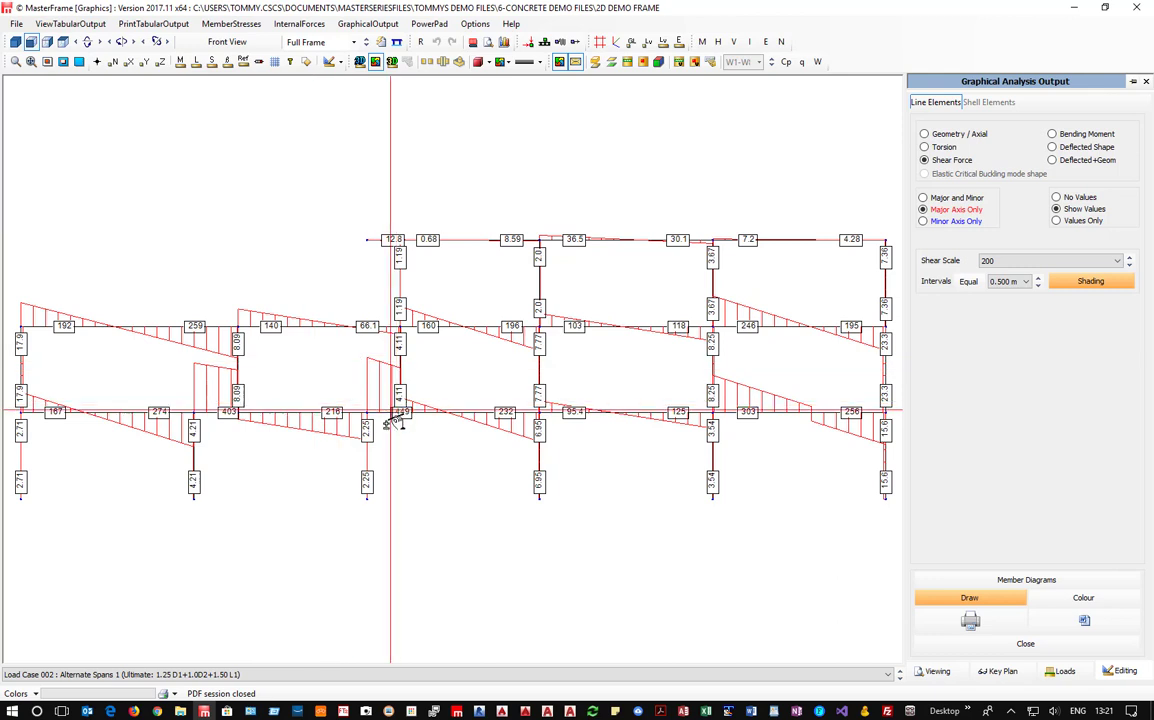
pyautogui.click(1072, 198)
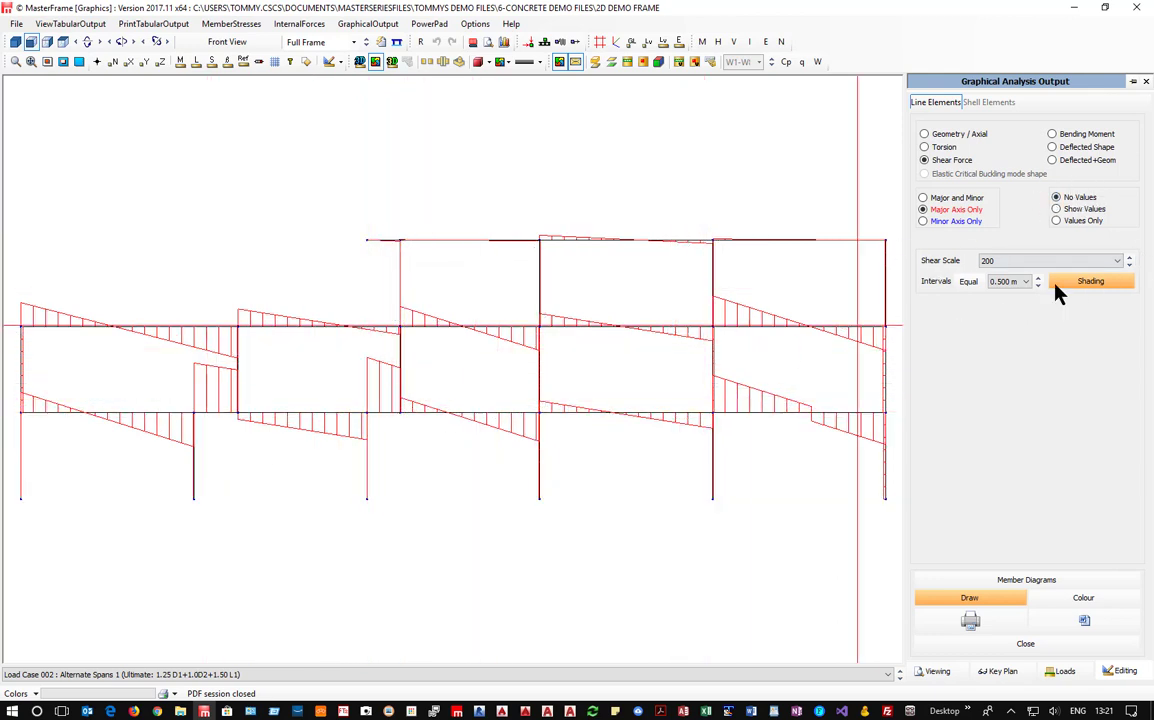
pyautogui.click(1146, 81)
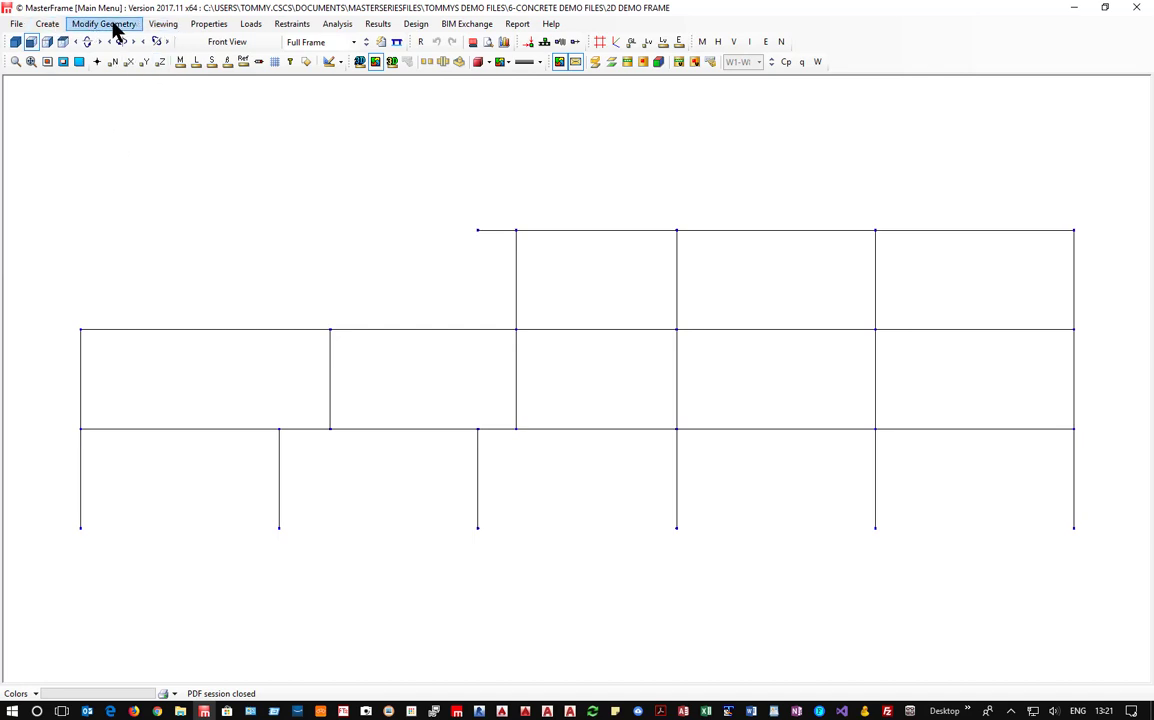
# Open Concrete Beam Column Pad Design and examine the reinforcement of the first three lowest-level beams, members 01, 02 and 04
pyautogui.click(416, 24)
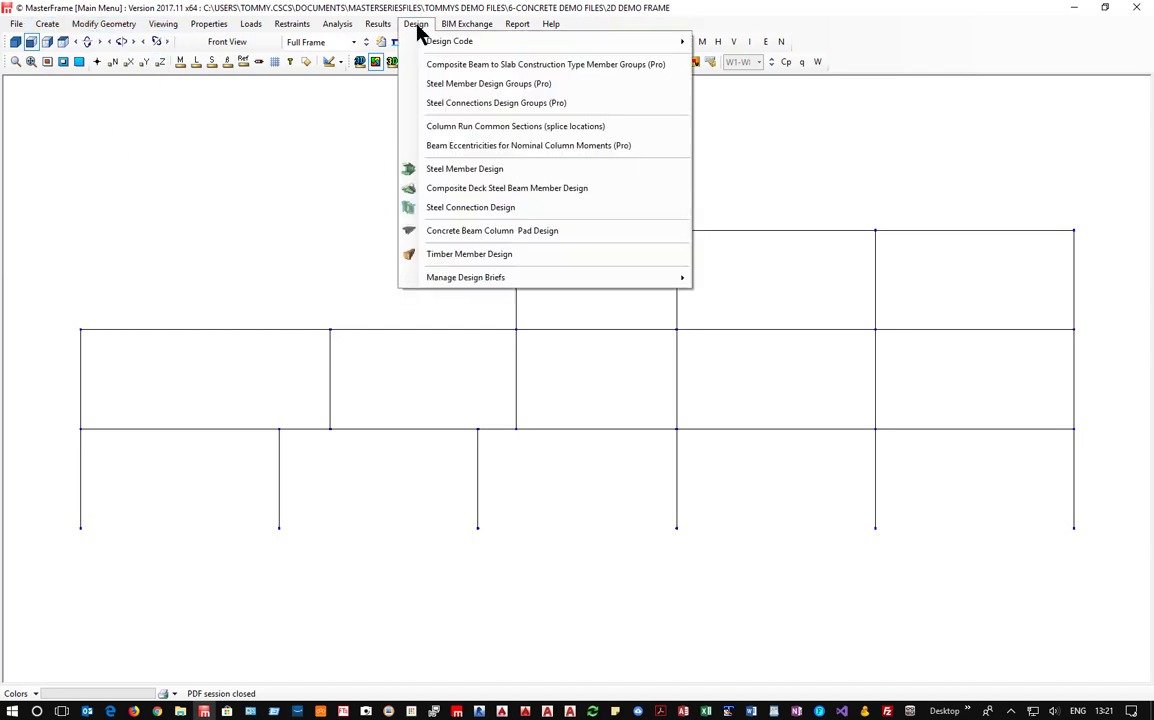
pyautogui.click(477, 232)
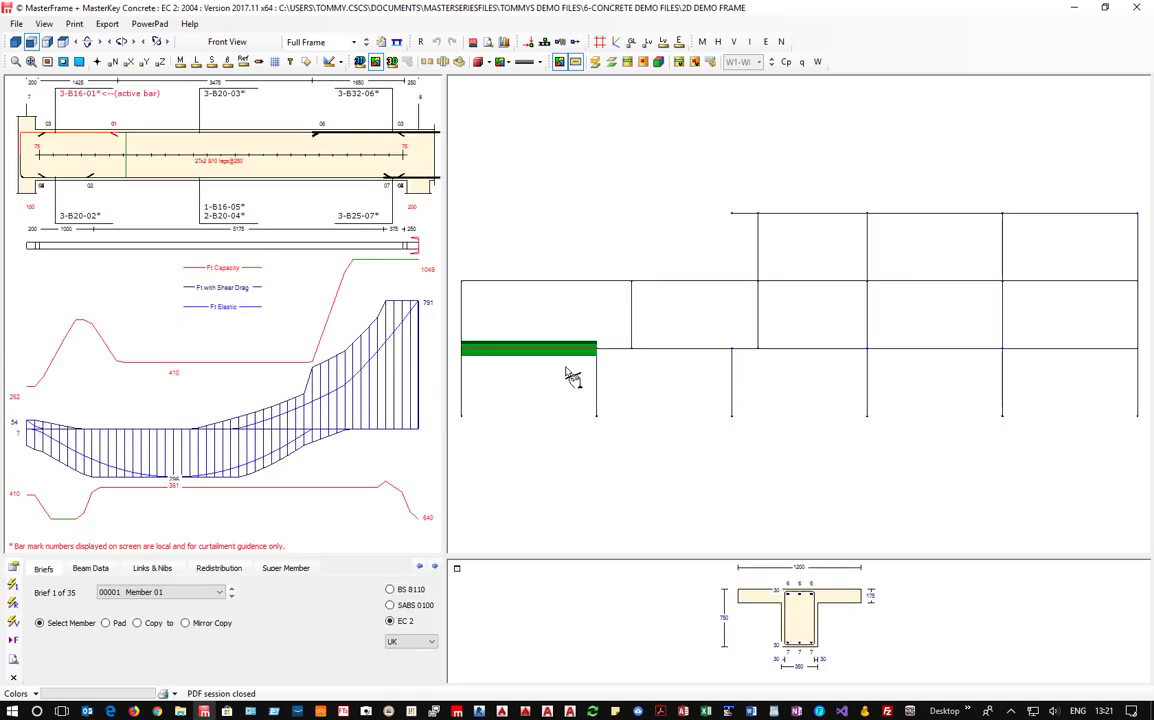
pyautogui.click(654, 350)
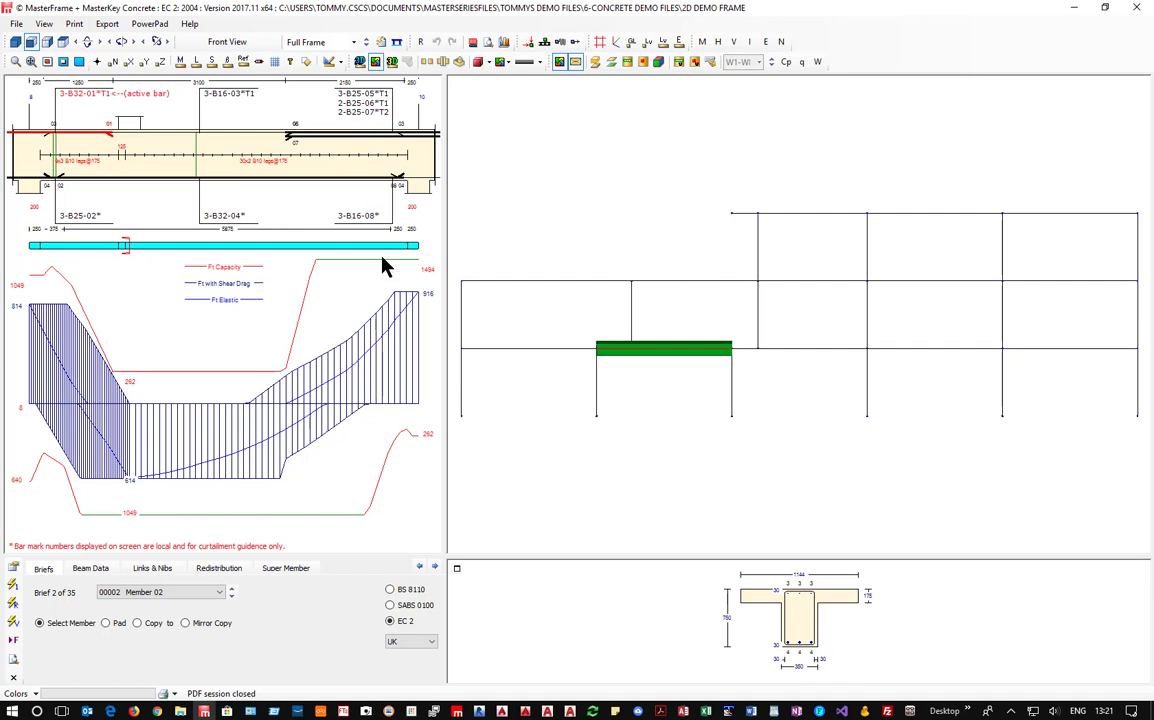
pyautogui.click(800, 350)
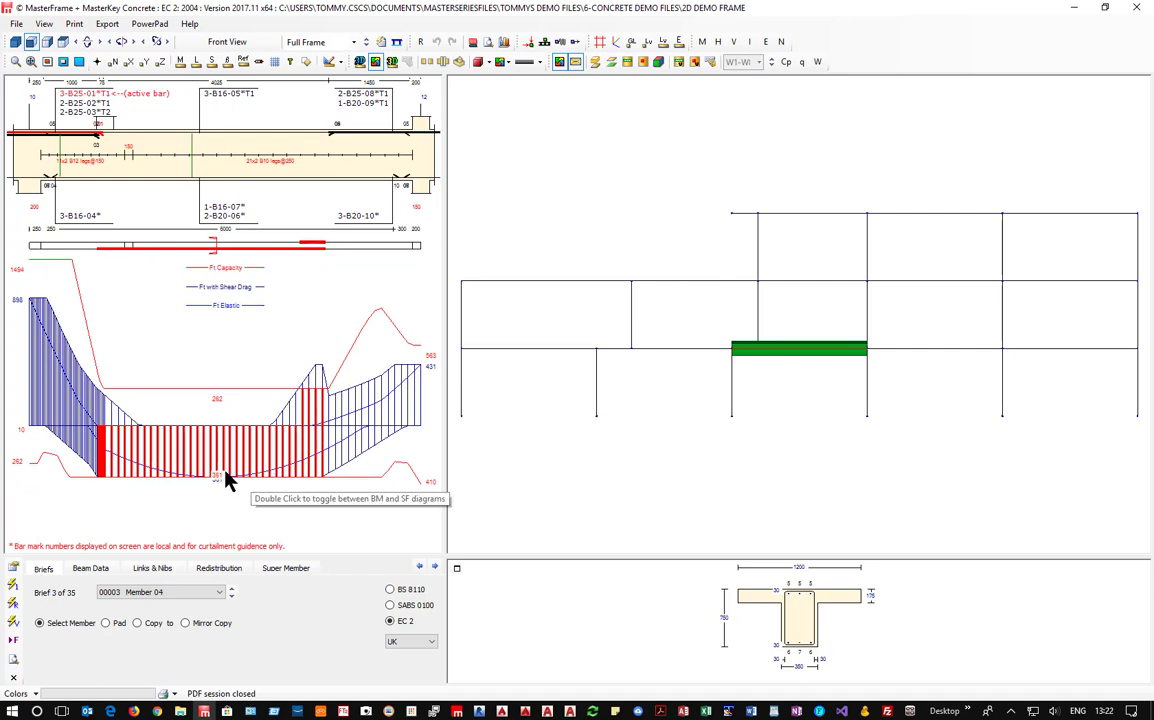
# Try an extra 16 mm bar in member 04's bottom midspan reinforcement, and then remove the 16 mm bars, keeping only B20 bars
pyautogui.click(209, 214)
pyautogui.click(206, 207)
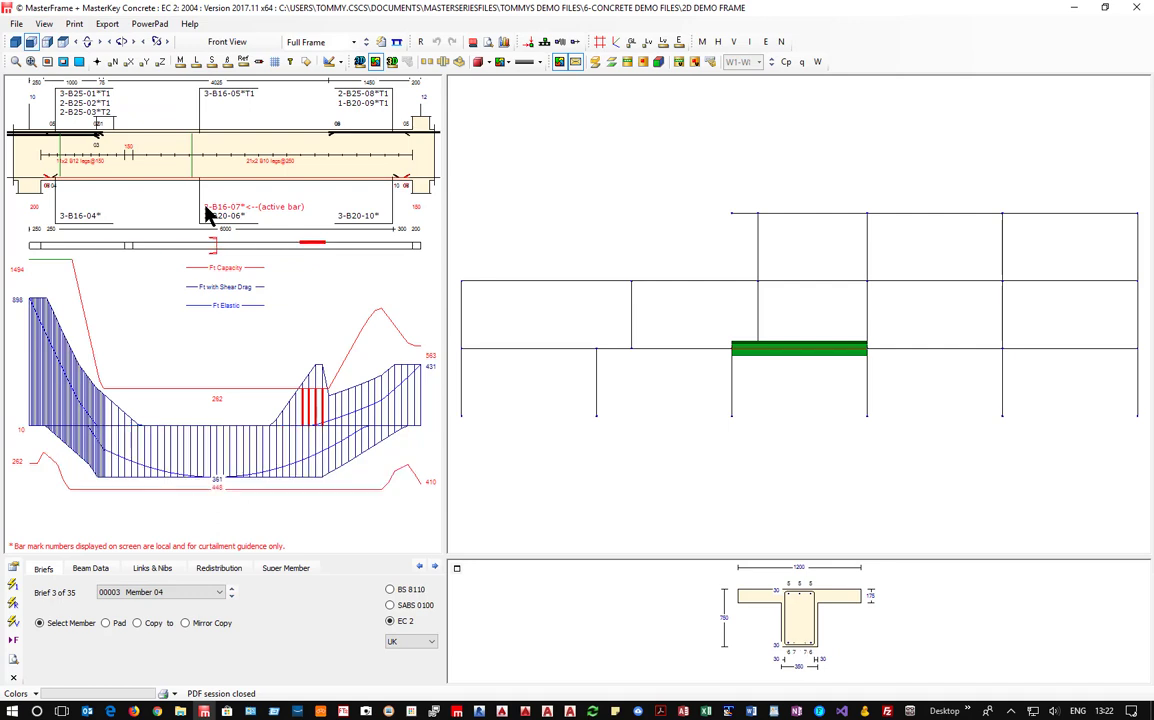
pyautogui.click(206, 214)
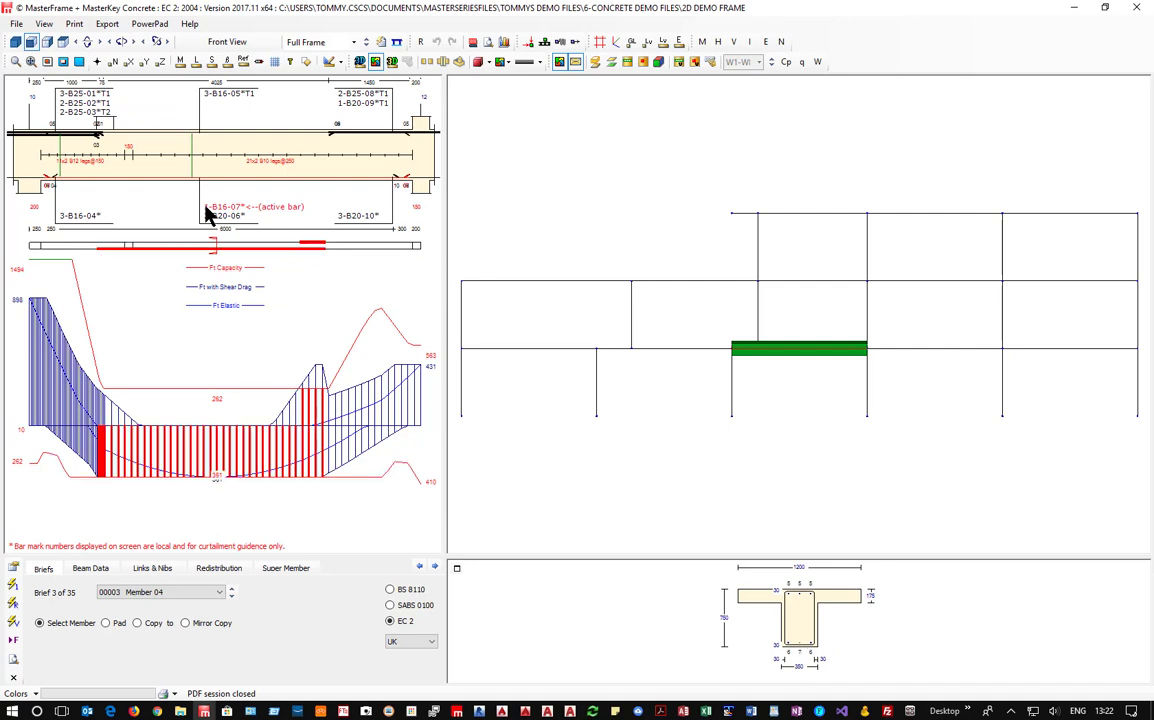
pyautogui.click(206, 214)
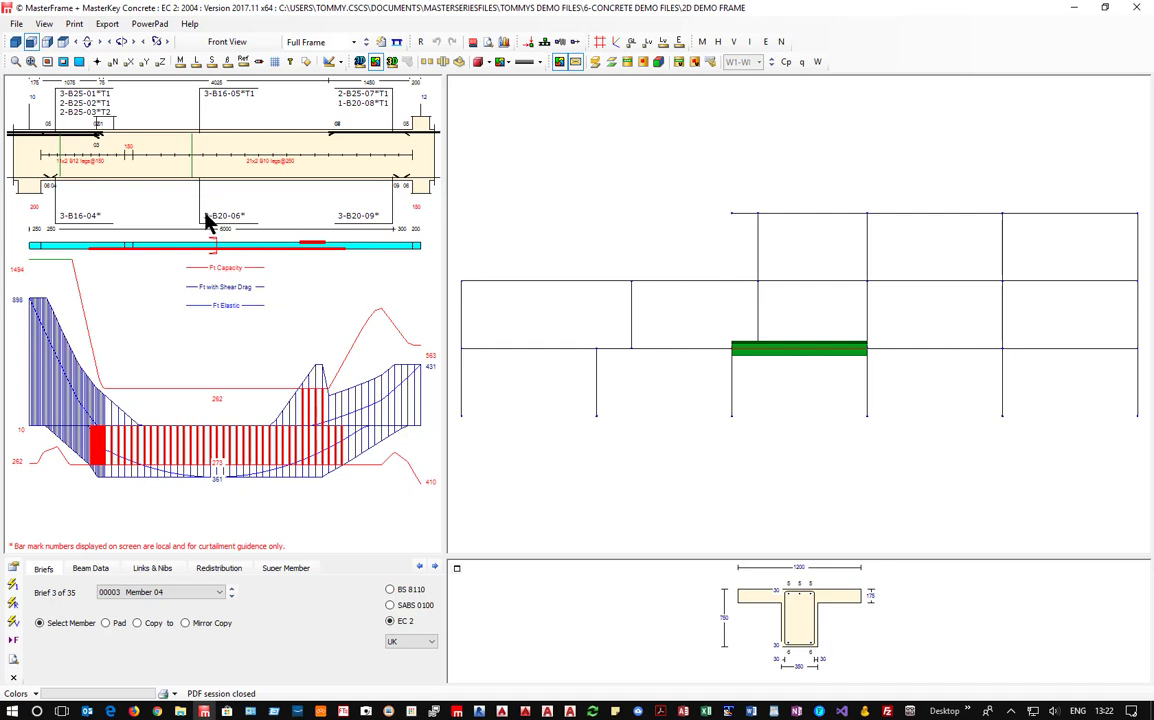
# Try different bar numbers and diameters for member 04's bottom midspan reinforcement, including 4-B20 and 4-B16, and settle on 3-B20
pyautogui.click(207, 220)
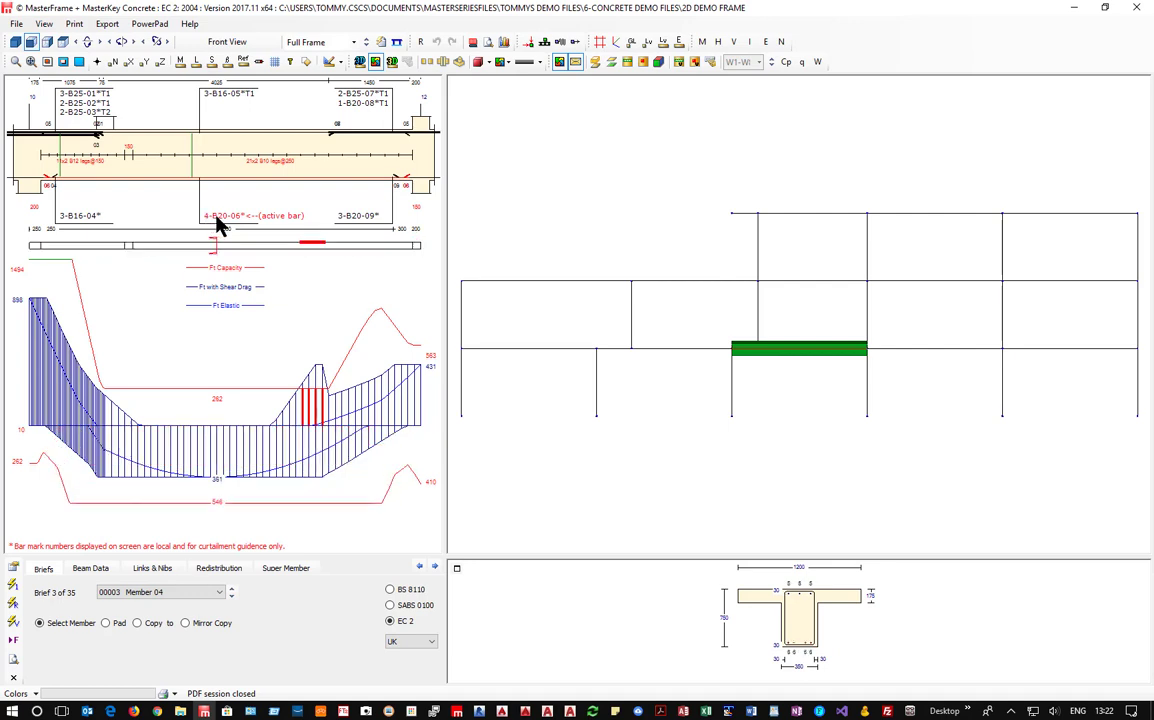
pyautogui.click(216, 222)
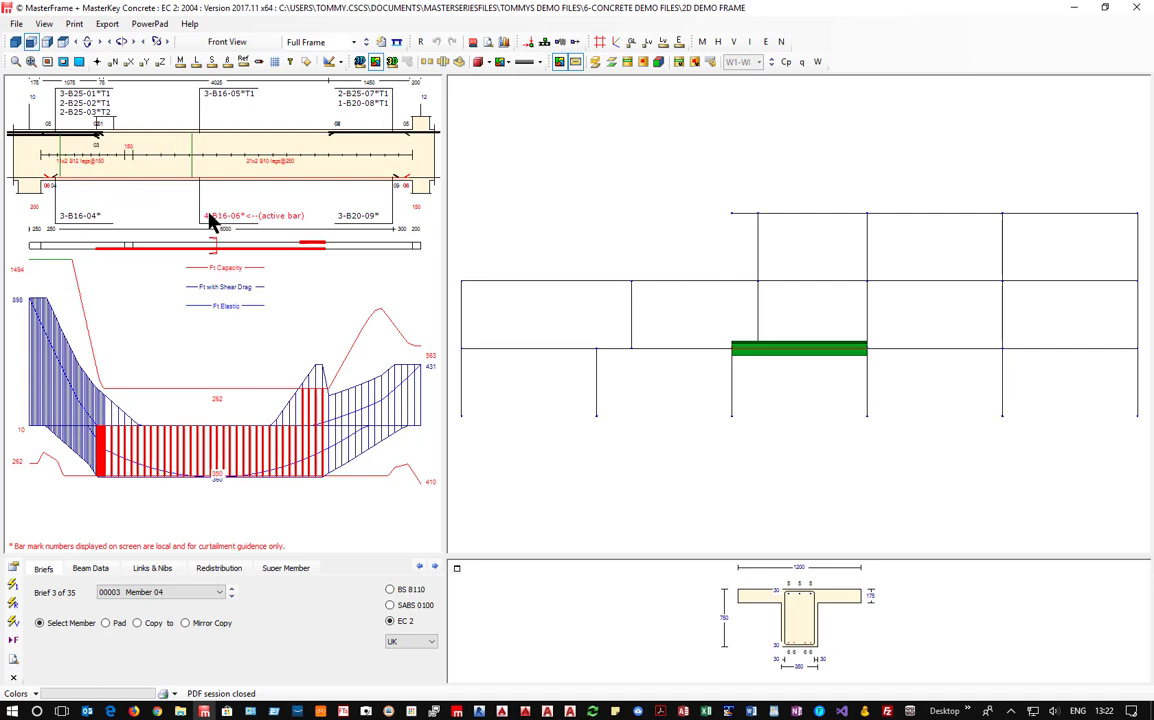
pyautogui.rightClick(206, 216)
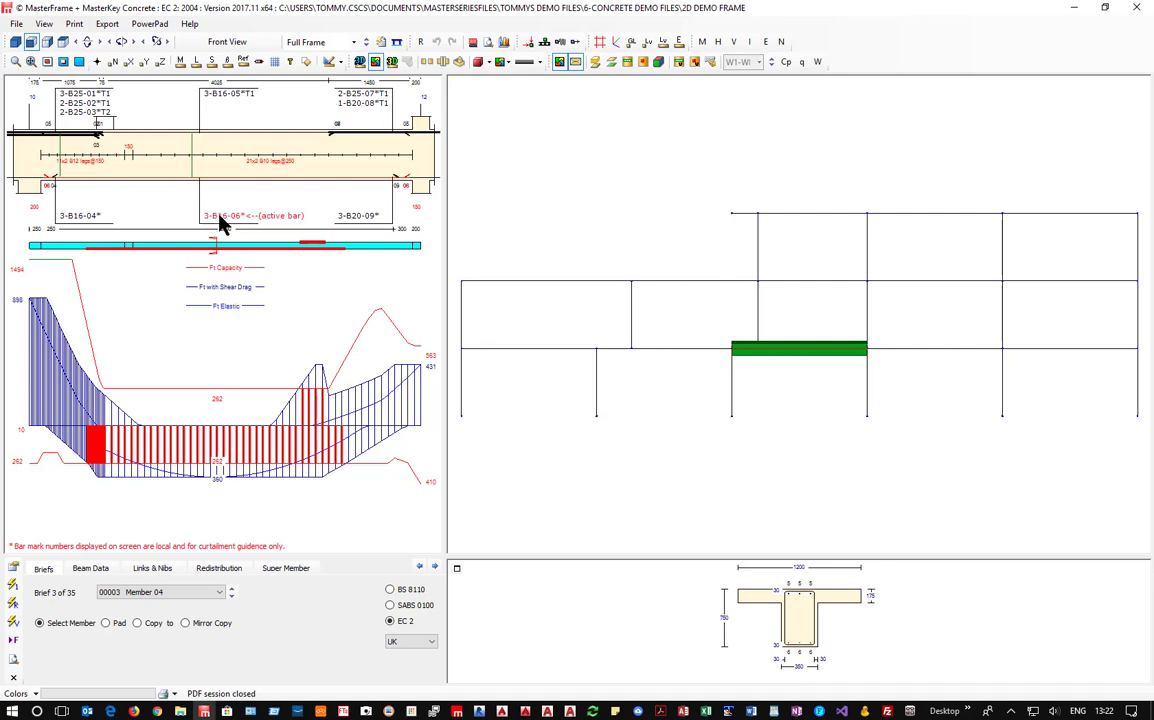
pyautogui.click(223, 215)
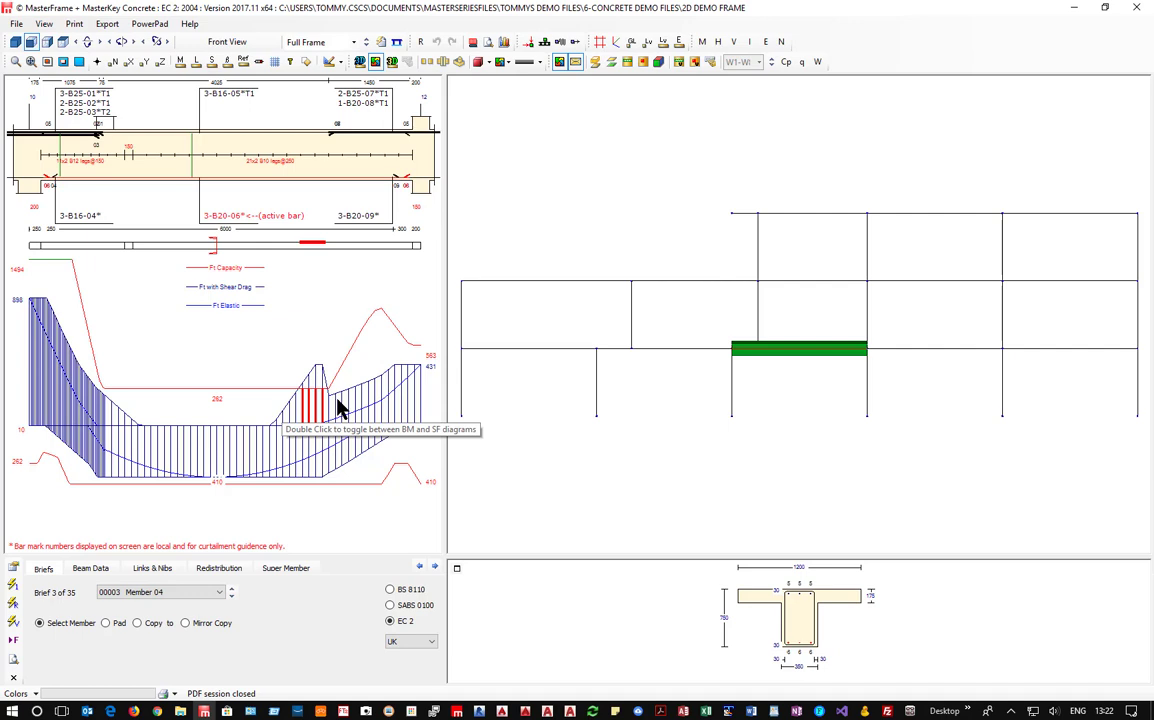
# Lengthen member 04's right-support 2-B25 top bars and change its top midspan bars to 3-B20 with offsets of 50 left and 250 right
pyautogui.click(352, 100)
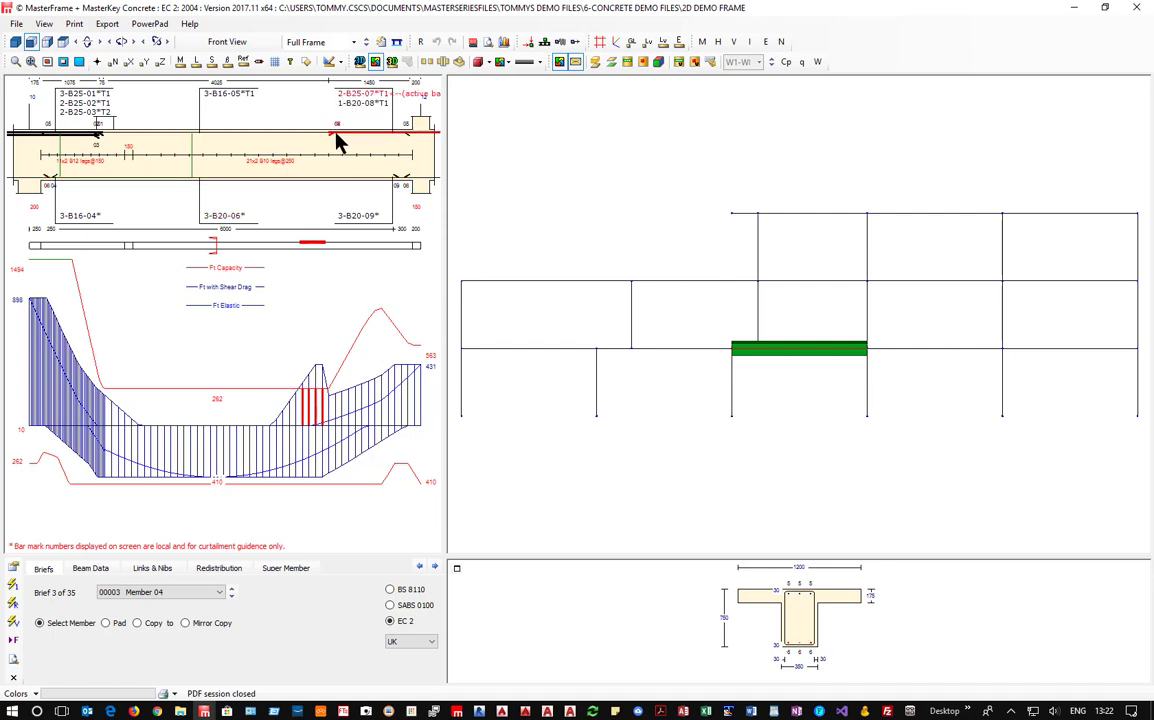
pyautogui.click(88, 568)
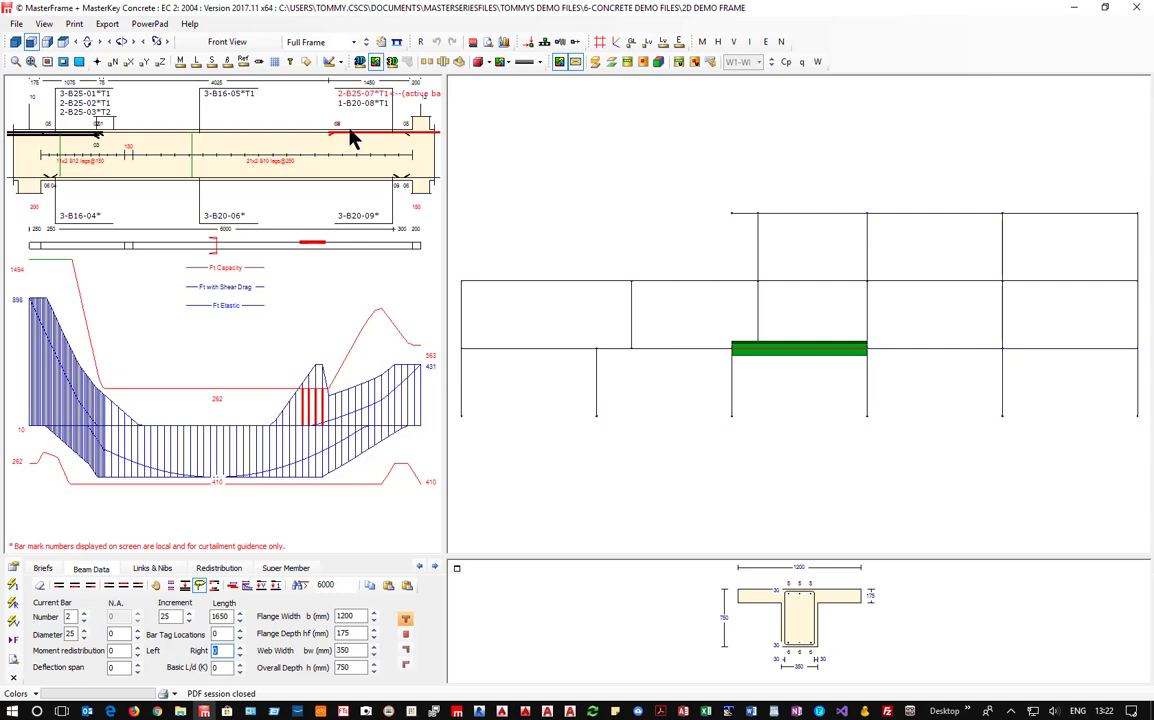
pyautogui.moveTo(348, 132); pyautogui.dragTo(301, 137)
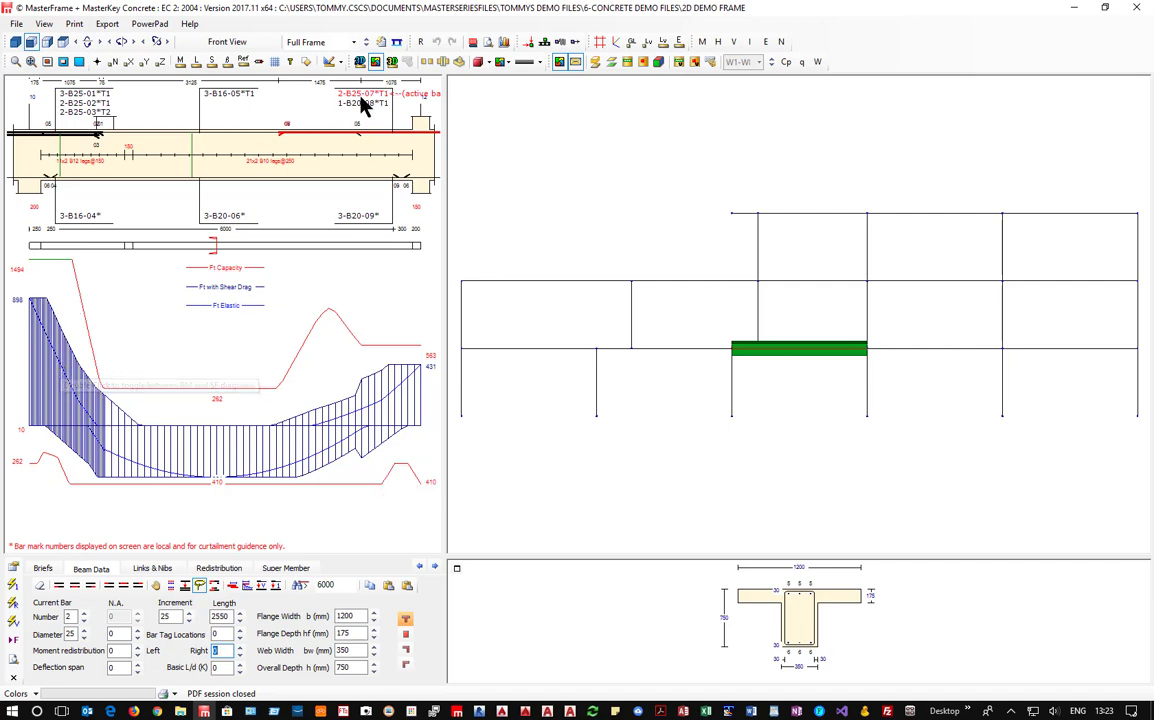
pyautogui.click(200, 98)
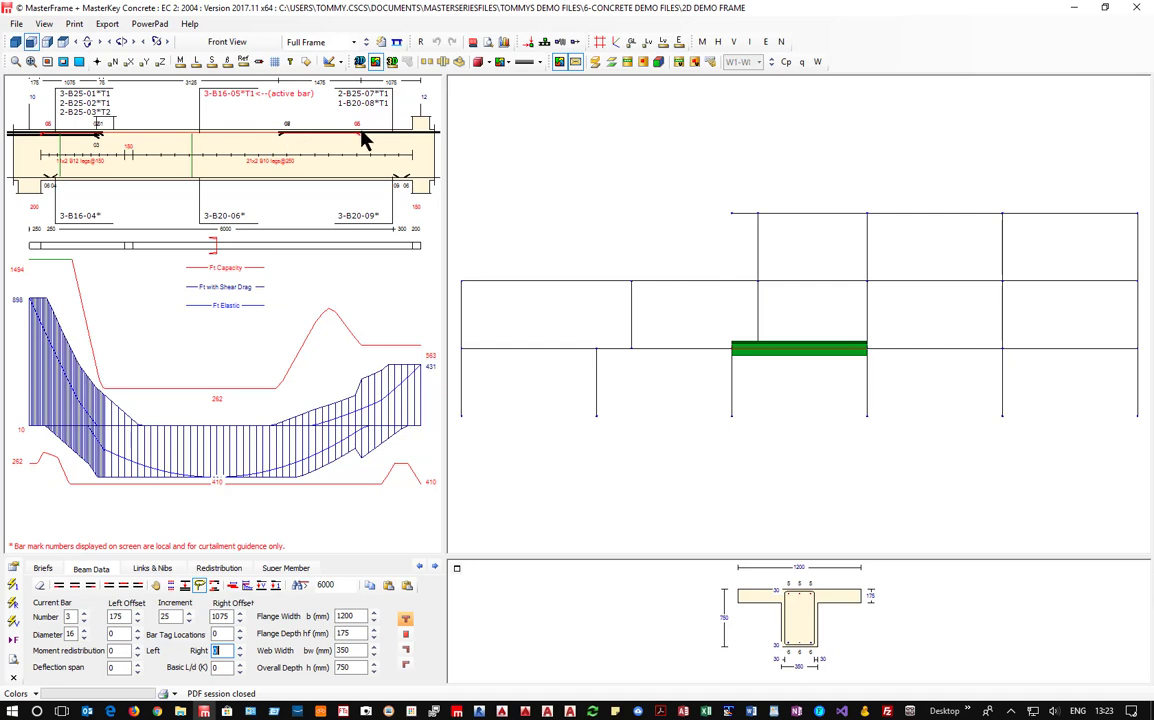
pyautogui.moveTo(356, 134); pyautogui.dragTo(369, 135)
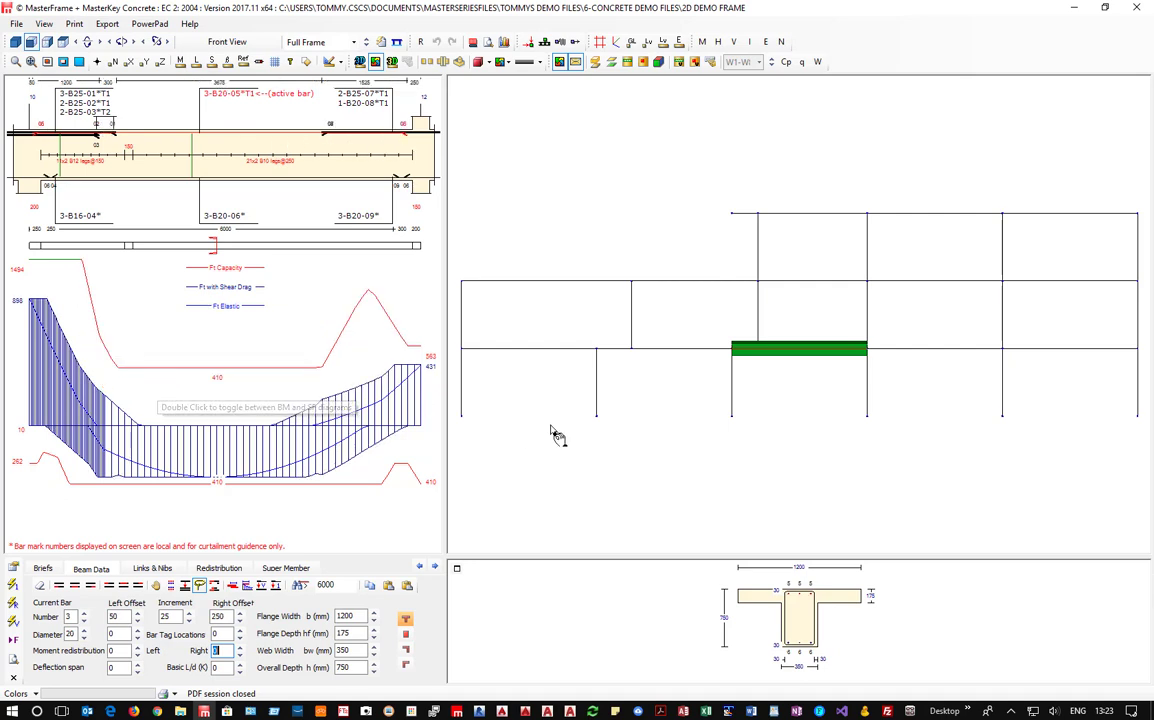
# Select the lowest-level beam immediately right of member 04 and set its right-end moment redistribution to 30
pyautogui.click(925, 351)
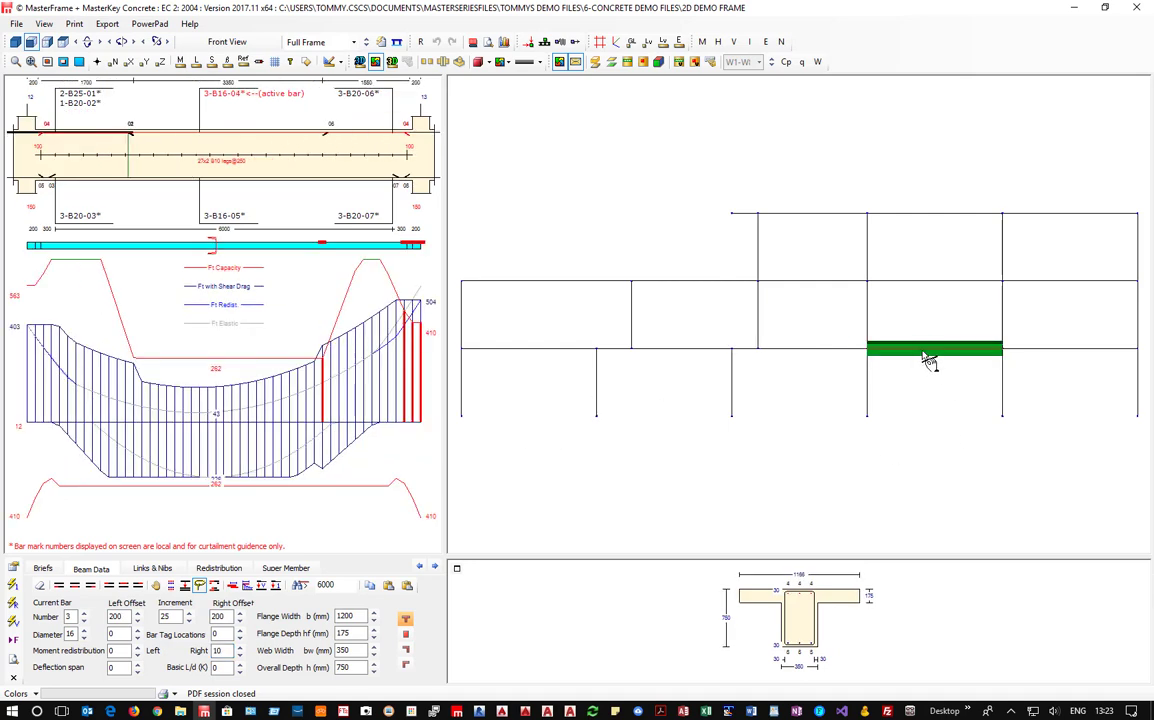
pyautogui.click(360, 101)
pyautogui.rightClick(359, 95)
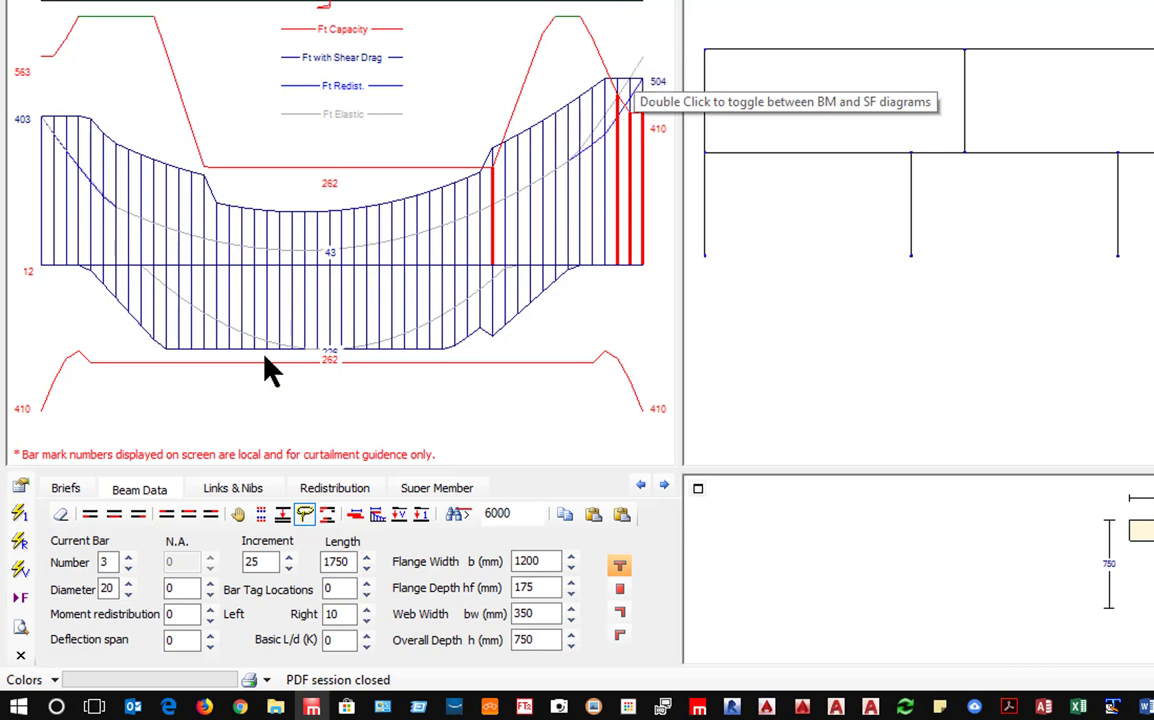
pyautogui.doubleClick(332, 614)
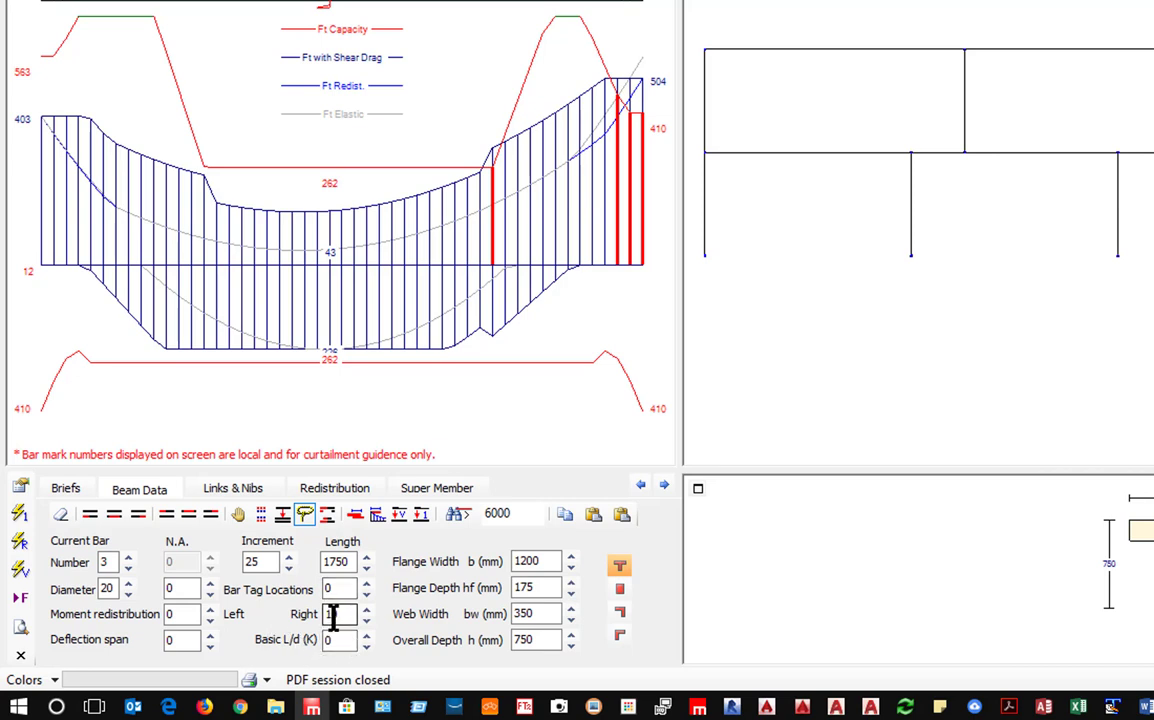
pyautogui.click(365, 612)
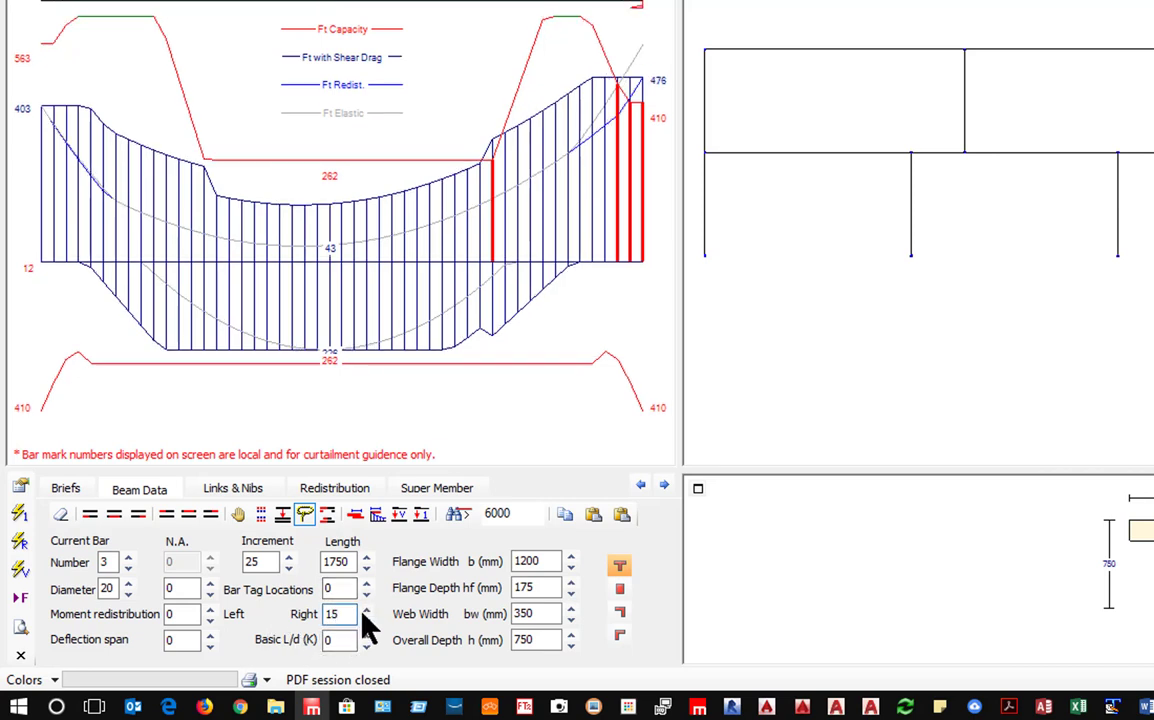
pyautogui.click(365, 610)
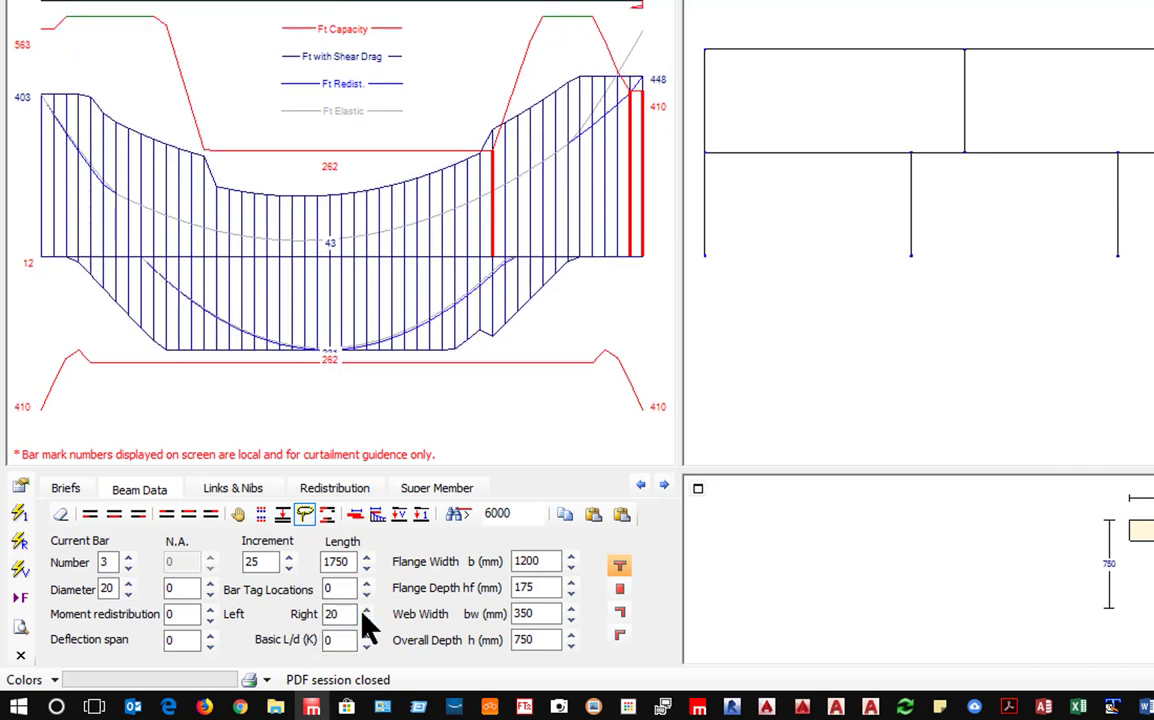
pyautogui.click(365, 610)
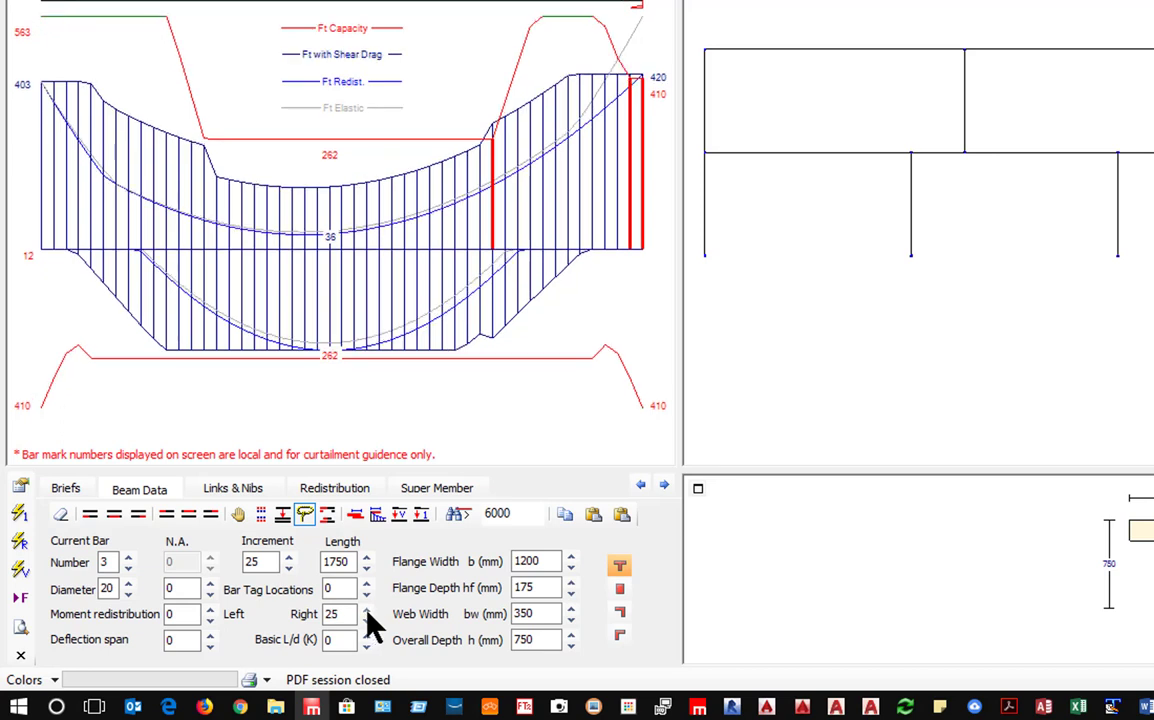
pyautogui.click(365, 610)
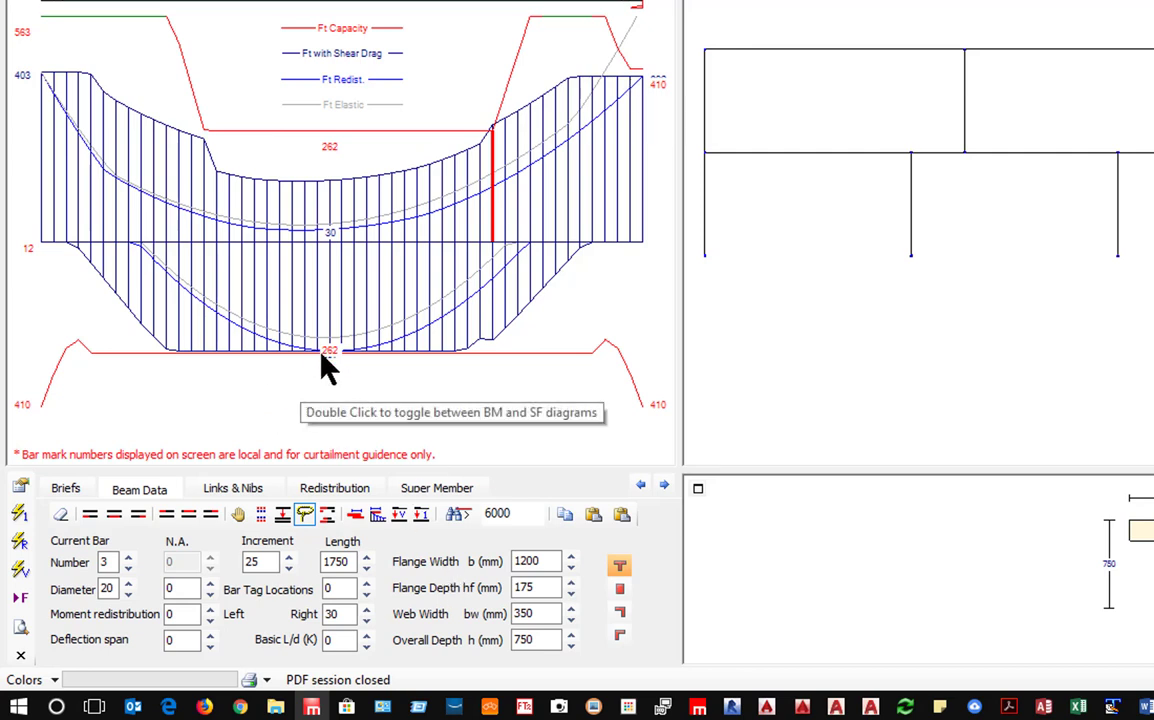
# Try 20 mm diameter for this beam's bottom midspan bars, and return them to 3-B16
pyautogui.click(323, 4)
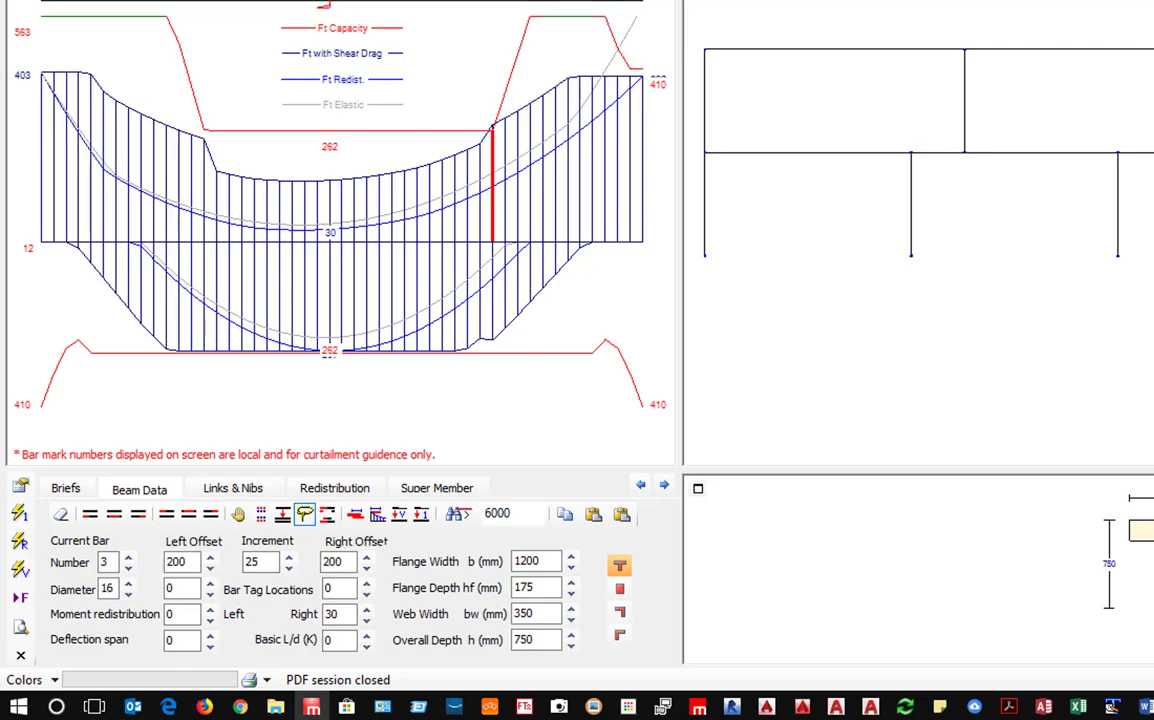
pyautogui.click(316, 2)
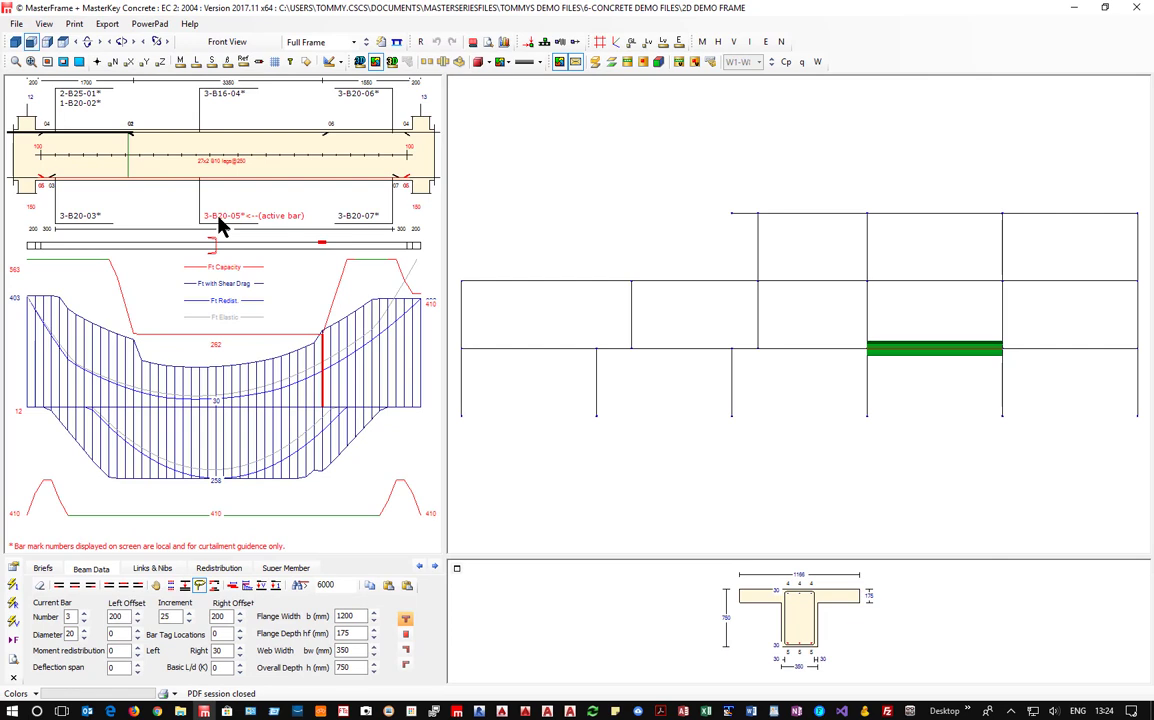
pyautogui.rightClick(218, 216)
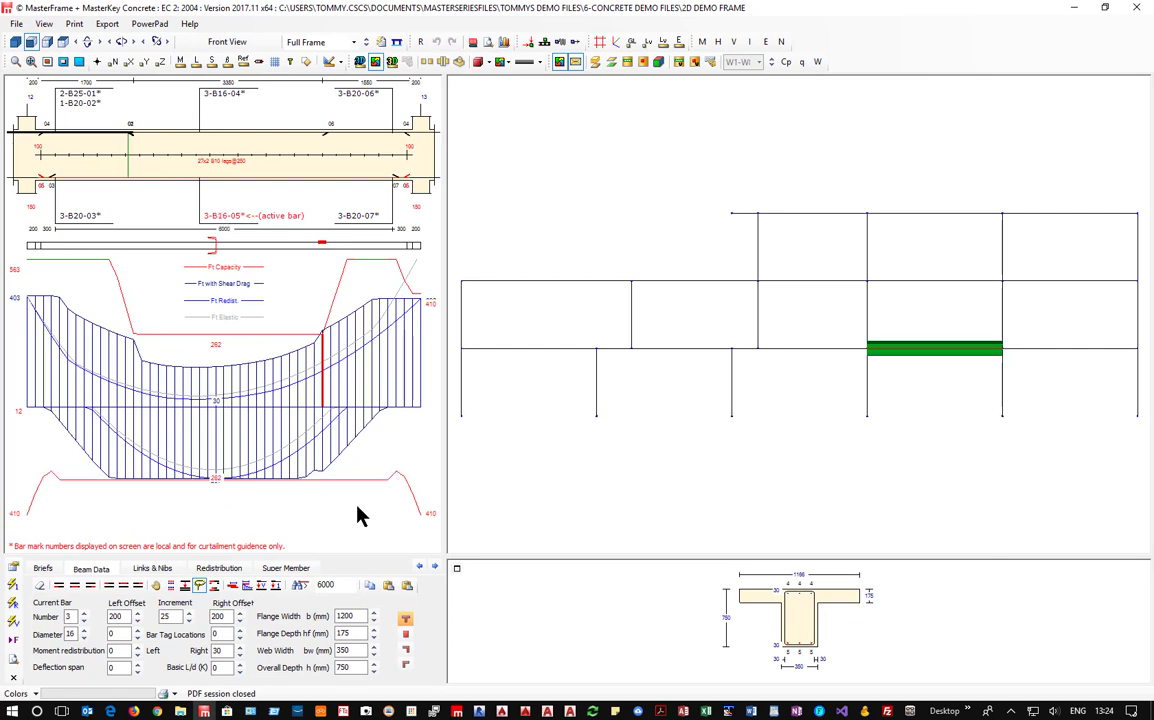
# Extend this beam's right-support 3-B20 top bars to a length of 2175
pyautogui.click(354, 97)
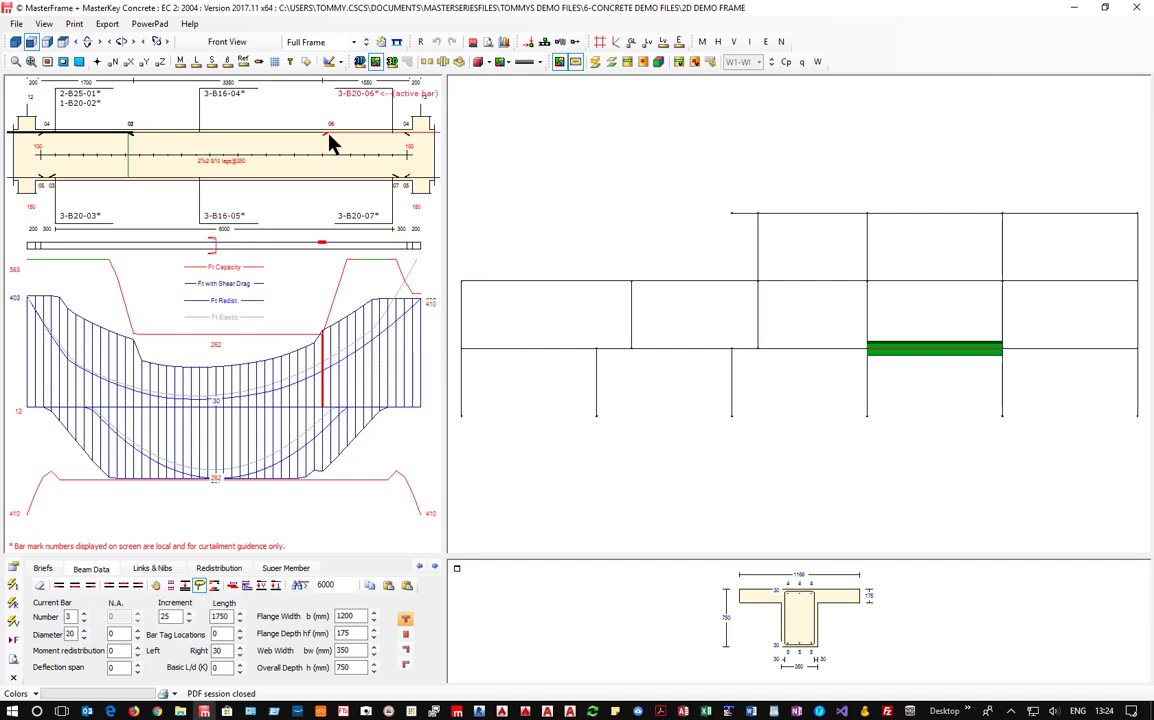
pyautogui.click(305, 135)
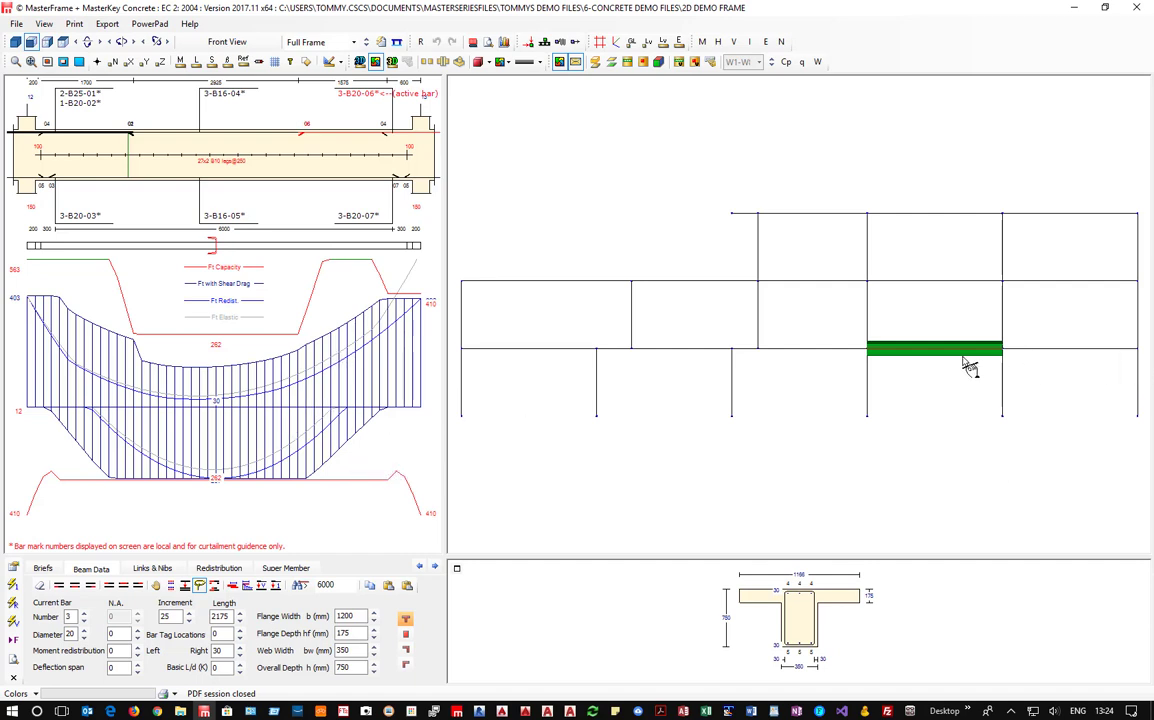
# Select the rightmost lowest-level beam and set its left-end moment redistribution to 30
pyautogui.click(1069, 352)
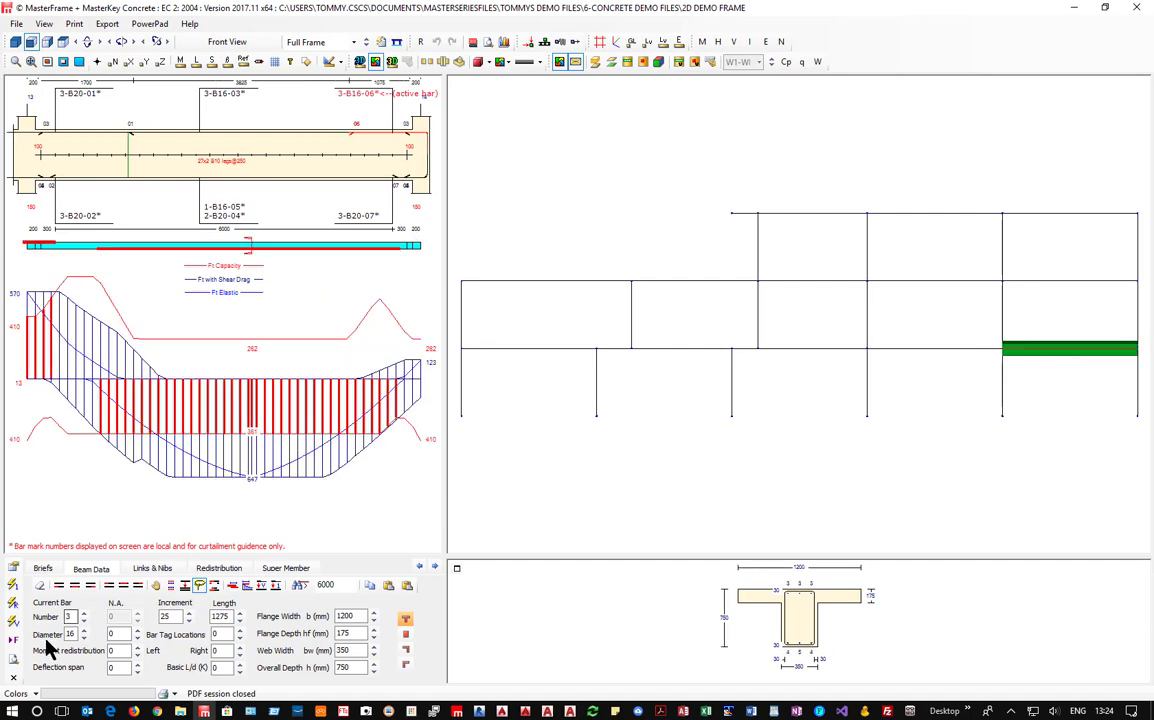
pyautogui.click(136, 648)
pyautogui.click(136, 648)
pyautogui.click(136, 648)
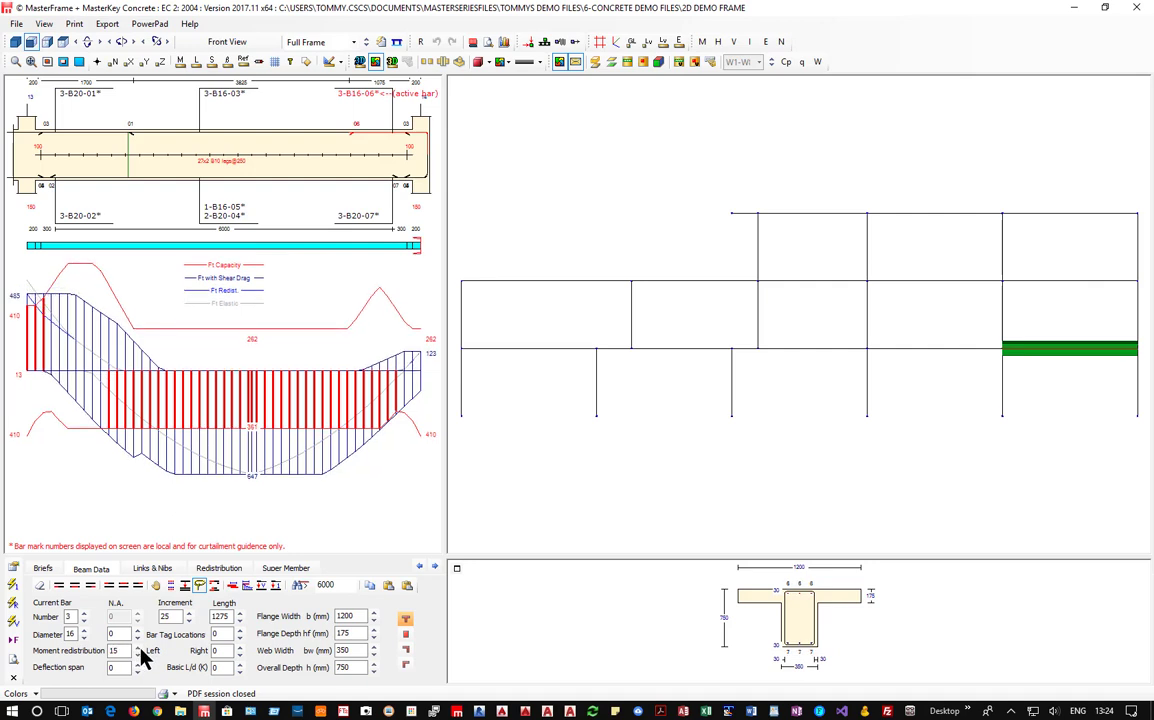
pyautogui.click(137, 647)
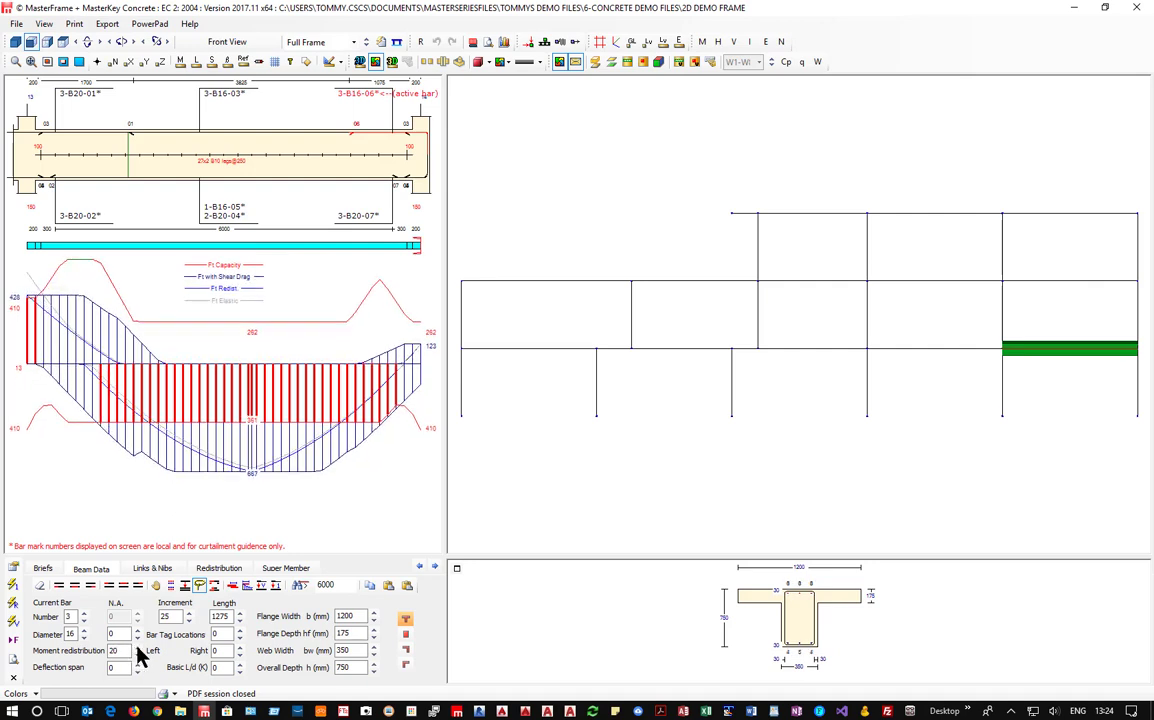
pyautogui.click(137, 647)
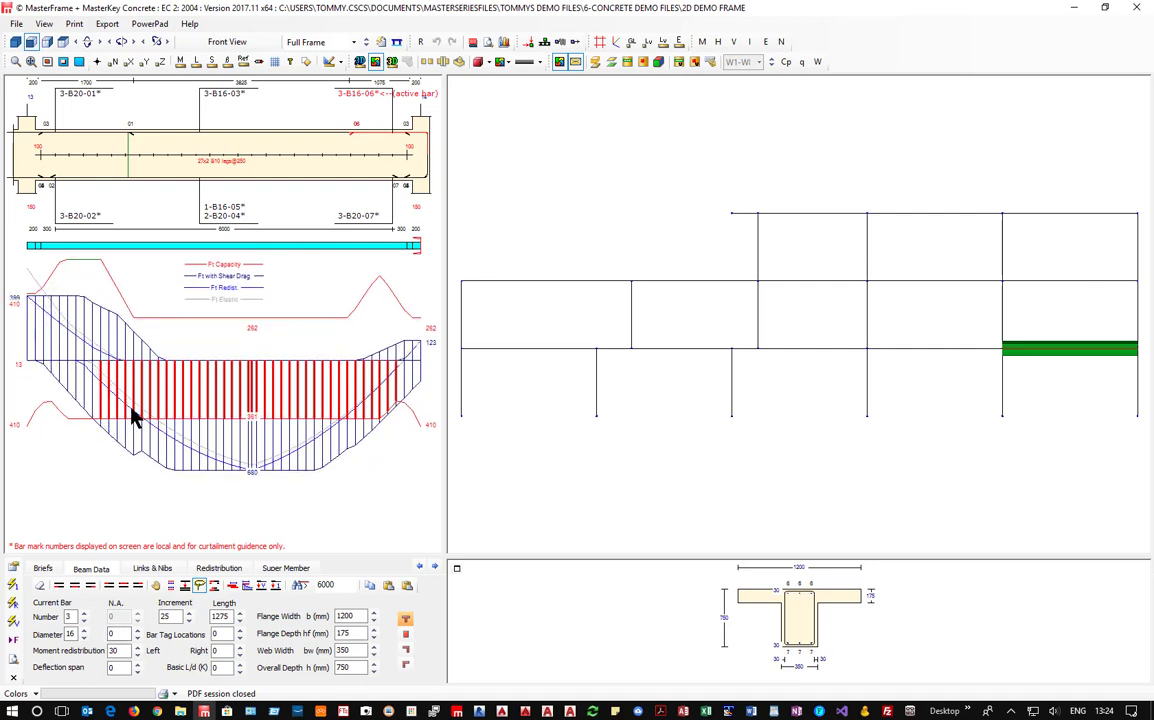
# Change the rightmost beam's bottom midspan 2-B20 bars to 3-B25 and remove the single B16 bar beside them
pyautogui.click(213, 218)
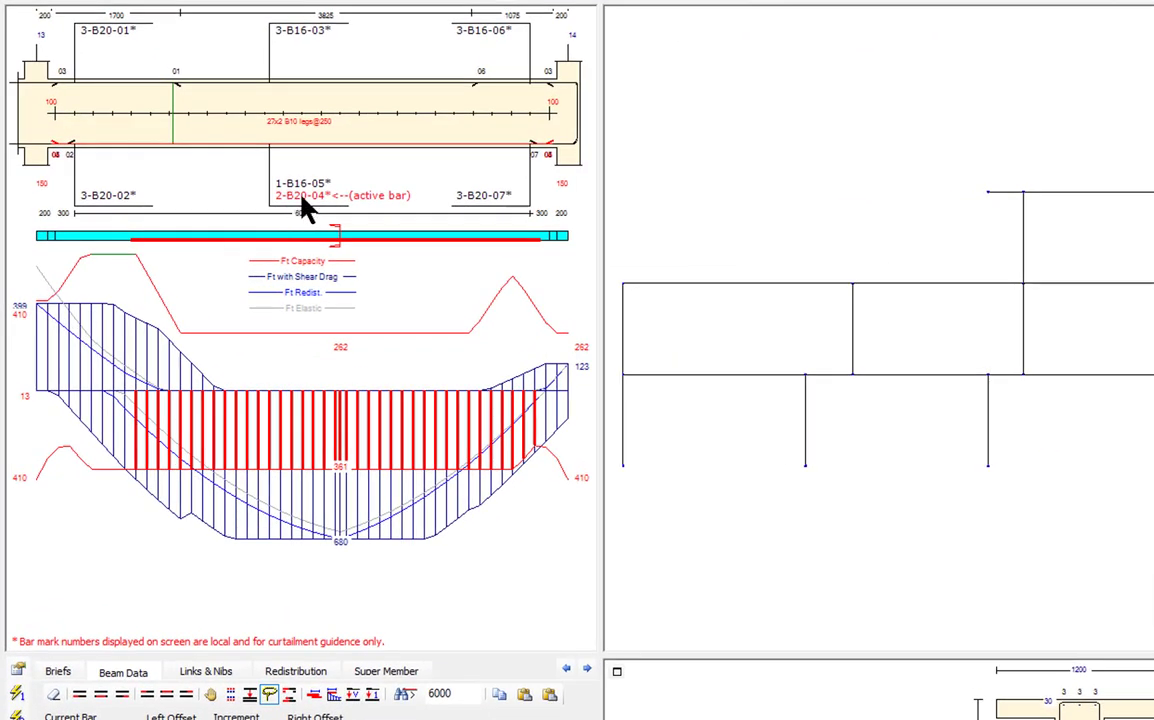
pyautogui.click(301, 195)
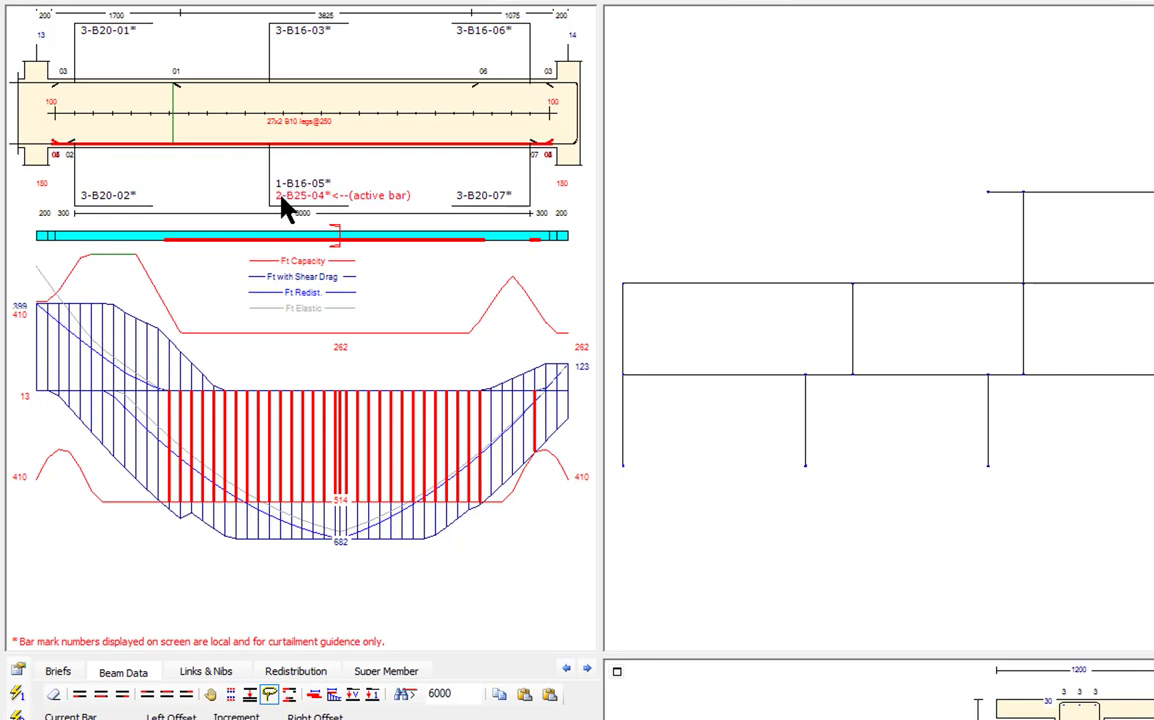
pyautogui.click(278, 195)
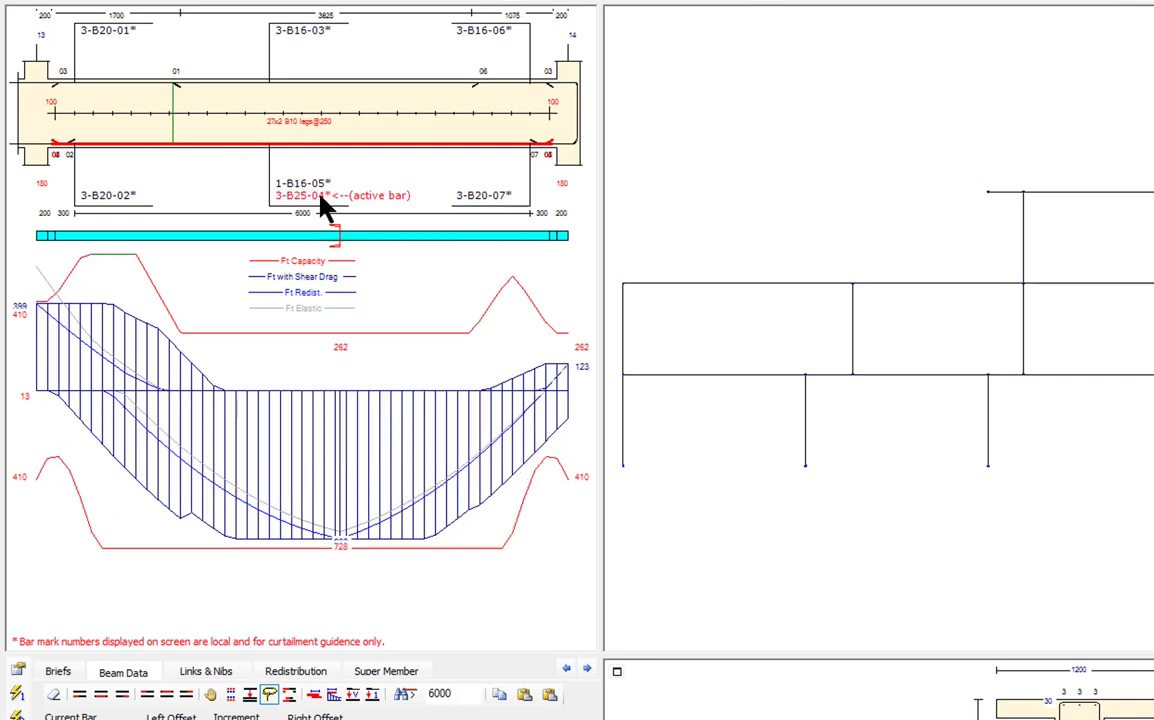
pyautogui.click(279, 186)
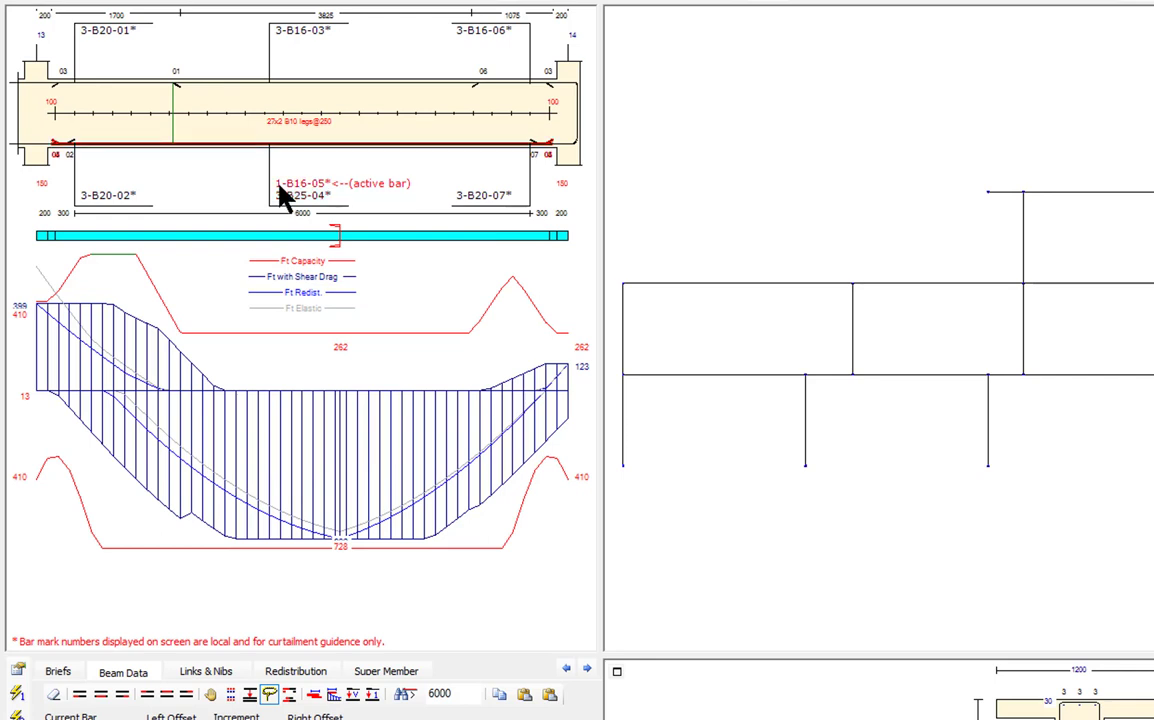
pyautogui.rightClick(276, 182)
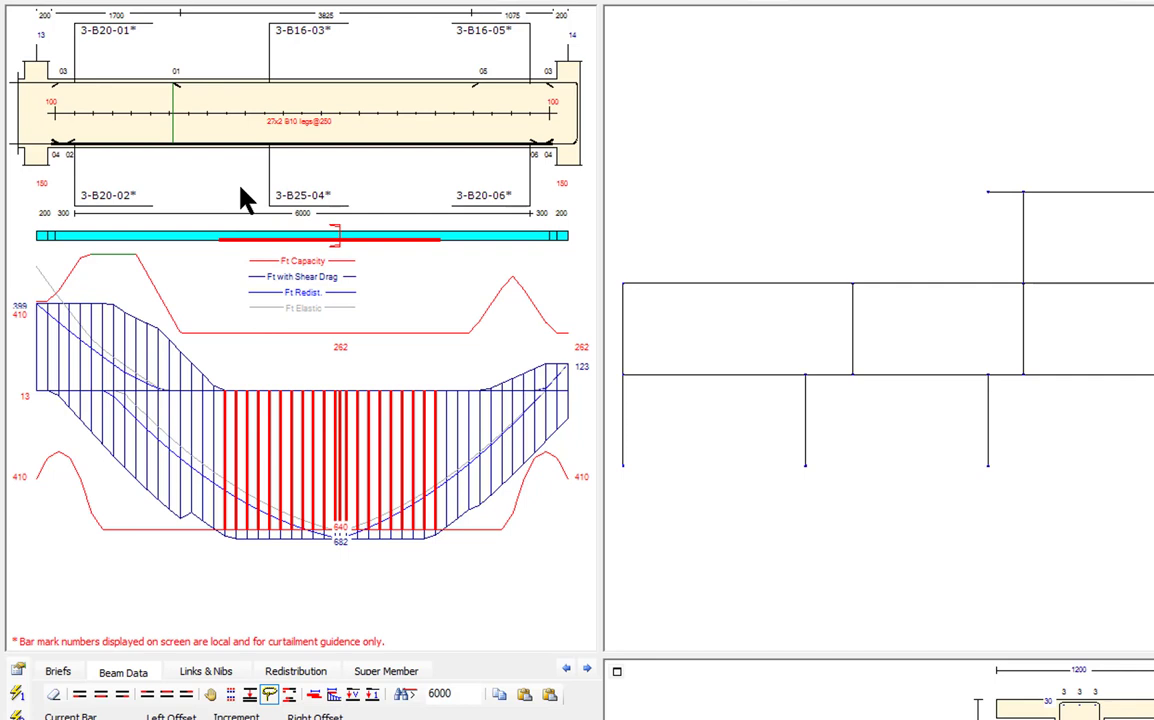
# Add a second set of 3-B25 bars to the bottom midspan reinforcement and arrange the two sets in separate layers B1 and B2
pyautogui.click(100, 694)
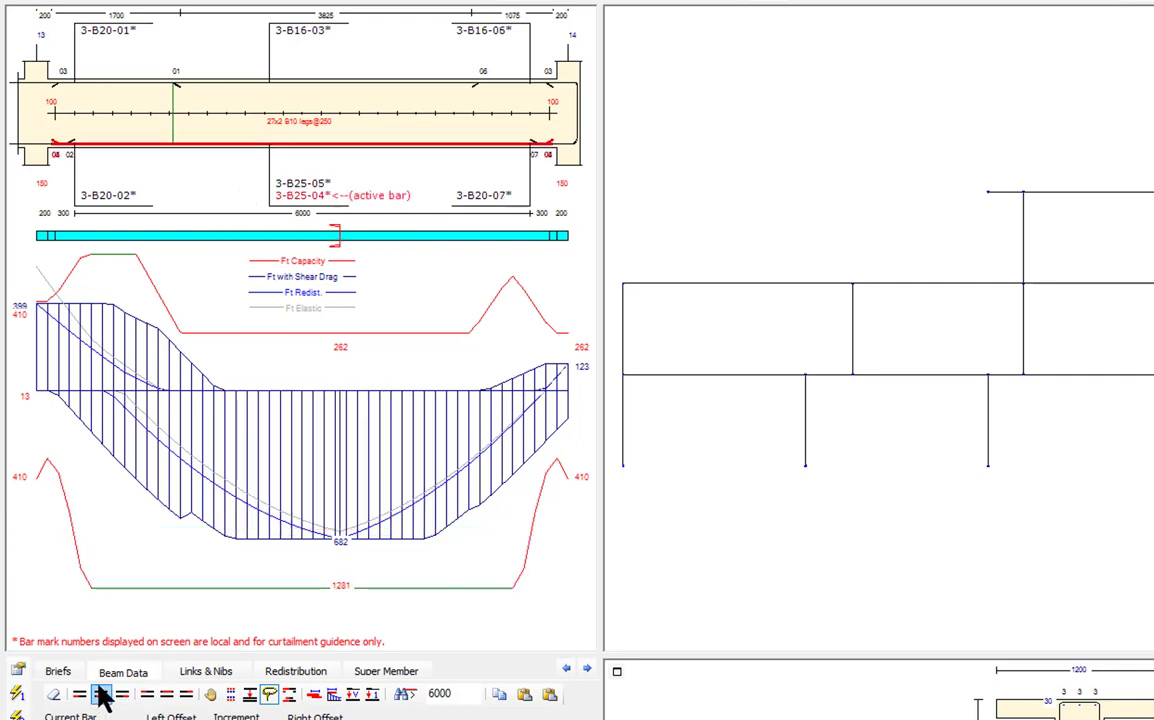
pyautogui.click(298, 184)
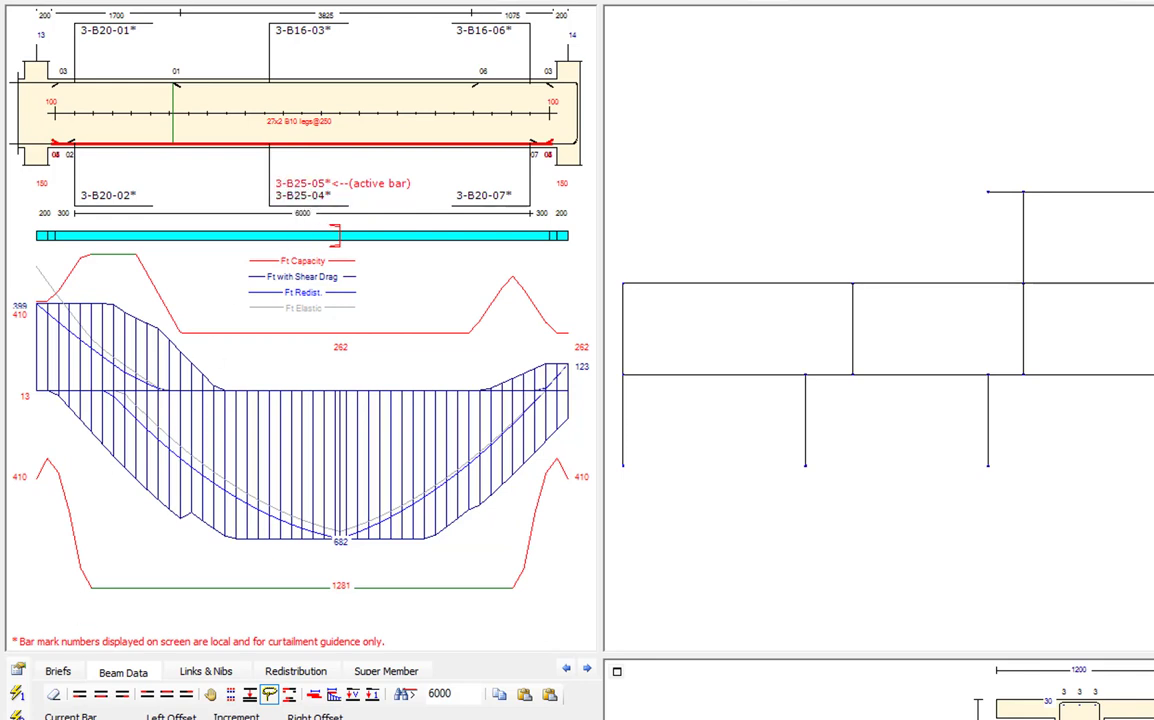
pyautogui.click(231, 695)
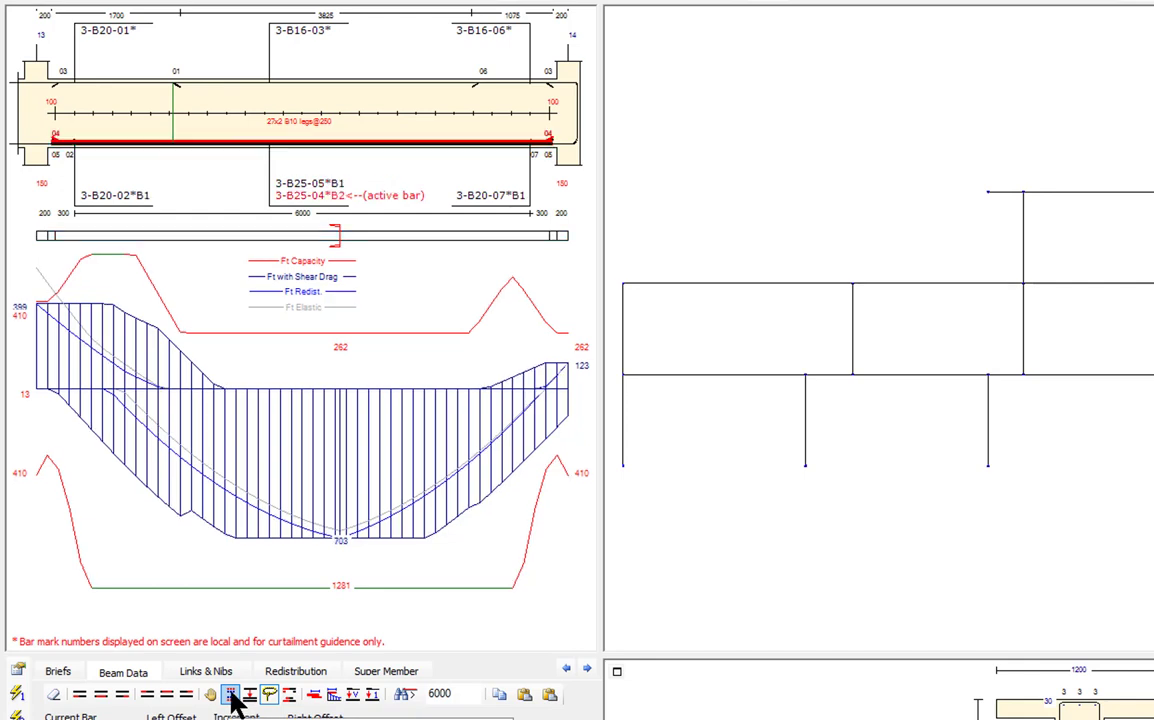
# Reduce the bottom midspan B2 layer to 16 mm bars, try different bar numbers and settle on 2-B16
pyautogui.rightClick(298, 196)
pyautogui.rightClick(298, 196)
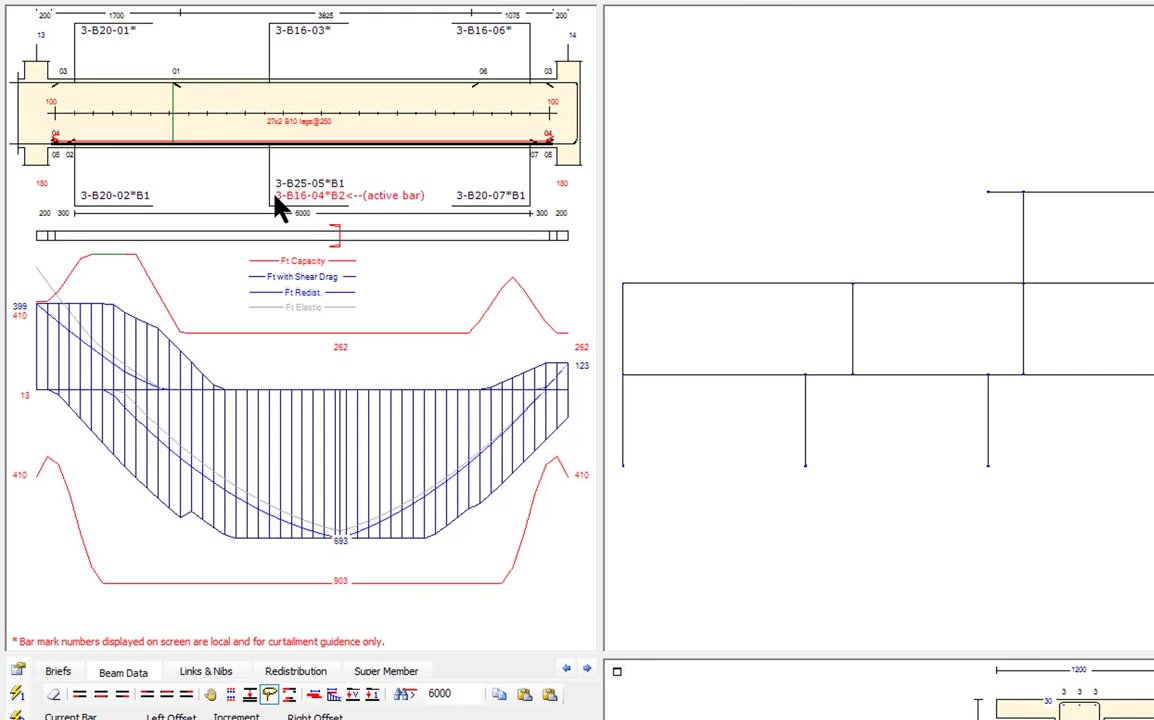
pyautogui.rightClick(278, 194)
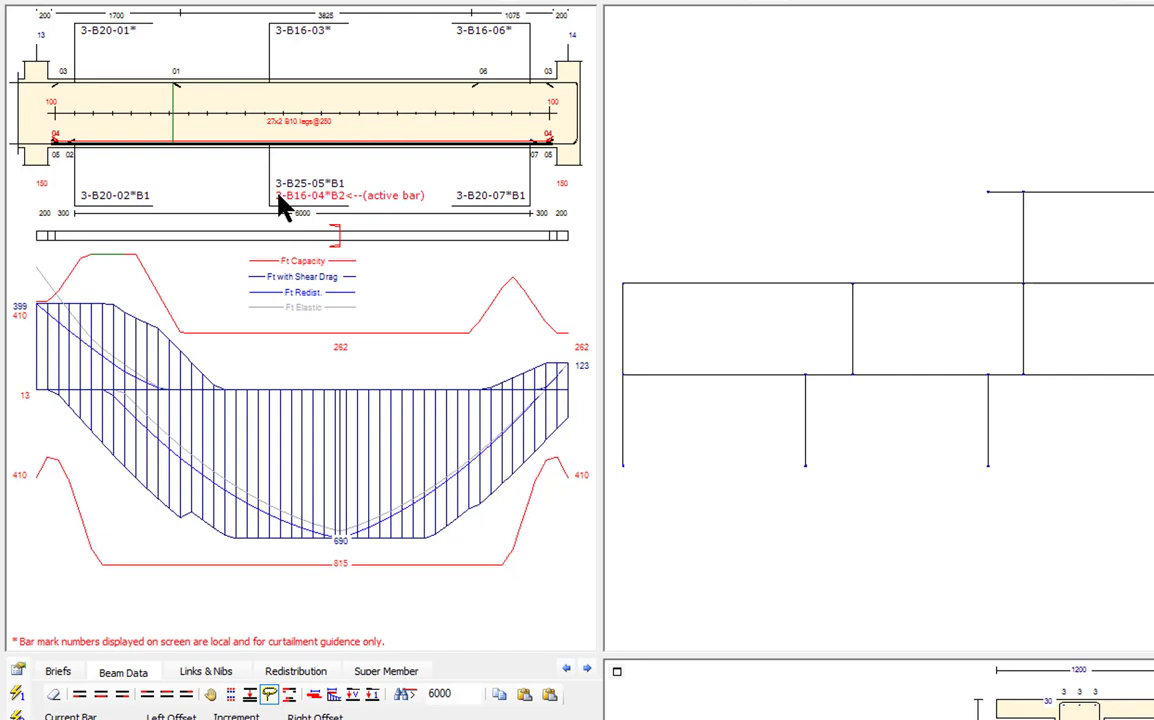
pyautogui.rightClick(279, 197)
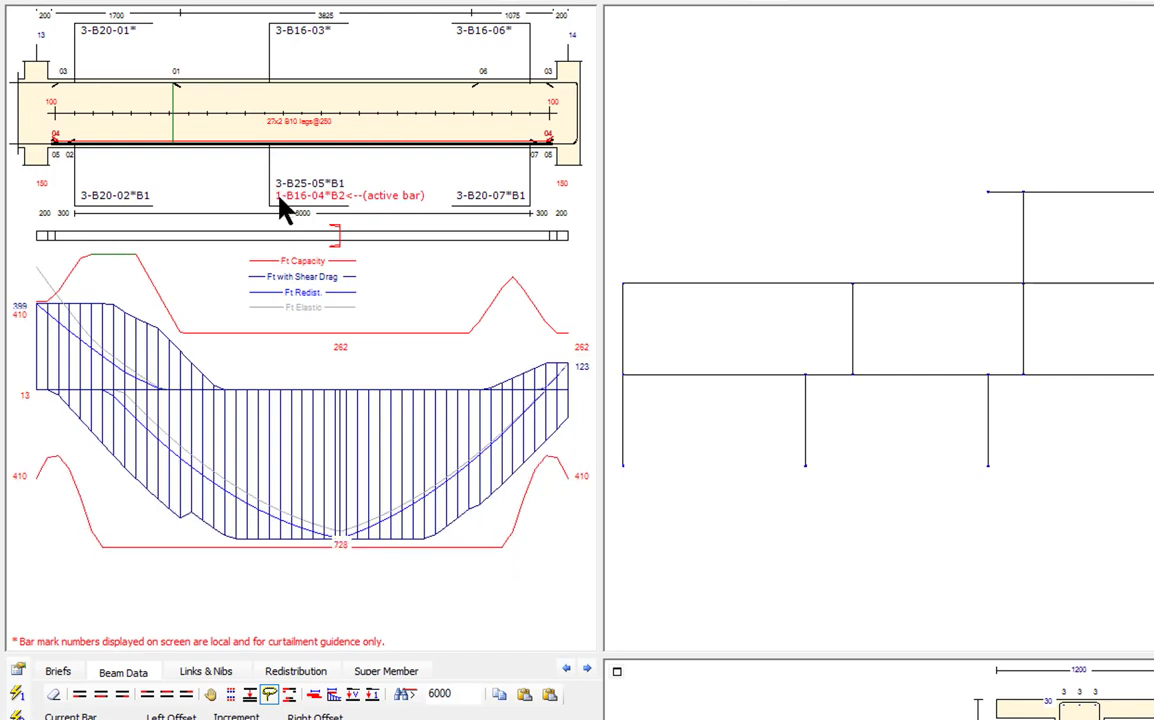
pyautogui.click(280, 197)
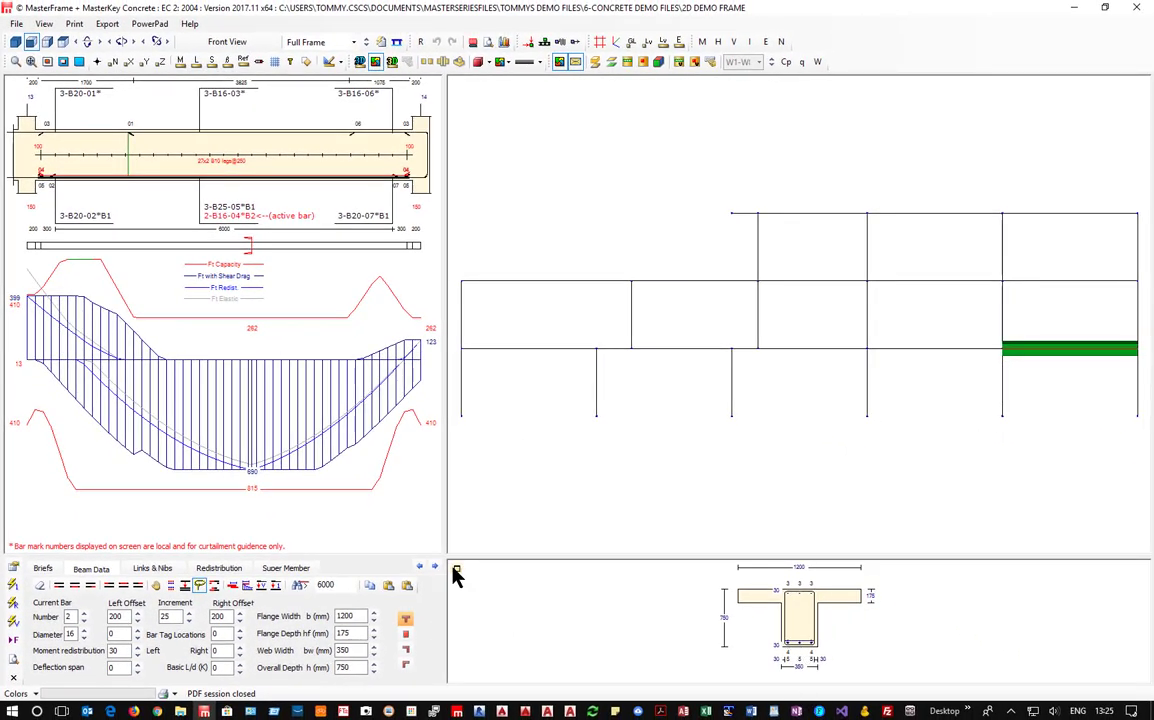
# Enlarge the cross-section view to examine the bar layers, and select the middle-level beam in the second bay from the right
pyautogui.click(457, 570)
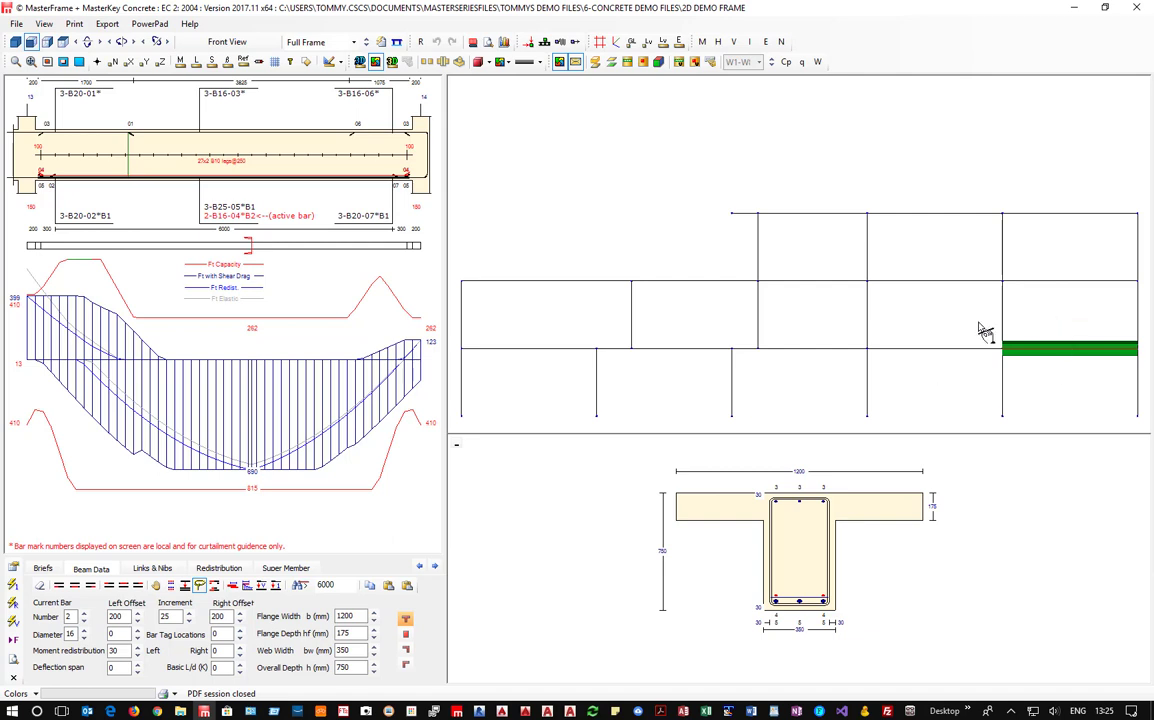
pyautogui.click(907, 283)
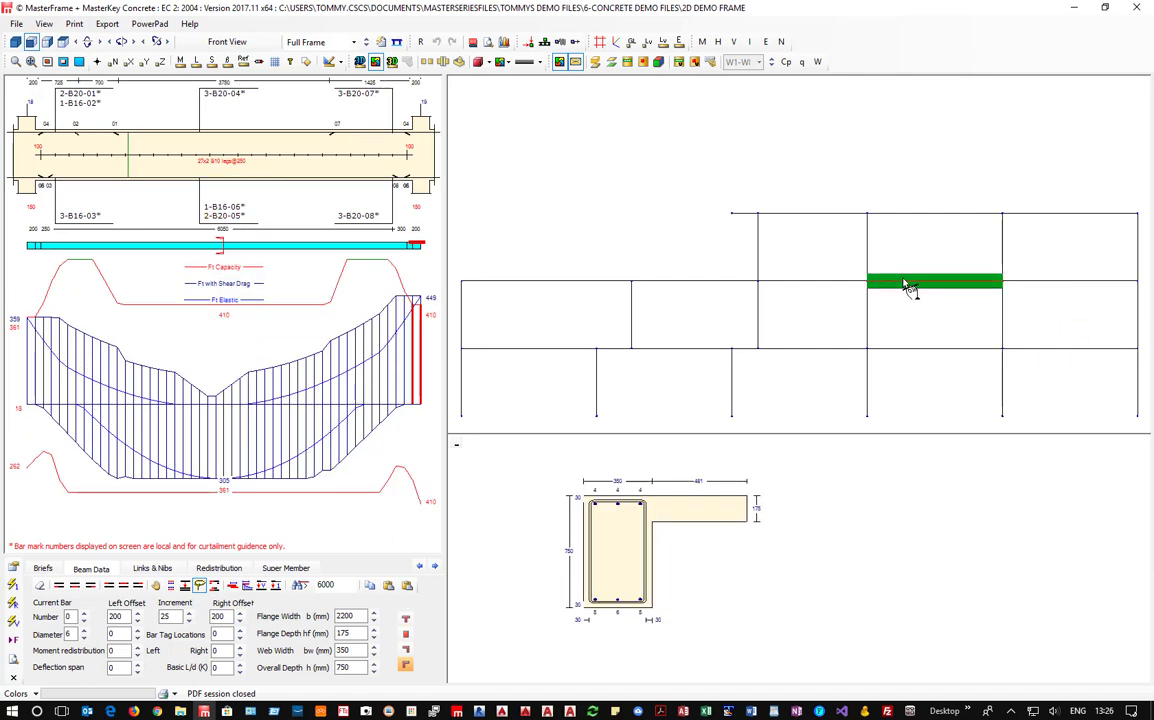
# Compare the moment capacity diagrams of several beams on the lower and middle levels, including the rightmost middle-level beam
pyautogui.click(1050, 285)
pyautogui.click(927, 351)
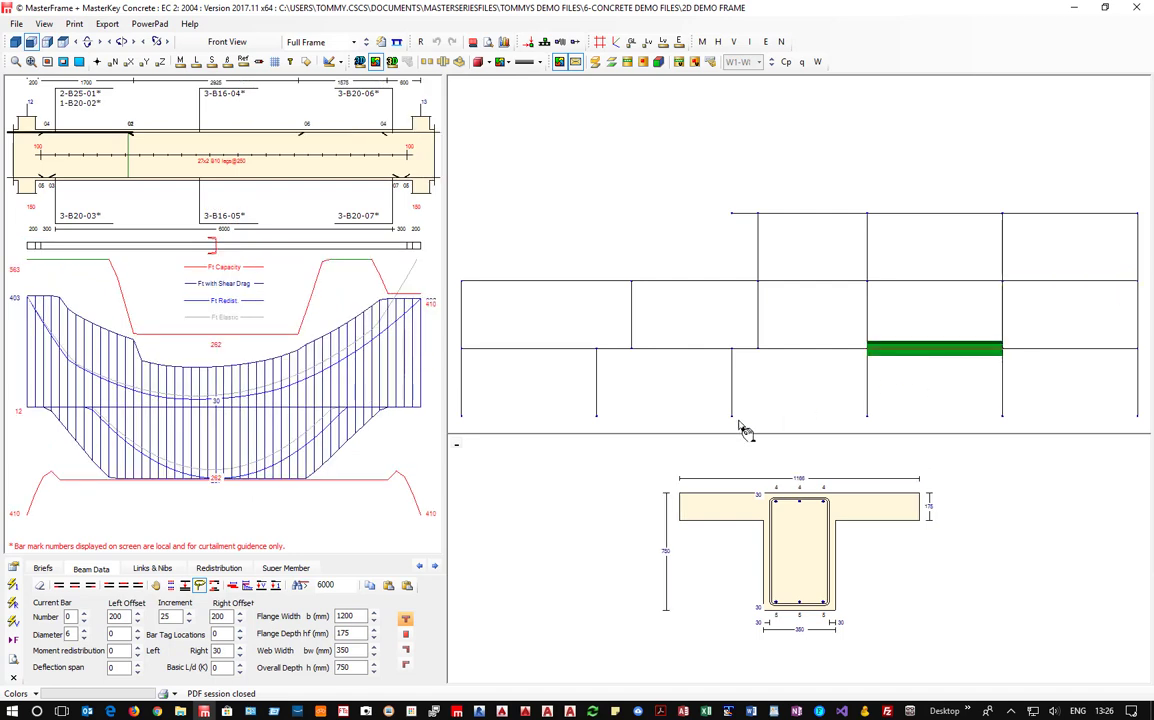
pyautogui.click(545, 349)
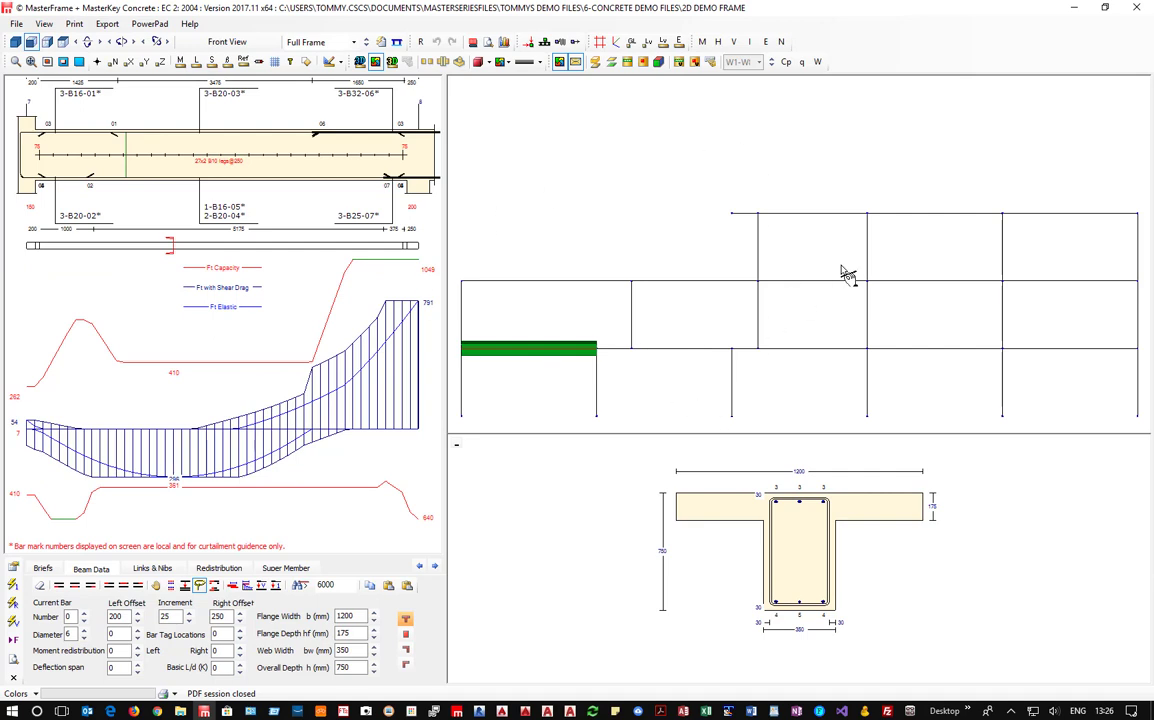
pyautogui.click(813, 285)
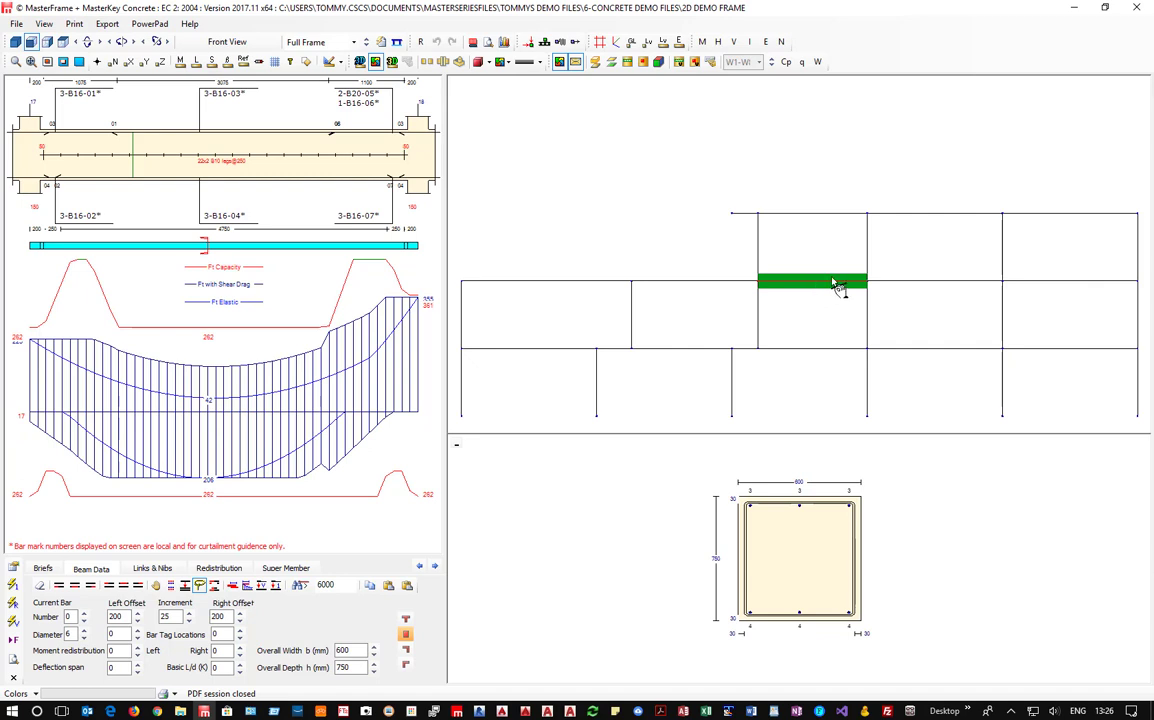
pyautogui.click(910, 283)
pyautogui.click(1043, 282)
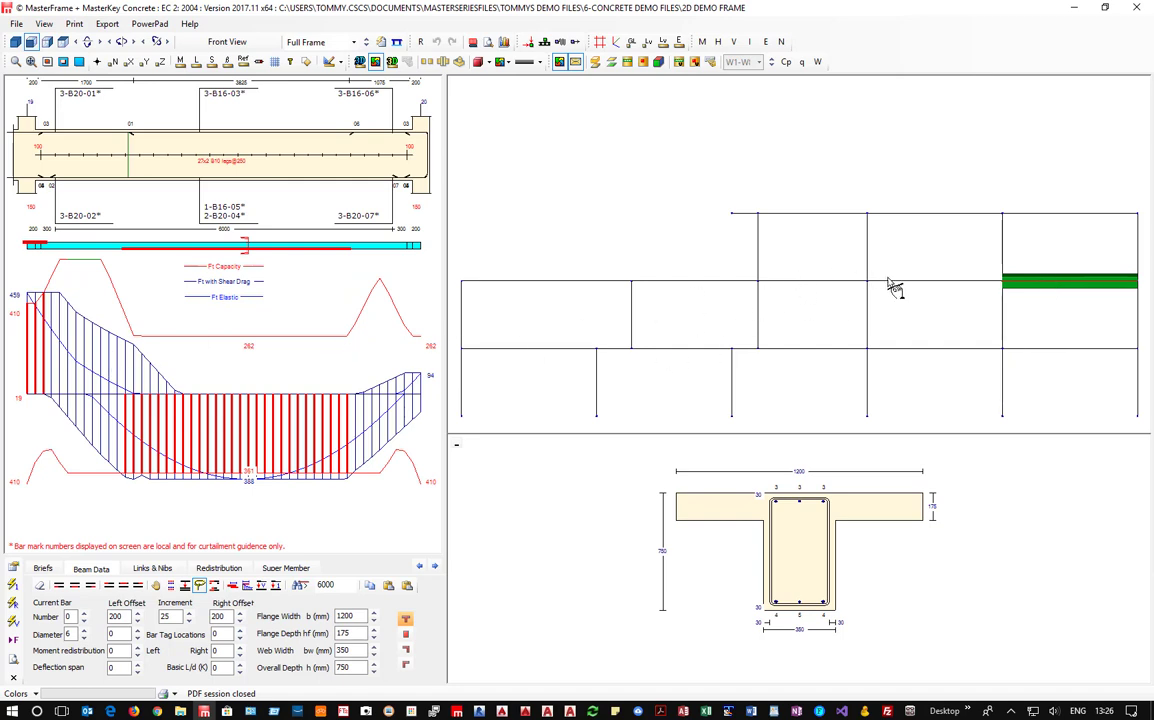
# Change the right support's top bars to 3-B25 in the middle-level beam of the second bay from the right
pyautogui.click(943, 284)
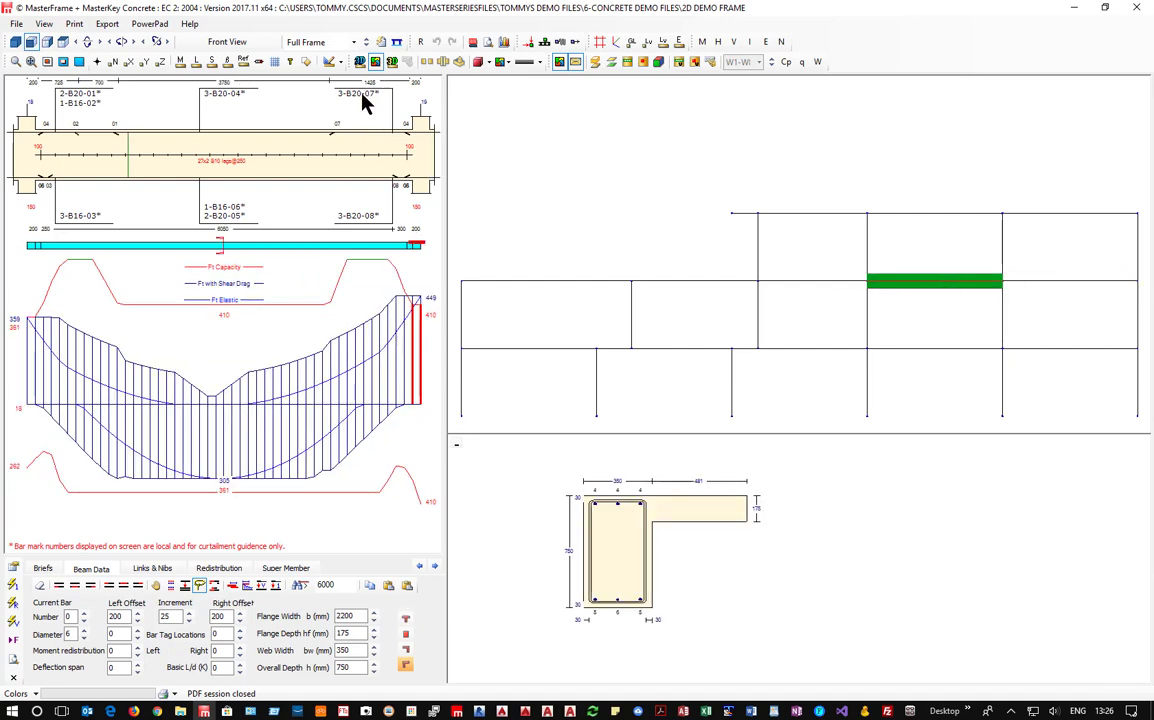
pyautogui.click(358, 95)
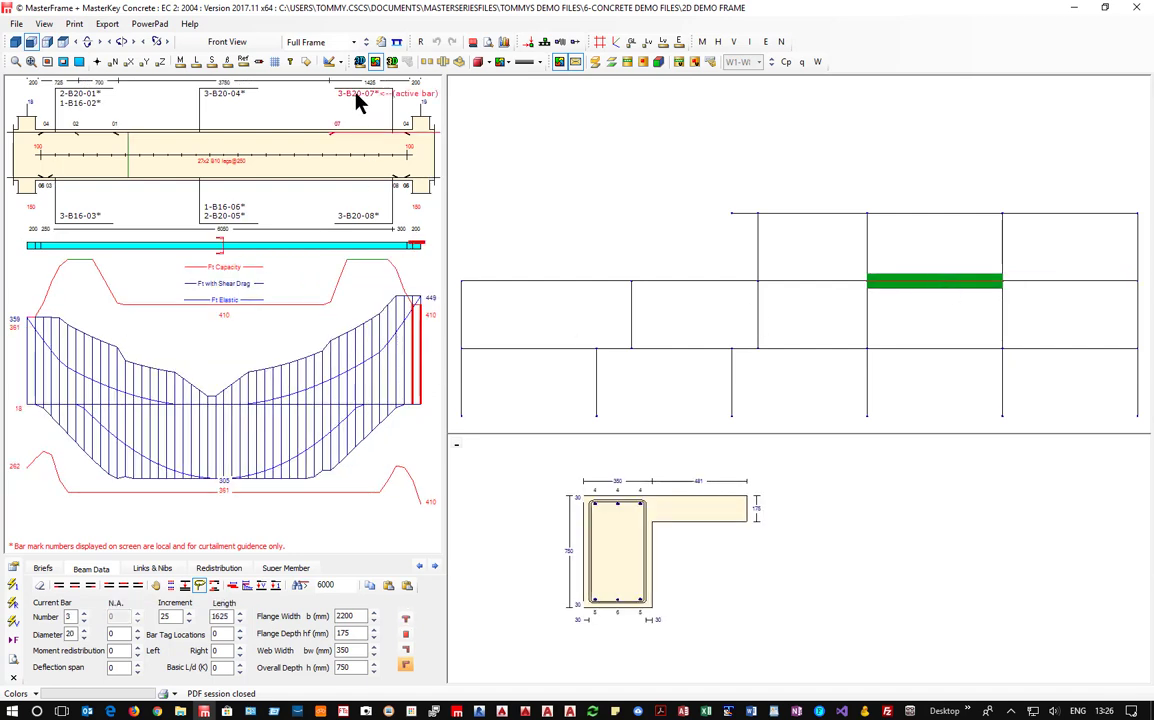
pyautogui.click(355, 93)
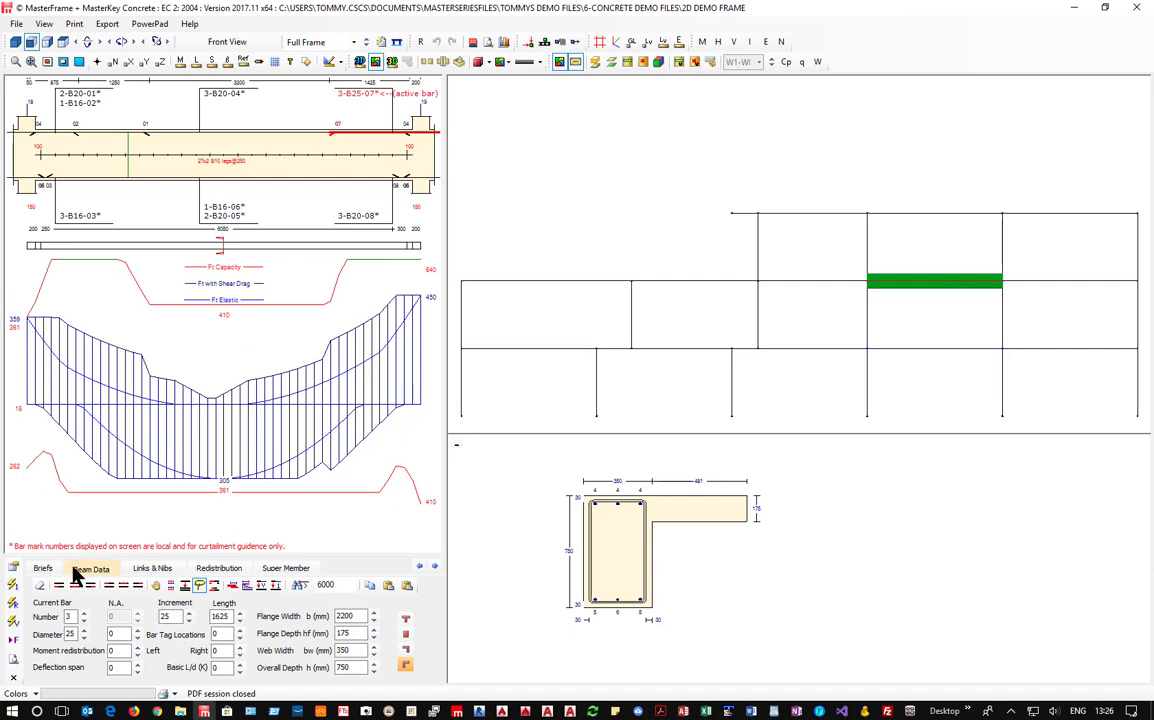
# Copy this beam's bars and links to the rightmost middle-level beam and return to member selection mode
pyautogui.click(43, 568)
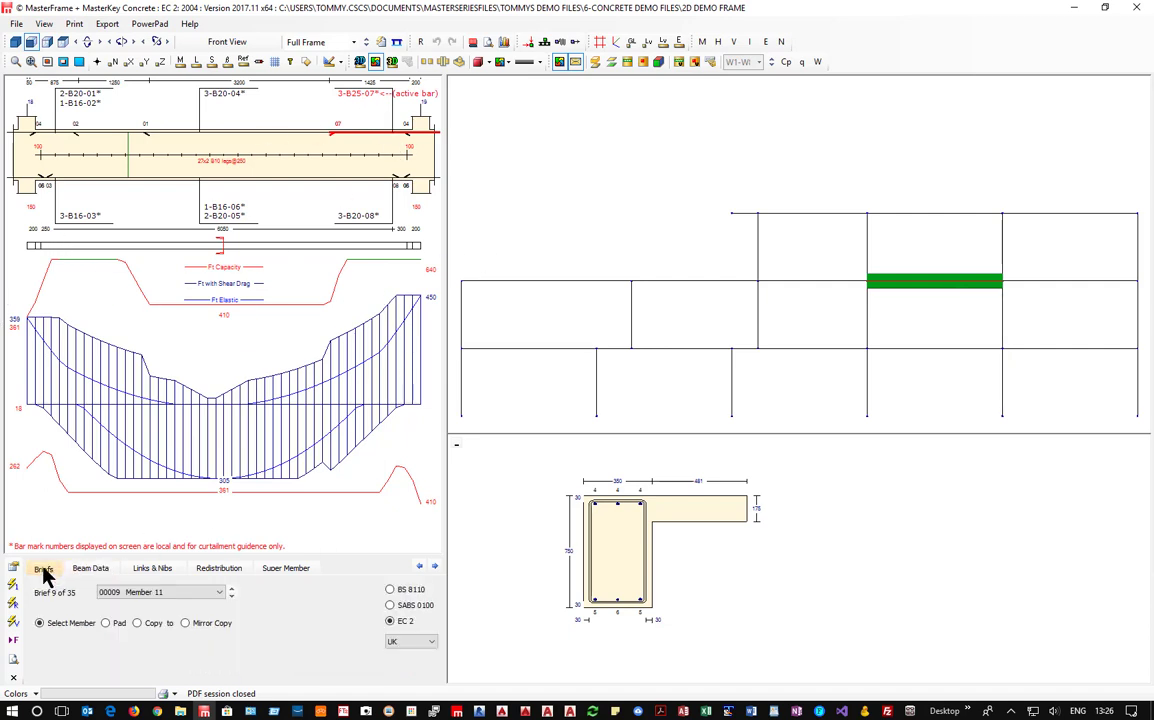
pyautogui.click(150, 625)
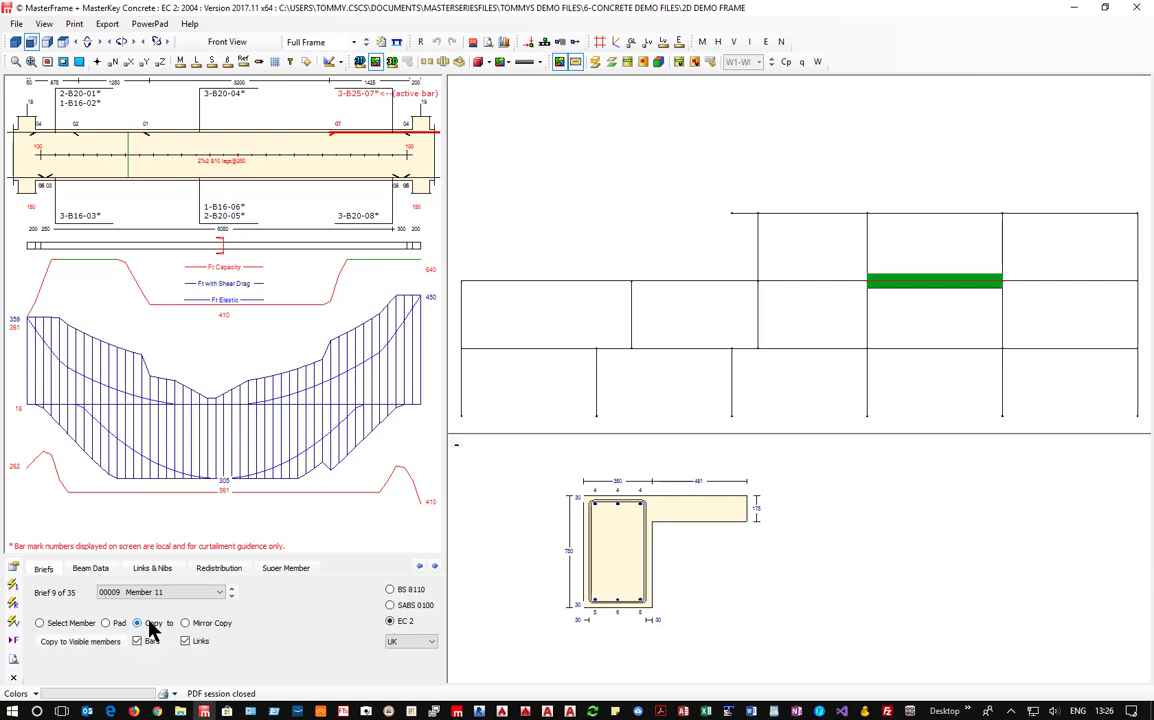
pyautogui.click(1080, 283)
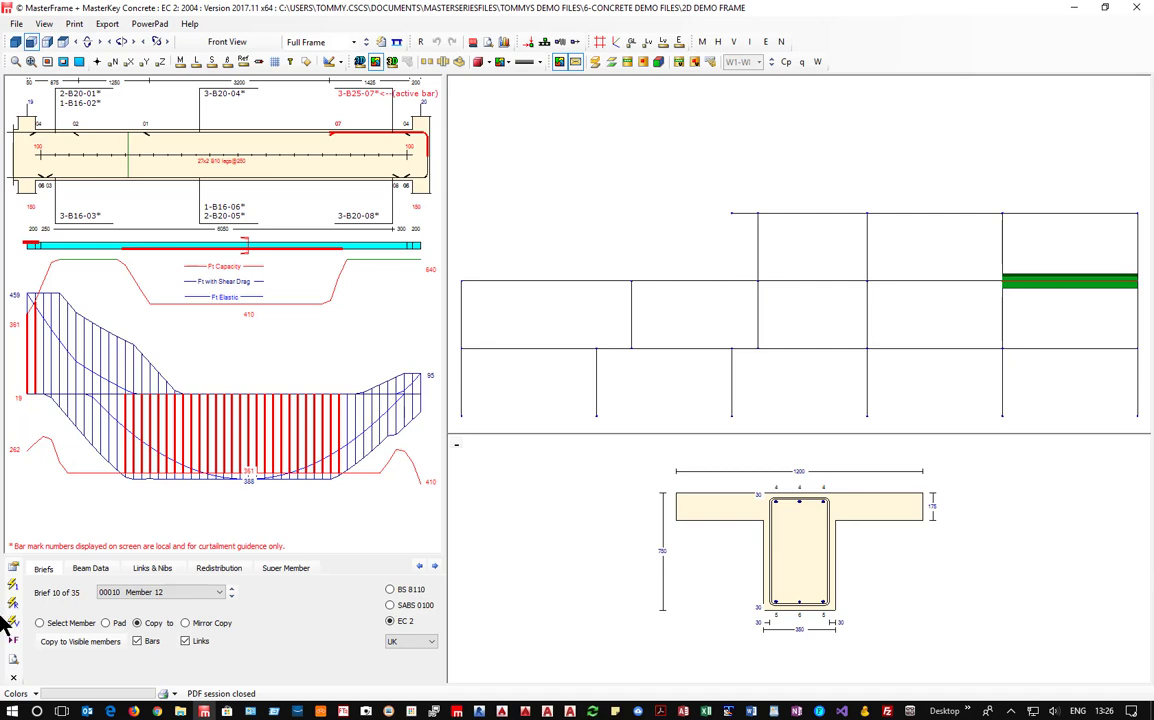
pyautogui.click(52, 623)
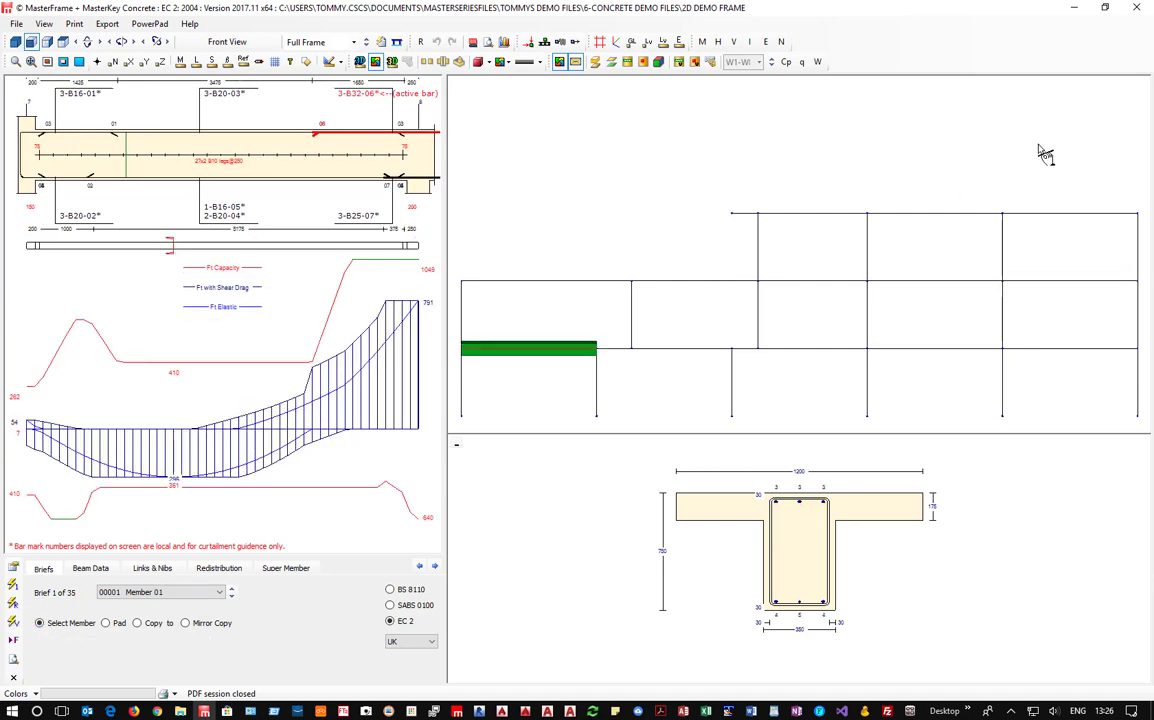
# In the rightmost middle-level beam, increase the bottom midspan B20 bars to 3-B20 and delete the single B16 bar beside them
pyautogui.click(1062, 283)
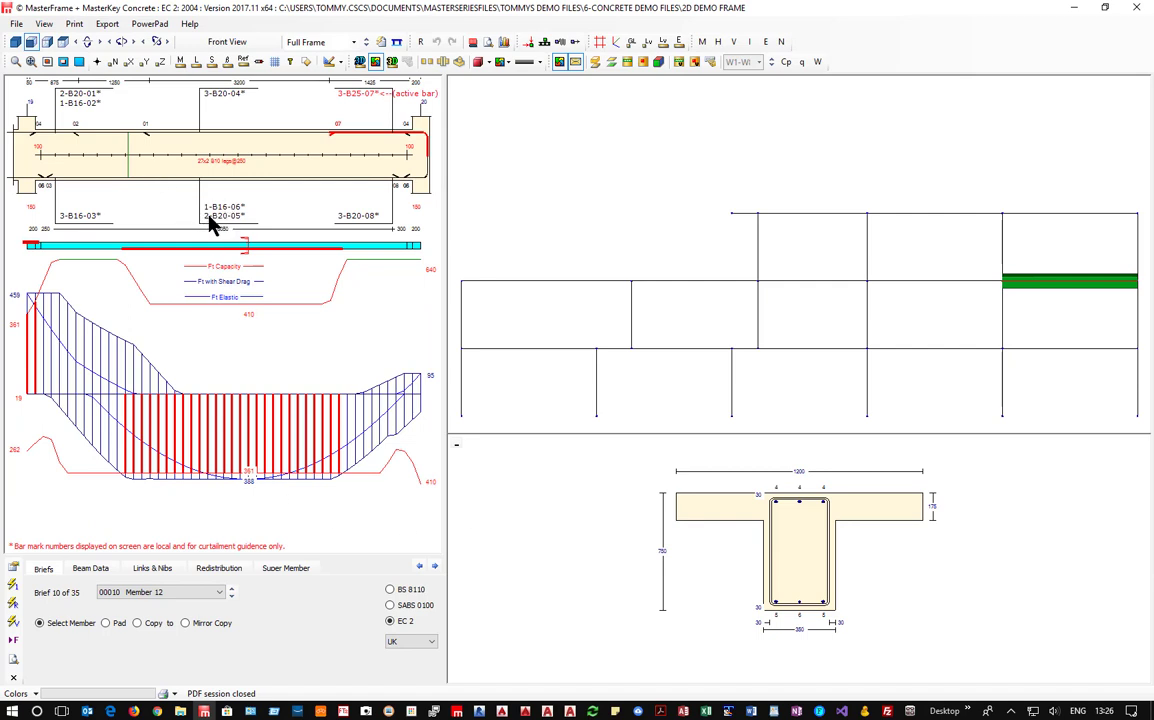
pyautogui.click(211, 220)
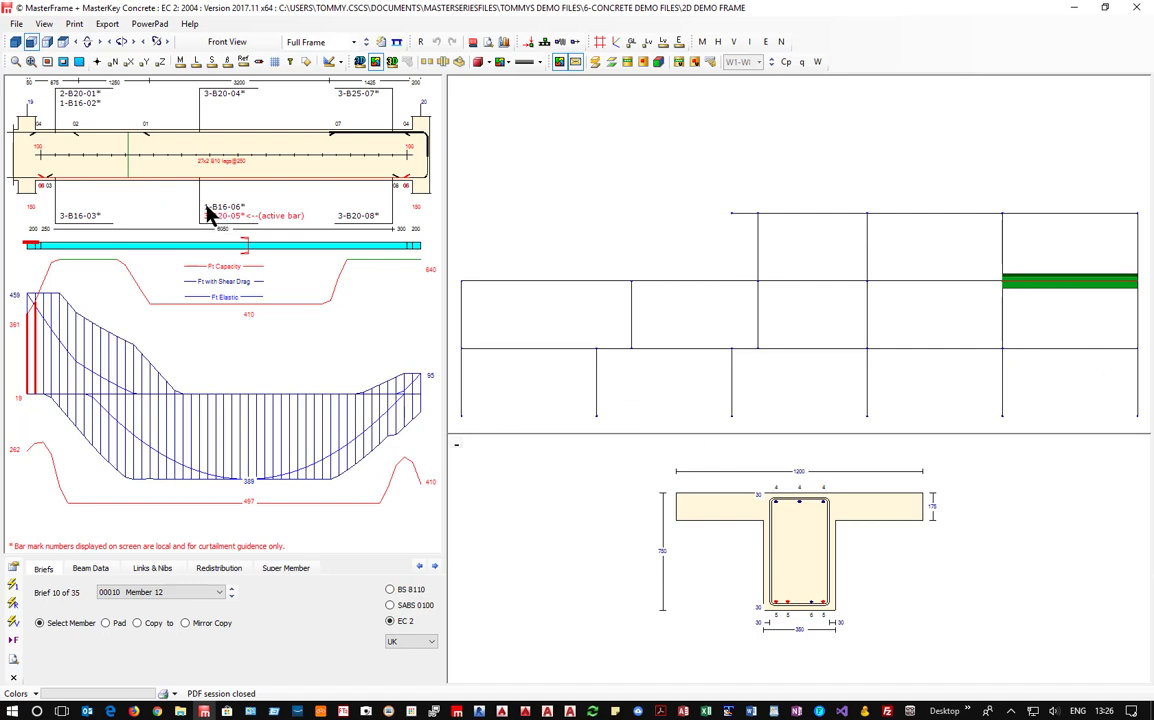
pyautogui.click(207, 206)
pyautogui.press('Delete')
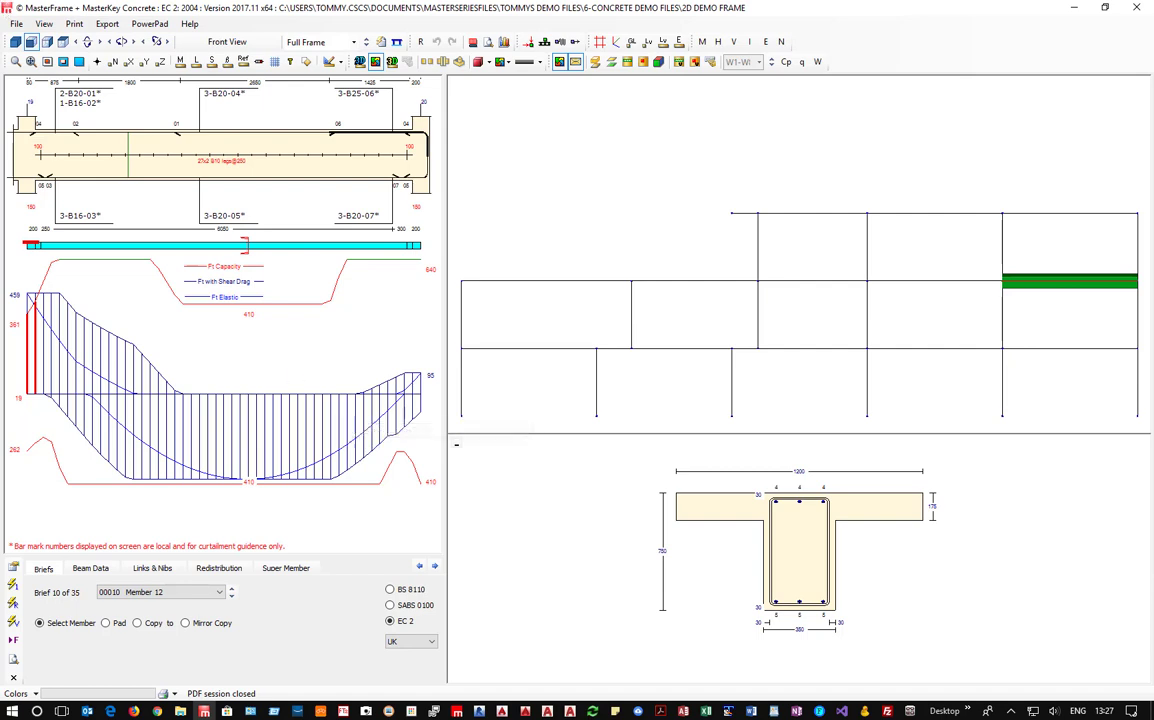
# Increase the beam's left support top B16 bars to 2-B16 and set its left moment redistribution to 10
pyautogui.click(60, 105)
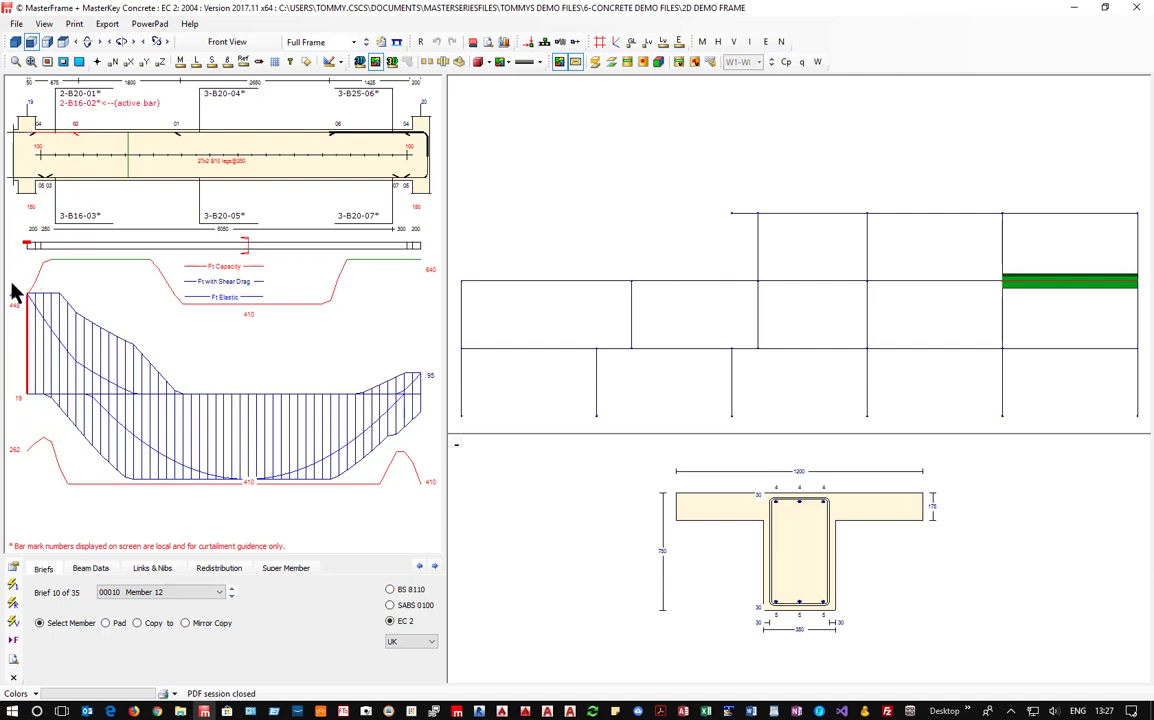
pyautogui.click(218, 569)
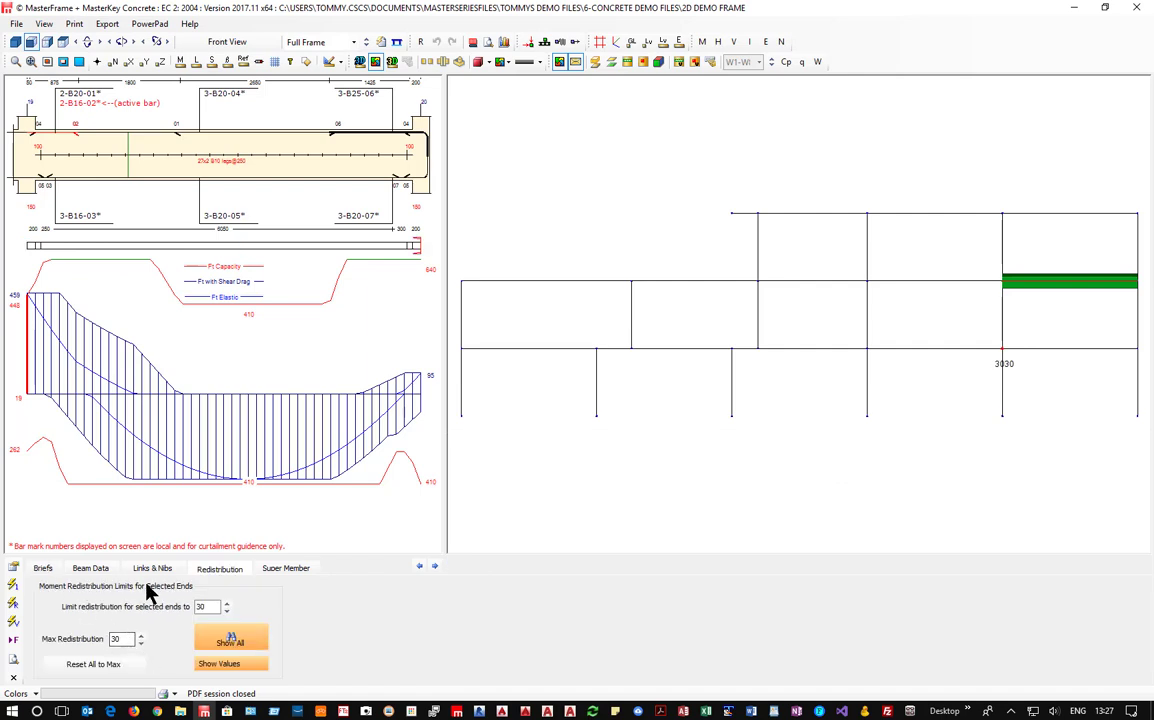
pyautogui.click(91, 568)
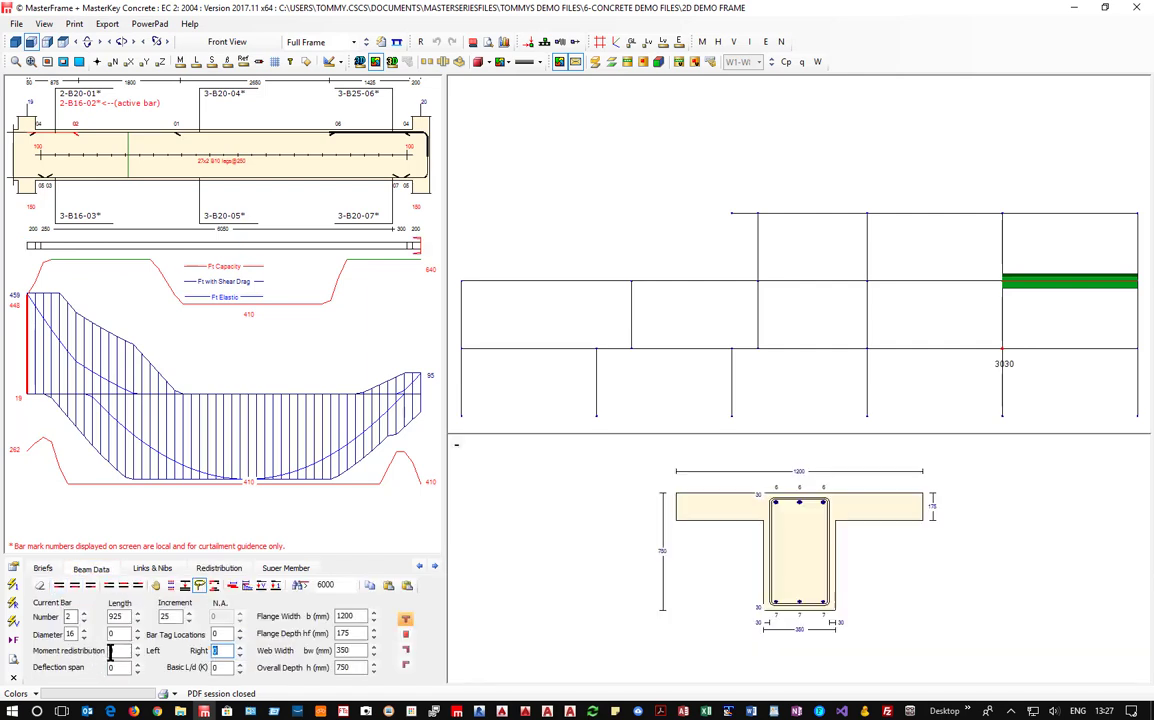
pyautogui.click(137, 648)
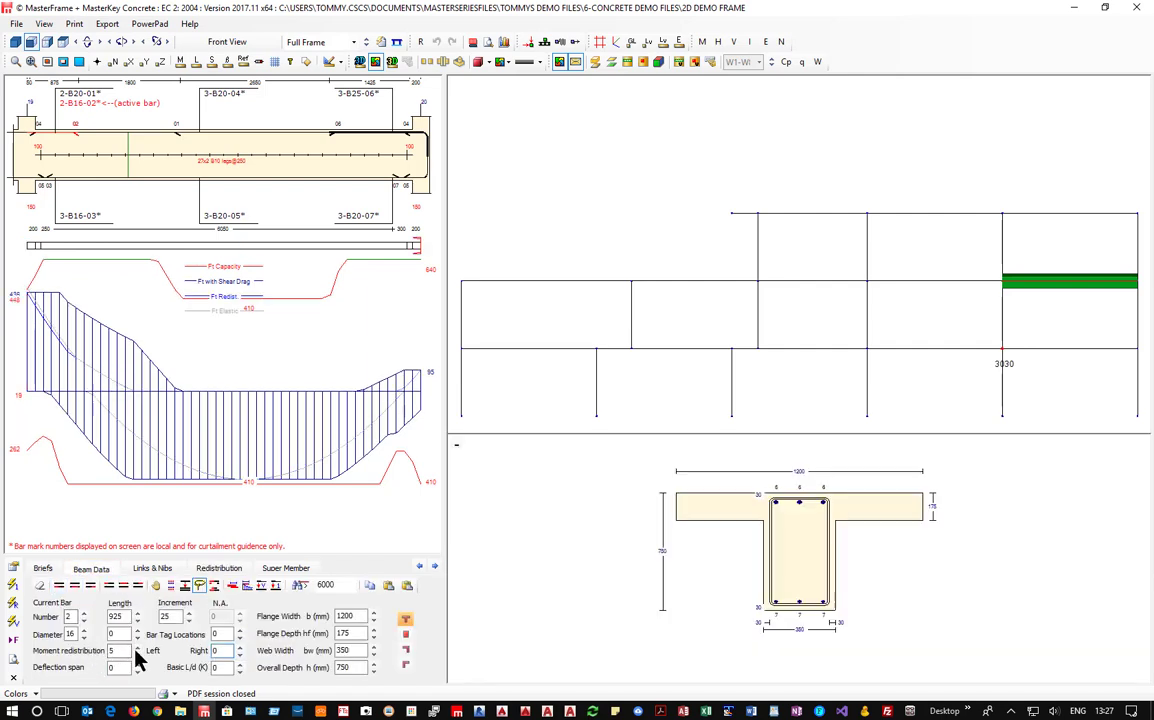
pyautogui.click(137, 647)
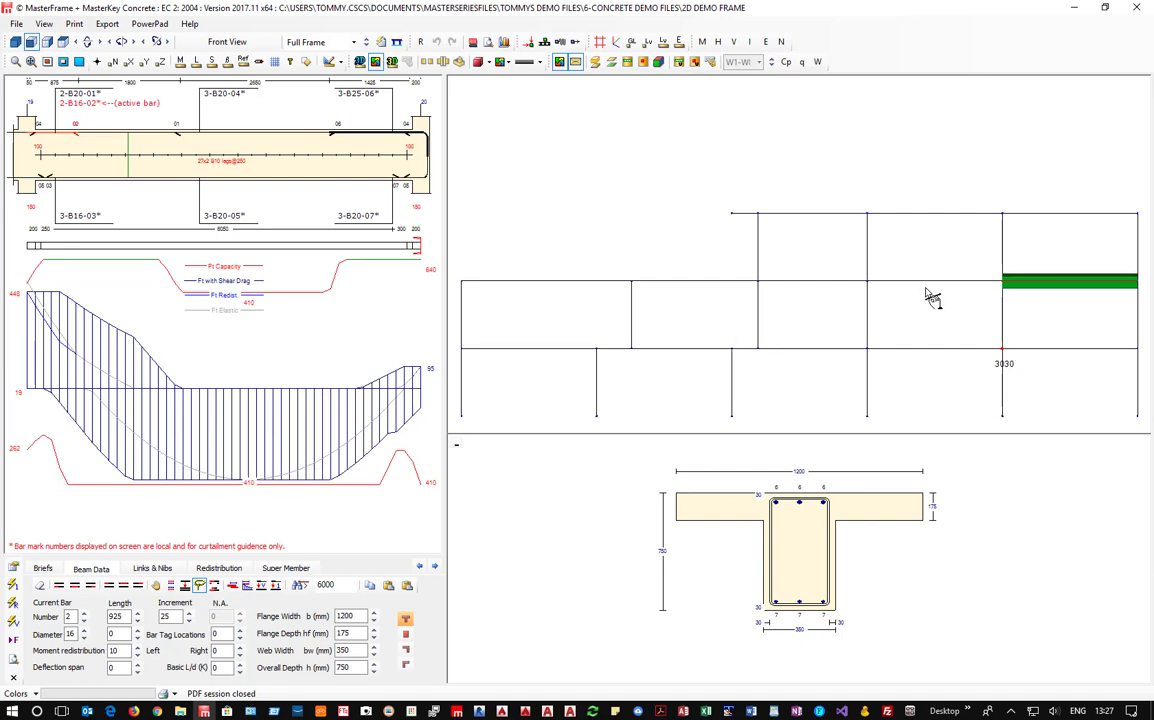
# Set the right moment redistribution to 10 for the adjoining middle-level beam and recheck the rightmost beam
pyautogui.click(875, 285)
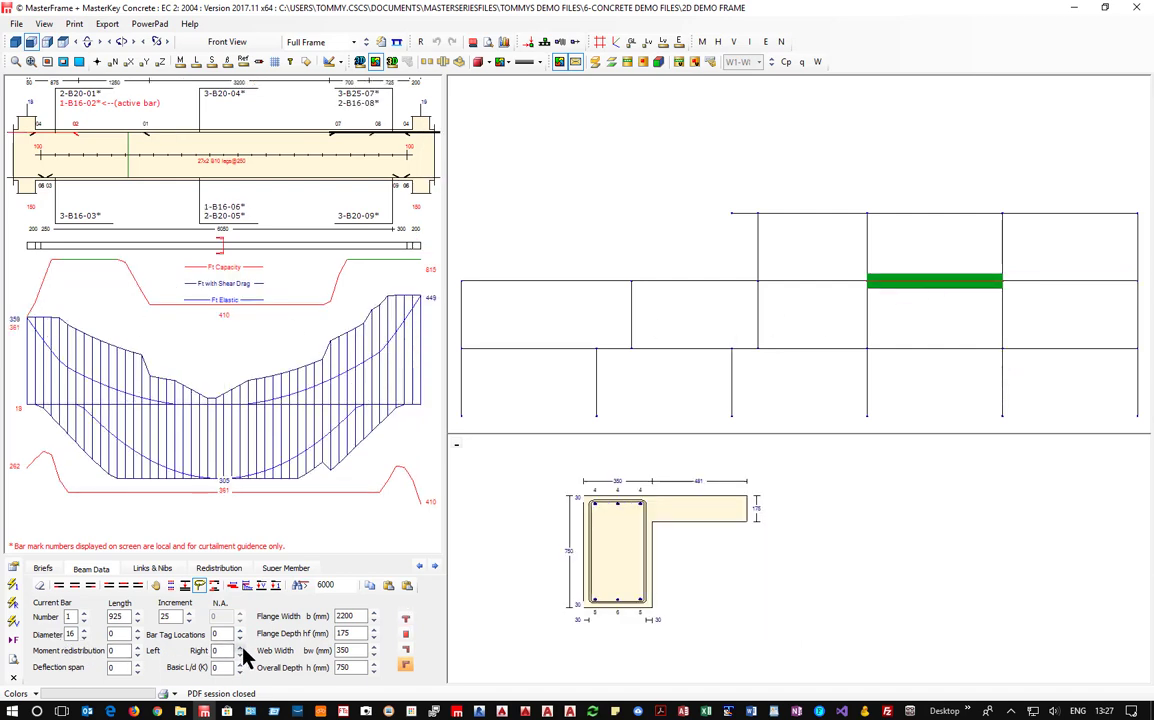
pyautogui.click(238, 649)
pyautogui.click(238, 649)
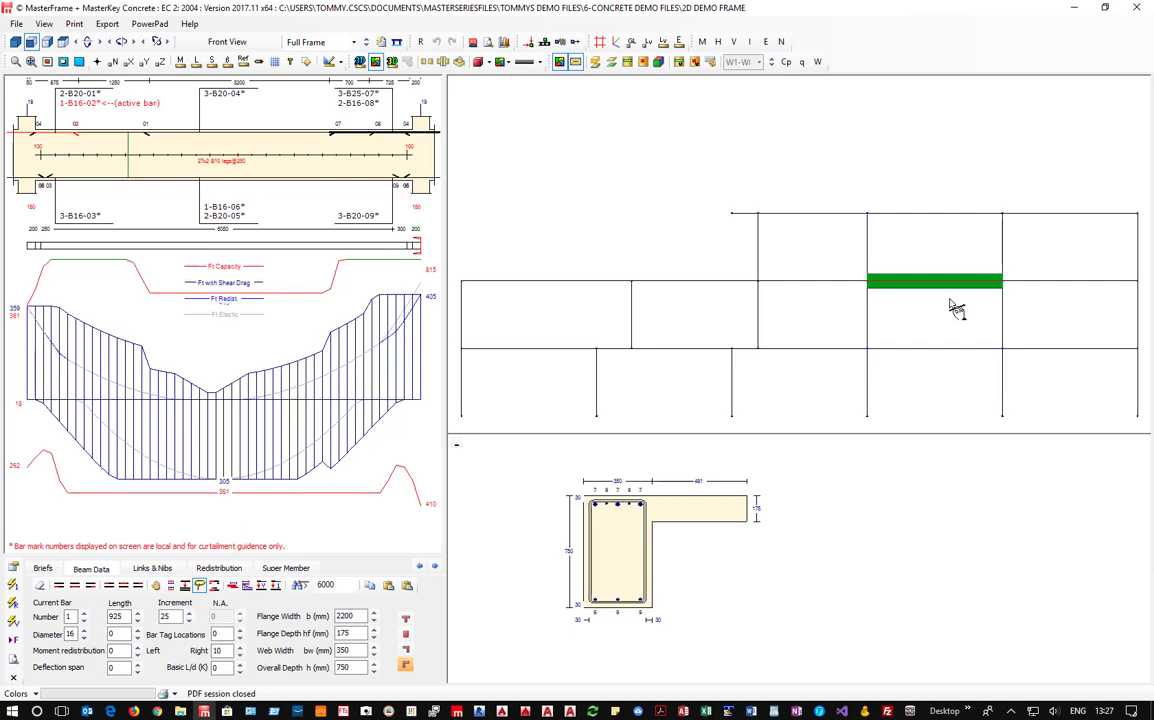
pyautogui.click(1050, 283)
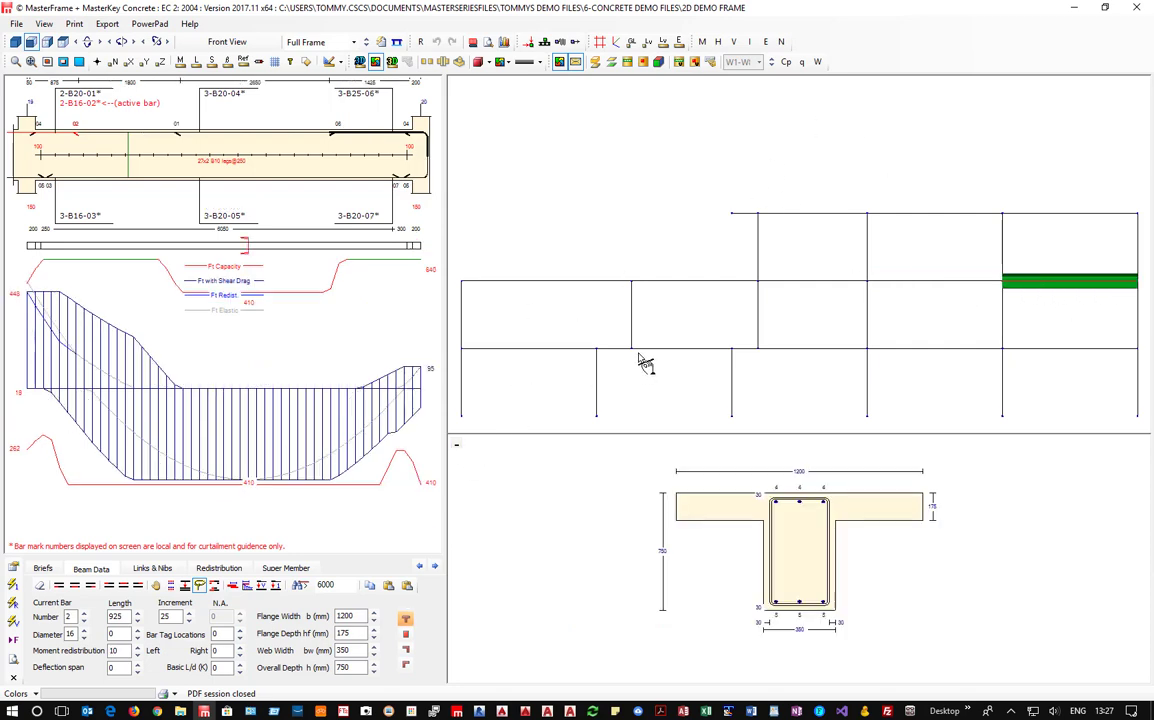
# Select the second ground-level column from the left and examine its design output, from slenderness and moment capacity to shear, tie and dimensional checks
pyautogui.click(596, 392)
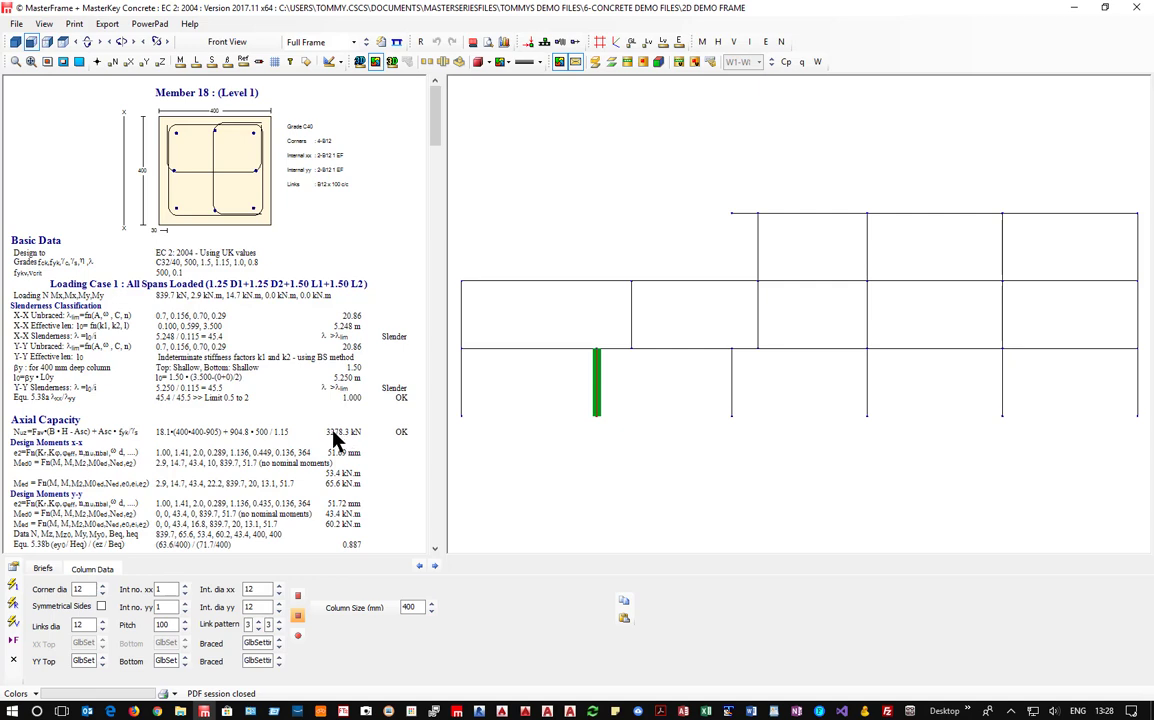
pyautogui.scroll(-2, 415, 510)
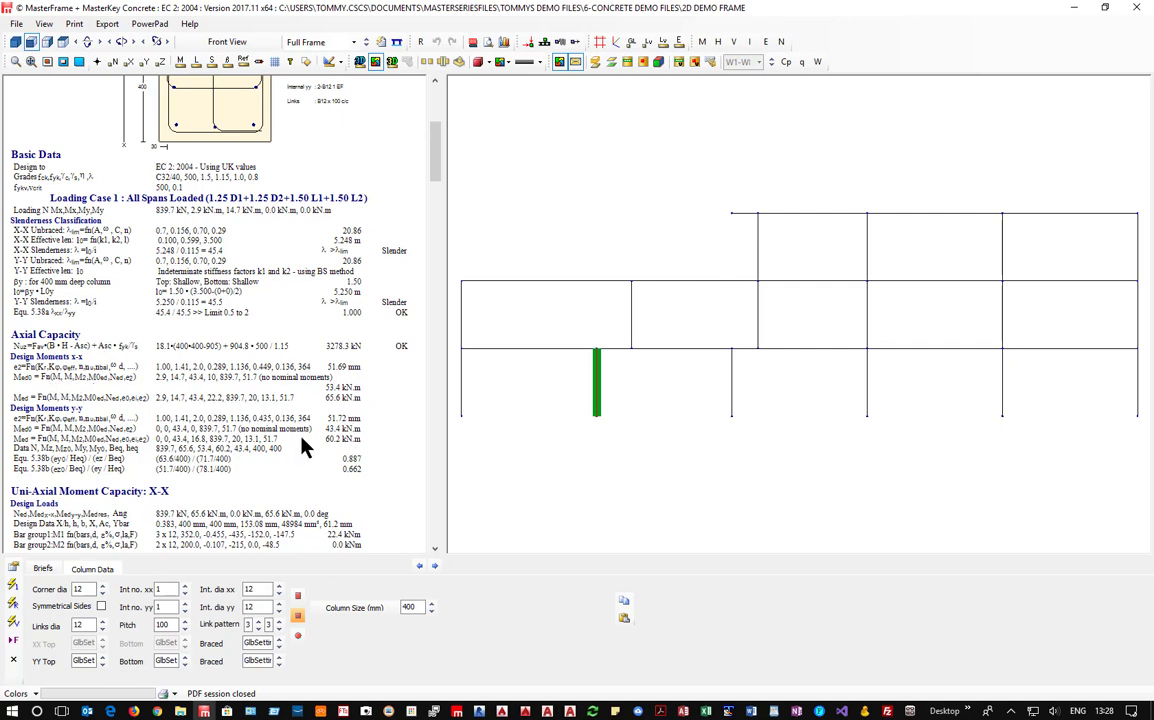
pyautogui.scroll(-5, 340, 465)
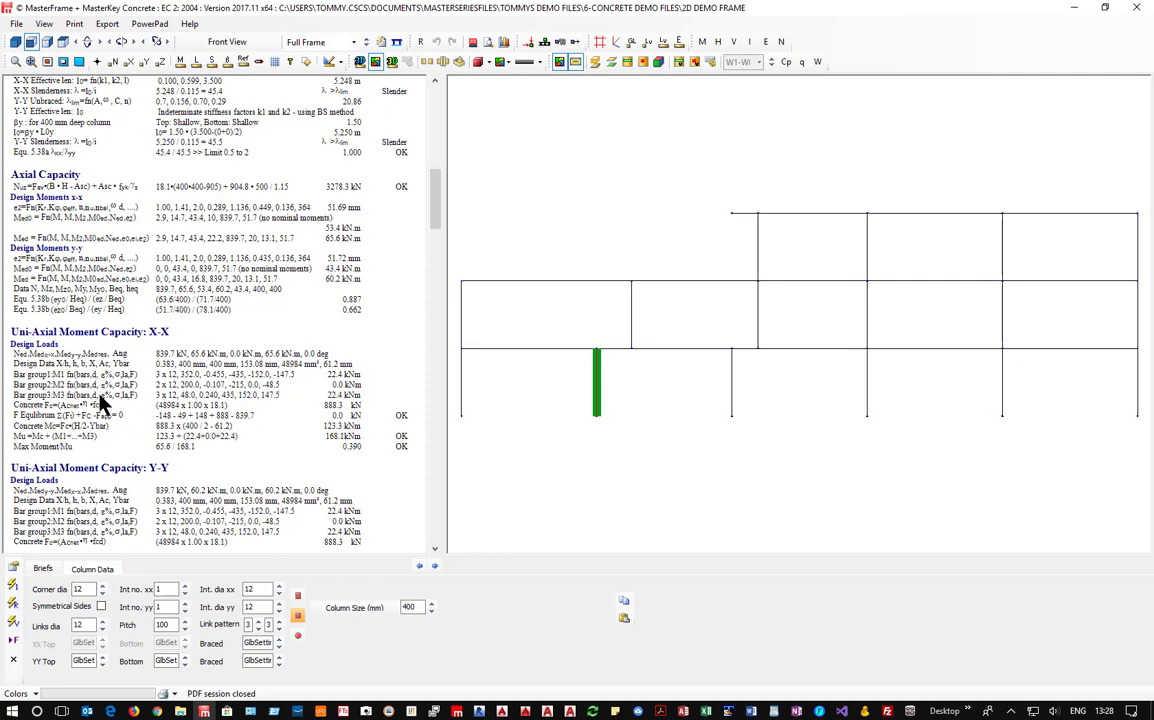
pyautogui.scroll(-5, 95, 505)
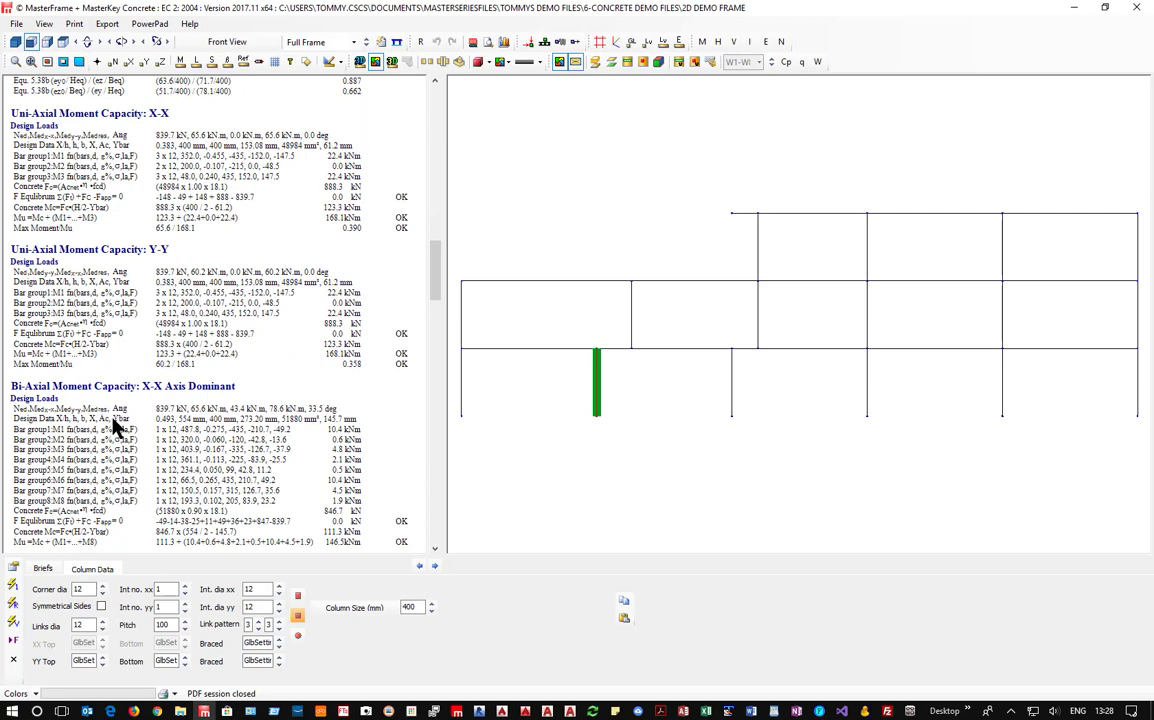
pyautogui.scroll(-1, 118, 427)
pyautogui.scroll(-3, 148, 441)
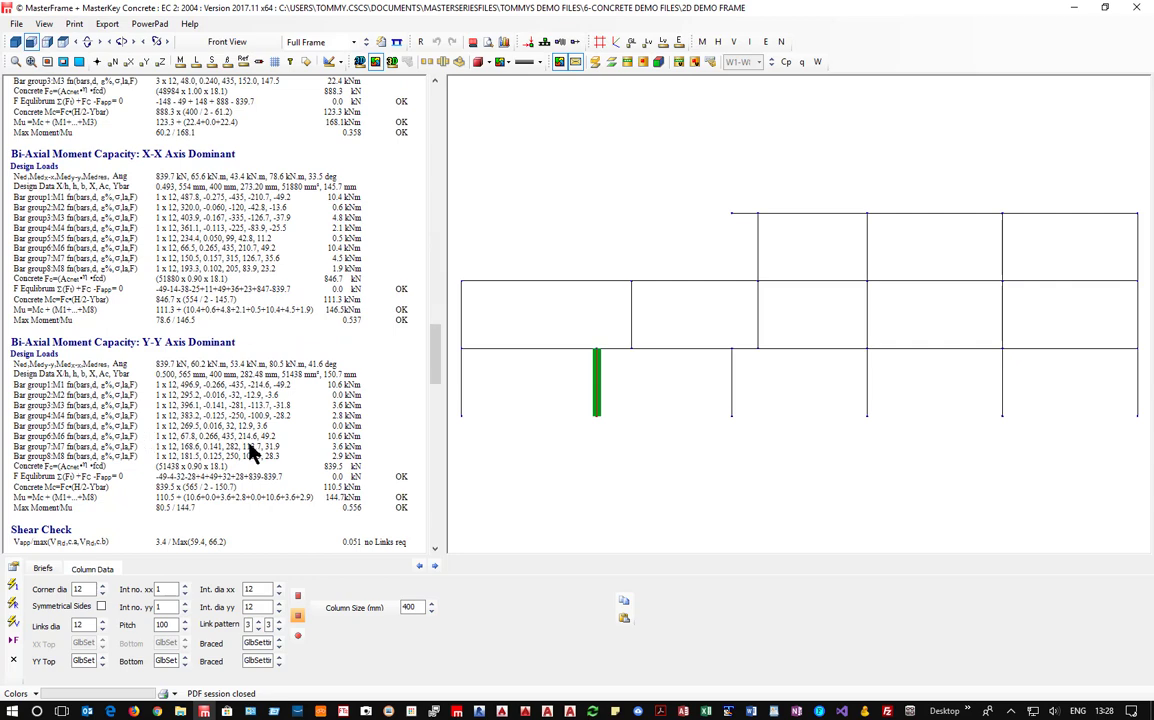
pyautogui.scroll(-4, 148, 441)
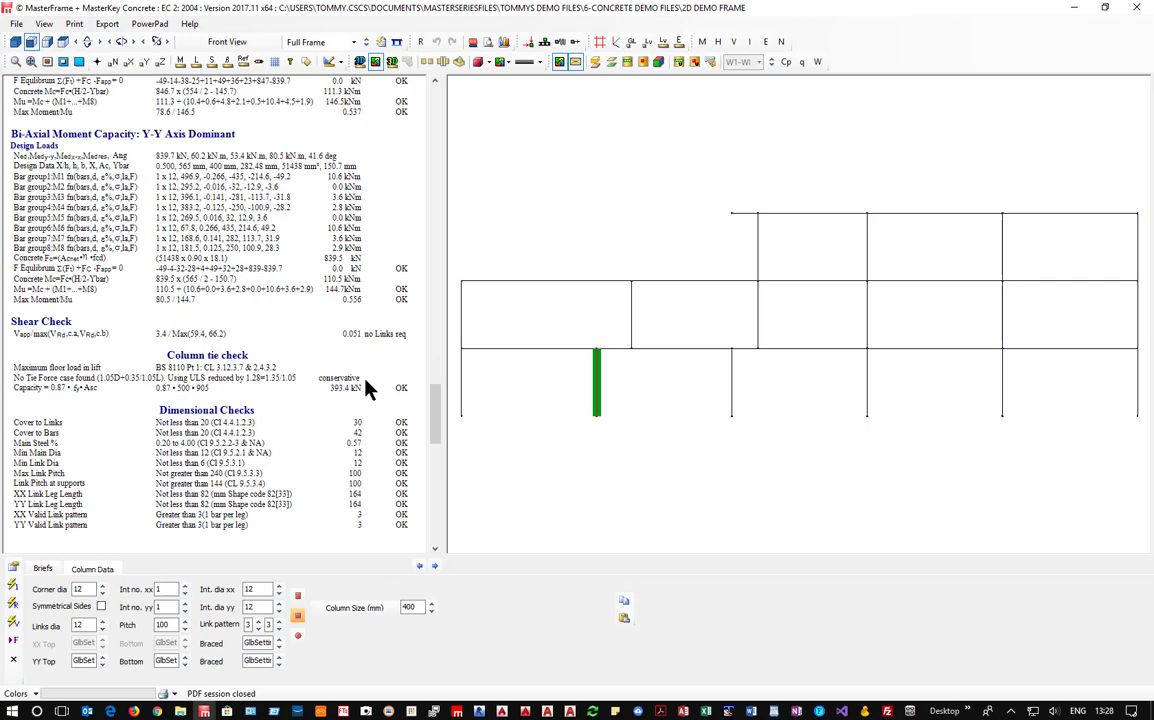
pyautogui.scroll(13, 367, 388)
pyautogui.scroll(5, 363, 388)
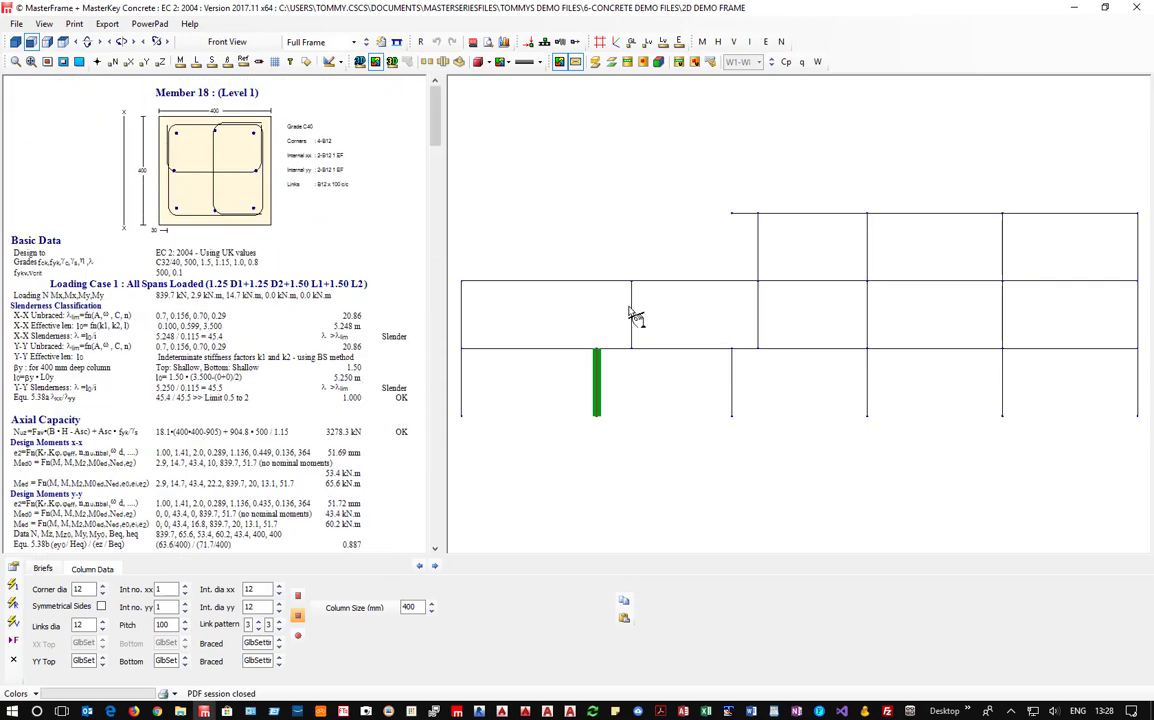
# Examine the design output of columns Member 24, 19 and 20, going through Member 20's moment capacity, shear and dimensional checks
pyautogui.click(631, 316)
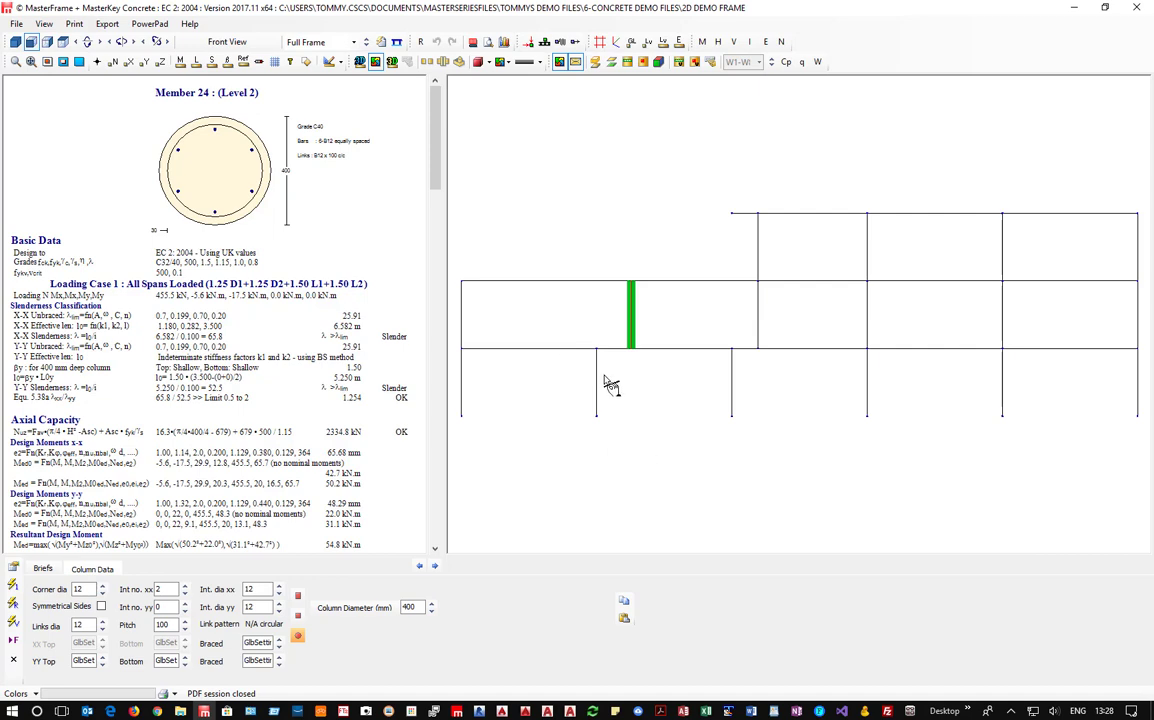
pyautogui.click(722, 392)
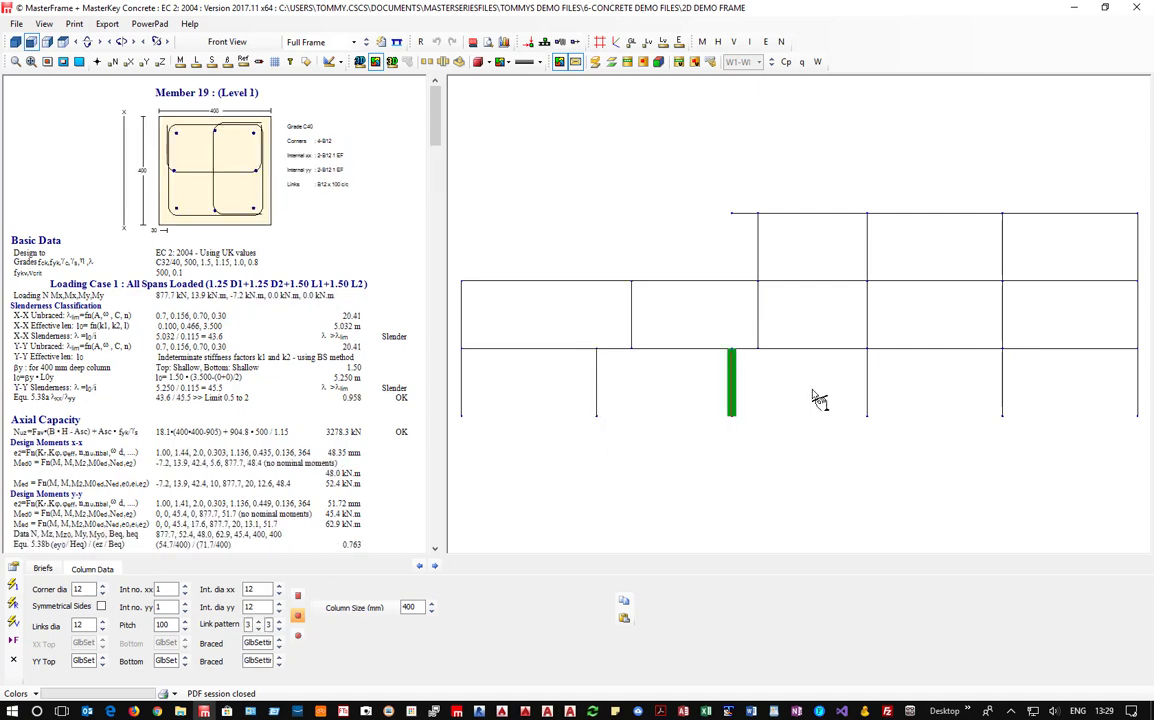
pyautogui.click(869, 395)
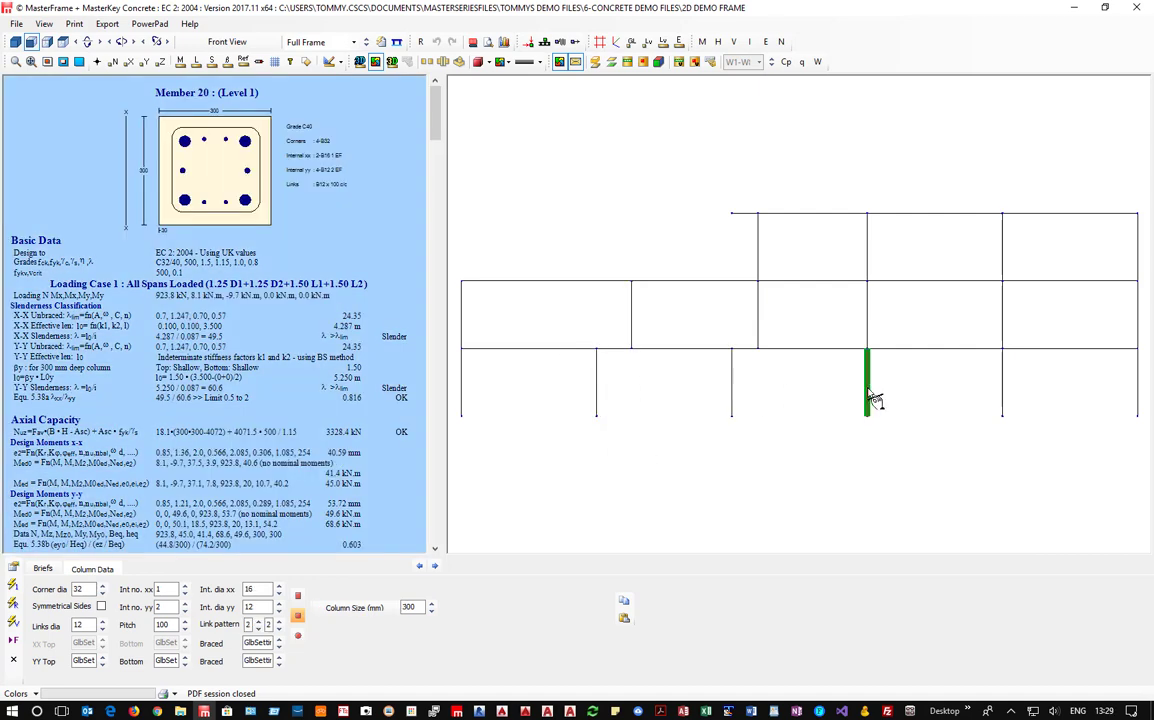
pyautogui.scroll(-5, 276, 440)
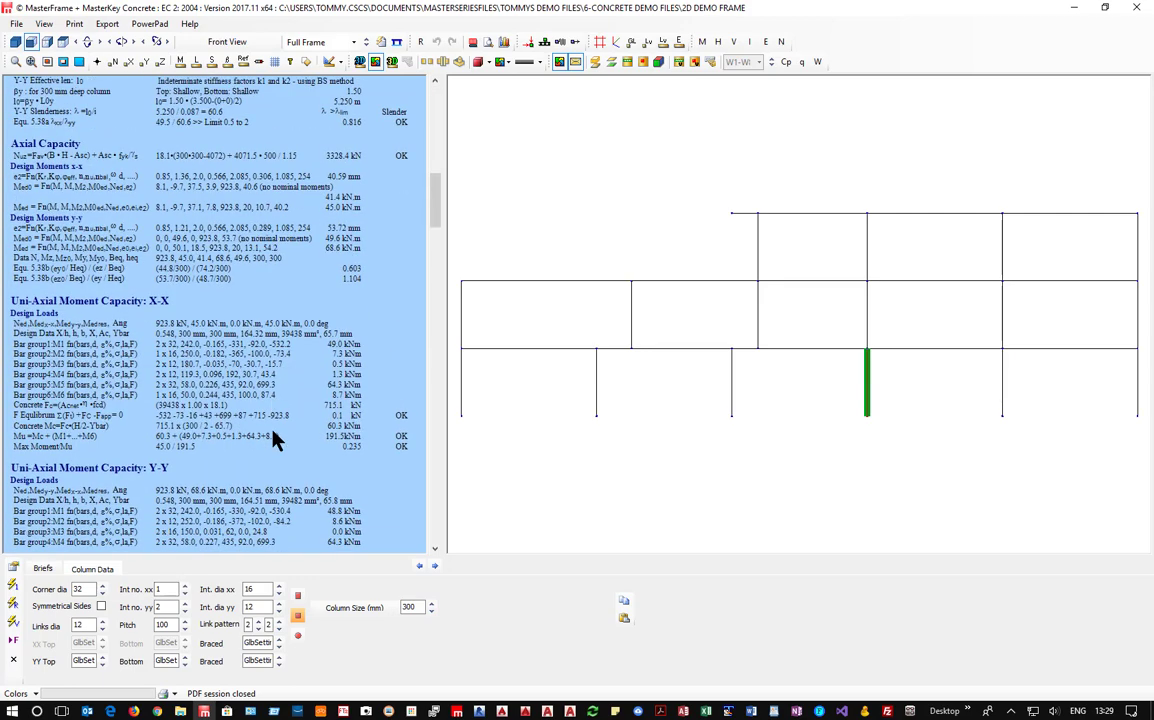
pyautogui.scroll(-15, 276, 440)
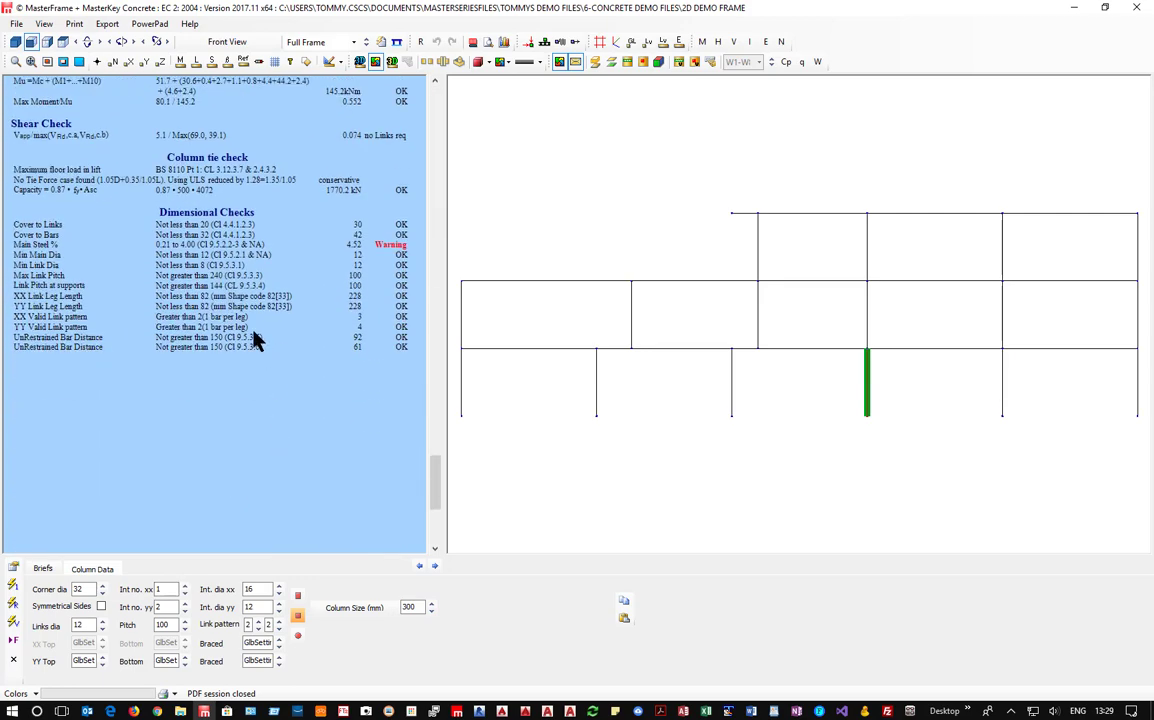
pyautogui.scroll(15, 220, 250)
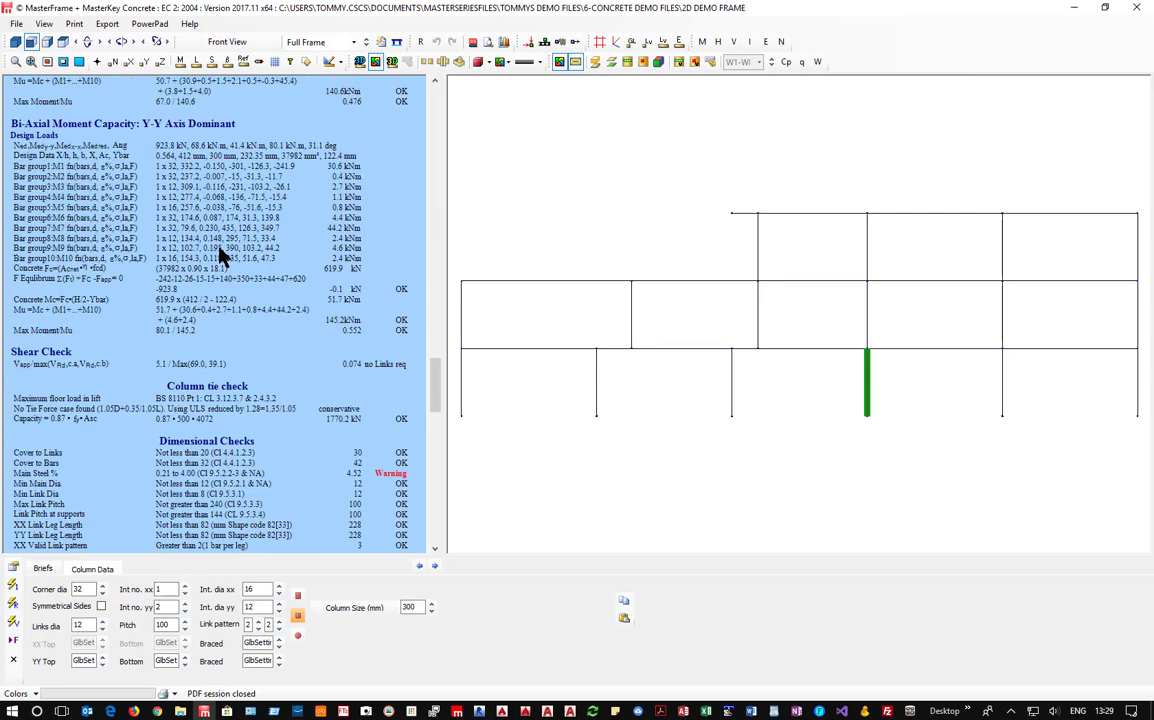
# Set Member 20's corner bar diameter to 16, its internal yy bar number to 1 and its internal xx bar diameter to 12
pyautogui.click(101, 594)
pyautogui.click(100, 595)
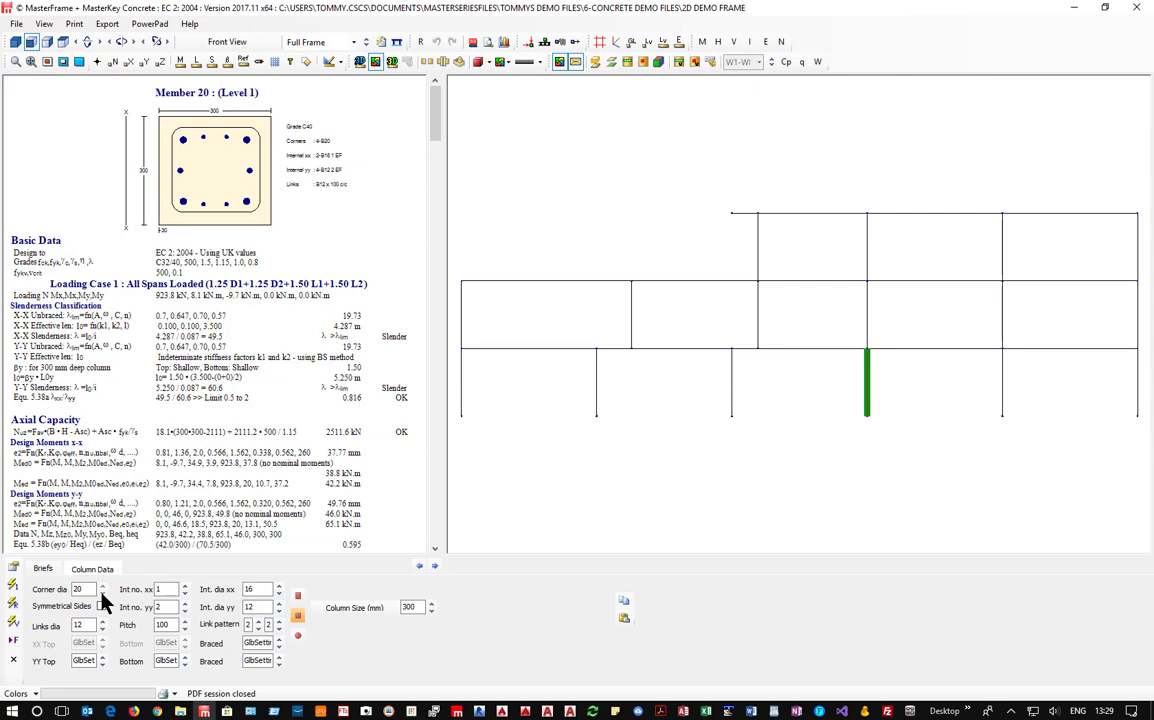
pyautogui.click(101, 595)
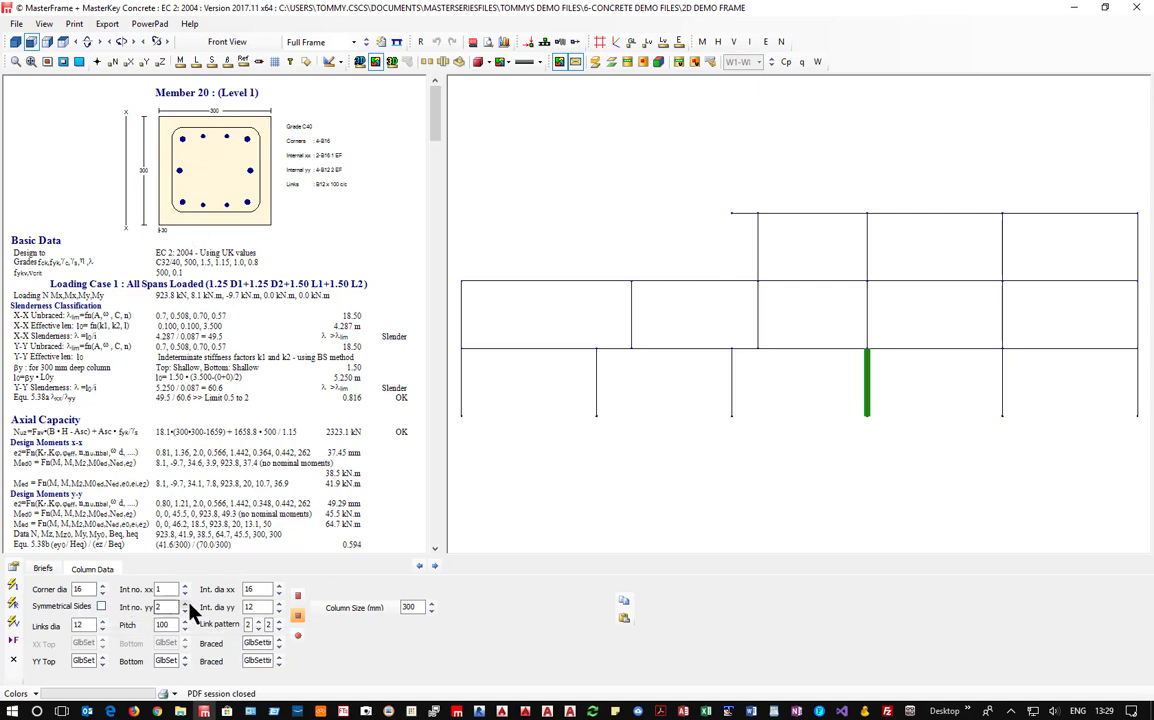
pyautogui.click(184, 611)
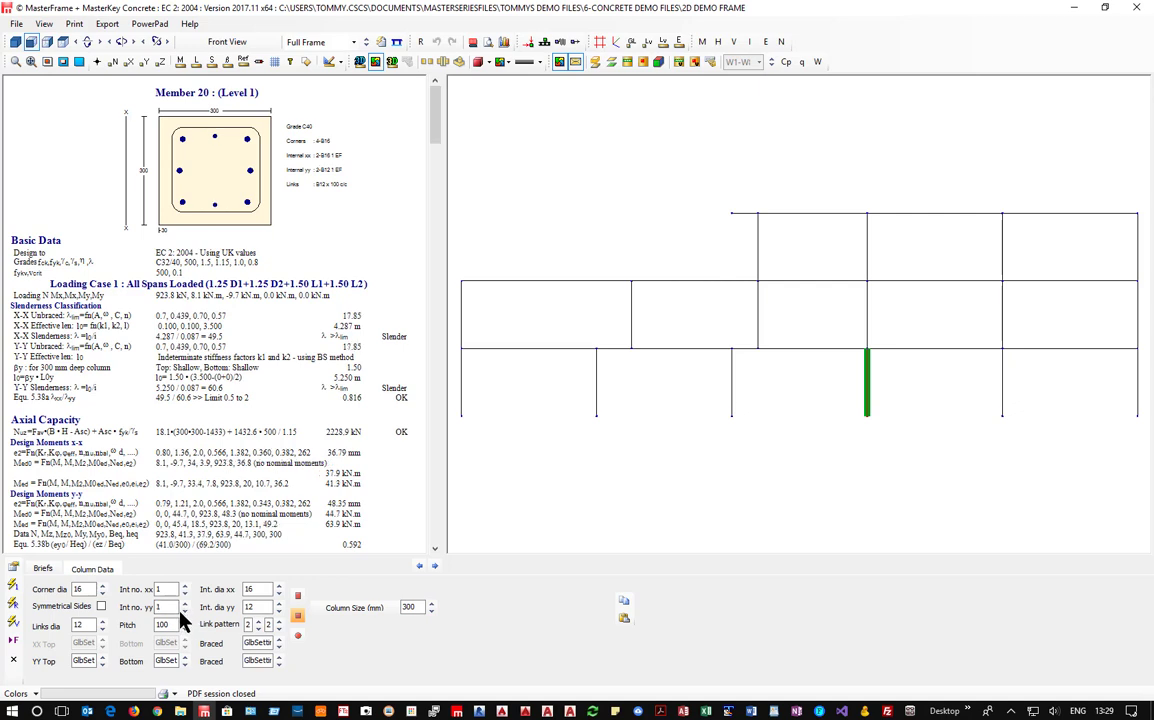
pyautogui.click(279, 594)
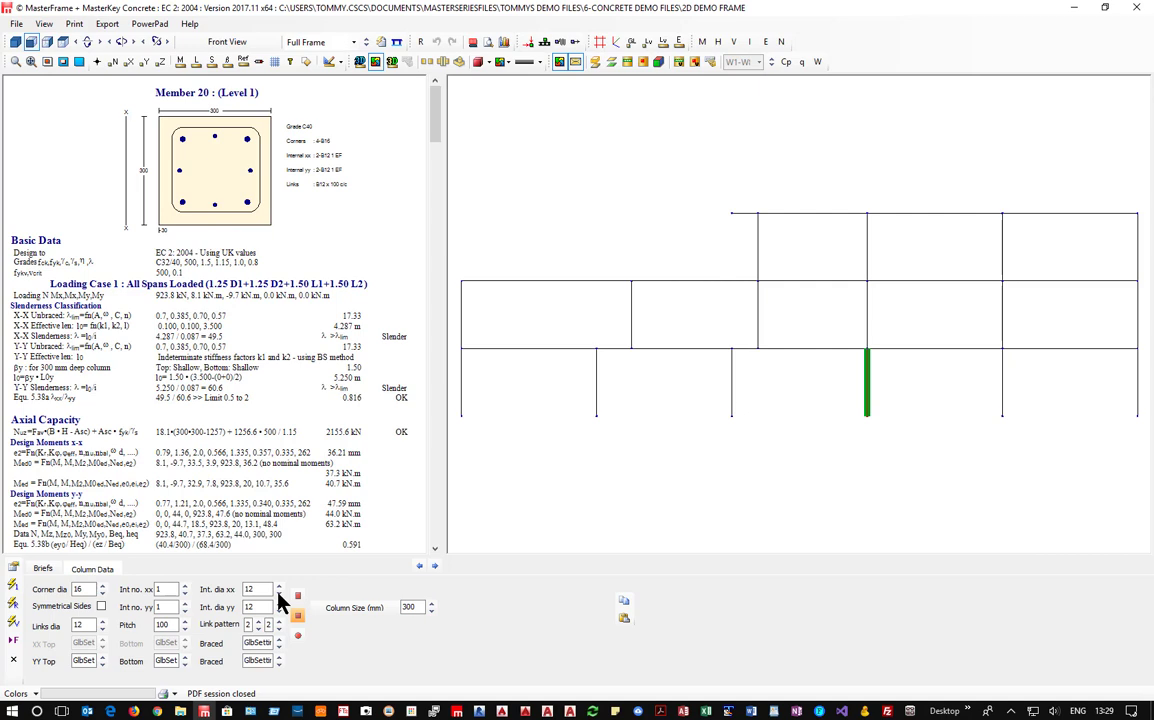
# Remove Member 20's internal xx and yy bars, set its corner bar diameter to 20 and recheck the moment capacities
pyautogui.click(185, 594)
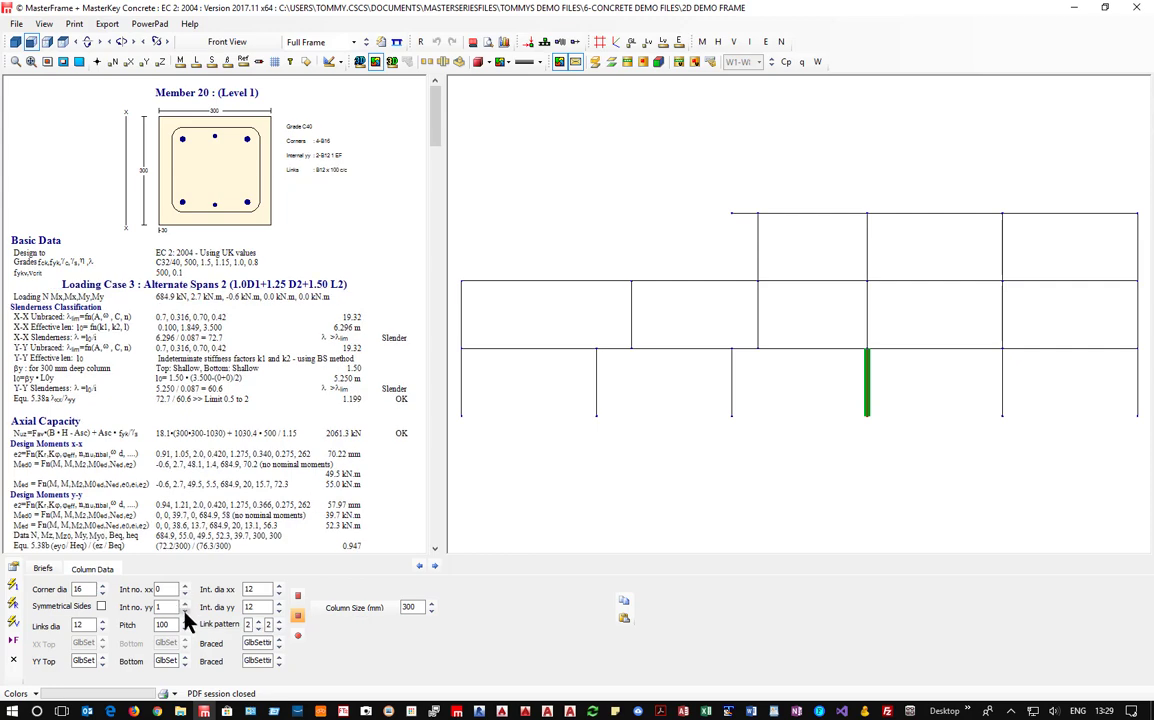
pyautogui.click(184, 609)
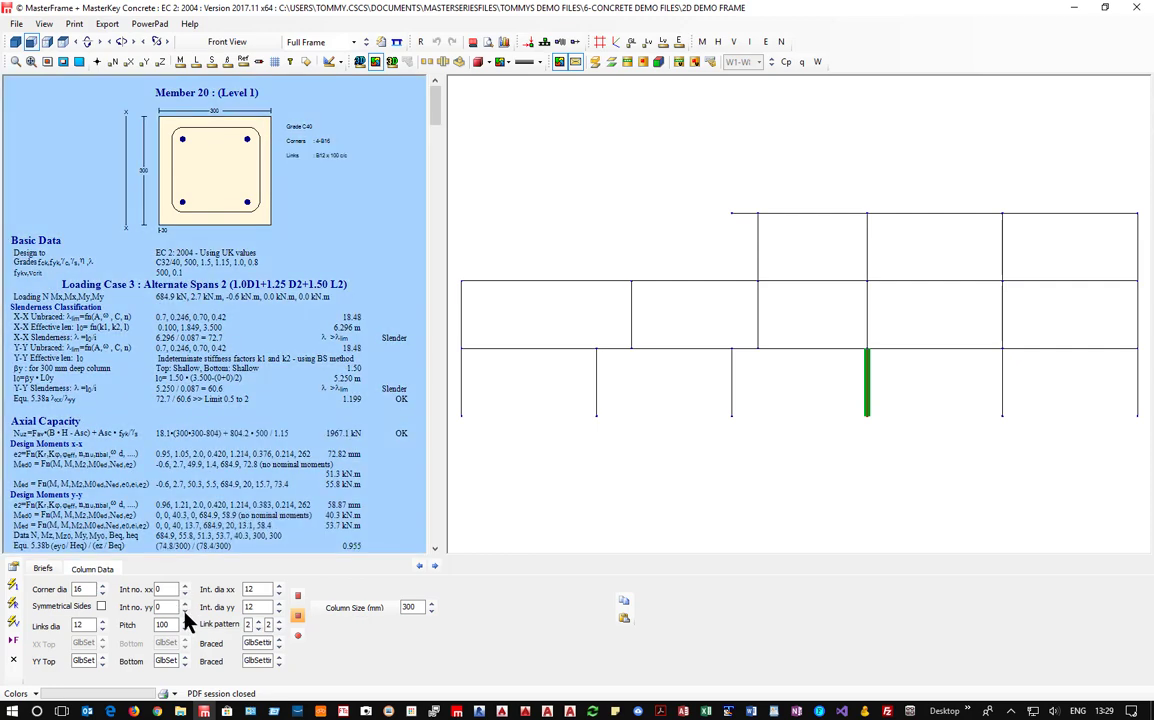
pyautogui.click(101, 586)
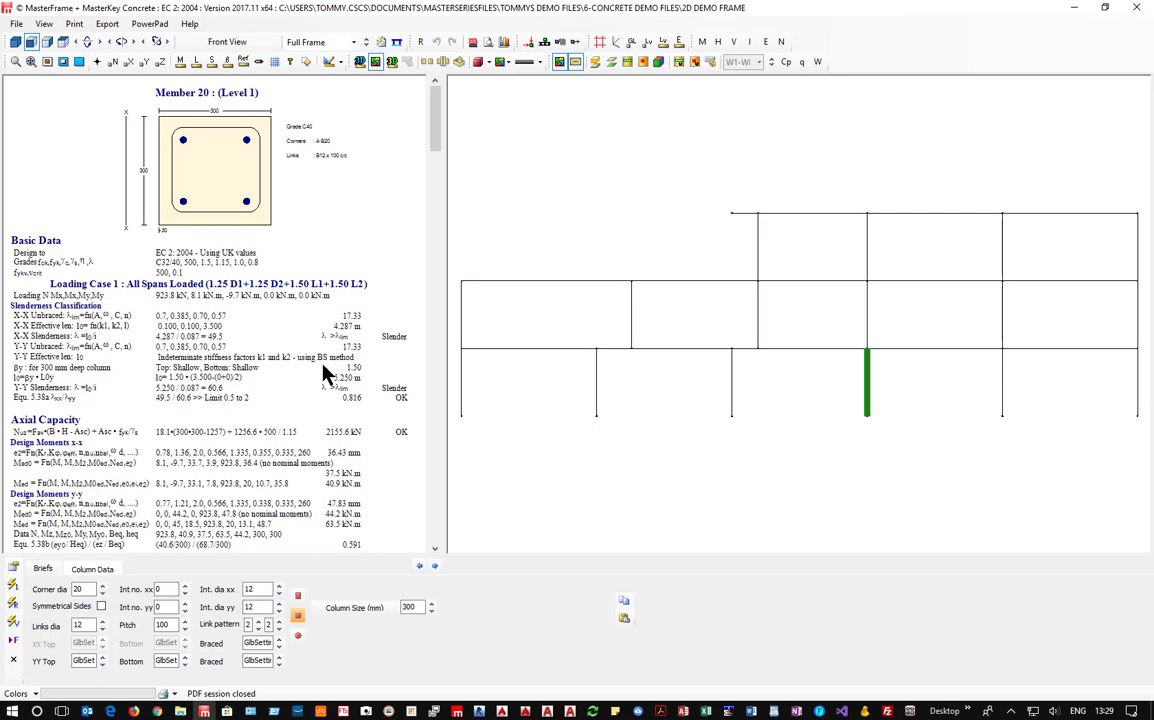
pyautogui.scroll(-5, 300, 430)
pyautogui.scroll(-10, 307, 435)
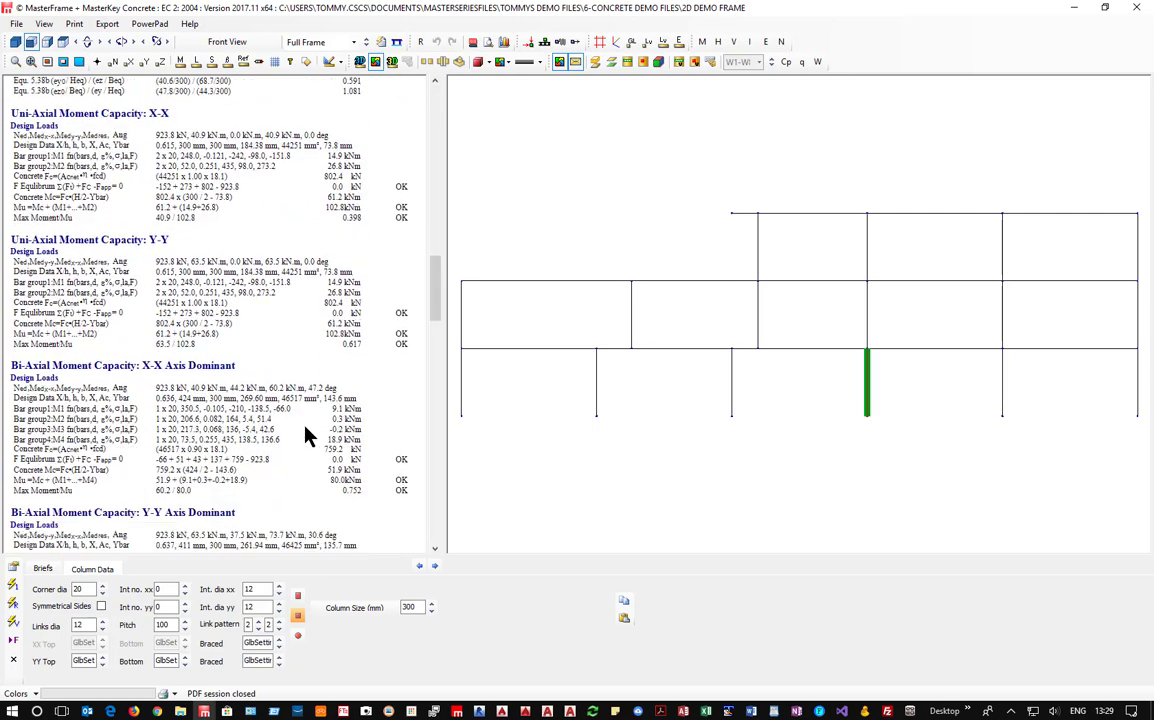
pyautogui.scroll(-2, 307, 435)
pyautogui.scroll(17, 309, 437)
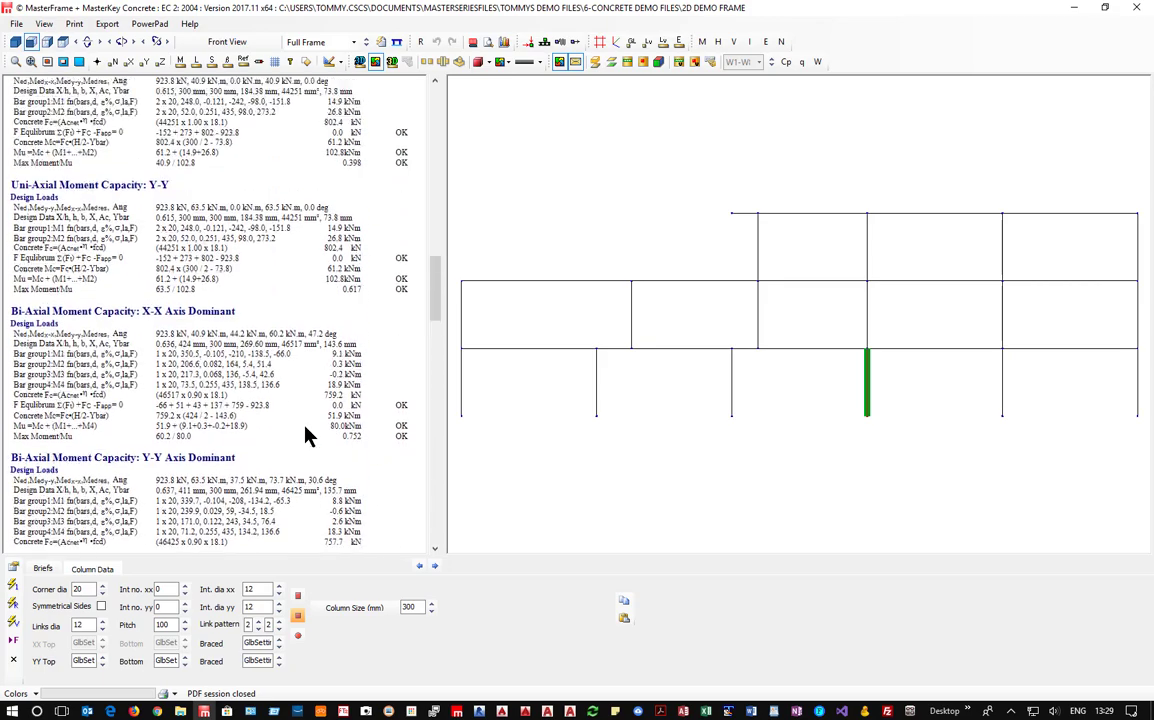
# Open the design of the pad foundation at Node 4, at the base of the Member 20 column
pyautogui.scroll(2, 502, 175)
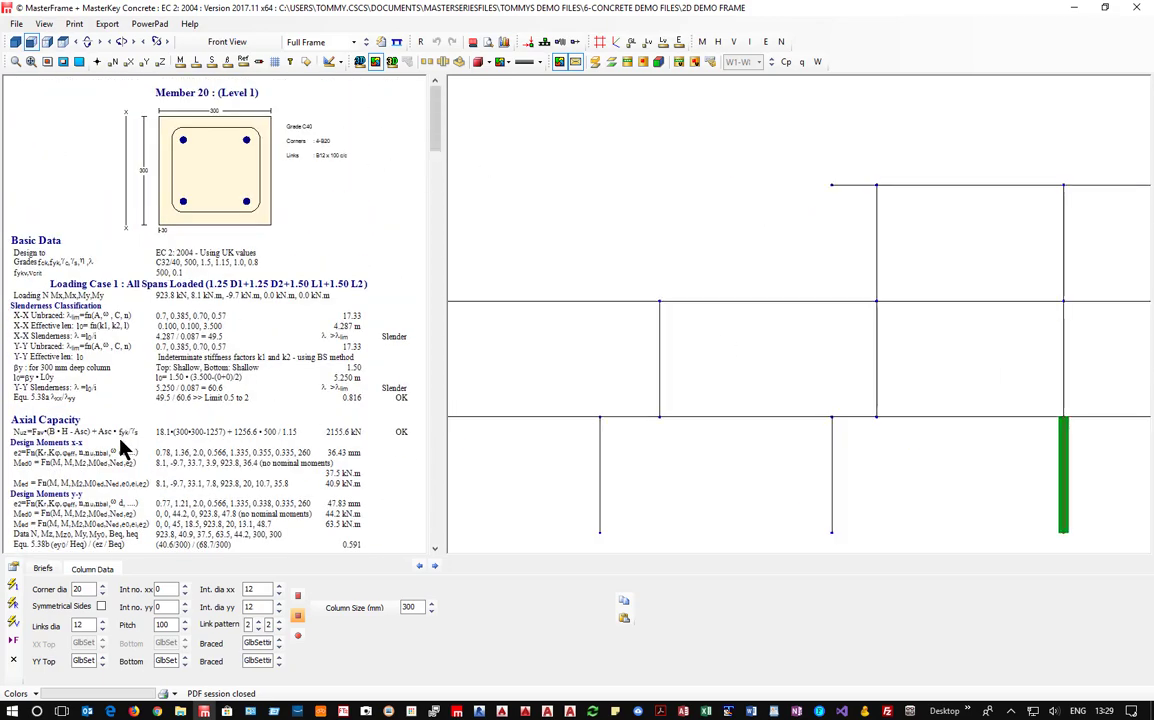
pyautogui.scroll(-4, 178, 390)
pyautogui.scroll(4, 178, 390)
pyautogui.scroll(5, 670, 355)
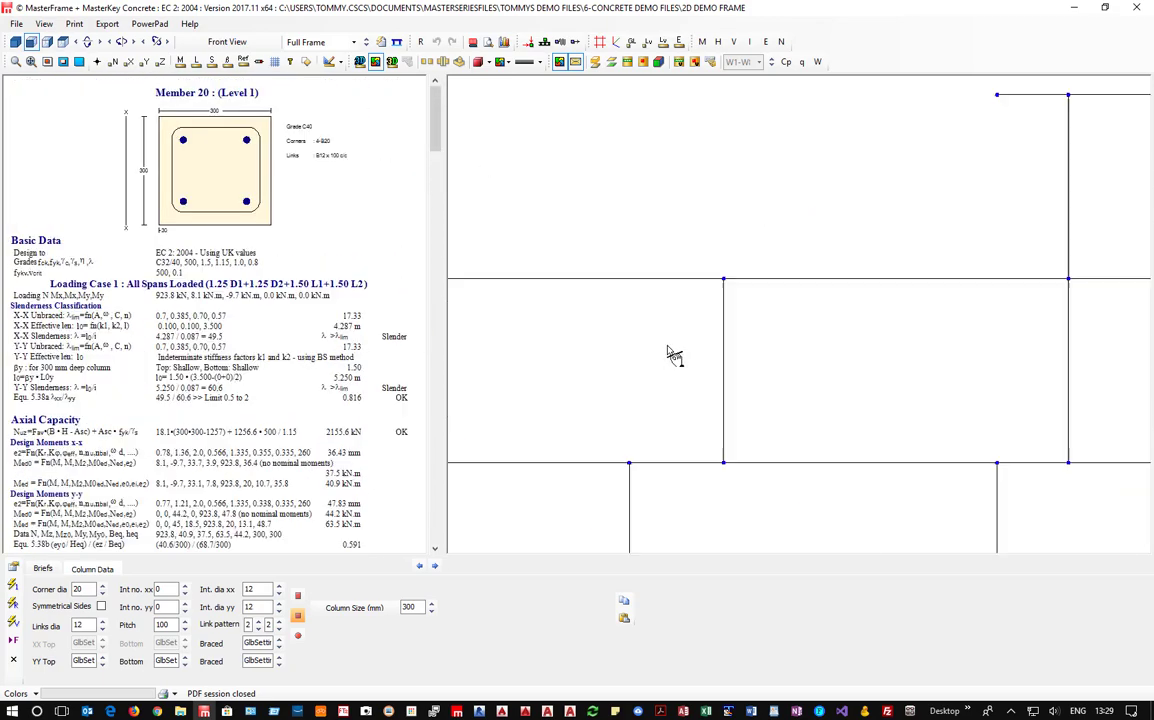
pyautogui.scroll(-5, 824, 398)
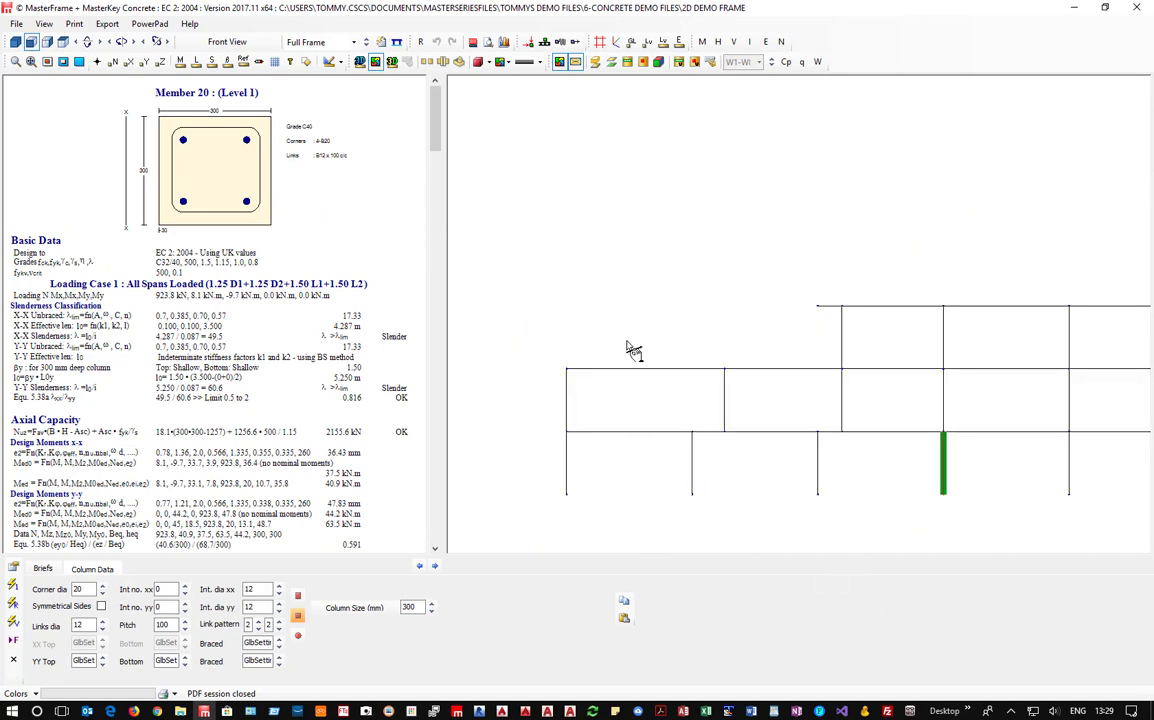
pyautogui.scroll(-2, 734, 433)
pyautogui.scroll(2, 838, 428)
pyautogui.scroll(3, 845, 380)
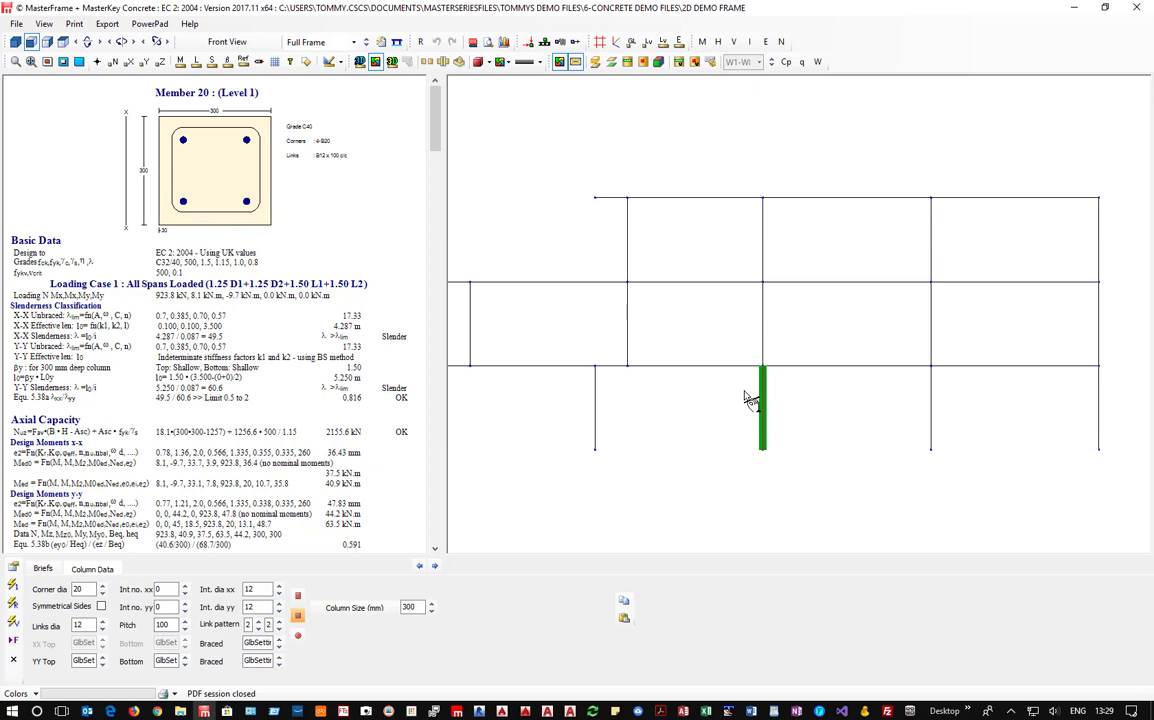
pyautogui.click(762, 457)
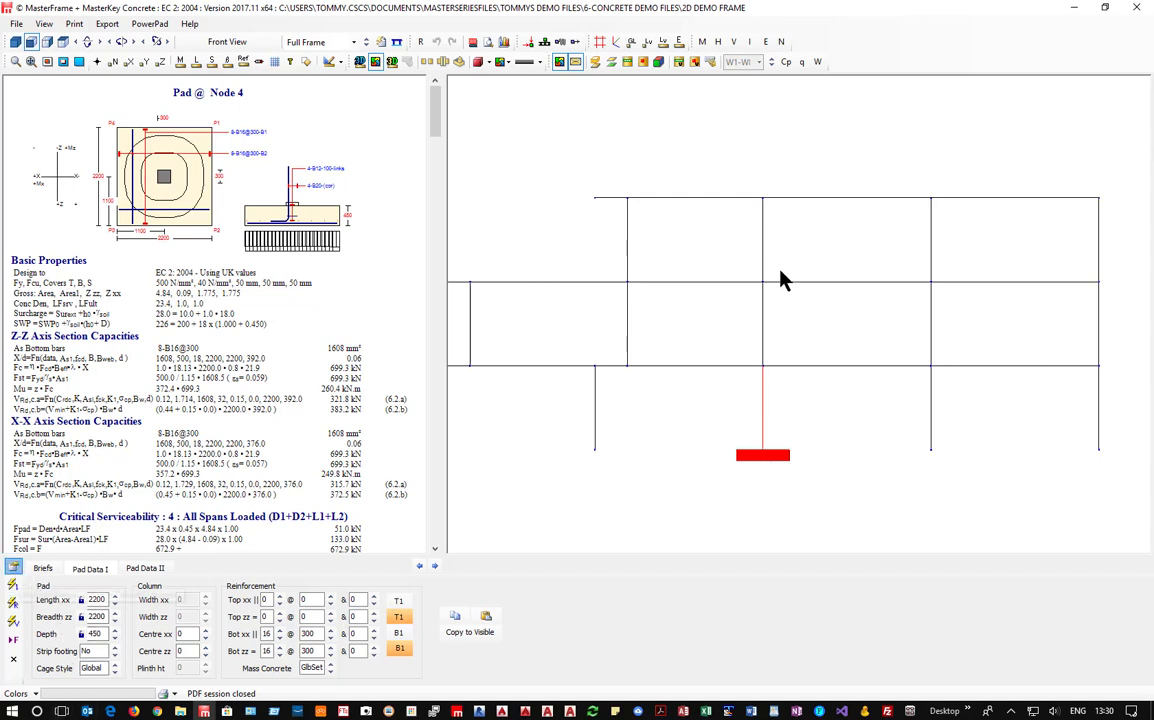
# Set the soil S.W.P. to 150 in the pad design defaults
pyautogui.click(13, 567)
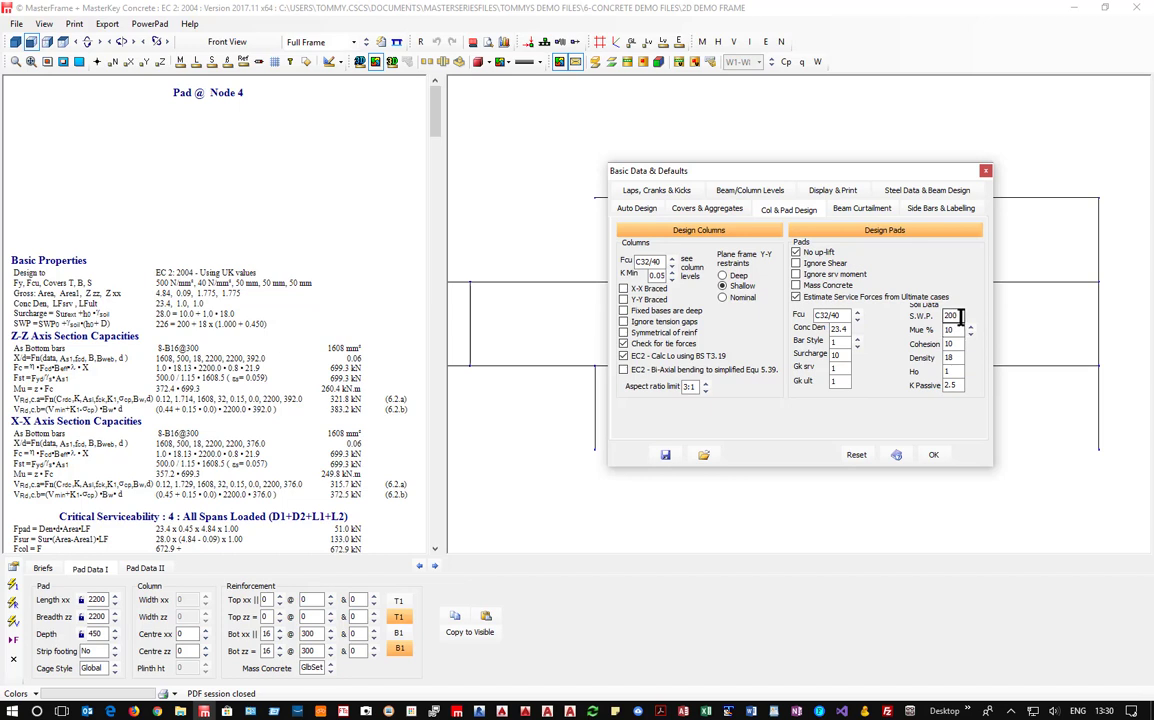
pyautogui.moveTo(960, 317); pyautogui.dragTo(930, 318)
pyautogui.write('150')
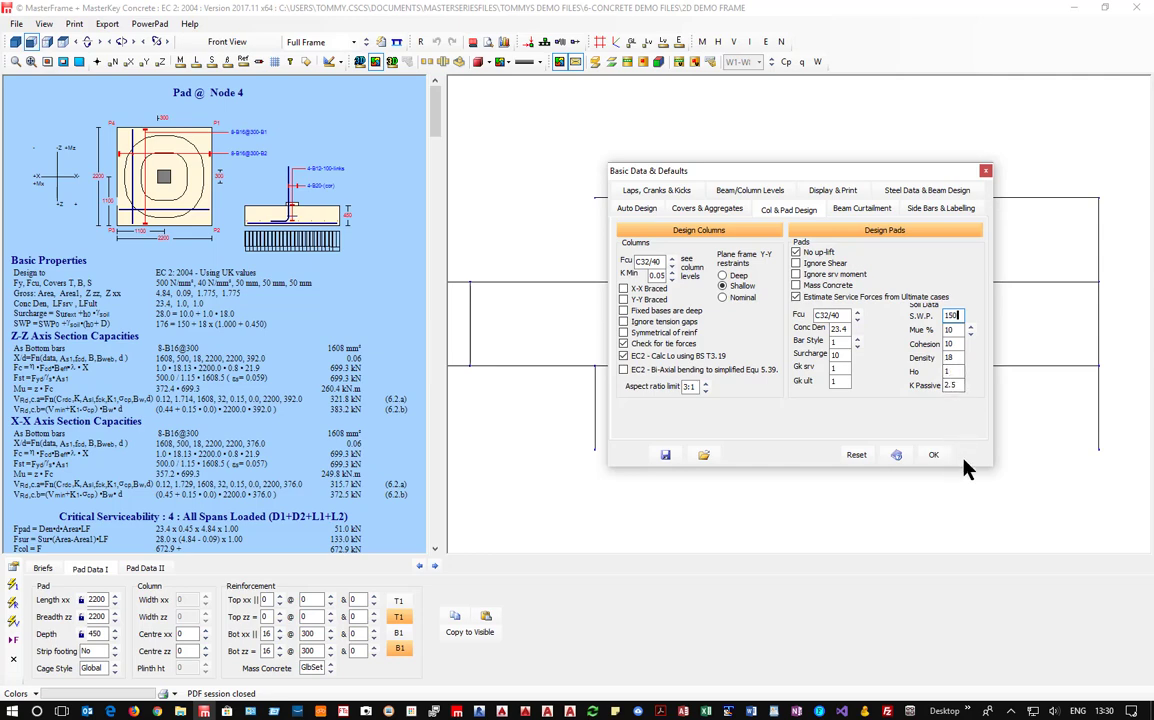
pyautogui.click(935, 456)
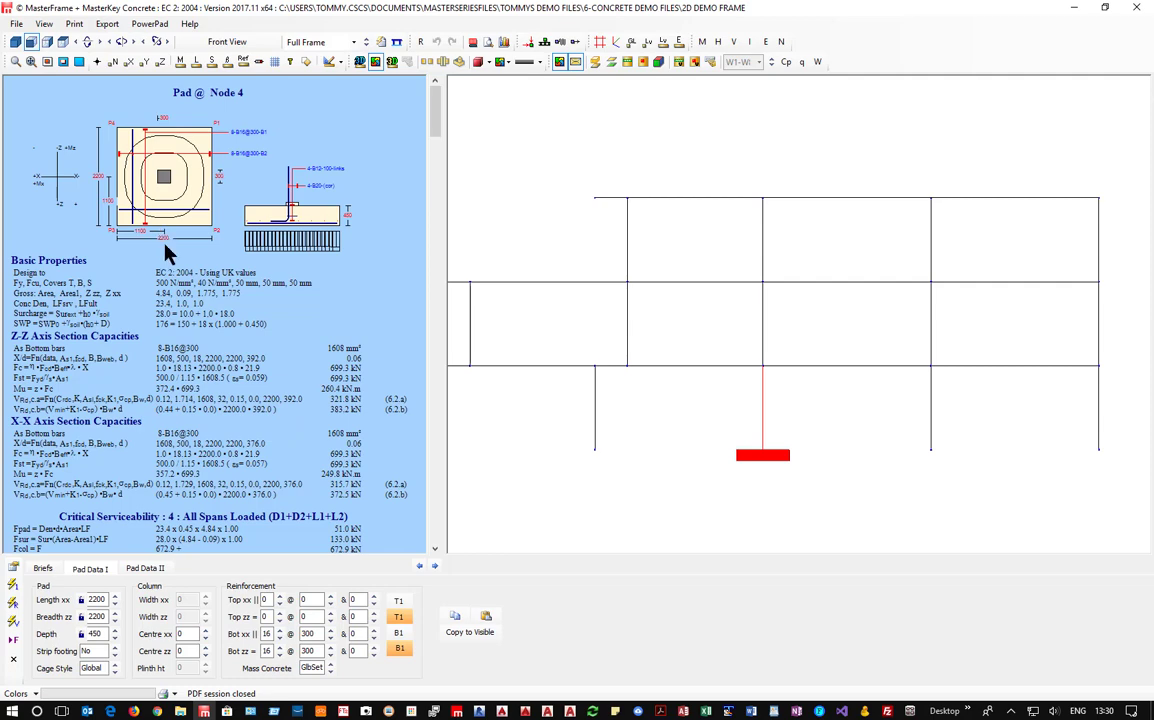
# Check the Node 4 pad's basic properties, bearing pressure and combined axial and horizontal load results
pyautogui.scroll(-5, 157, 458)
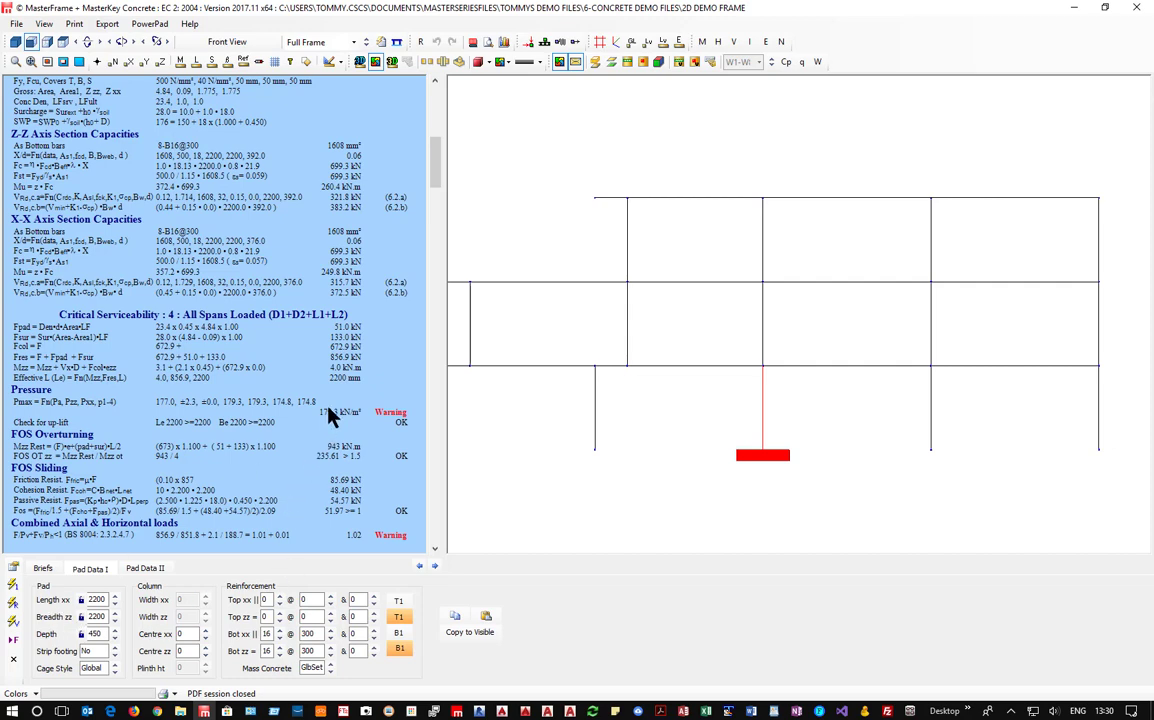
pyautogui.scroll(5, 124, 317)
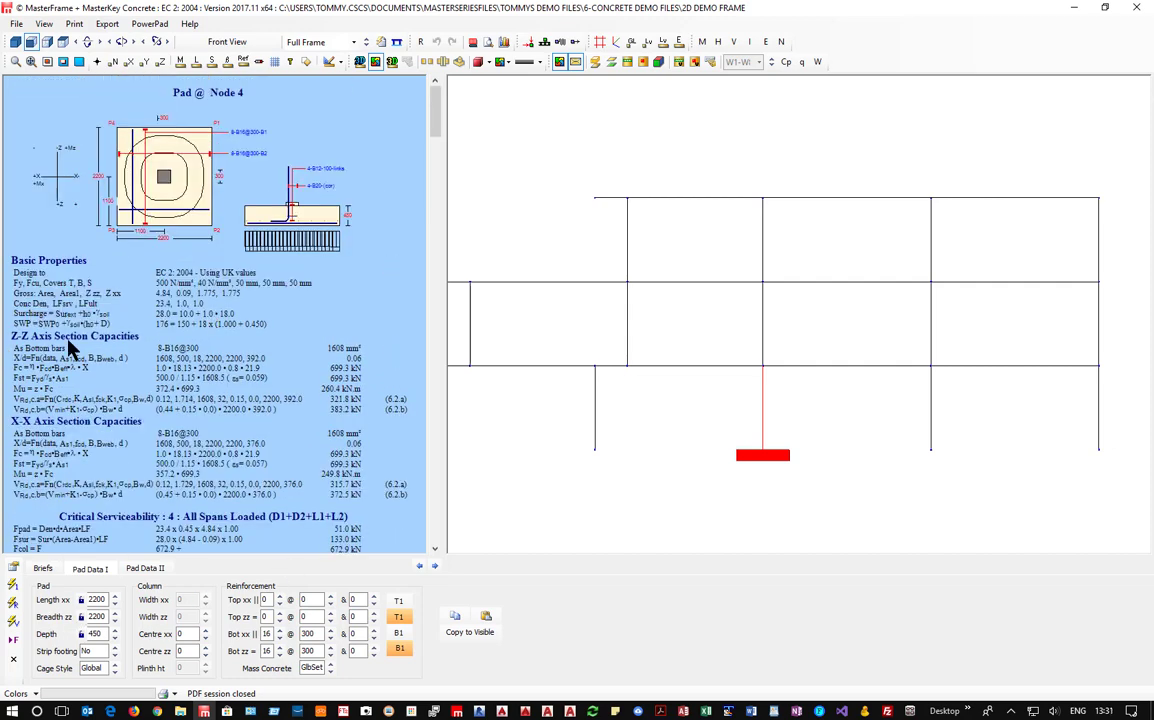
pyautogui.scroll(-2, 60, 325)
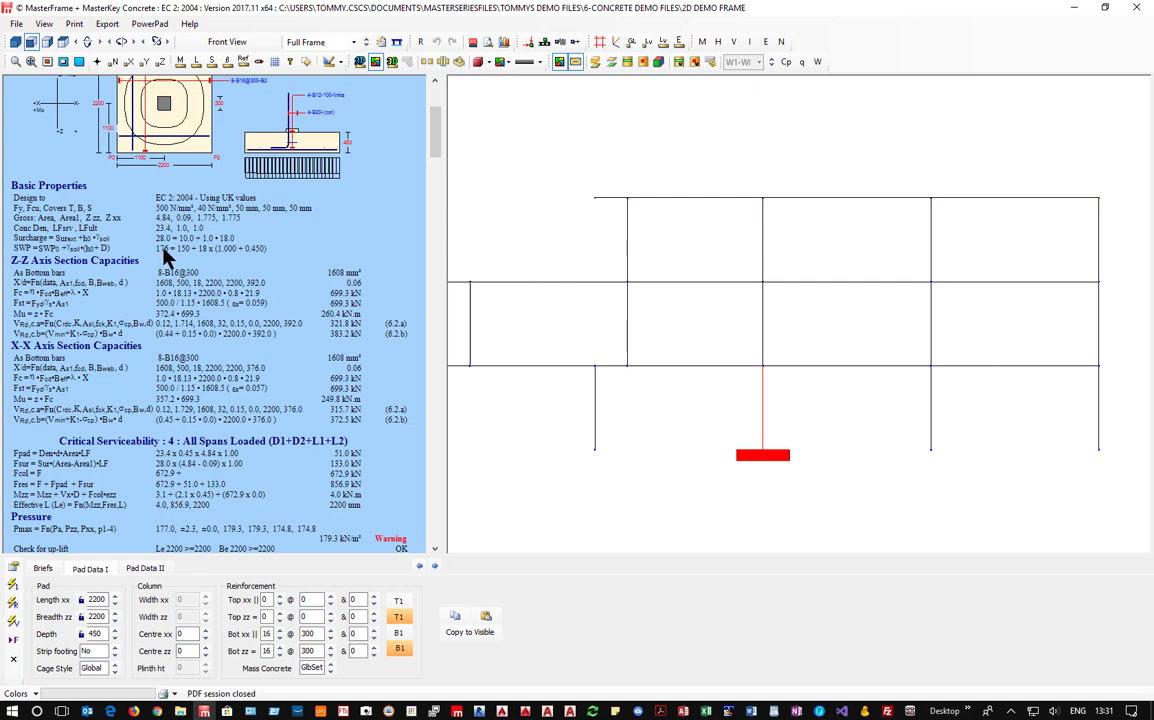
pyautogui.scroll(-3, 255, 272)
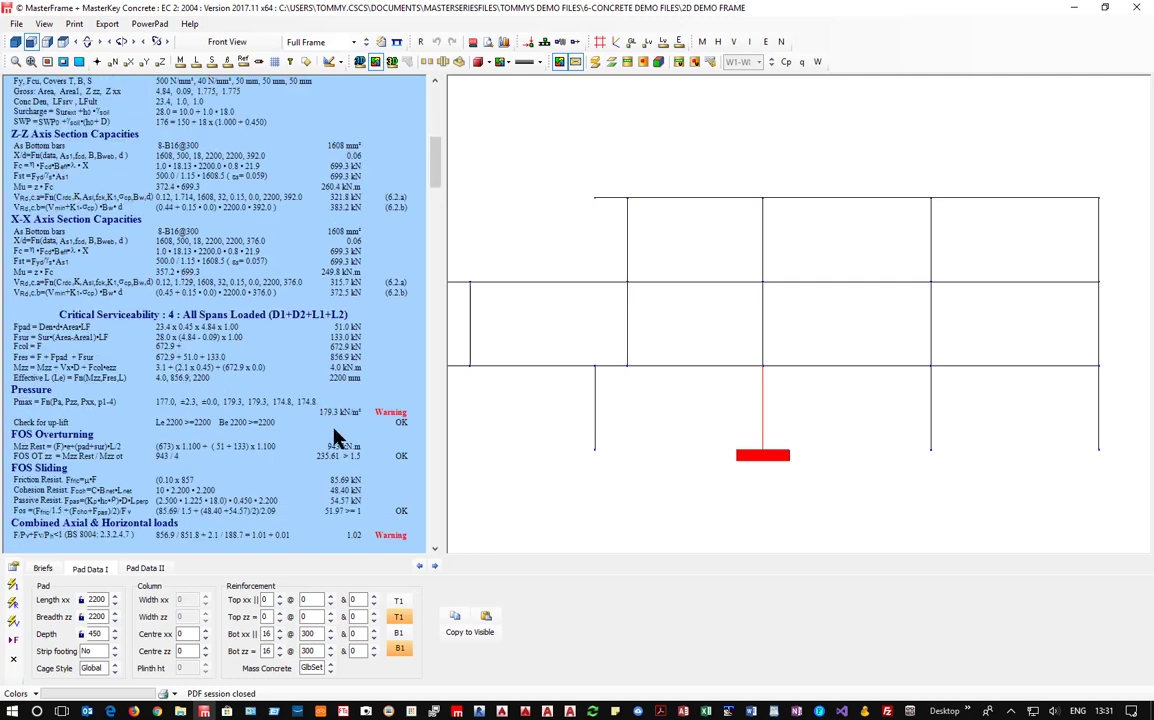
# Increase the Node 4 pad's length xx and breadth zz to 2250 each
pyautogui.click(115, 597)
pyautogui.click(115, 597)
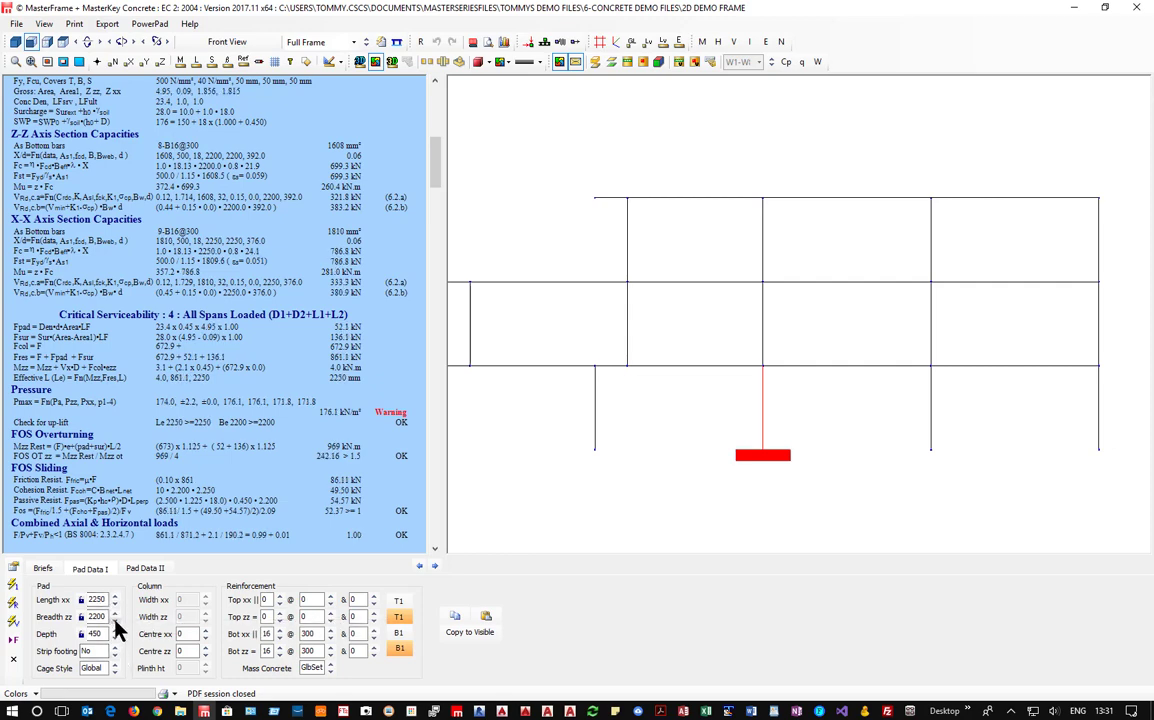
pyautogui.click(115, 614)
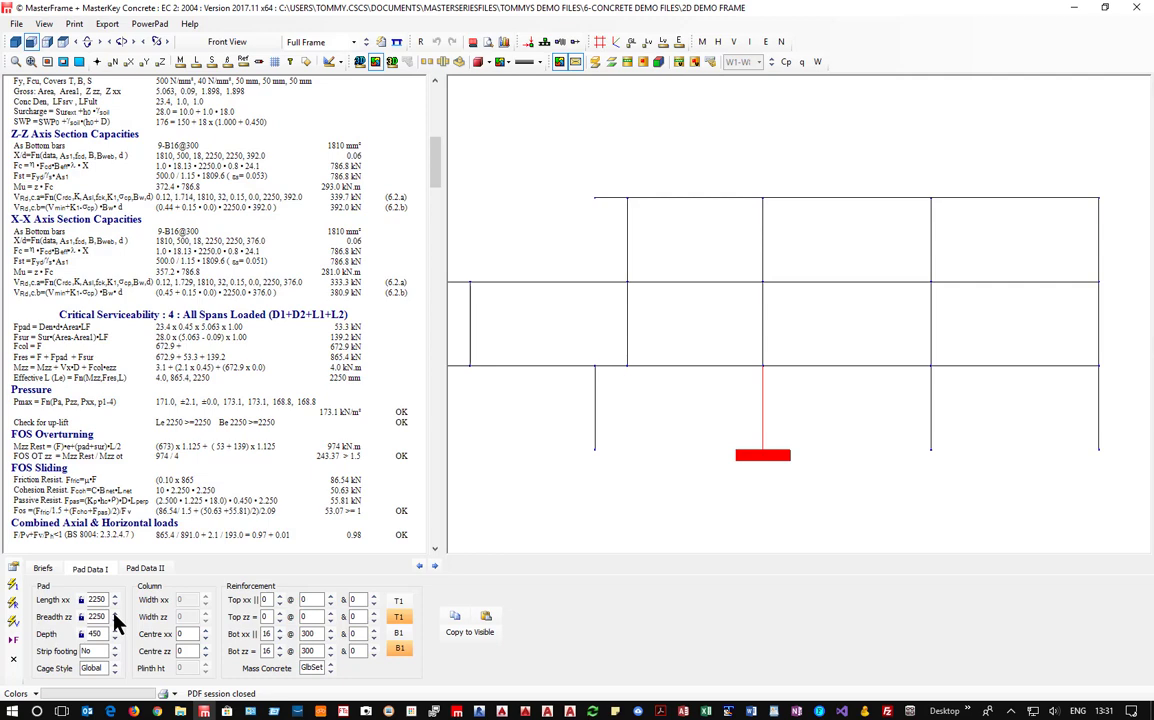
# Examine the Node 4 pad's design output, from serviceability and ultimate pressures to column face moments, beam shear and punching shear checks
pyautogui.scroll(5, 300, 203)
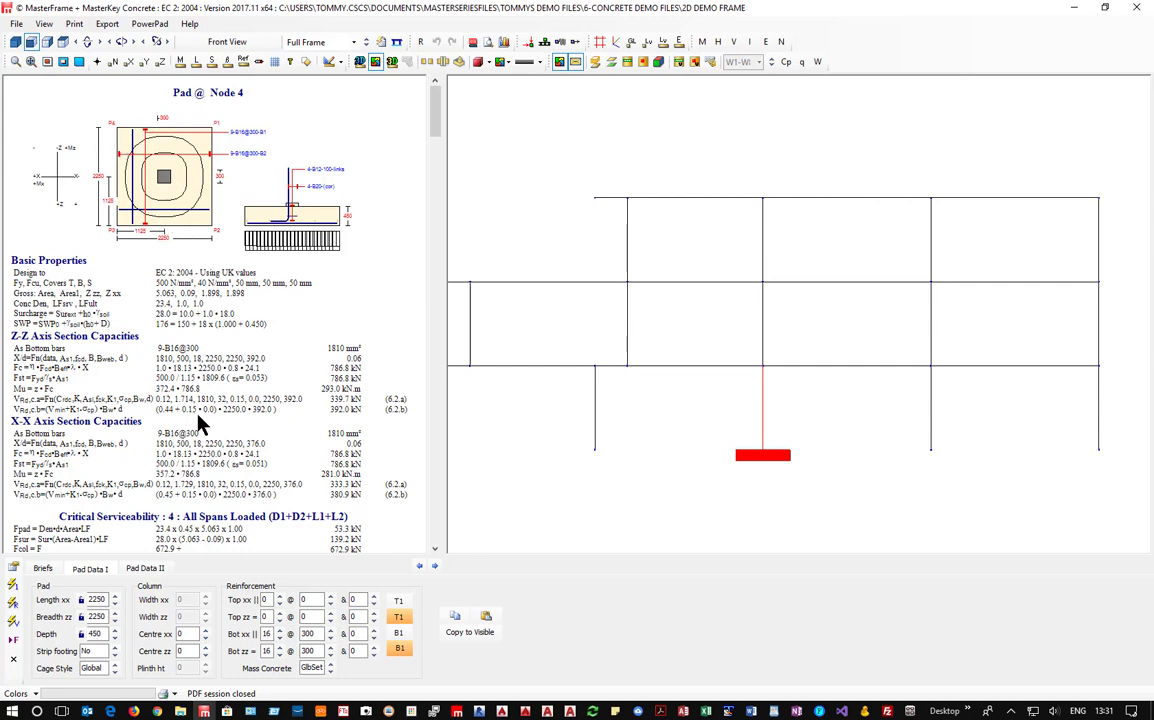
pyautogui.scroll(-10, 199, 420)
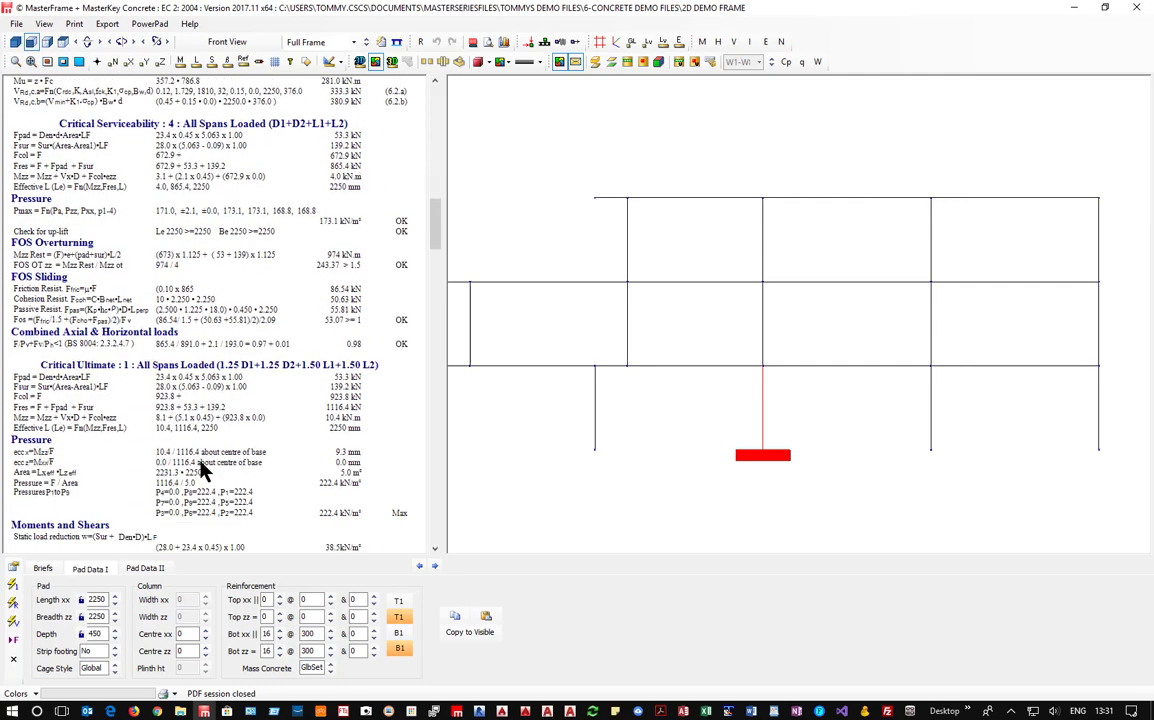
pyautogui.scroll(-10, 201, 466)
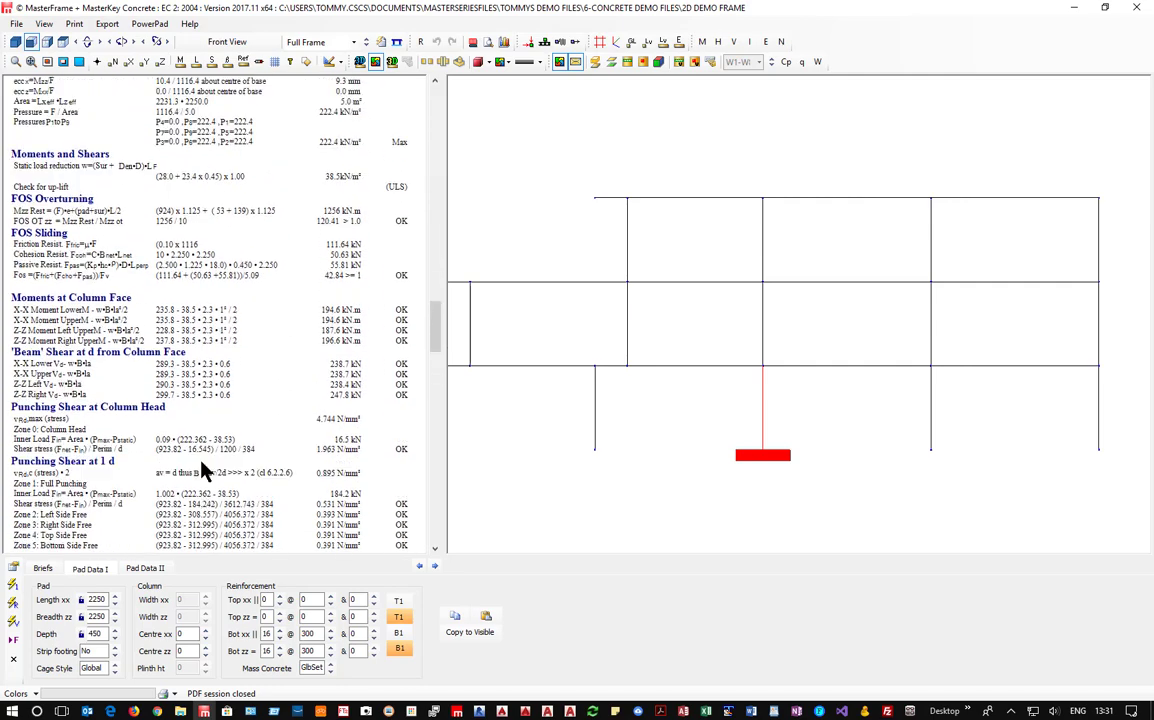
pyautogui.scroll(2, 201, 470)
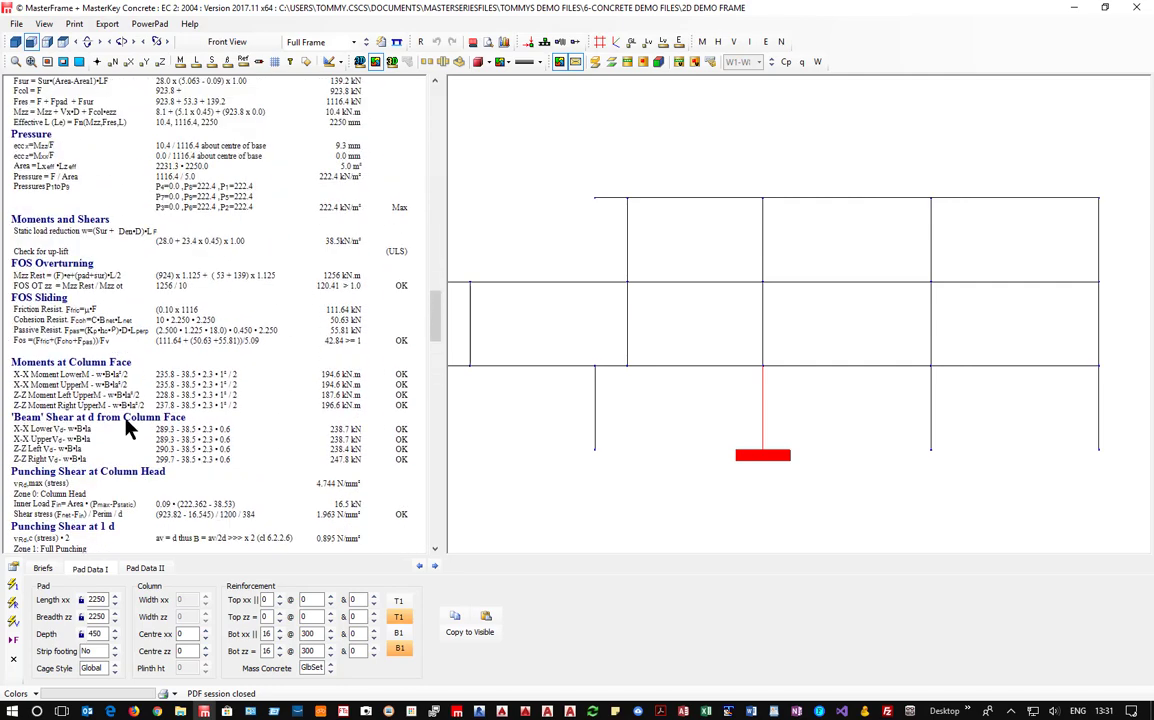
pyautogui.scroll(-1, 122, 425)
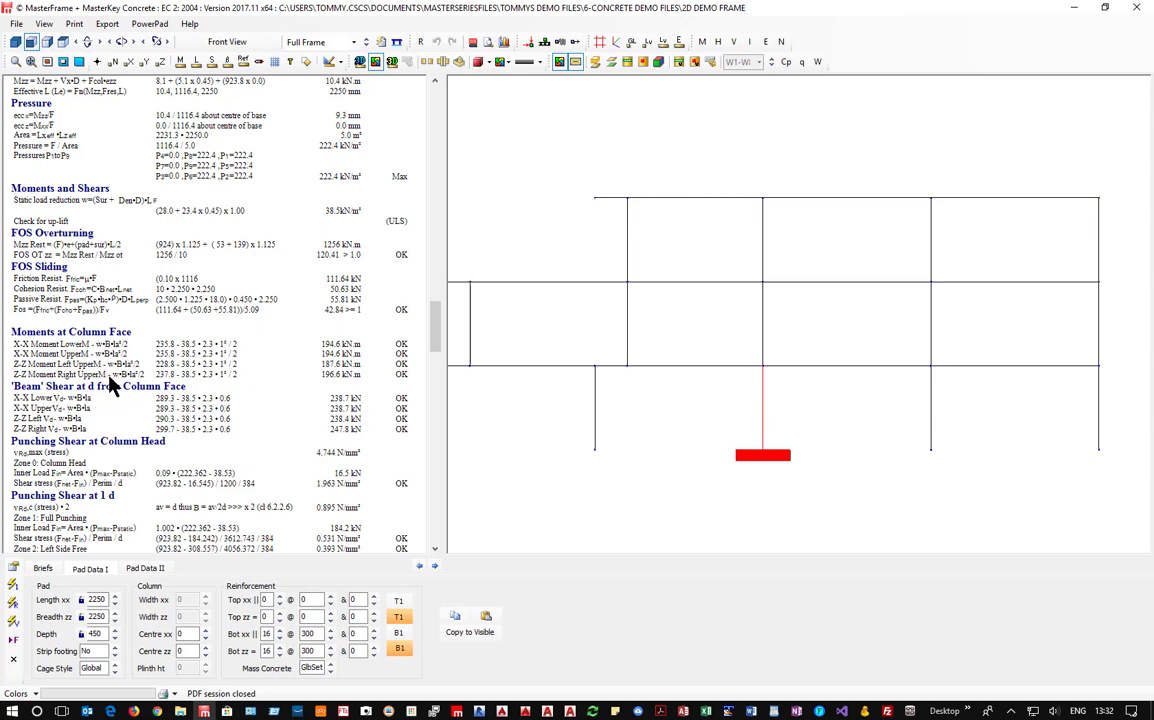
pyautogui.scroll(-2, 112, 400)
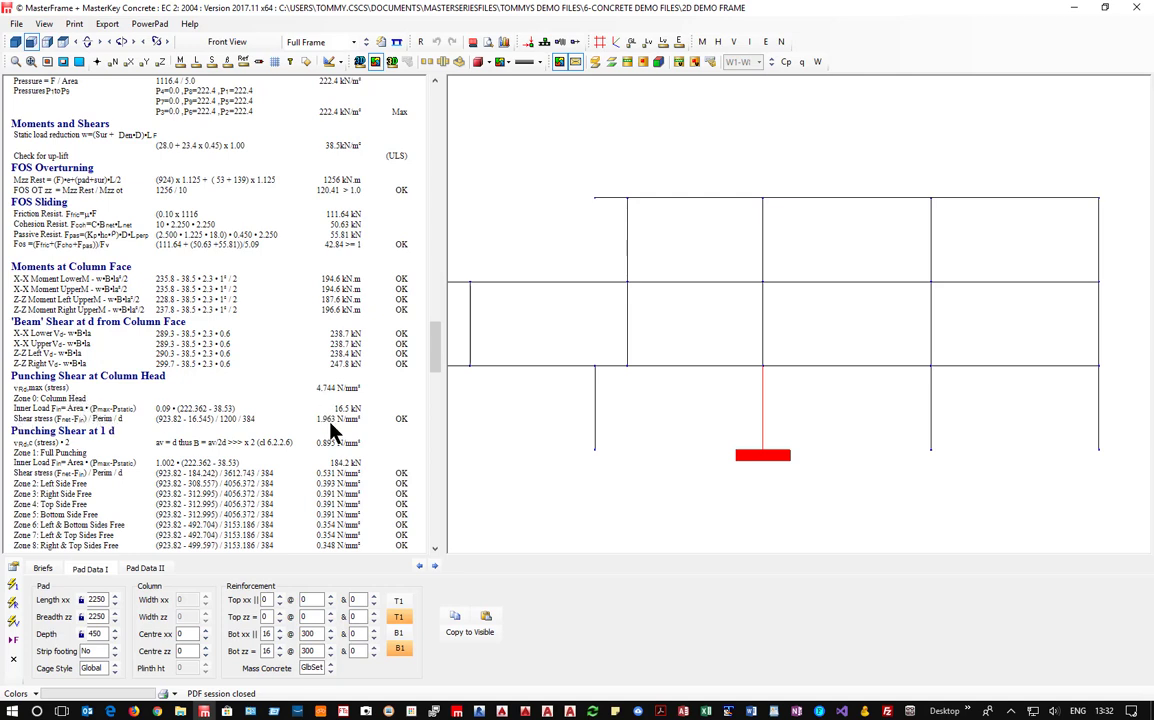
pyautogui.scroll(-3, 335, 432)
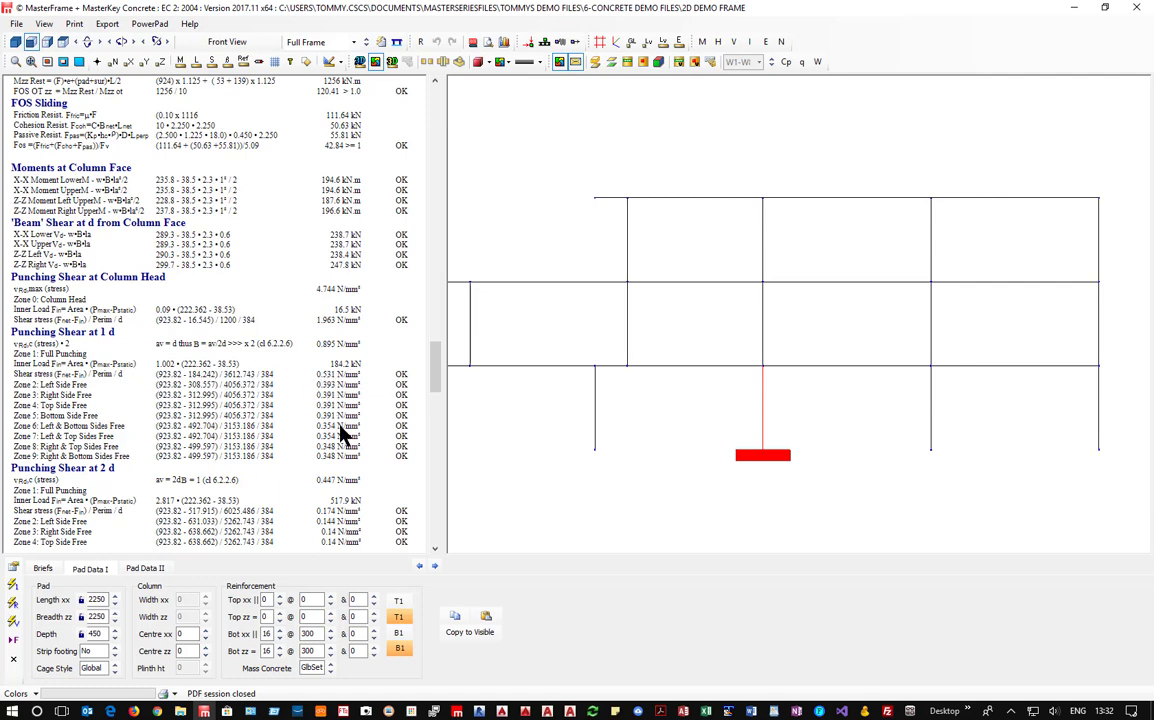
pyautogui.scroll(-2, 338, 460)
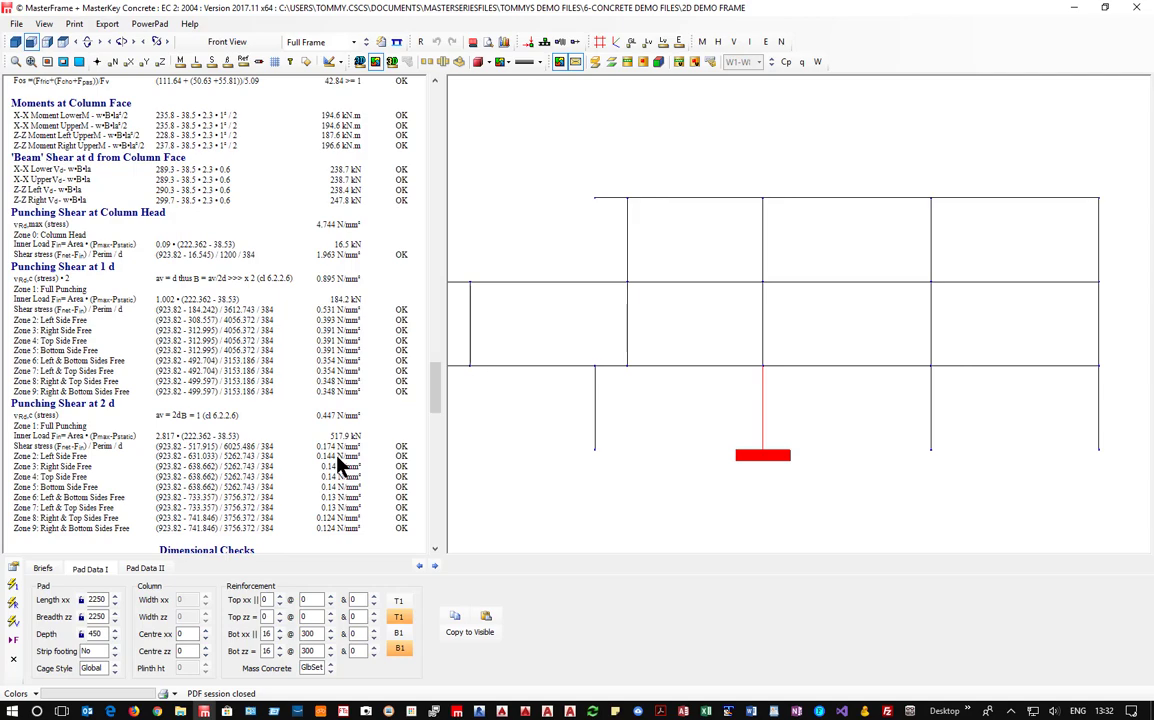
pyautogui.scroll(-6, 338, 456)
# Position the column eccentrically on the Node 4 pad by setting its centre xx to 500
pyautogui.scroll(20, 338, 456)
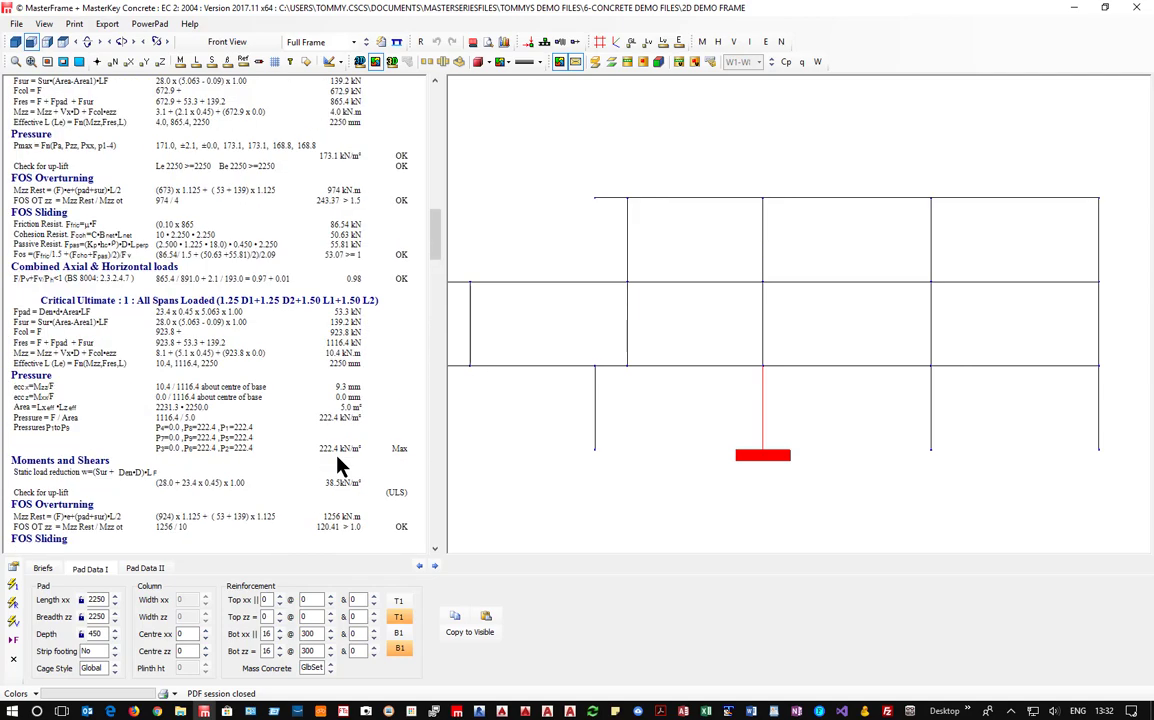
pyautogui.scroll(10, 338, 465)
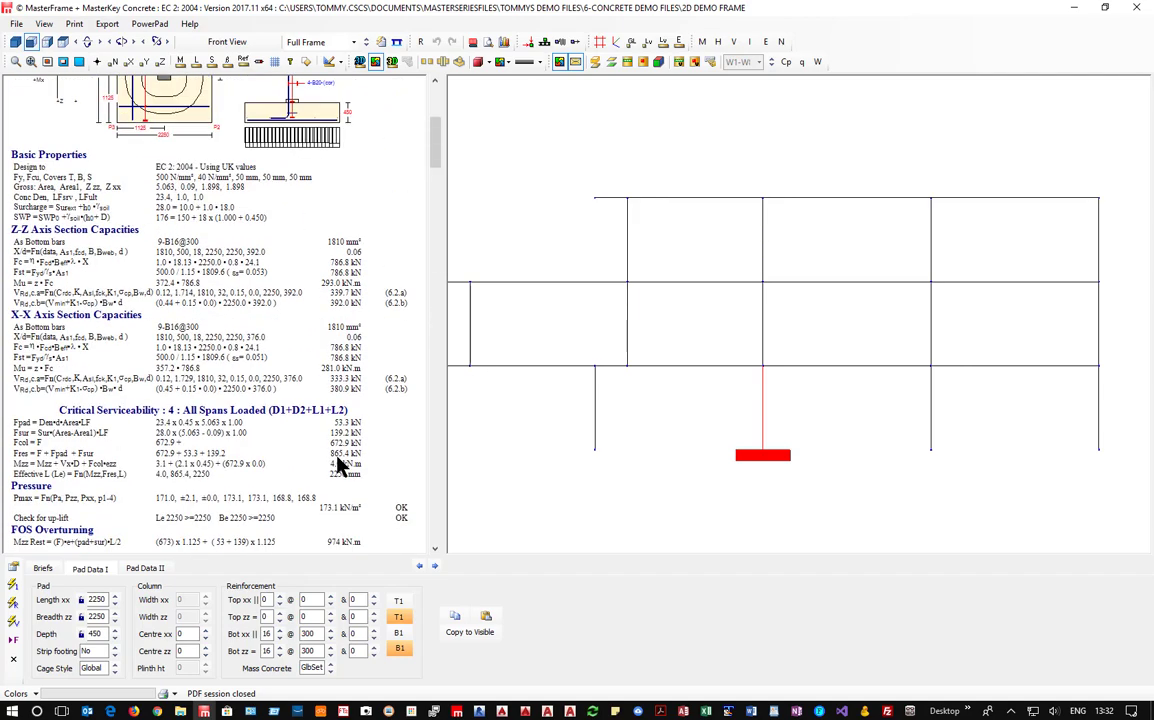
pyautogui.scroll(2, 300, 245)
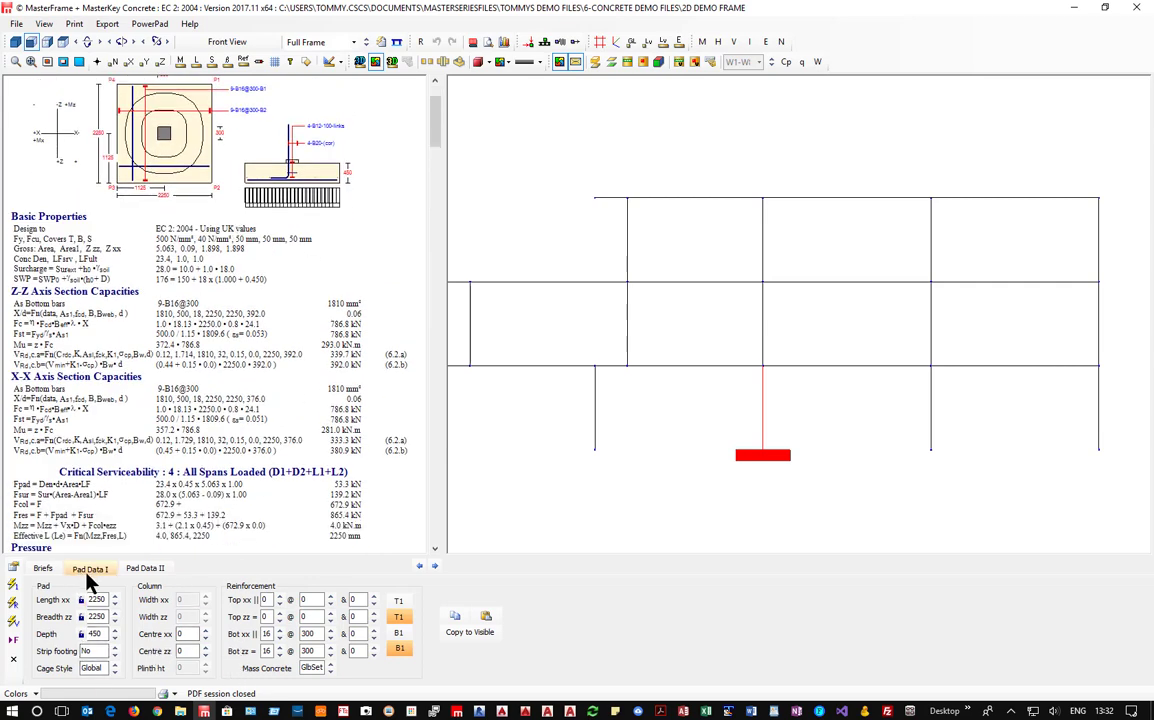
pyautogui.click(182, 634)
pyautogui.write('500')
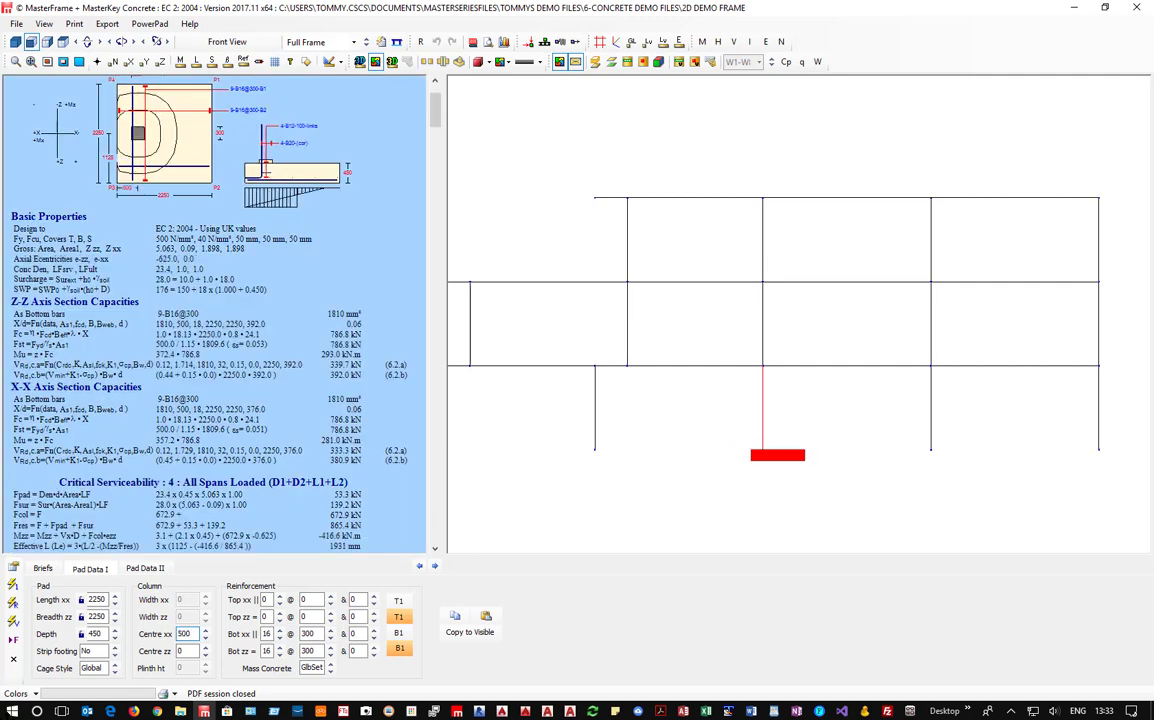
# Examine the eccentric Node 4 pad's output, covering bearing pressures, overturning, sliding, punching shear, uplift design and dimensional checks
pyautogui.scroll(-1, 168, 140)
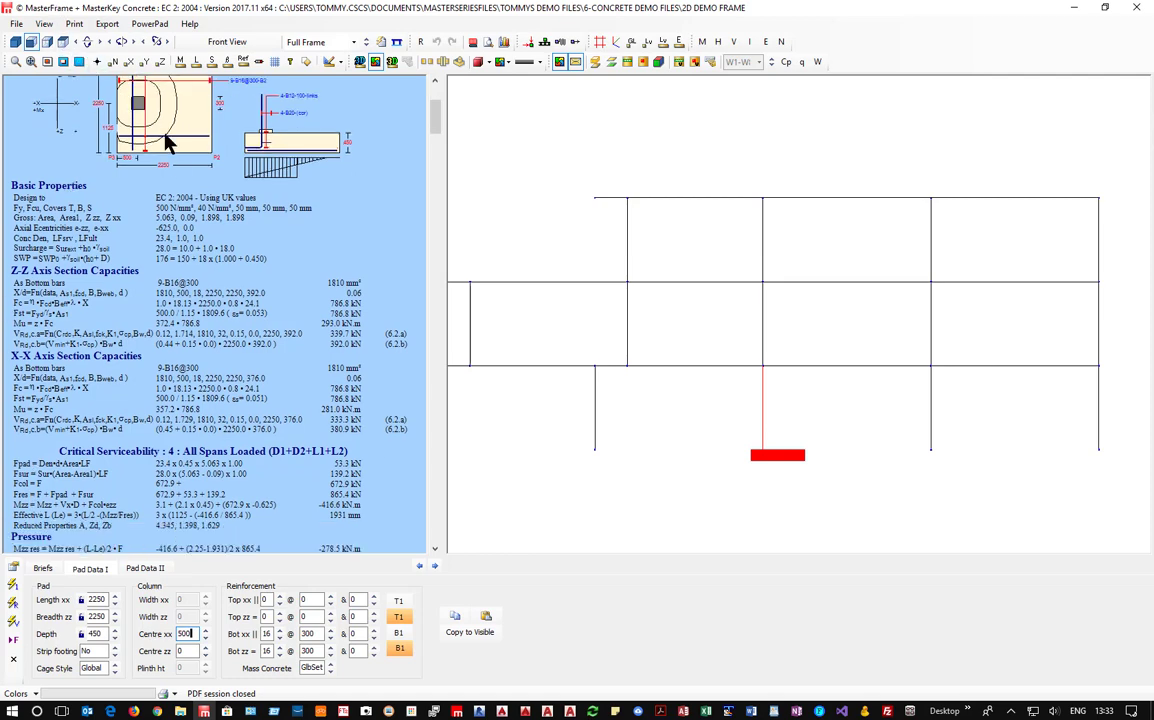
pyautogui.scroll(-6, 181, 218)
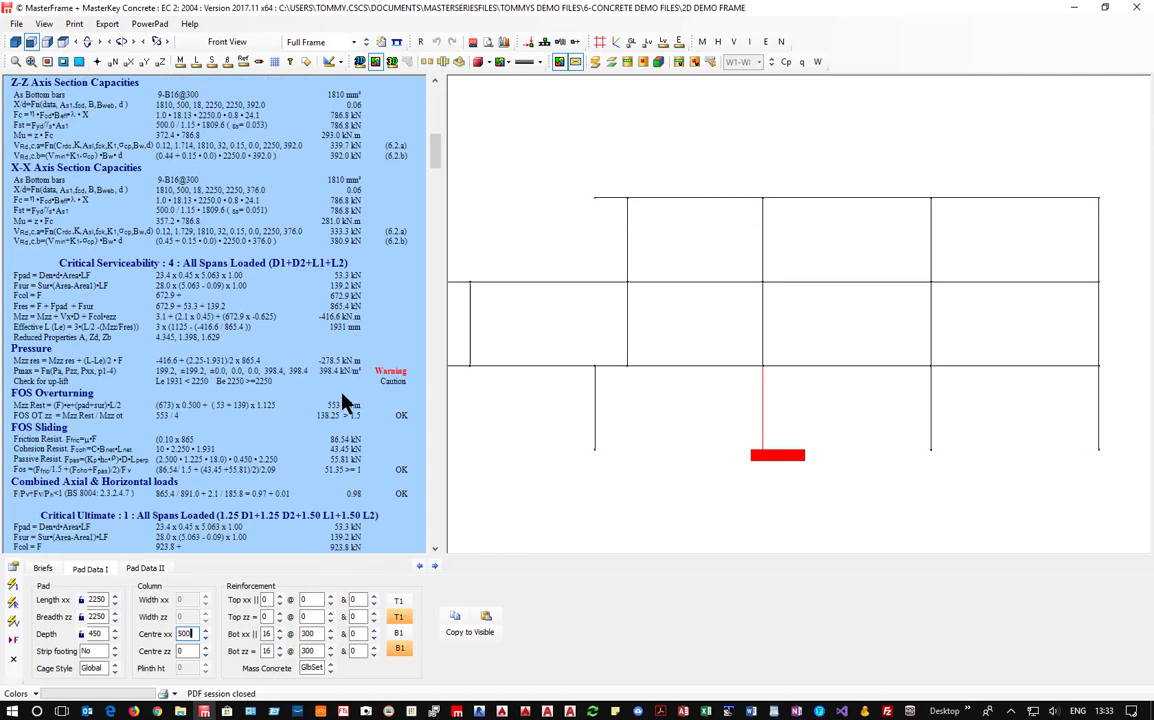
pyautogui.scroll(-20, 338, 378)
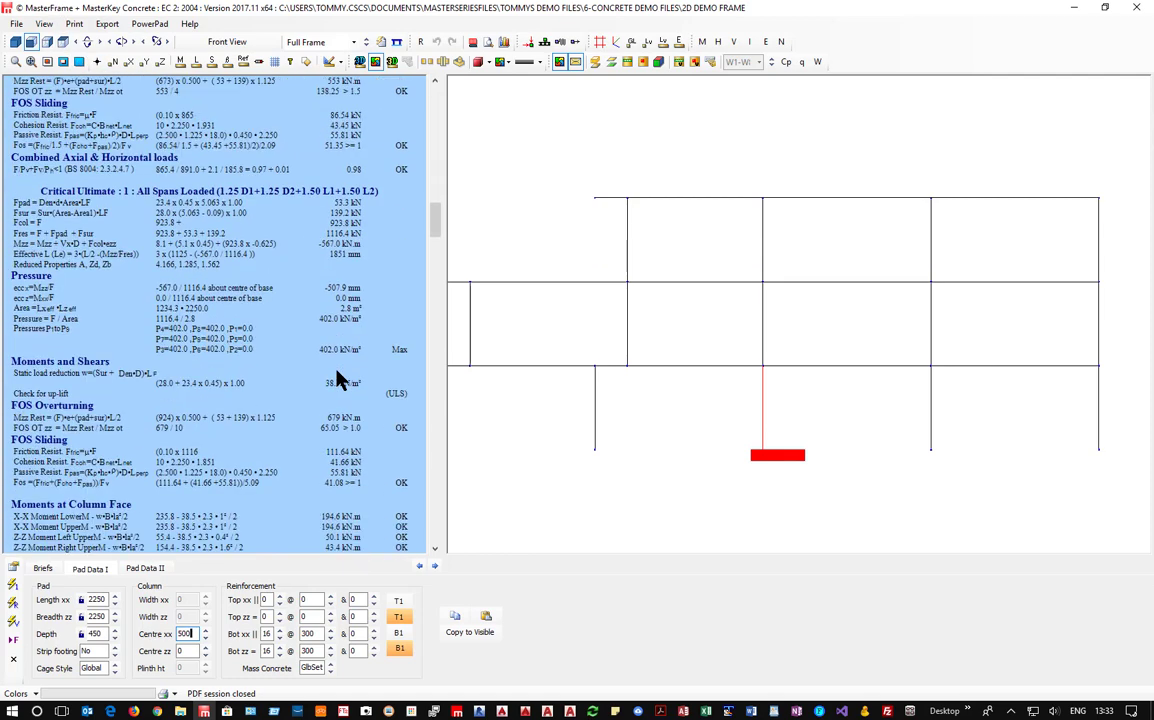
pyautogui.scroll(-12, 338, 378)
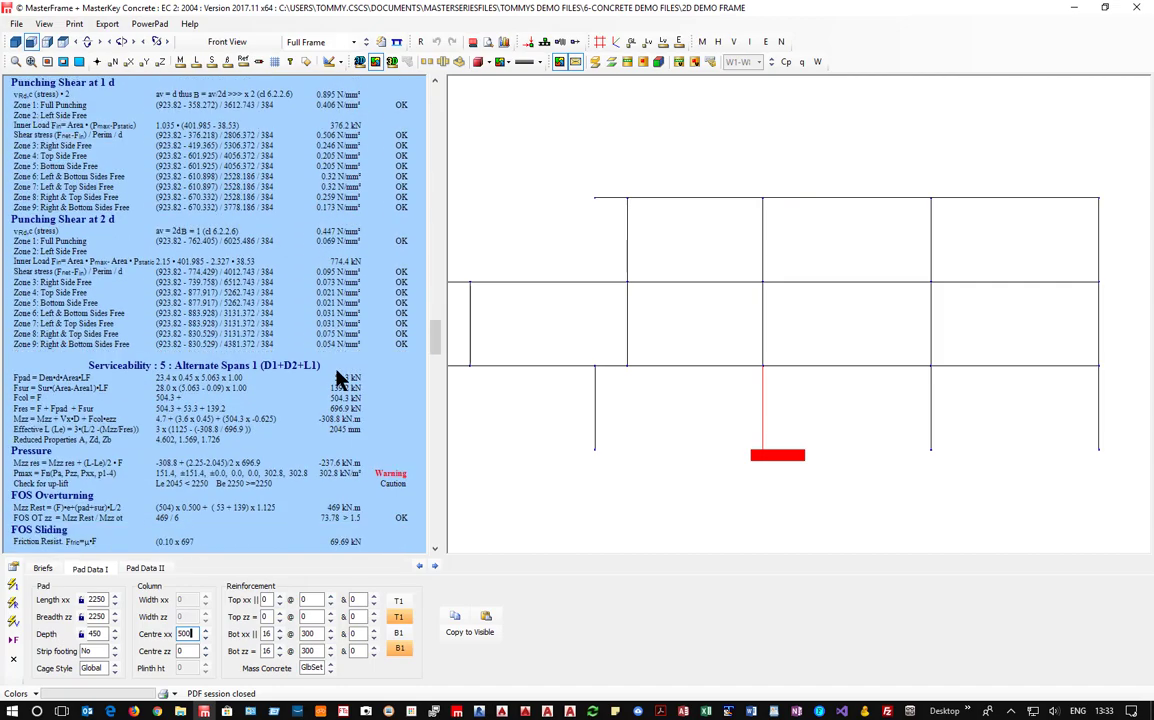
pyautogui.scroll(-20, 327, 420)
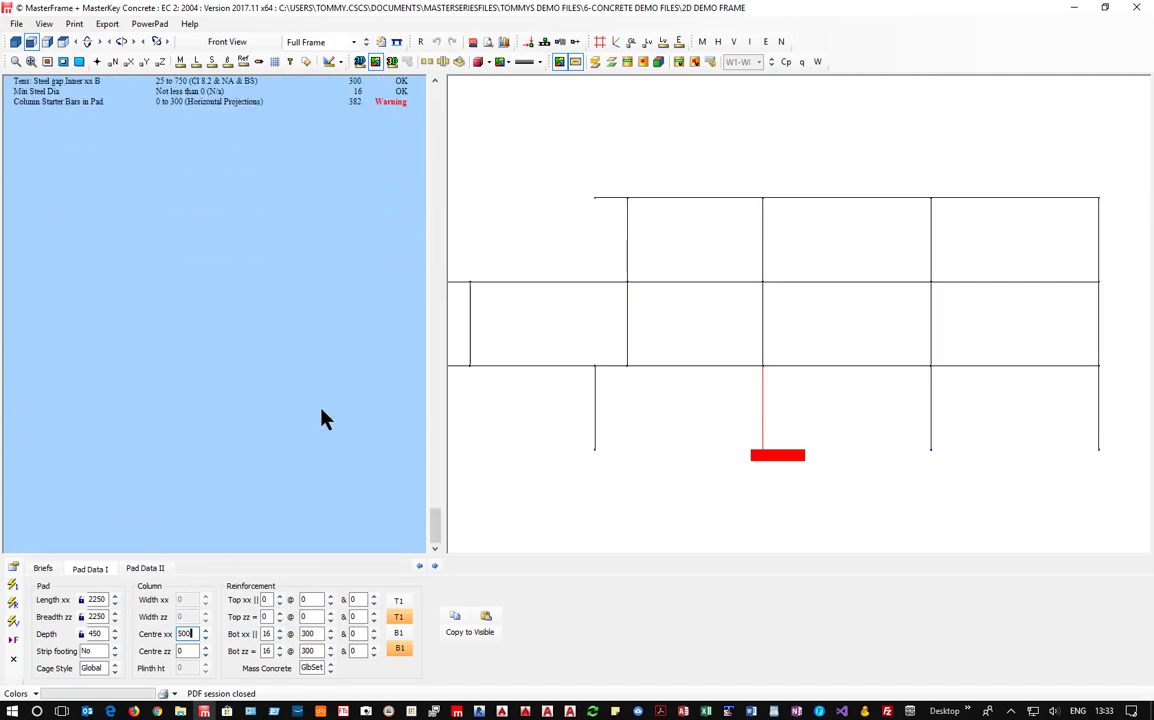
pyautogui.scroll(17, 324, 419)
pyautogui.scroll(-6, 322, 418)
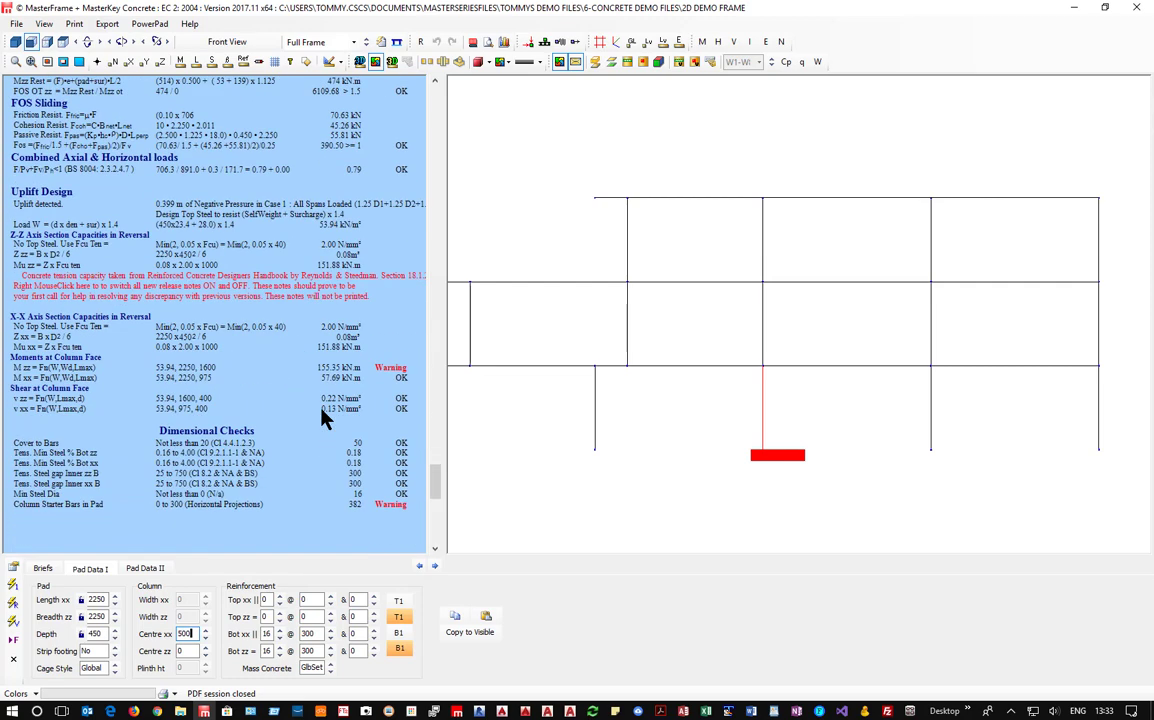
pyautogui.scroll(1, 322, 418)
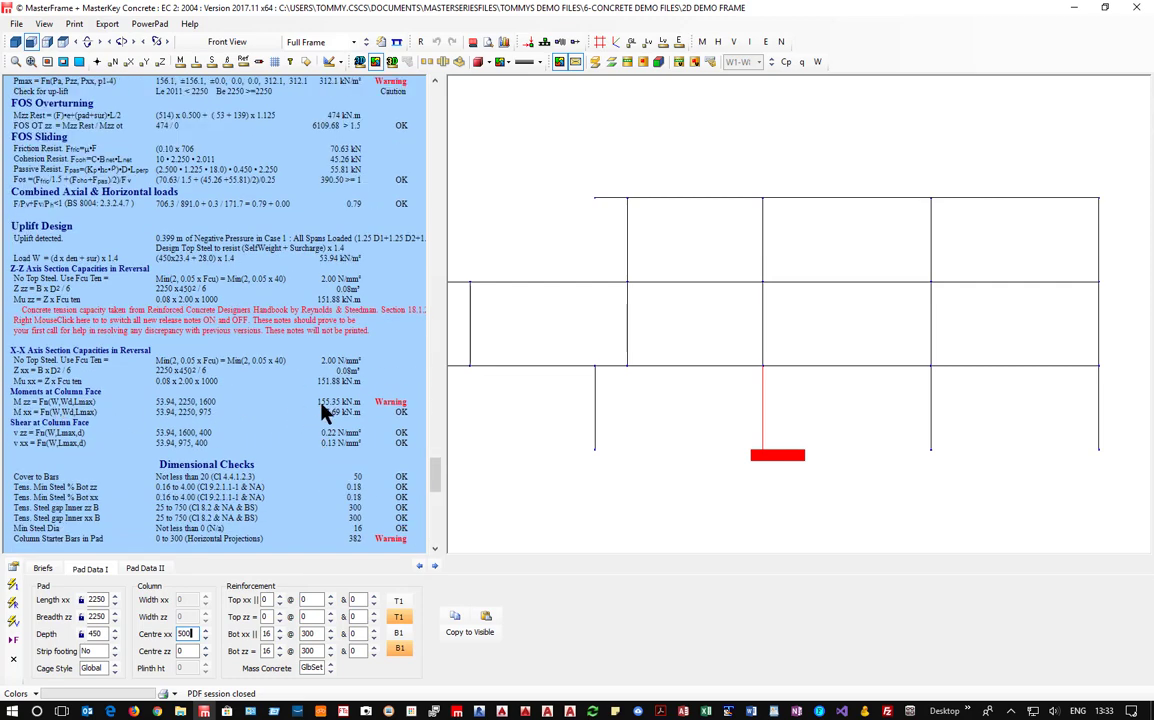
pyautogui.scroll(10, 312, 470)
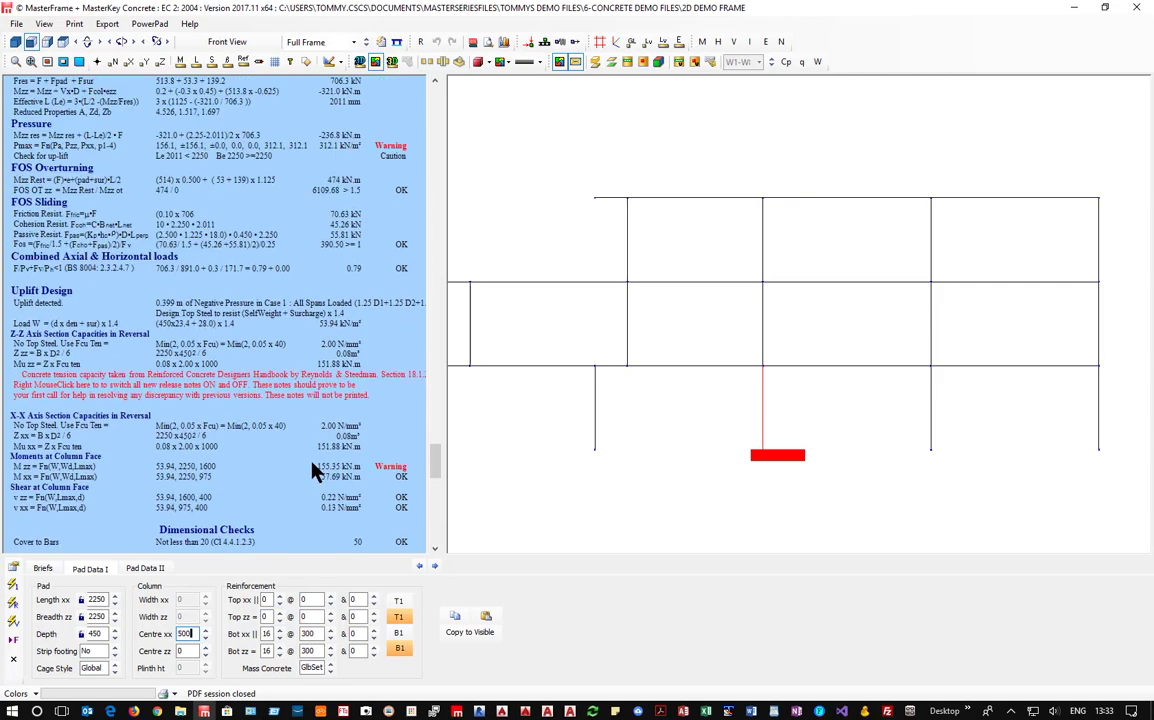
pyautogui.scroll(-10, 312, 470)
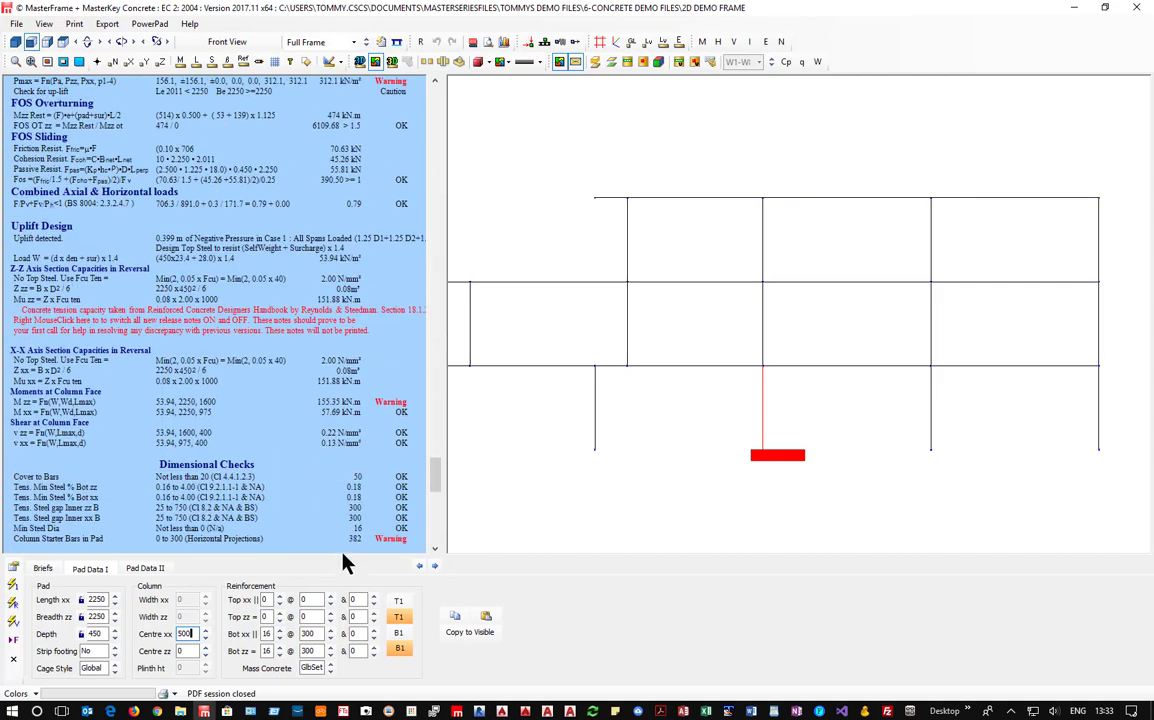
pyautogui.scroll(-2, 349, 543)
pyautogui.scroll(20, 290, 467)
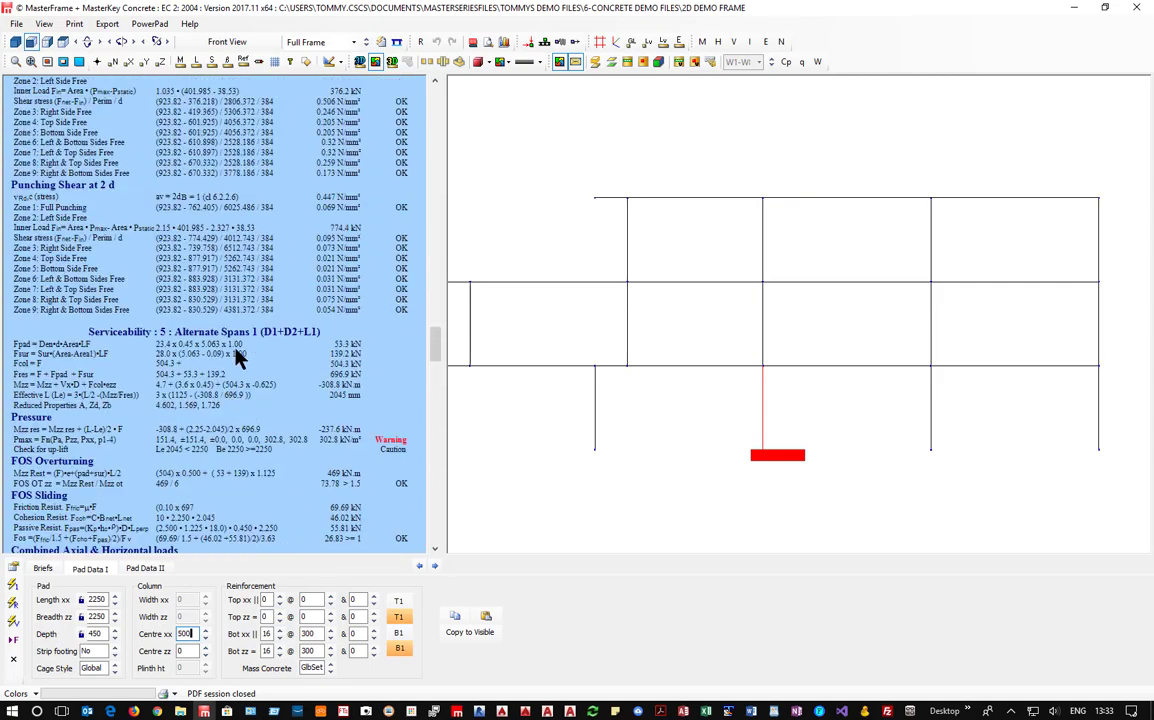
pyautogui.scroll(-1, 135, 168)
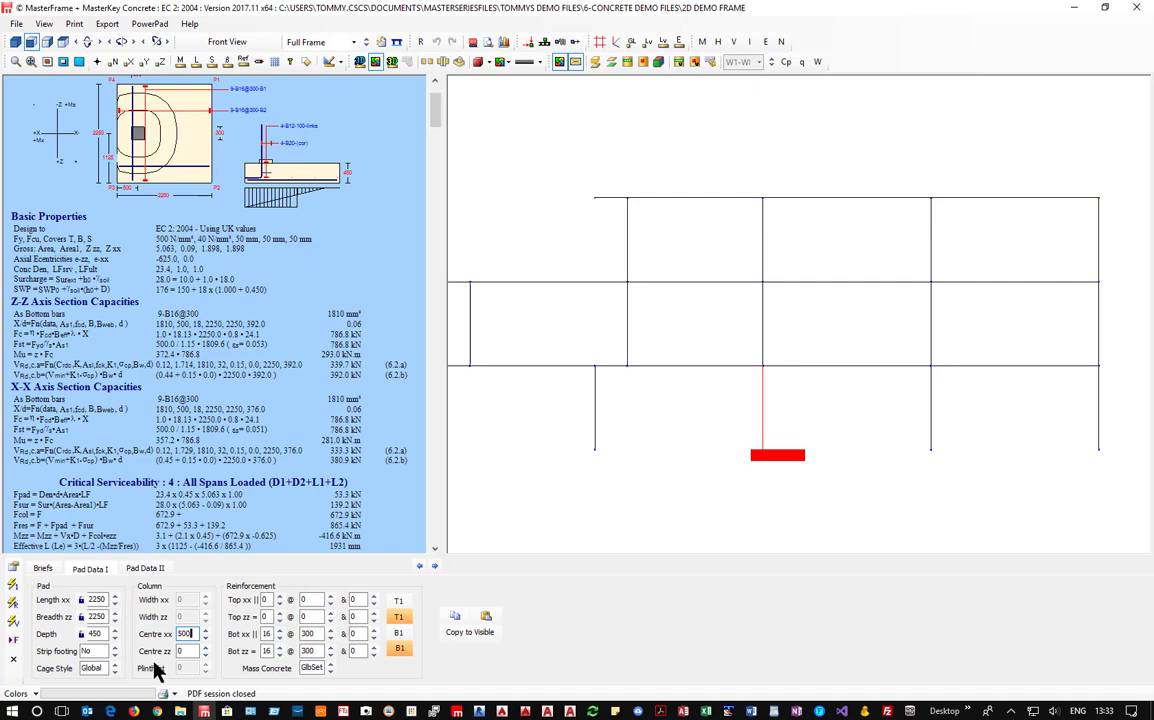
# Reduce the column's eccentricity on the Node 4 pad by setting its centre xx to 700
pyautogui.press('Left')
pyautogui.hotkey('shift', 'Right')
pyautogui.write('7')
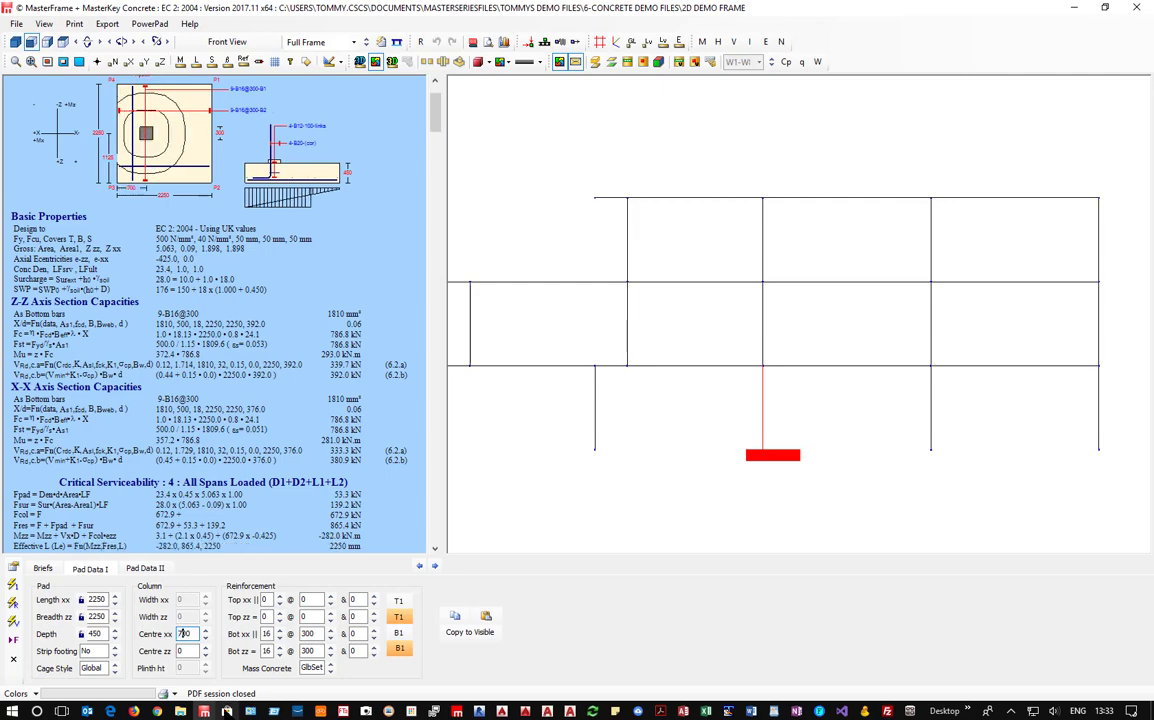
# Review the Node 4 pad's bearing pressures, uplift and dimensional checks for the revised column position
pyautogui.scroll(-10, 343, 478)
pyautogui.scroll(-15, 343, 478)
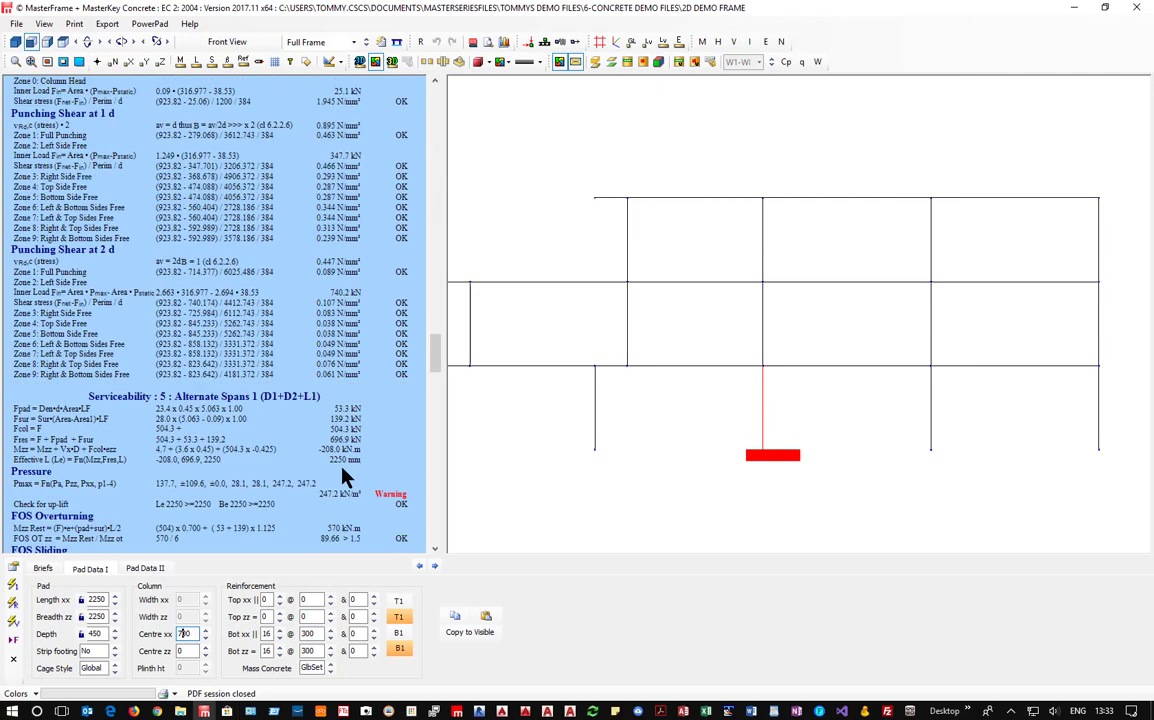
pyautogui.scroll(-20, 343, 478)
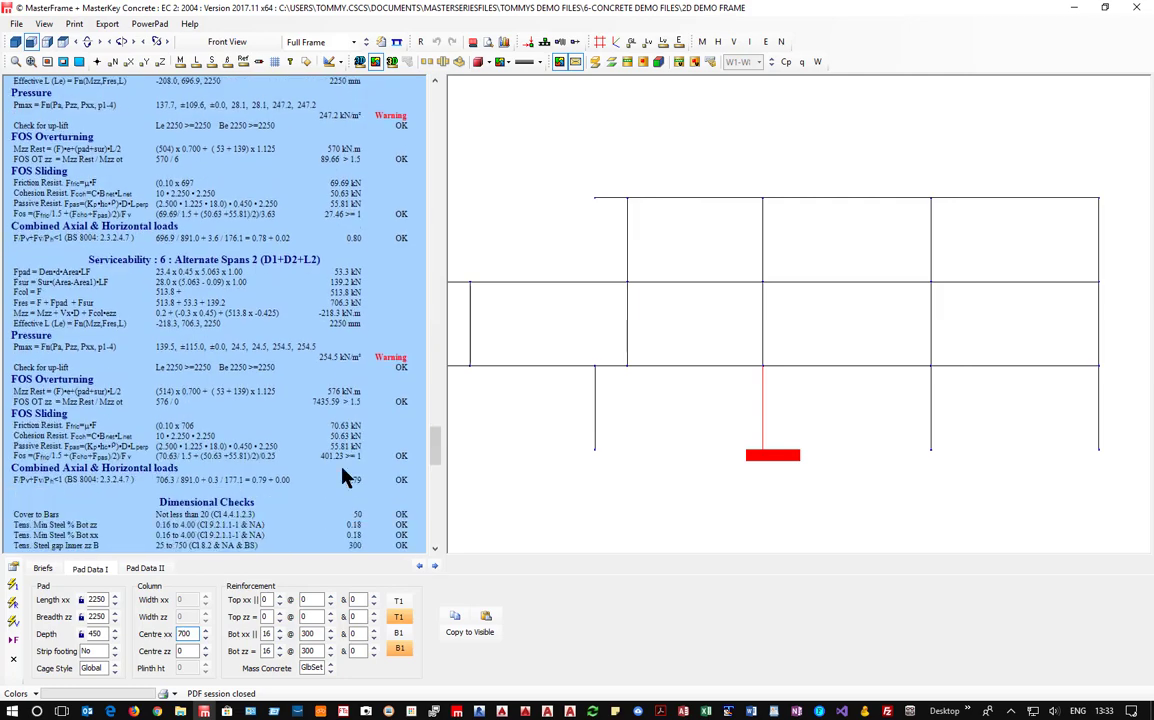
pyautogui.scroll(10, 330, 472)
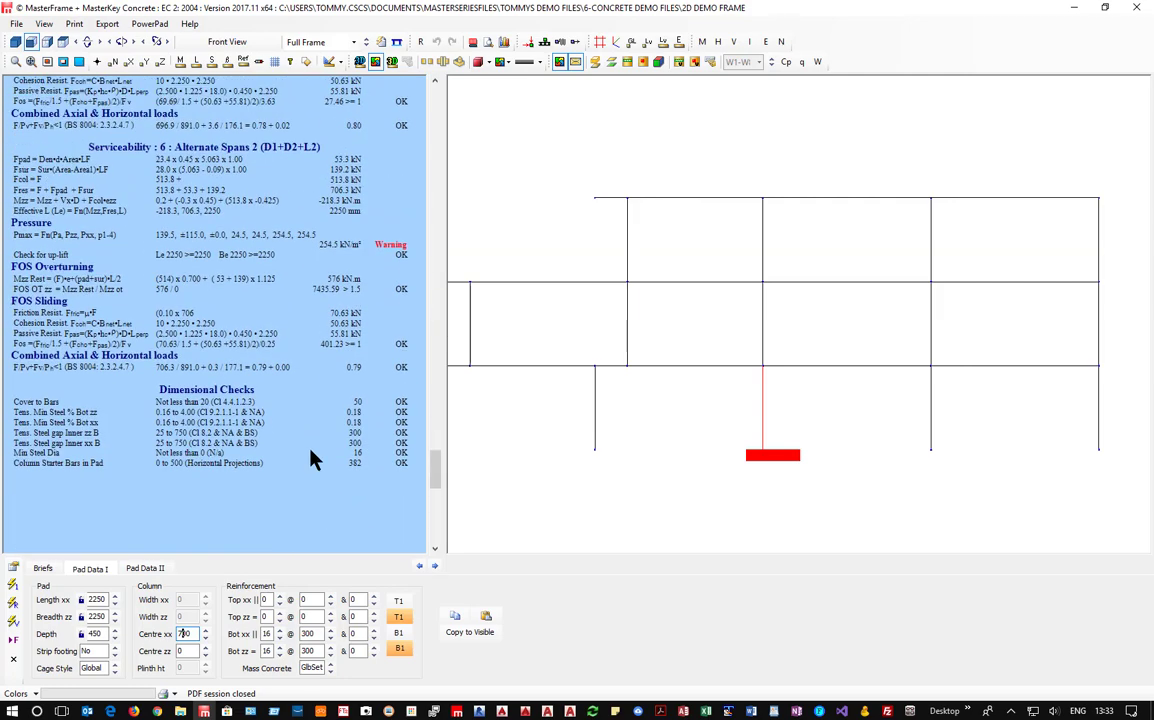
pyautogui.scroll(12, 240, 437)
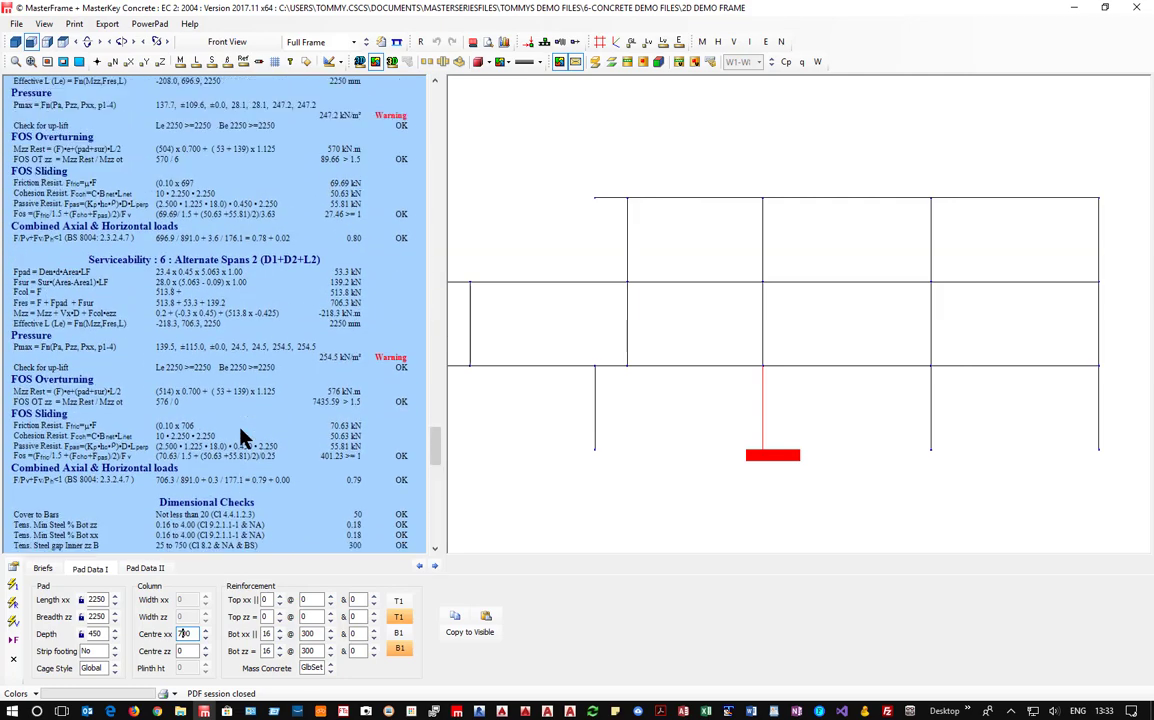
pyautogui.scroll(1, 240, 437)
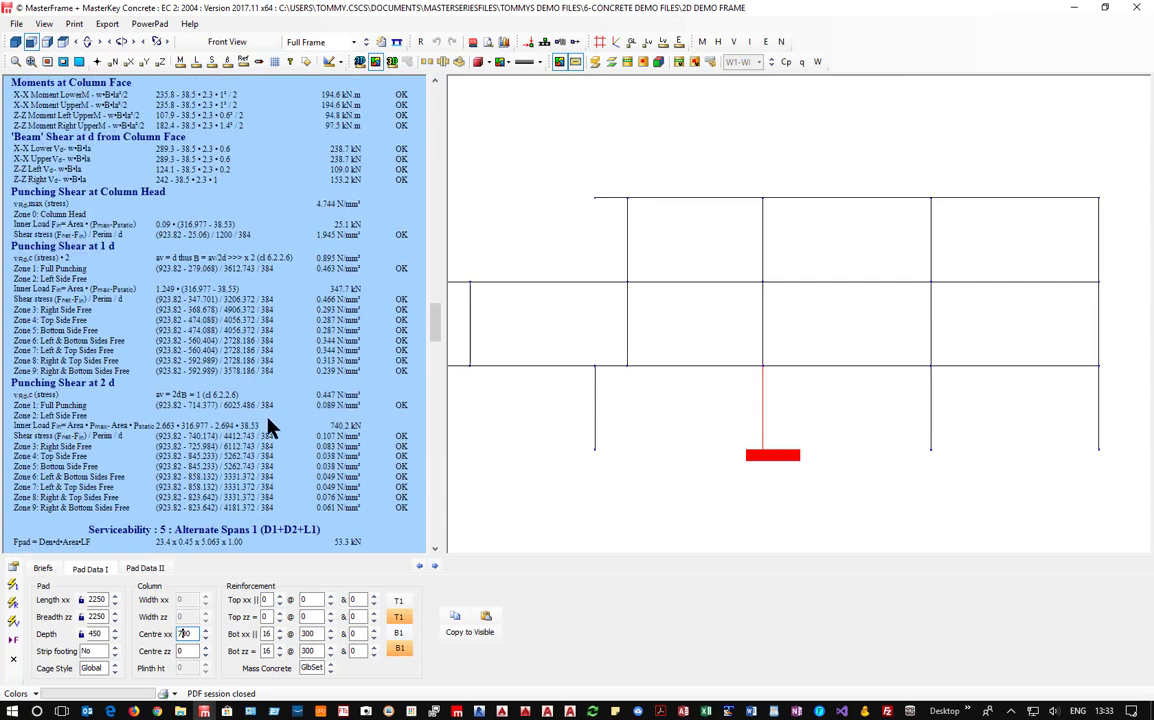
pyautogui.scroll(20, 322, 376)
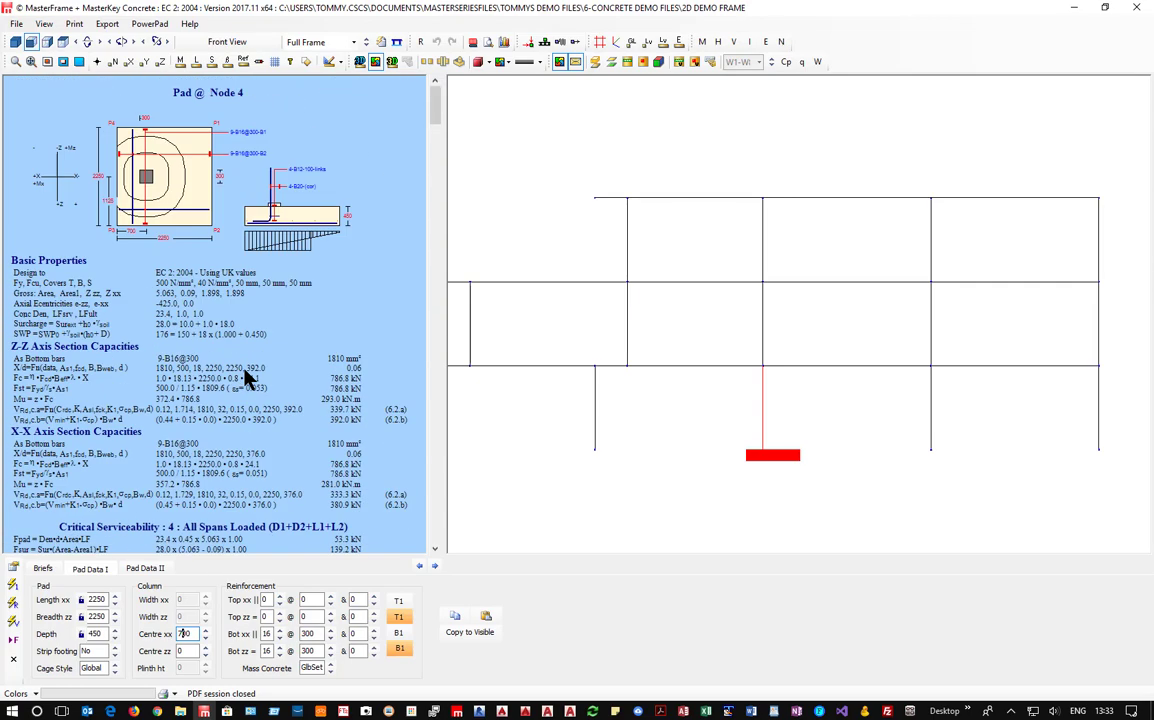
pyautogui.scroll(-9, 313, 395)
pyautogui.scroll(-1, 320, 405)
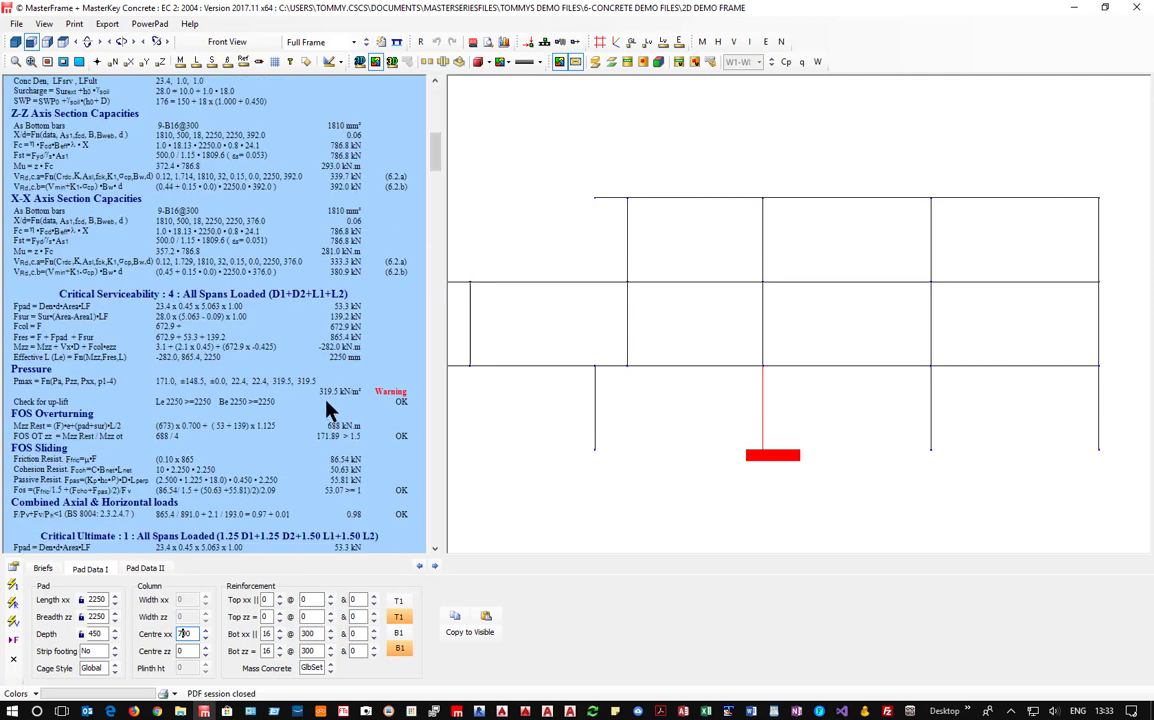
pyautogui.scroll(7, 195, 374)
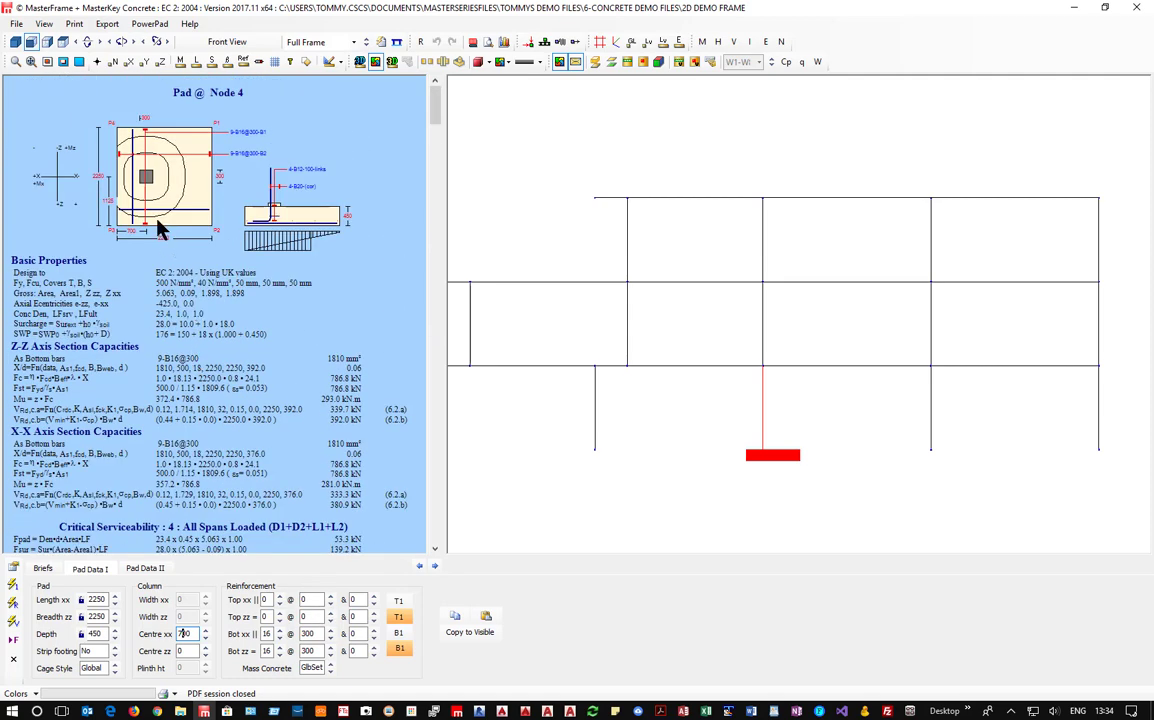
# Make the column eccentric in the other direction with centre zz 900, and check the pad's biaxial pressures, moments and punching shear
pyautogui.scroll(-1, 209, 318)
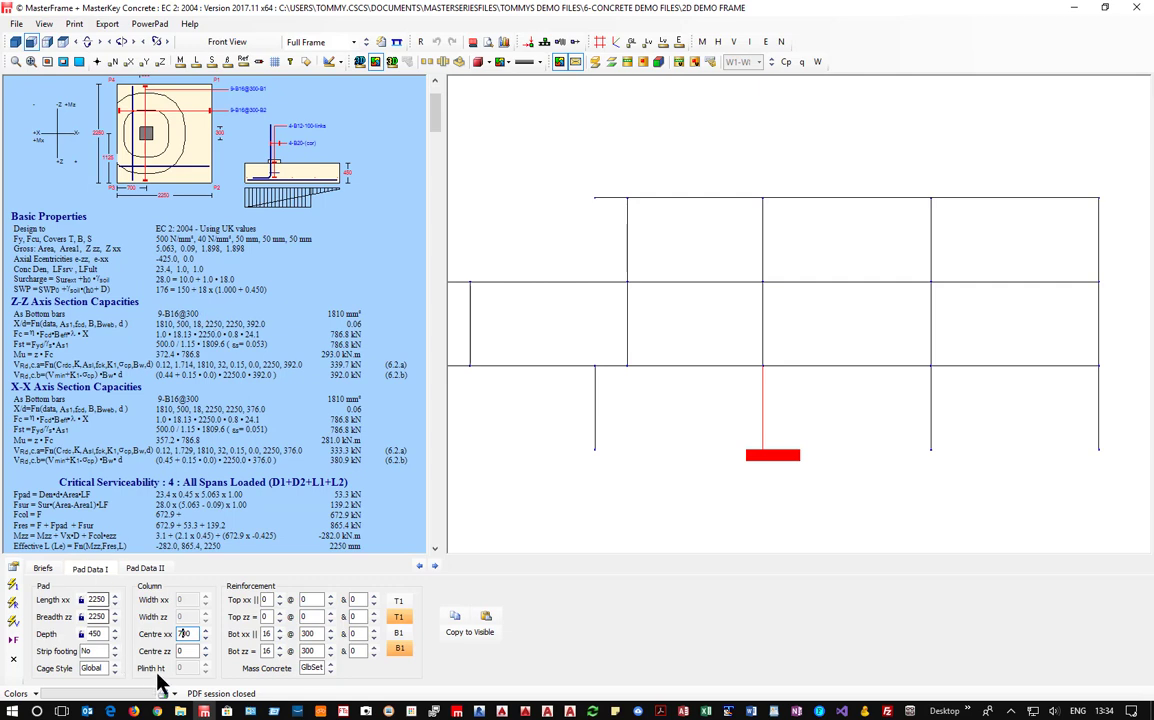
pyautogui.click(184, 651)
pyautogui.write('900')
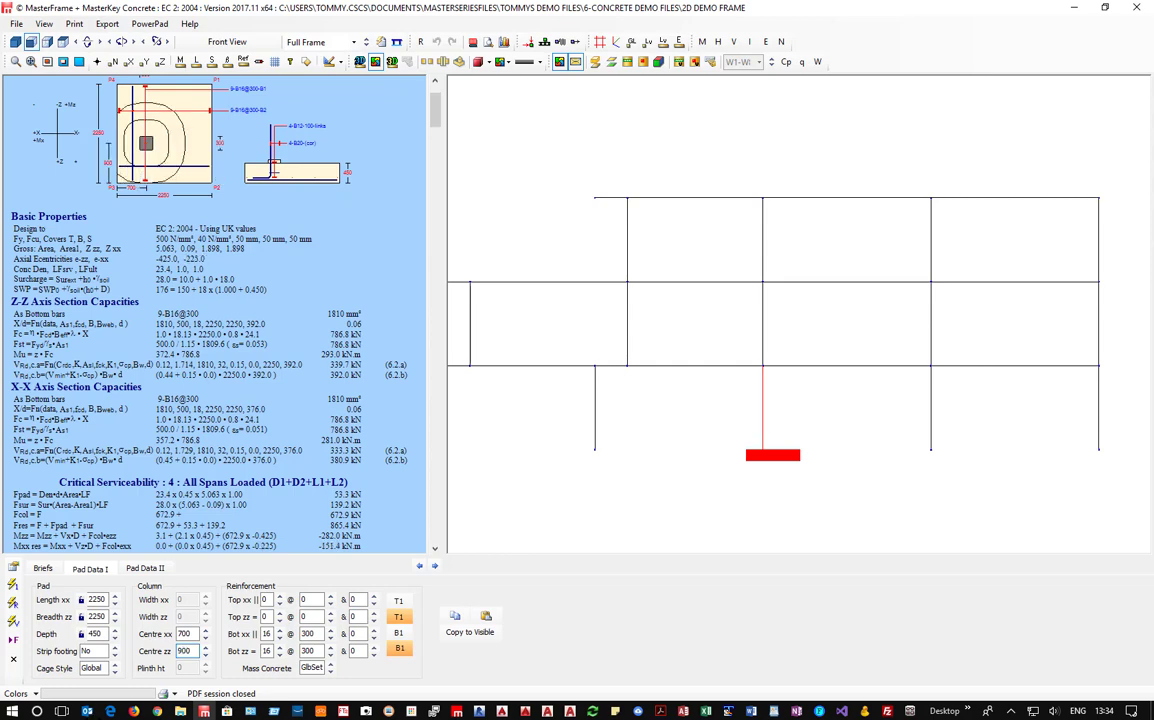
pyautogui.scroll(-1, 110, 150)
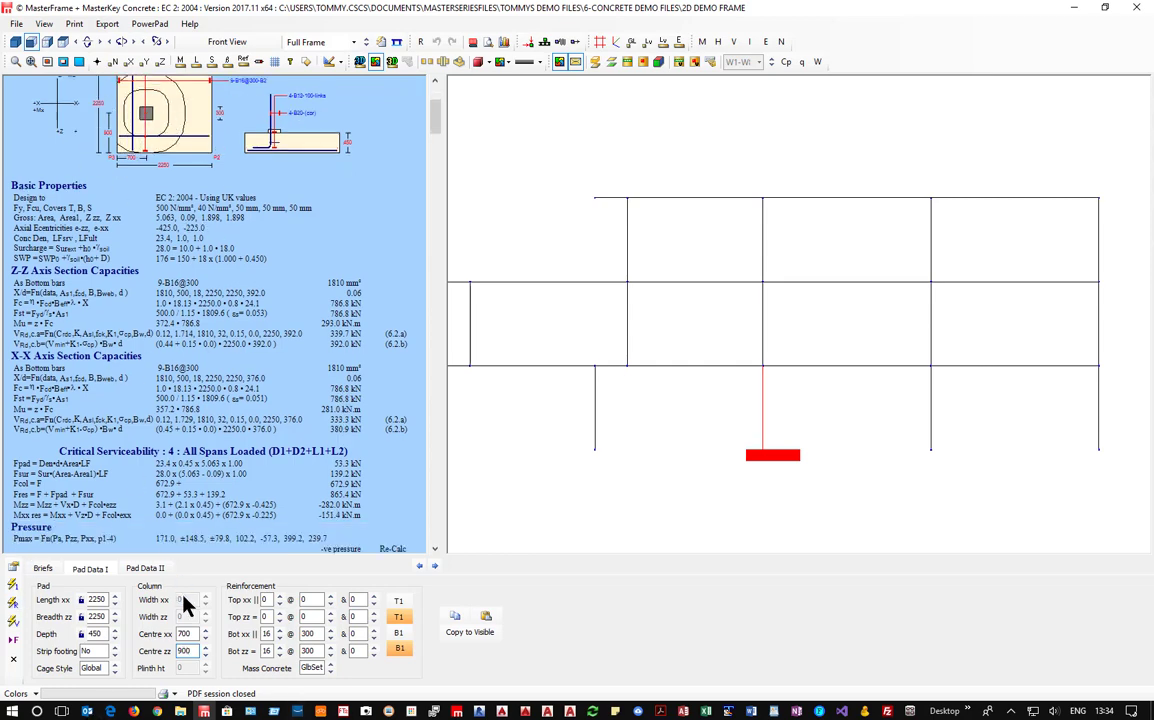
pyautogui.scroll(-5, 251, 413)
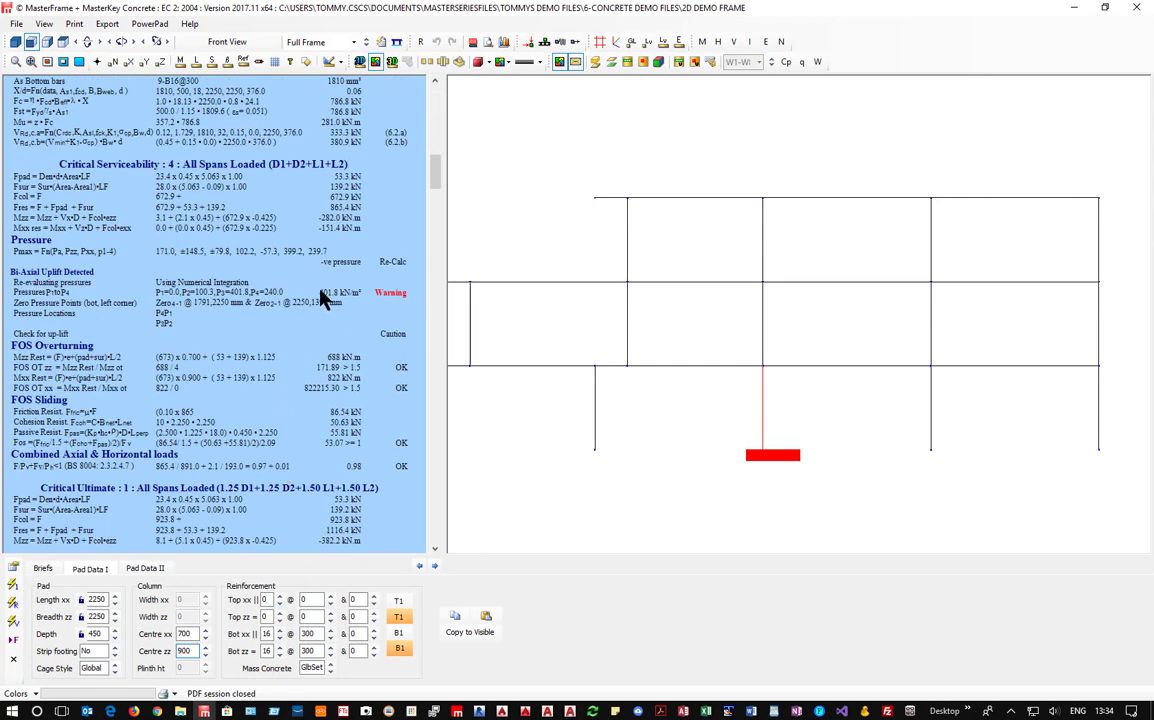
pyautogui.scroll(-13, 326, 302)
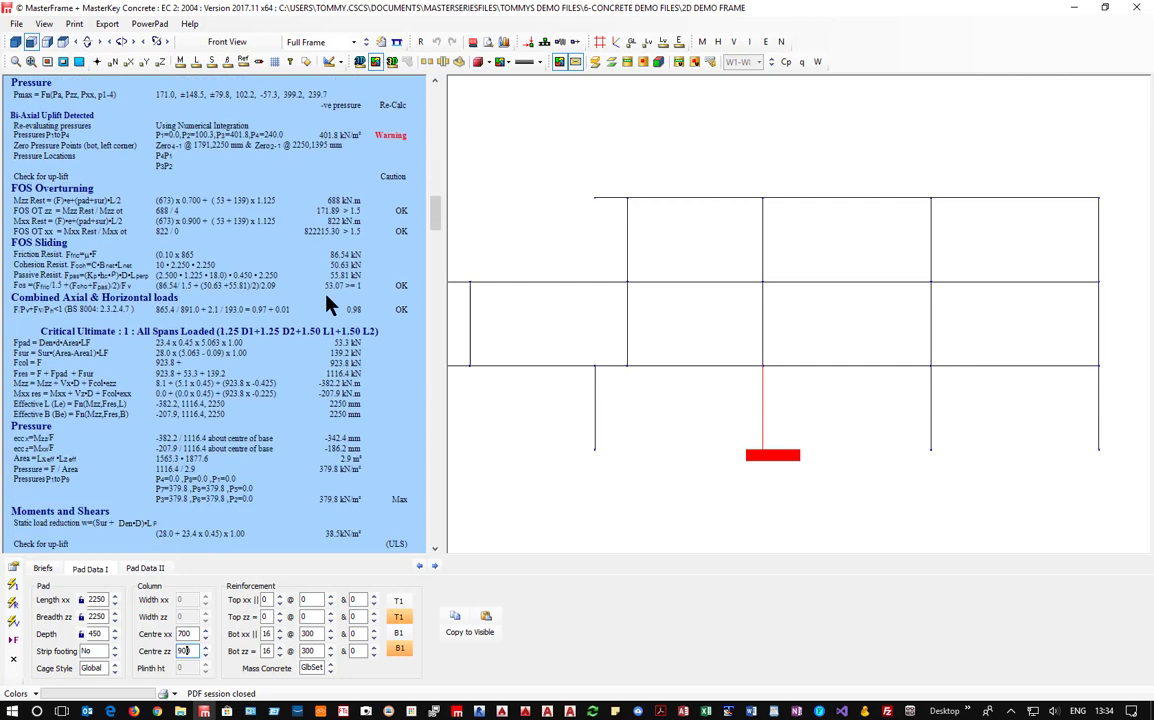
pyautogui.scroll(15, 320, 366)
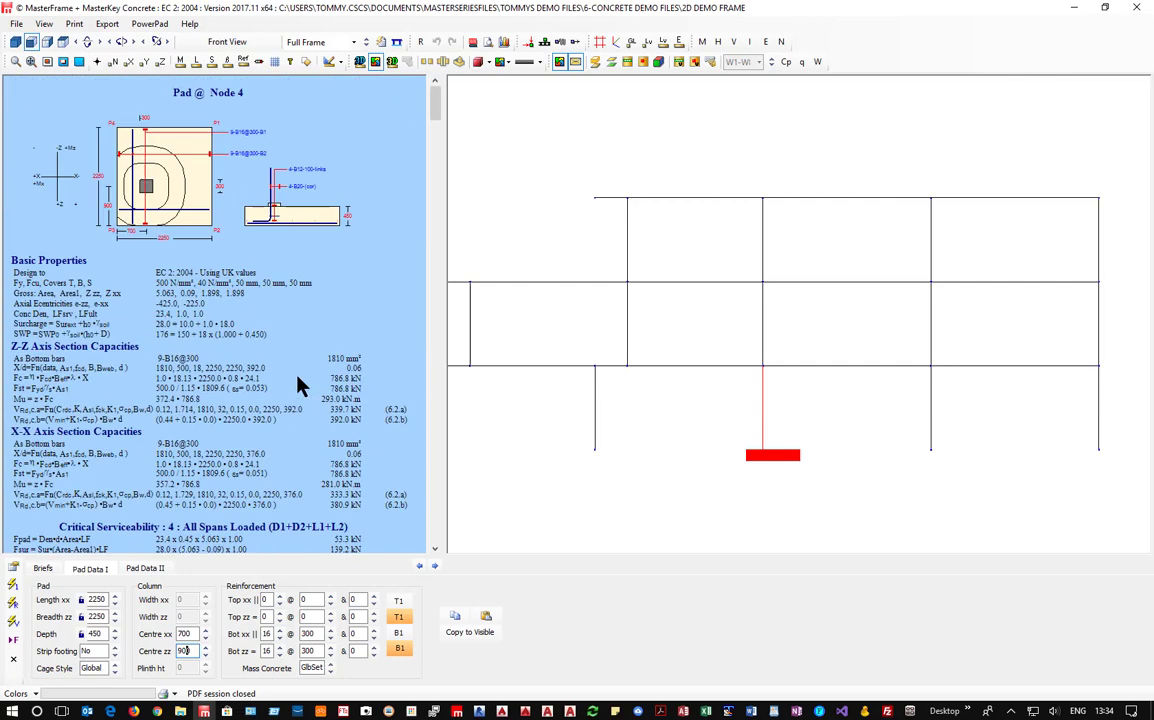
pyautogui.scroll(-12, 247, 417)
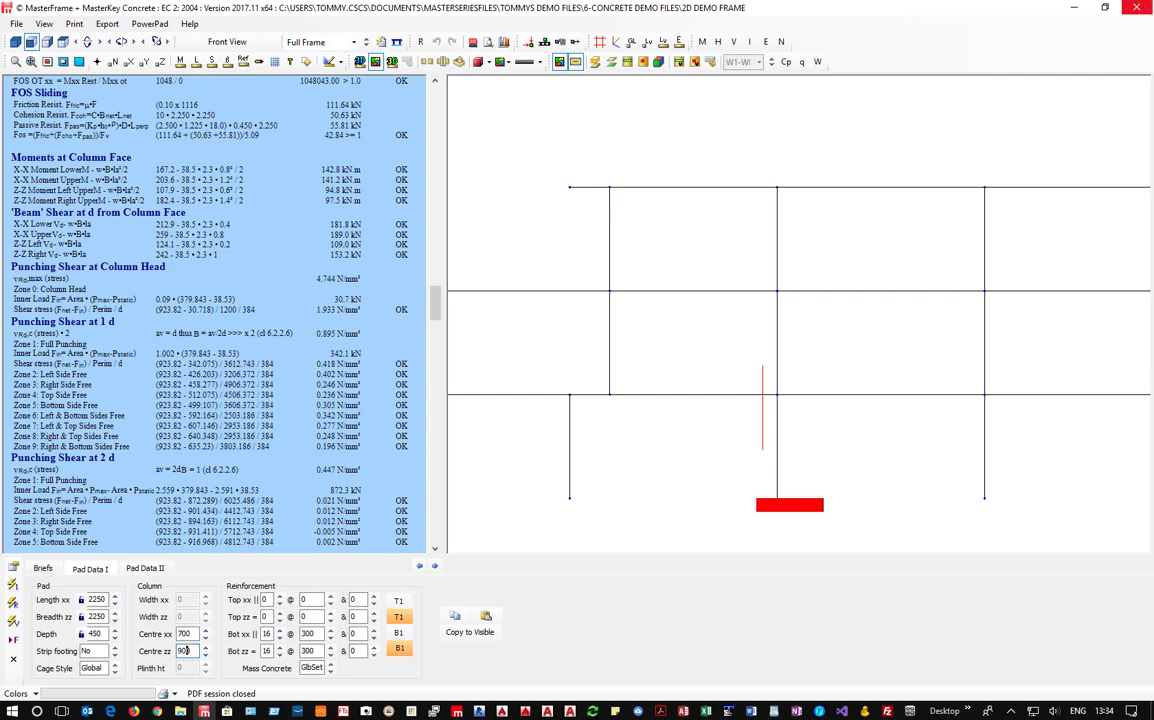
# Close the concrete design module, saving the 2D Demo Frame concrete data file
pyautogui.click(1138, 10)
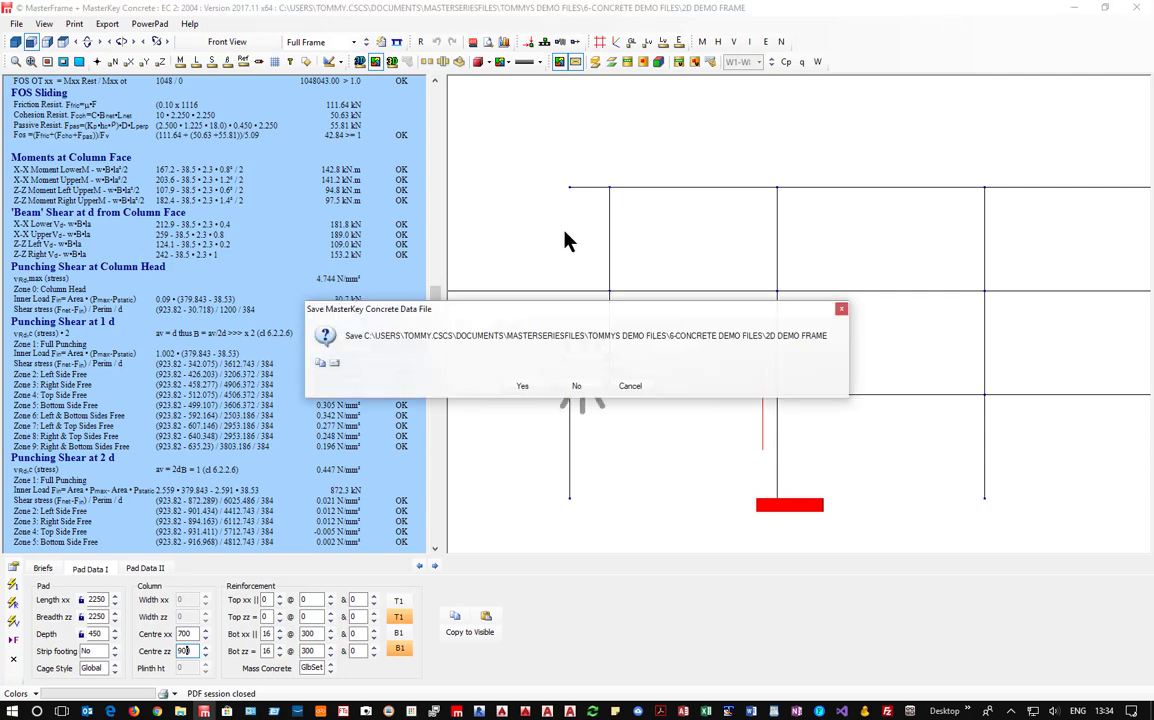
pyautogui.click(522, 386)
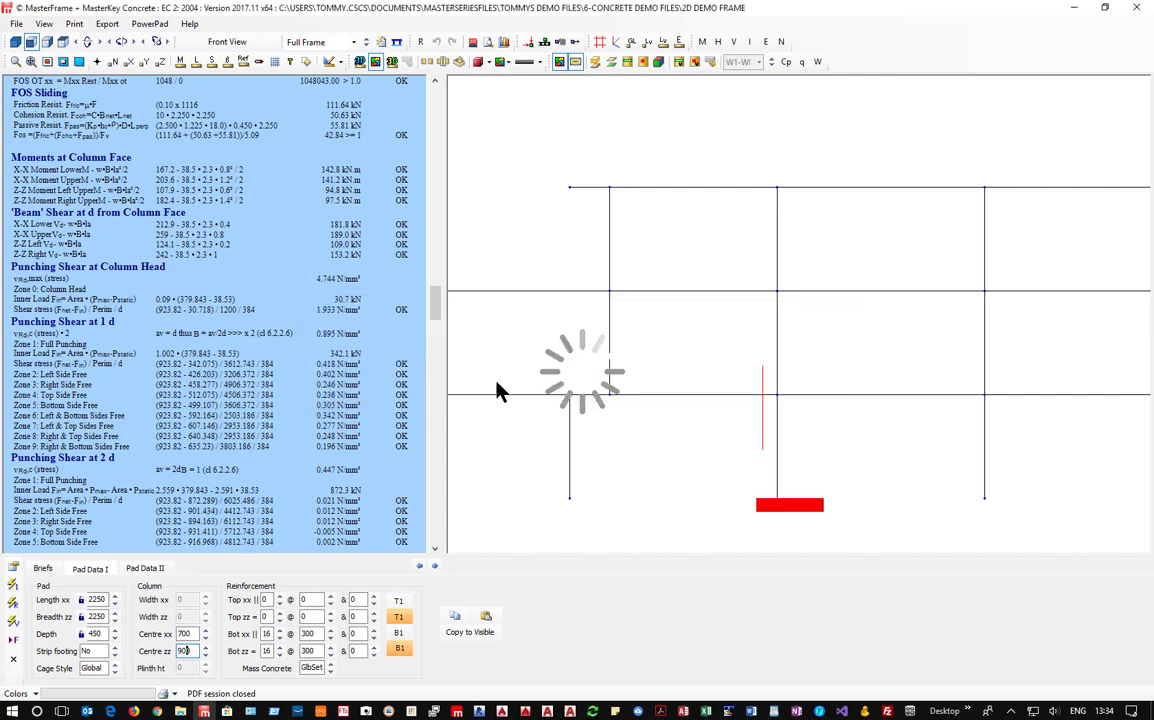
# Open the recent model Steel-Concrete-Composite-FE-Timber-Model from 6-Concrete Demo Files and display its members as rendered 3D solids
pyautogui.click(16, 23)
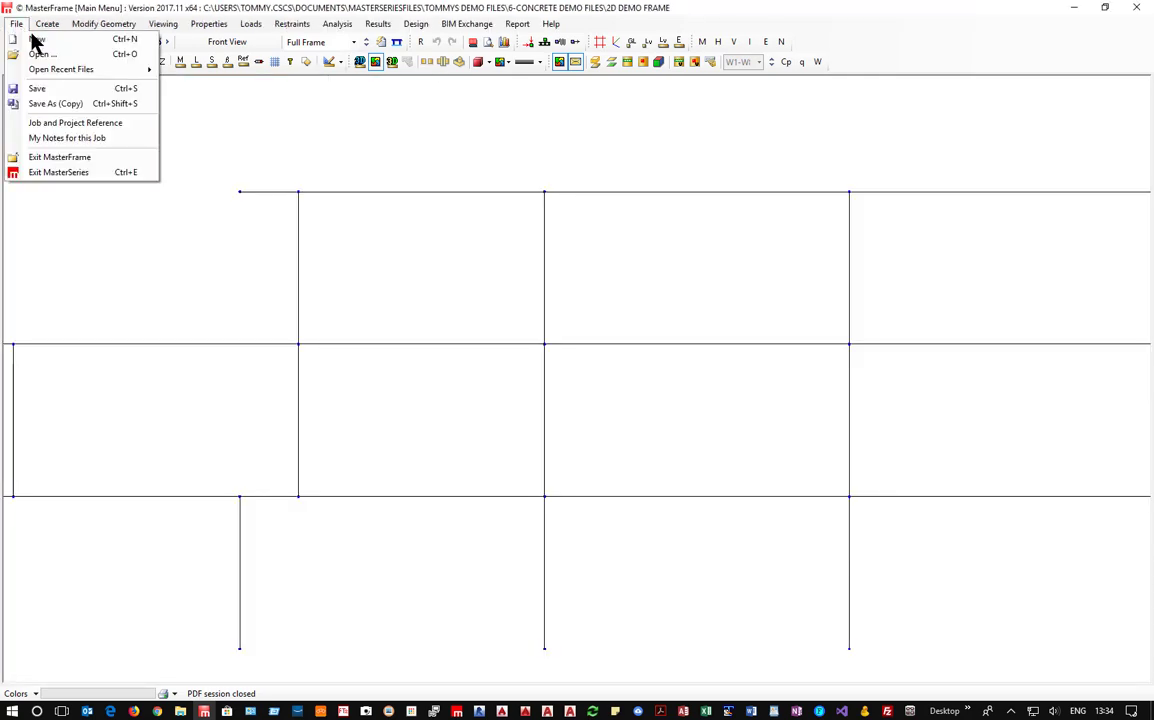
pyautogui.moveTo(47, 68)
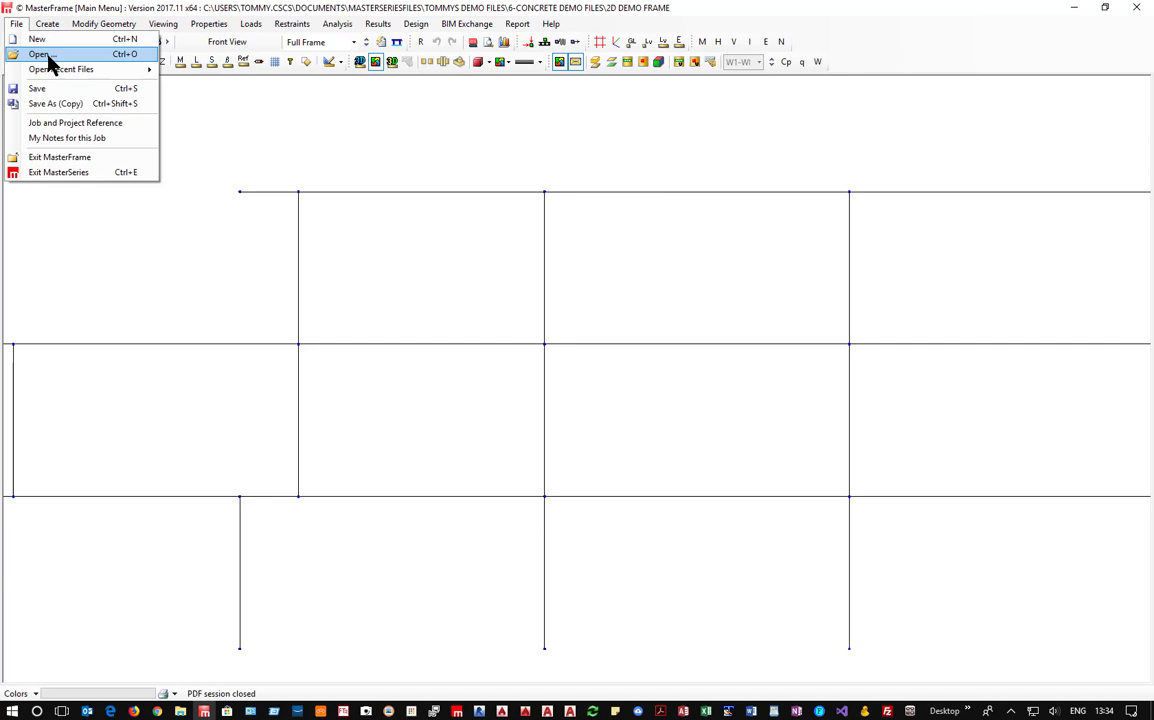
pyautogui.click(47, 58)
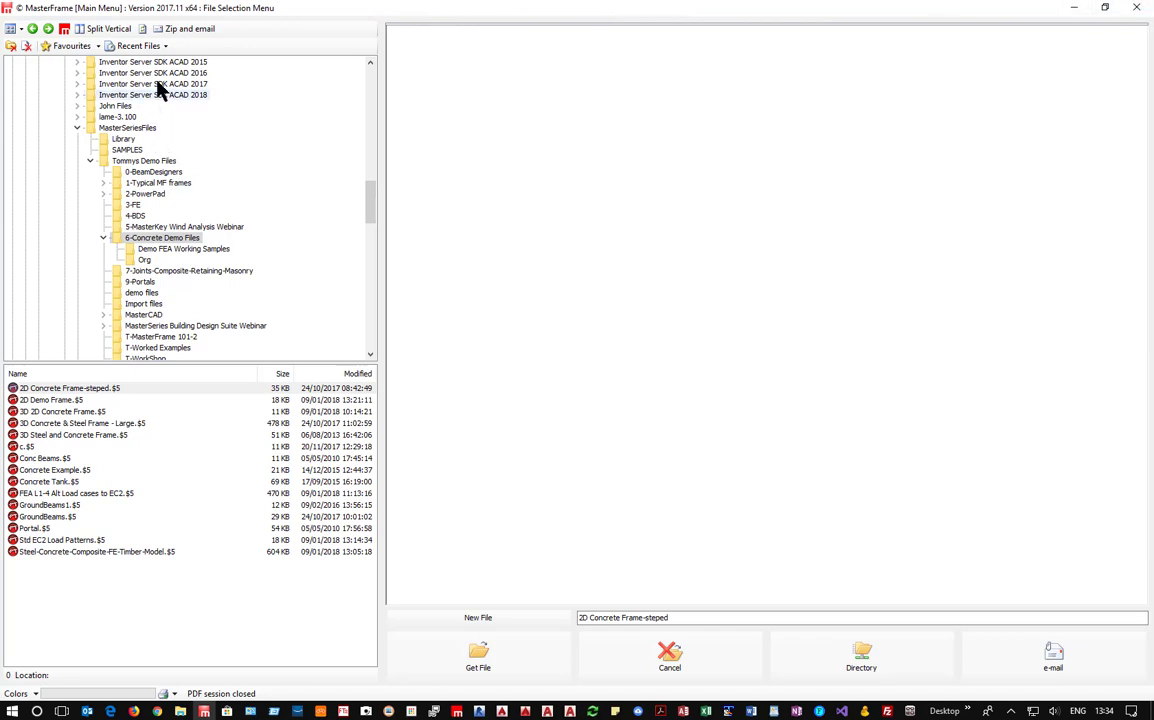
pyautogui.click(138, 47)
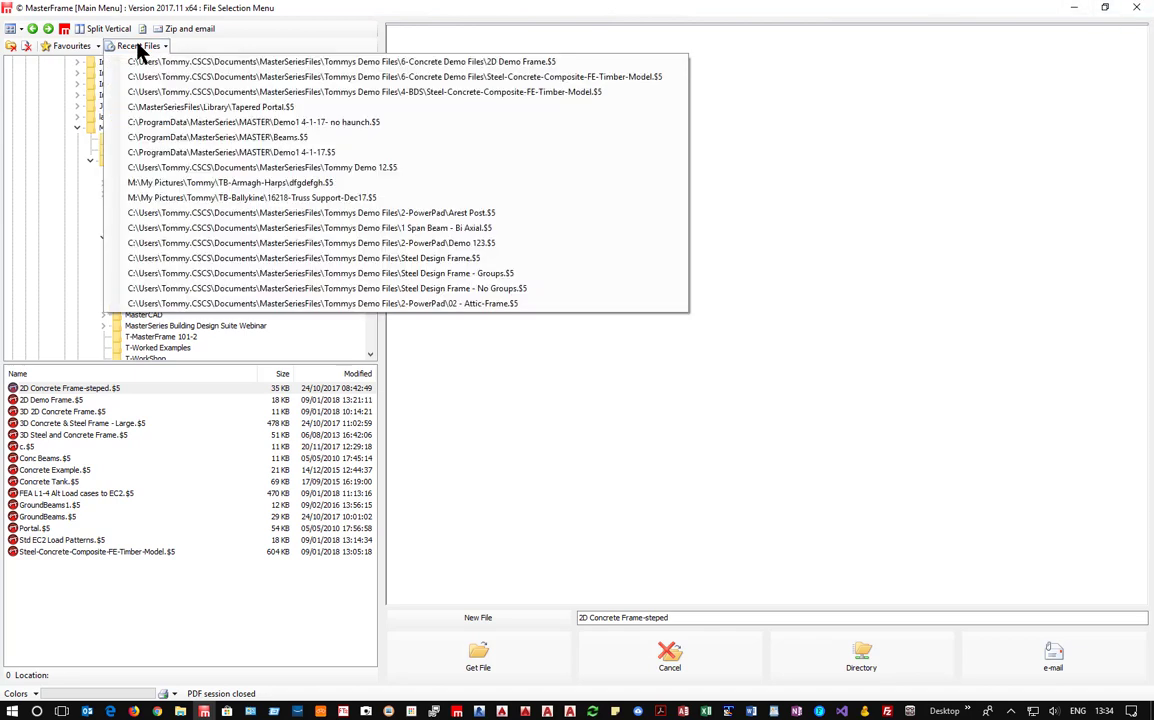
pyautogui.click(343, 78)
pyautogui.click(479, 658)
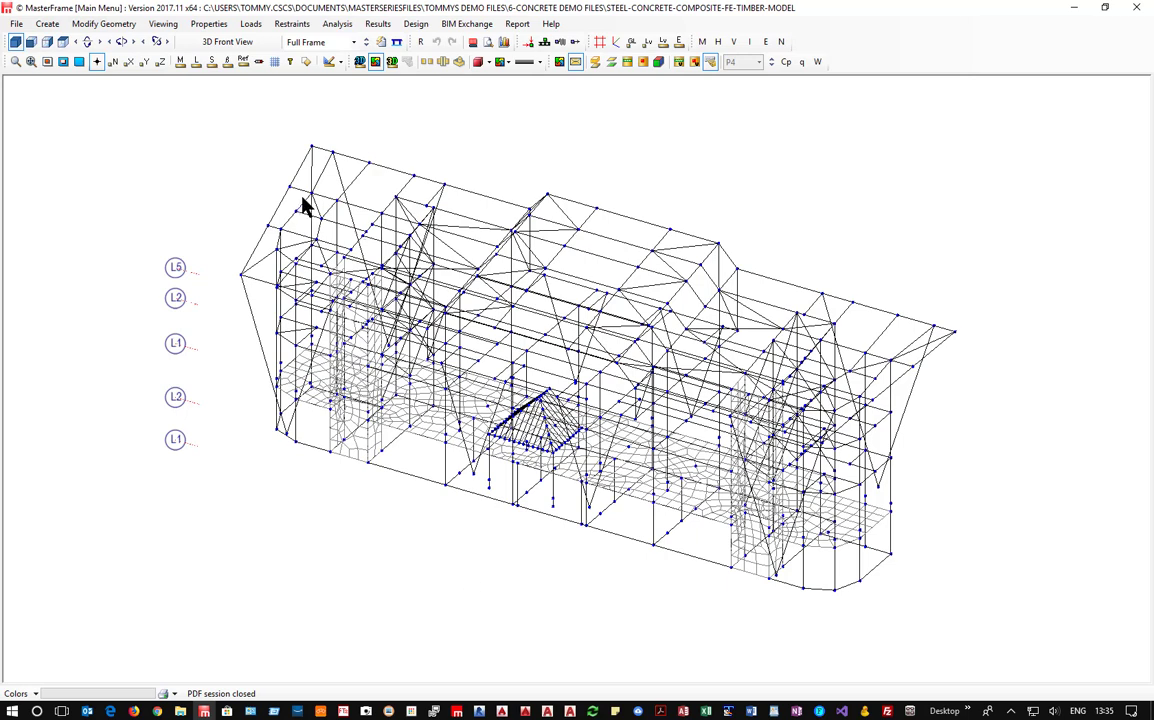
pyautogui.click(359, 62)
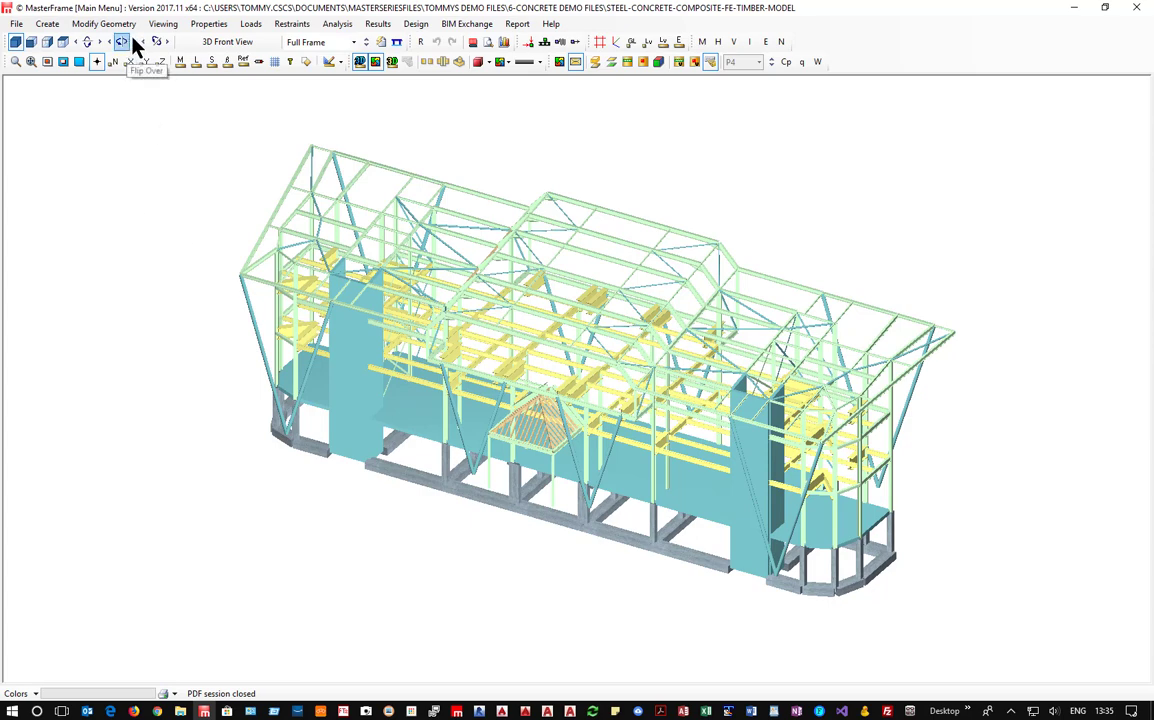
# View the alternate area loading patterns for the floor and roof panels, and close the loading group editor
pyautogui.click(251, 28)
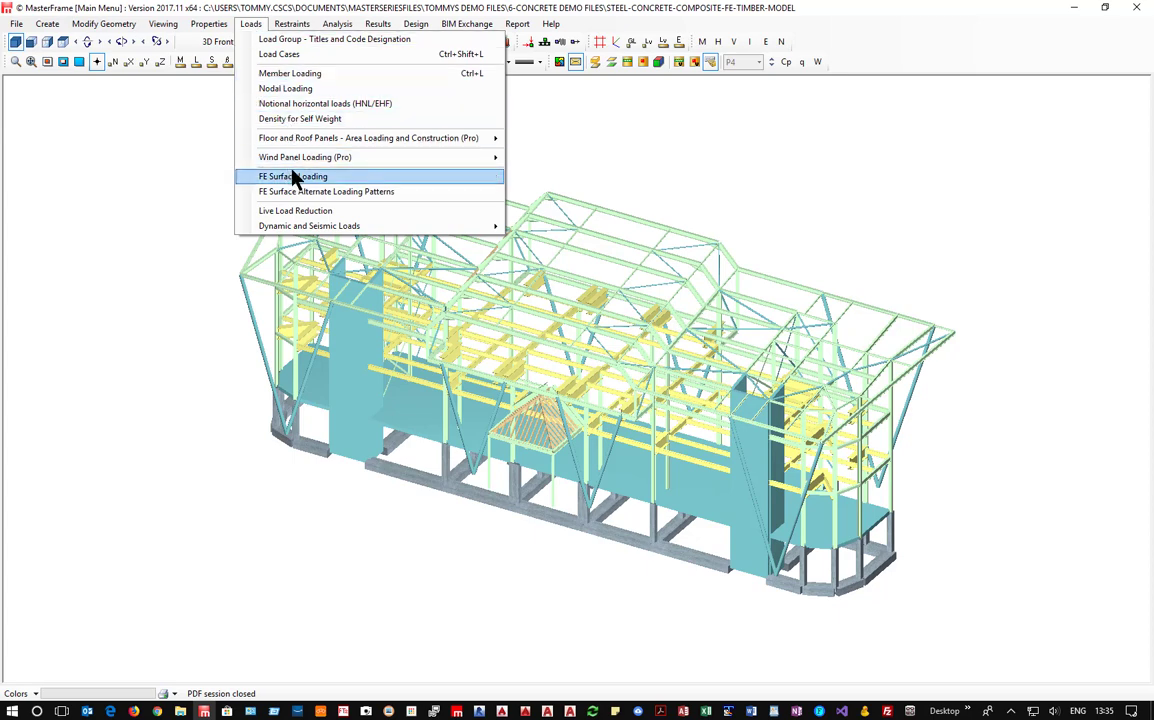
pyautogui.moveTo(288, 141)
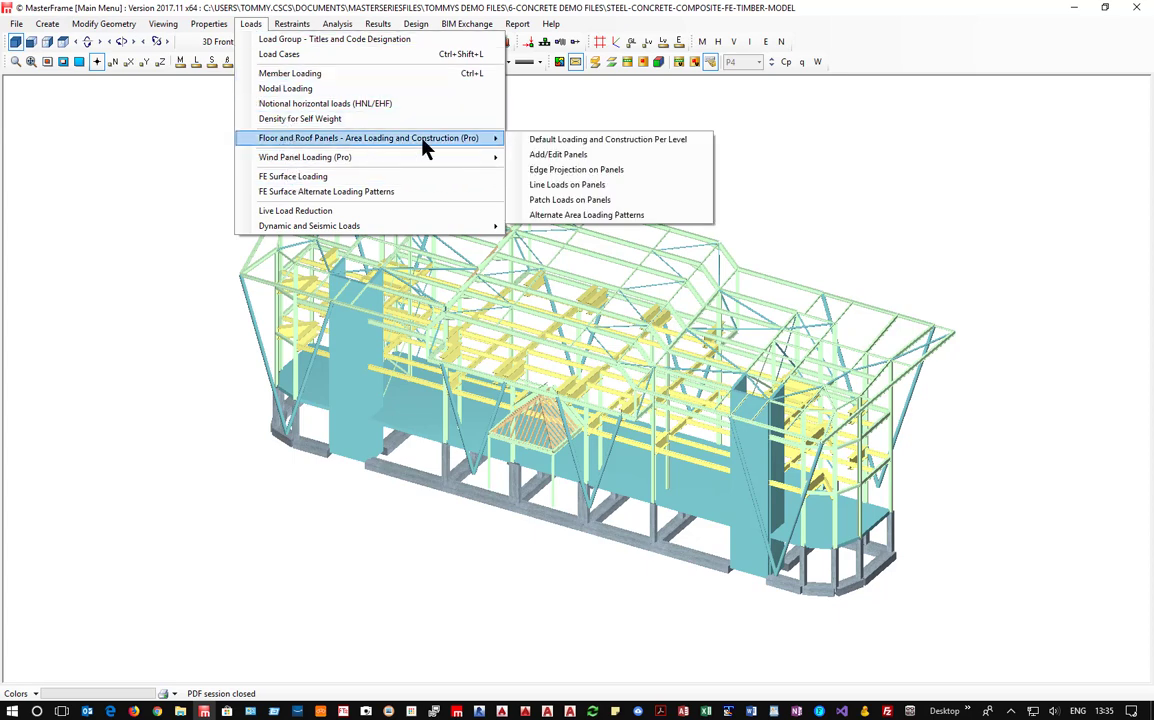
pyautogui.click(588, 215)
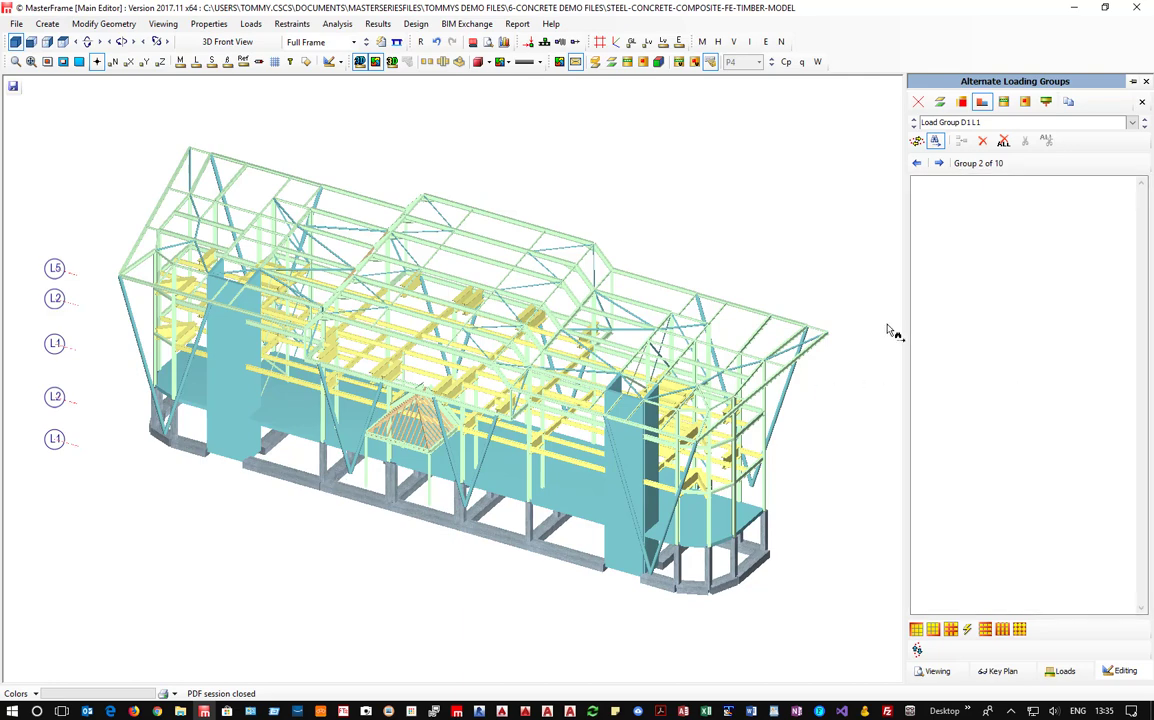
pyautogui.click(1146, 82)
# Show only Plan at Level 1 as a line model instead of rendered solids, in the 3D front view
pyautogui.click(318, 42)
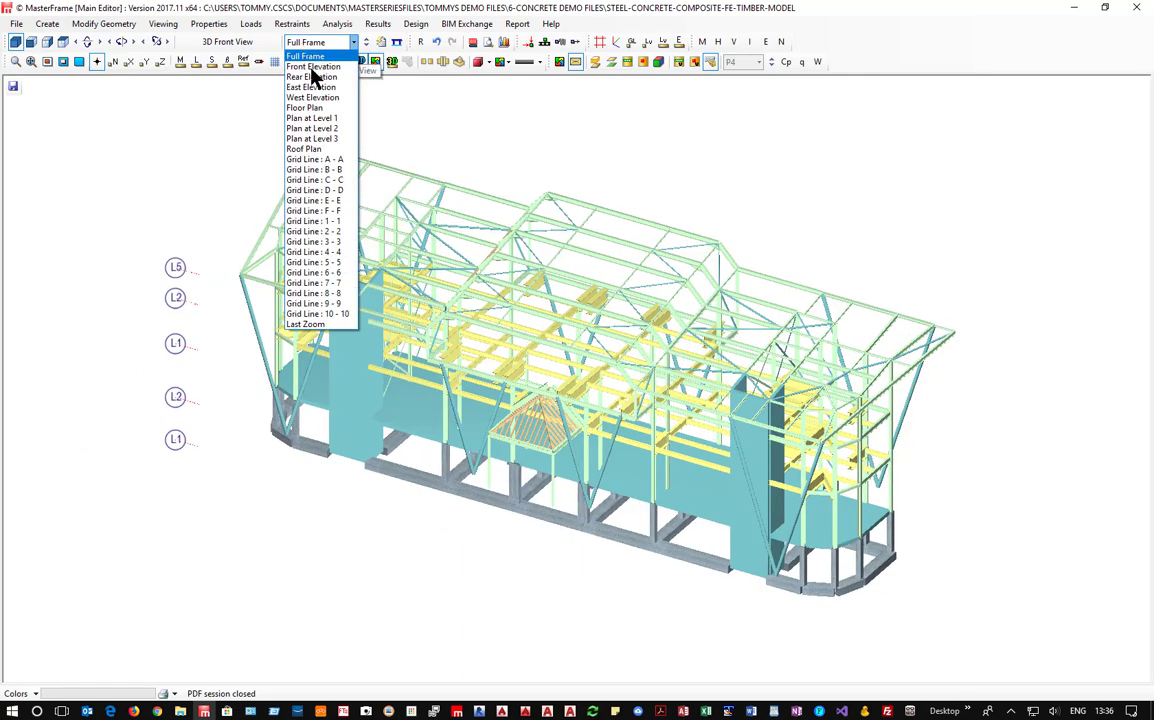
pyautogui.click(312, 118)
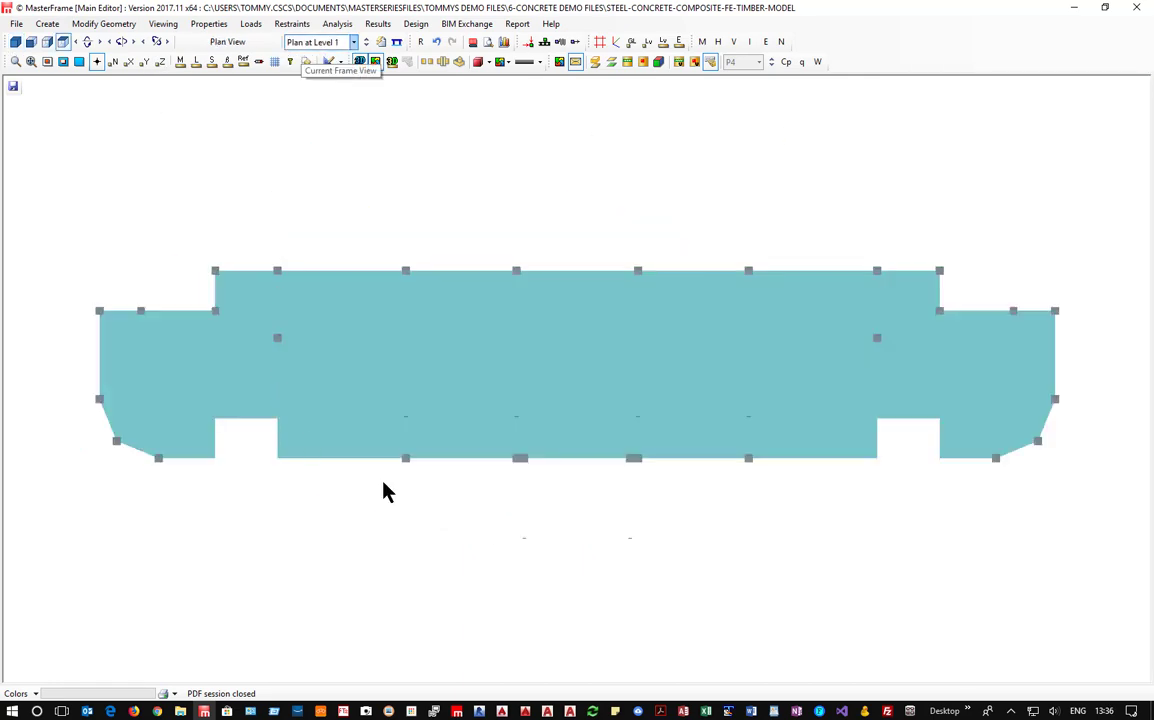
pyautogui.click(375, 62)
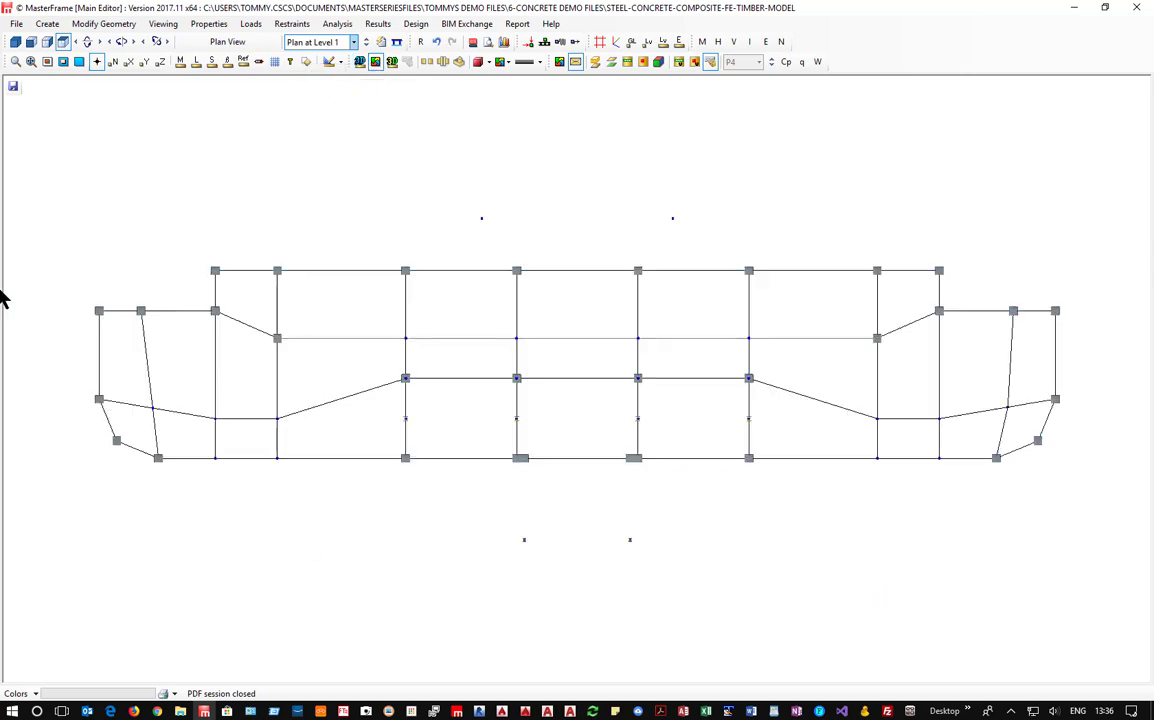
pyautogui.click(15, 41)
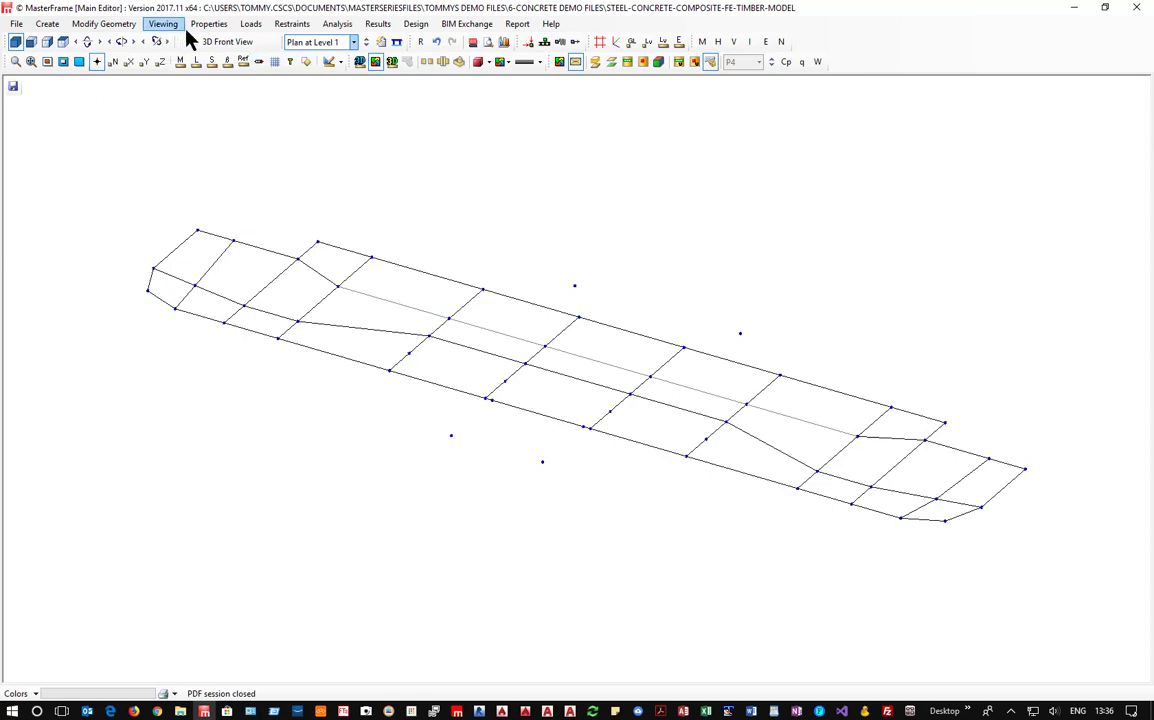
# Review the FE surface alternate loading patterns for Load Set 1 and Load Set 2 in plan view
pyautogui.click(250, 25)
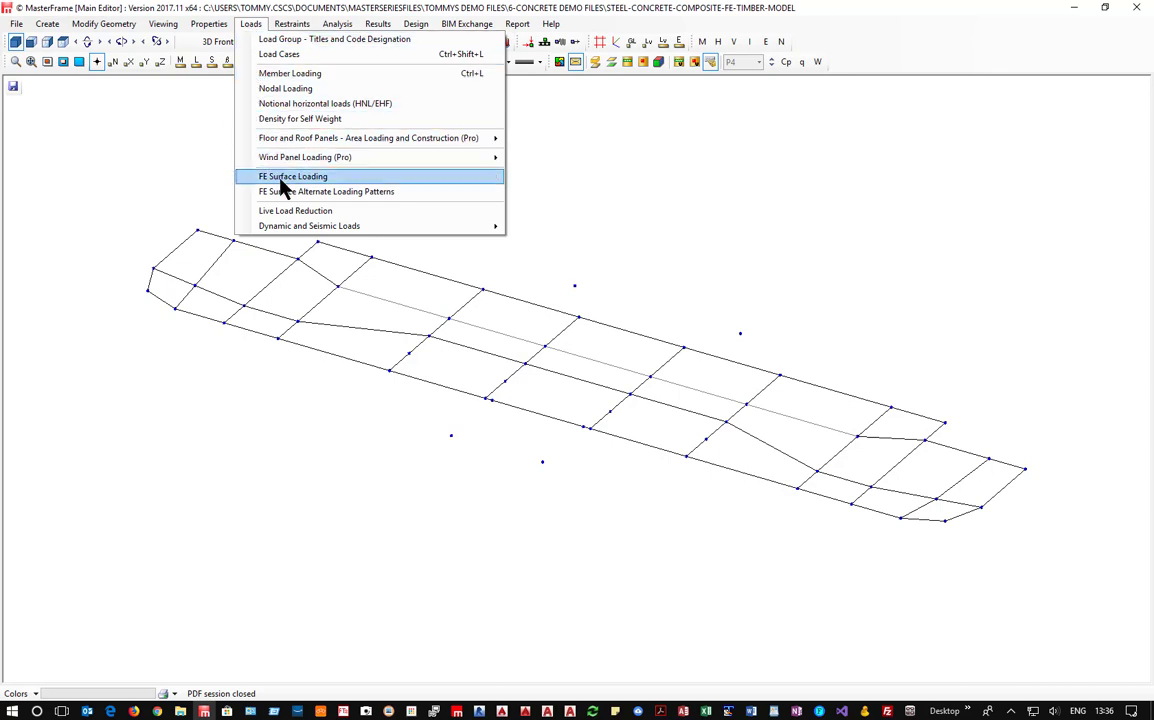
pyautogui.click(330, 193)
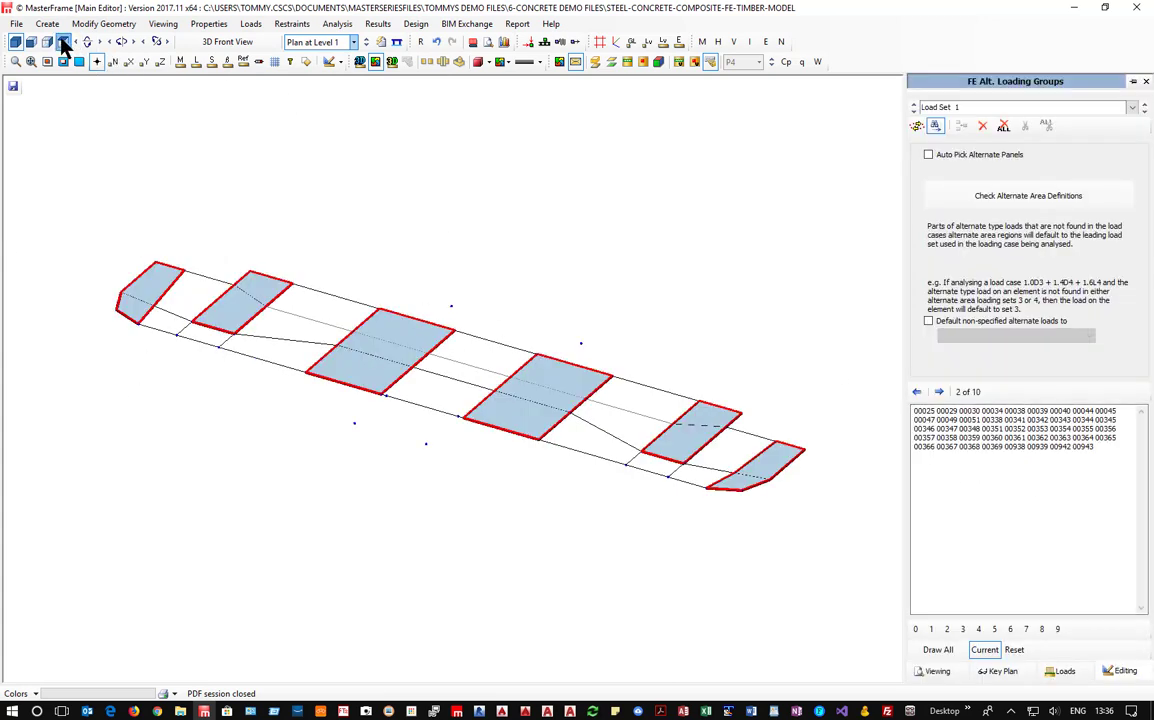
pyautogui.click(62, 41)
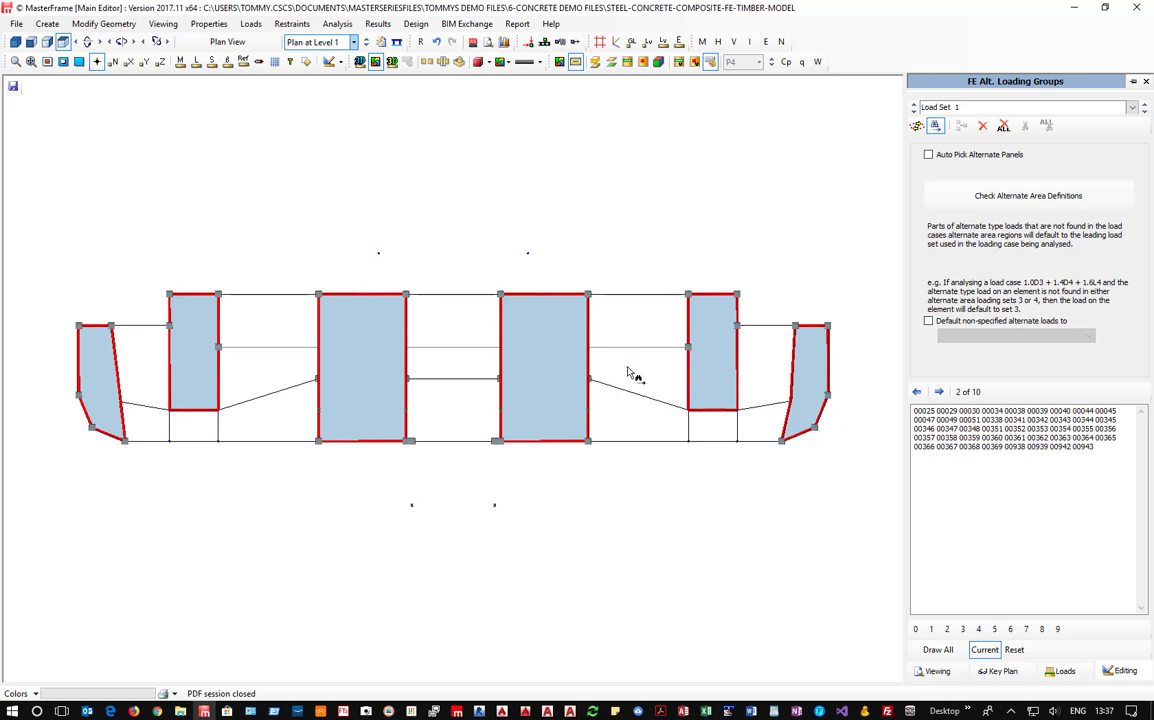
pyautogui.click(1145, 109)
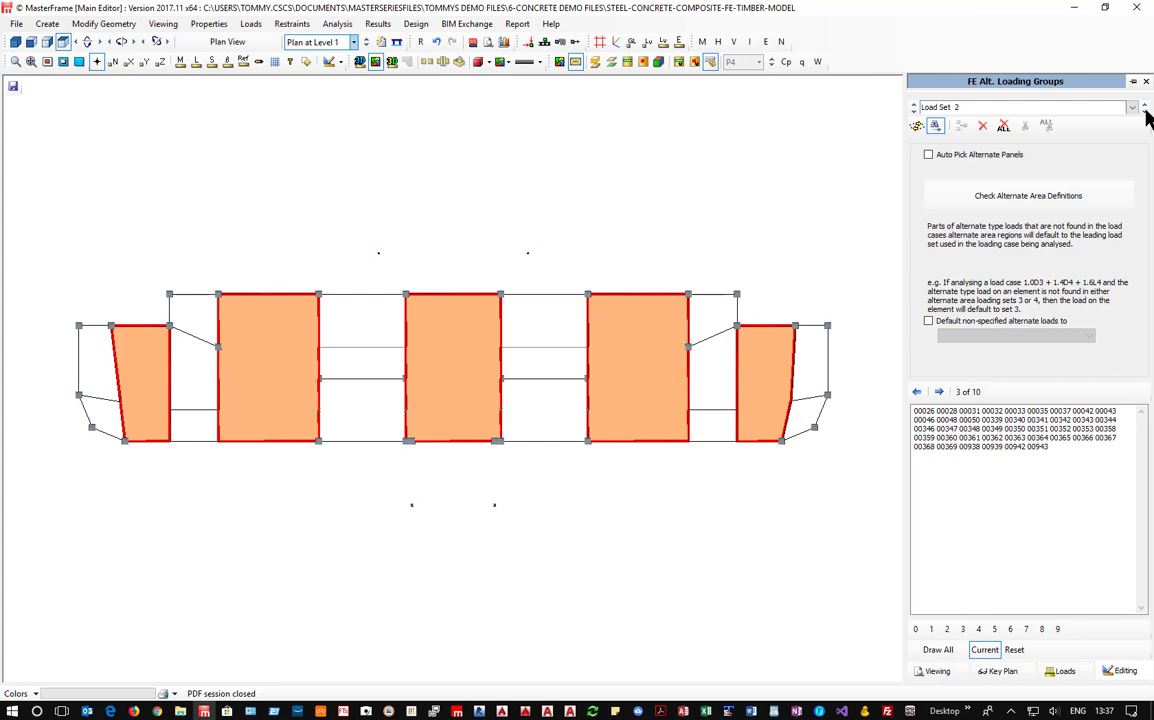
# Review the panels assigned to FE alternate loading Load Sets 3, 4, 5 and 1, and close the loading groups
pyautogui.click(1146, 111)
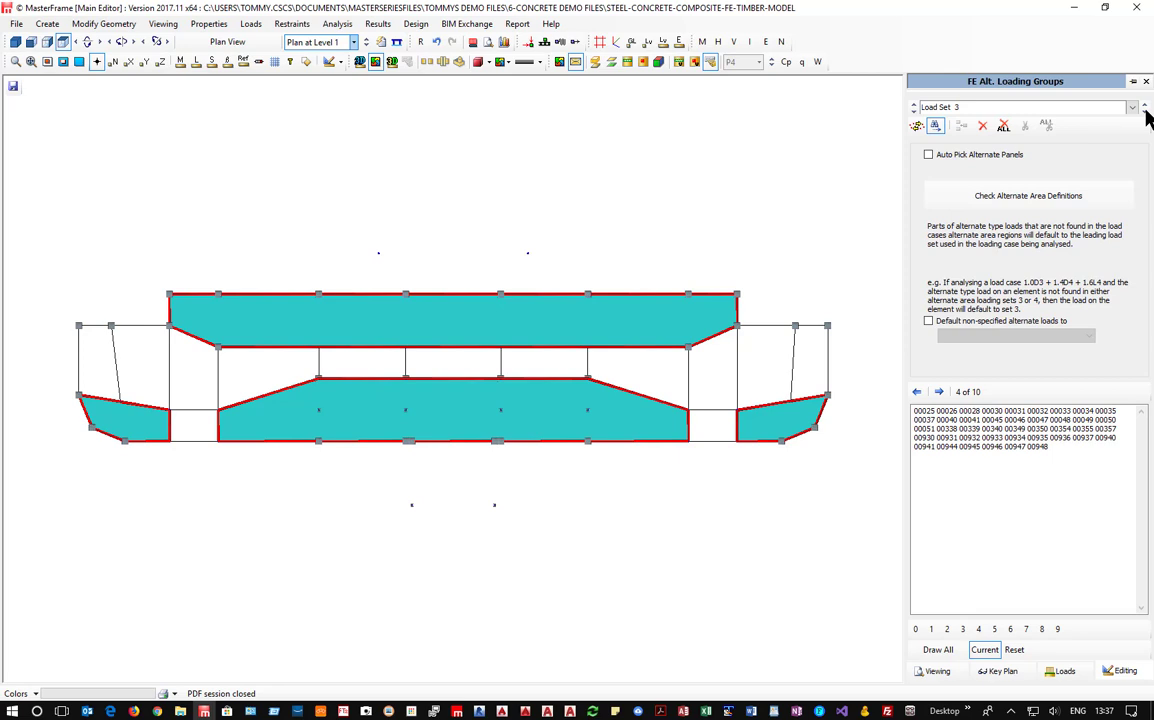
pyautogui.click(1146, 111)
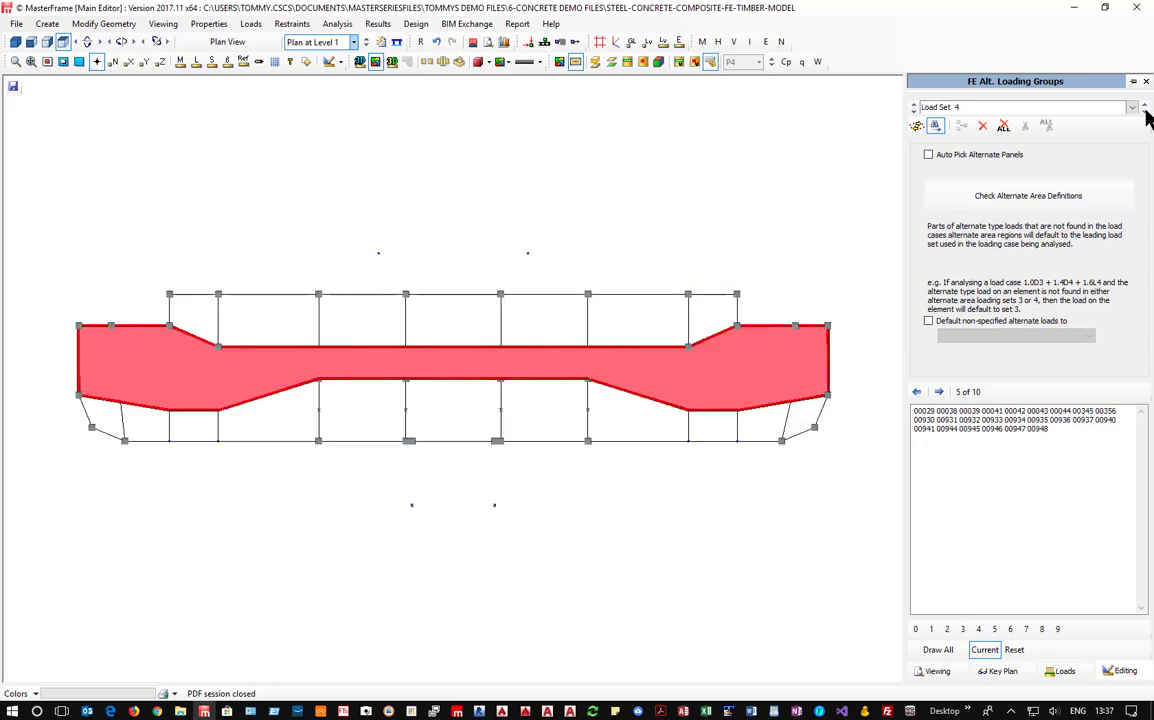
pyautogui.click(1146, 111)
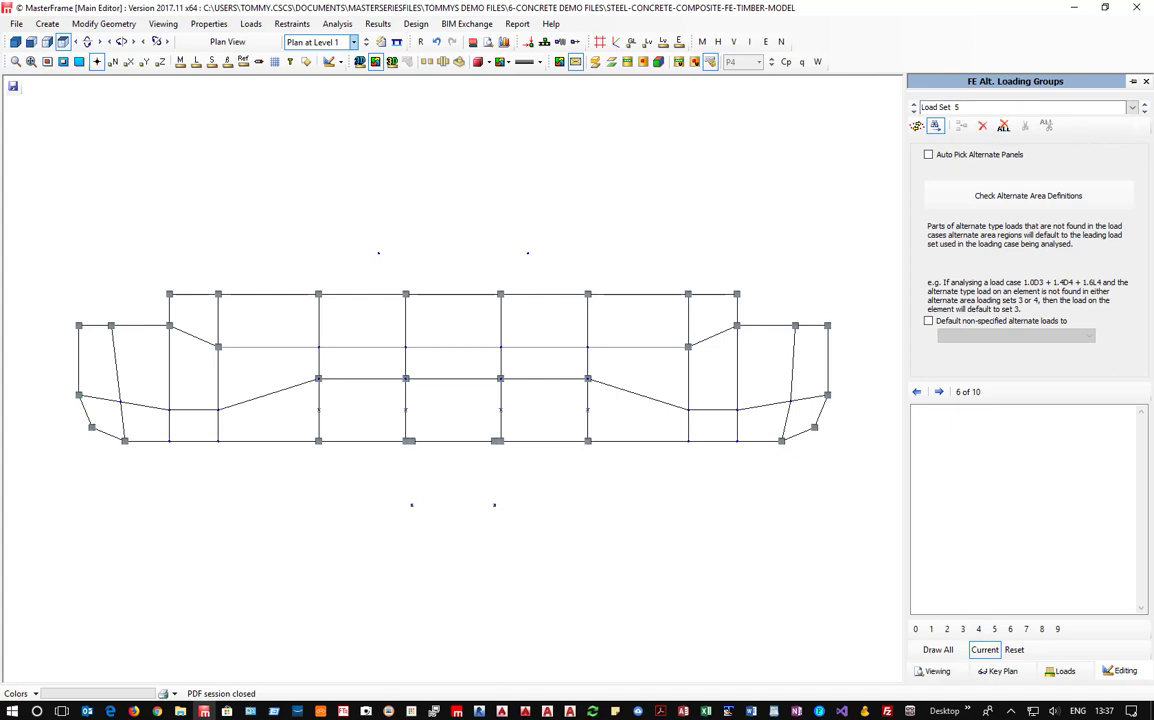
pyautogui.click(1132, 107)
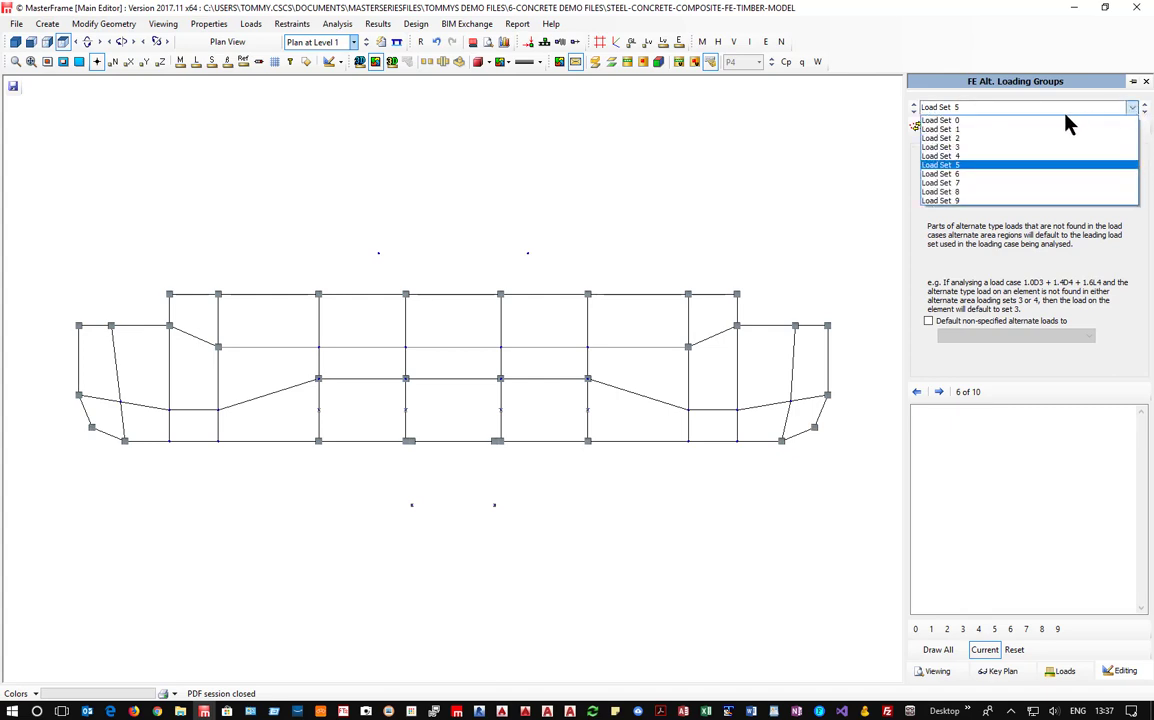
pyautogui.click(977, 137)
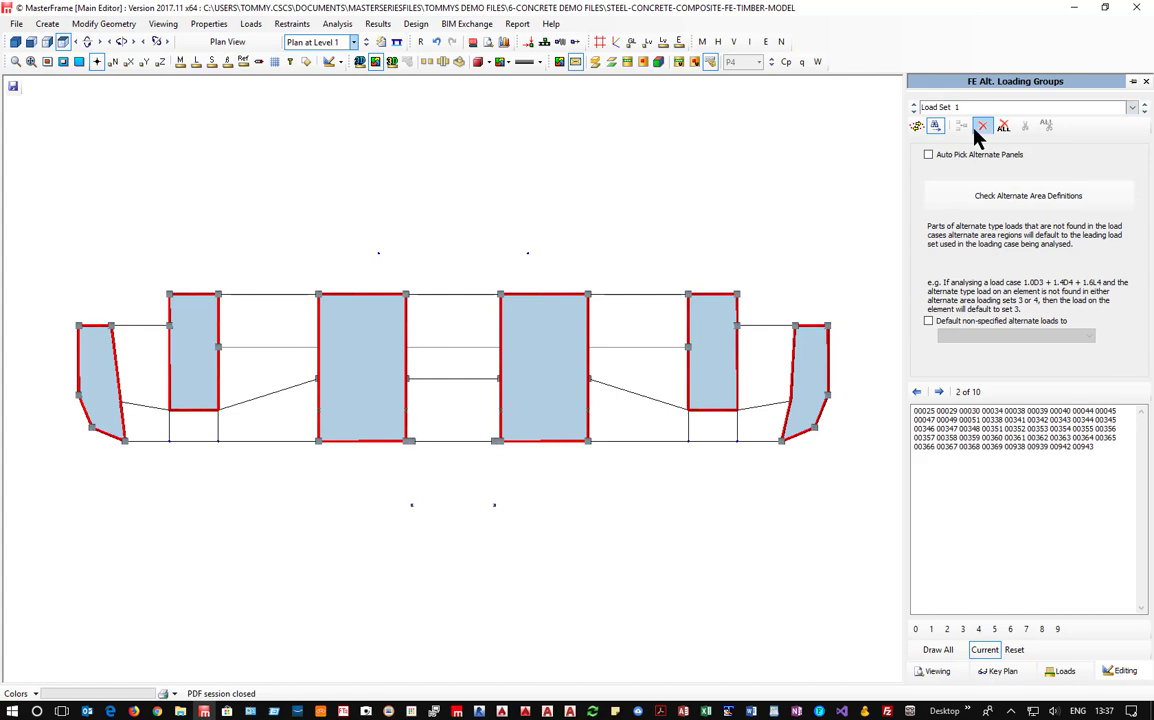
pyautogui.click(1147, 83)
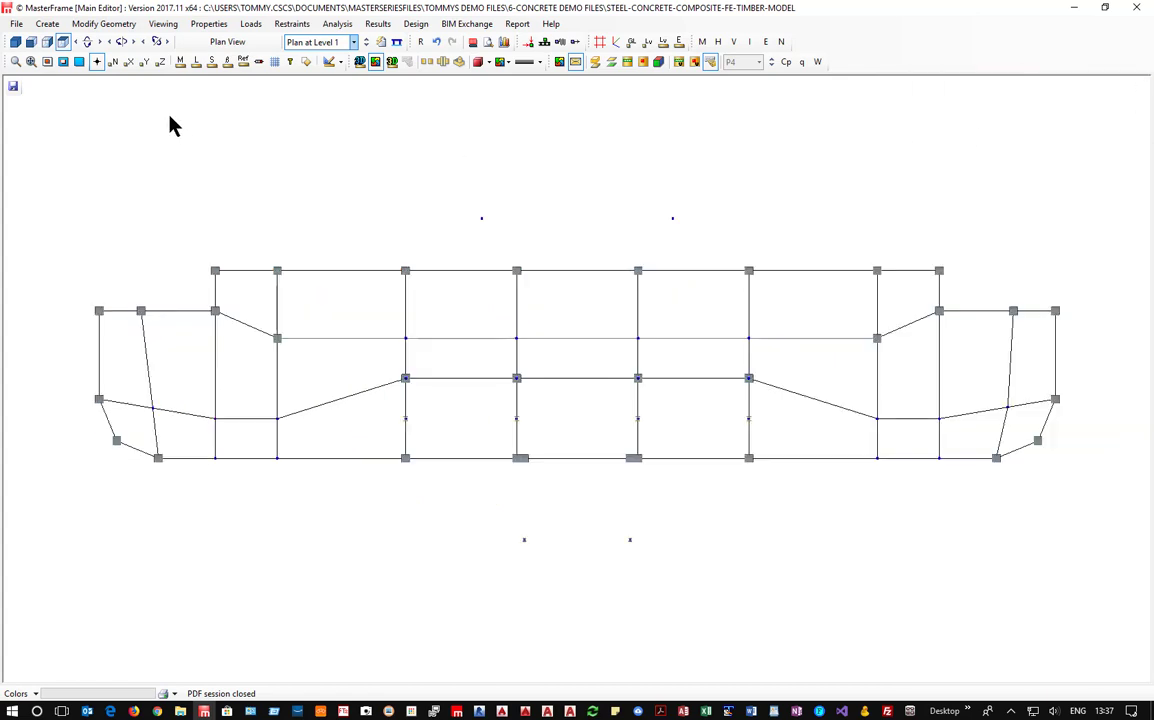
# Open the load cases and review the titles of the FEA alternate Load Cases 021 and 022
pyautogui.click(251, 24)
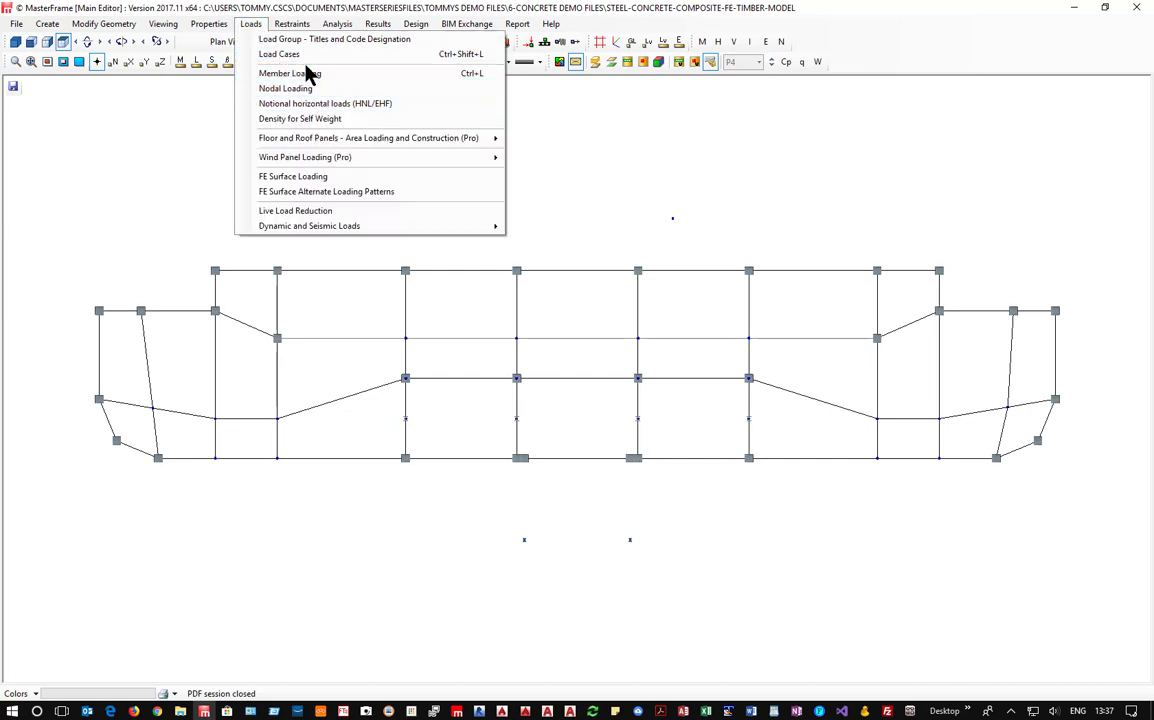
pyautogui.click(305, 55)
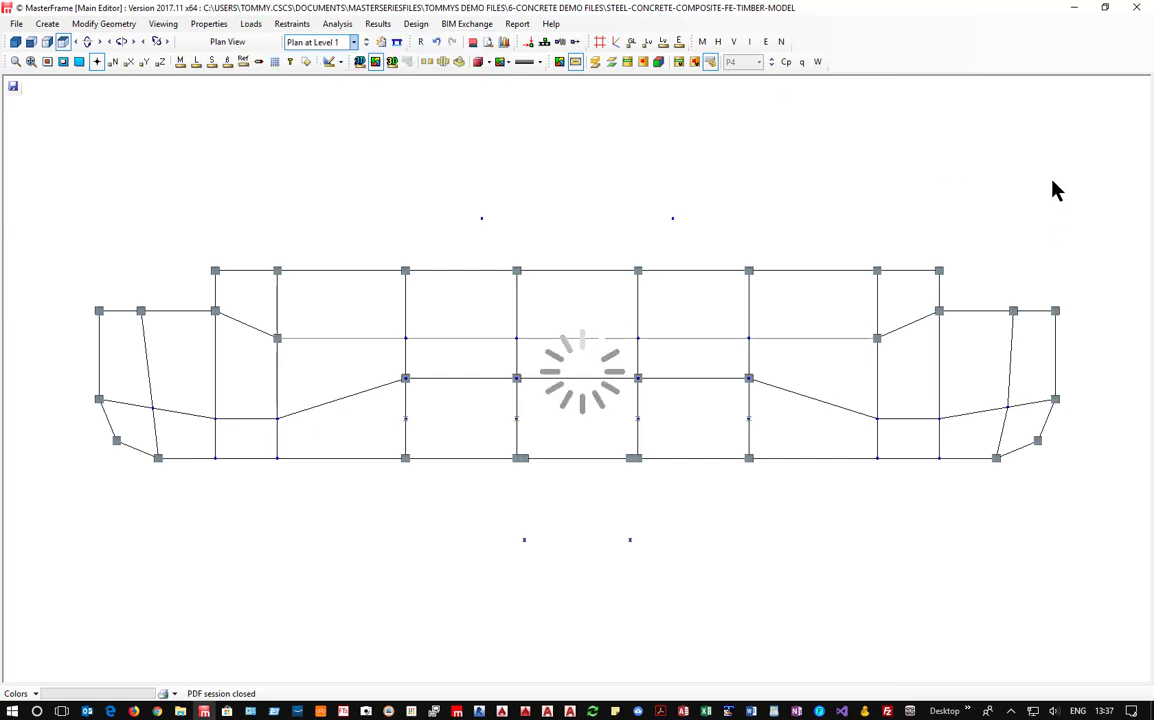
pyautogui.click(1025, 132)
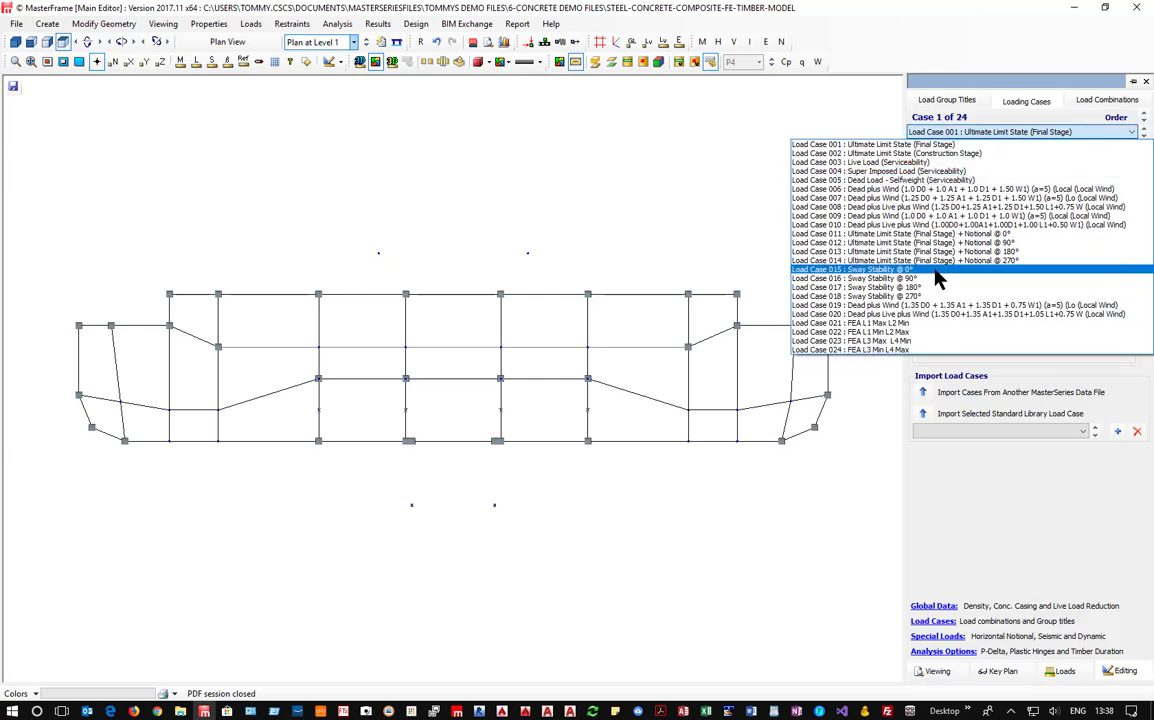
pyautogui.click(938, 325)
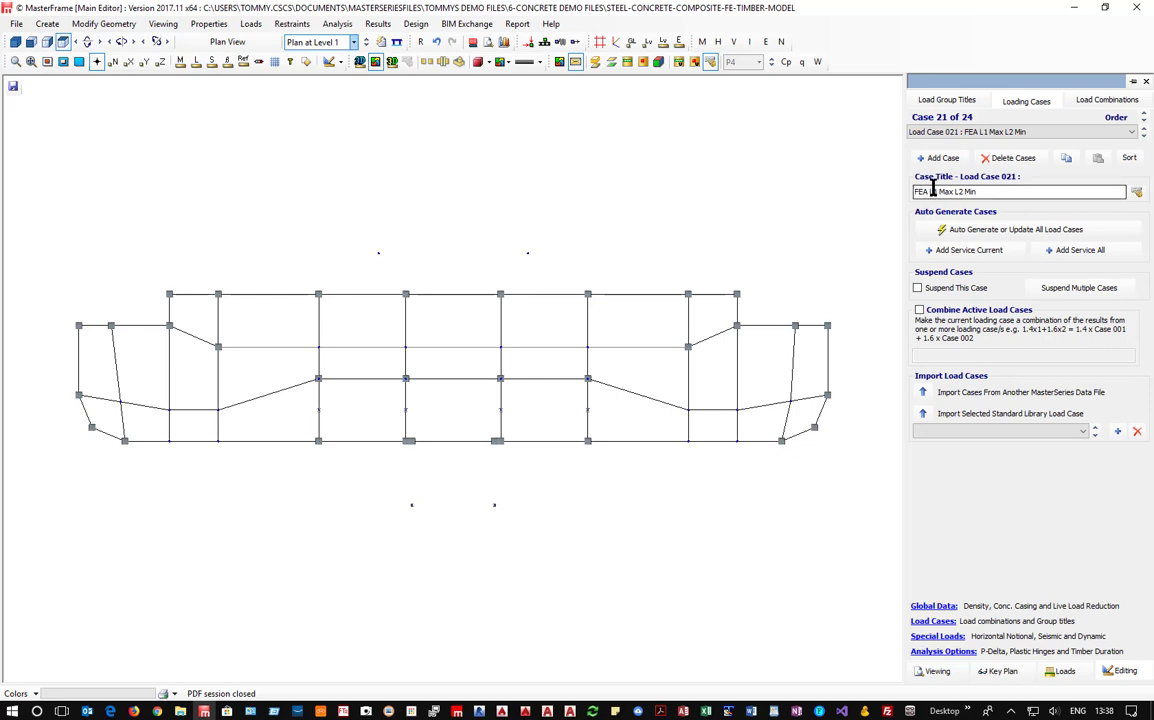
pyautogui.click(935, 190)
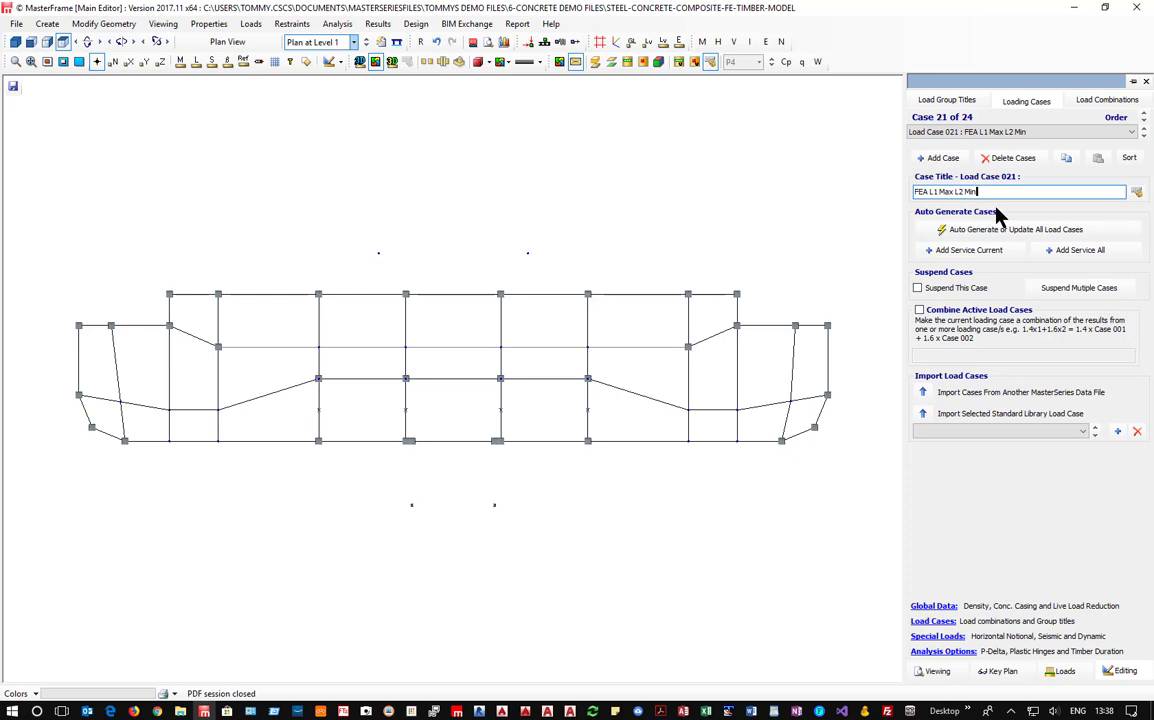
pyautogui.click(1143, 133)
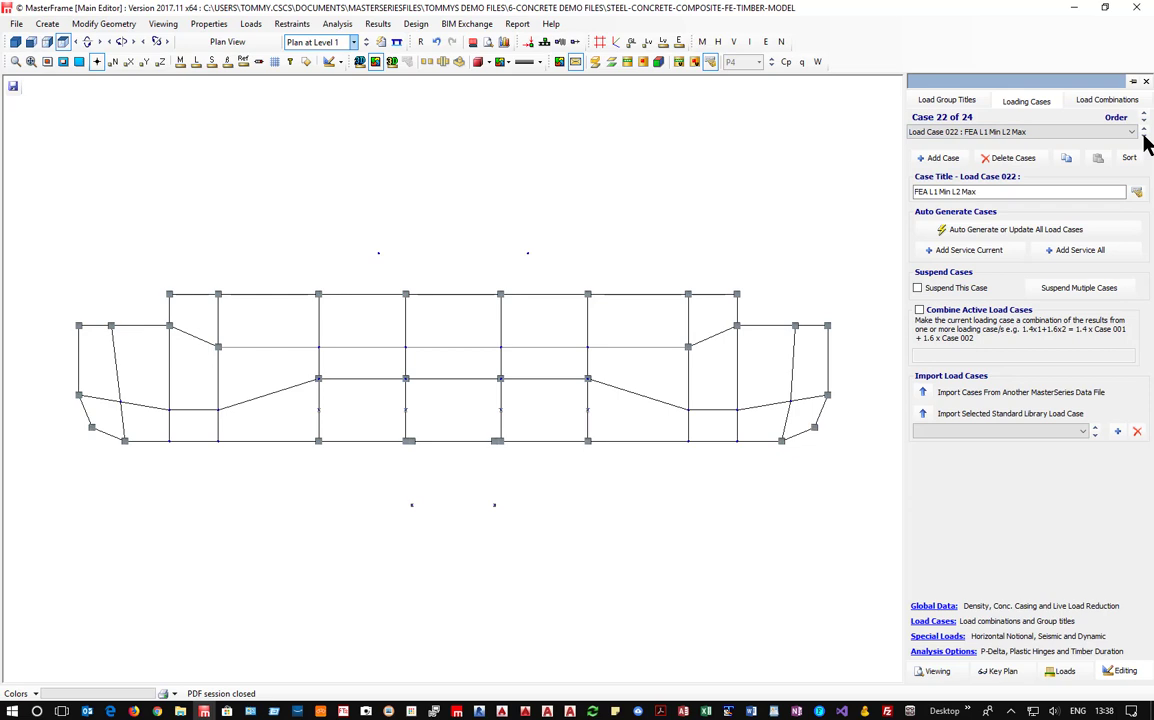
# Examine the dead and live load combination factors of FEA Load Cases 021 to 024, and close the load cases
pyautogui.click(1105, 100)
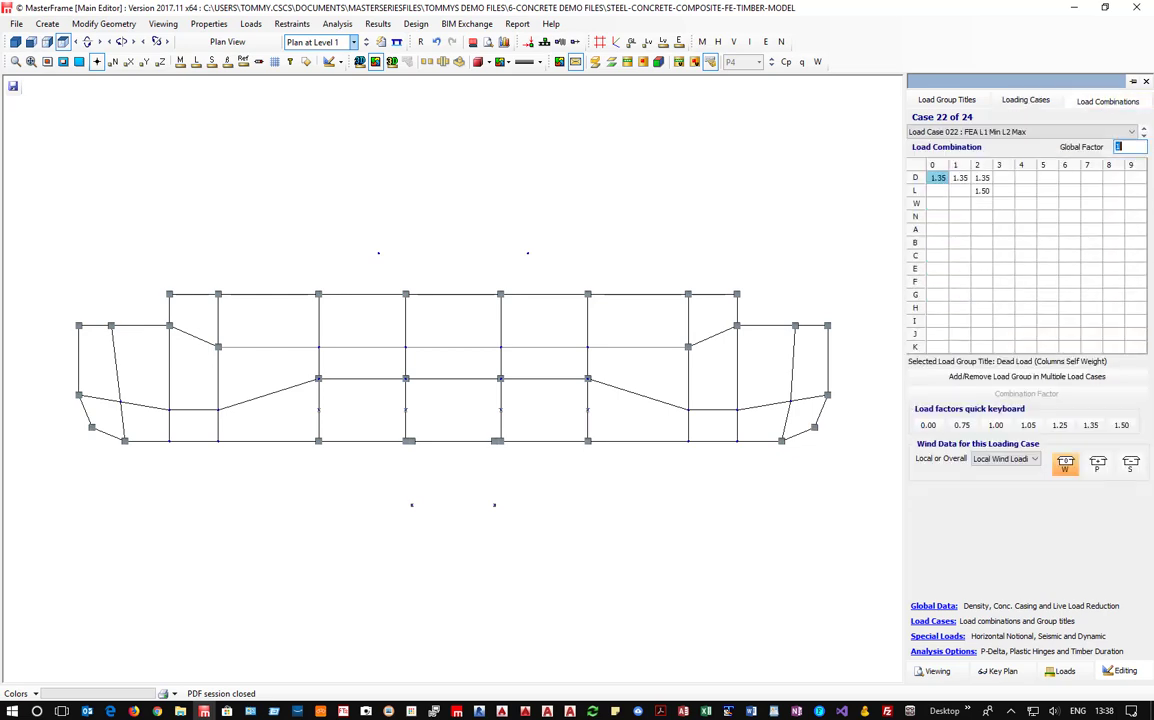
pyautogui.click(1146, 138)
pyautogui.click(958, 194)
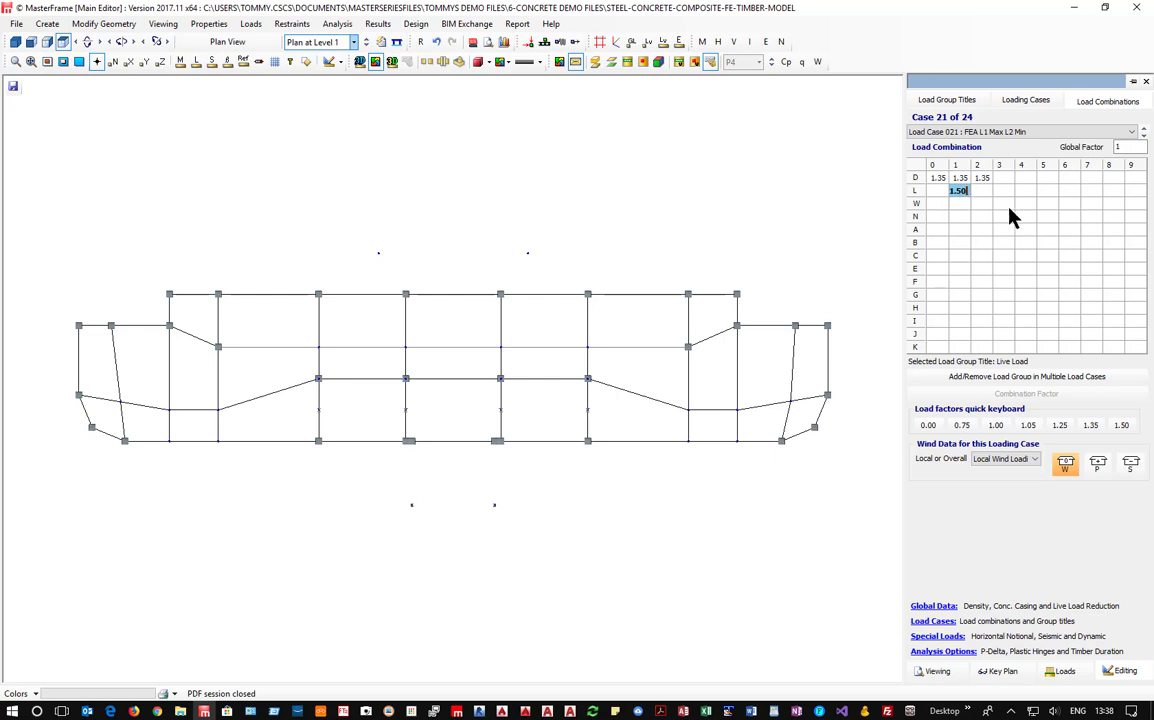
pyautogui.click(1145, 134)
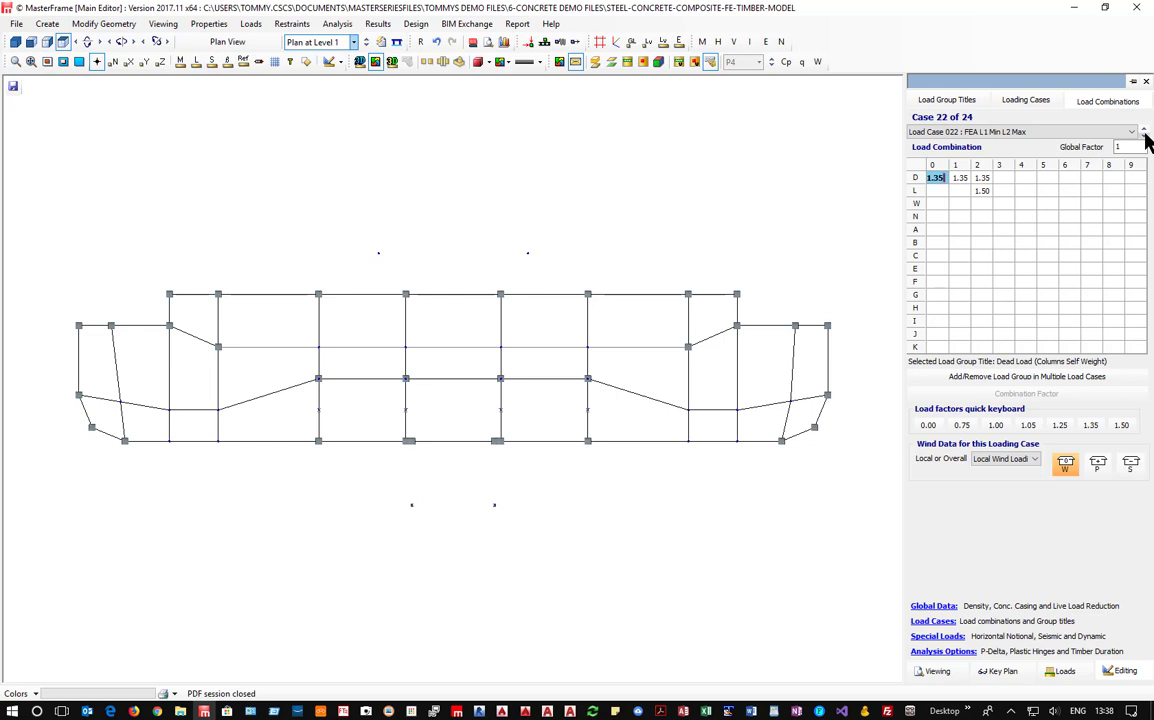
pyautogui.click(1145, 136)
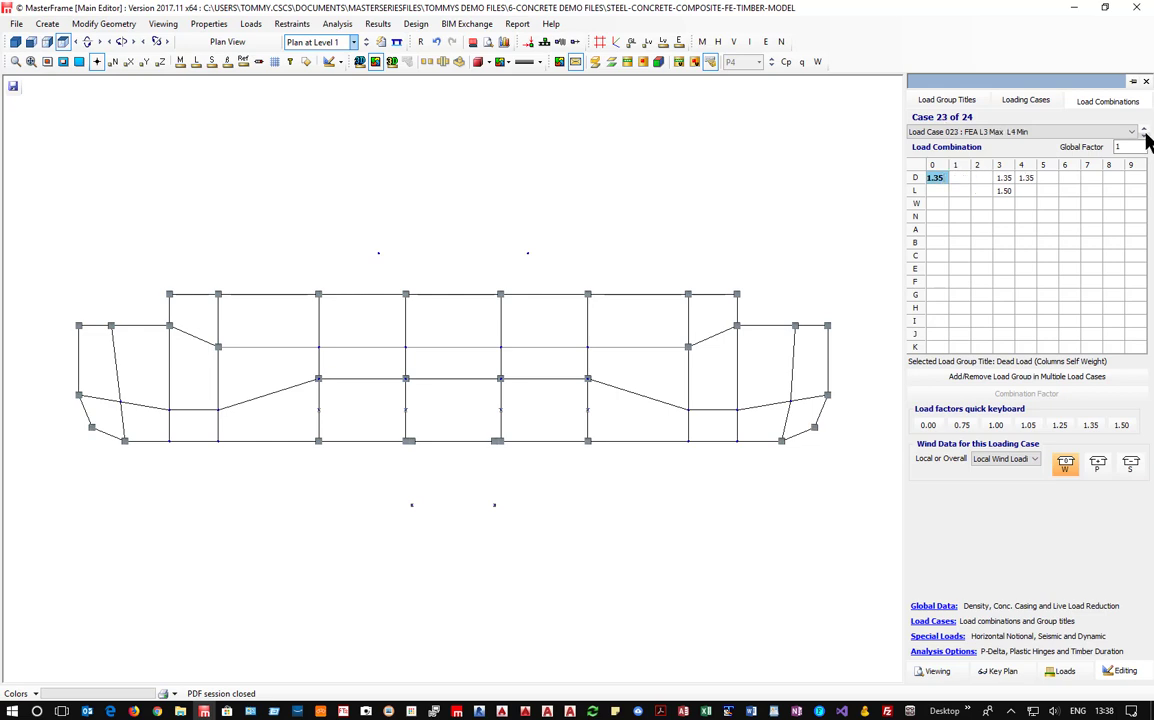
pyautogui.click(1145, 136)
pyautogui.click(1146, 140)
pyautogui.click(1146, 82)
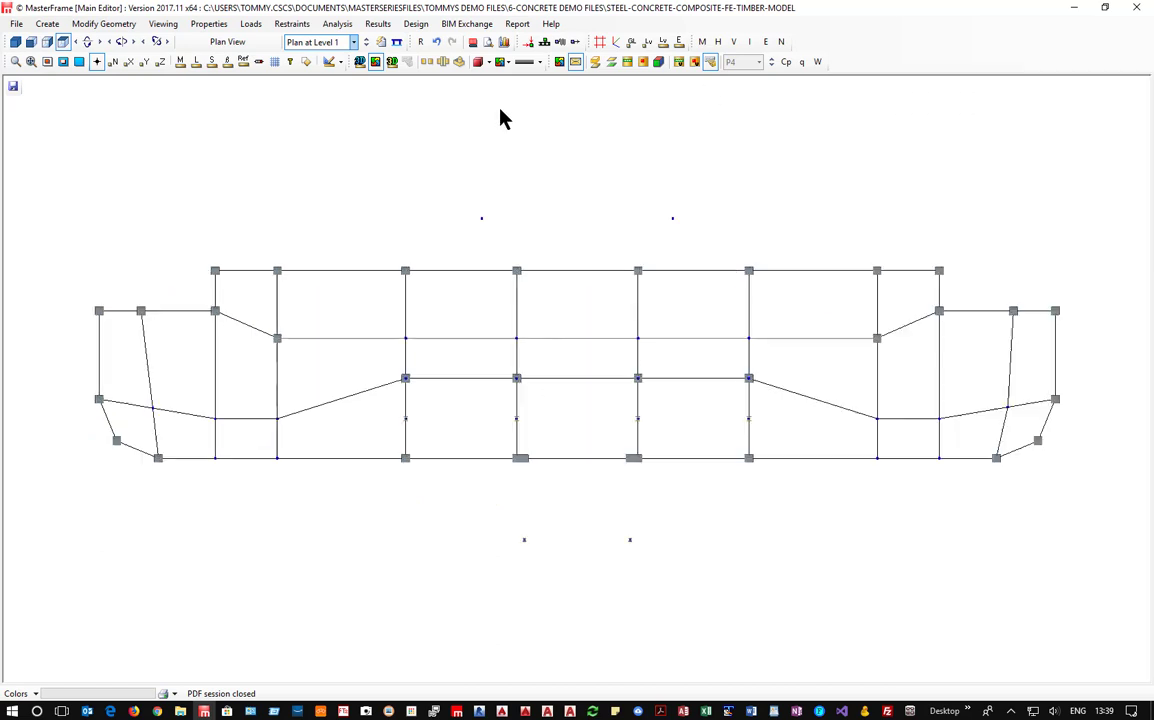
# Open FE Surface 001 for graphical editing of its main border members
pyautogui.click(106, 25)
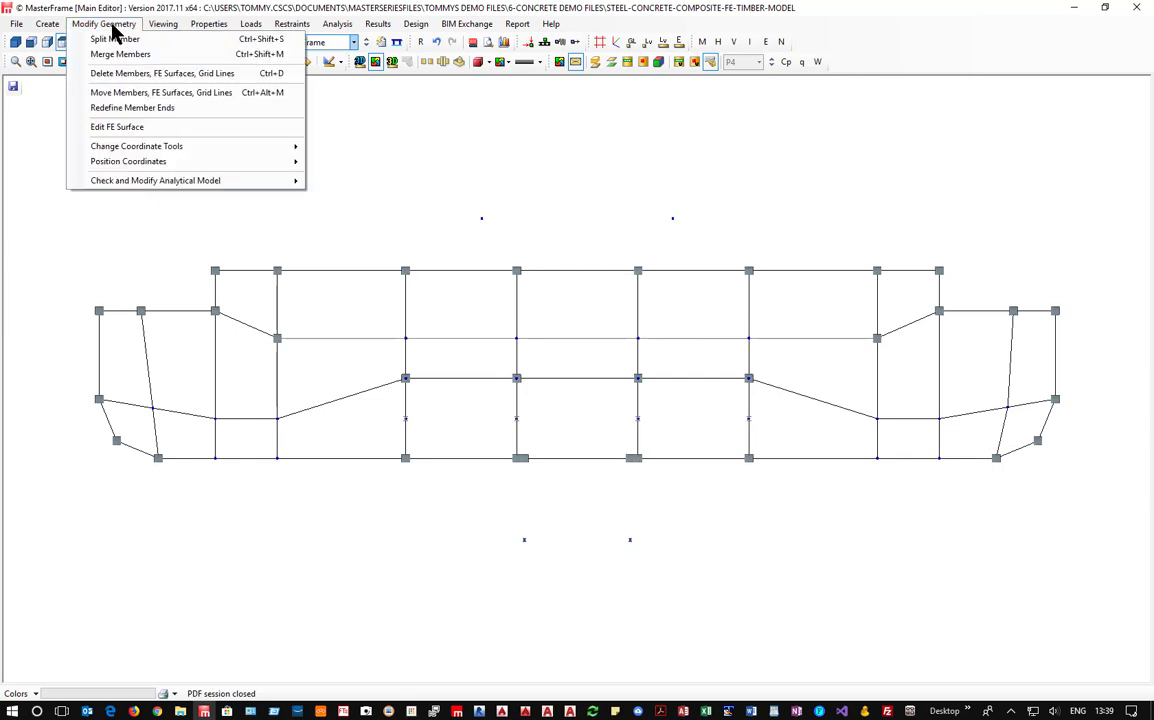
pyautogui.click(118, 127)
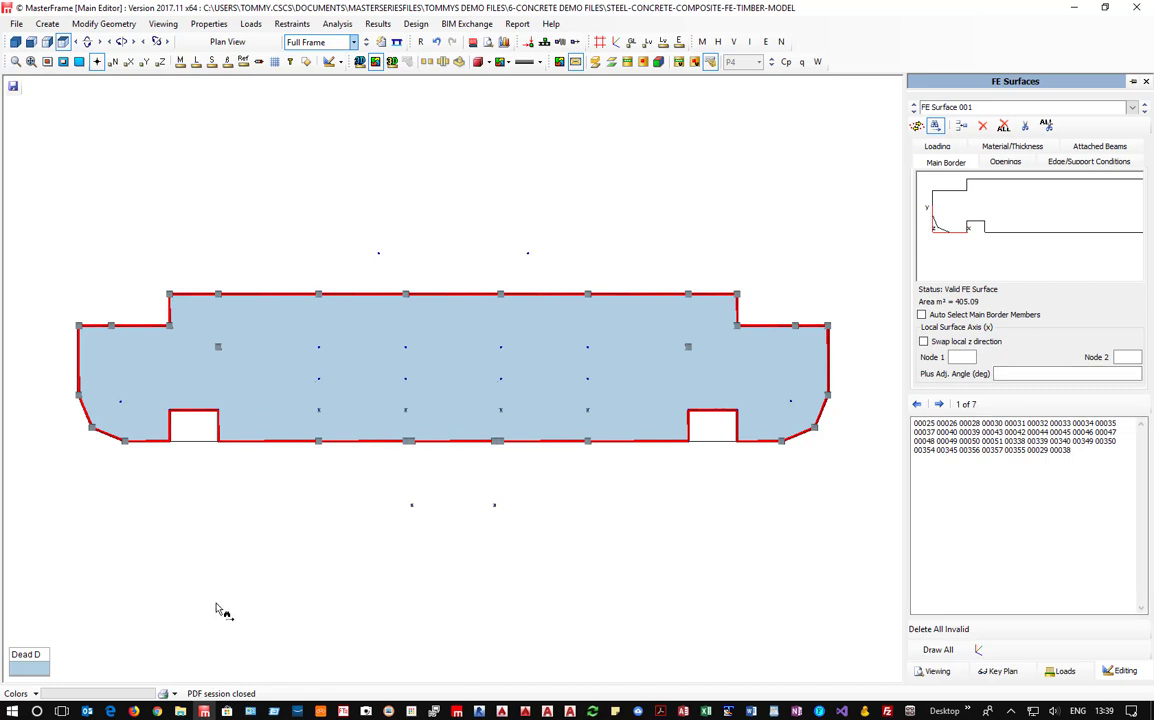
pyautogui.click(917, 126)
# Try to reroute FE Surface 001's main border from the right-hand notch's upper edge to the sloping member above it
pyautogui.click(722, 411)
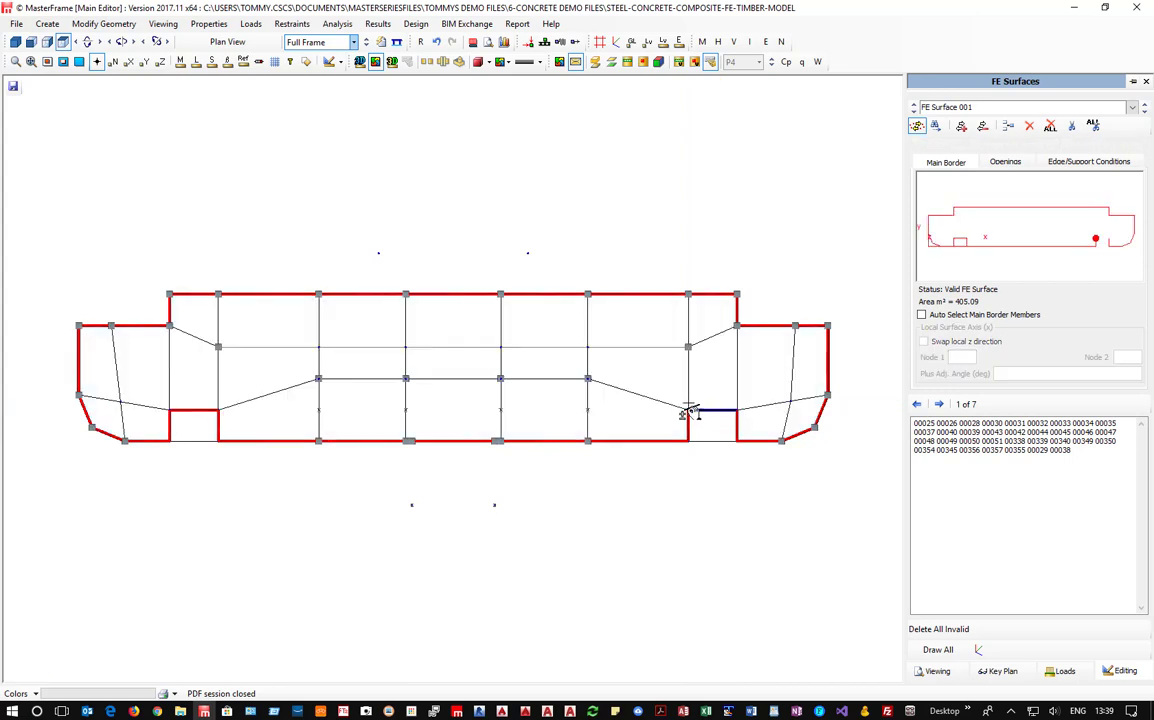
pyautogui.click(721, 351)
pyautogui.click(577, 400)
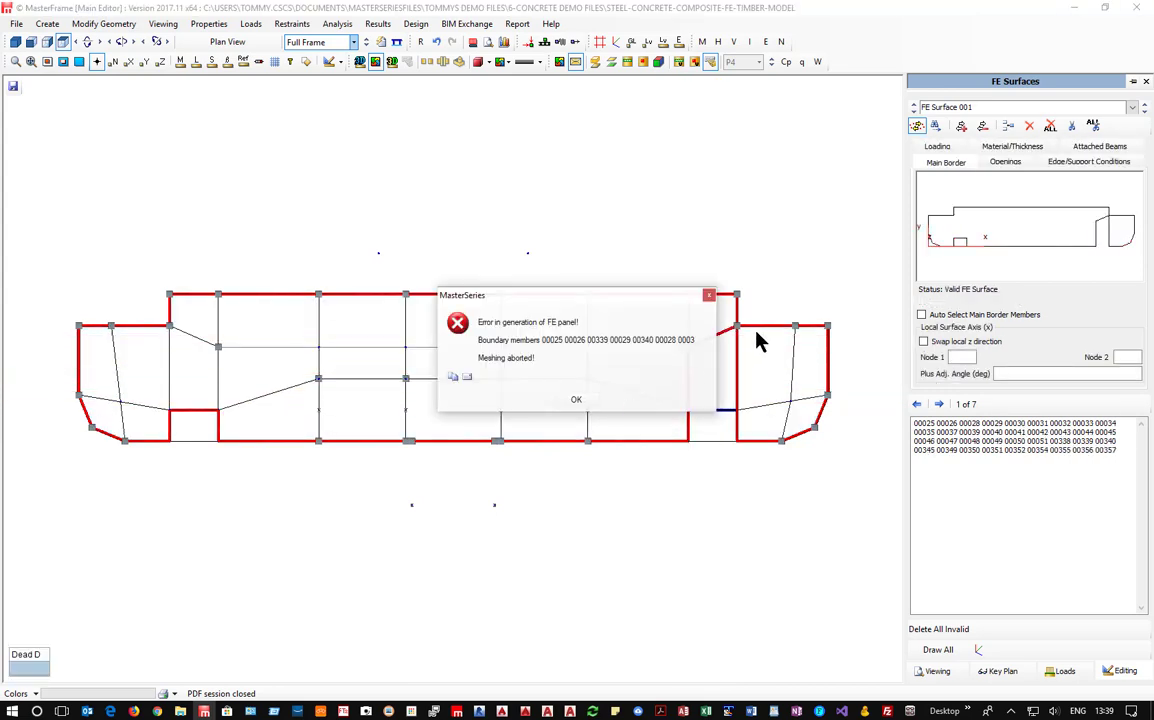
pyautogui.click(577, 400)
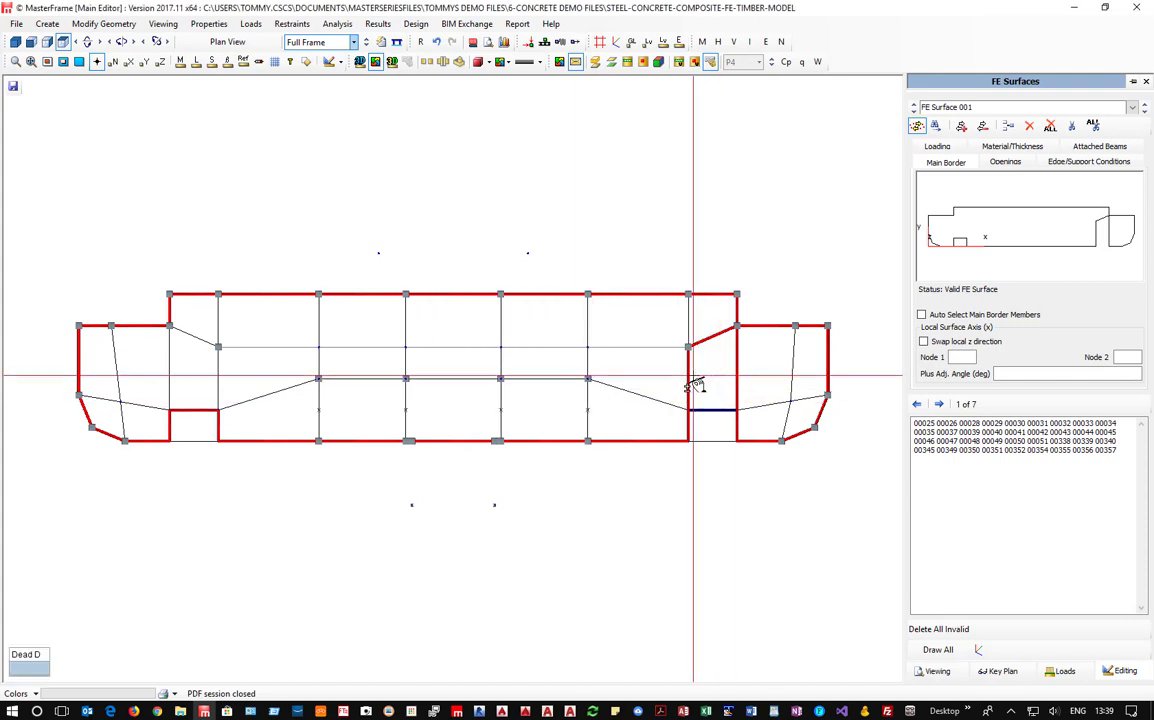
# Remove the sloping member from FE Surface 001's main border and add the right-hand notch's upper edge back
pyautogui.click(704, 338)
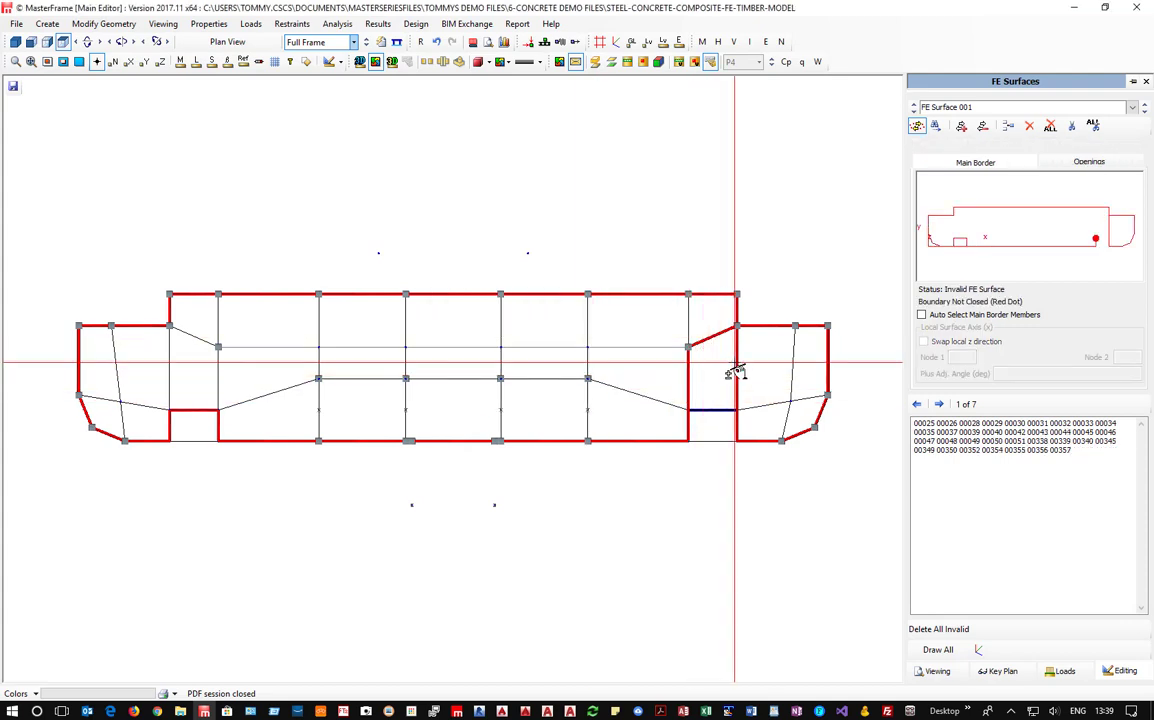
pyautogui.click(710, 407)
pyautogui.click(710, 406)
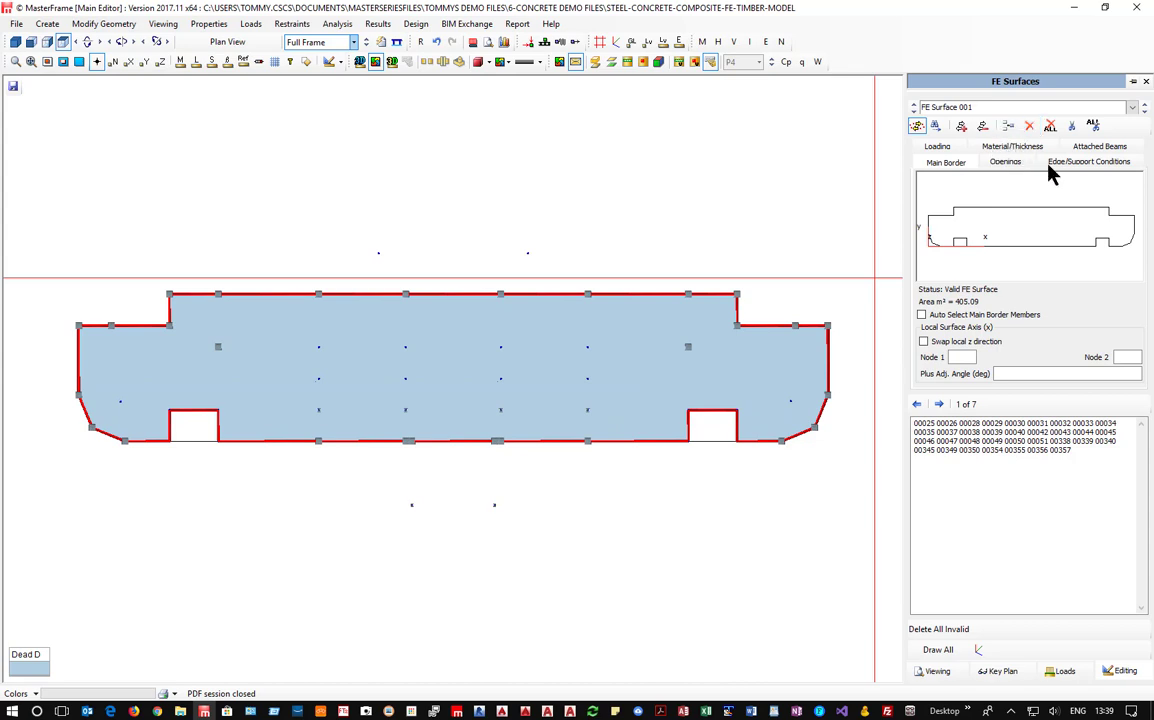
# Try an auto-picked Opening 1 in the small bay right of centre in FE Surface 001, and remove it again
pyautogui.click(1002, 162)
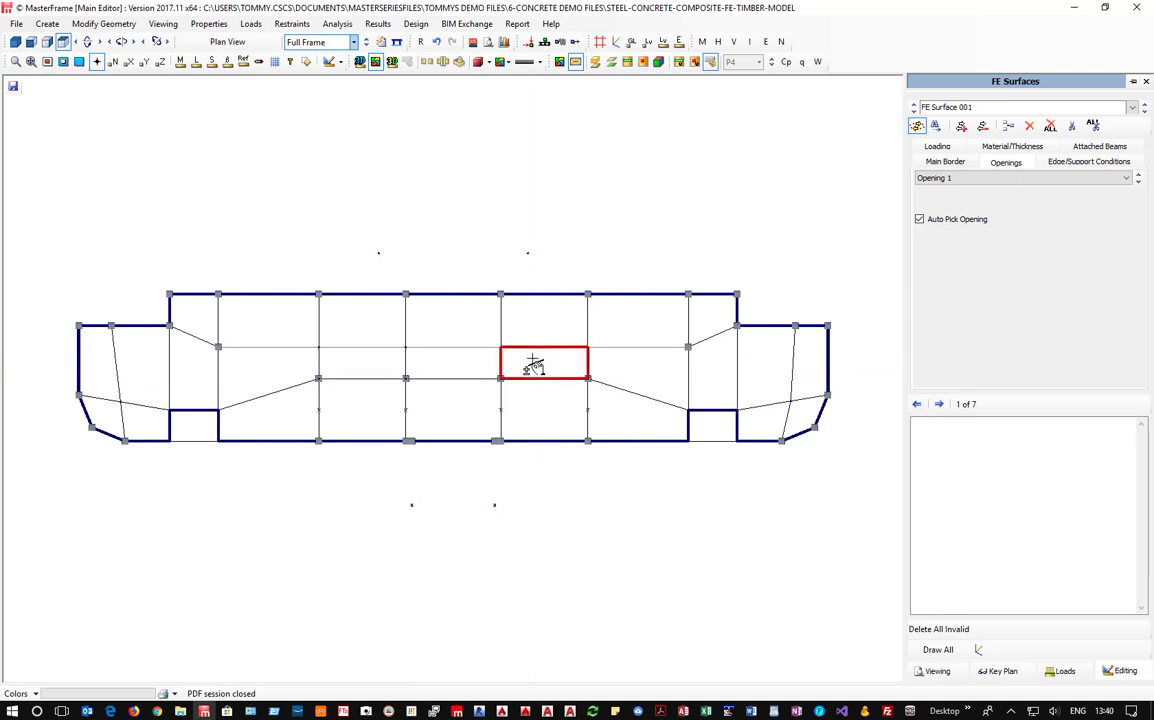
pyautogui.click(532, 367)
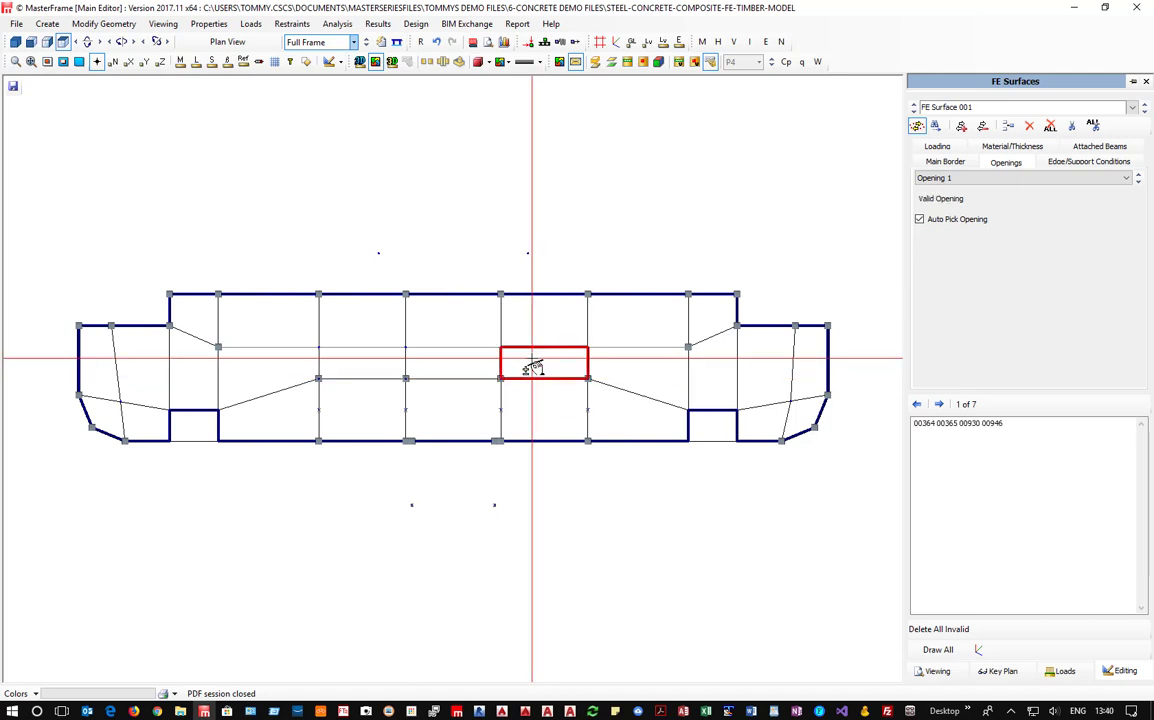
pyautogui.click(947, 164)
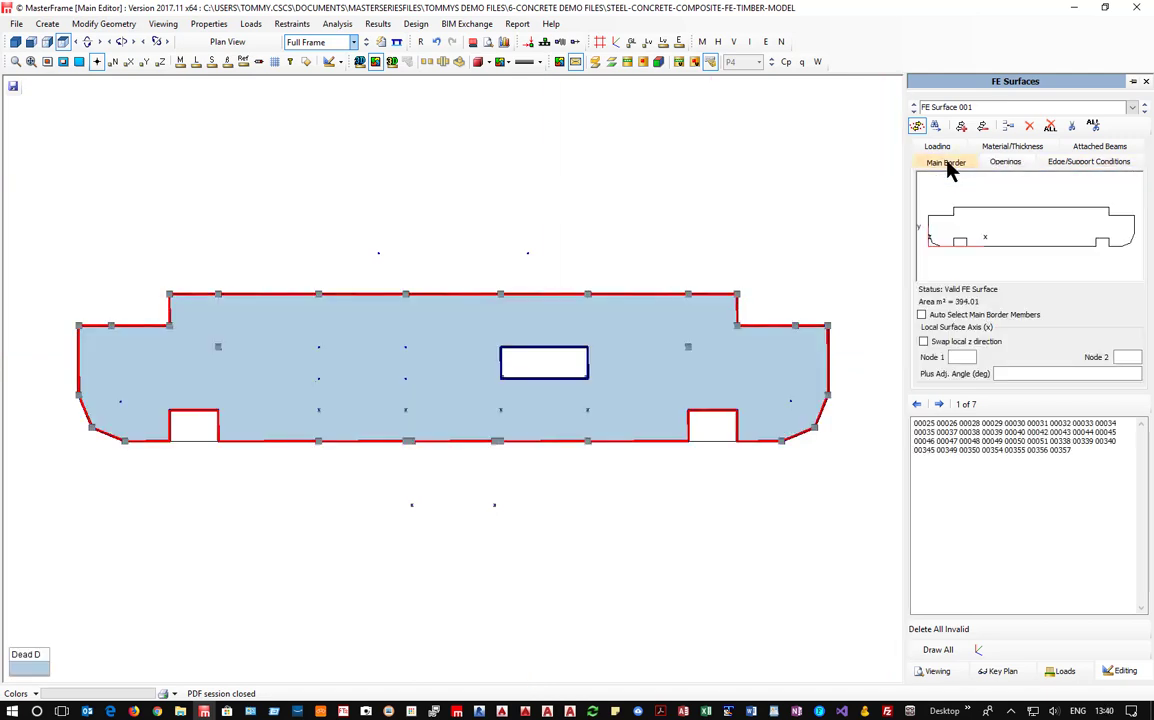
pyautogui.click(1006, 164)
pyautogui.click(567, 373)
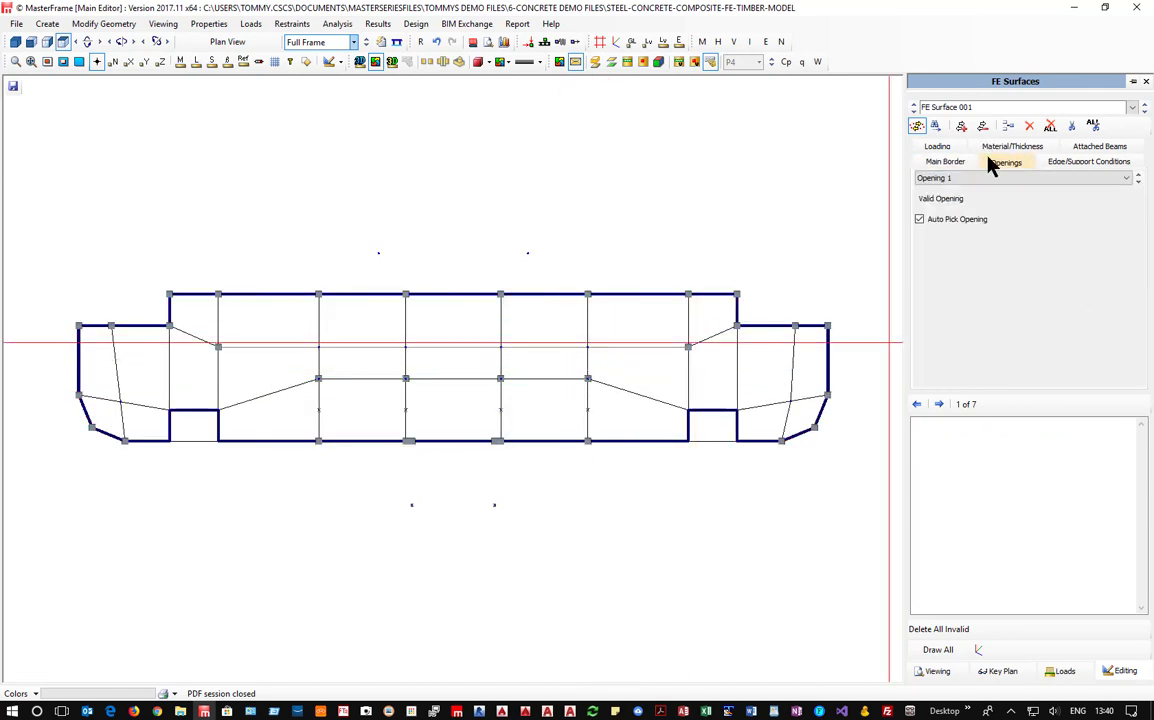
# Review FE Surface 001's edge/support conditions, alternate live and dead area loads, and attached beams, and close the surface editing
pyautogui.click(1066, 166)
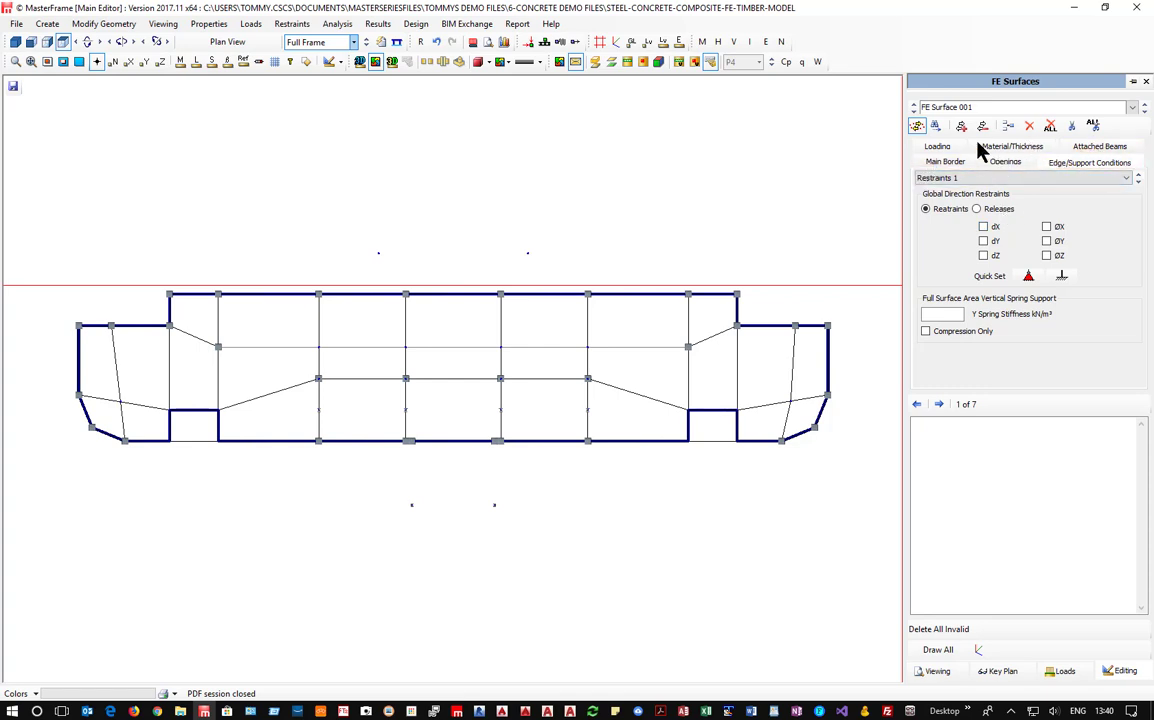
pyautogui.click(940, 147)
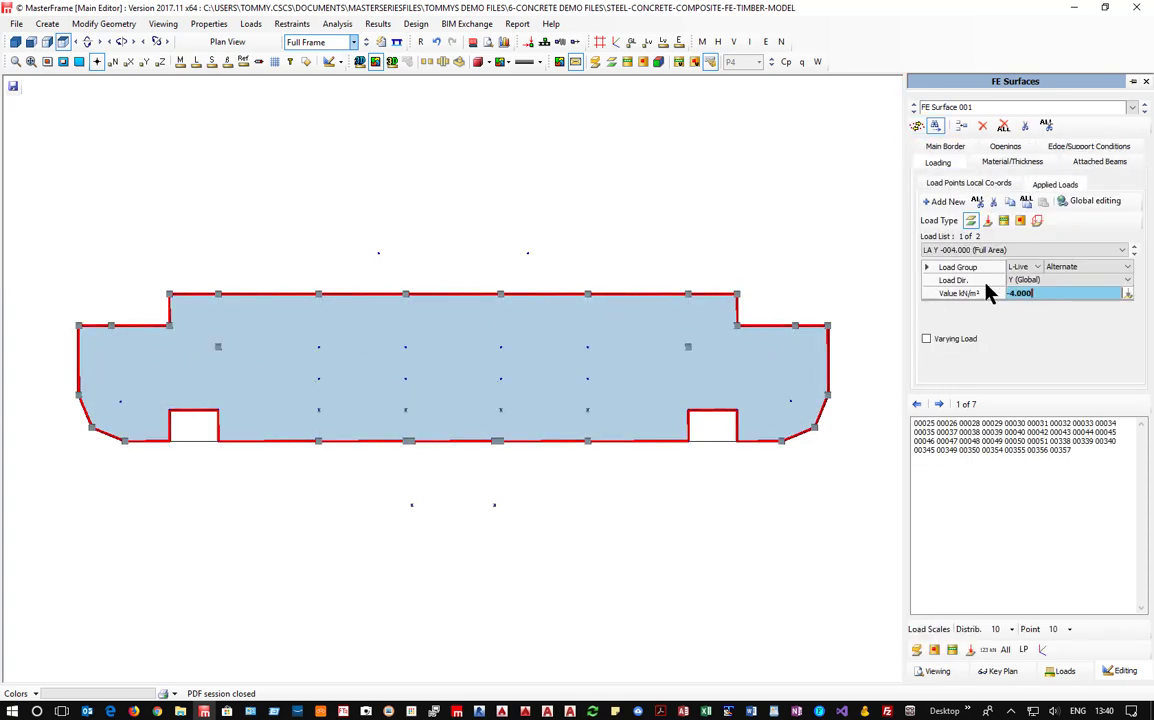
pyautogui.click(1070, 267)
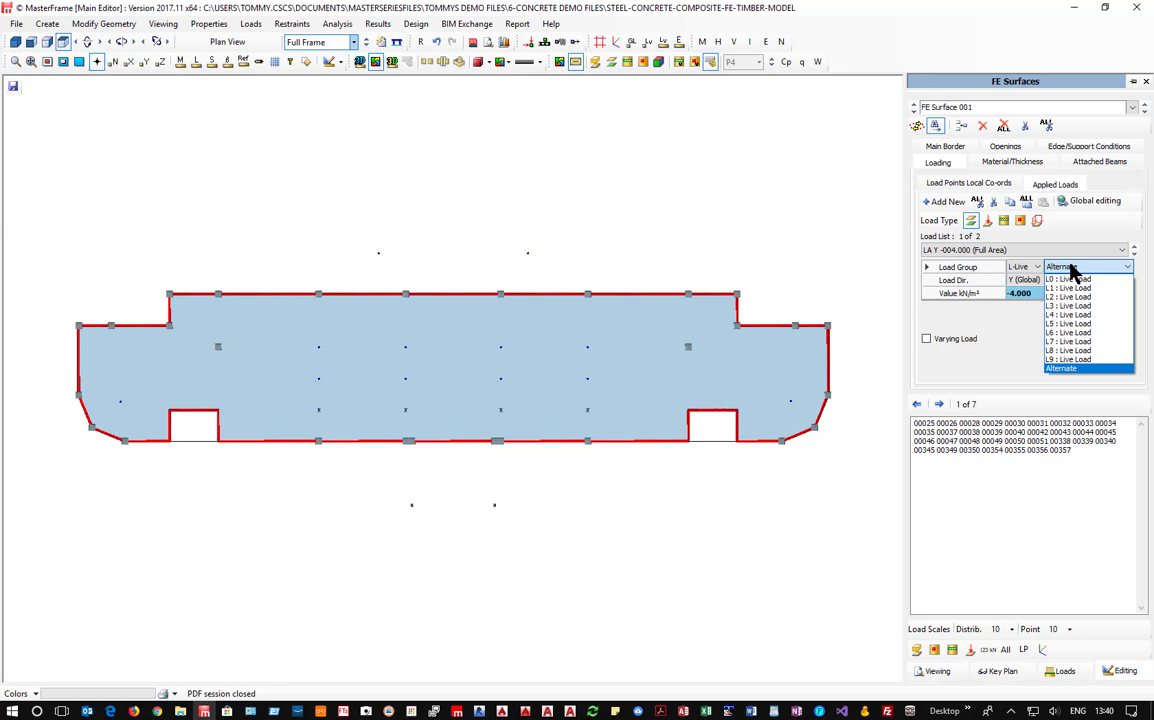
pyautogui.click(1065, 367)
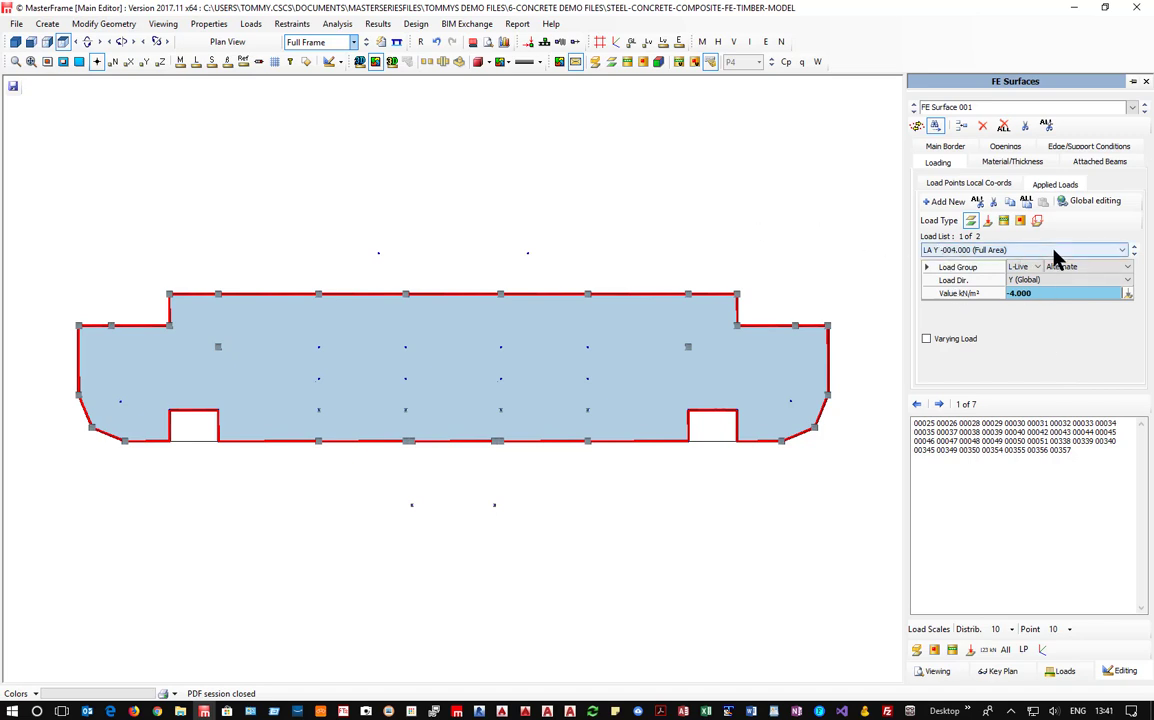
pyautogui.click(1133, 254)
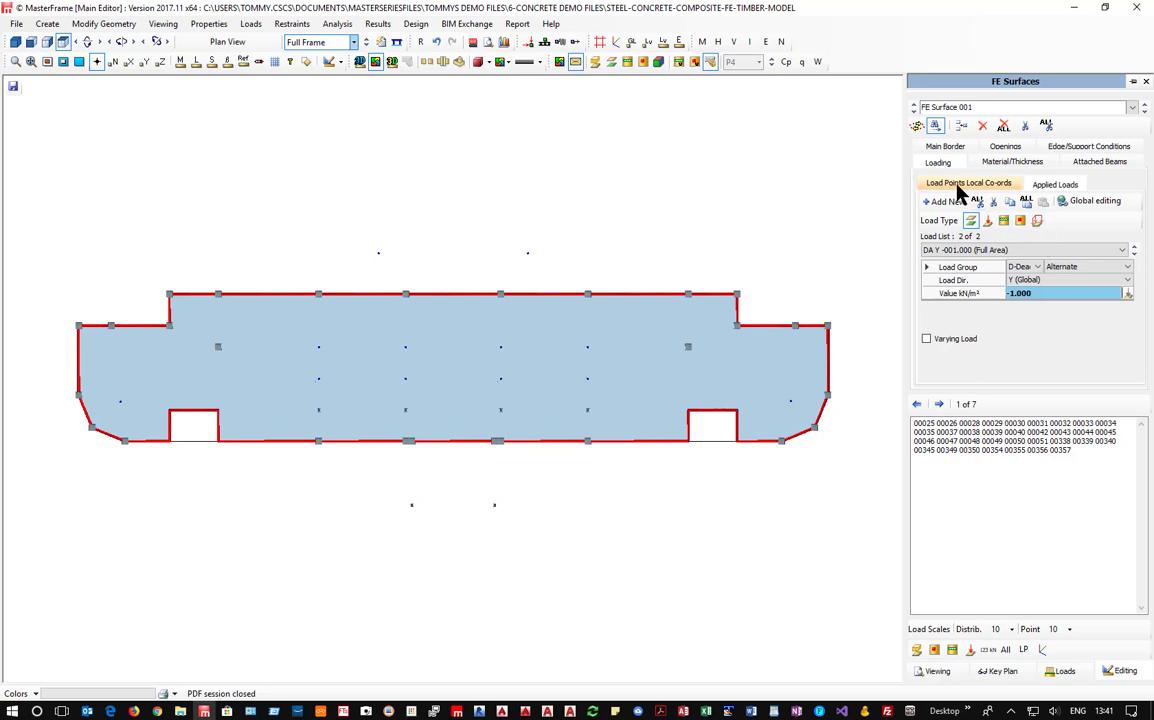
pyautogui.click(1092, 166)
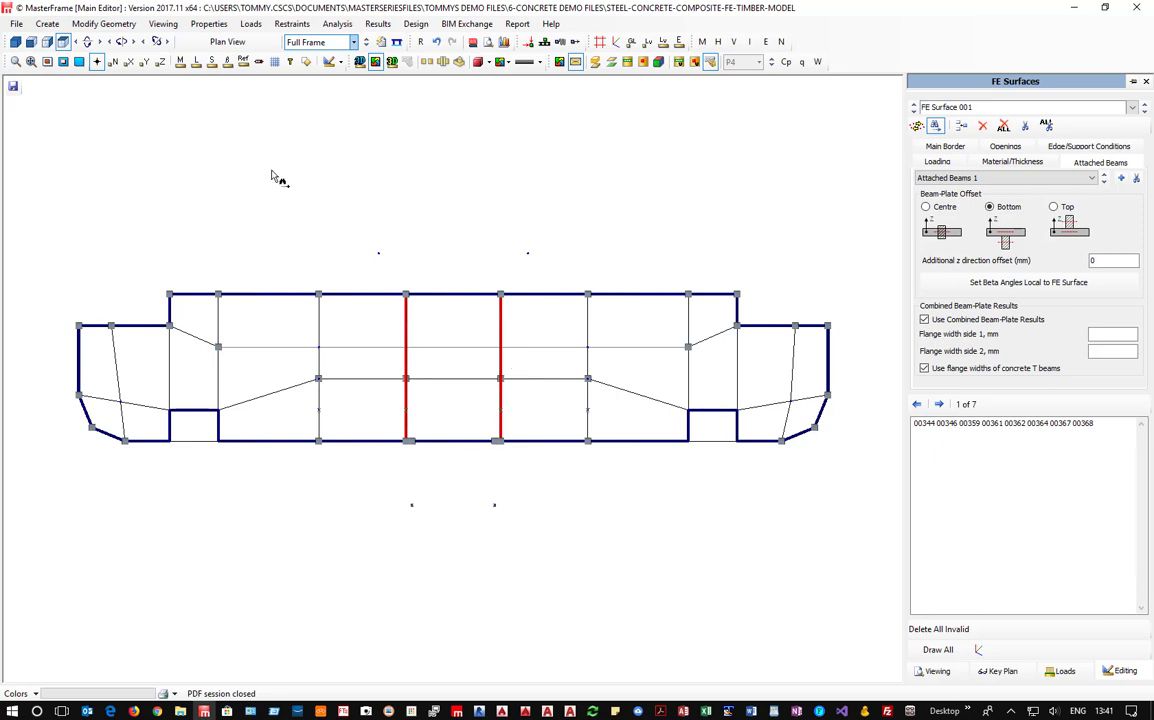
pyautogui.click(1147, 84)
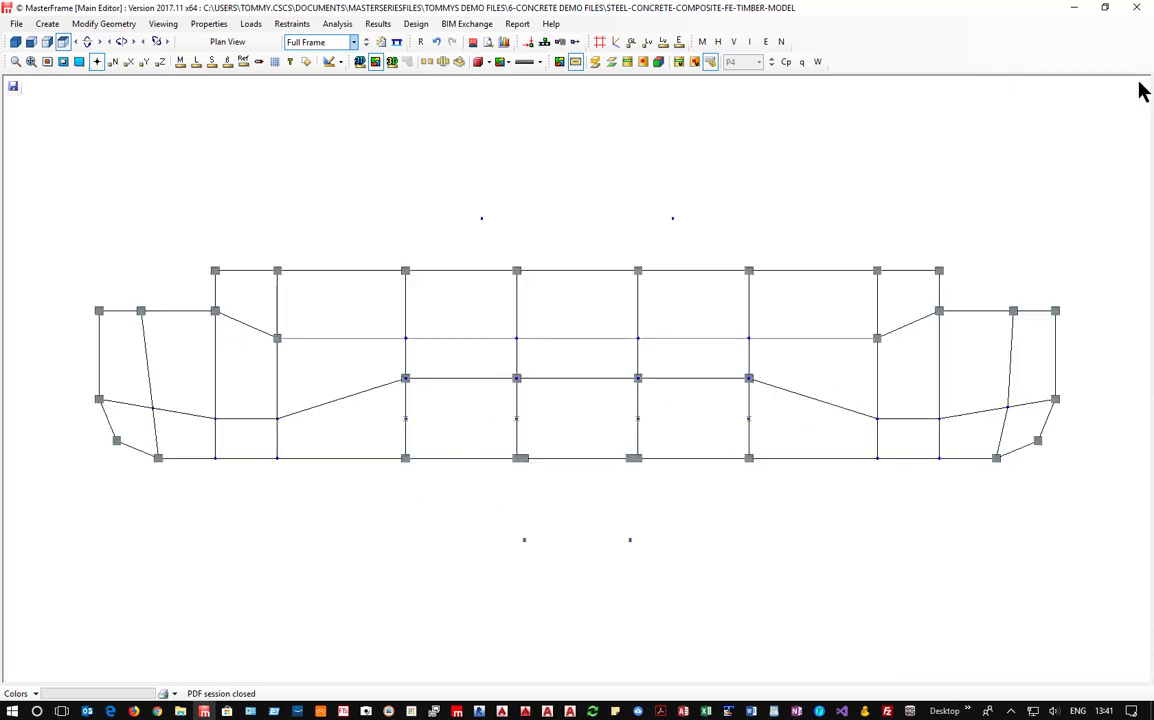
# Display the slab model as solid 3D members and examine the two beams attached beneath the slab from below
pyautogui.click(360, 61)
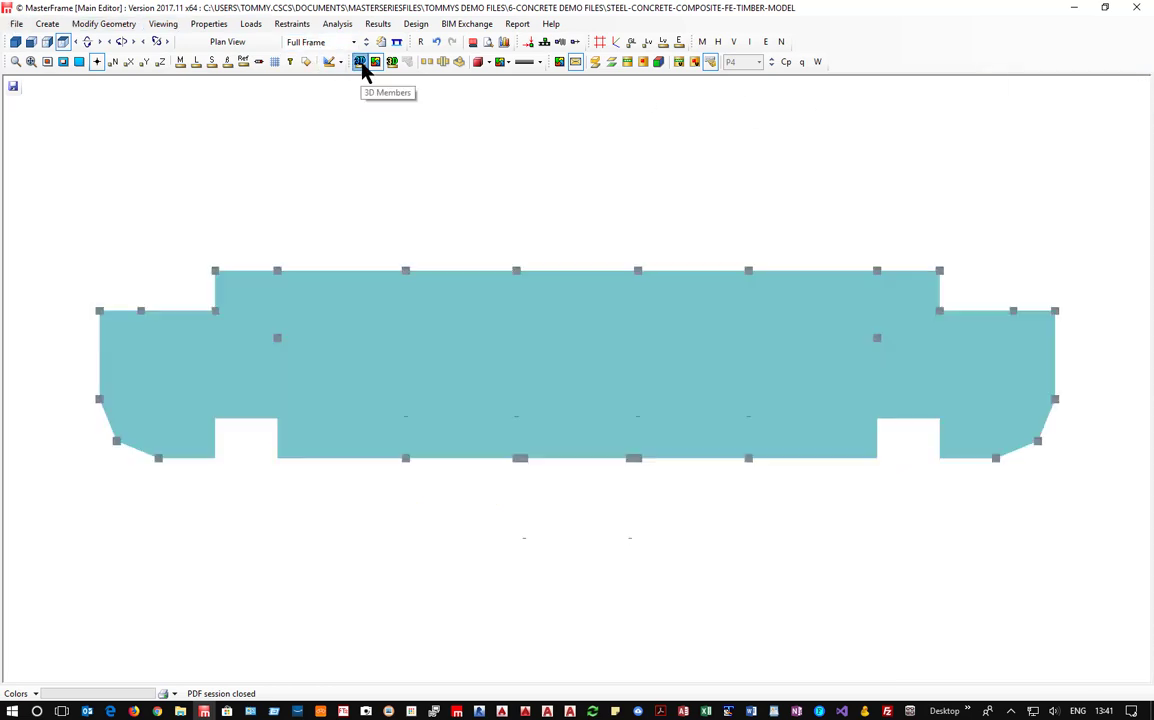
pyautogui.click(15, 41)
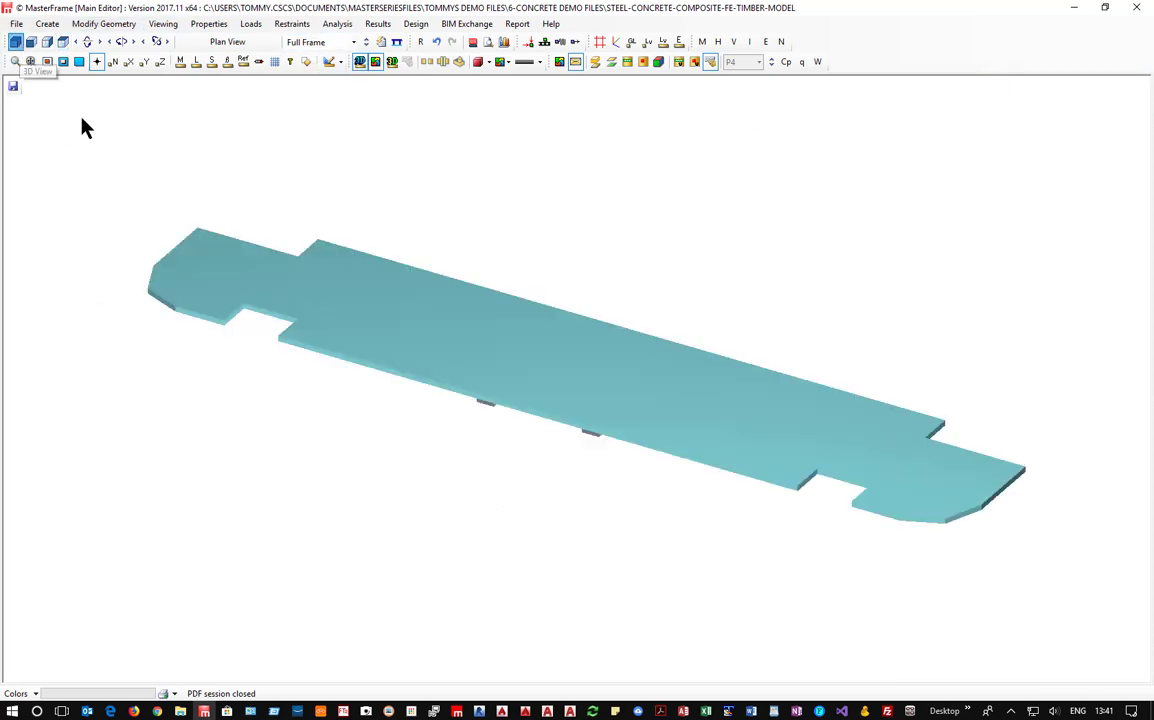
pyautogui.moveTo(444, 387); pyautogui.dragTo(466, 340, button='middle')
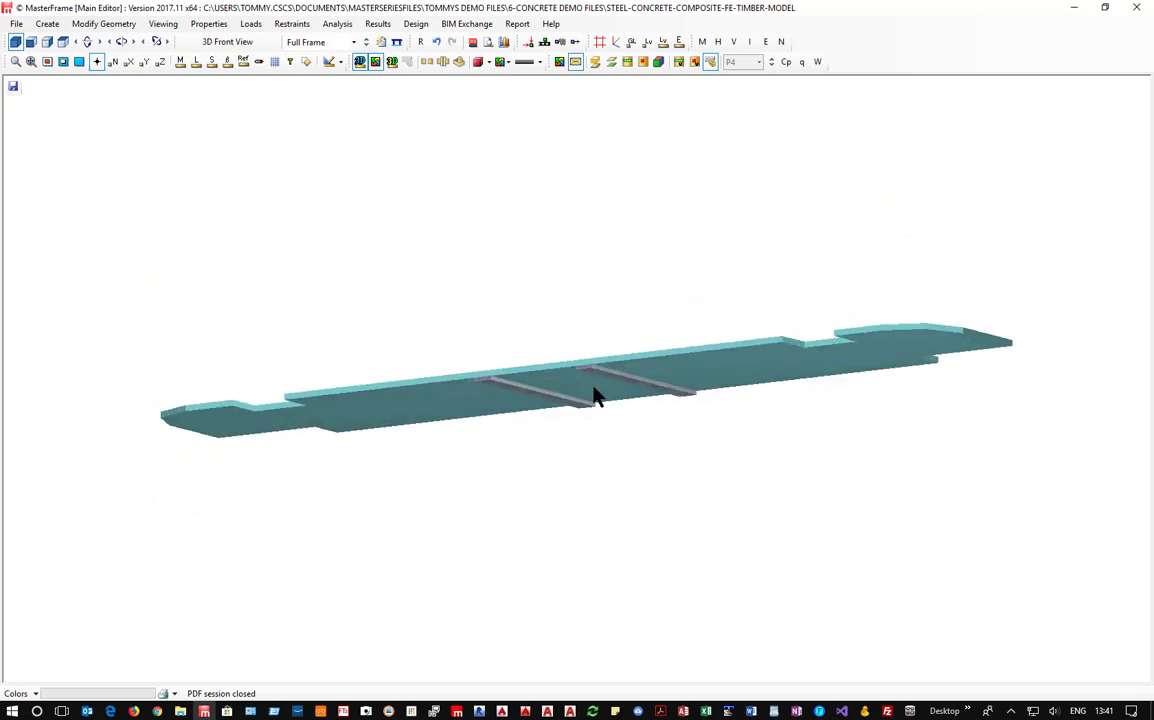
pyautogui.scroll(5, 556, 402)
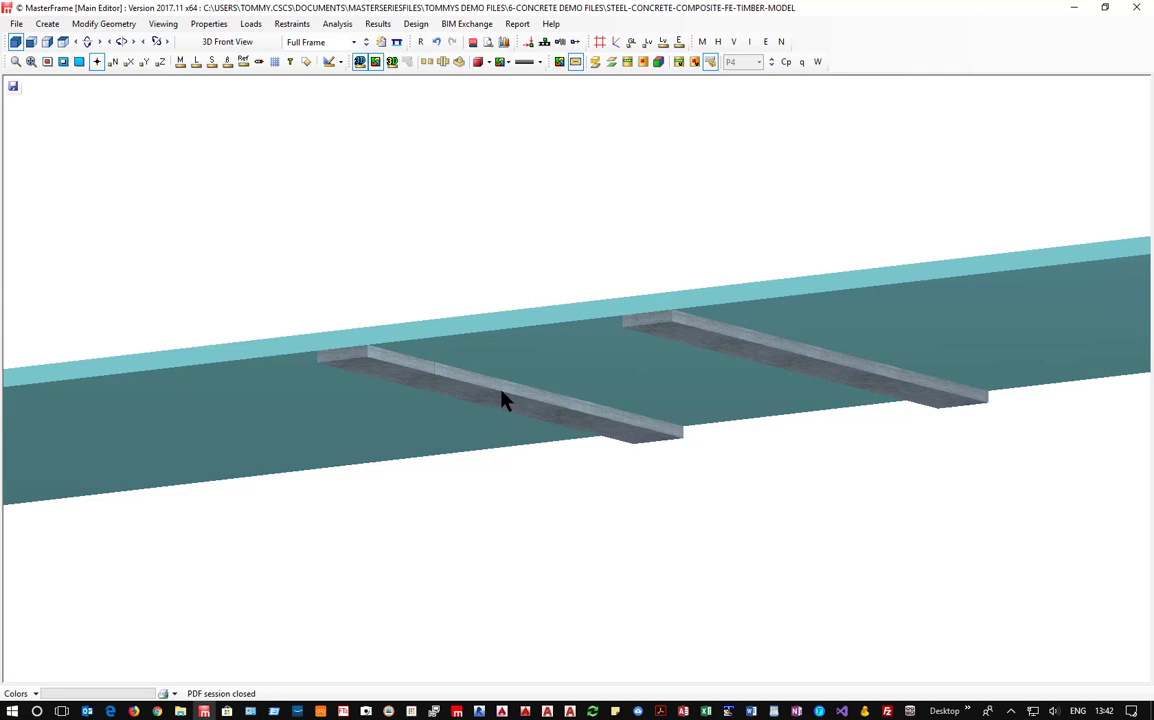
pyautogui.scroll(1, 227, 173)
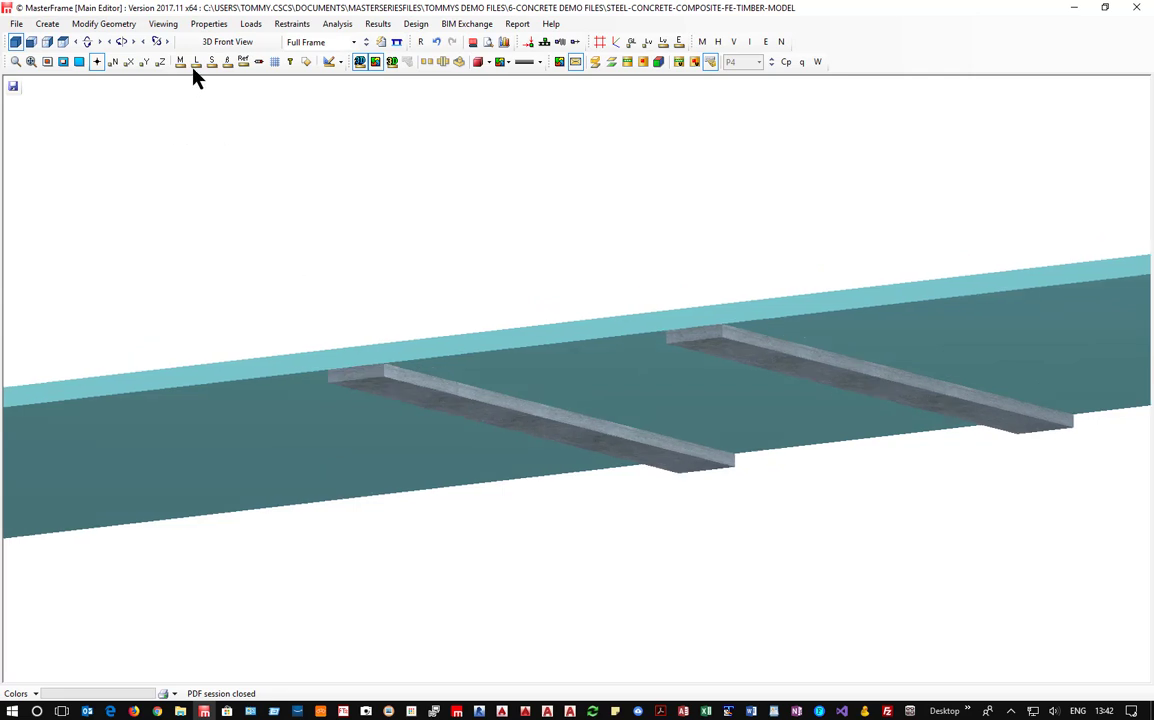
# Check the section labels of the beams under the slab, hide them again, and inspect the beams' vertical position from the front
pyautogui.click(211, 62)
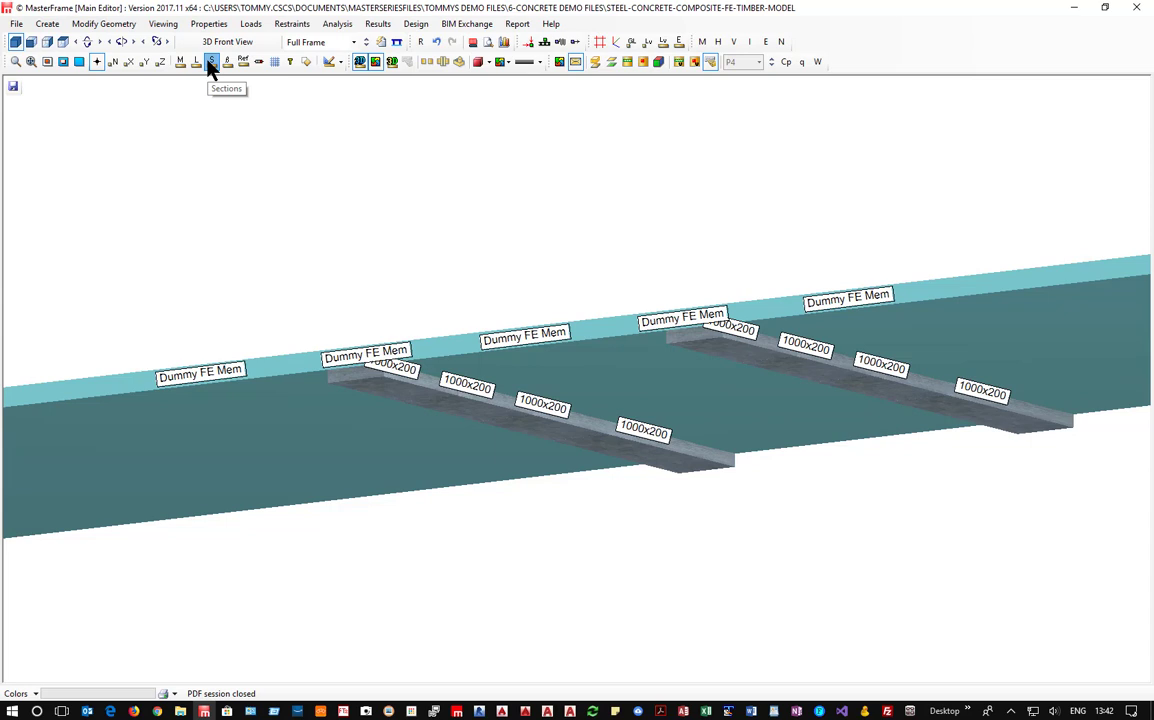
pyautogui.click(211, 62)
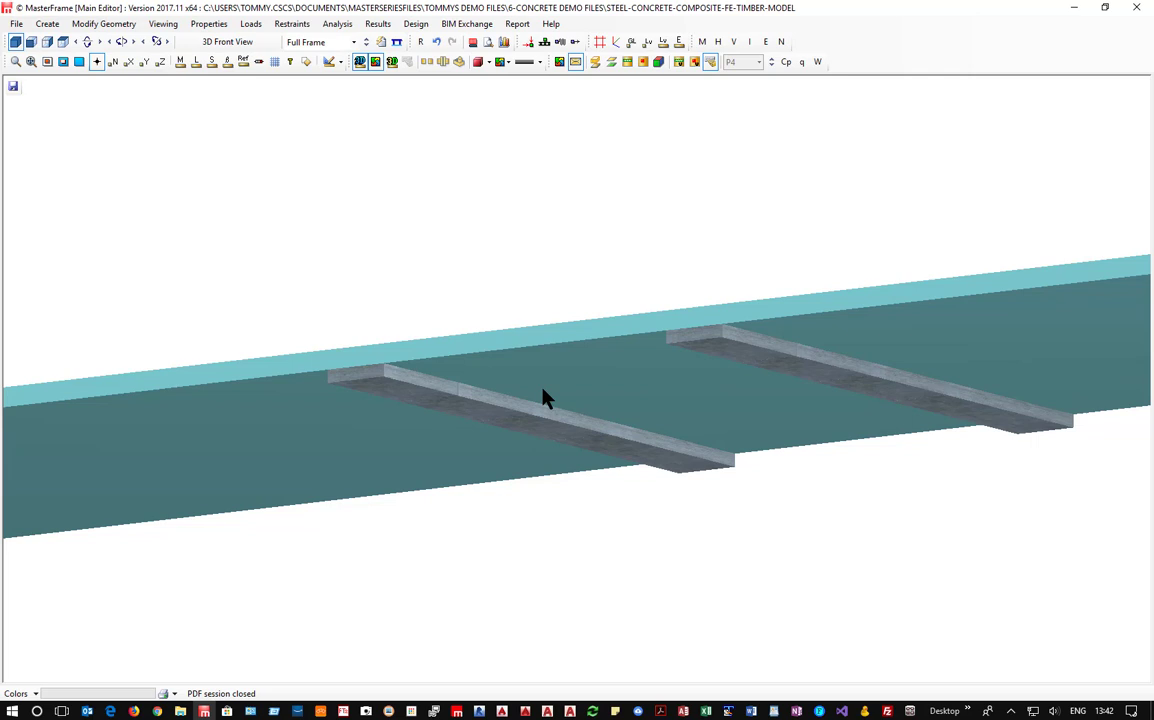
pyautogui.click(31, 41)
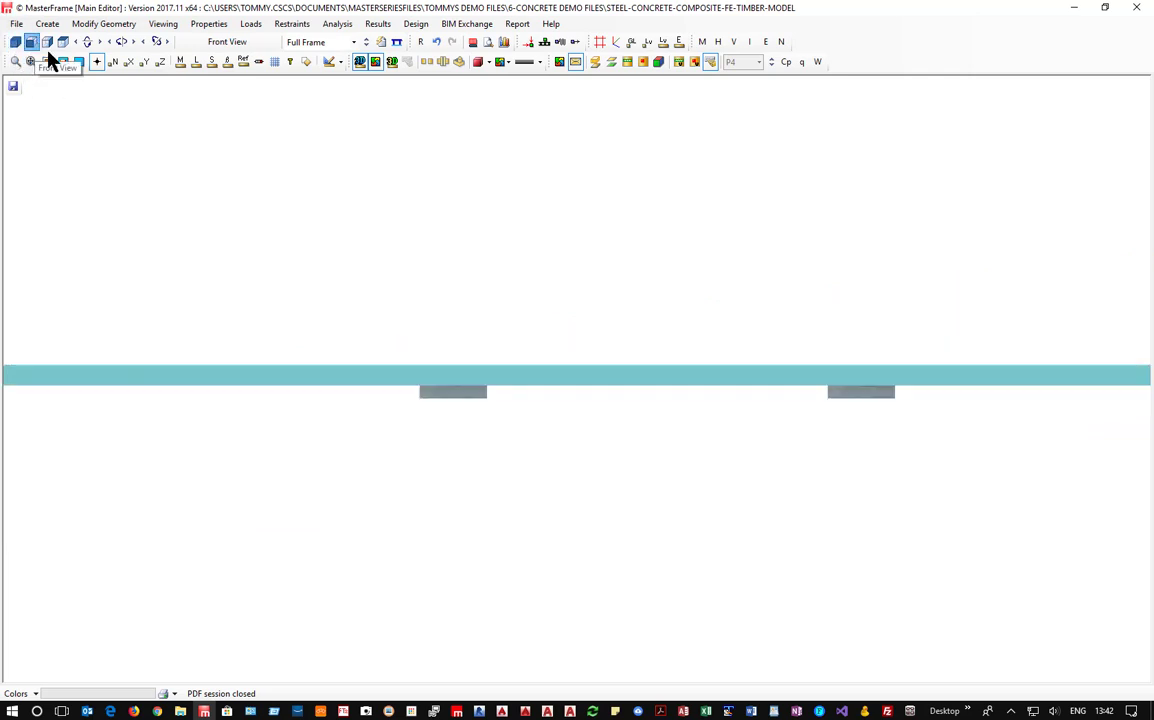
pyautogui.click(15, 42)
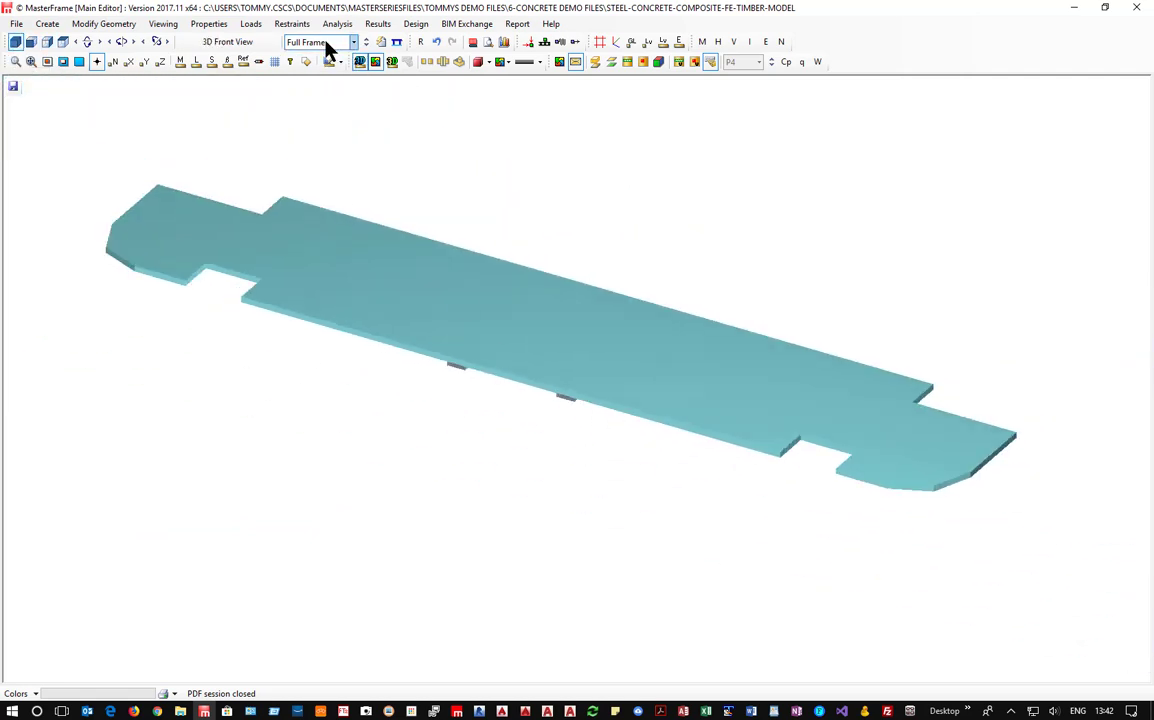
# Show the full frame in 3D and examine the slab, core walls, steelwork and concrete base together
pyautogui.click(325, 45)
pyautogui.click(320, 50)
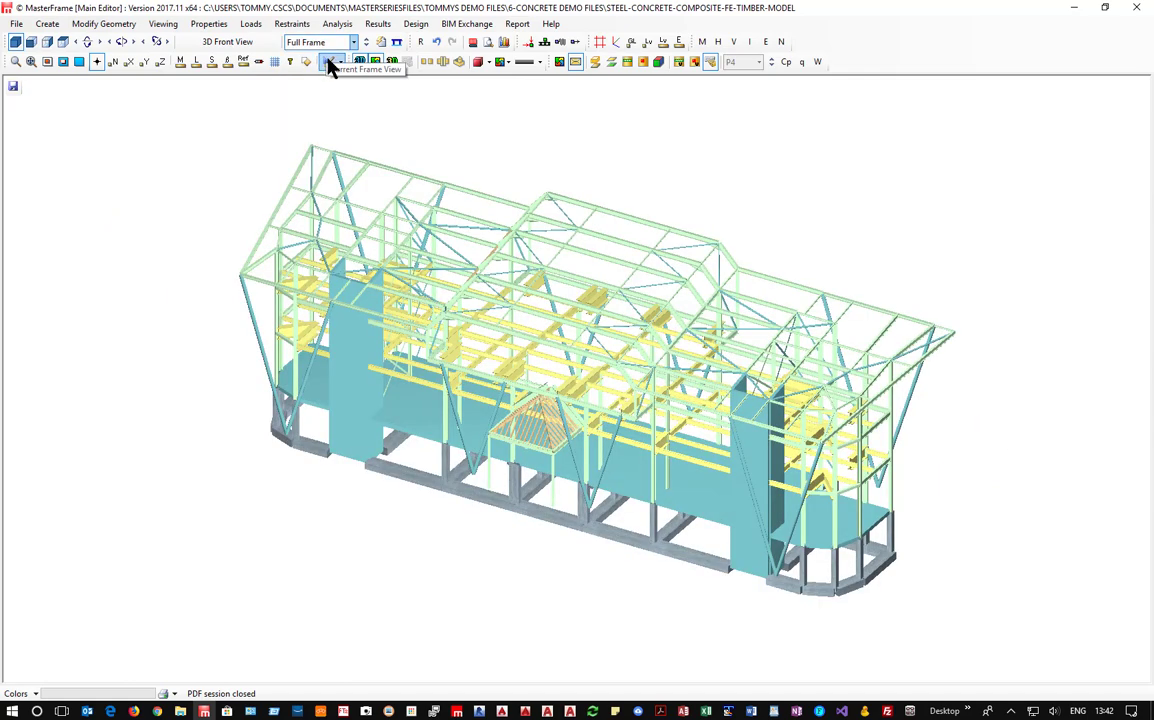
pyautogui.scroll(7, 792, 546)
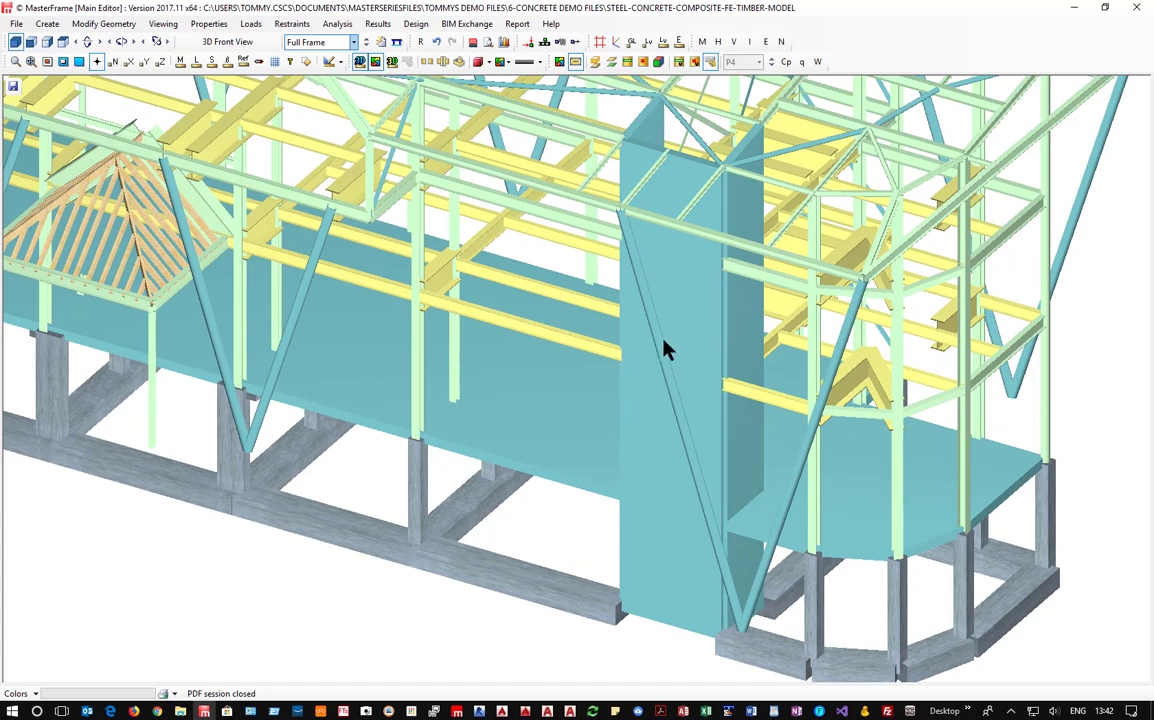
pyautogui.scroll(-5, 300, 390)
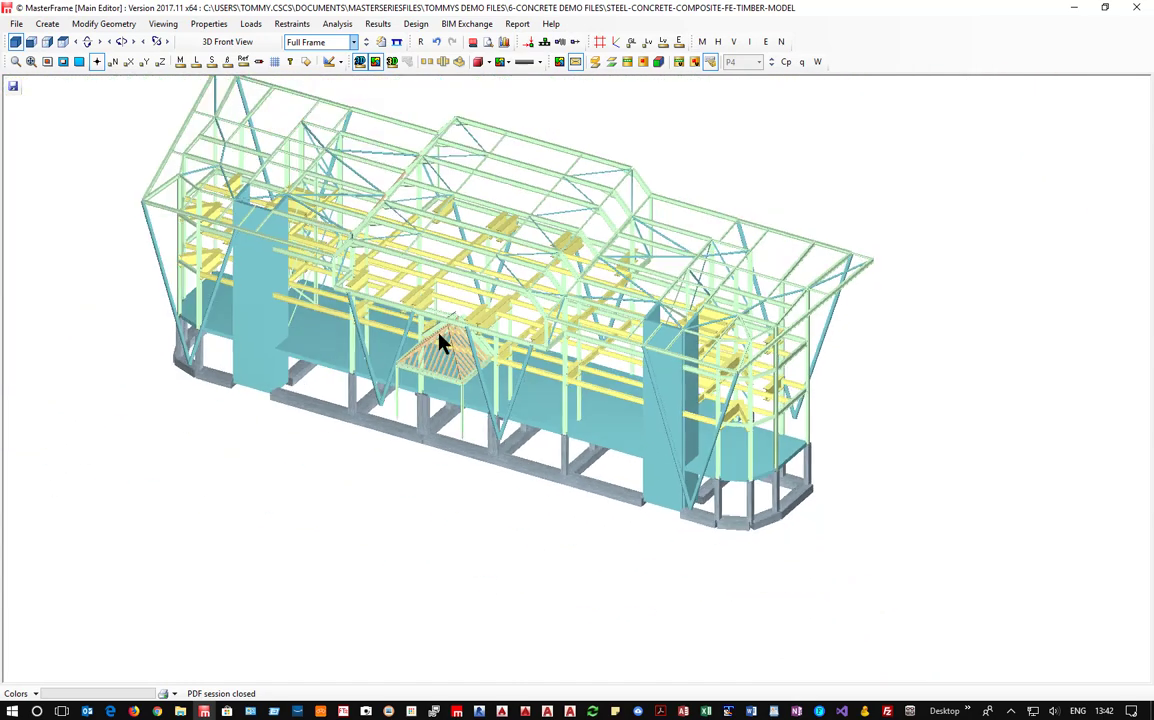
pyautogui.scroll(-2, 430, 335)
pyautogui.scroll(4, 230, 230)
pyautogui.scroll(-1, 318, 320)
pyautogui.scroll(-3, 318, 312)
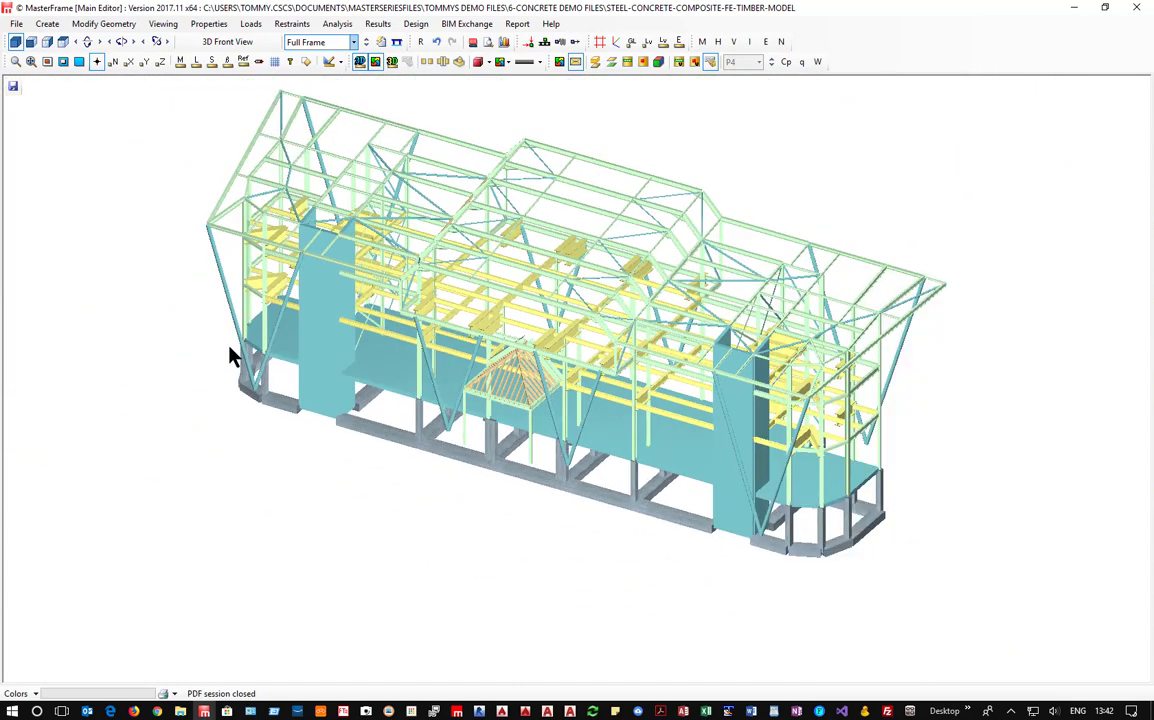
pyautogui.scroll(-2, 230, 347)
pyautogui.scroll(2, 352, 411)
pyautogui.scroll(-3, 194, 144)
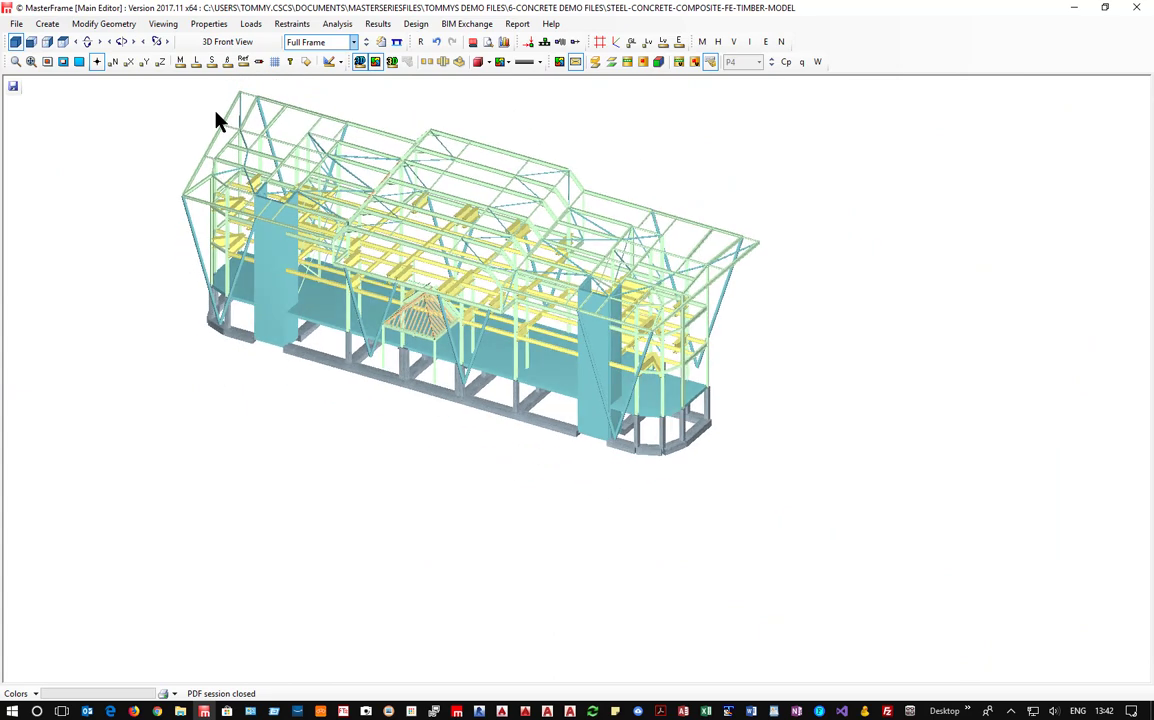
# Mesh the finite element surfaces and run the static analysis as a Space Frame
pyautogui.click(334, 24)
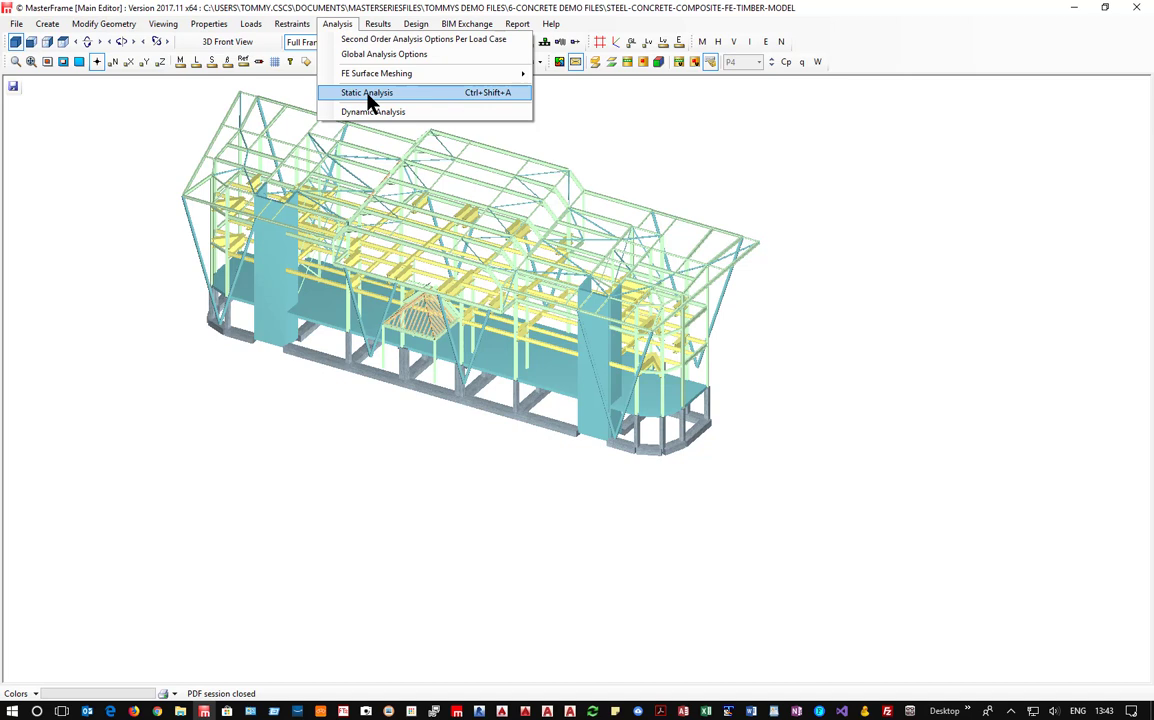
pyautogui.click(368, 94)
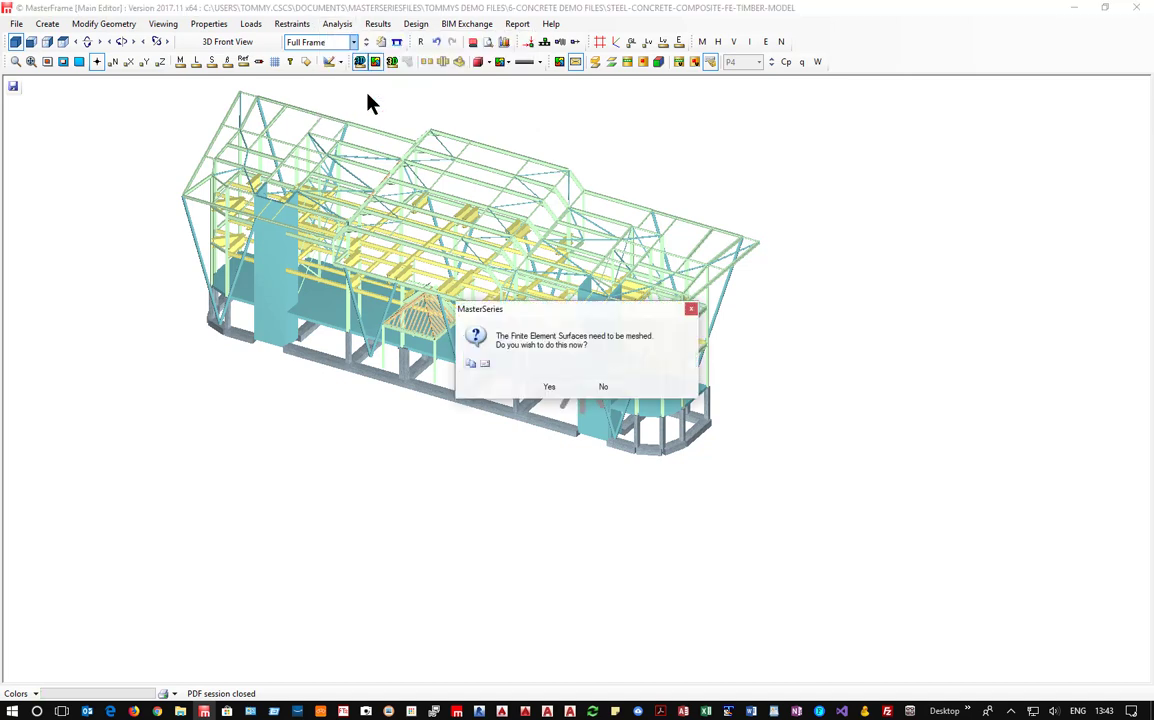
pyautogui.click(555, 394)
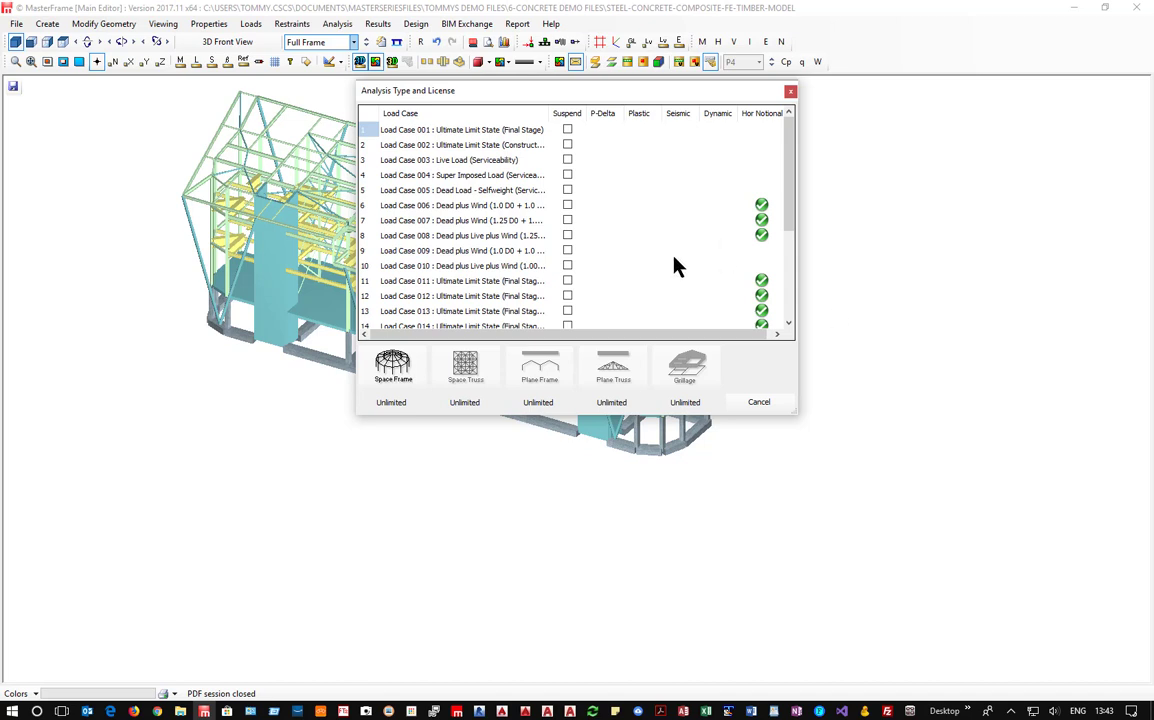
pyautogui.click(395, 372)
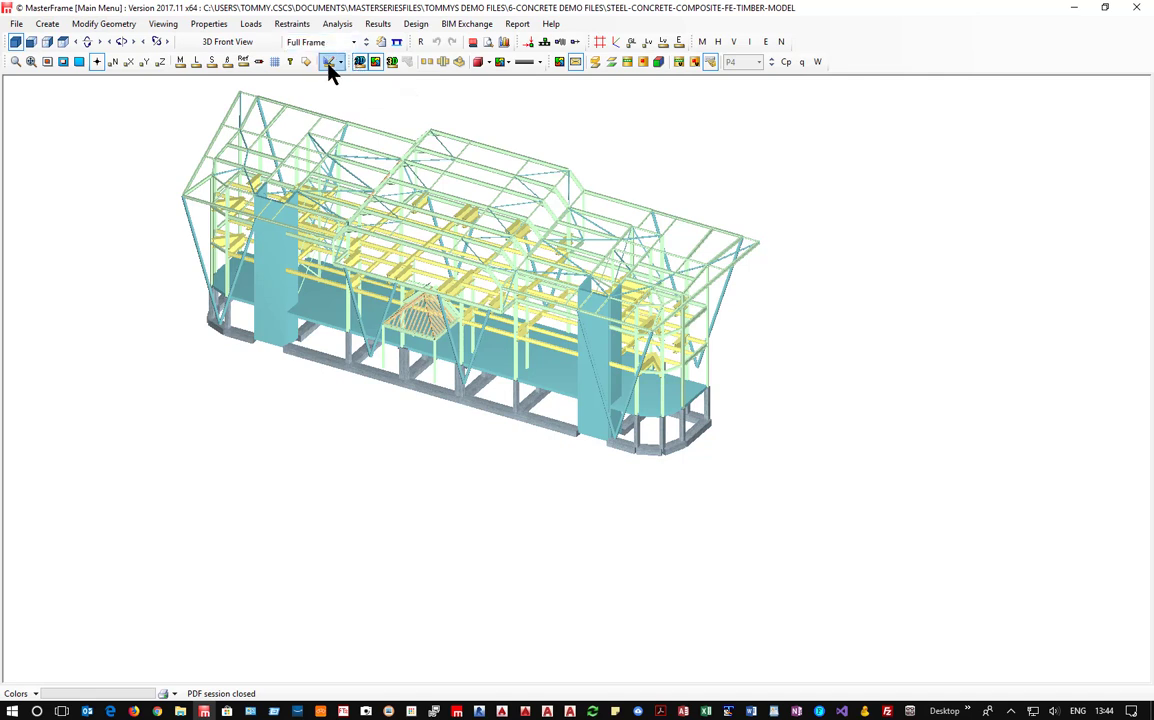
# Open the graphic analysis results and show the line elements' bending moments, followed by their deflected shape with geometry
pyautogui.click(405, 26)
pyautogui.click(400, 26)
pyautogui.click(380, 25)
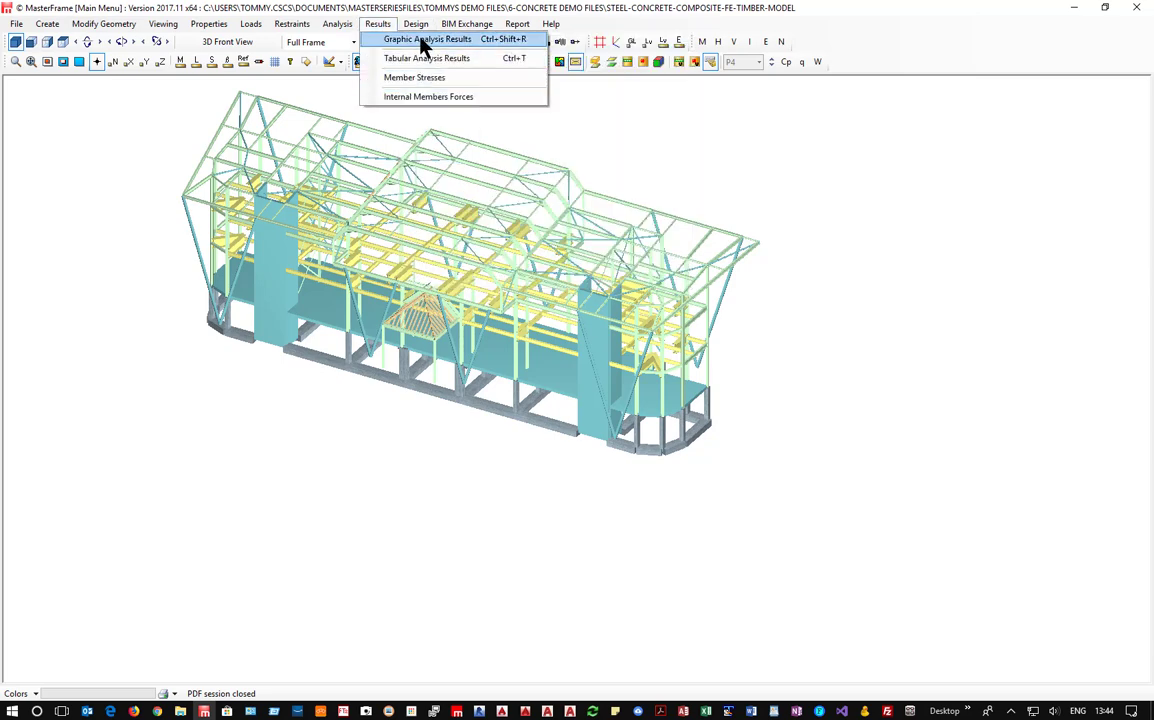
pyautogui.click(425, 40)
pyautogui.click(1078, 140)
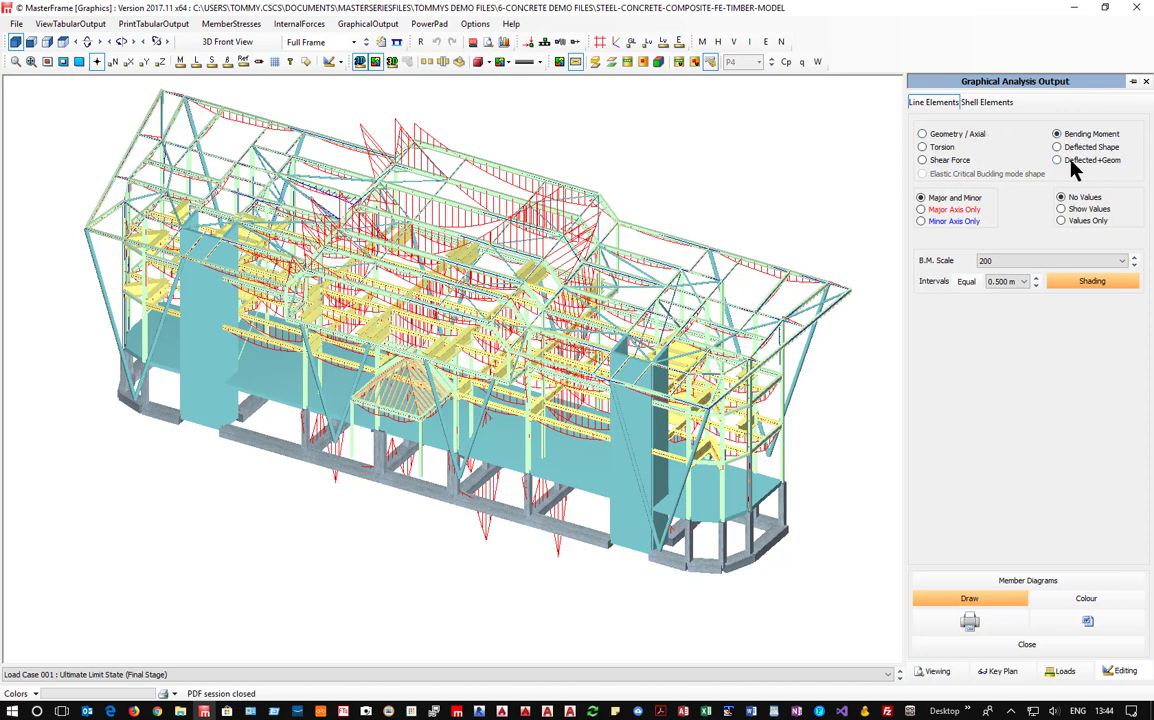
pyautogui.click(1071, 162)
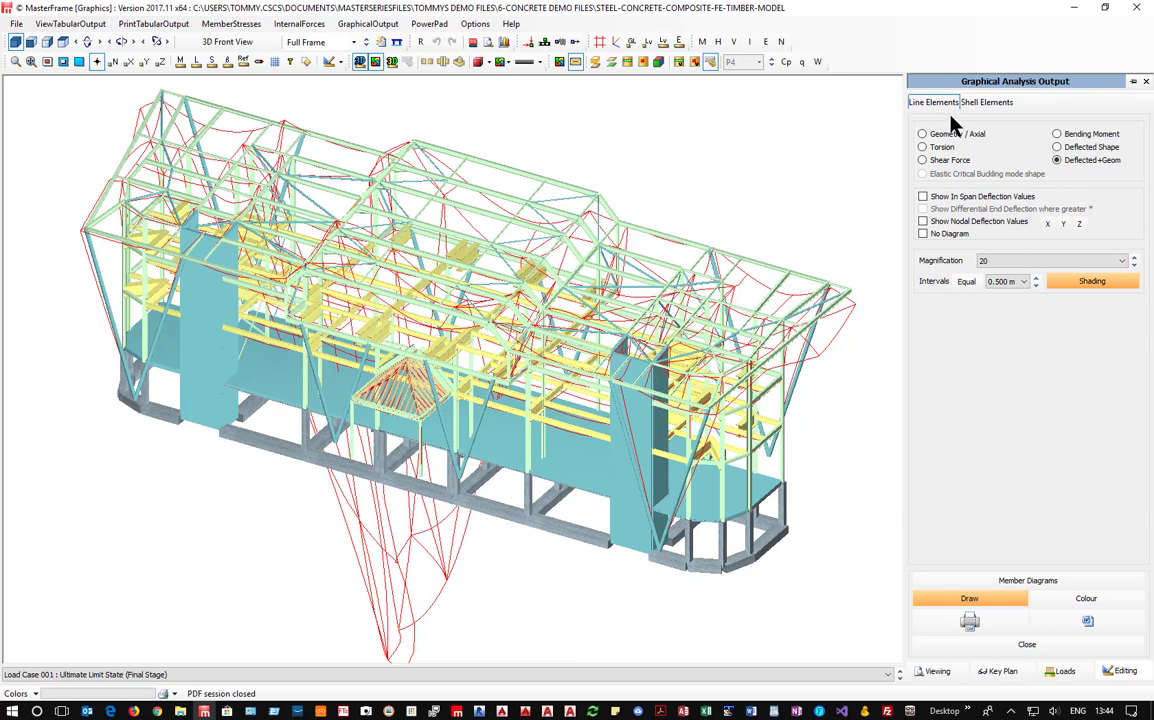
# Reduce the members to wireframe and examine the full frame's deflected shape from the front and in 3D
pyautogui.click(360, 62)
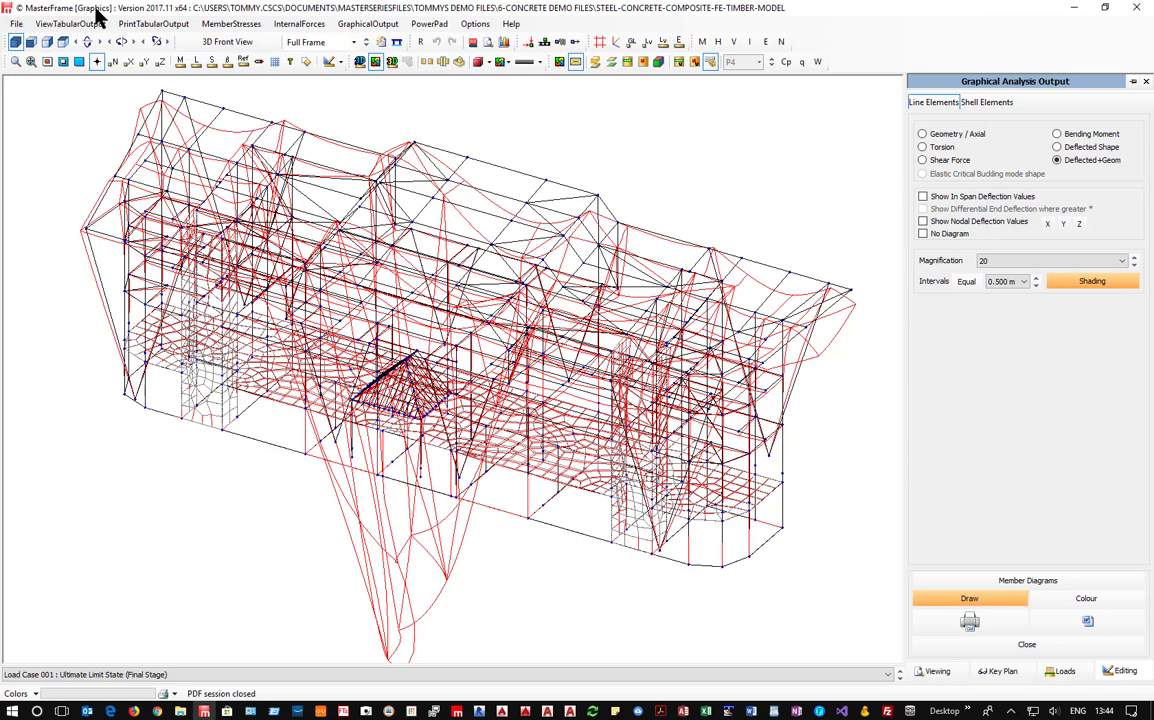
pyautogui.click(33, 43)
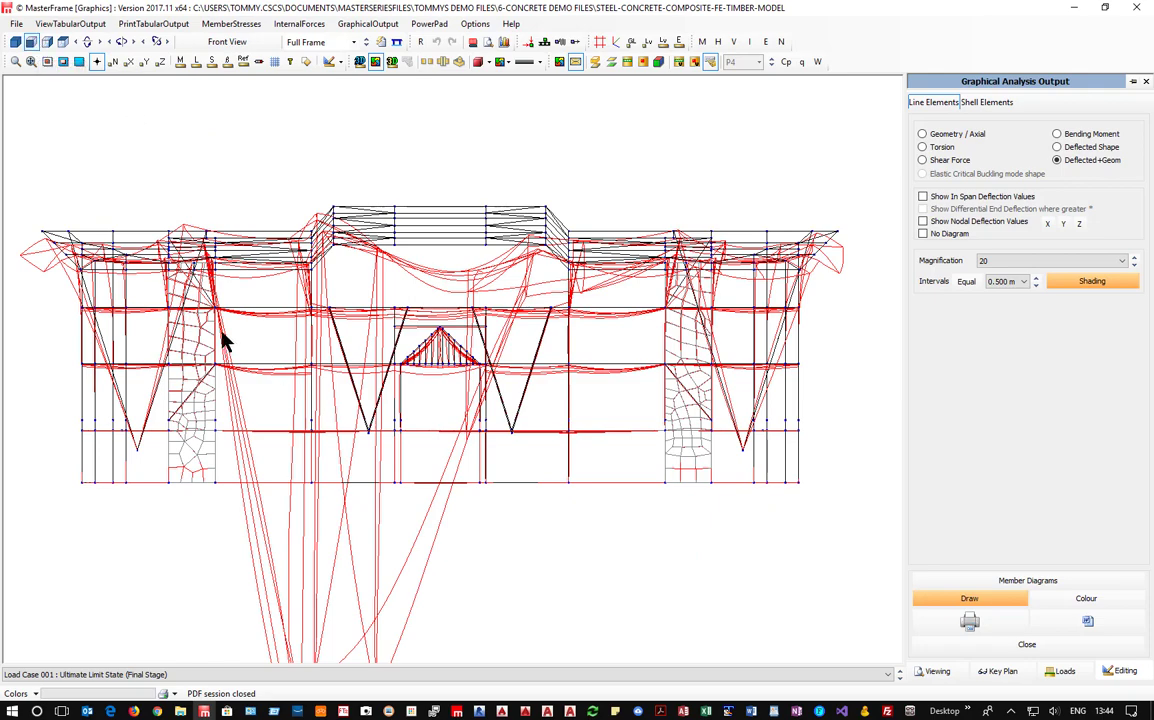
pyautogui.scroll(-1, 435, 372)
pyautogui.scroll(2, 211, 402)
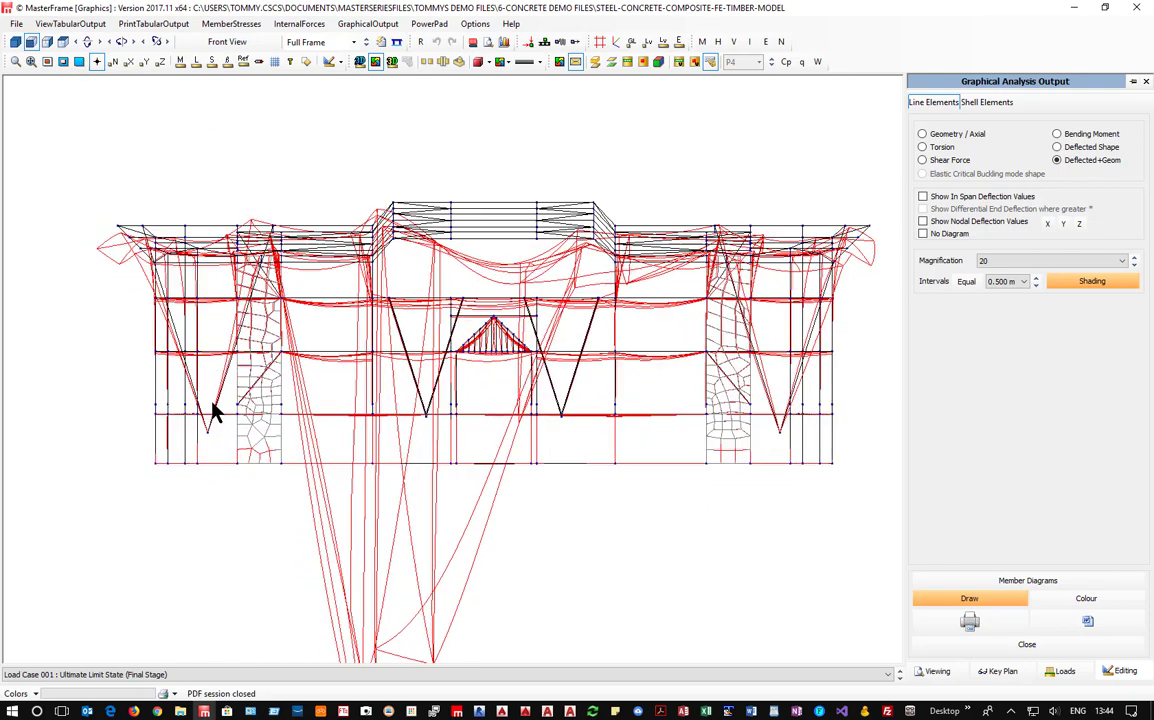
pyautogui.scroll(-2, 830, 418)
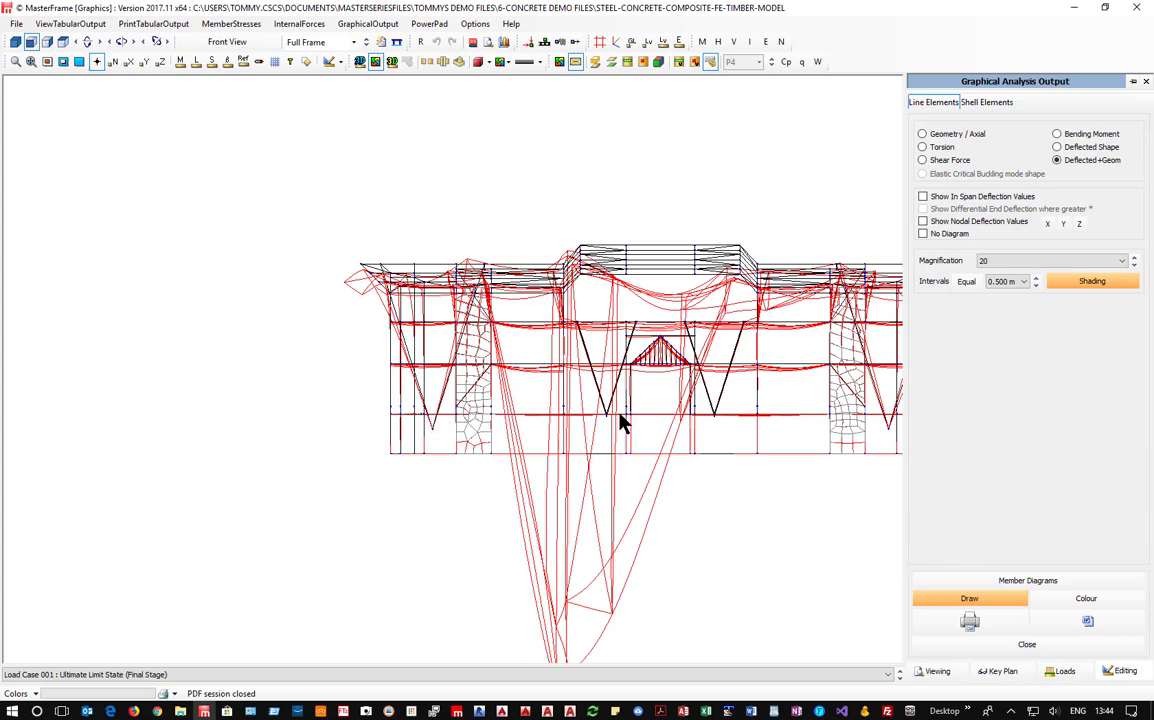
pyautogui.click(15, 41)
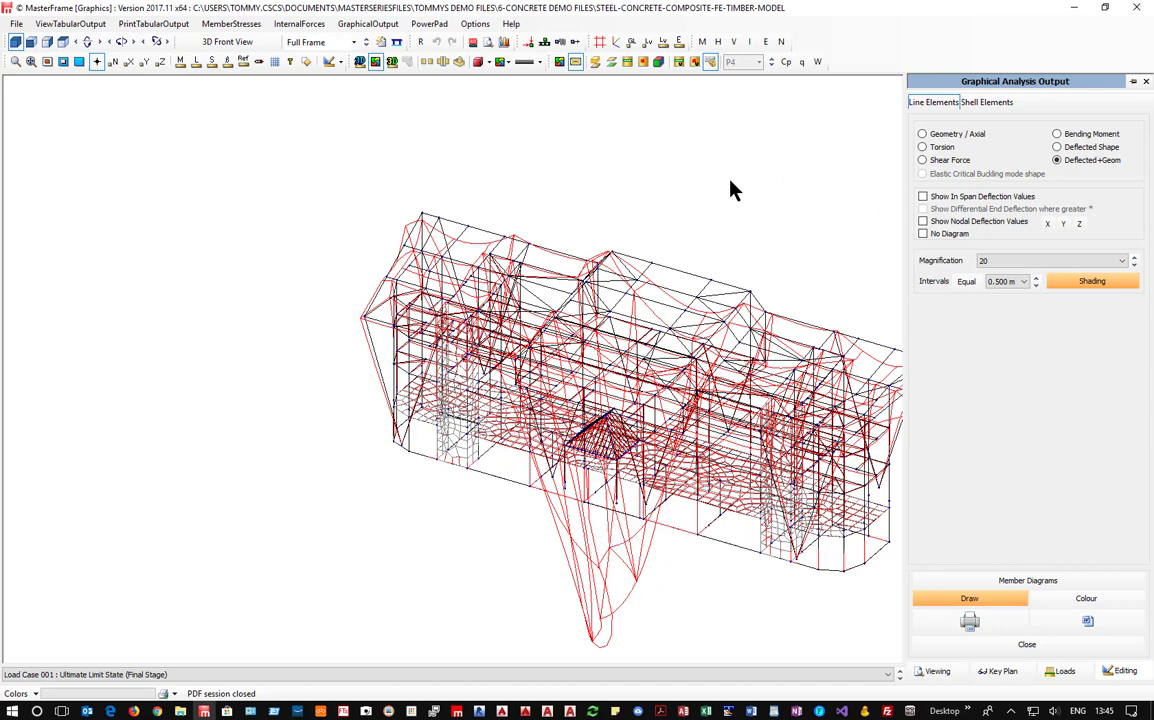
# Show the shell elements' Y displacement contours on the full frame's slab and core walls
pyautogui.click(990, 104)
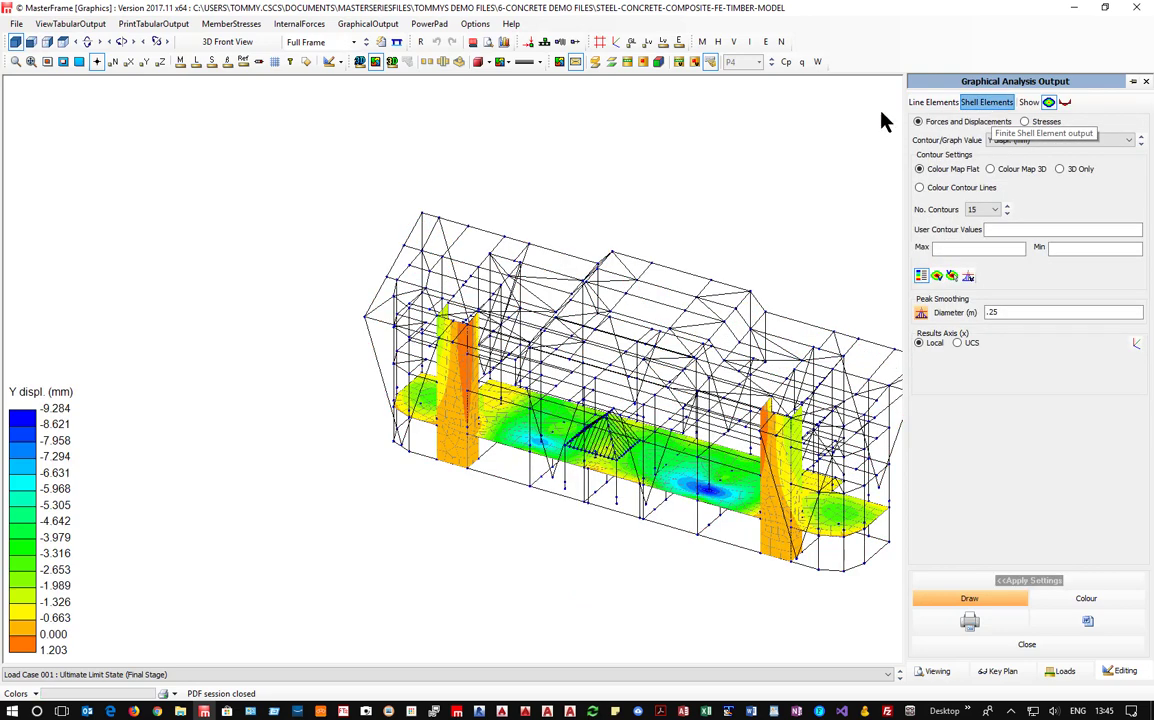
pyautogui.scroll(-3, 160, 478)
pyautogui.scroll(3, 400, 482)
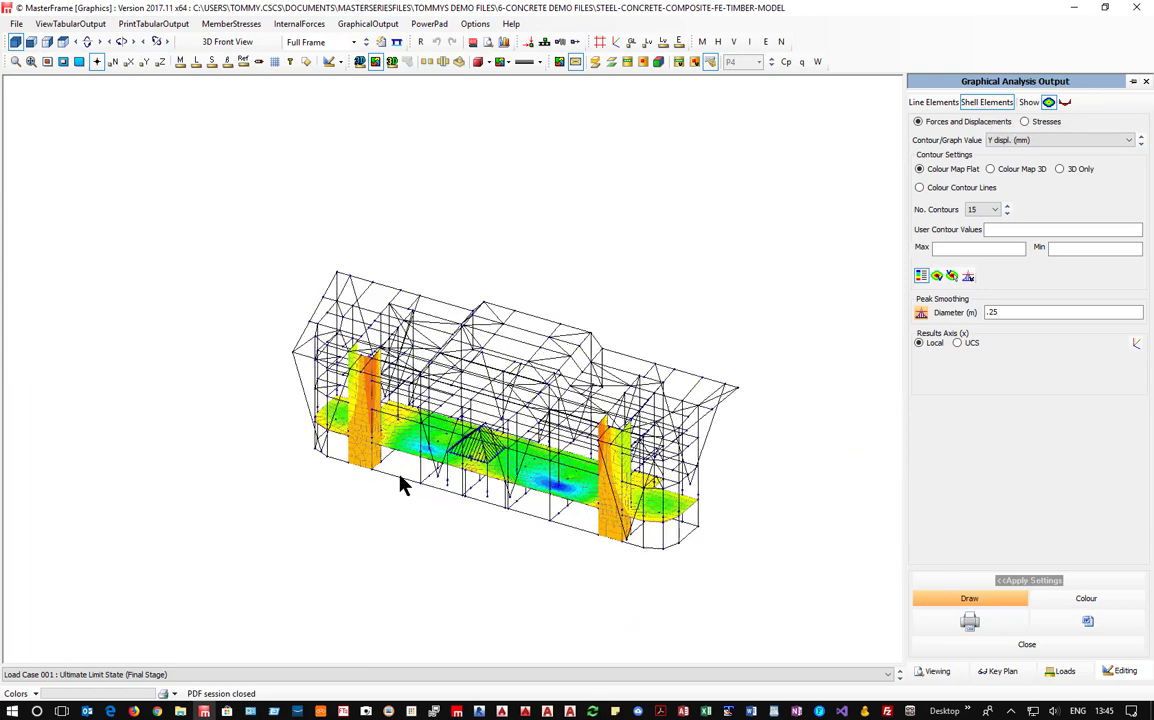
pyautogui.scroll(1, 400, 484)
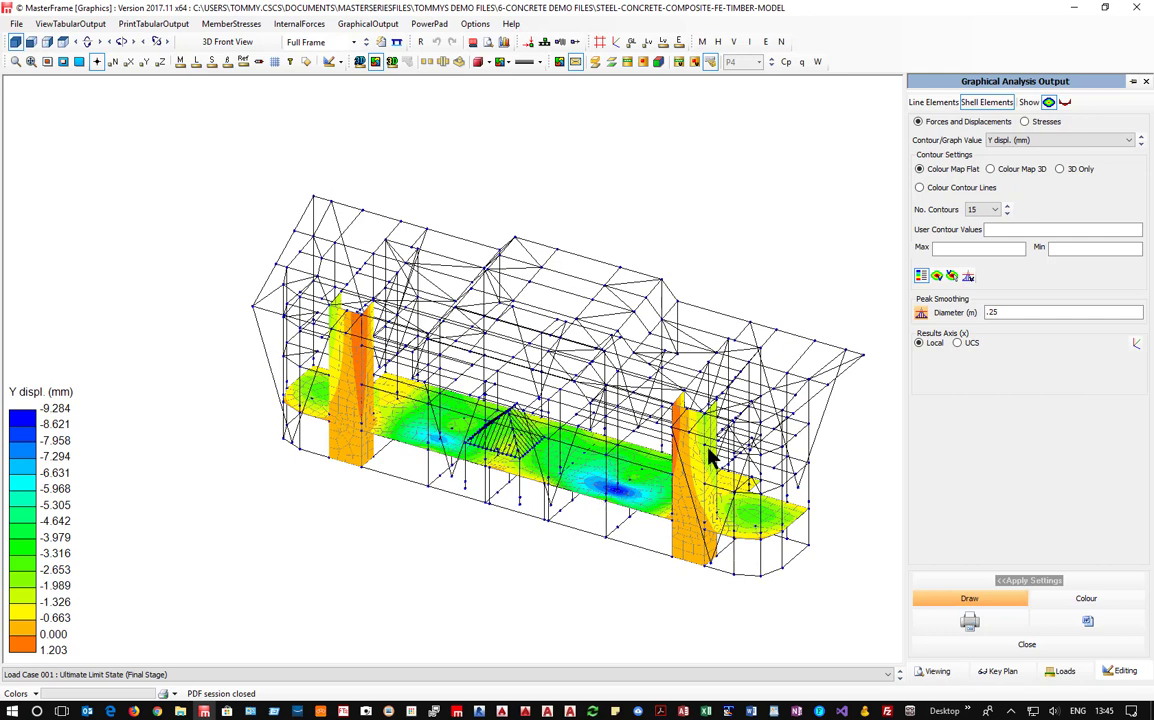
# Limit the displacement contours to the Plan at Level 1 frame and view them in plan and in 3D
pyautogui.click(306, 42)
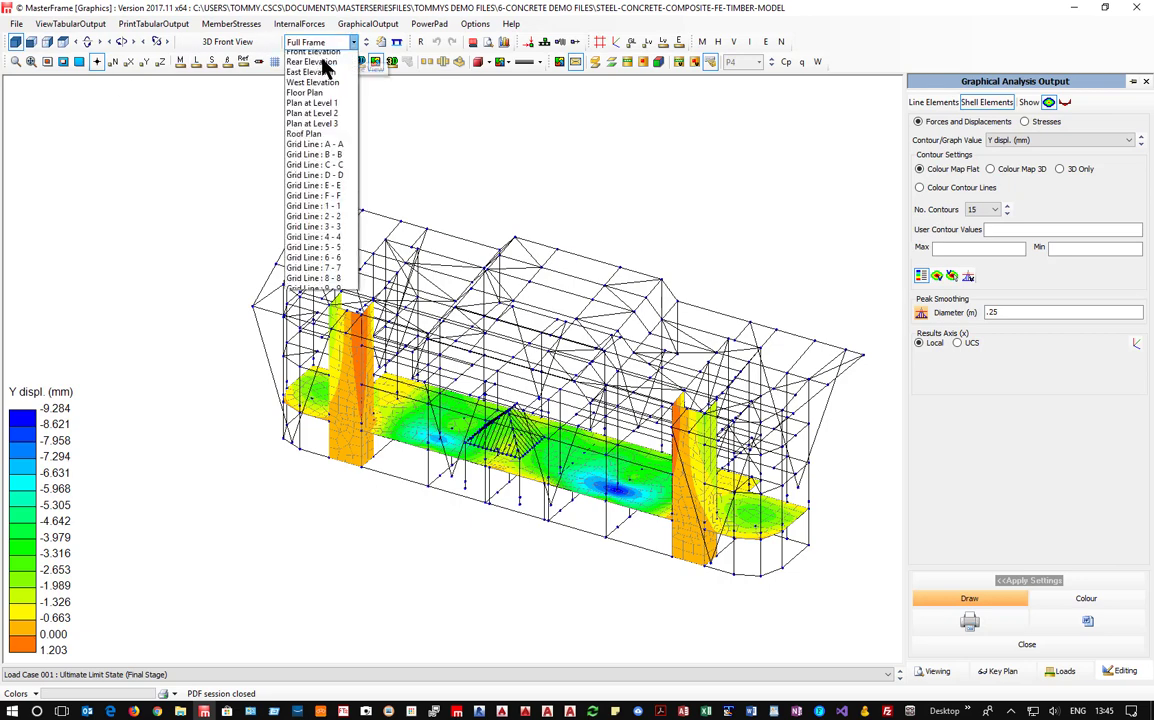
pyautogui.click(314, 118)
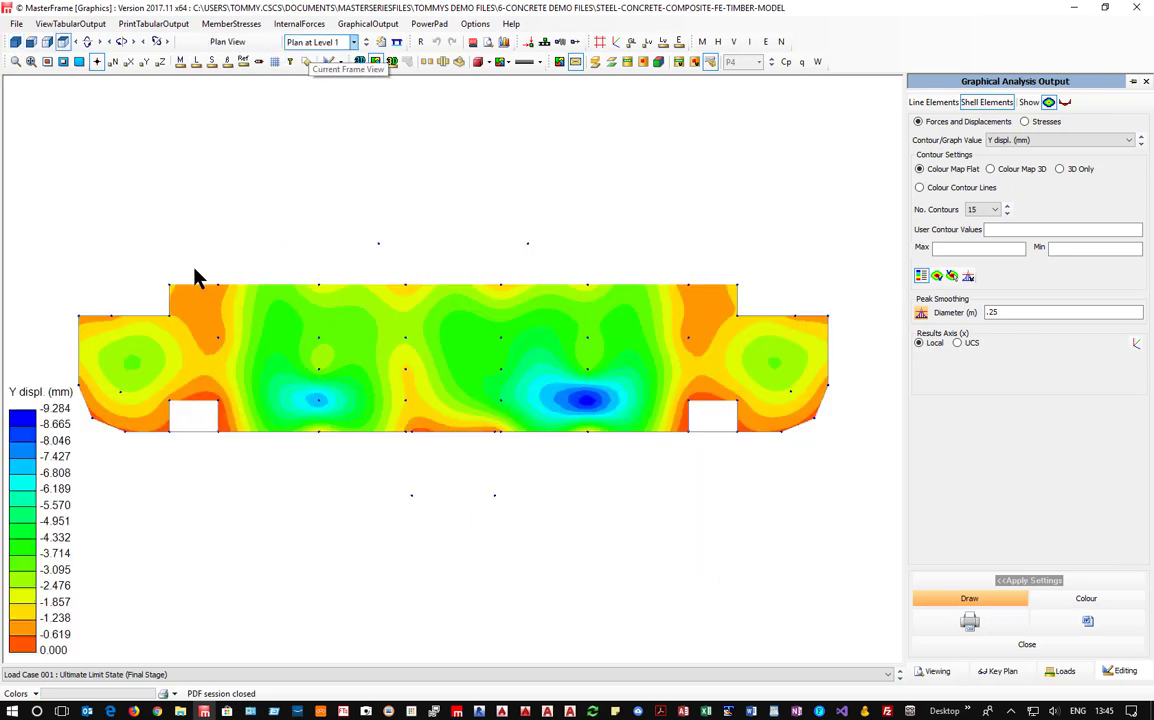
pyautogui.click(15, 42)
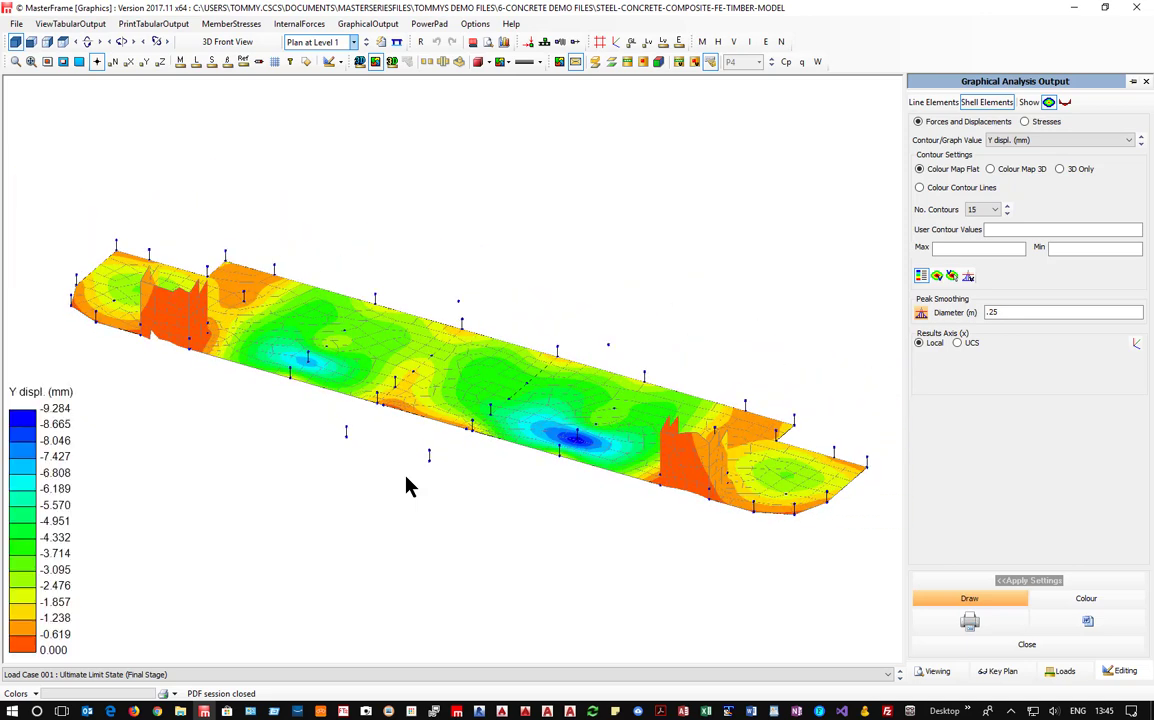
# Window-zoom in front view on the thin strip along the Level 1 slab to isolate it from the core walls
pyautogui.click(31, 43)
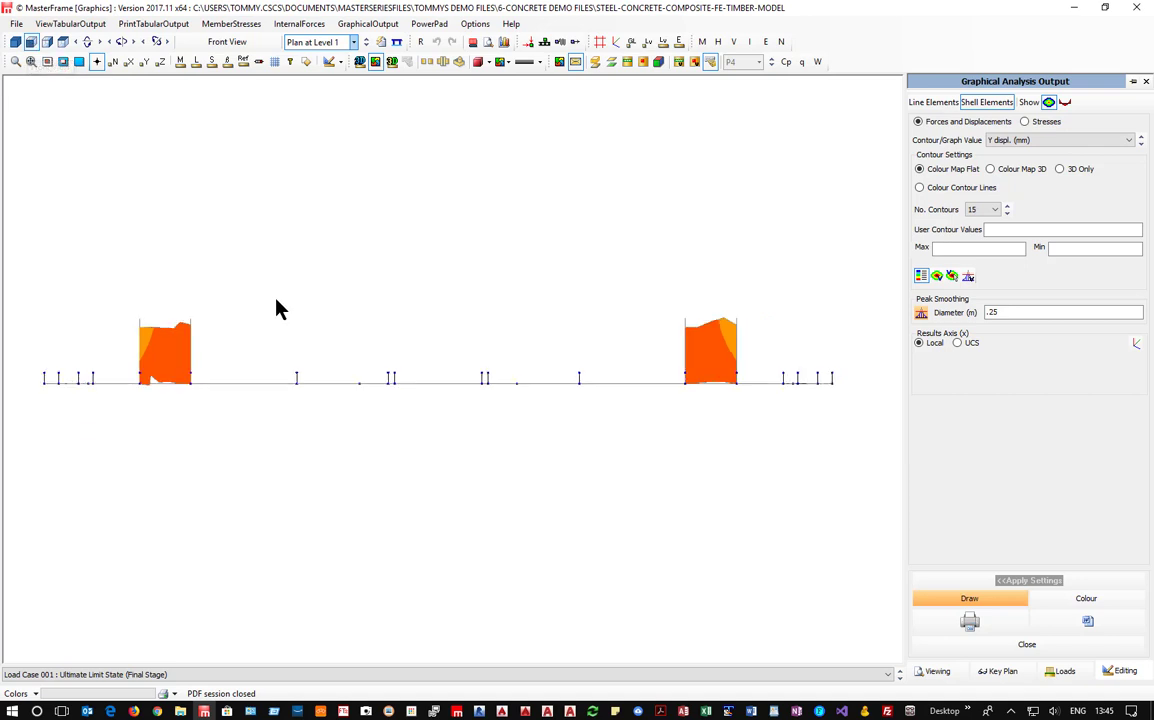
pyautogui.click(16, 62)
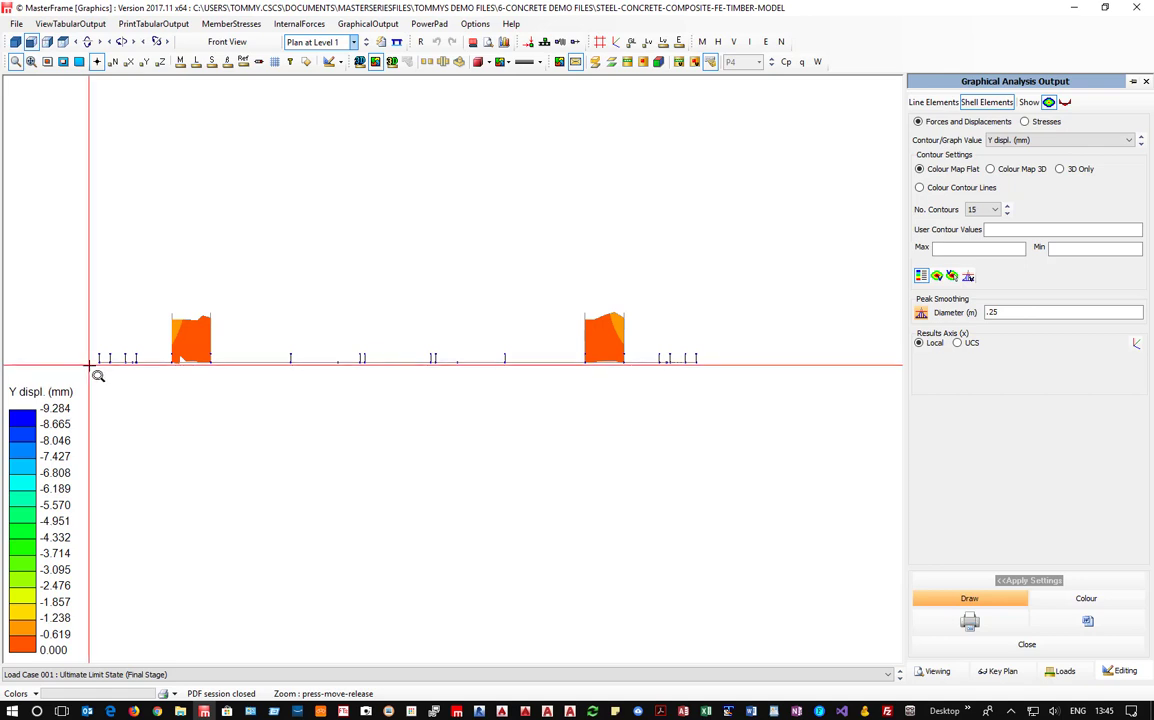
pyautogui.moveTo(88, 358); pyautogui.dragTo(746, 366)
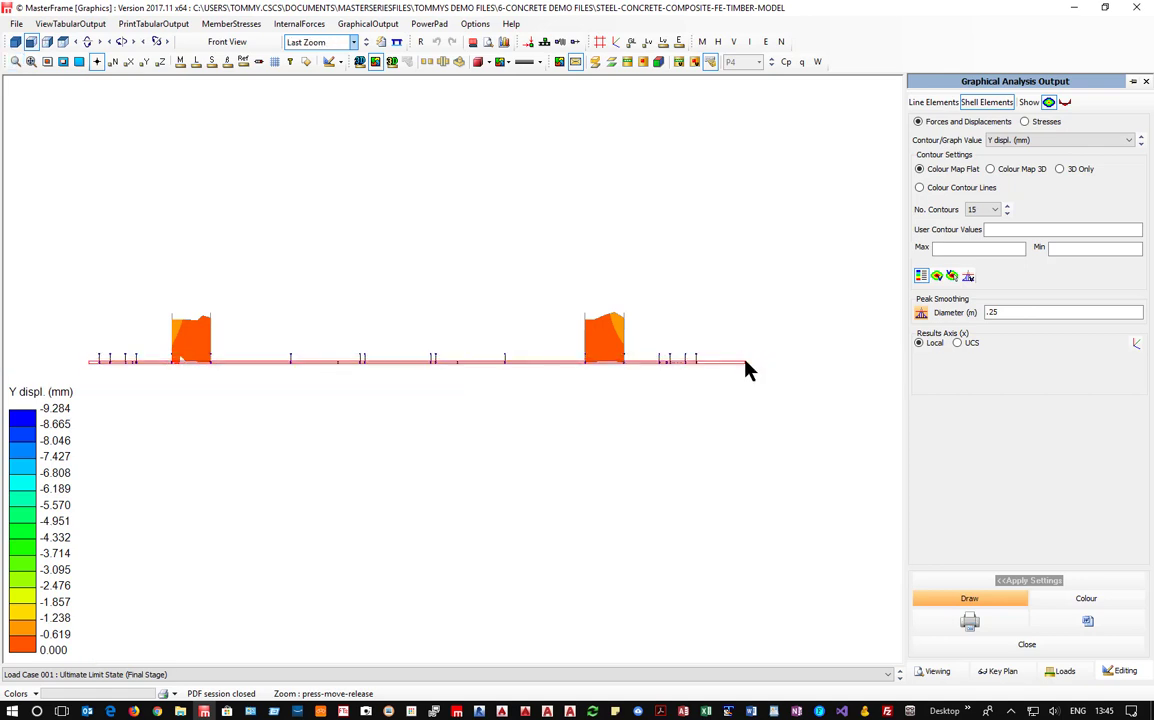
# Show the Max Error (percent) contours on the isolated Level 1 slab and view them in 3D and in plan
pyautogui.click(15, 42)
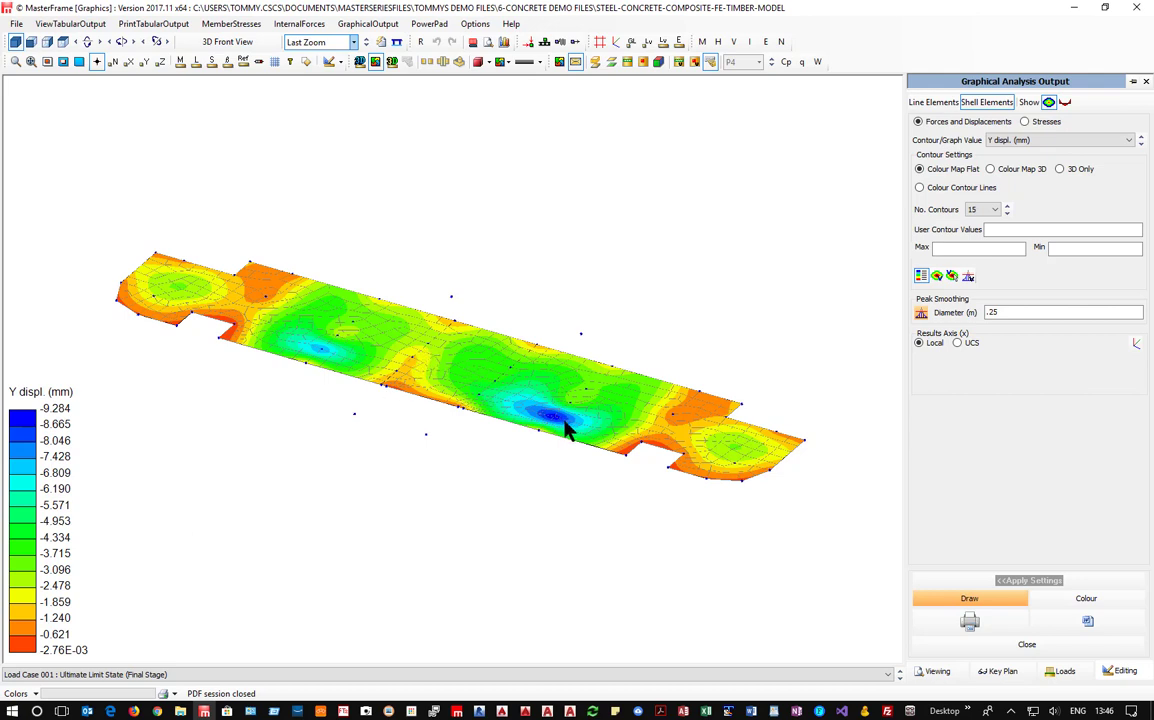
pyautogui.click(1075, 140)
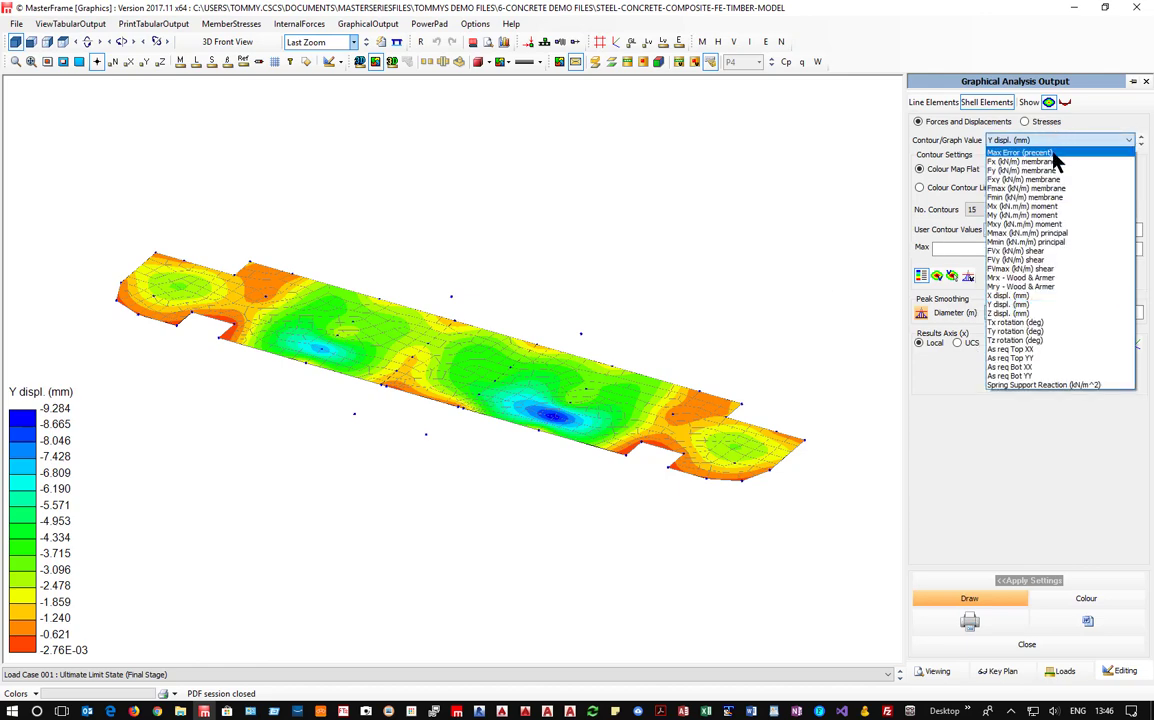
pyautogui.click(1052, 154)
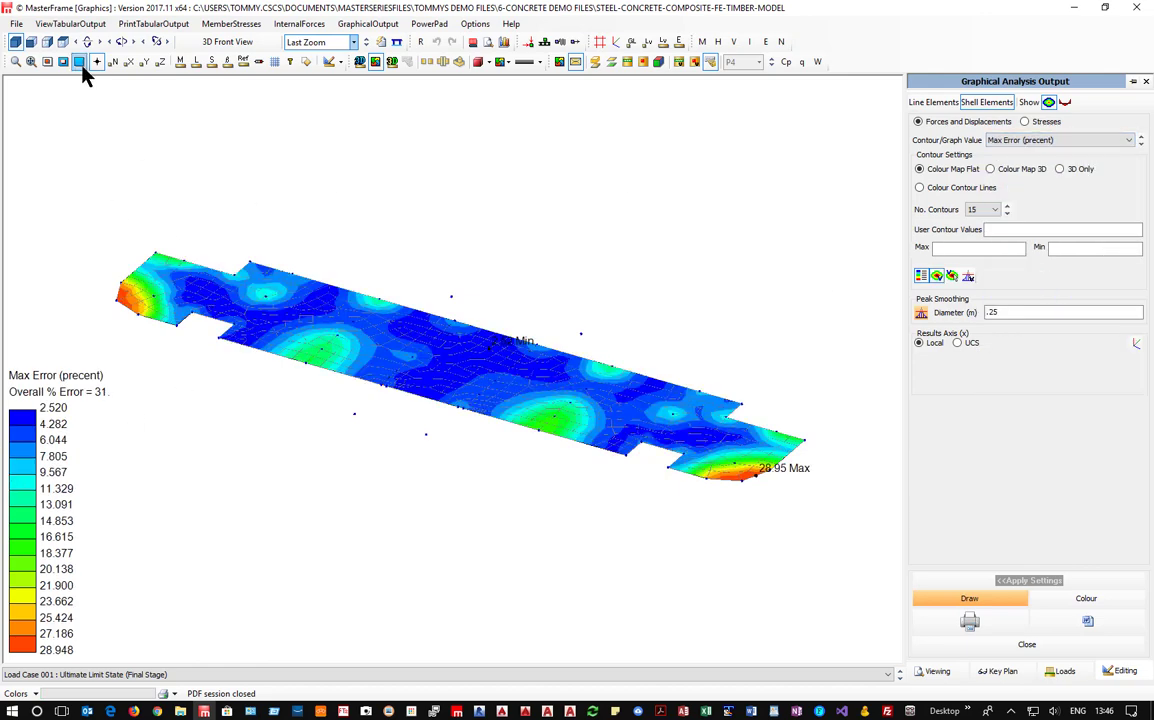
pyautogui.click(63, 41)
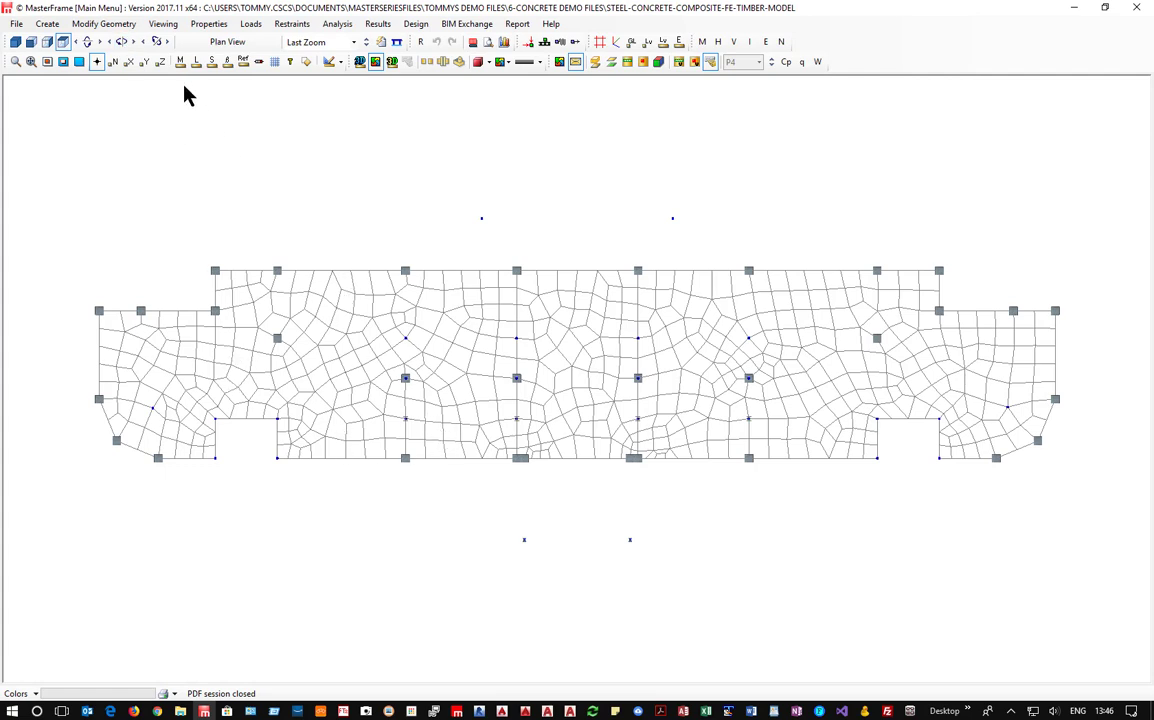
# Open the local mesh intensities and give Local Mesh Group 1 a 0.25 m mesh size at nodes and a 2.5 m radius of influence
pyautogui.click(208, 24)
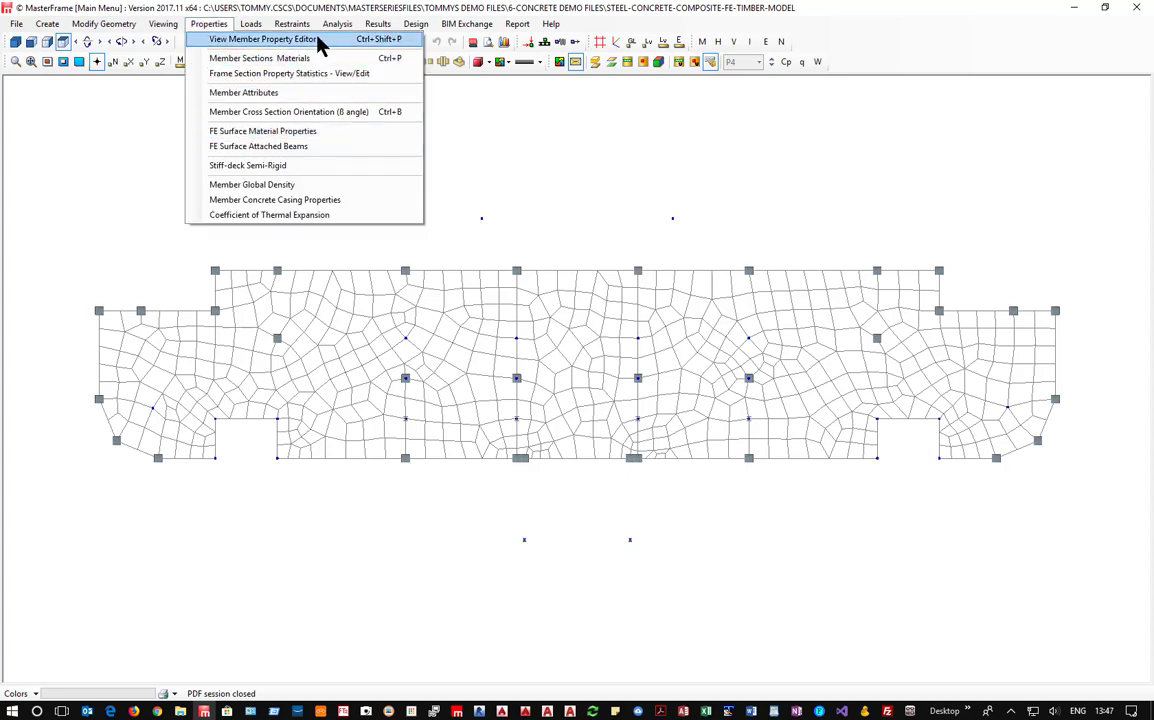
pyautogui.moveTo(337, 23)
pyautogui.moveTo(366, 78)
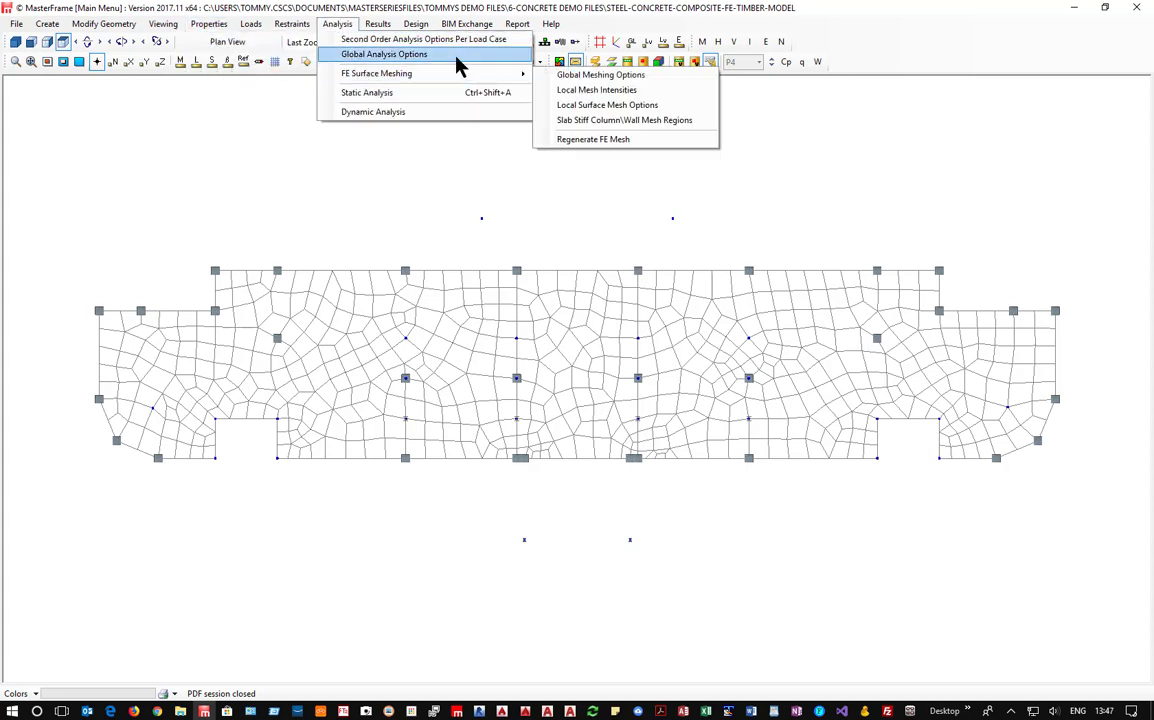
pyautogui.click(589, 91)
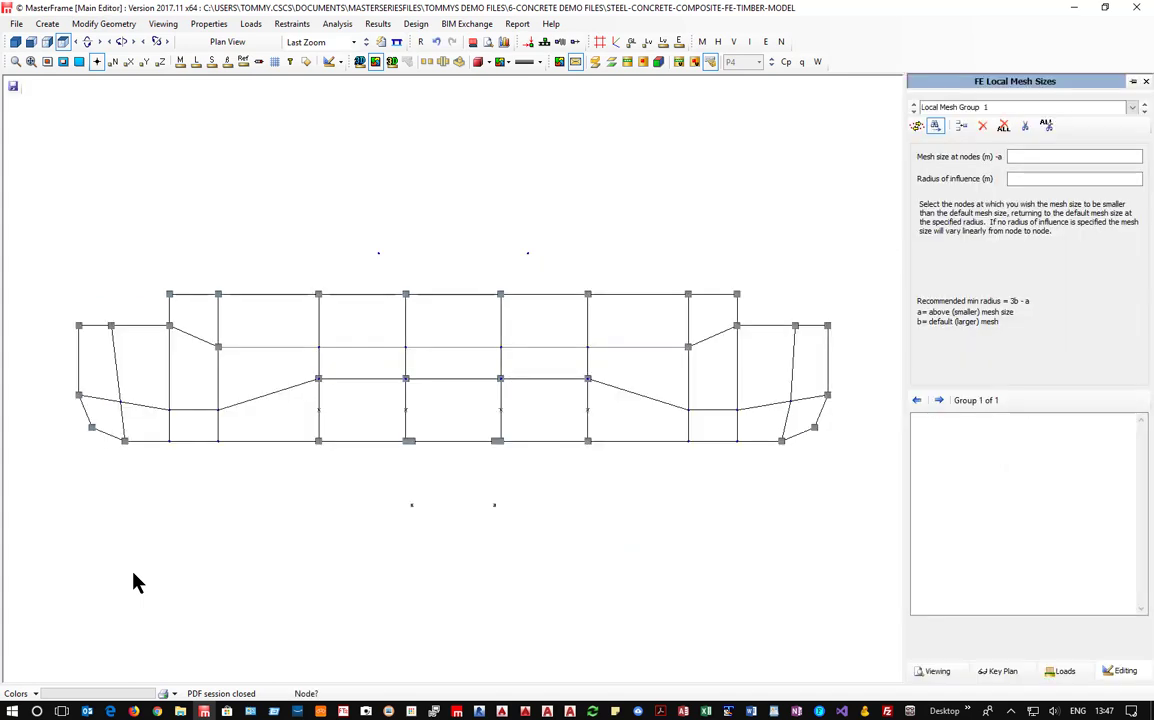
pyautogui.click(15, 41)
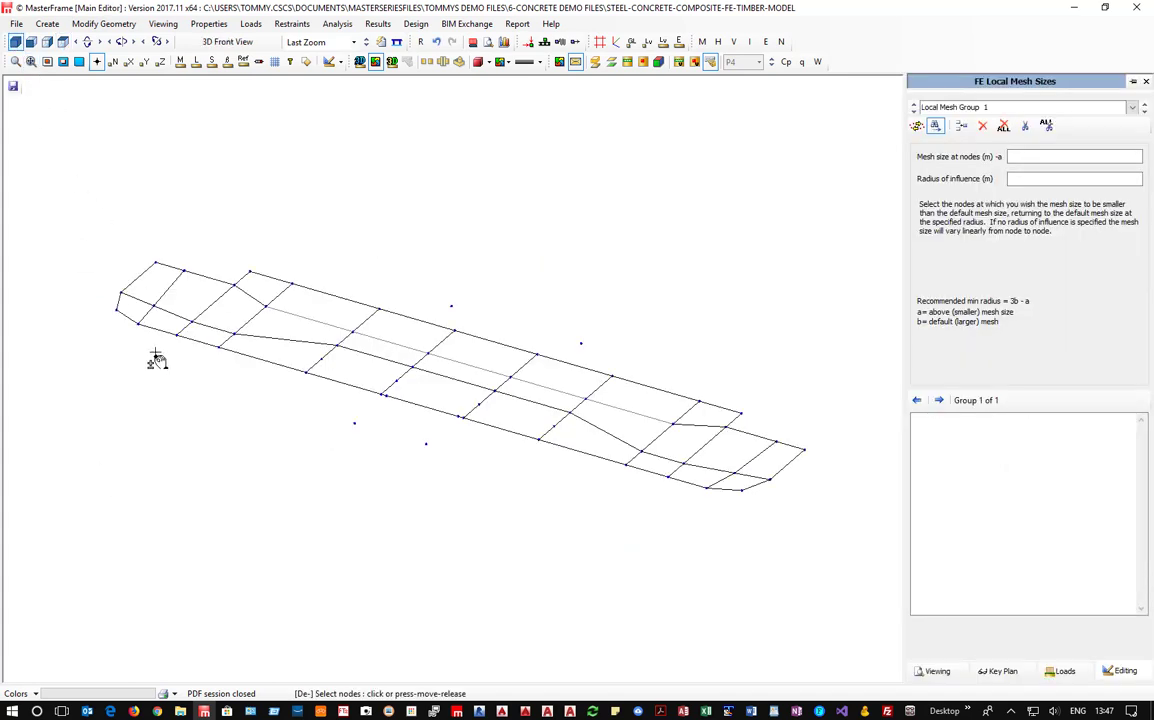
pyautogui.click(1015, 157)
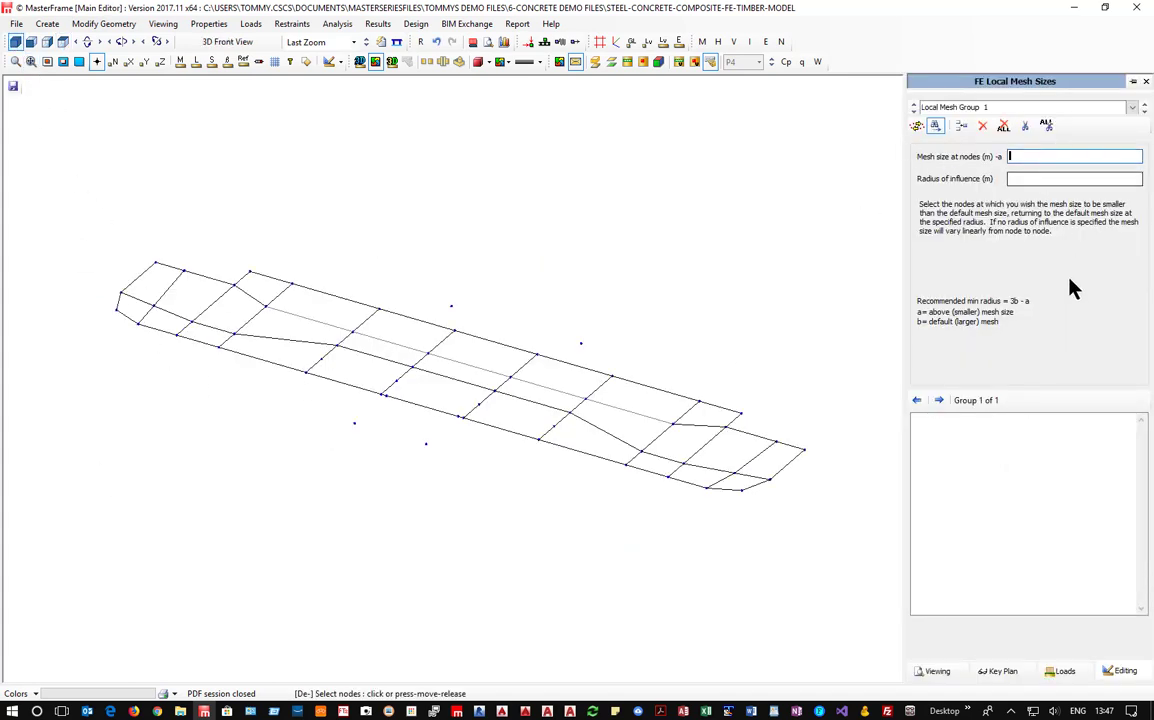
pyautogui.write('2')
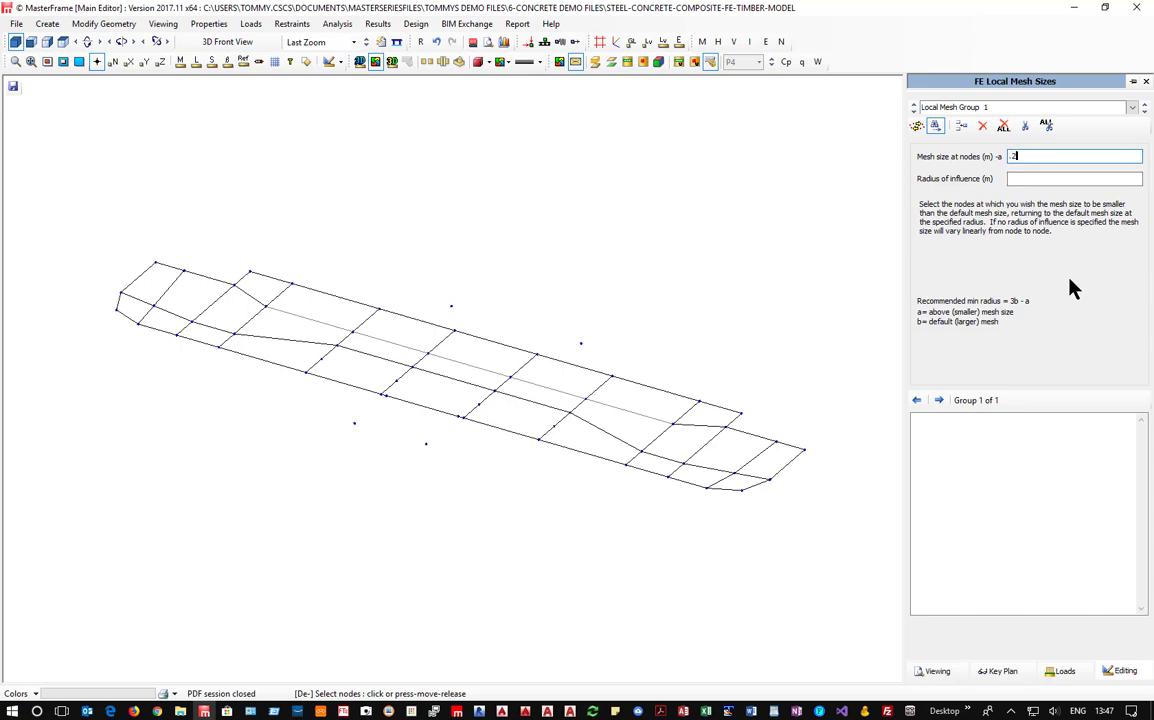
pyautogui.write('5')
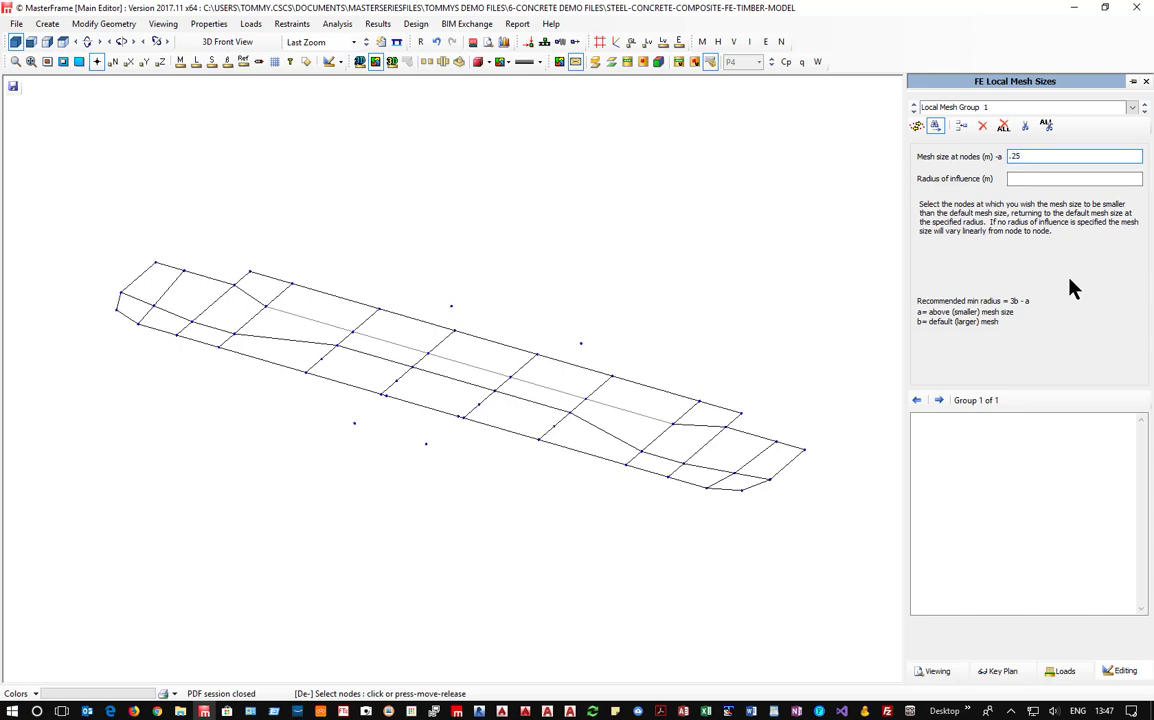
pyautogui.click(1015, 180)
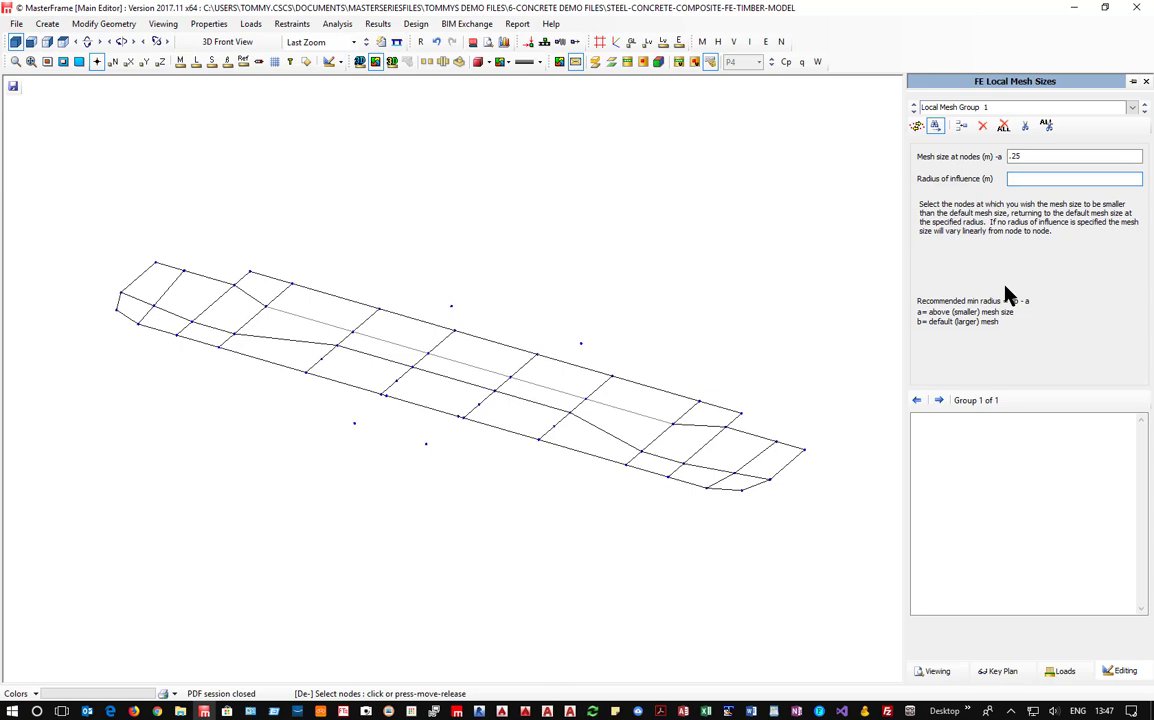
pyautogui.write('3')
pyautogui.press('BackSpace')
pyautogui.write('2.5')
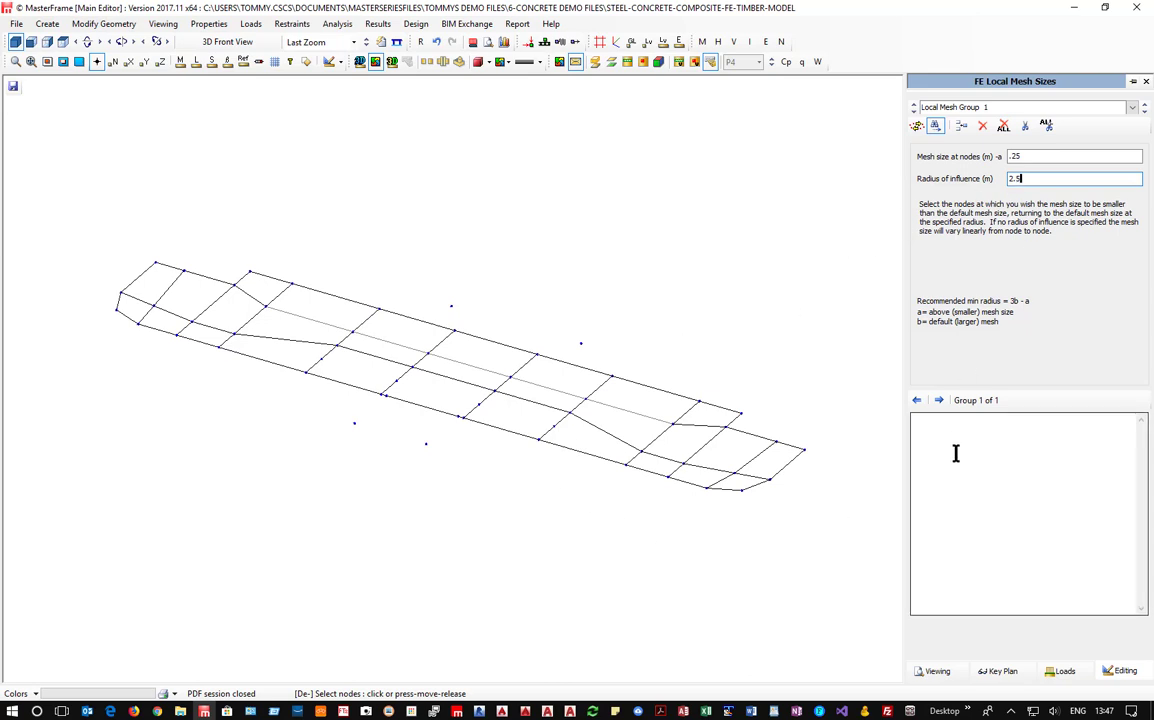
# Add the nodes along the front half of the slab's four central cross lines to Local Mesh Group 1
pyautogui.click(917, 127)
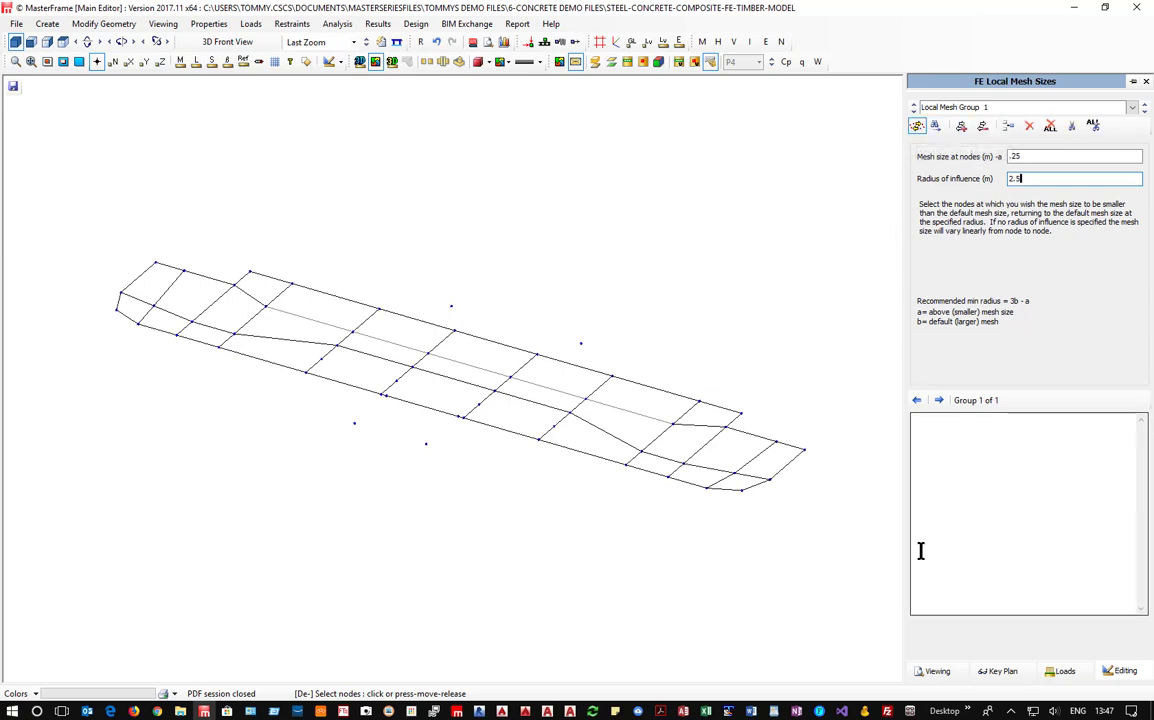
pyautogui.click(540, 438)
pyautogui.click(567, 409)
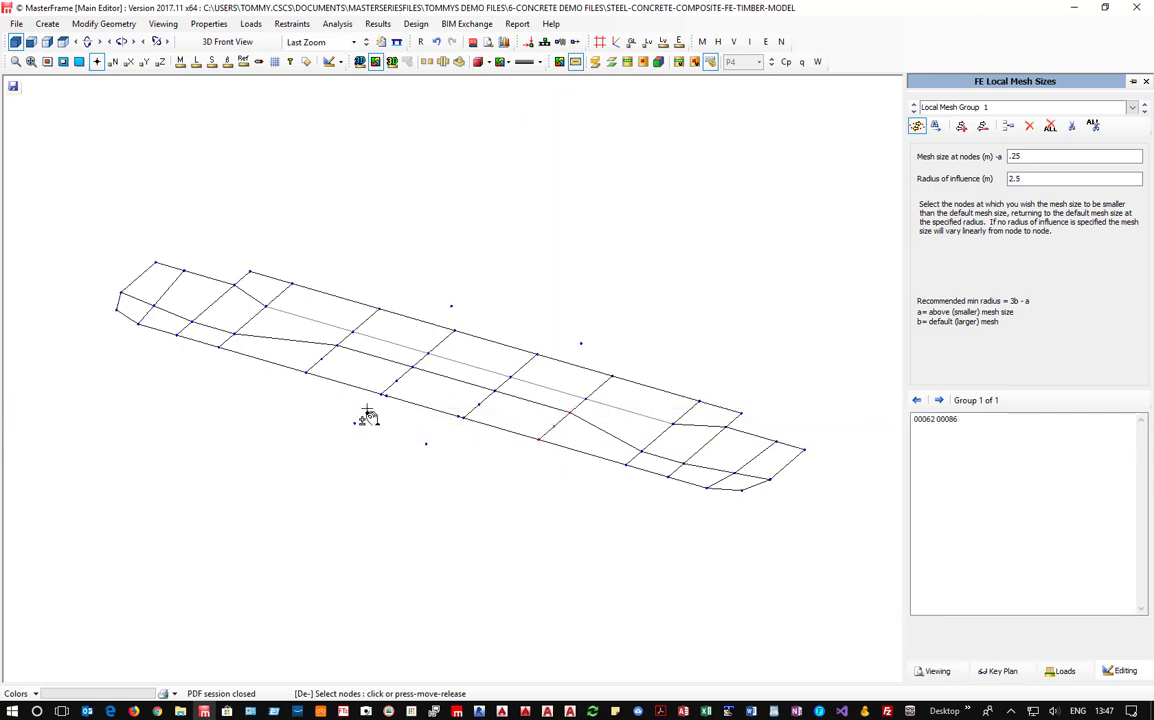
pyautogui.click(457, 425)
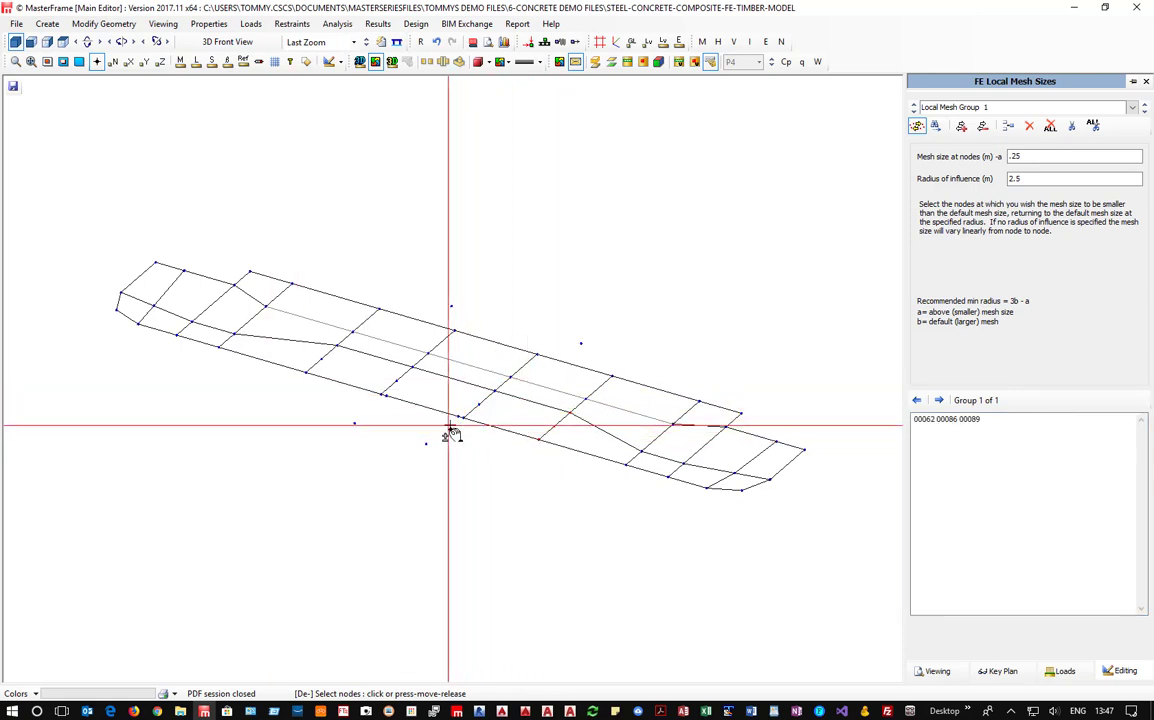
pyautogui.moveTo(453, 425); pyautogui.dragTo(507, 384)
pyautogui.moveTo(359, 411); pyautogui.dragTo(424, 368)
pyautogui.moveTo(278, 392); pyautogui.dragTo(342, 340)
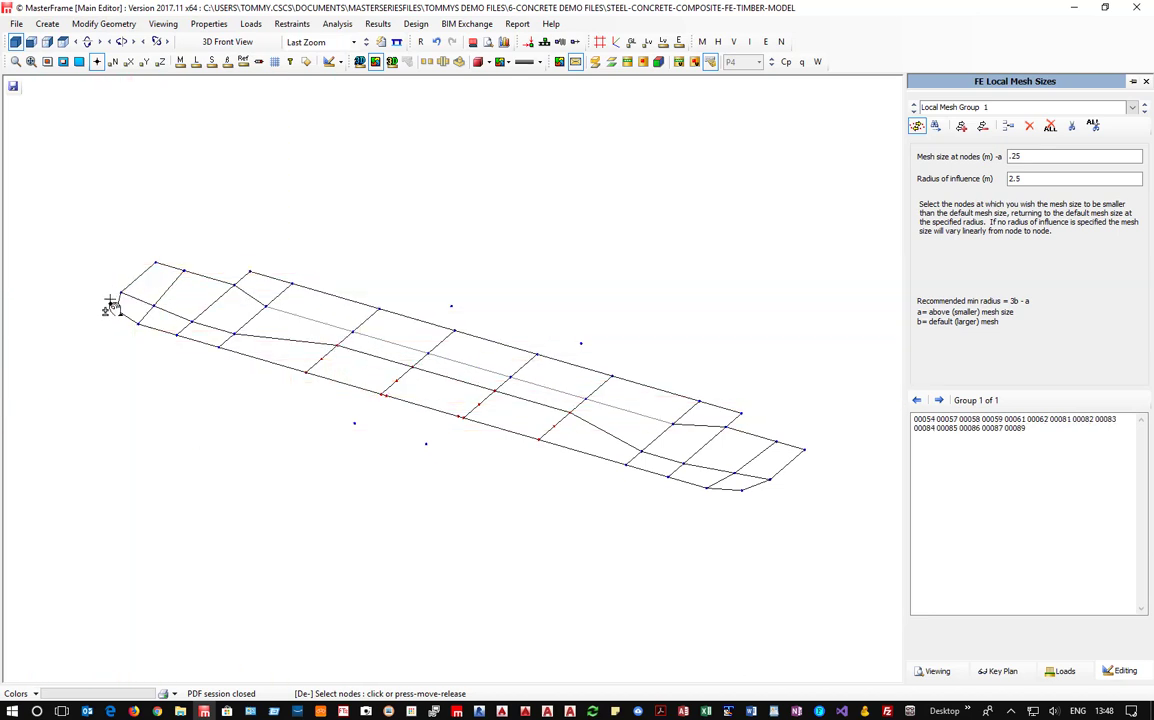
# Add the front nodes at both slab ends and beside the core opening to Local Mesh Group 1, displaying nodes as medium cubes
pyautogui.moveTo(103, 268); pyautogui.dragTo(160, 346)
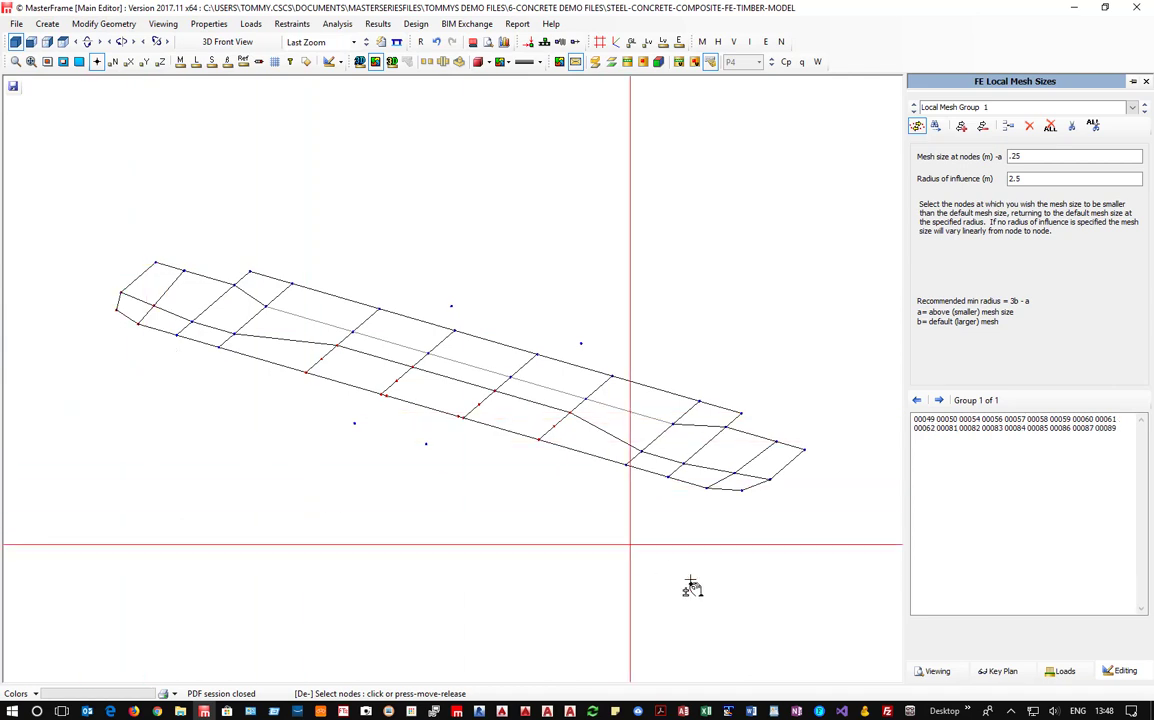
pyautogui.moveTo(648, 508); pyautogui.dragTo(814, 470)
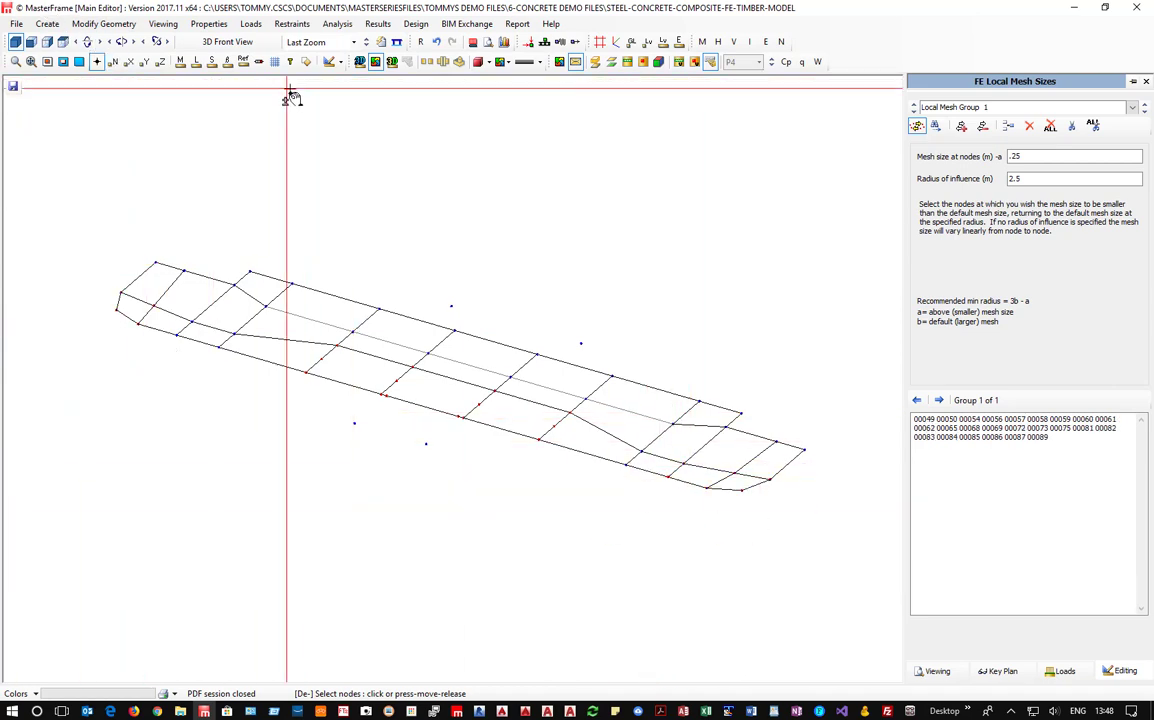
pyautogui.click(489, 62)
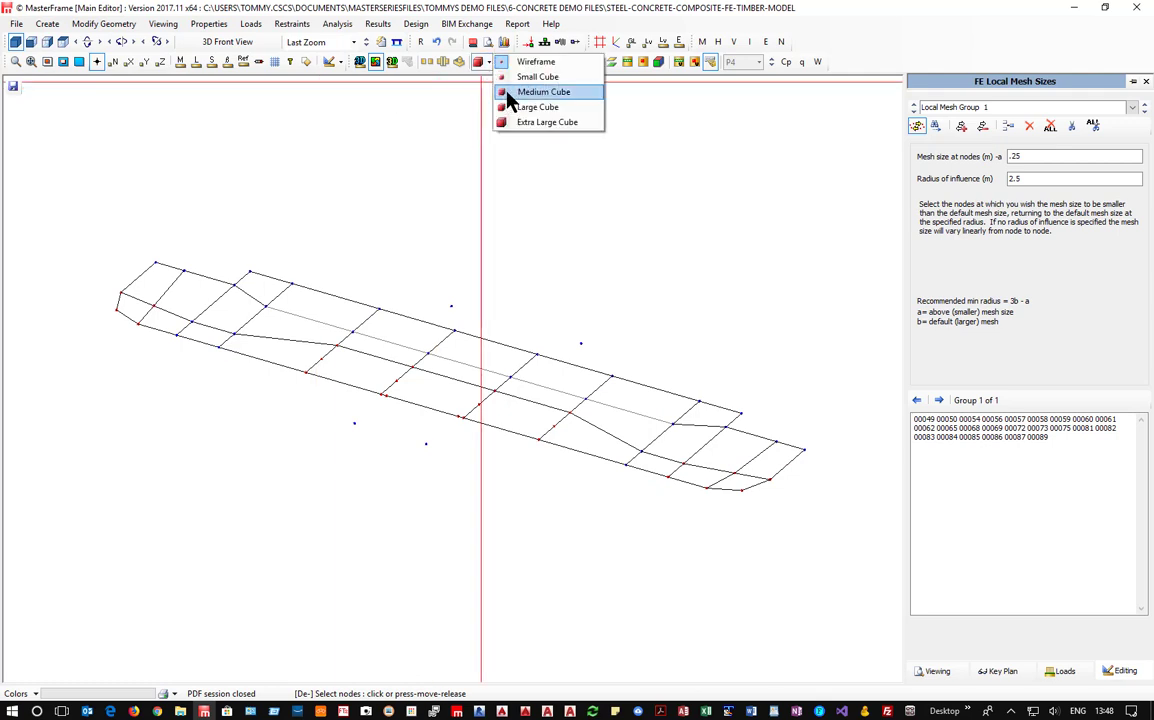
pyautogui.click(507, 92)
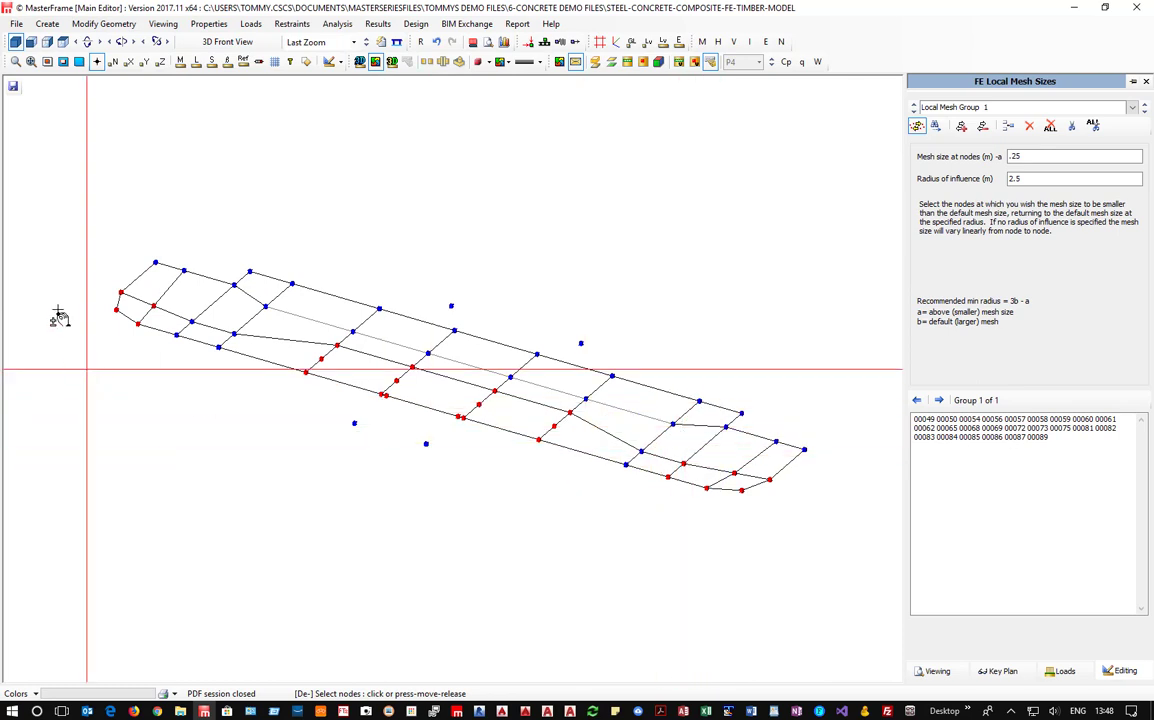
pyautogui.moveTo(174, 312); pyautogui.dragTo(202, 345)
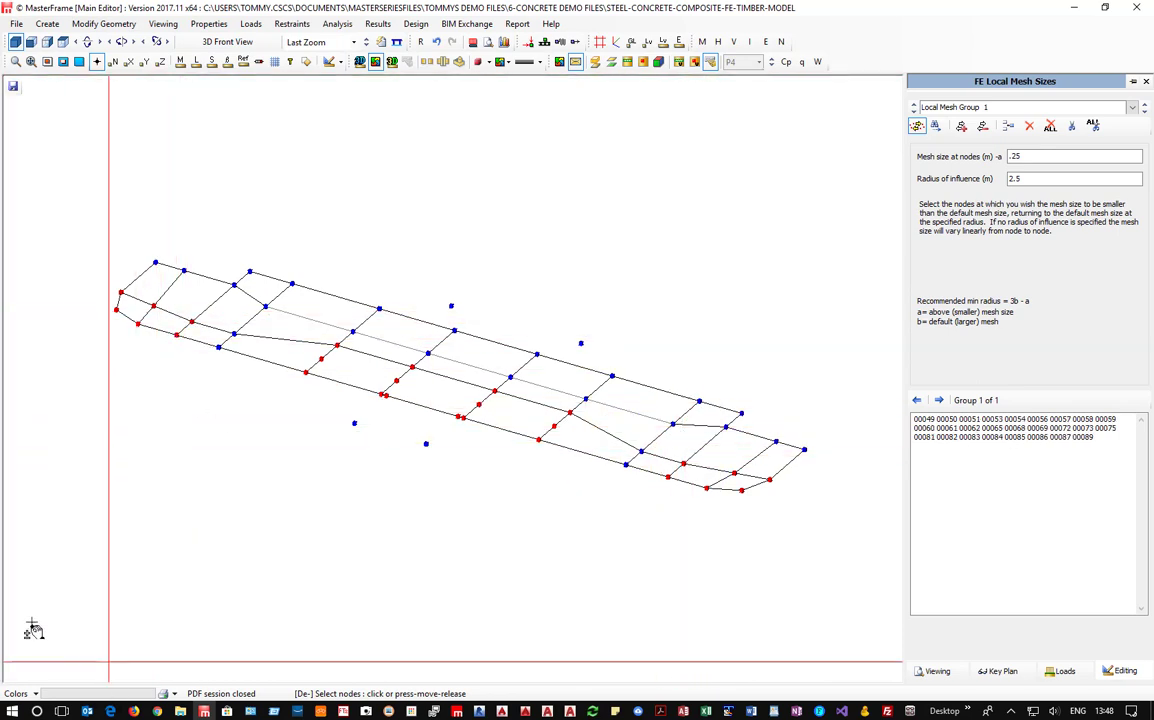
# Run the static analysis as a Space Frame, remeshing the finite element surfaces with the new mesh parameters
pyautogui.click(337, 24)
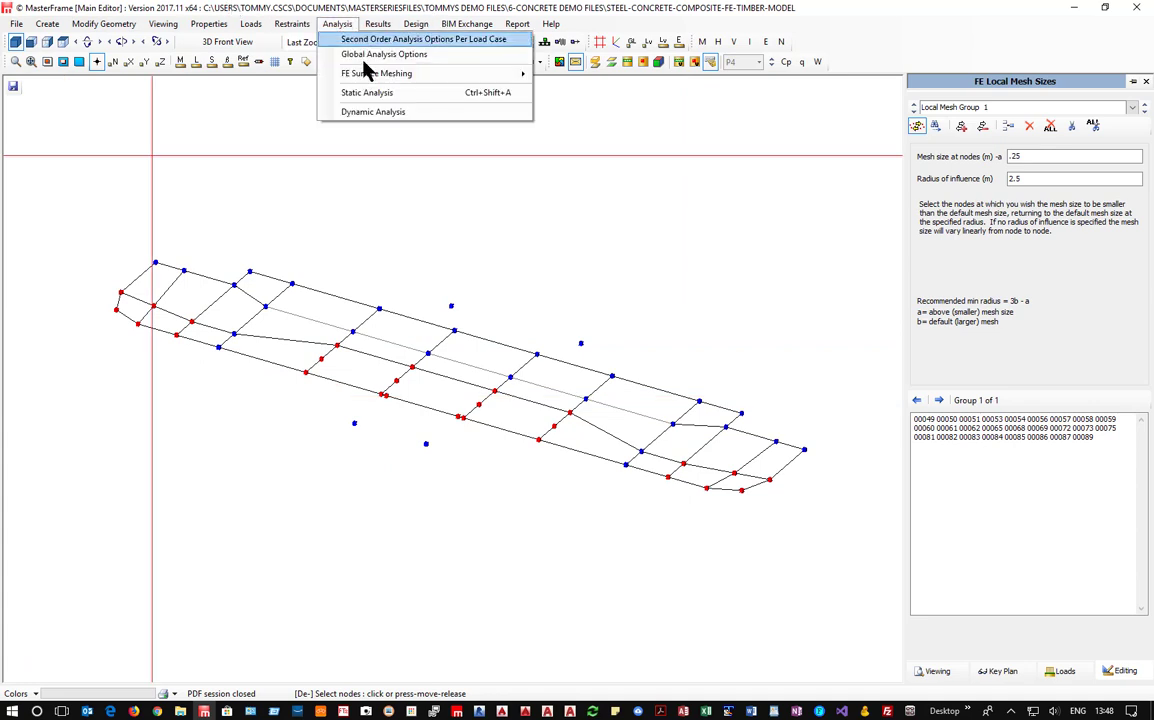
pyautogui.click(368, 93)
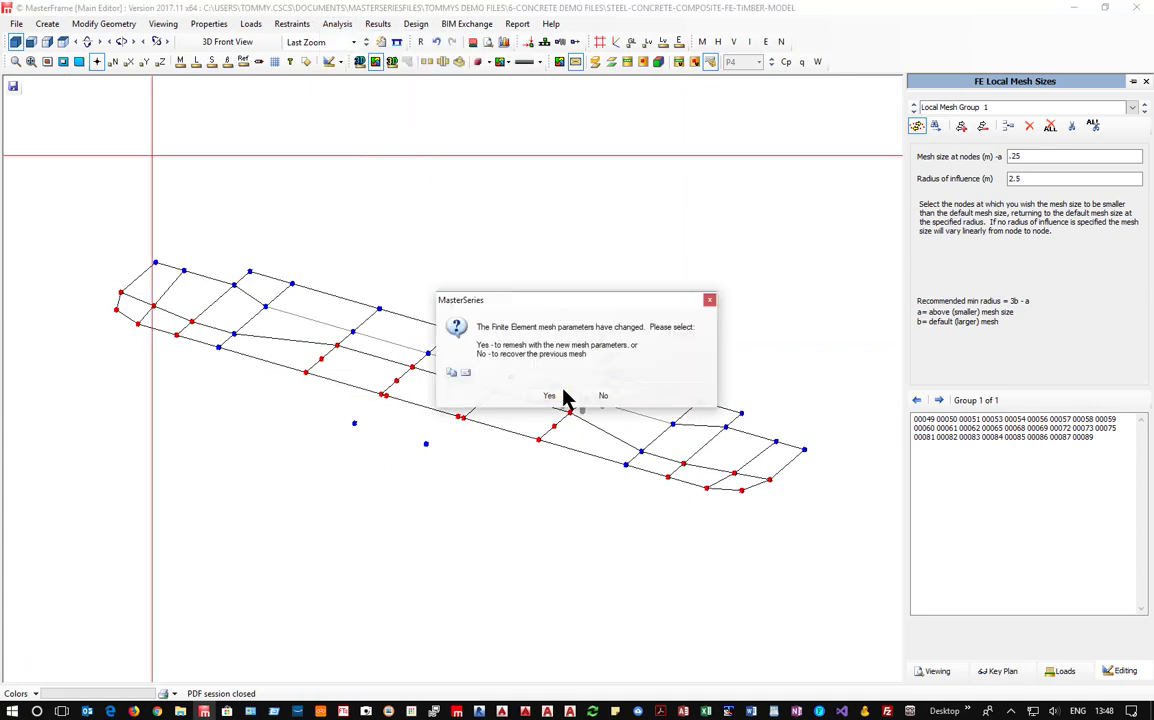
pyautogui.click(553, 400)
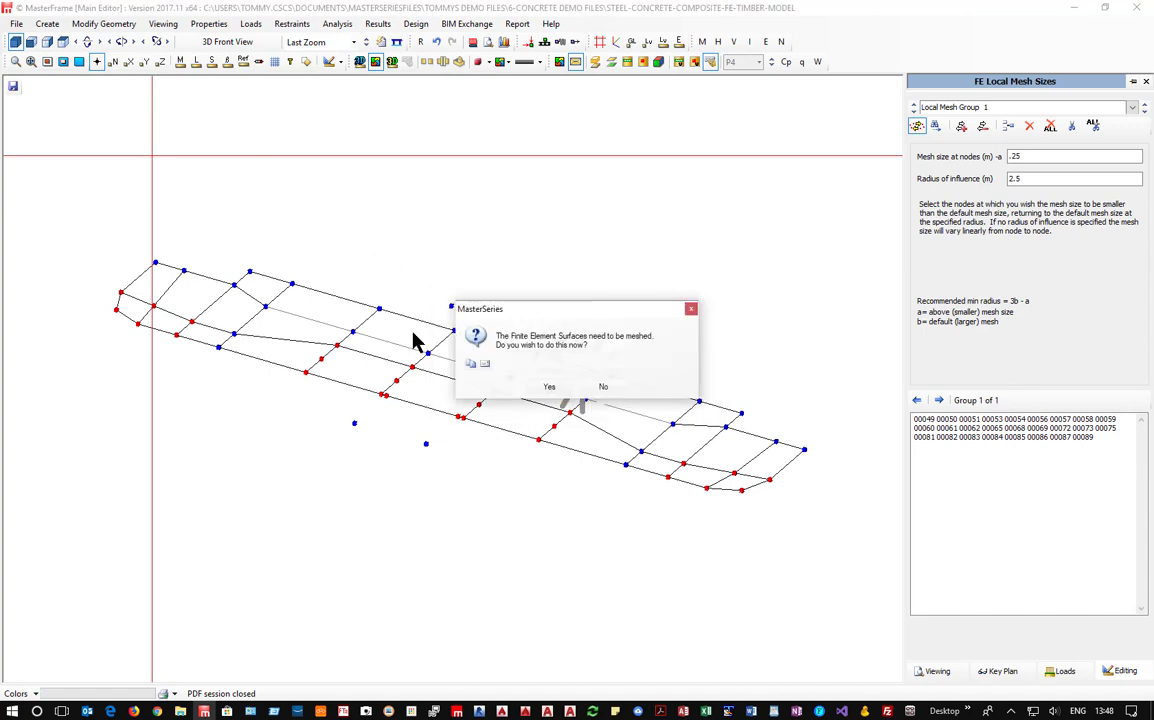
pyautogui.click(546, 389)
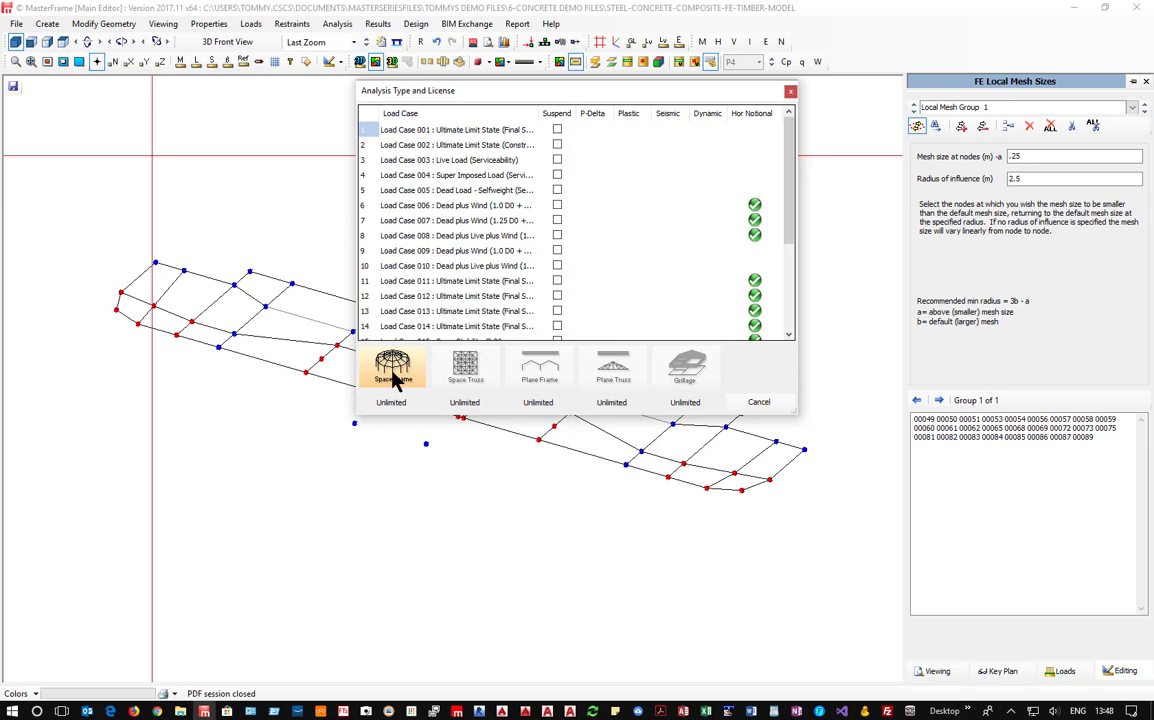
pyautogui.click(393, 368)
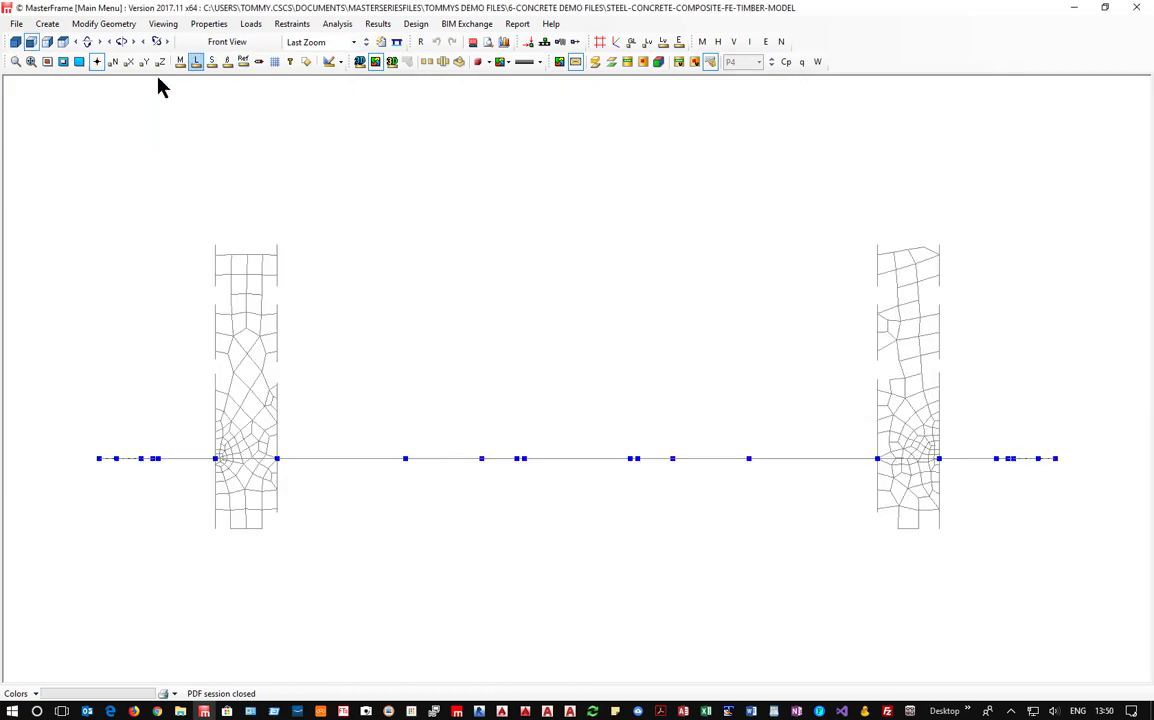
# Window-zoom in front view on the Level 1 slab strip and examine its refined mesh in 3D
pyautogui.click(17, 63)
pyautogui.moveTo(63, 465); pyautogui.dragTo(1056, 460)
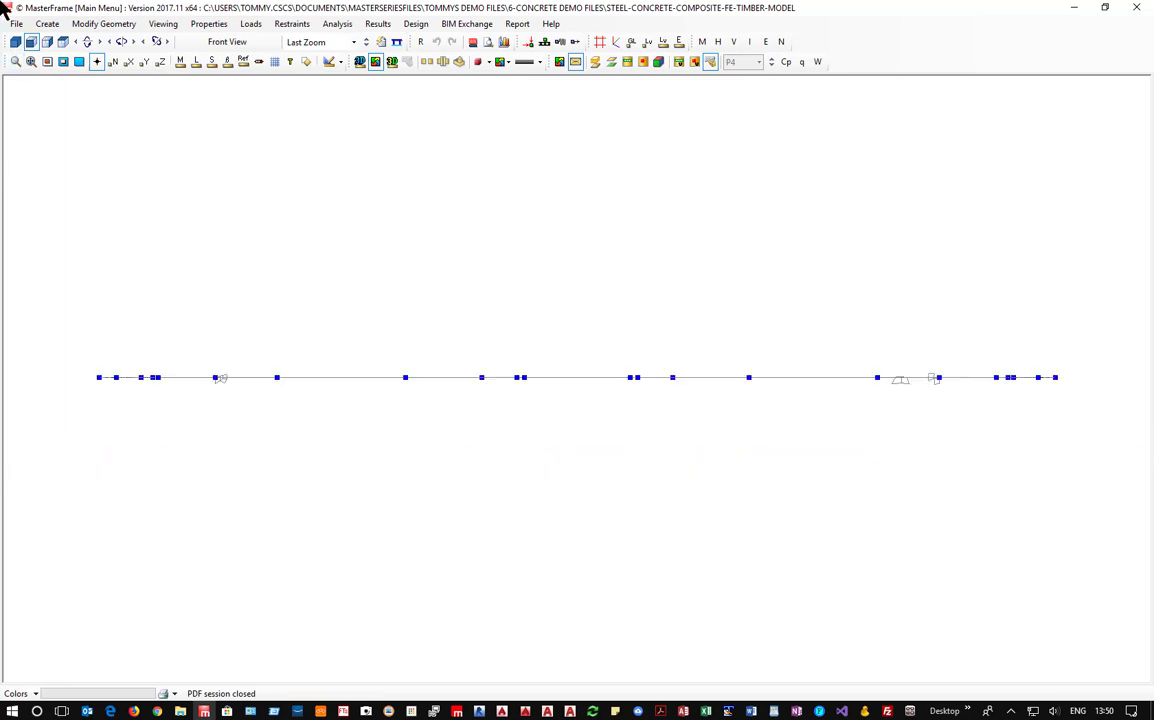
pyautogui.click(15, 42)
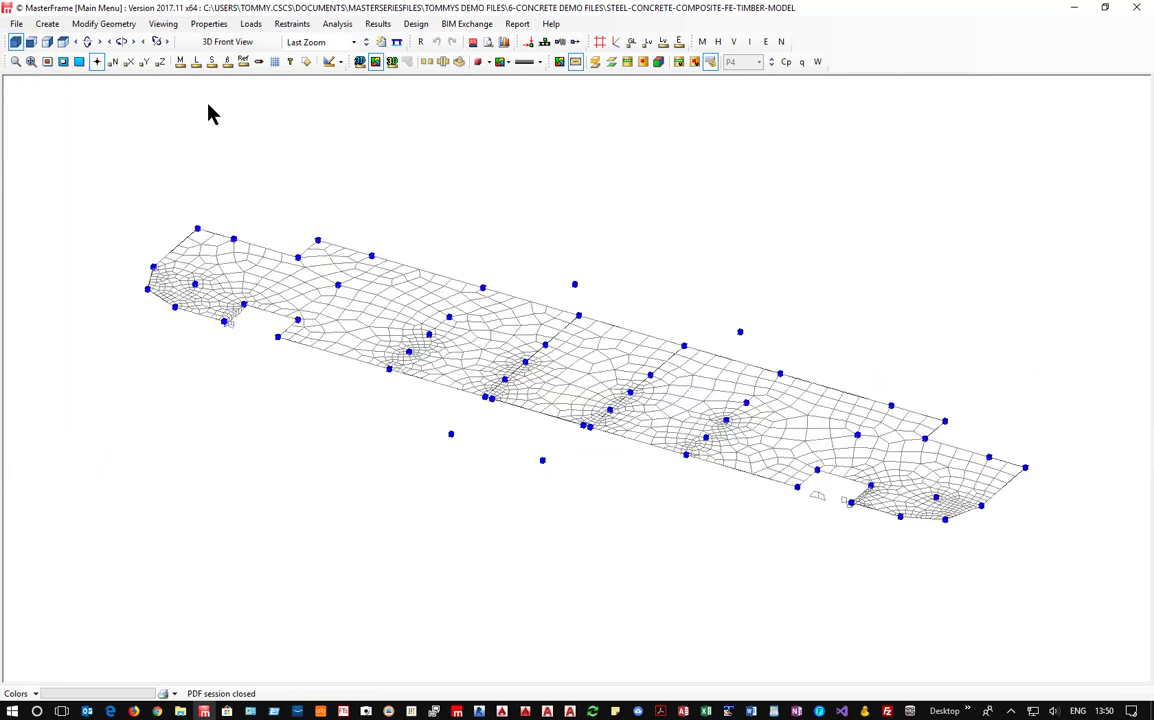
# Open the graphic analysis results and show the shell elements' Max Error contours on the remeshed slab
pyautogui.click(379, 24)
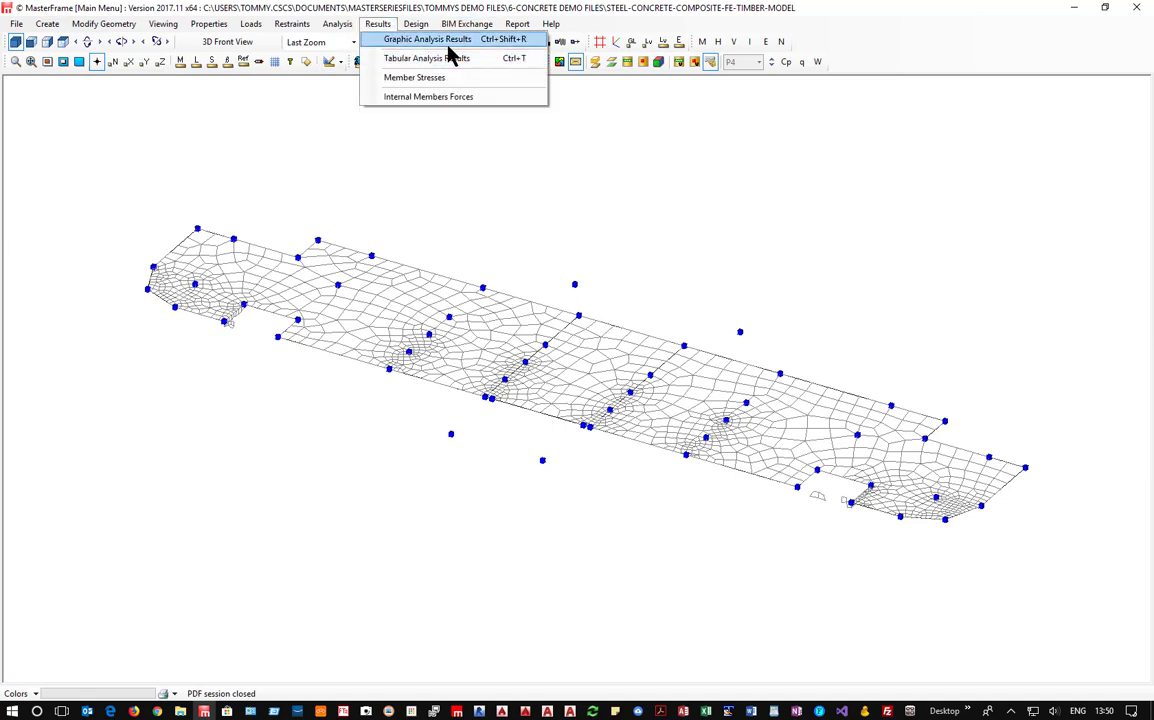
pyautogui.click(448, 40)
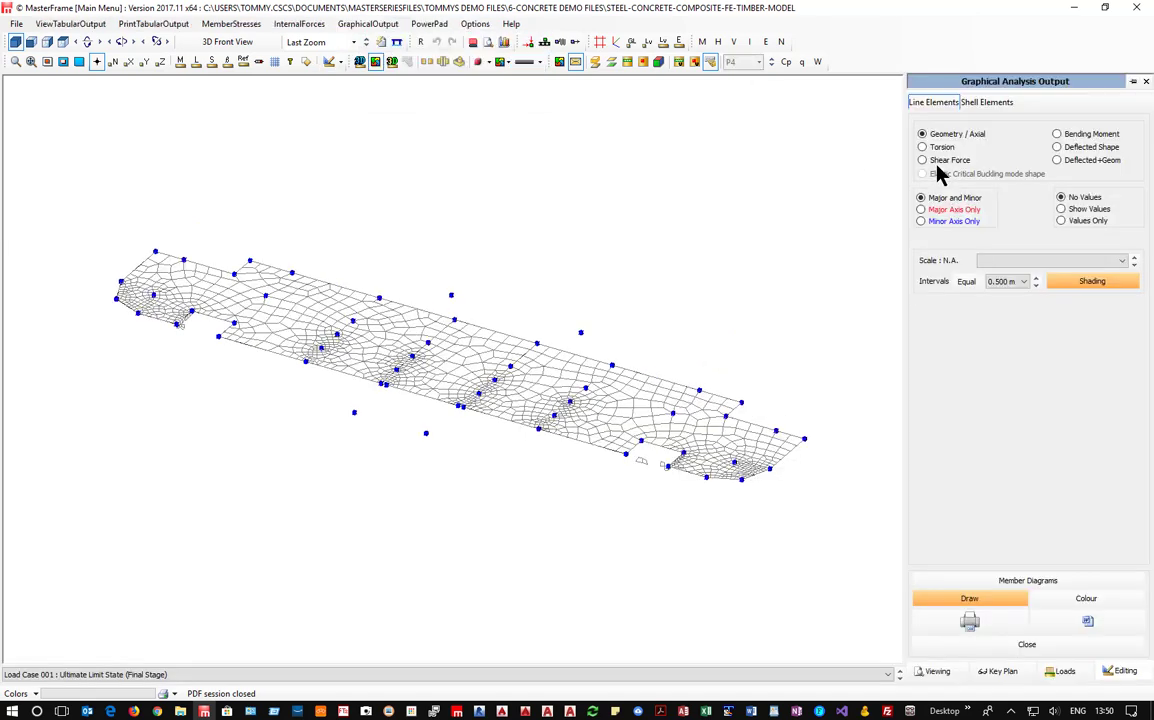
pyautogui.click(988, 104)
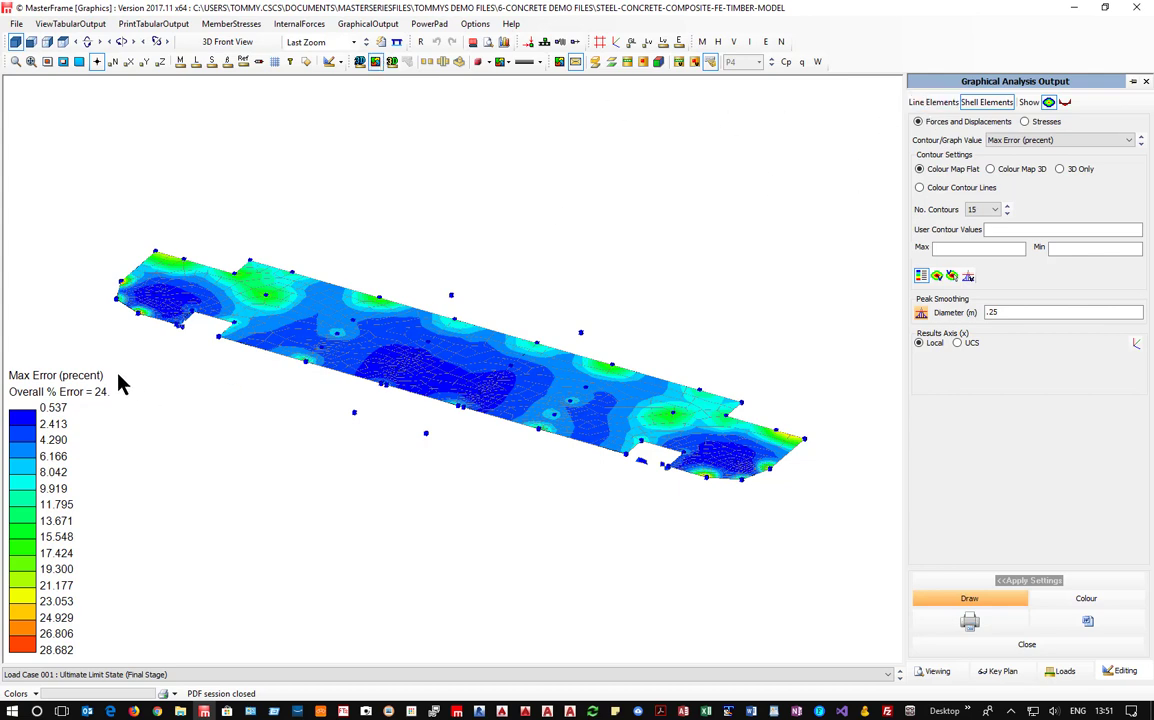
# Show the slab's Mx (kN.m/m) moment contours with drawing of the FE mesh switched off
pyautogui.click(1025, 141)
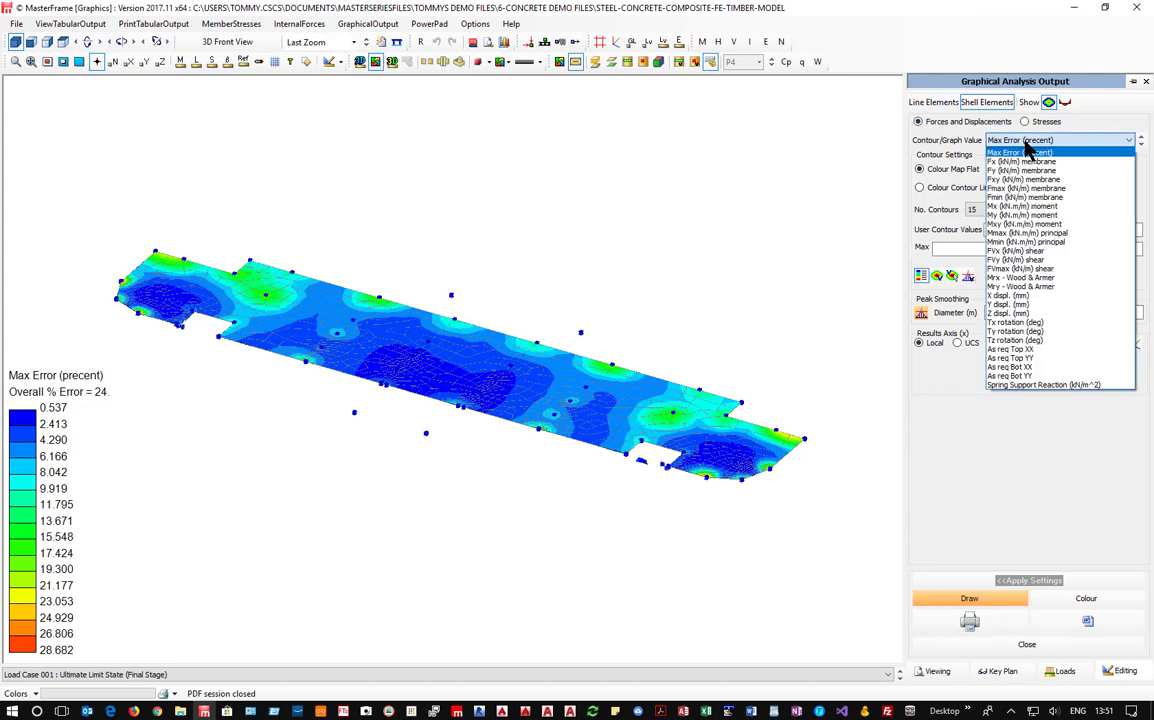
pyautogui.click(1047, 207)
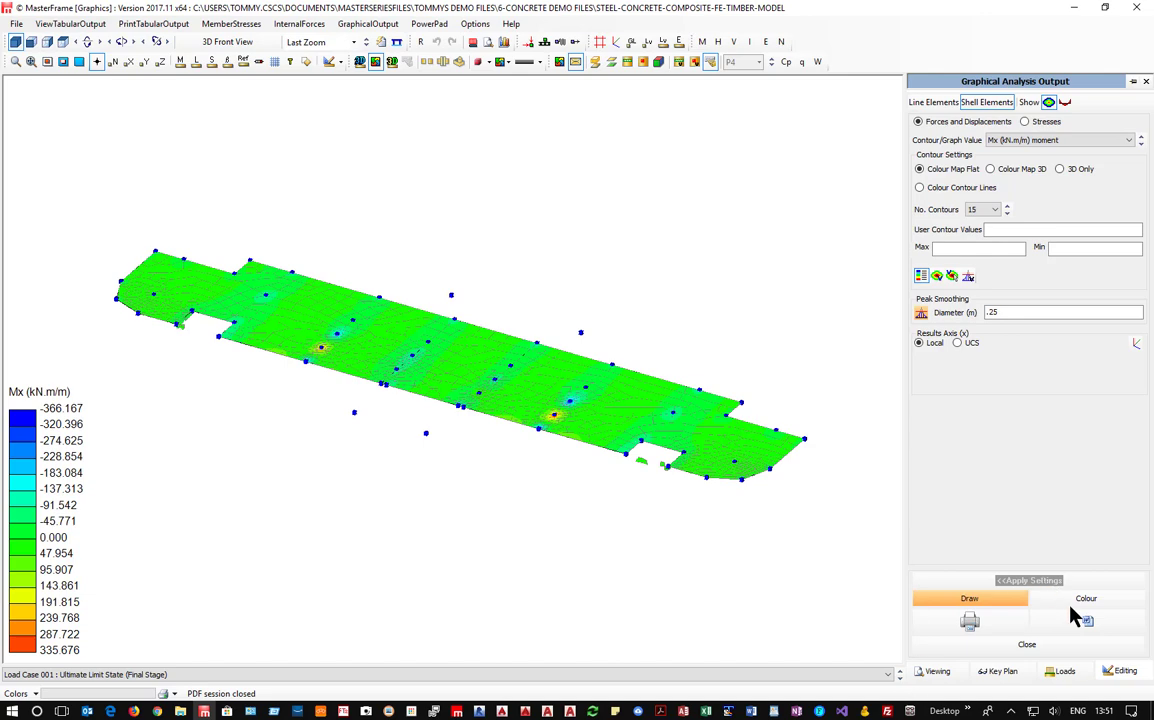
pyautogui.click(932, 671)
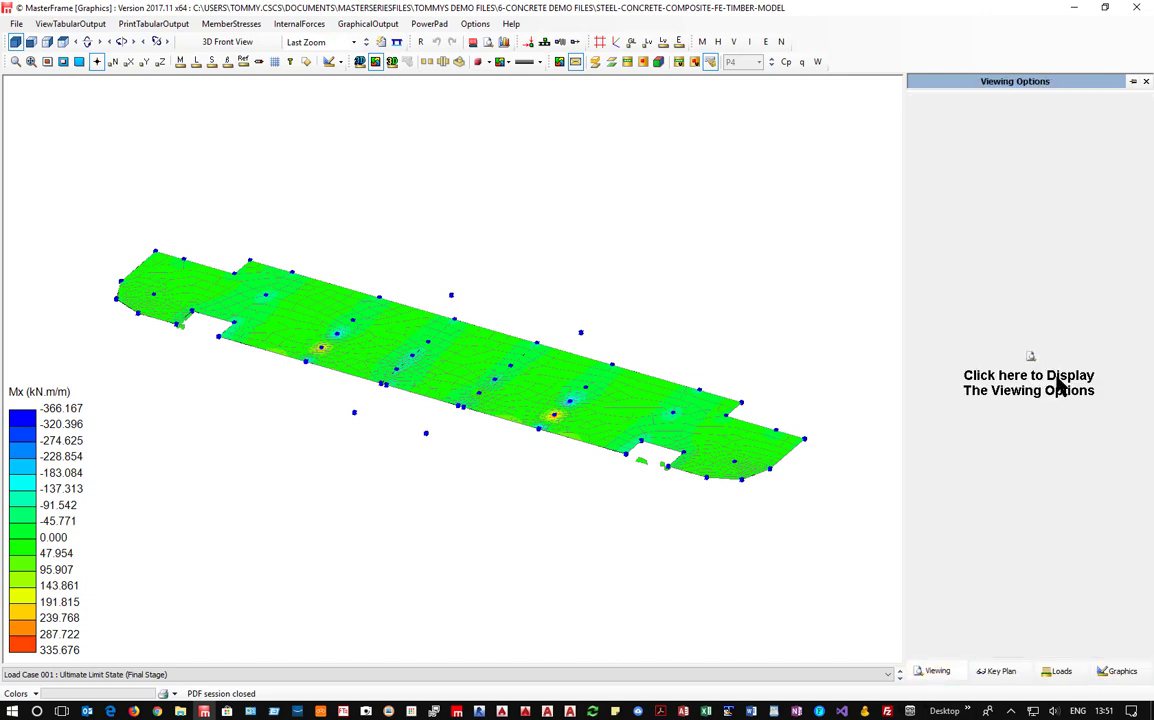
pyautogui.click(996, 356)
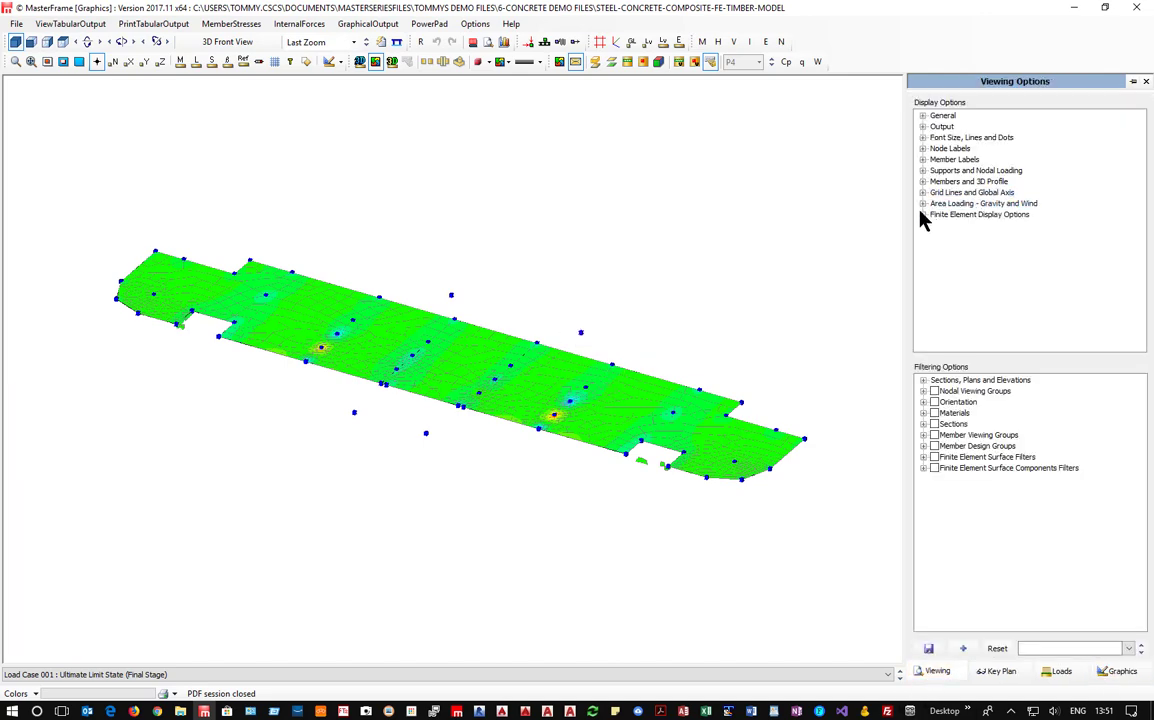
pyautogui.click(922, 214)
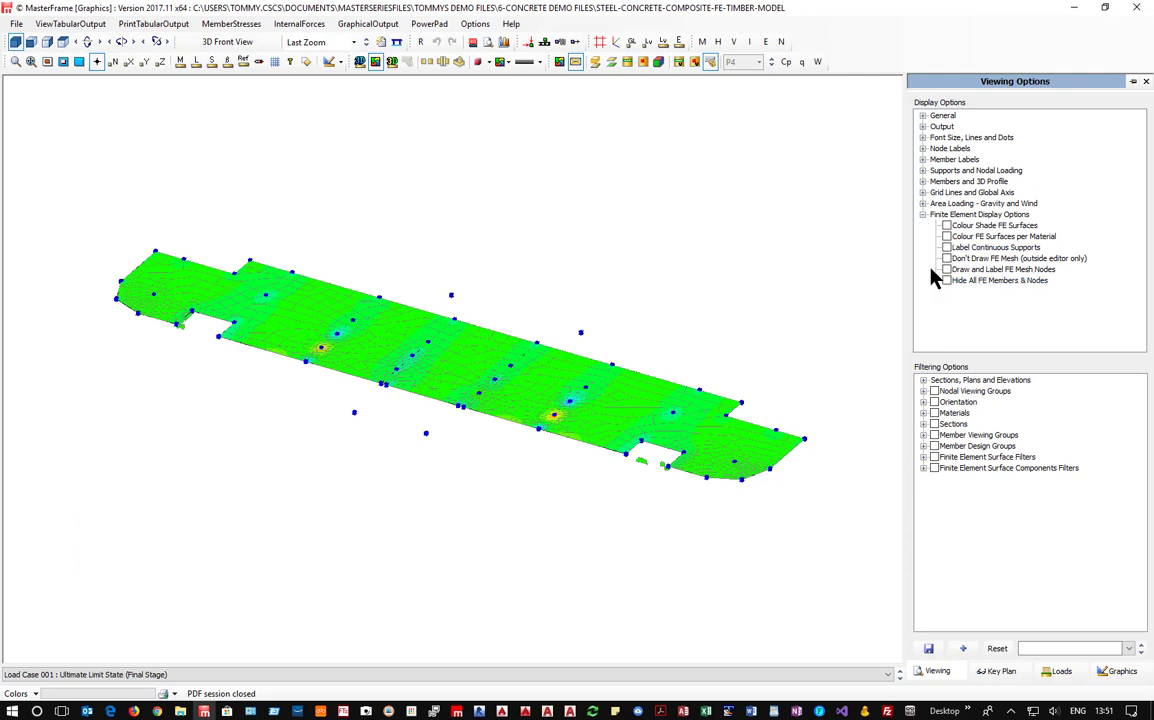
pyautogui.click(947, 260)
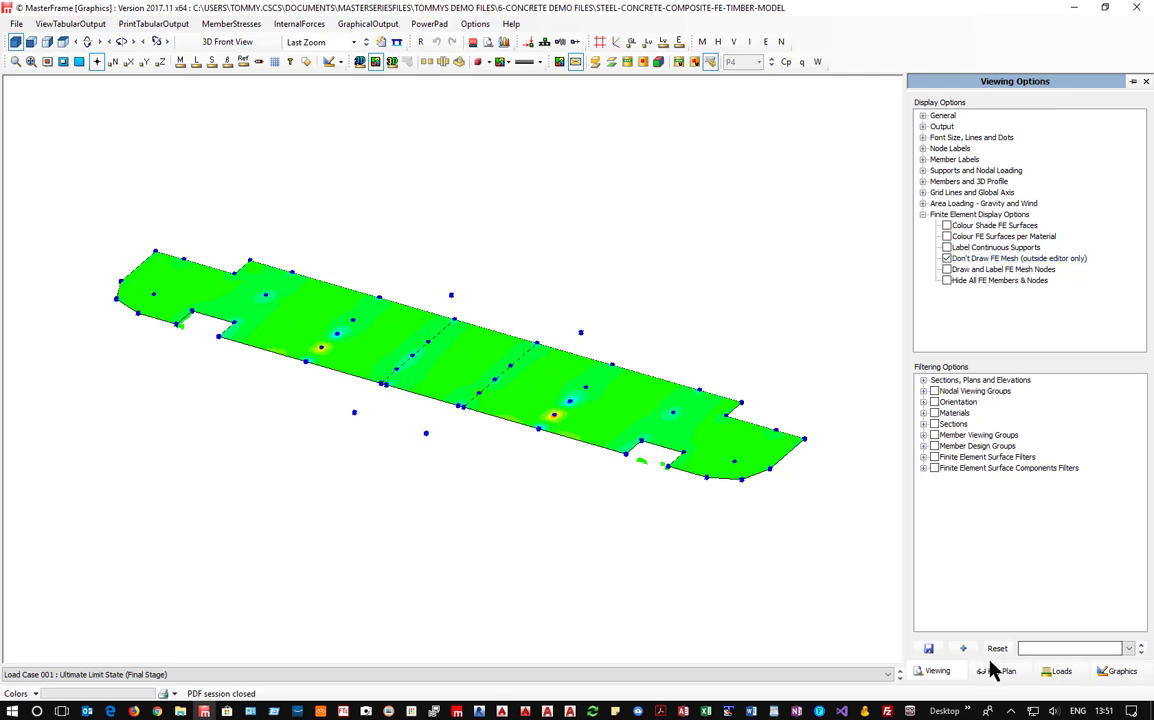
pyautogui.click(1122, 672)
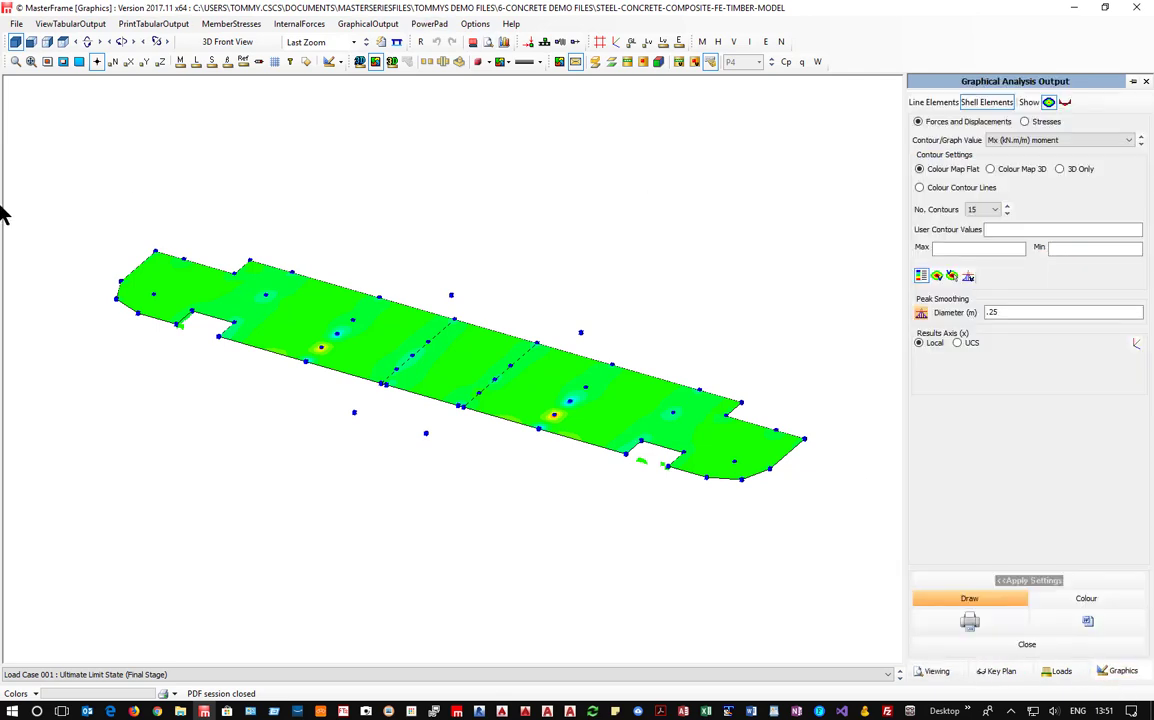
# View the slab's Mx moment contours in plan with the number of contours set to 30
pyautogui.click(62, 41)
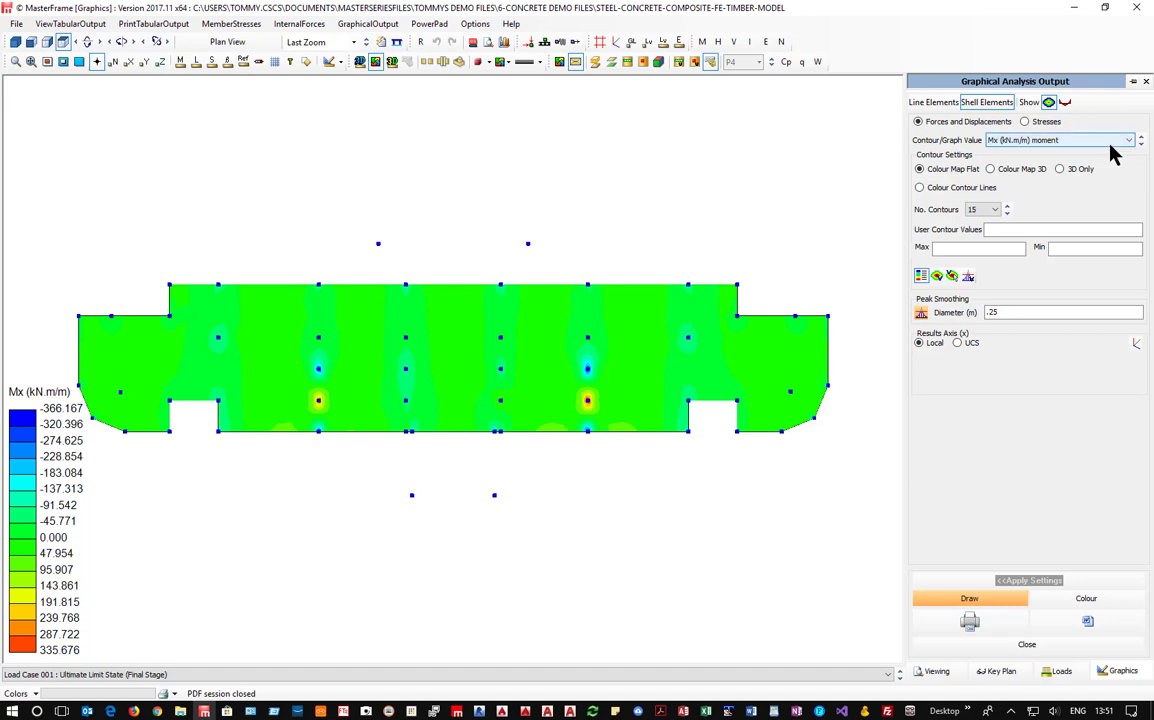
pyautogui.click(988, 211)
pyautogui.click(979, 294)
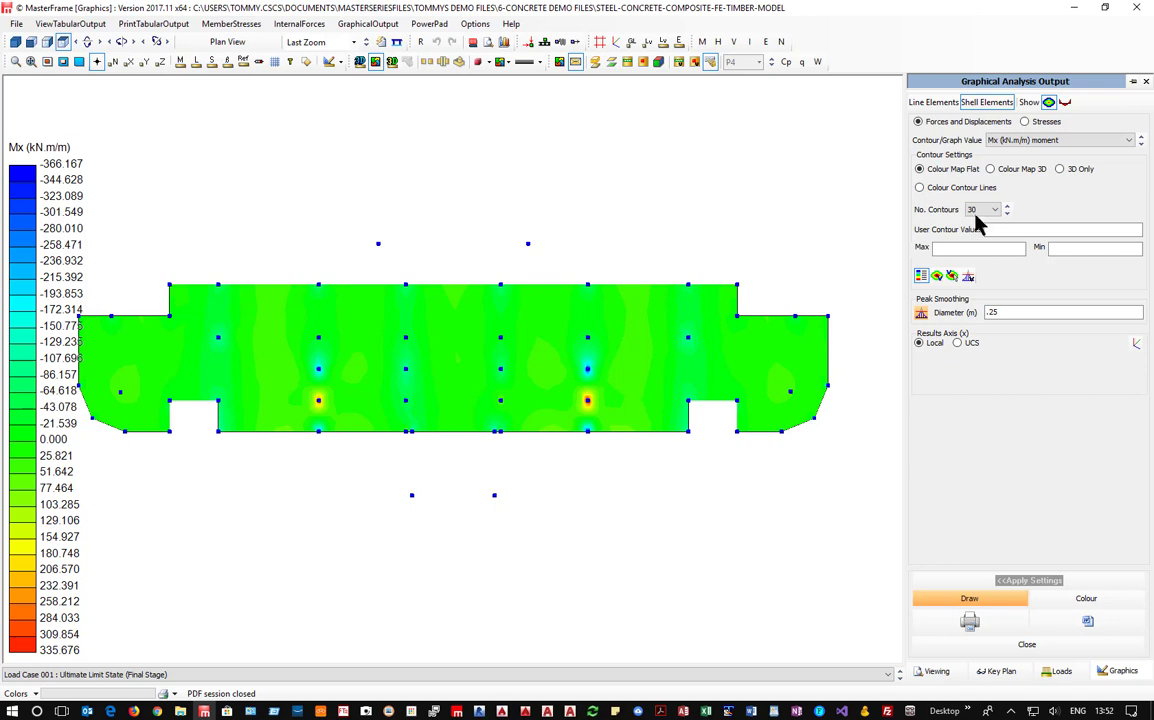
# Switch the slab contours to Mrx - Wood & Armer moments and display the local results axis
pyautogui.click(1027, 140)
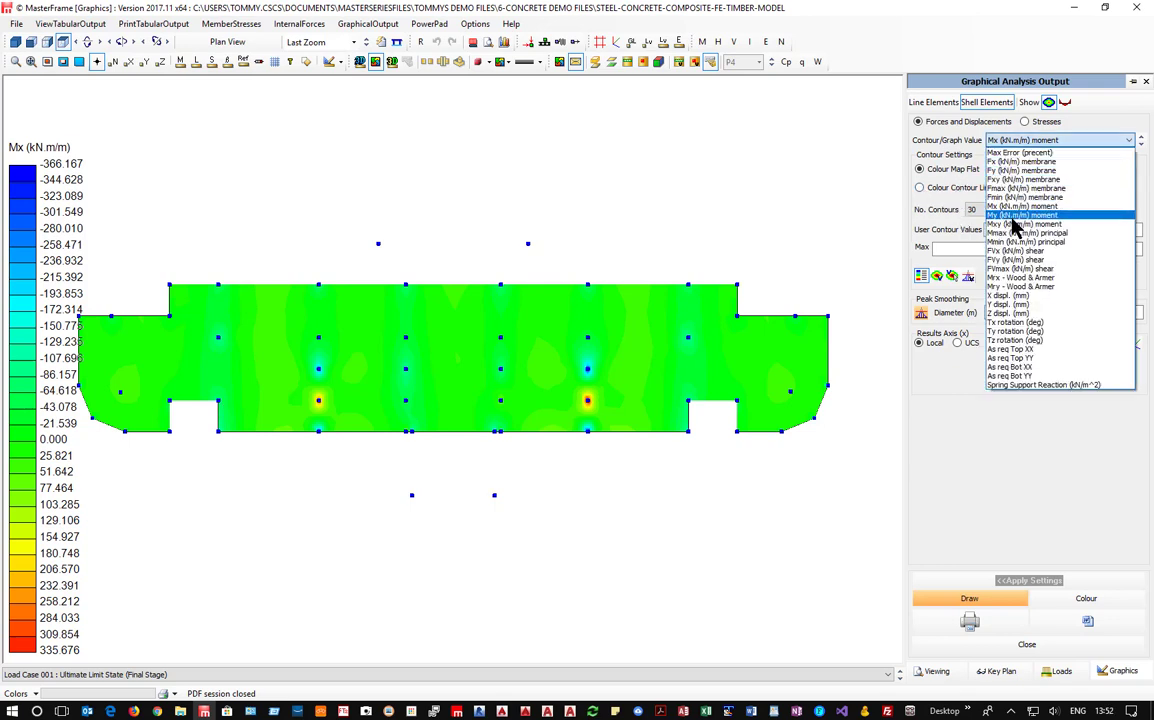
pyautogui.click(1017, 280)
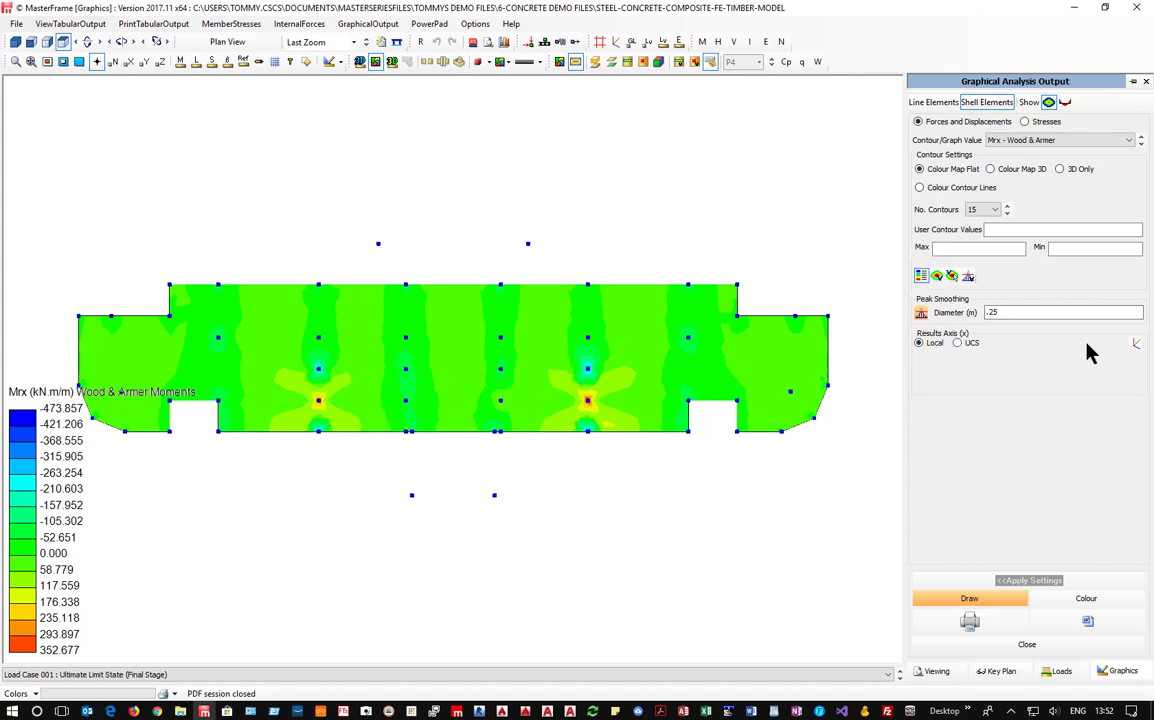
pyautogui.click(1135, 343)
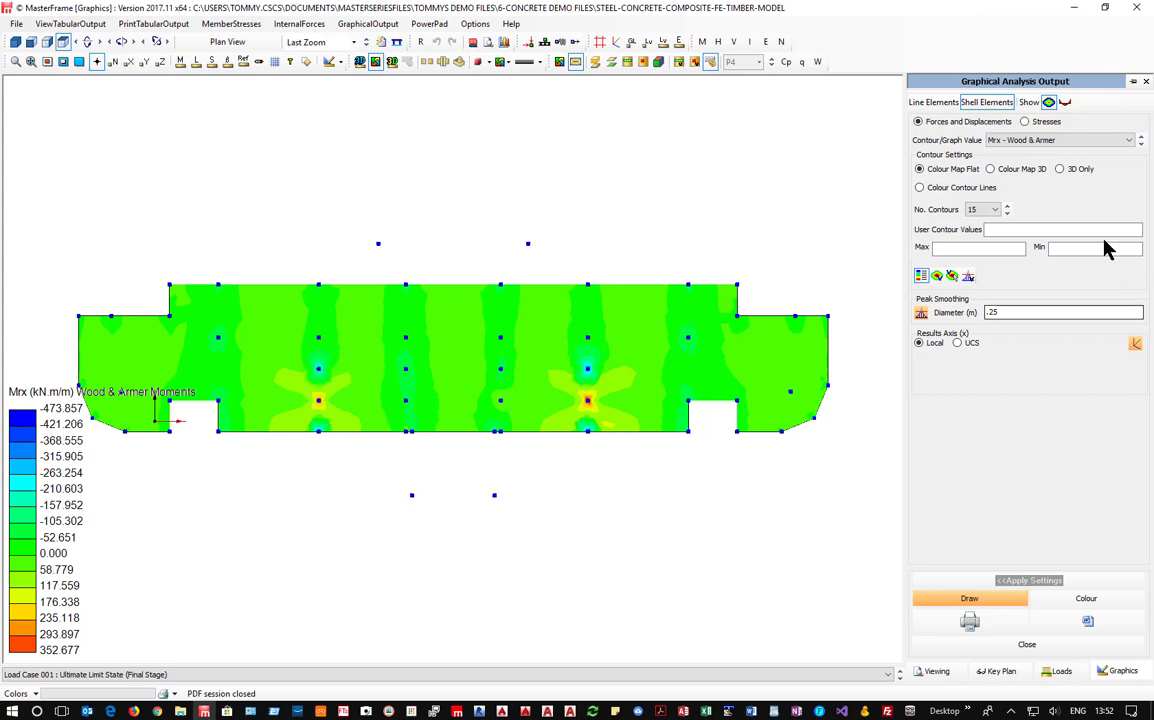
# Compare the Mrx contours with and without peak smoothing, and apply a smoothing diameter of 0.3 m
pyautogui.click(921, 314)
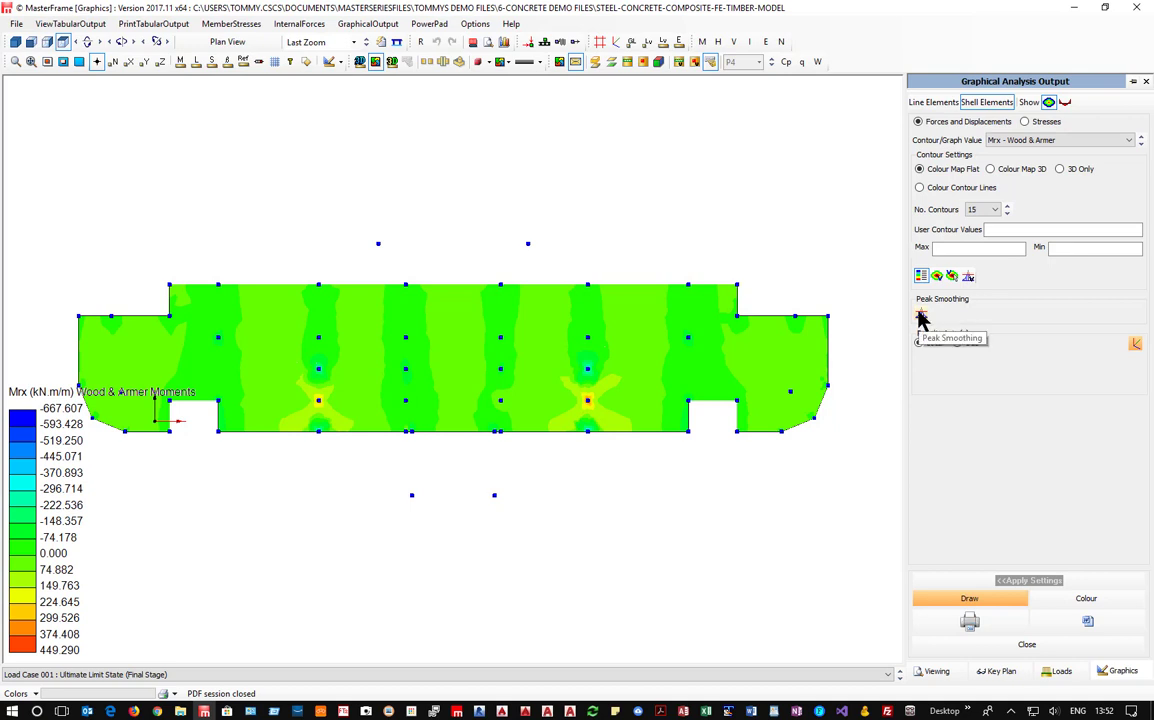
pyautogui.click(921, 314)
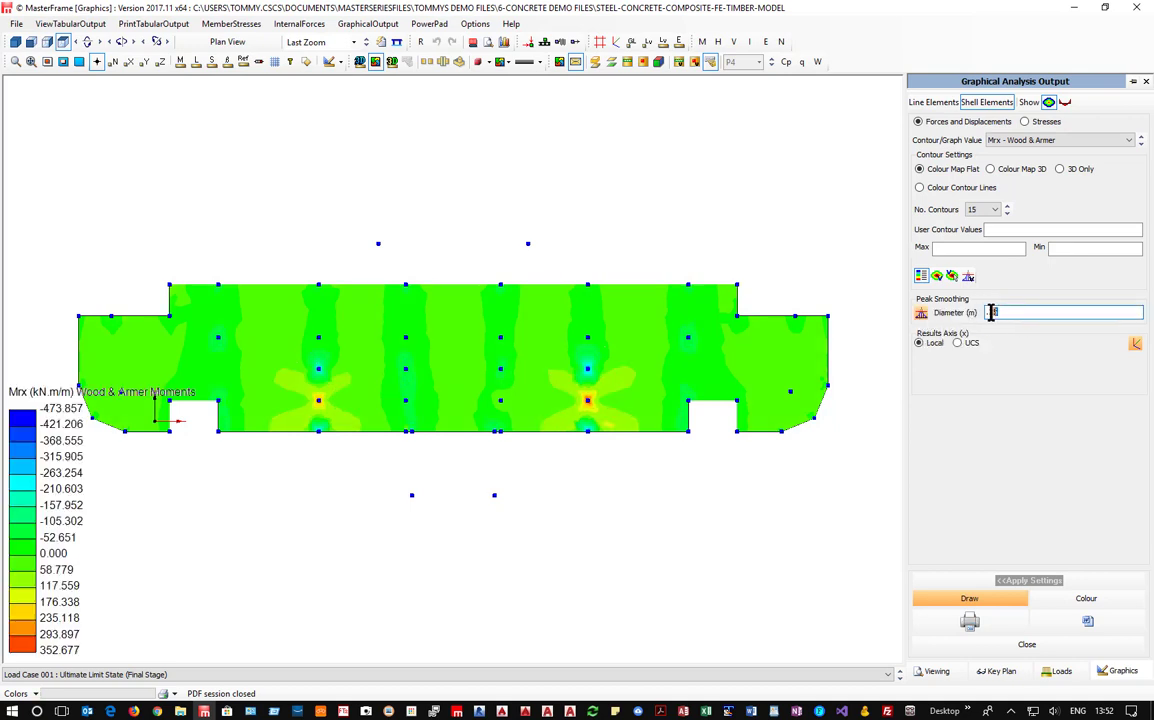
pyautogui.doubleClick(999, 313)
pyautogui.write('.3')
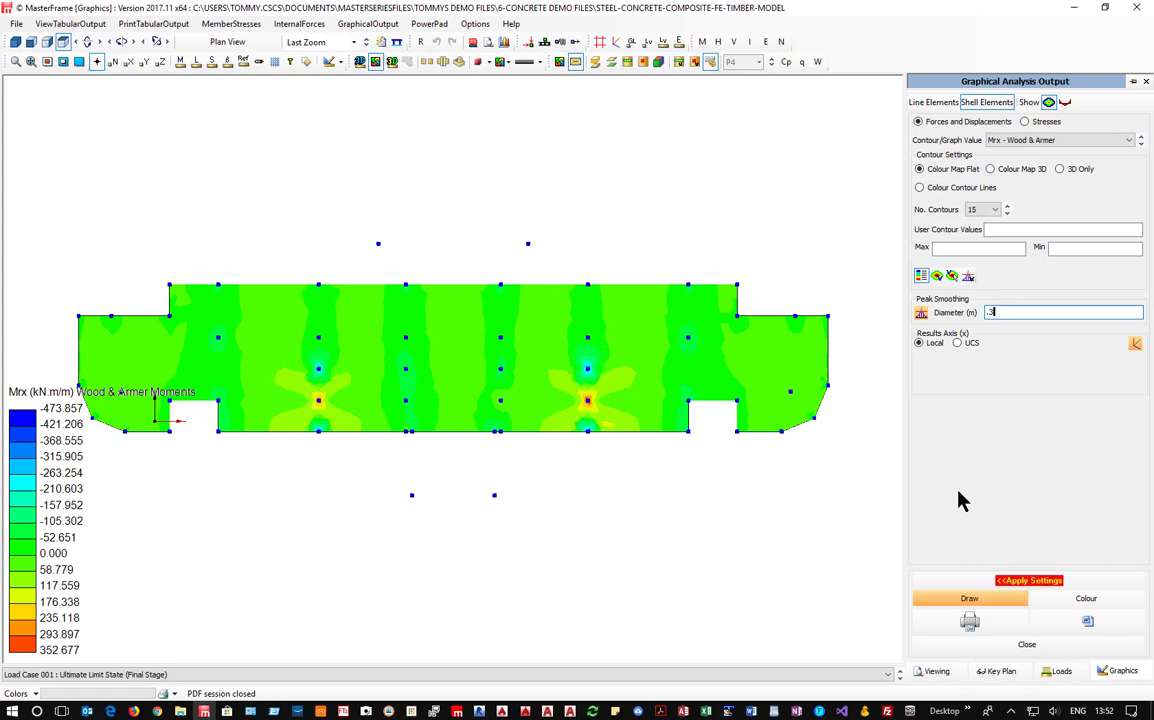
pyautogui.click(1030, 581)
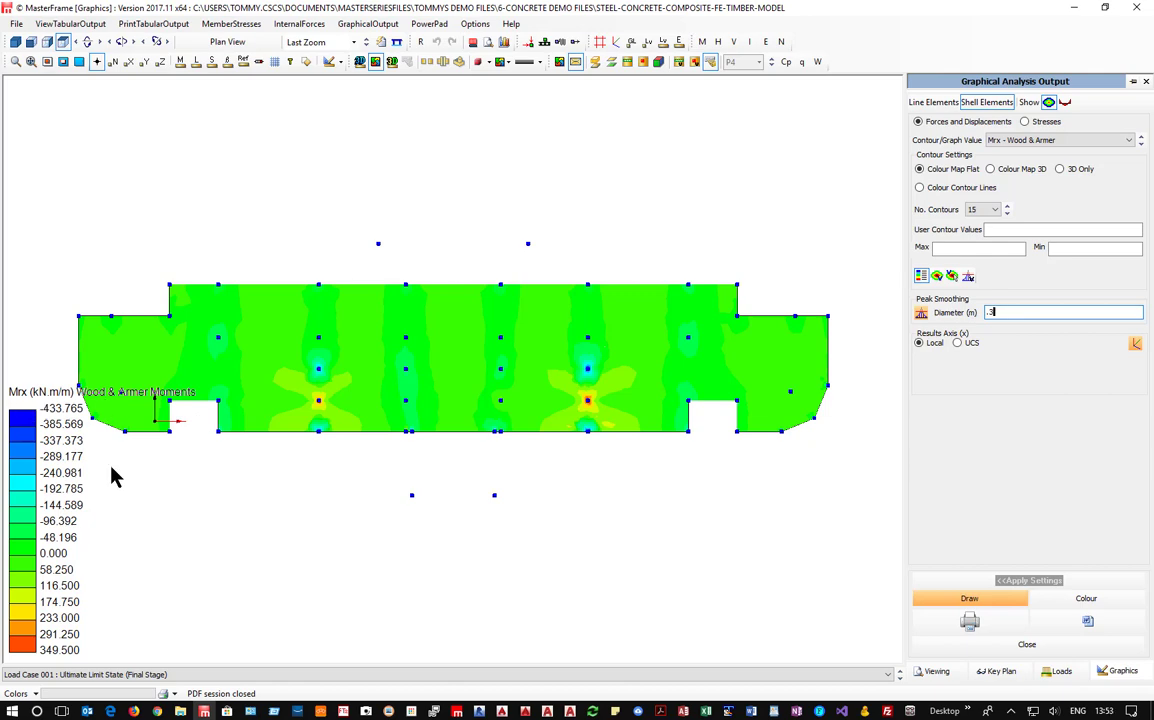
# Review the positive and negative Mrx Wood & Armer moments for Envelope (Ultimate Cases)
pyautogui.click(824, 676)
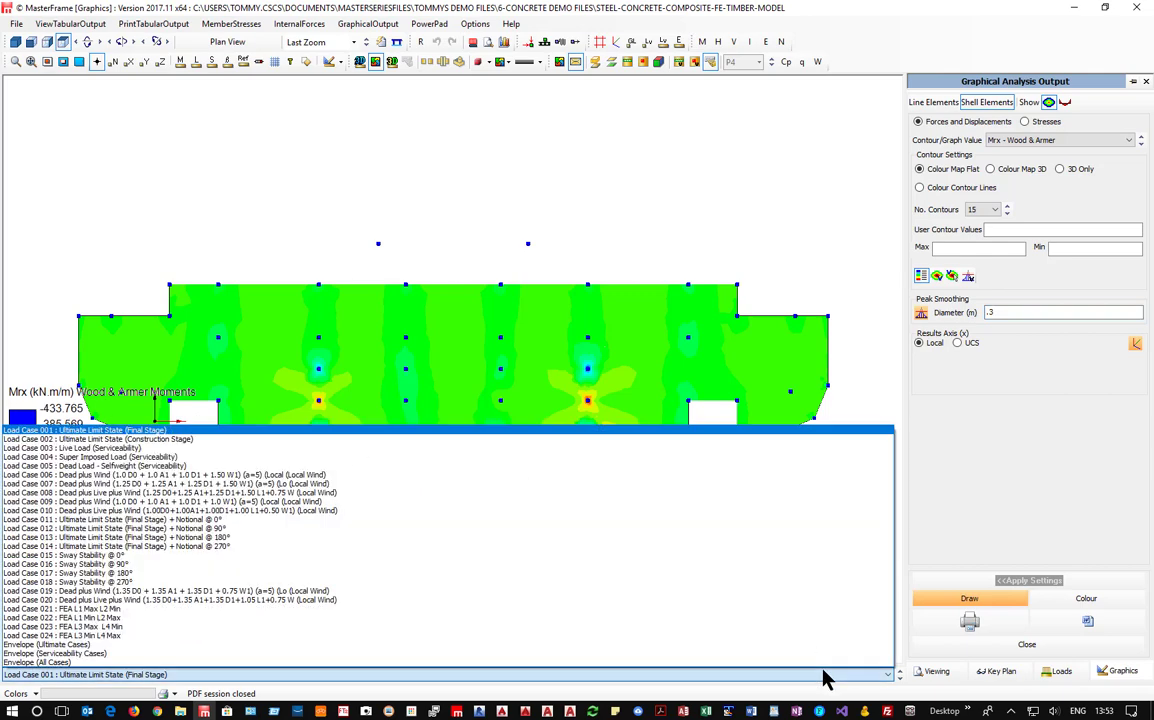
pyautogui.click(575, 645)
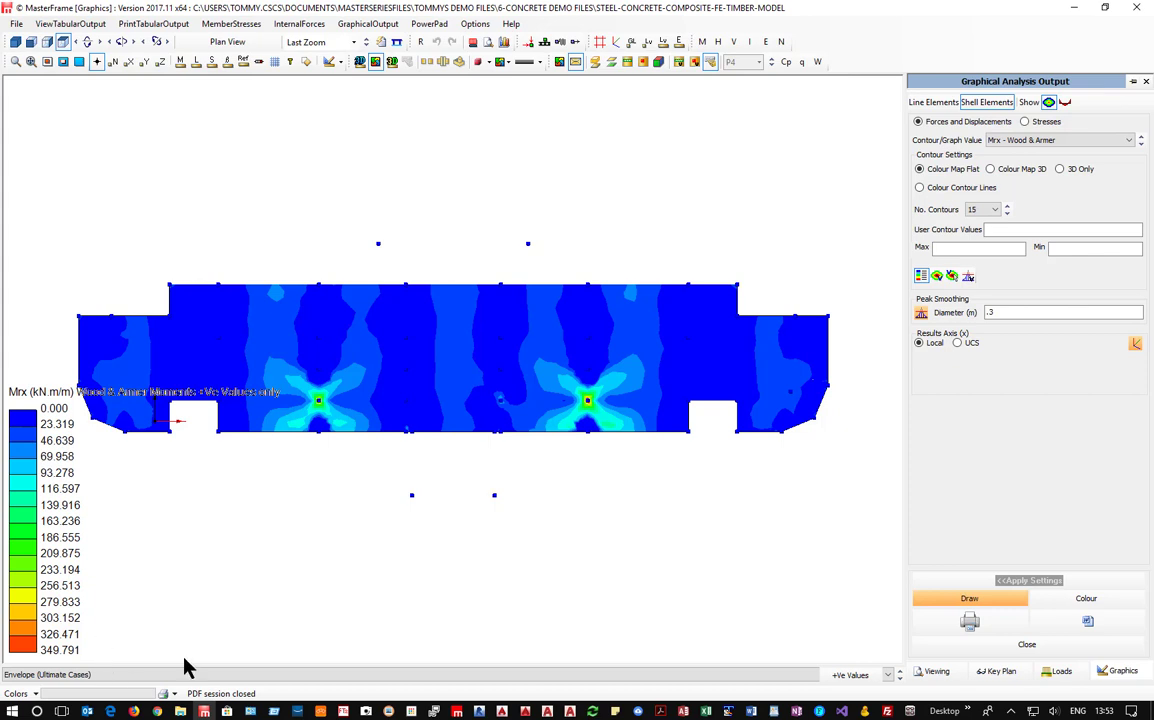
pyautogui.click(855, 675)
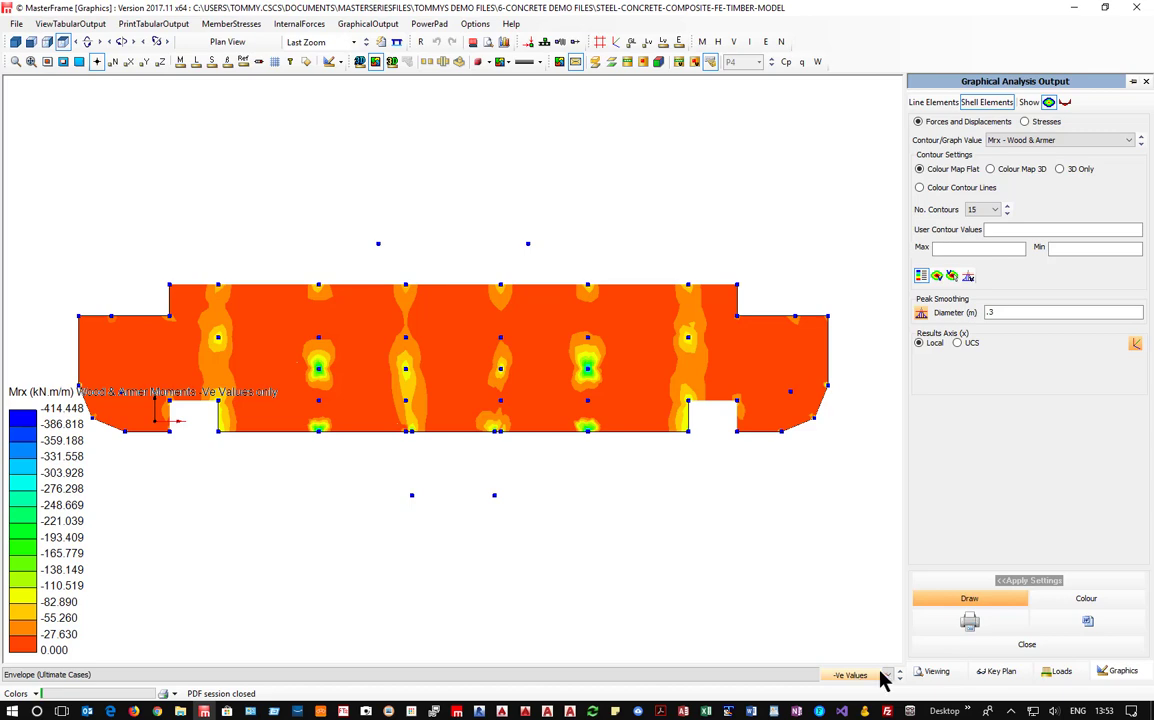
pyautogui.click(884, 677)
pyautogui.click(887, 675)
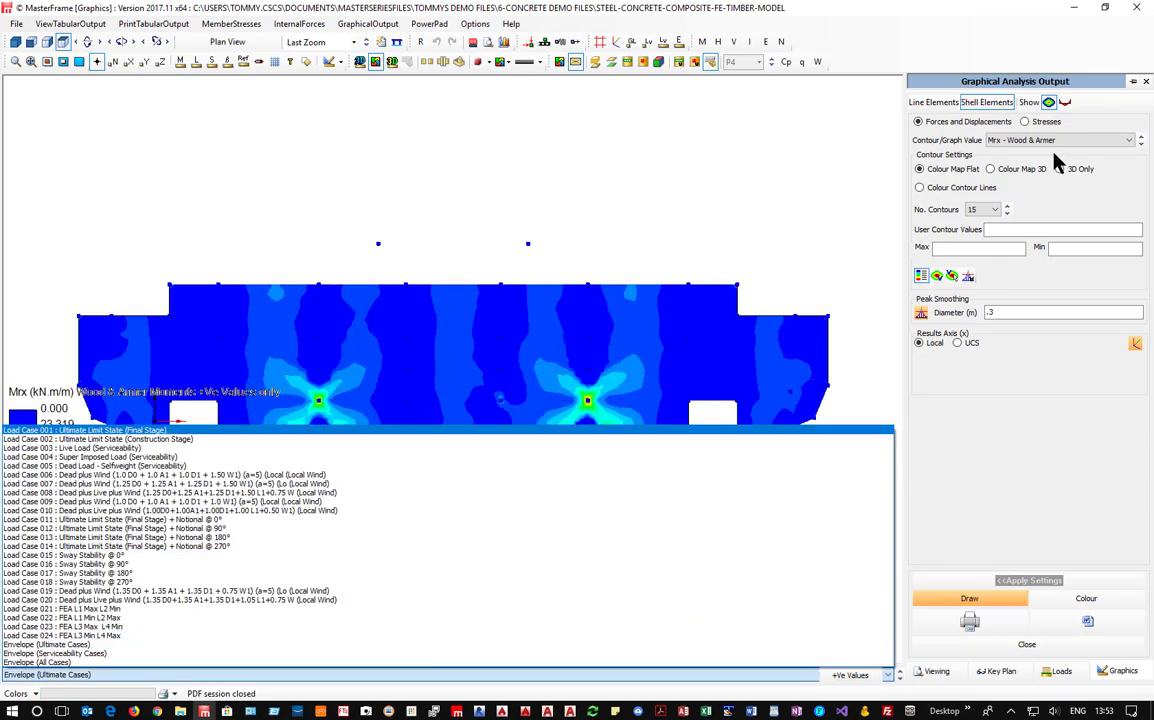
pyautogui.click(995, 501)
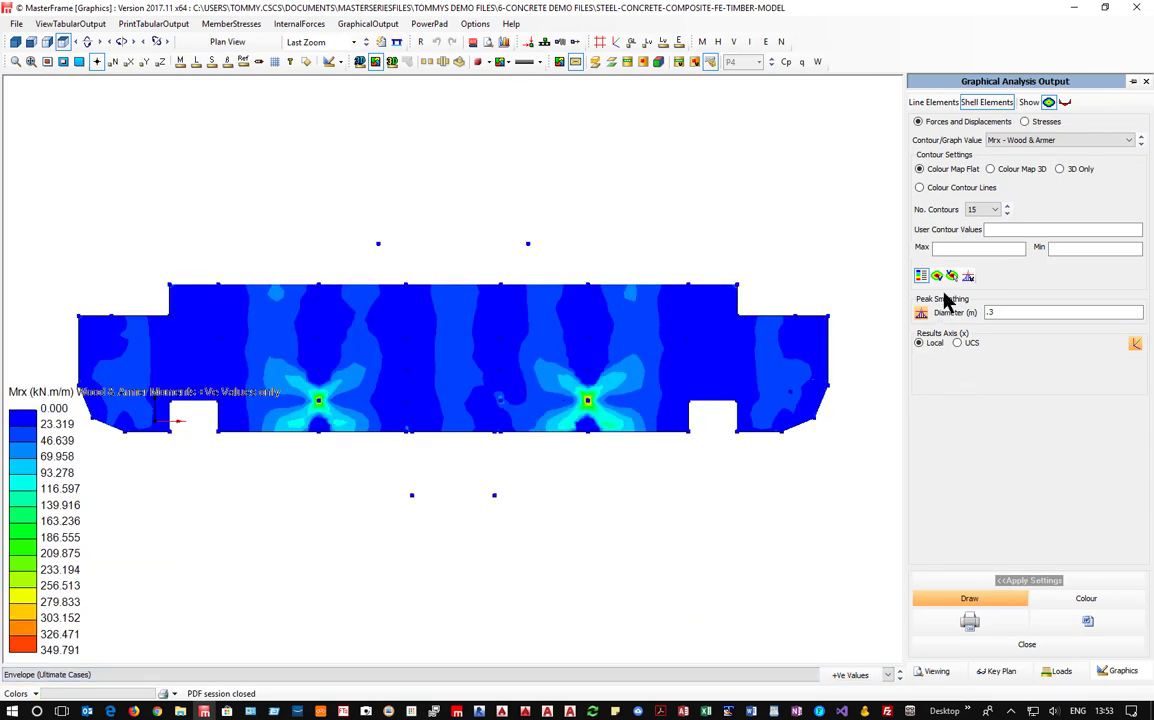
# Step through the Mrx Wood & Armer contours for the FEA pattern load cases 021 to 024
pyautogui.click(60, 675)
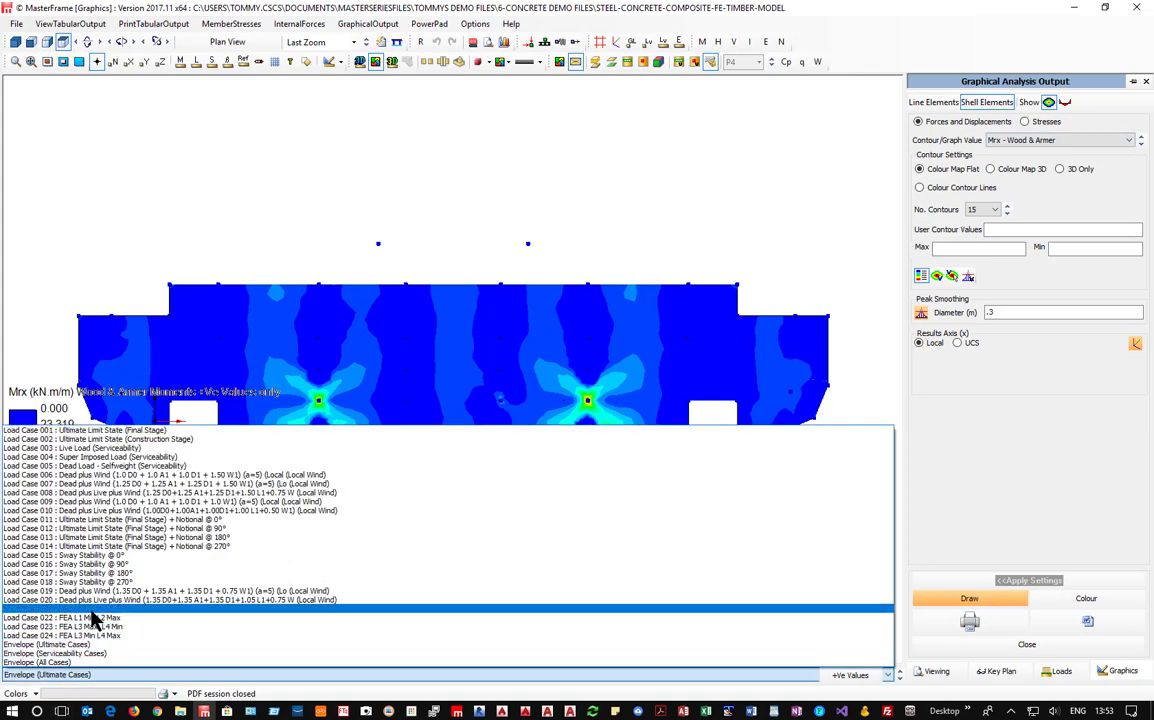
pyautogui.click(90, 610)
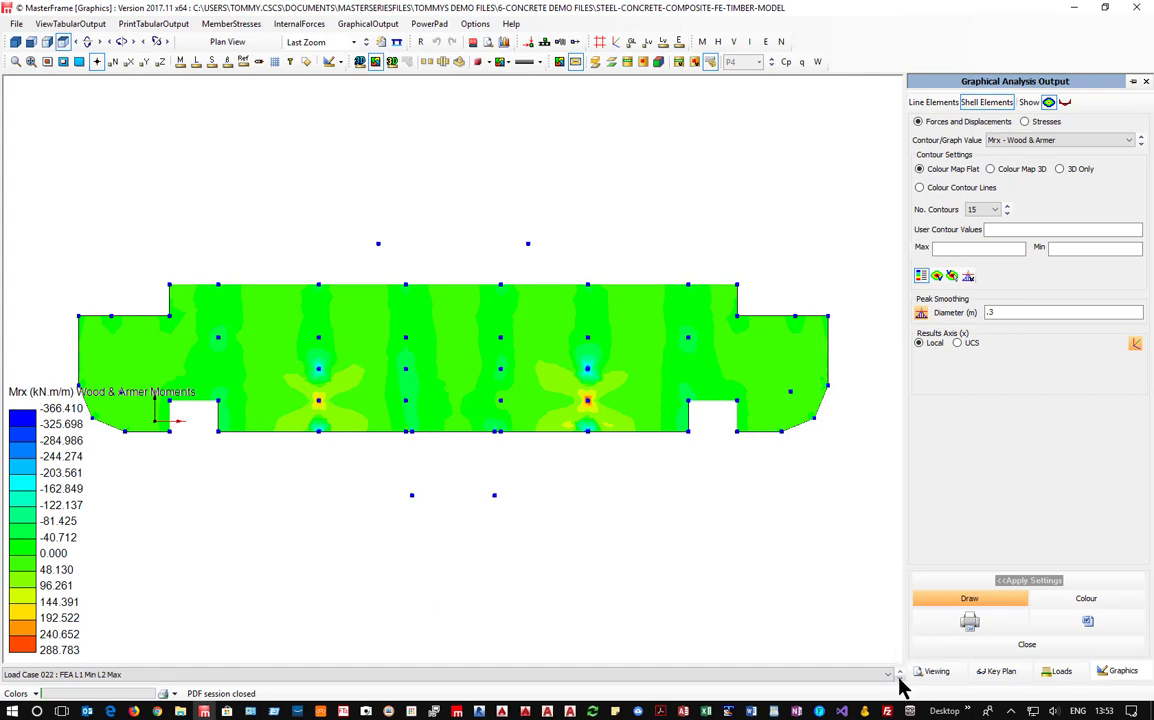
pyautogui.click(899, 676)
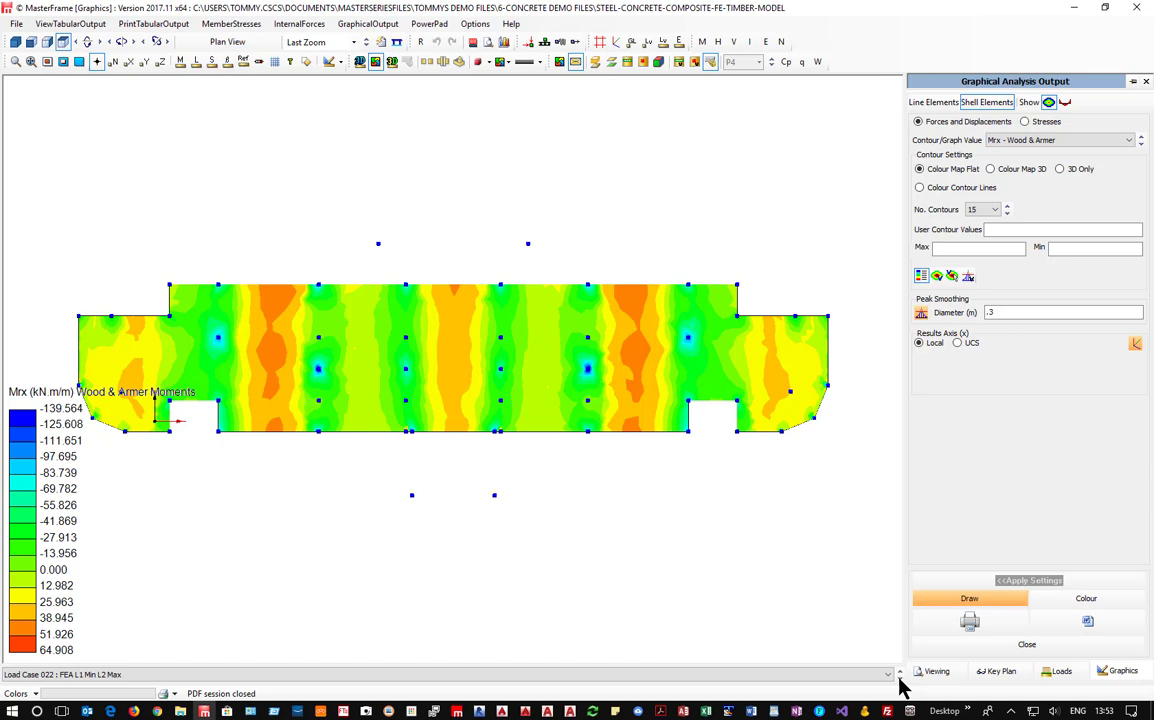
pyautogui.click(899, 677)
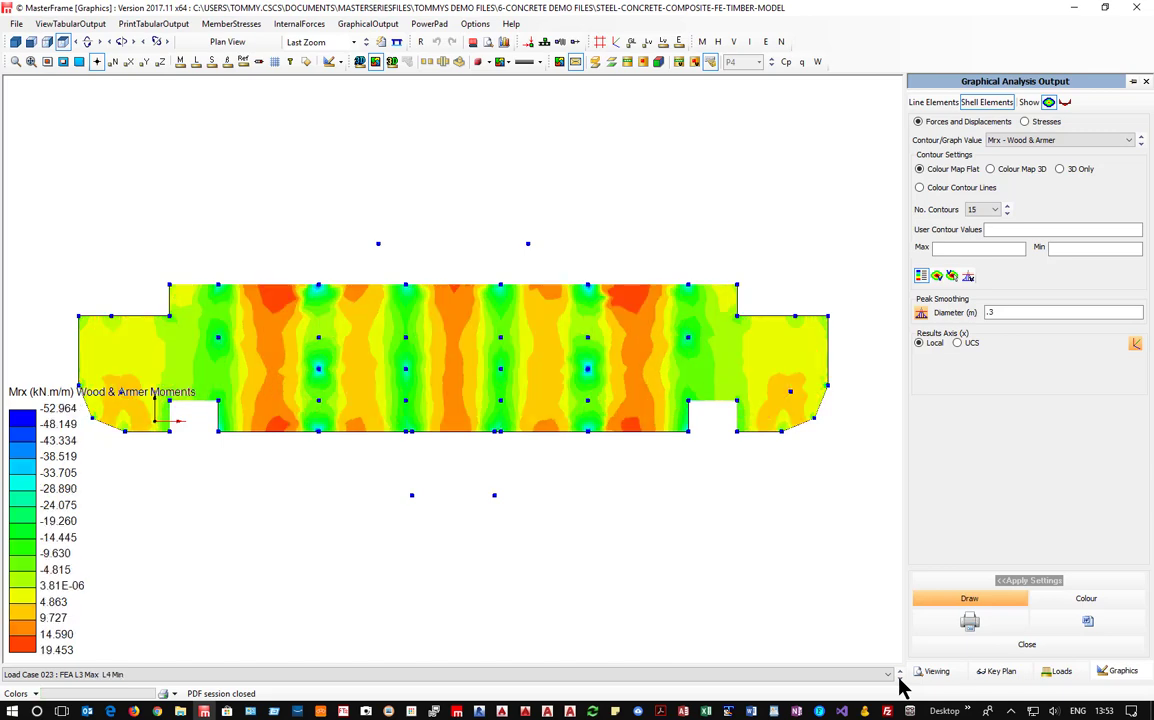
pyautogui.click(899, 677)
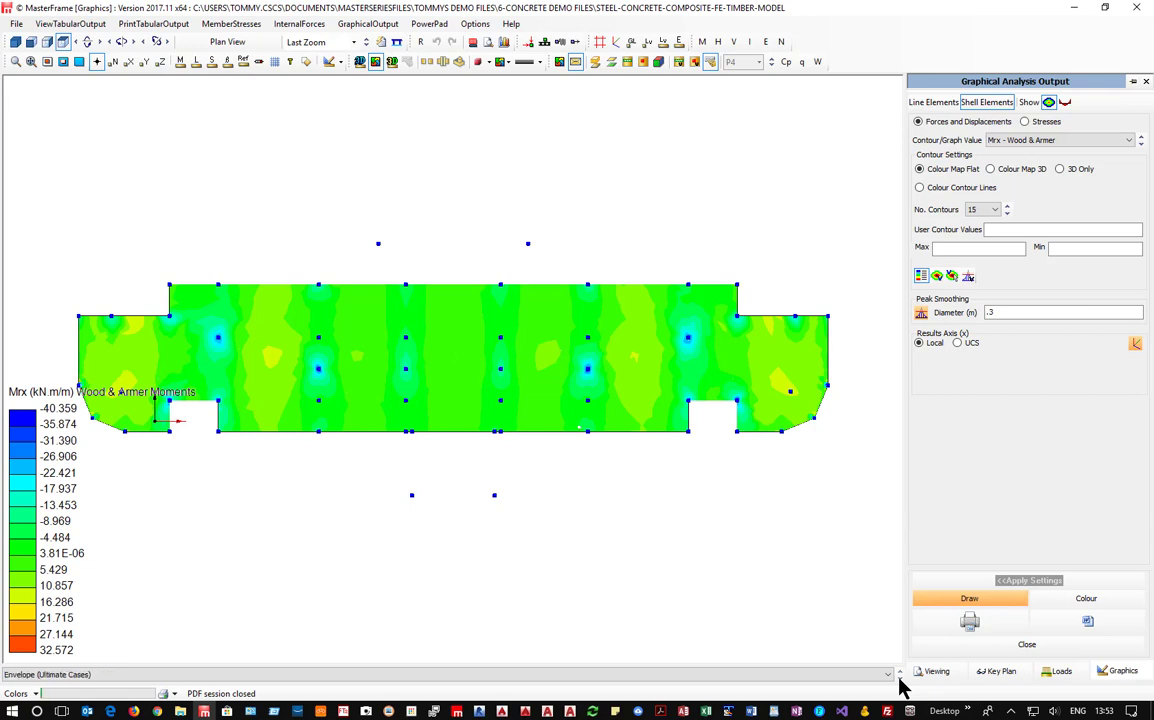
pyautogui.click(899, 677)
pyautogui.click(899, 677)
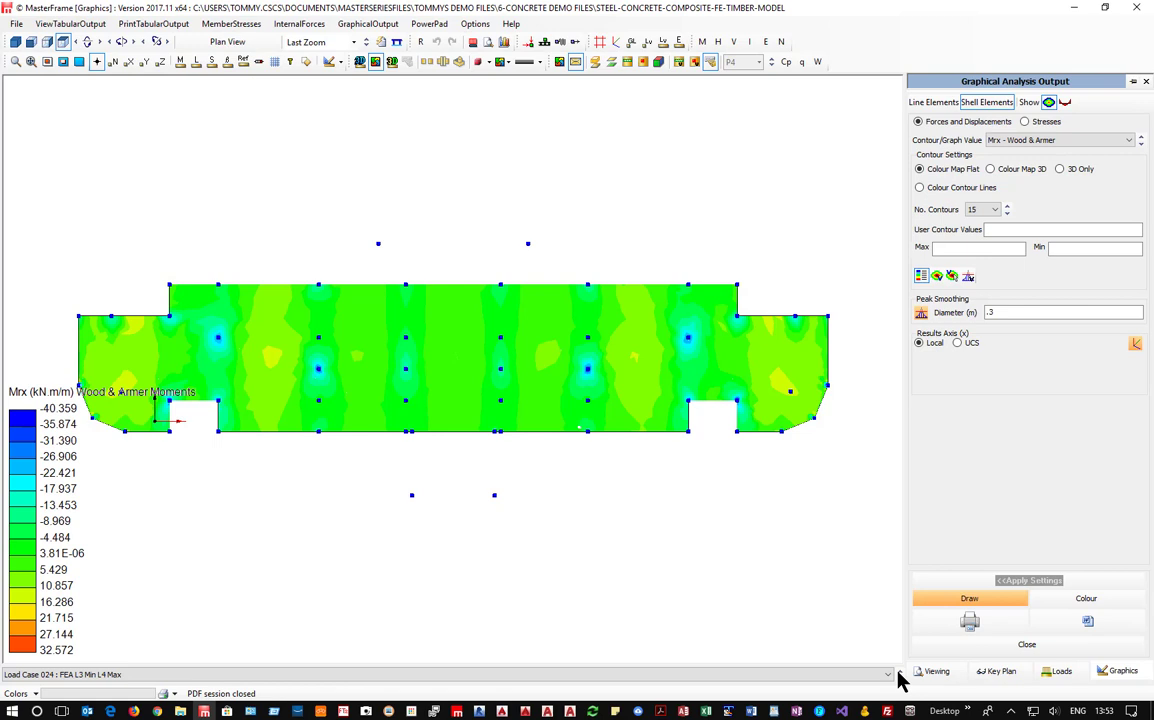
# Examine the Mry - Wood & Armer moment contours for load cases 024 and 023
pyautogui.click(1000, 140)
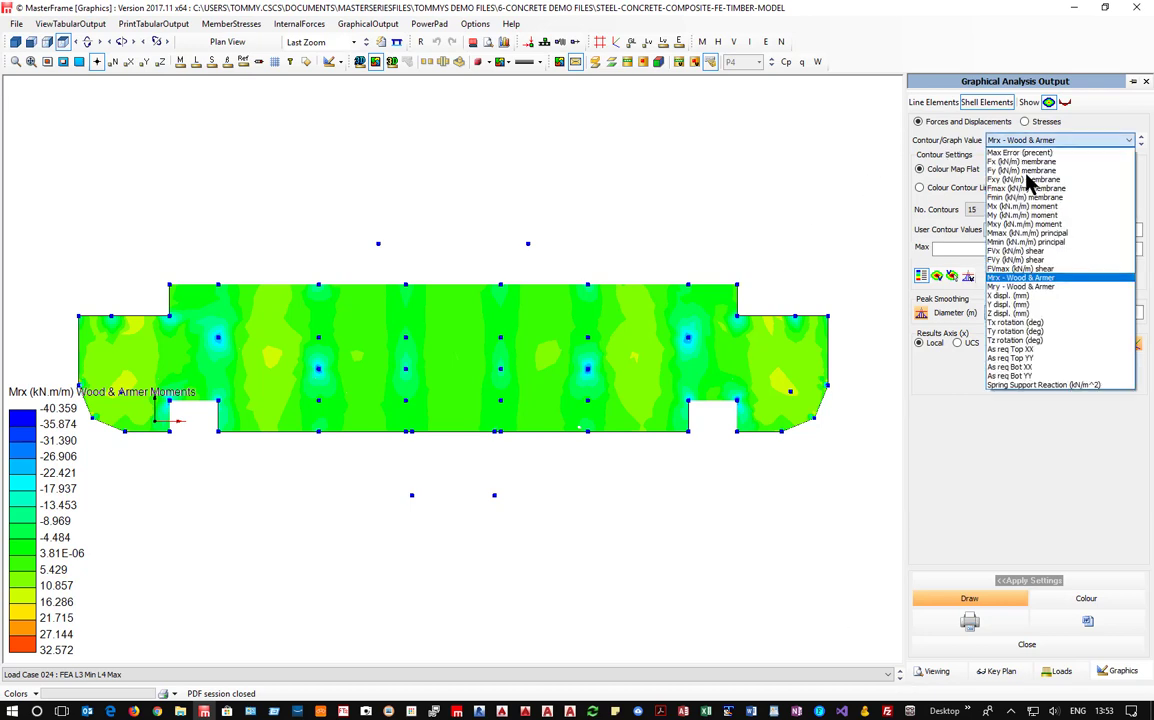
pyautogui.click(1035, 287)
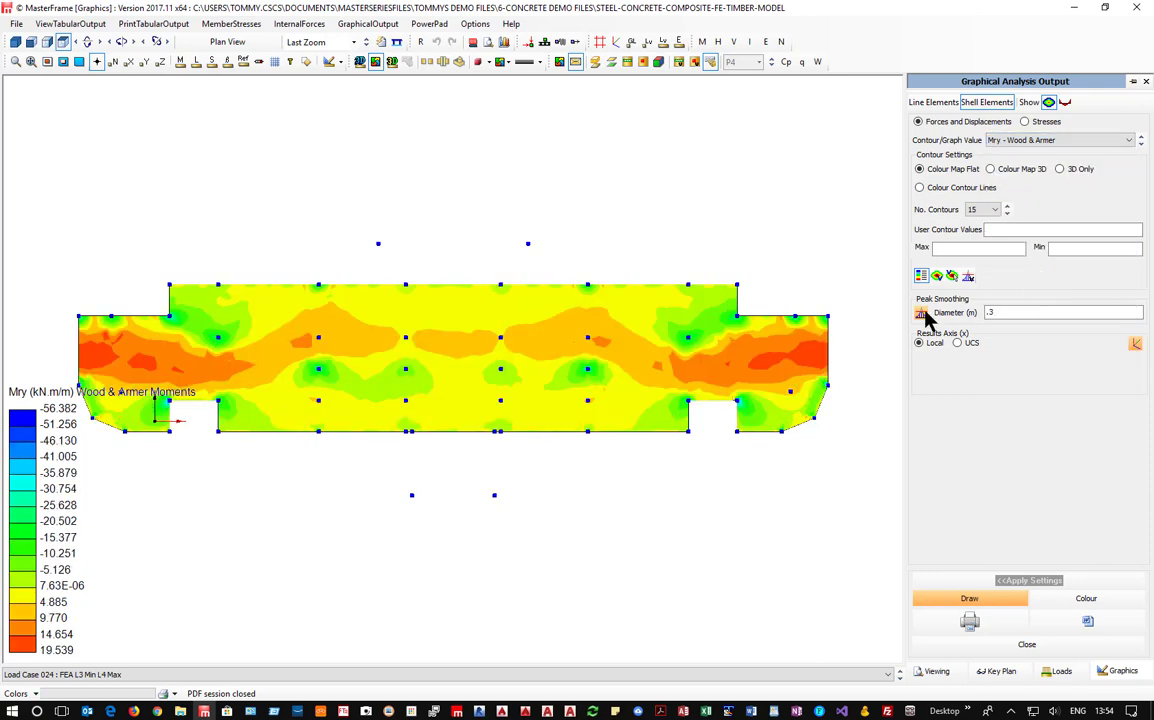
pyautogui.click(899, 678)
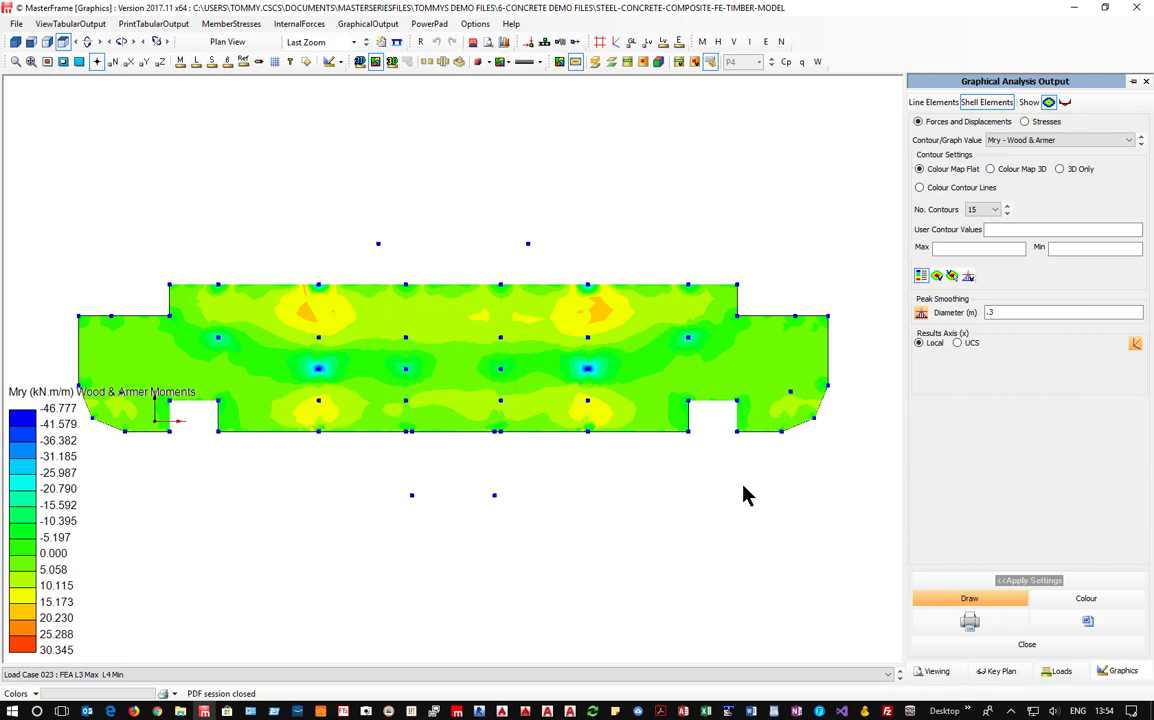
# Display the required top reinforcement contours in XX for Envelope (Ultimate Cases)
pyautogui.click(1031, 141)
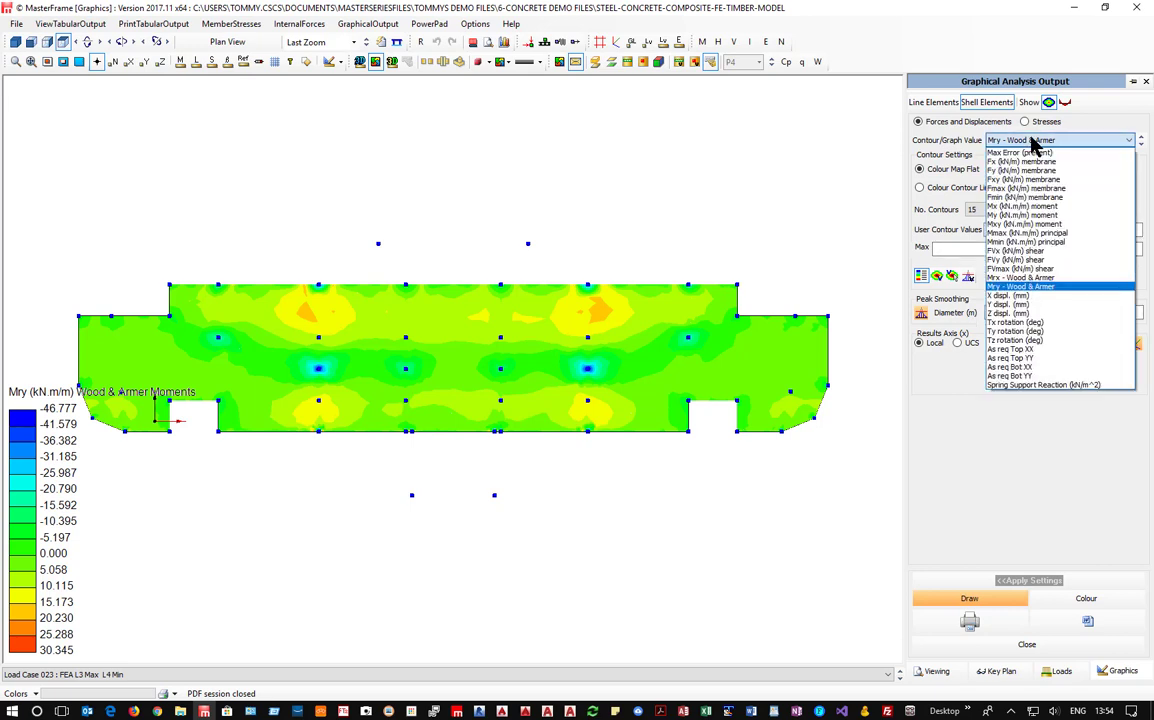
pyautogui.click(1026, 350)
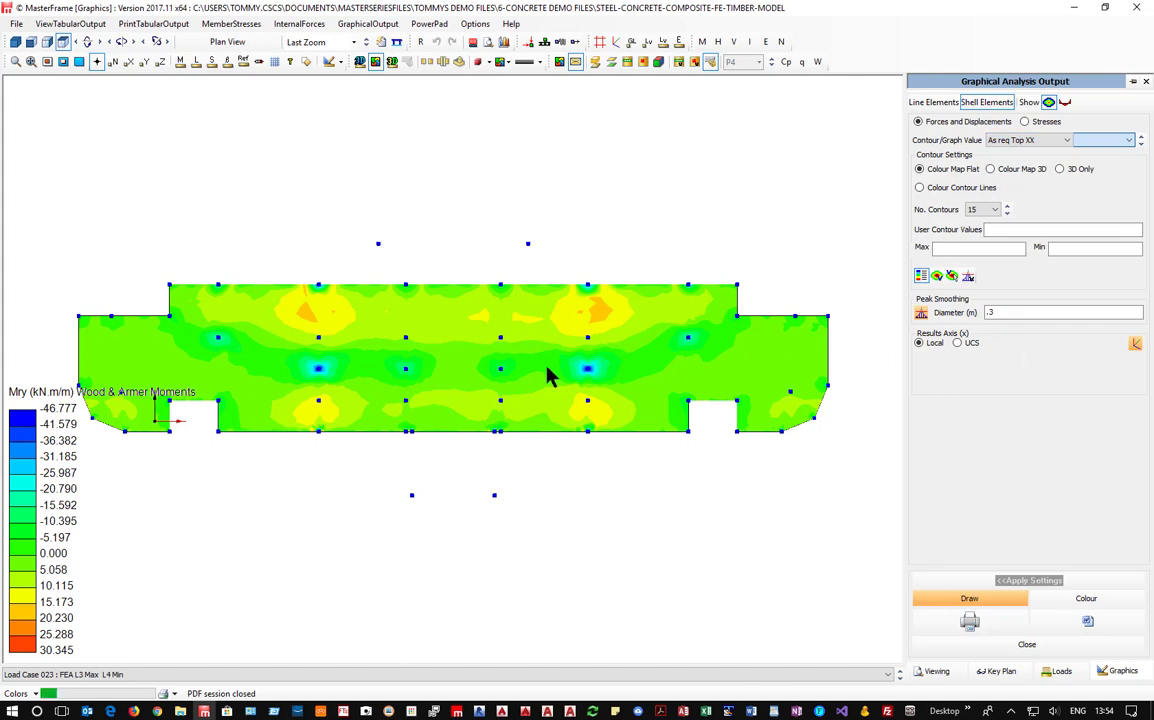
pyautogui.click(228, 675)
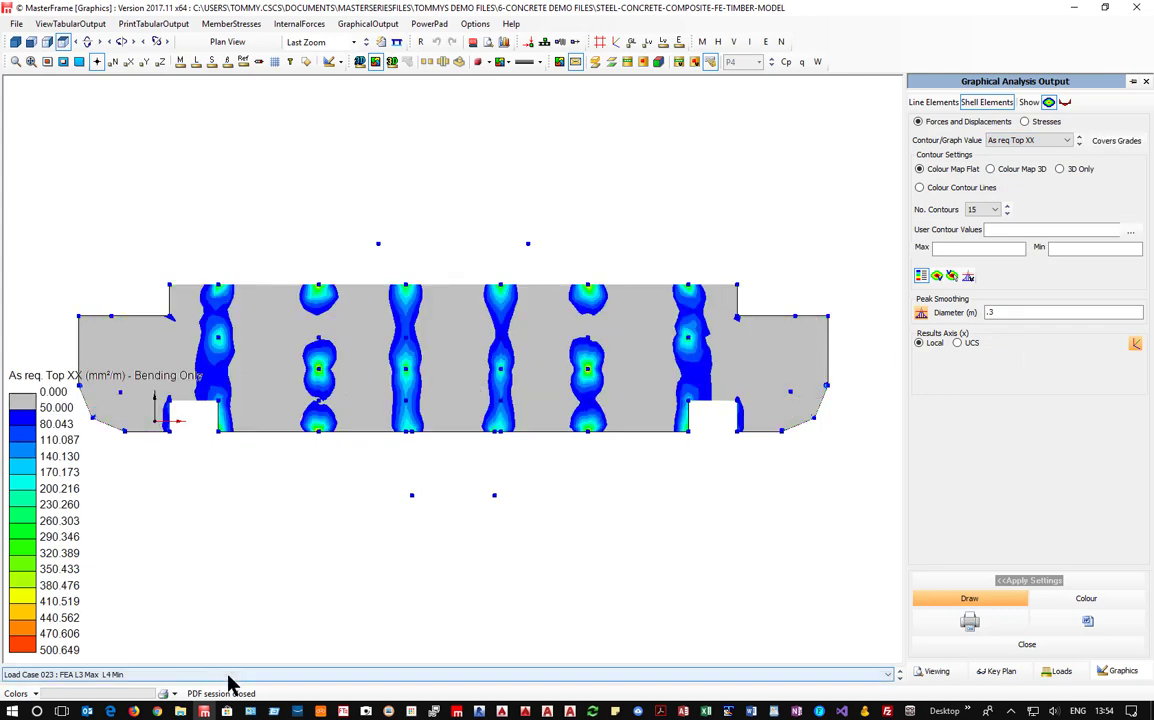
pyautogui.click(222, 645)
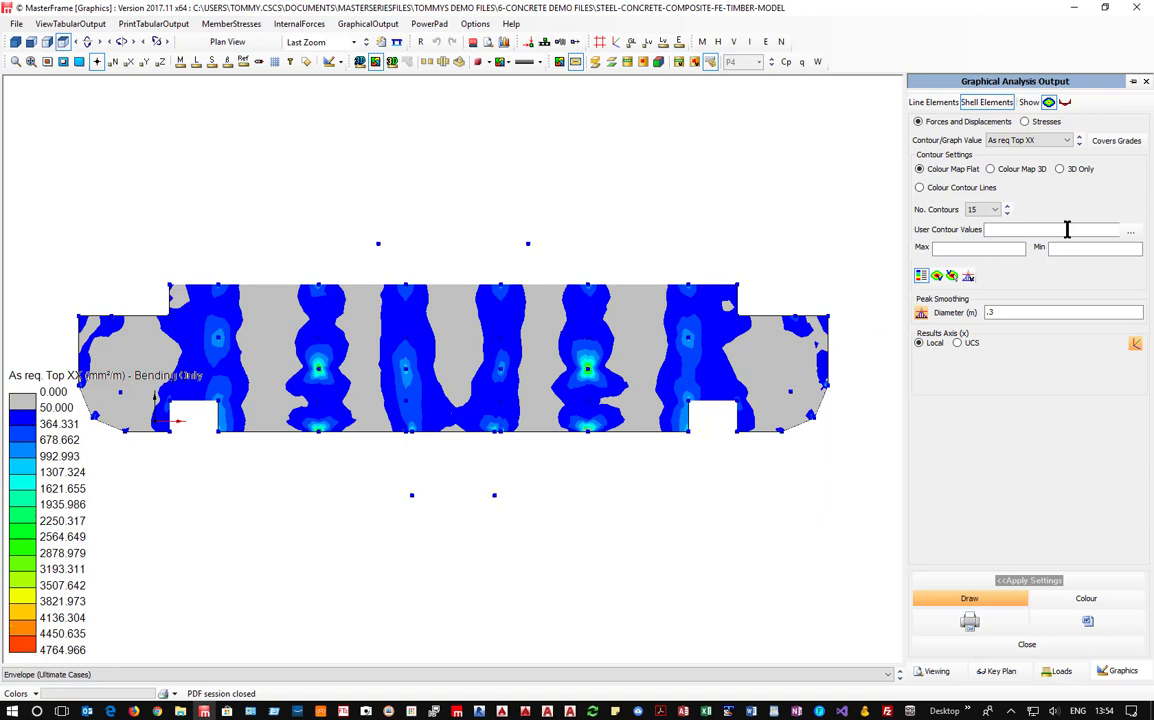
# Reduce the As req Top XX plot to 3 contours and apply user contour values of 2455, 1571 and 1006 from the 200 mm bar spacing
pyautogui.click(995, 210)
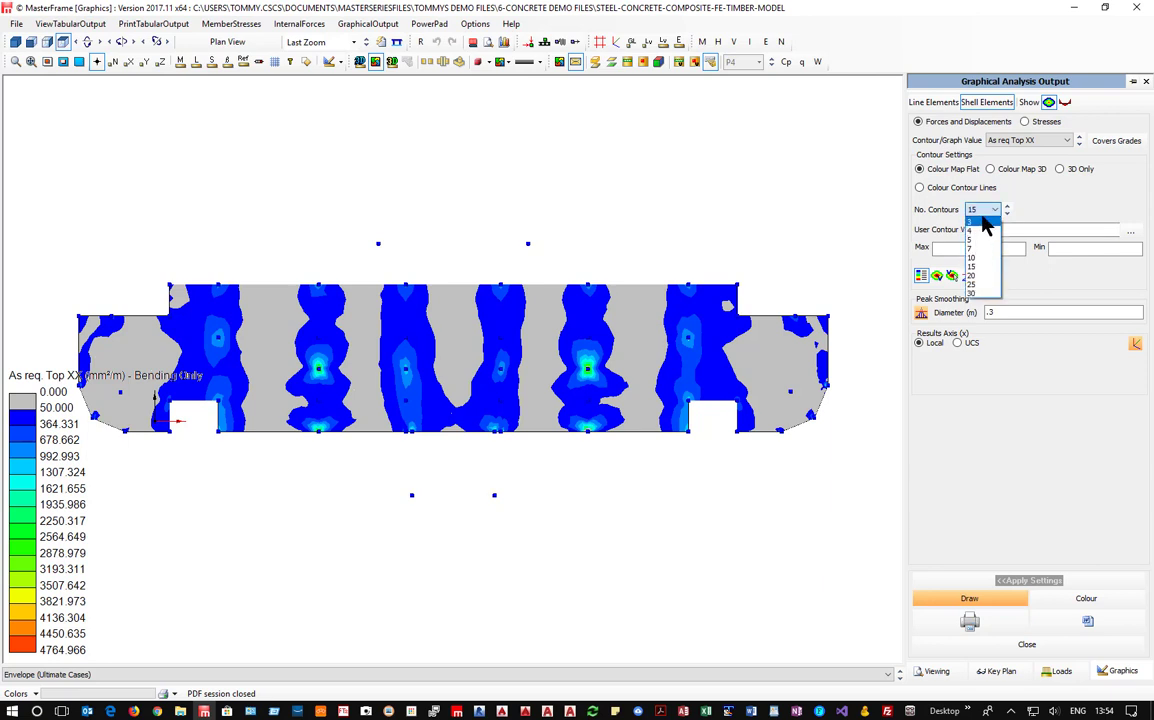
pyautogui.click(975, 221)
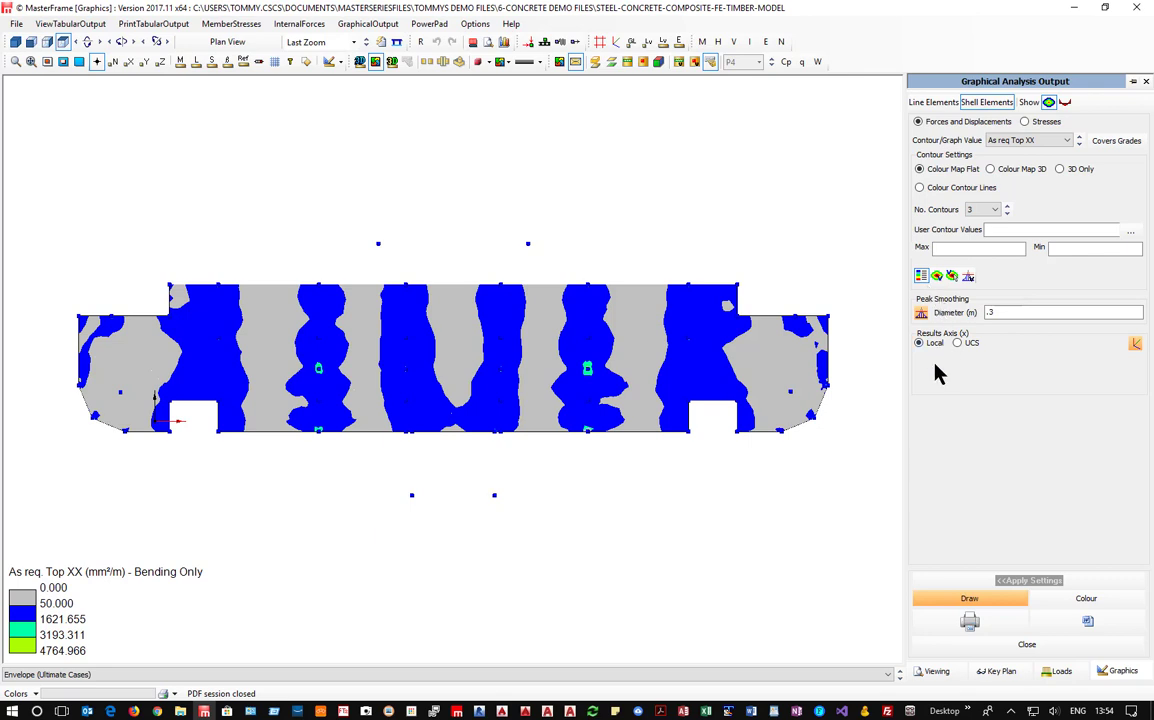
pyautogui.click(1130, 232)
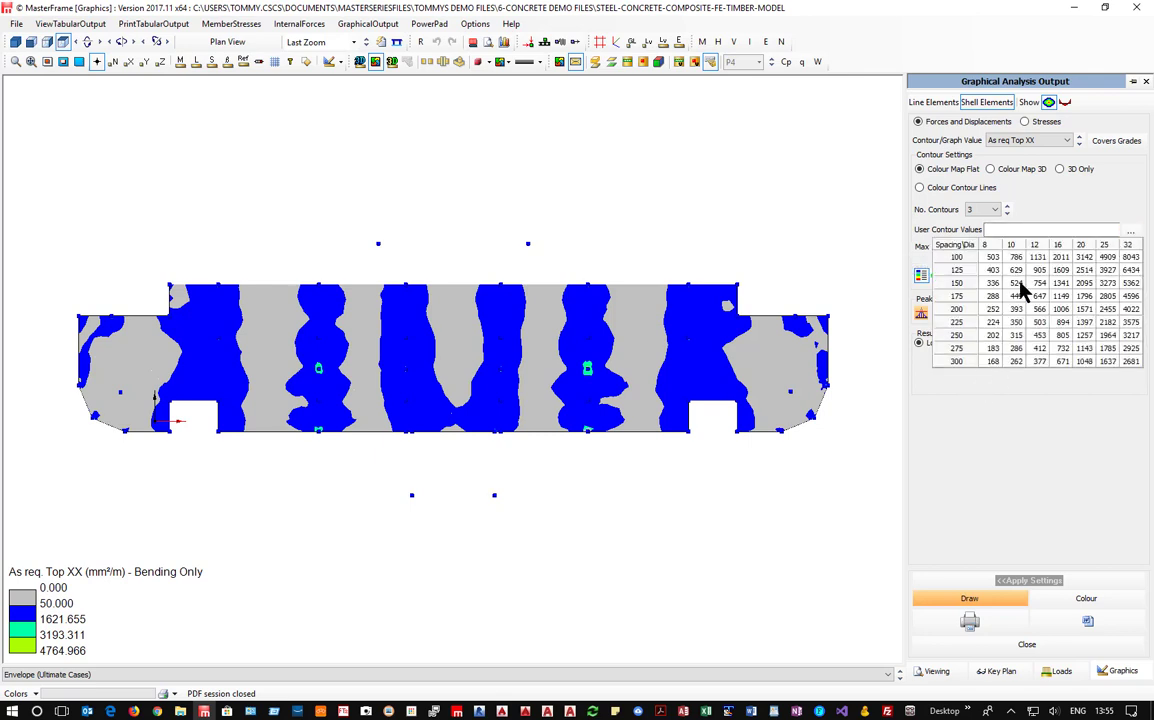
pyautogui.click(1107, 310)
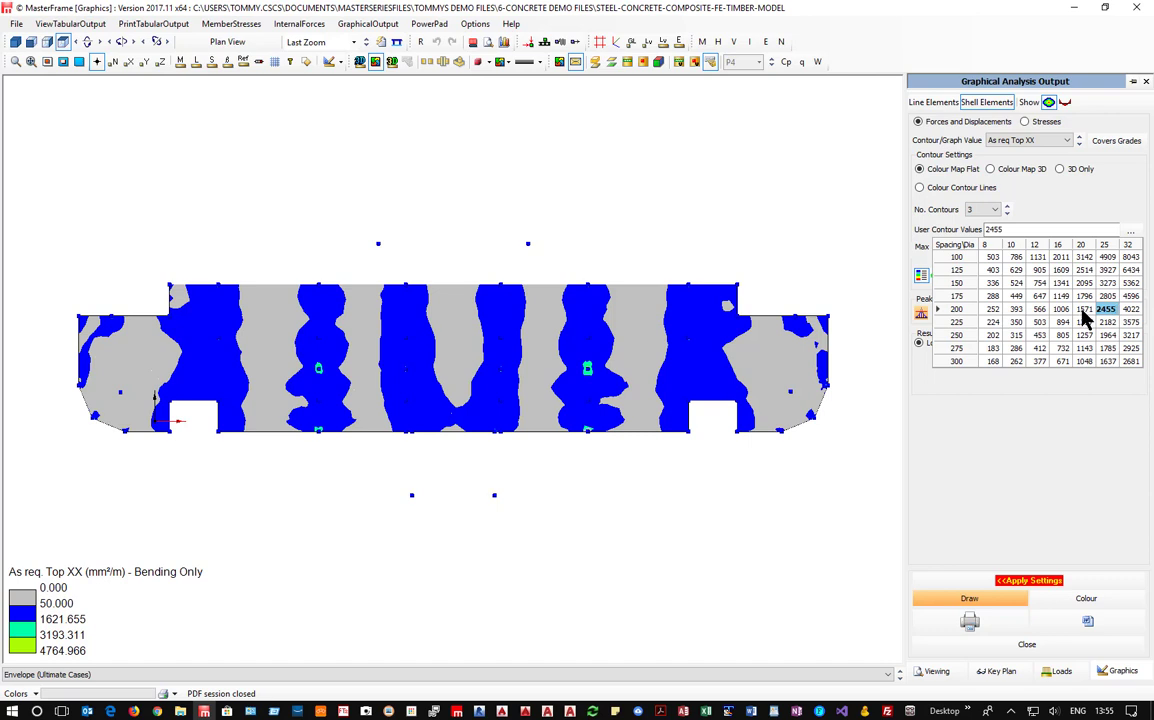
pyautogui.click(1083, 310)
pyautogui.click(1060, 310)
pyautogui.click(1042, 580)
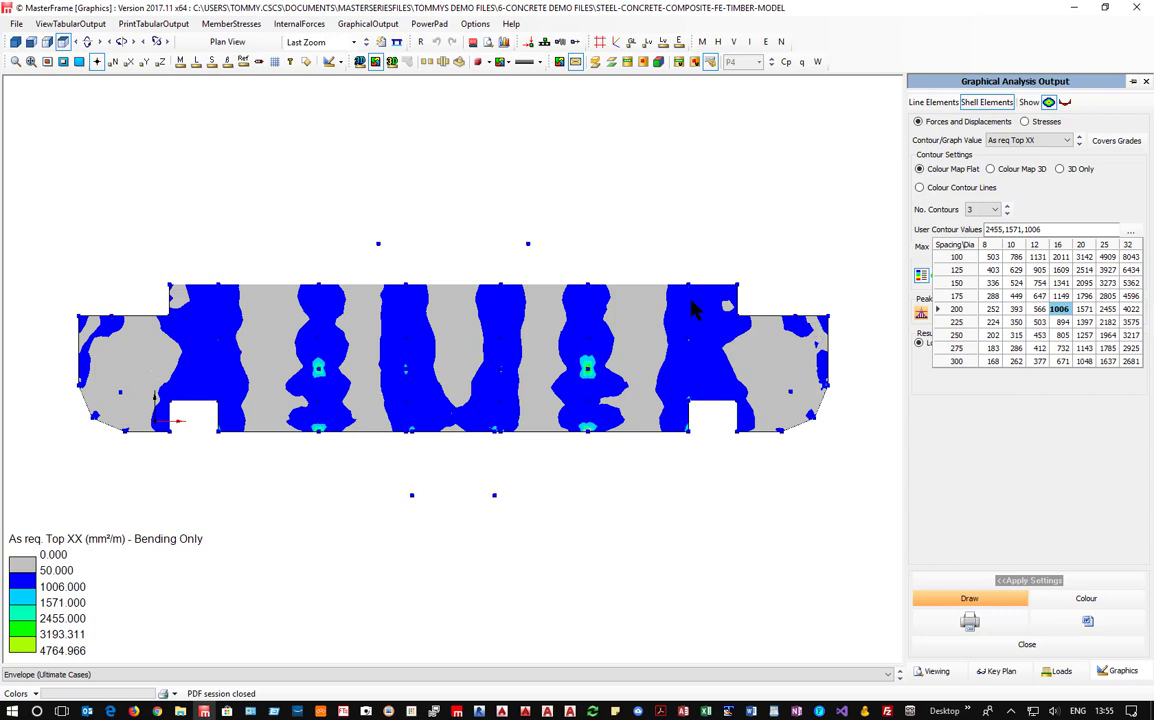
# Switch to the required bottom reinforcement contours in YY and cap the maximum contour value at 4500
pyautogui.click(1079, 144)
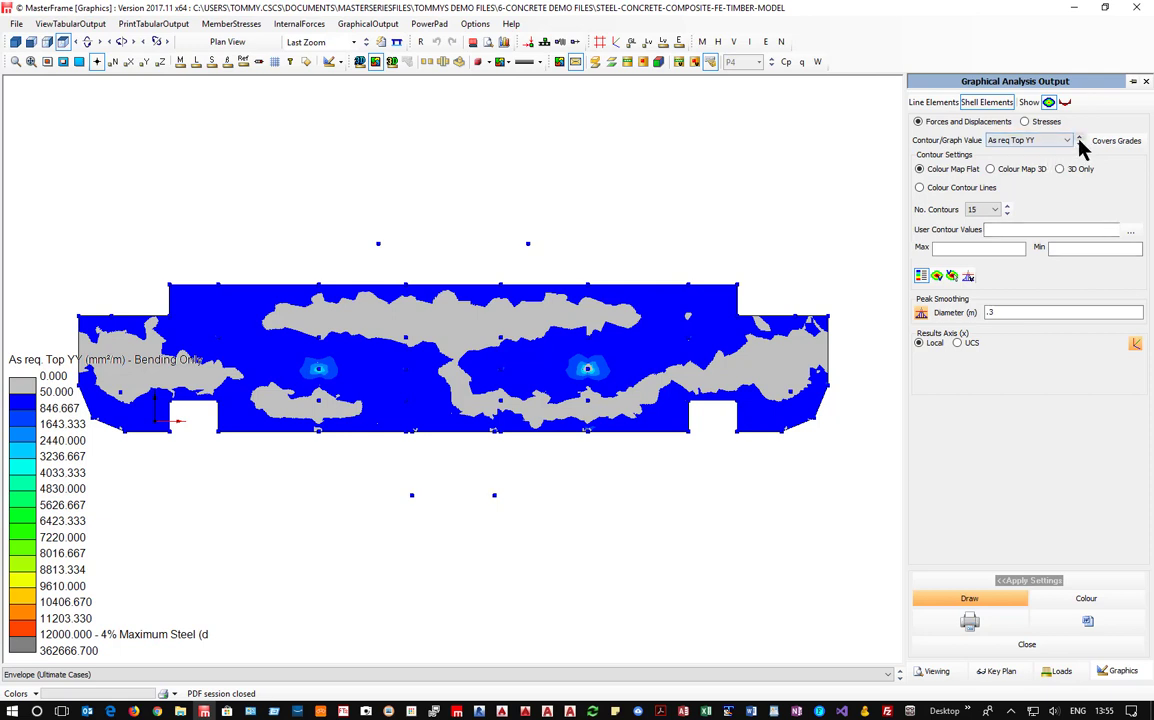
pyautogui.click(1079, 145)
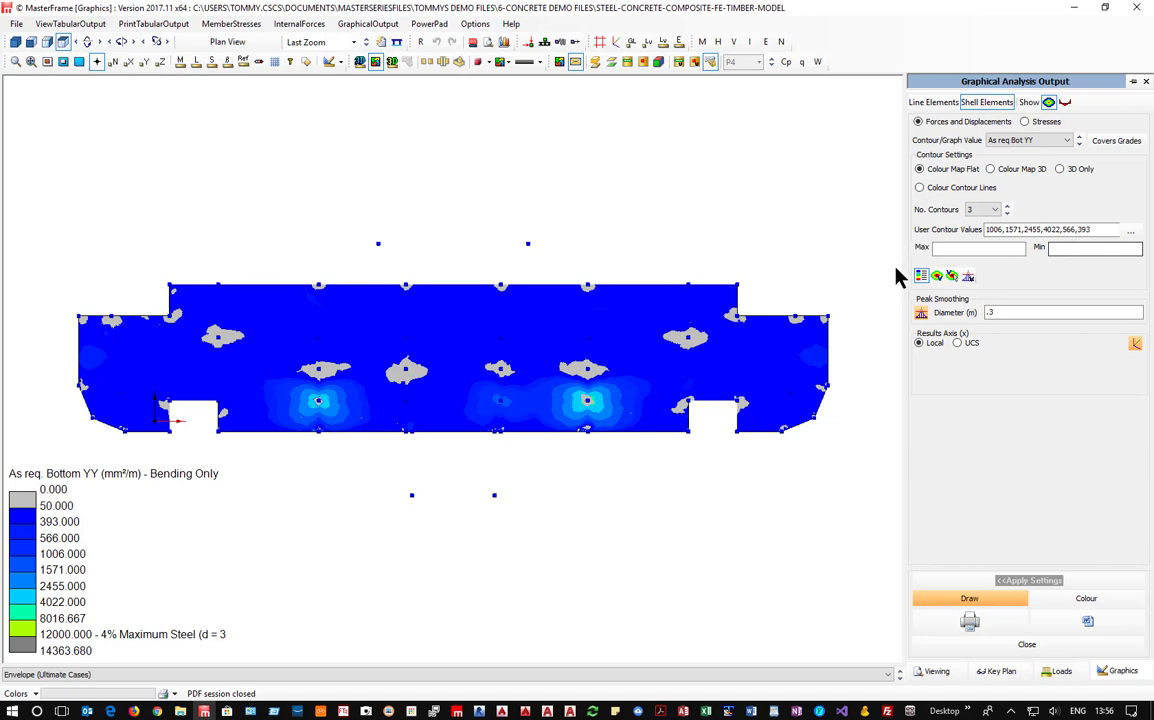
pyautogui.click(980, 249)
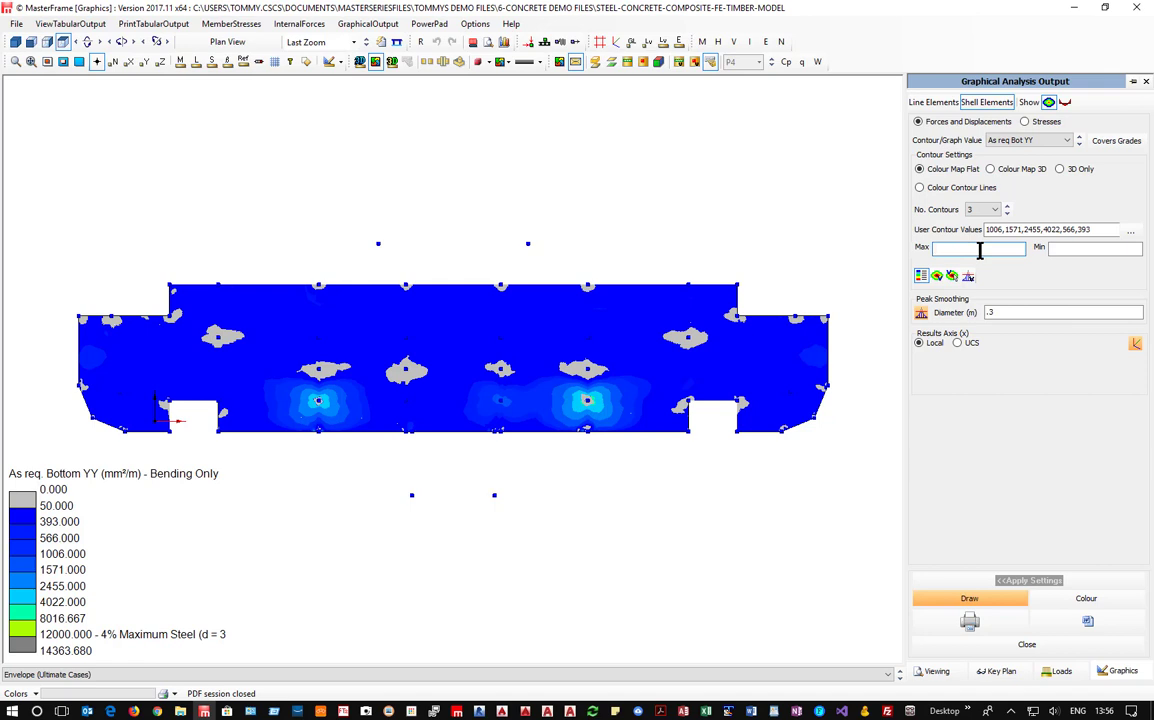
pyautogui.write('4500')
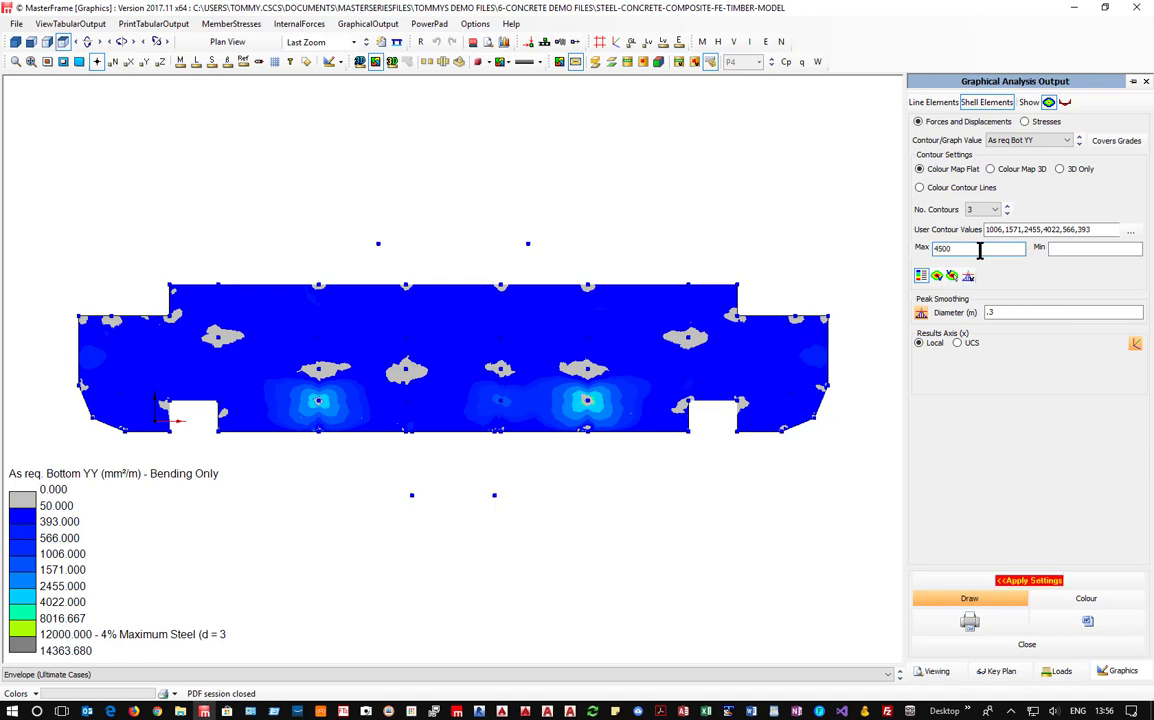
pyautogui.click(1007, 580)
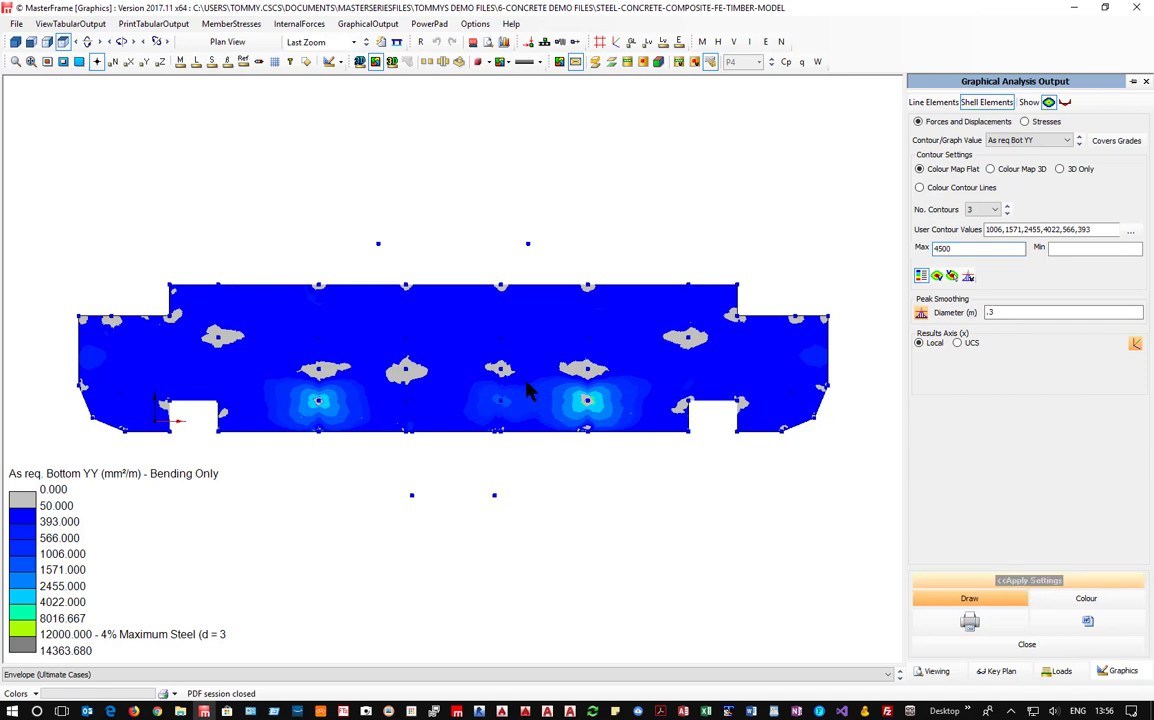
pyautogui.click(922, 598)
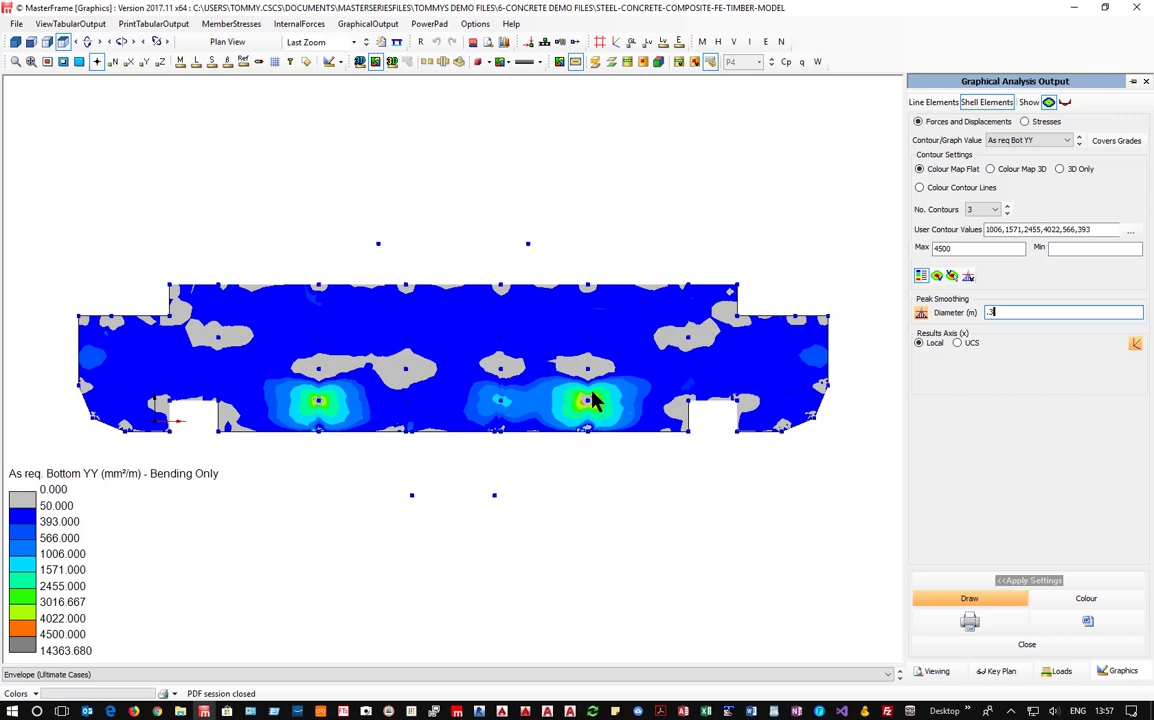
# Show the Mry Wood & Armer section diagram for Line Section Diagram 1 in 3D and apply a 1.000 m average strip
pyautogui.click(1065, 103)
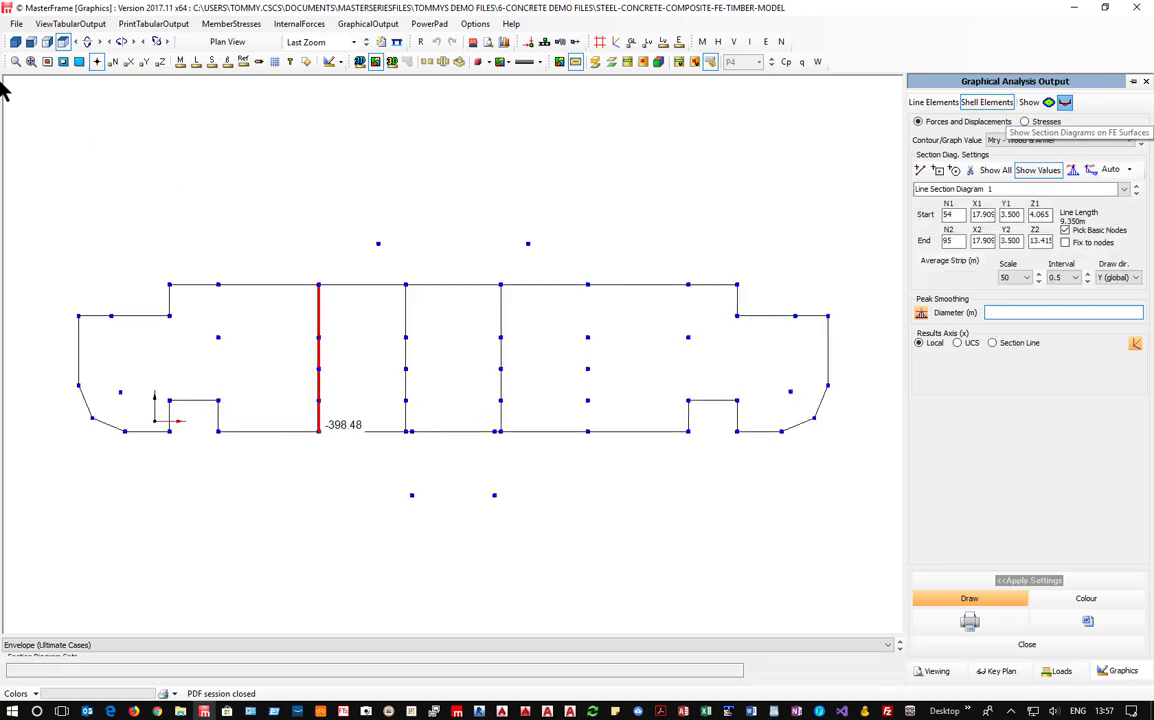
pyautogui.click(15, 43)
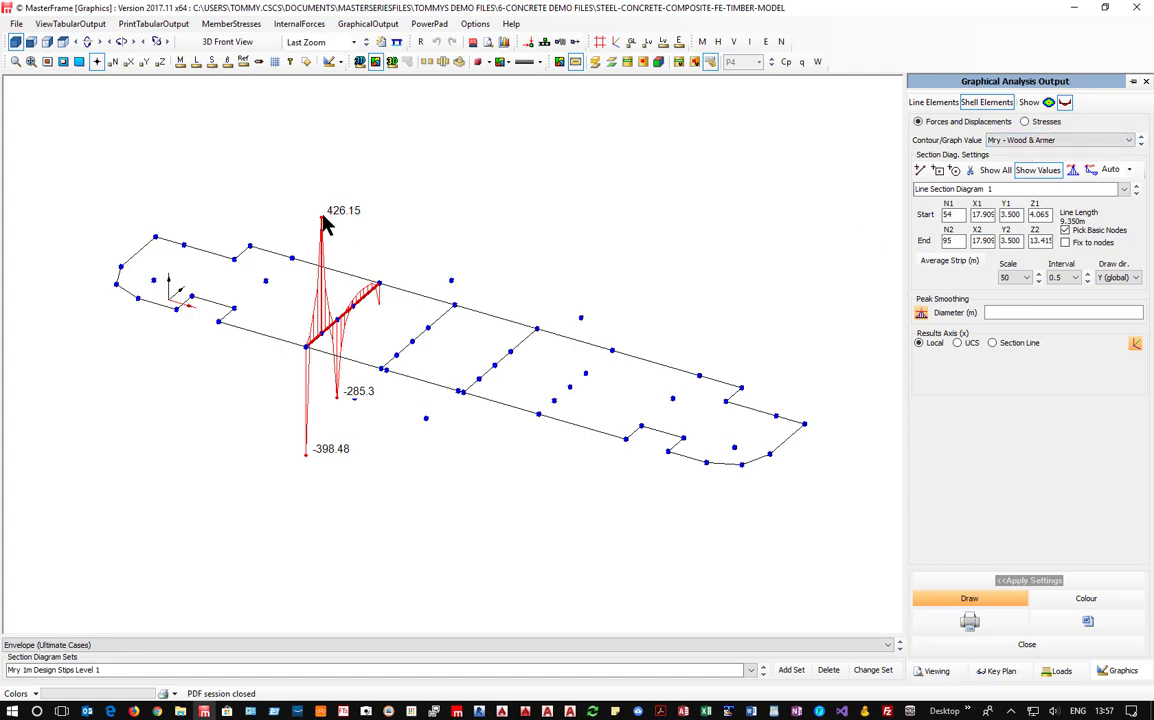
pyautogui.click(940, 266)
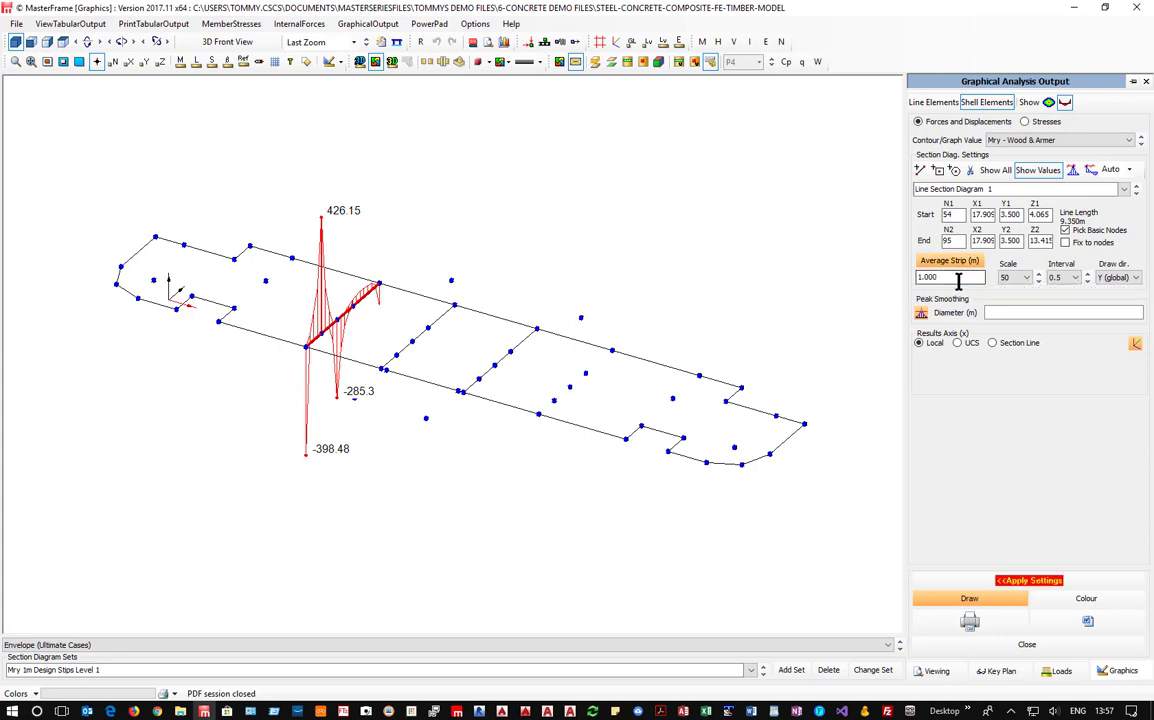
pyautogui.click(1037, 583)
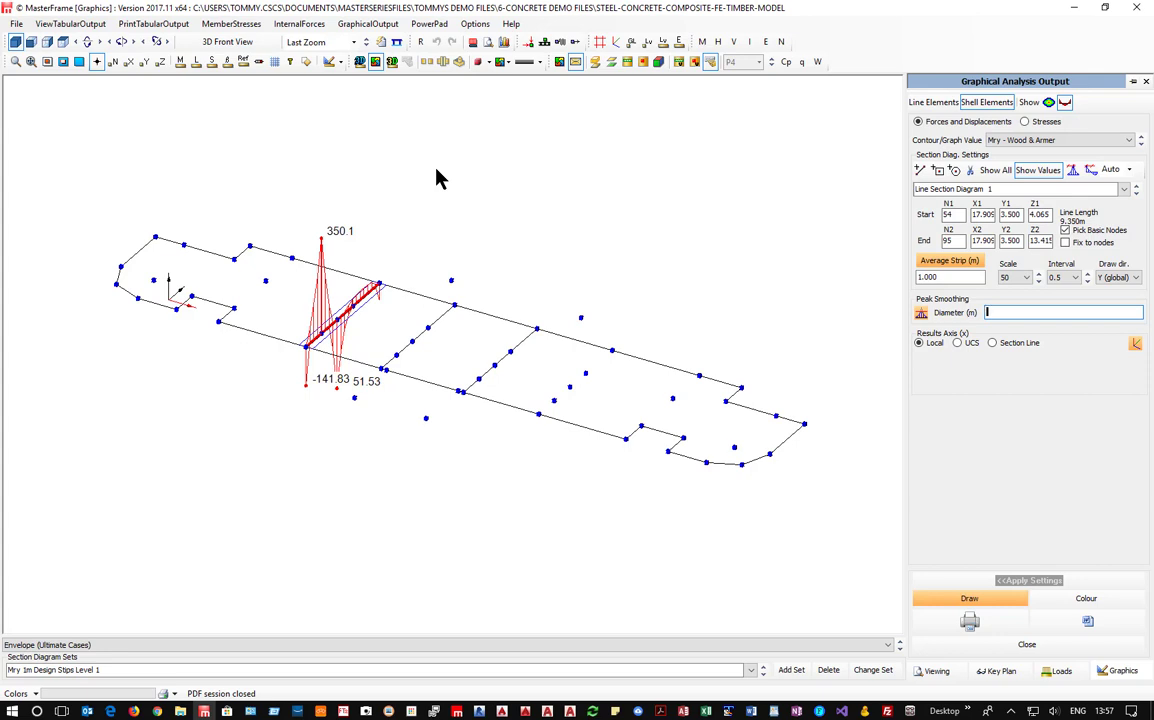
# Set the average strip width of Line Section Diagram 1 to 2 m and redraw the moments
pyautogui.scroll(3, 437, 177)
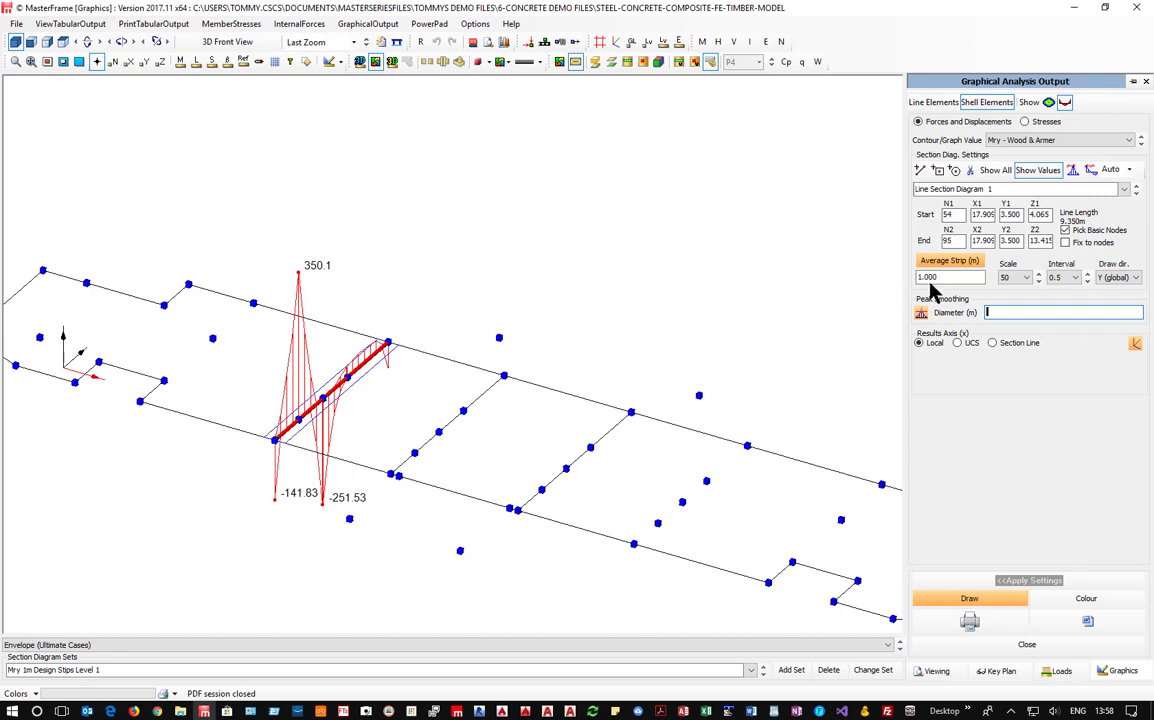
pyautogui.moveTo(948, 279); pyautogui.dragTo(888, 276)
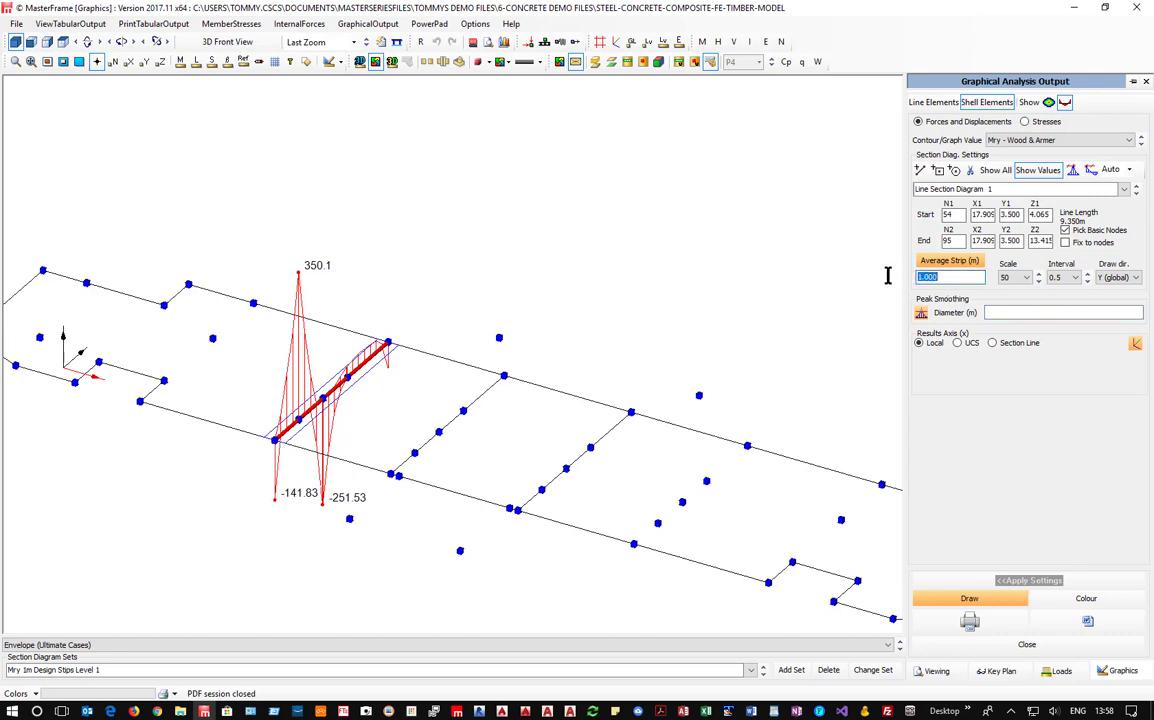
pyautogui.write('2')
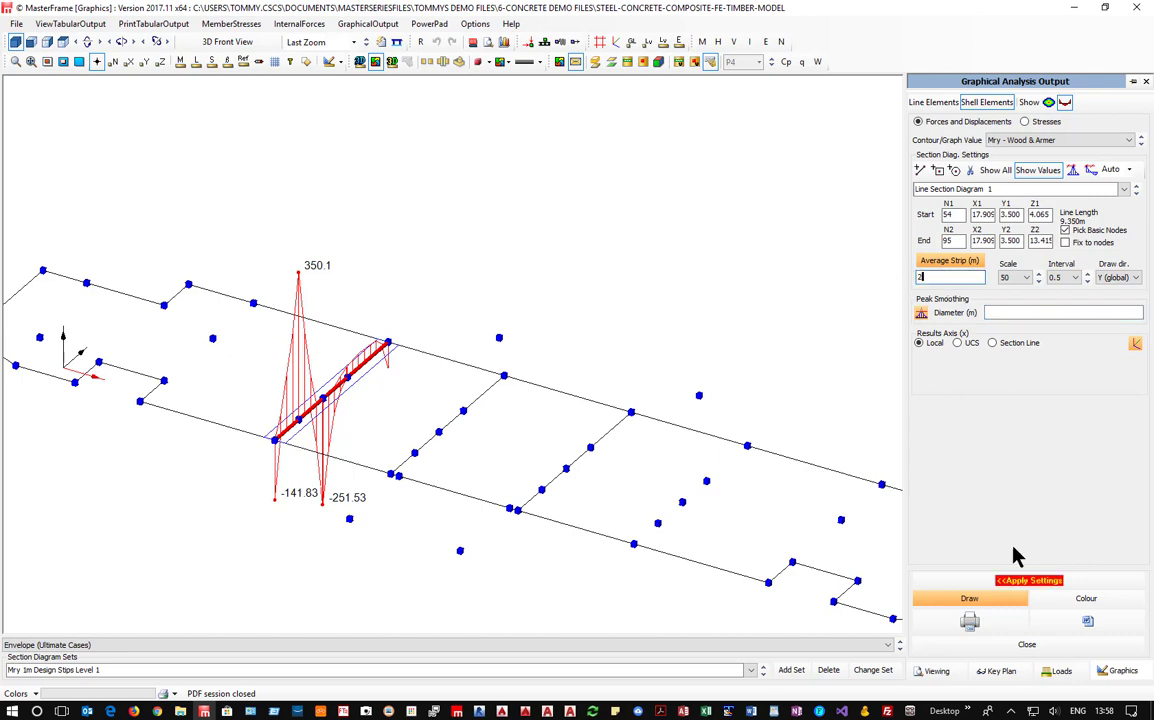
pyautogui.click(1030, 581)
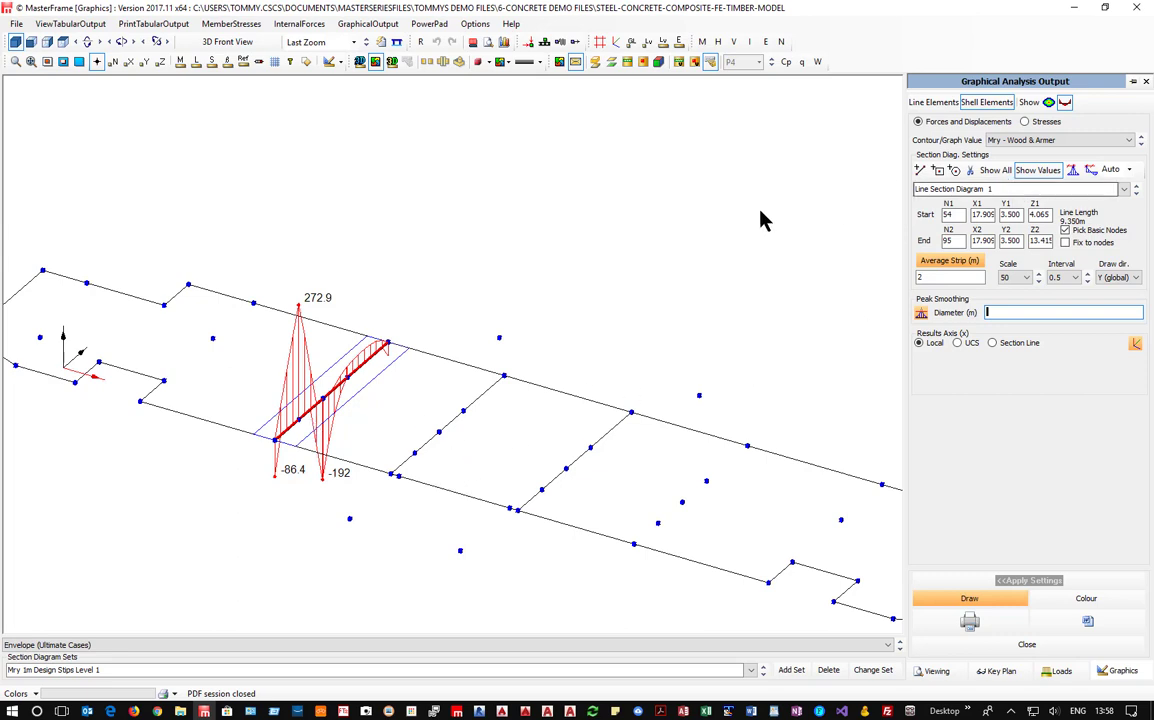
# Turn on a 2 m average strip for Line Section Diagram 2, keeping Mry - Wood & Armer as the plotted value
pyautogui.click(1137, 192)
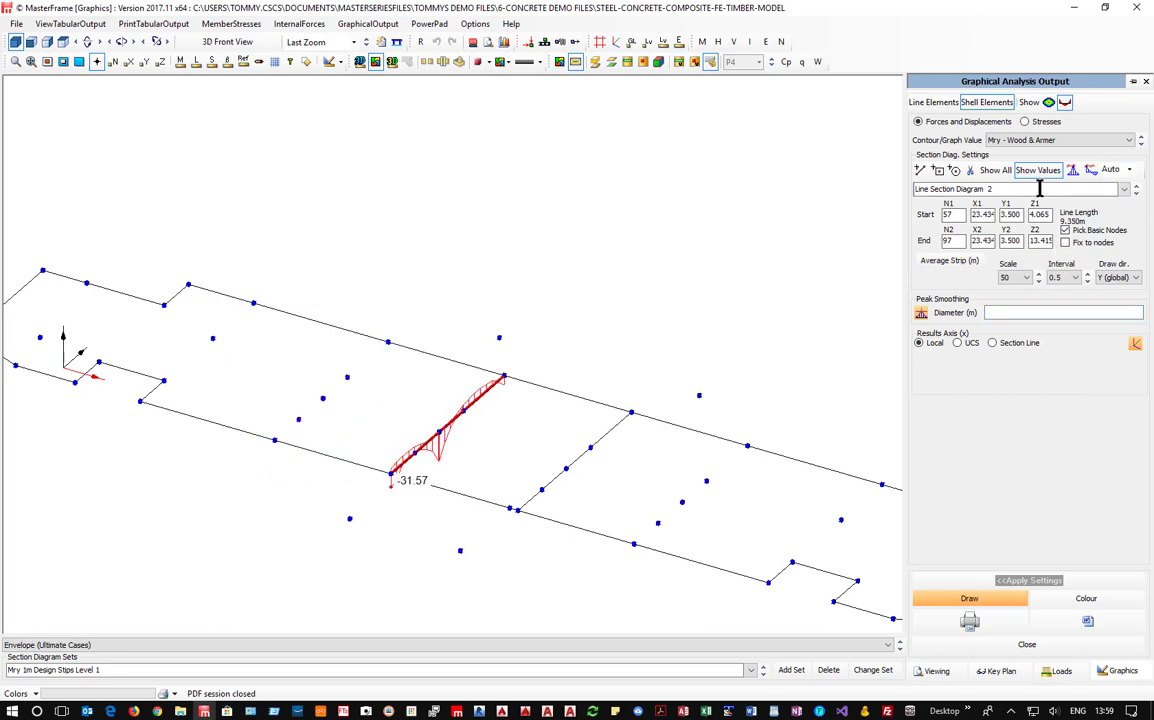
pyautogui.click(950, 262)
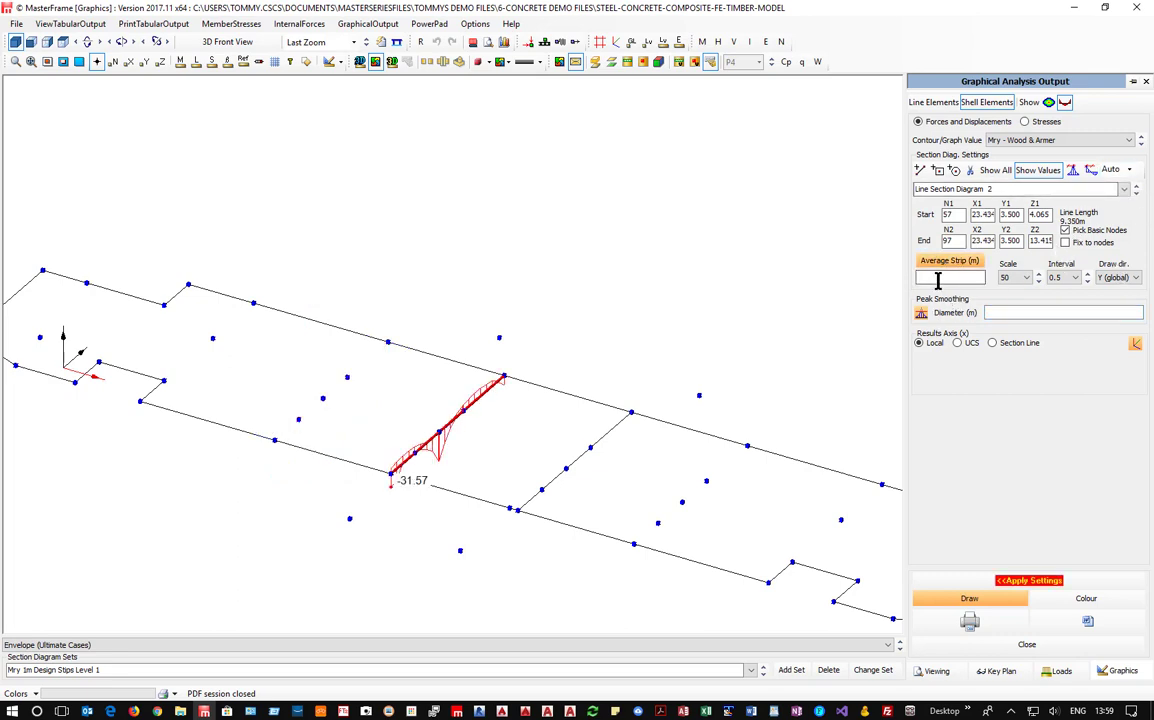
pyautogui.click(940, 278)
pyautogui.write('2')
pyautogui.click(1142, 143)
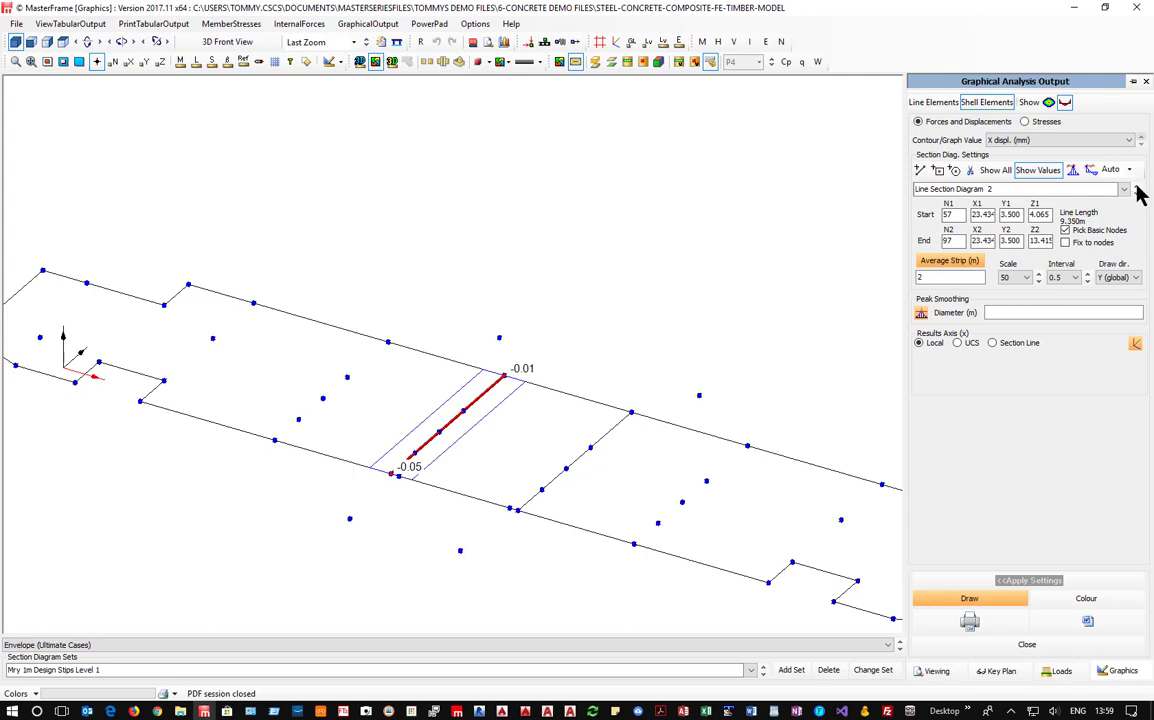
pyautogui.click(1138, 143)
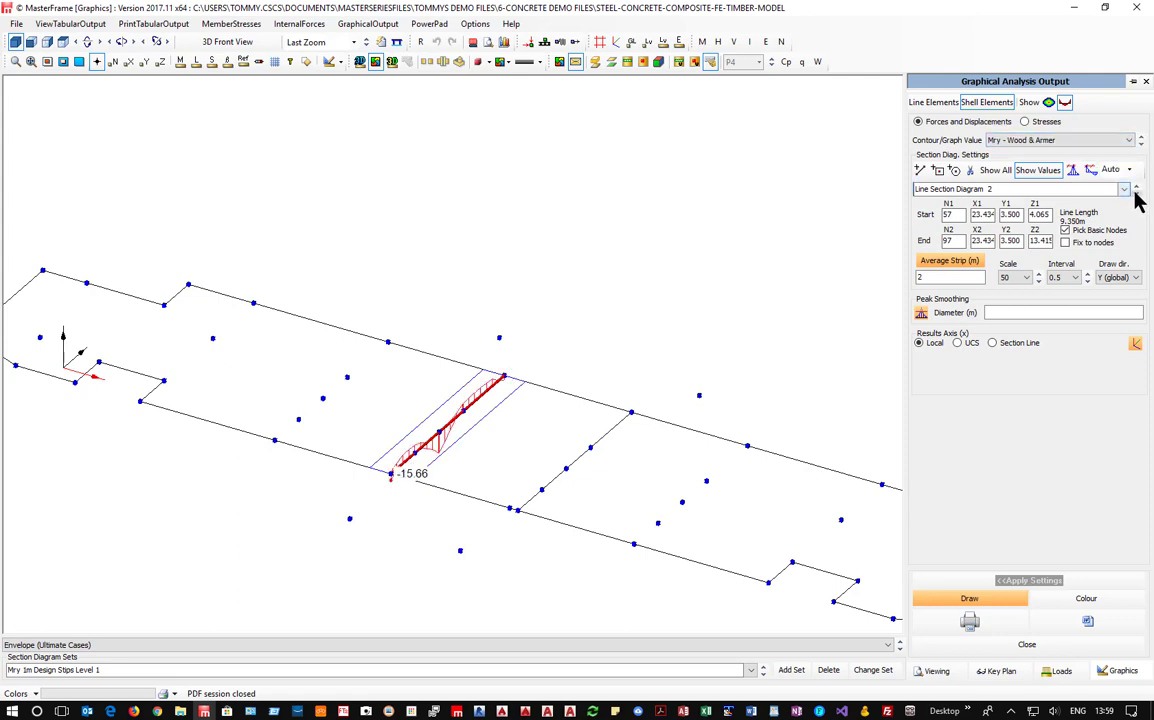
# Turn on averaging for Line Section Diagram 3 with a strip width of 2 m
pyautogui.click(1137, 194)
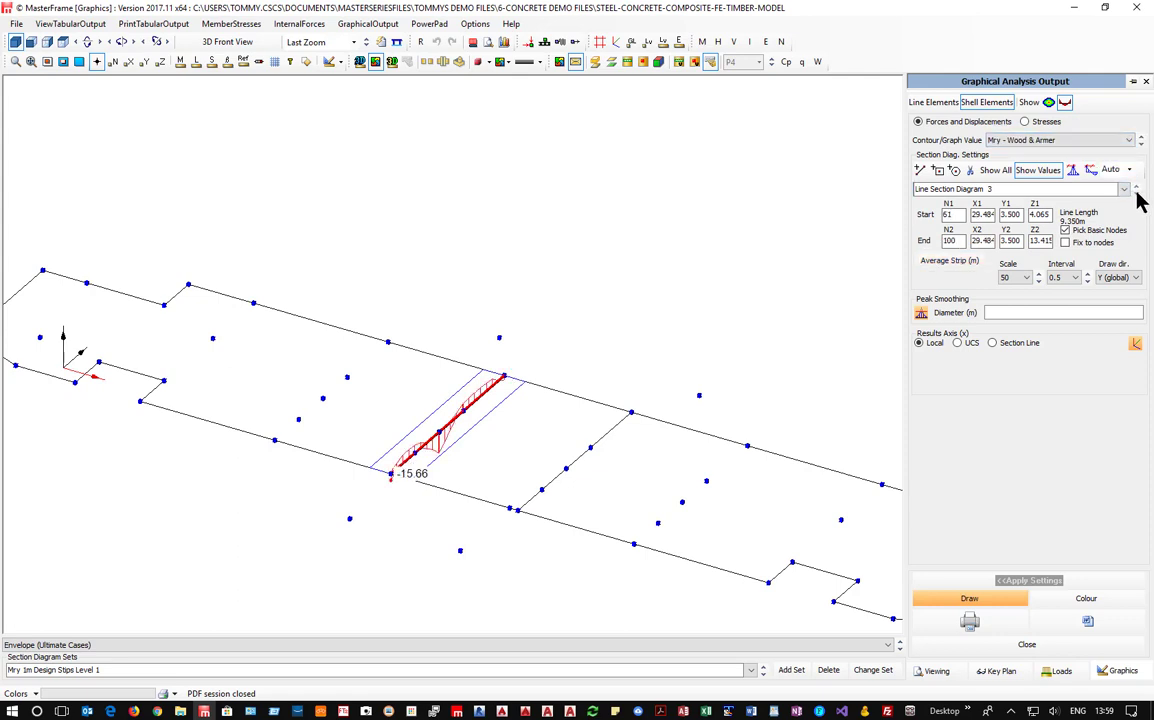
pyautogui.click(945, 258)
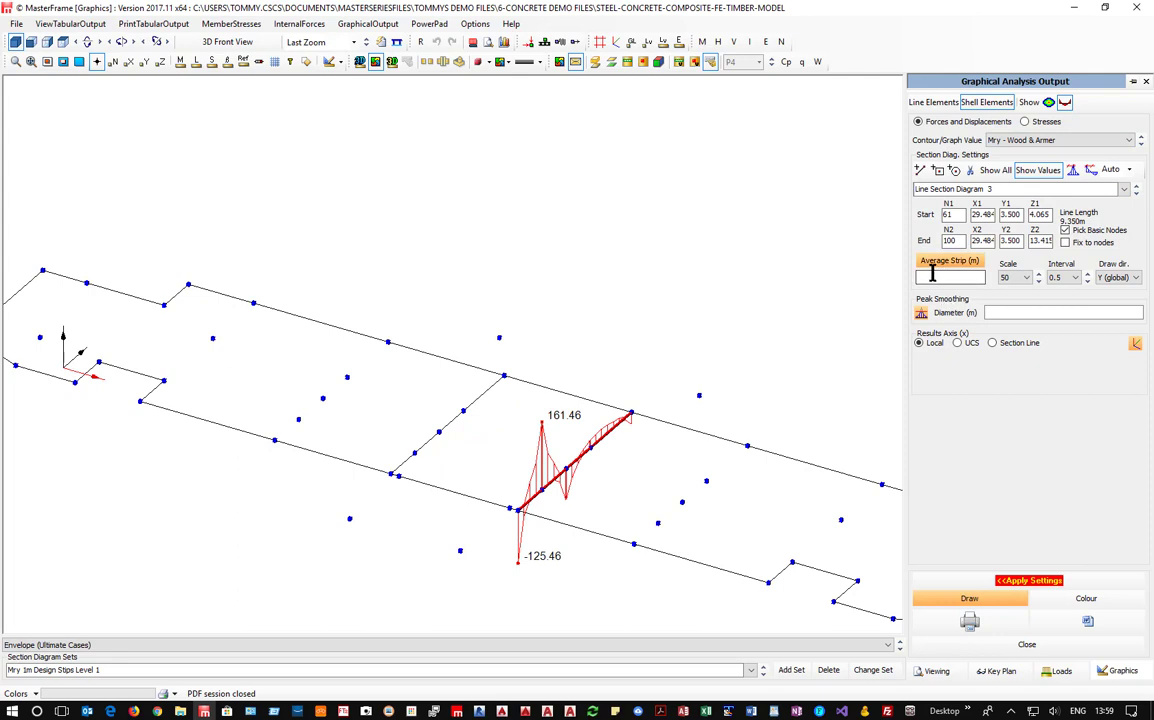
pyautogui.click(935, 276)
pyautogui.write('2')
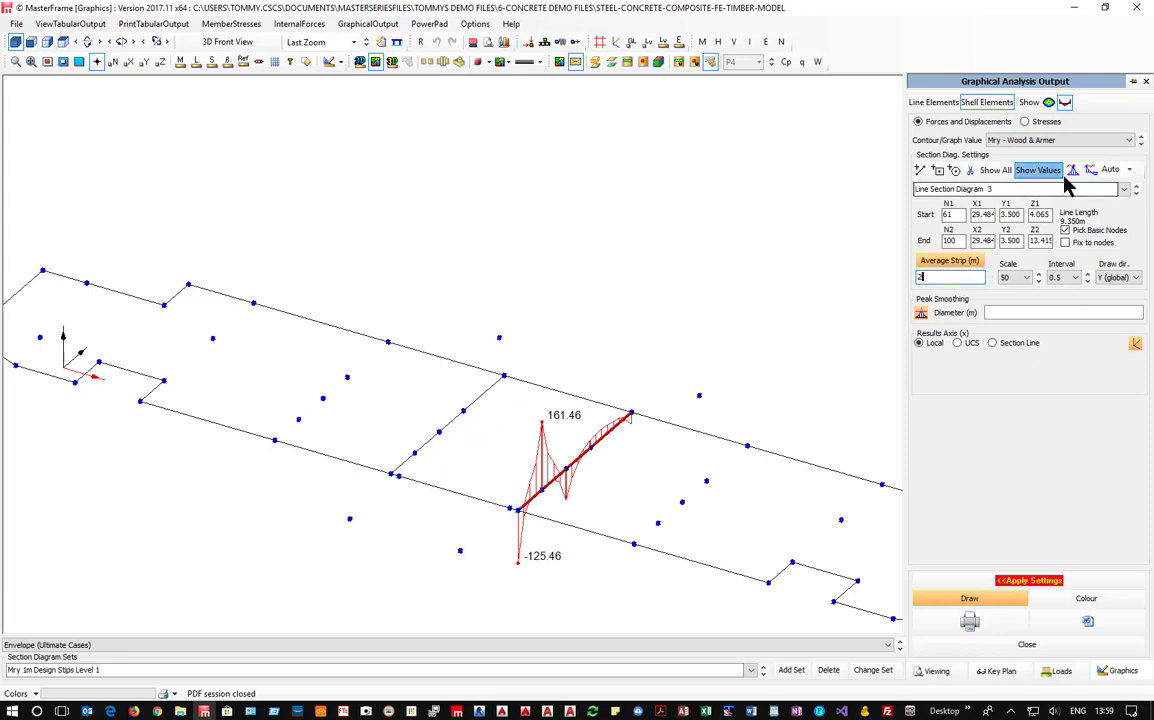
pyautogui.click(1123, 190)
pyautogui.click(1121, 190)
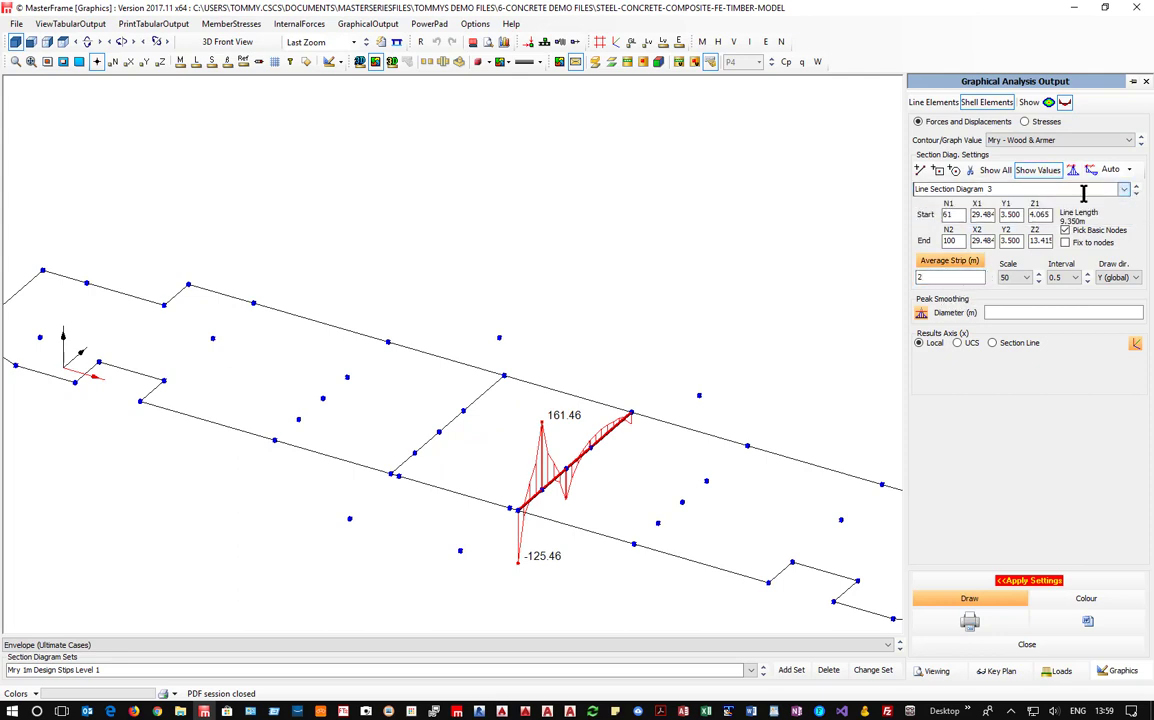
# Add a fourth line section across the slab from node 62 to node 104 and apply a 2 m average strip
pyautogui.click(922, 172)
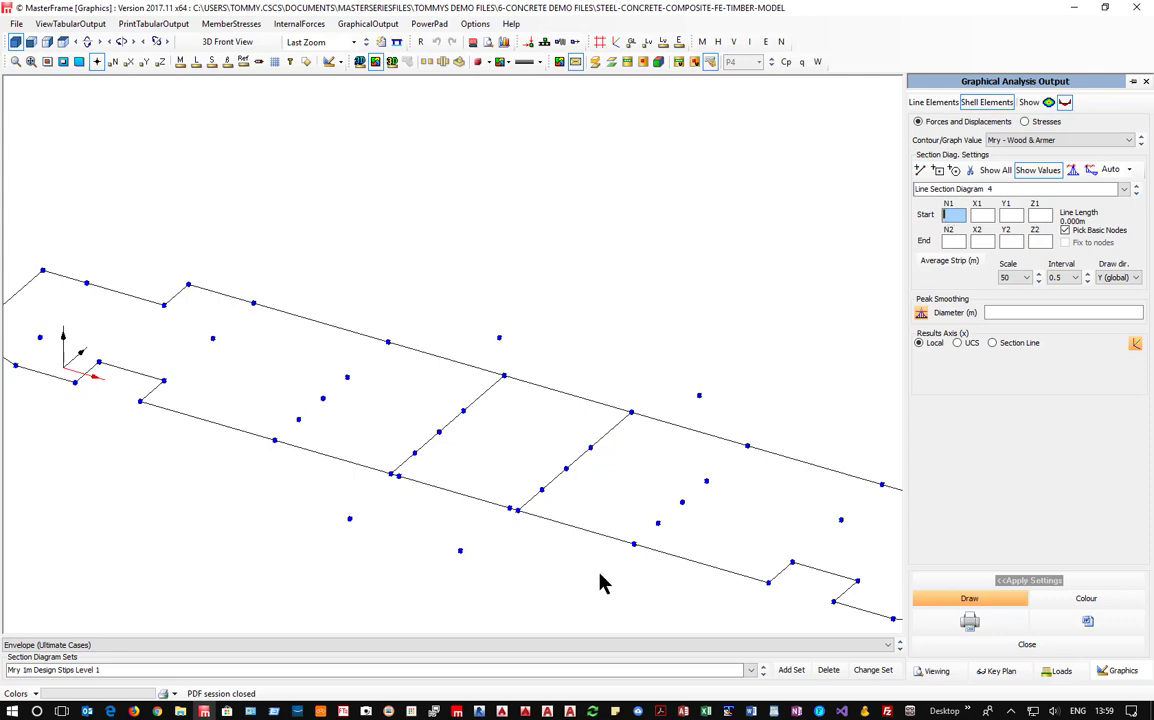
pyautogui.click(634, 545)
pyautogui.click(747, 446)
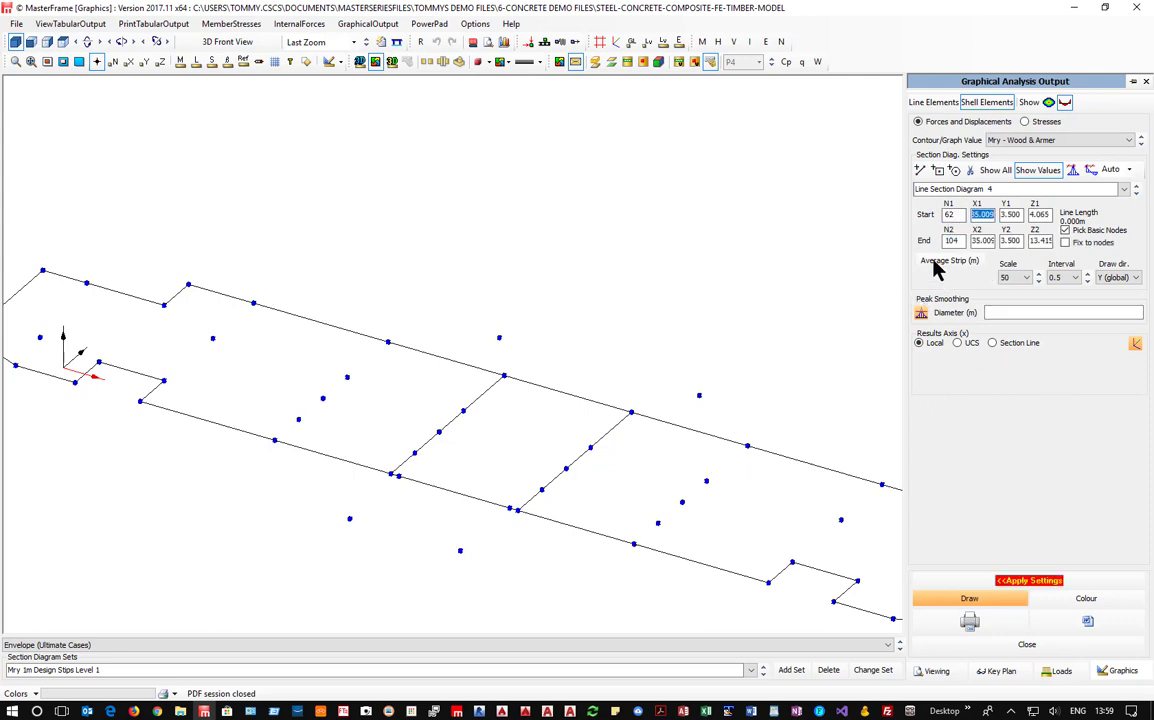
pyautogui.click(938, 263)
pyautogui.click(933, 279)
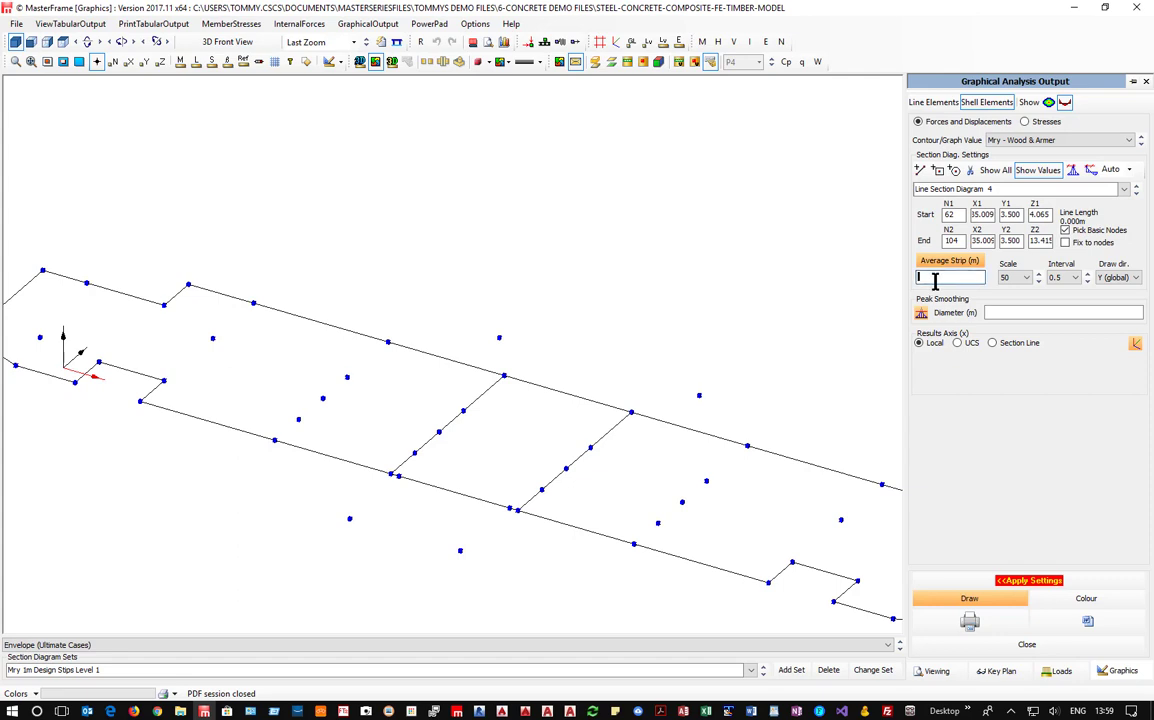
pyautogui.write('2')
pyautogui.click(1010, 581)
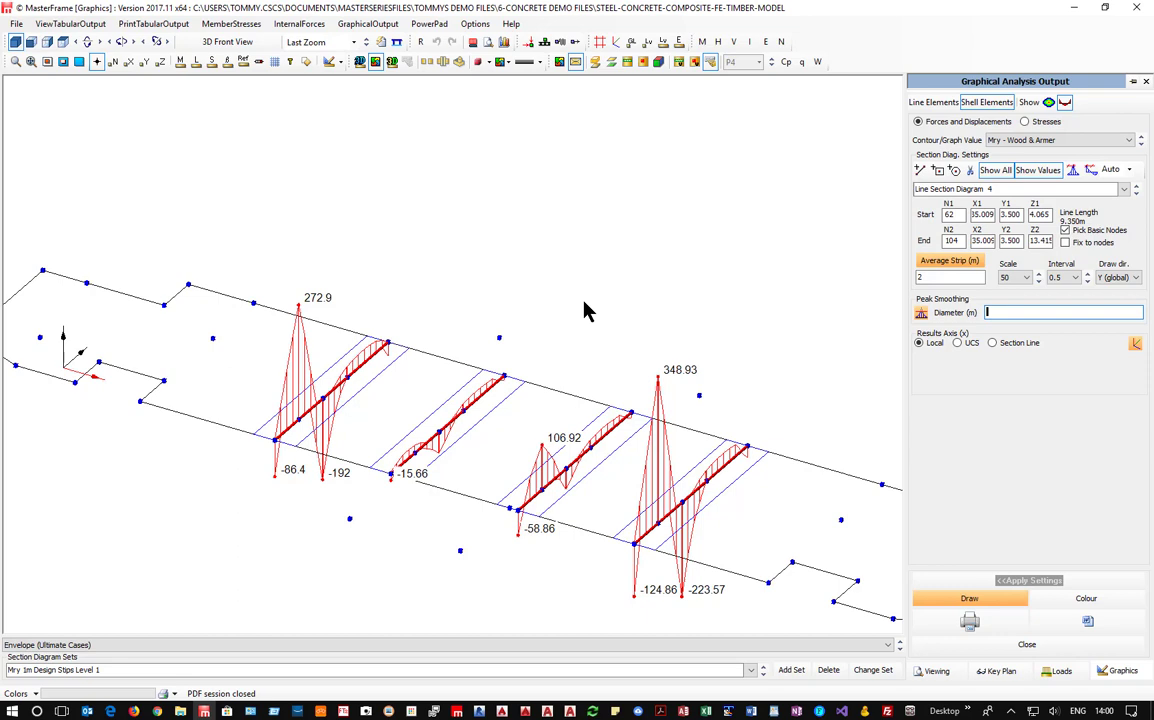
# Load the section diagram set Mrx 1m DesignStip Level 1 and review its moment strips in plan and 3D front view
pyautogui.scroll(-1, 515, 415)
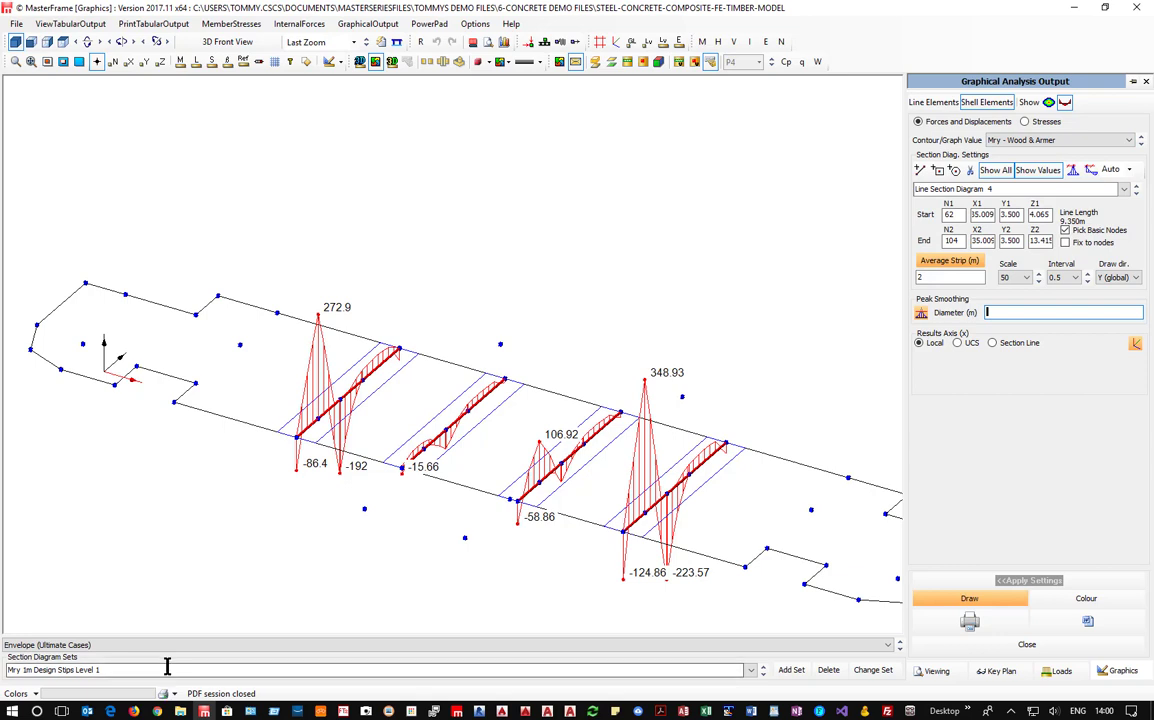
pyautogui.click(750, 670)
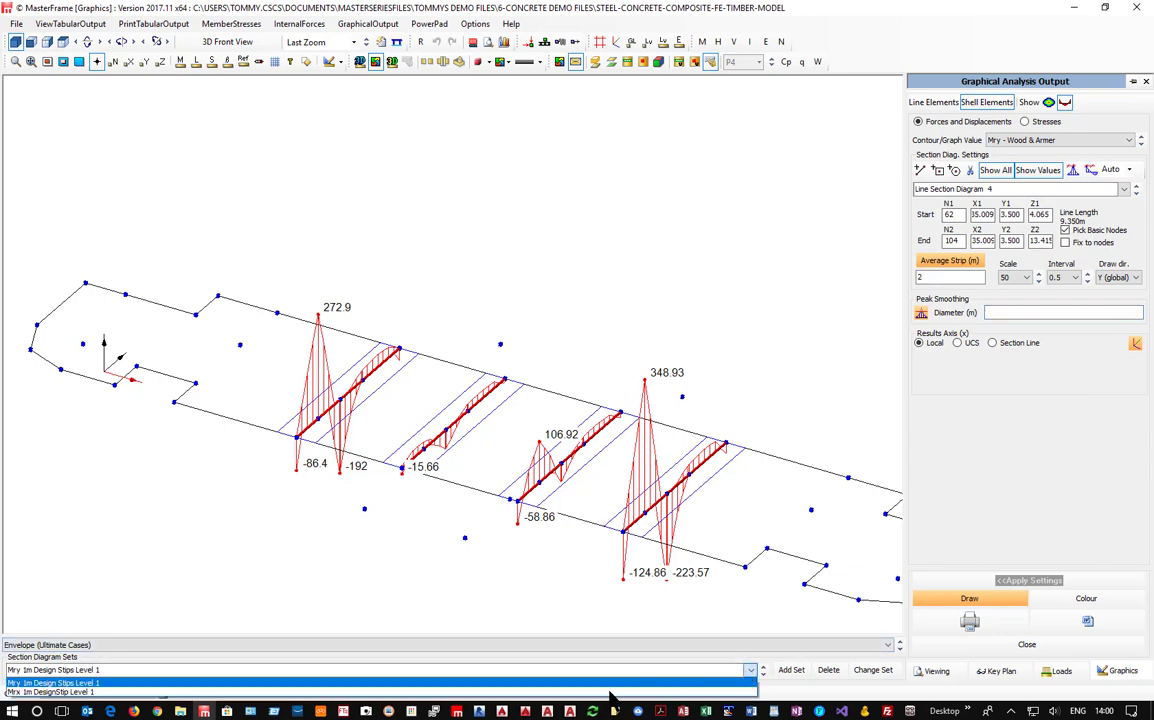
pyautogui.click(560, 692)
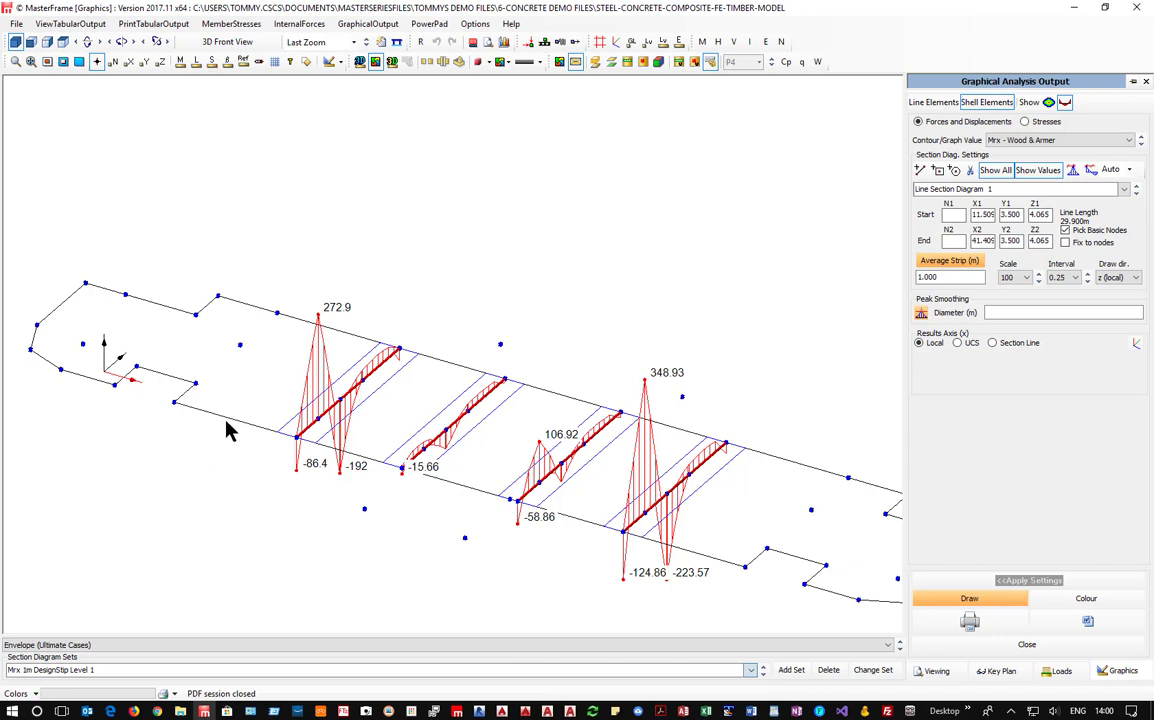
pyautogui.click(64, 44)
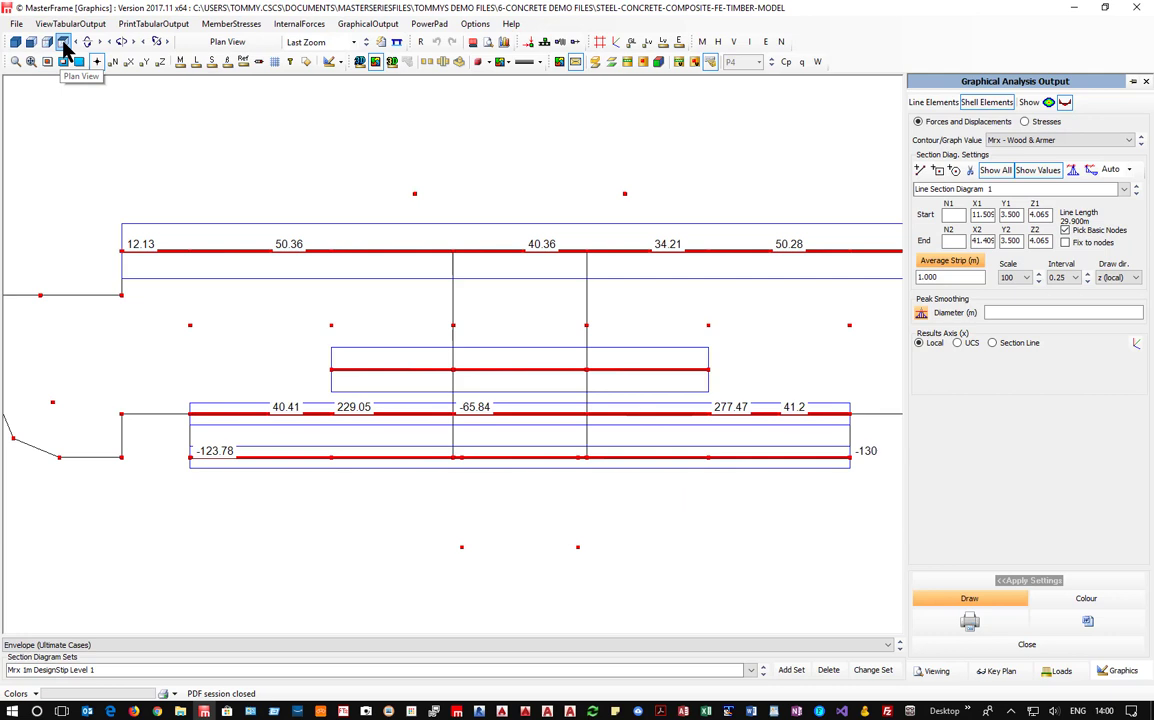
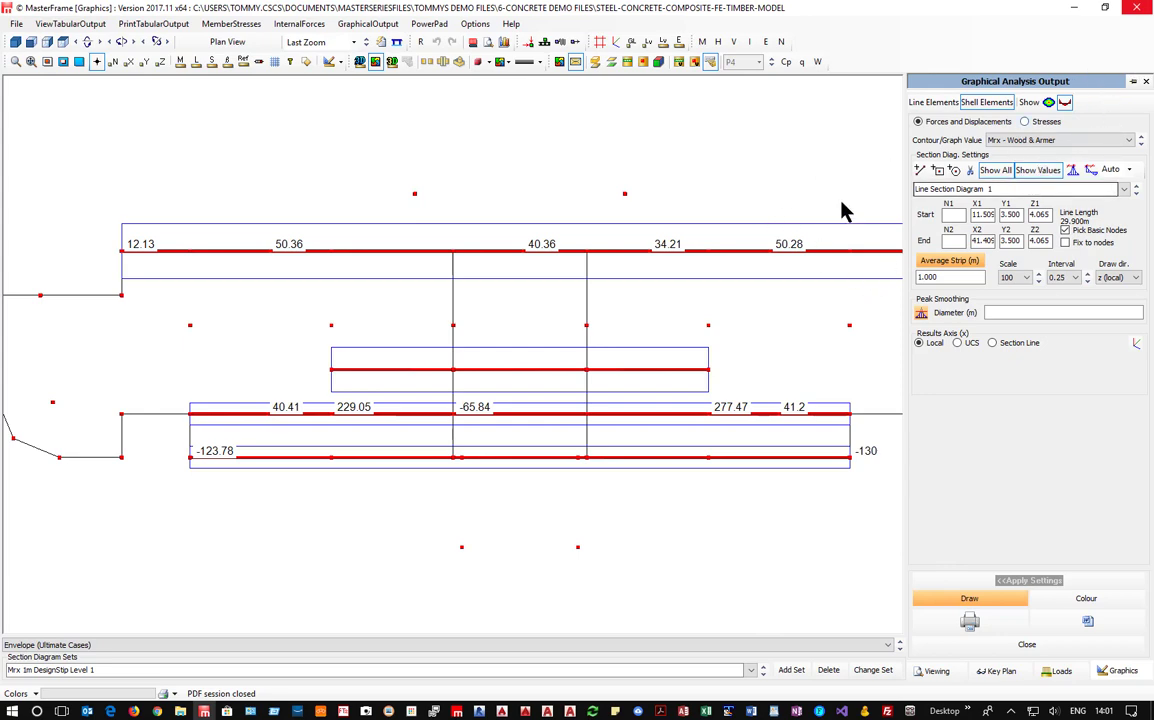
pyautogui.click(16, 41)
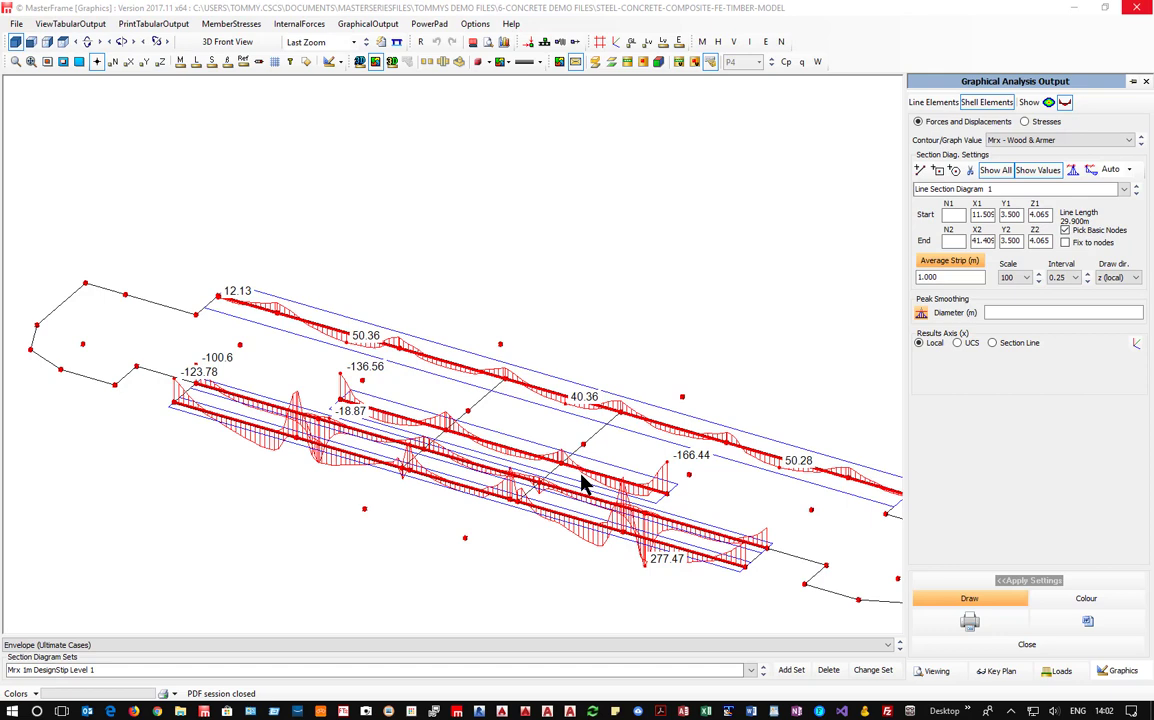
# Open the FE surface material properties and set FE Surface 001's all-service-cases material factor to 0.167, cracked section with long term creep
pyautogui.click(1143, 11)
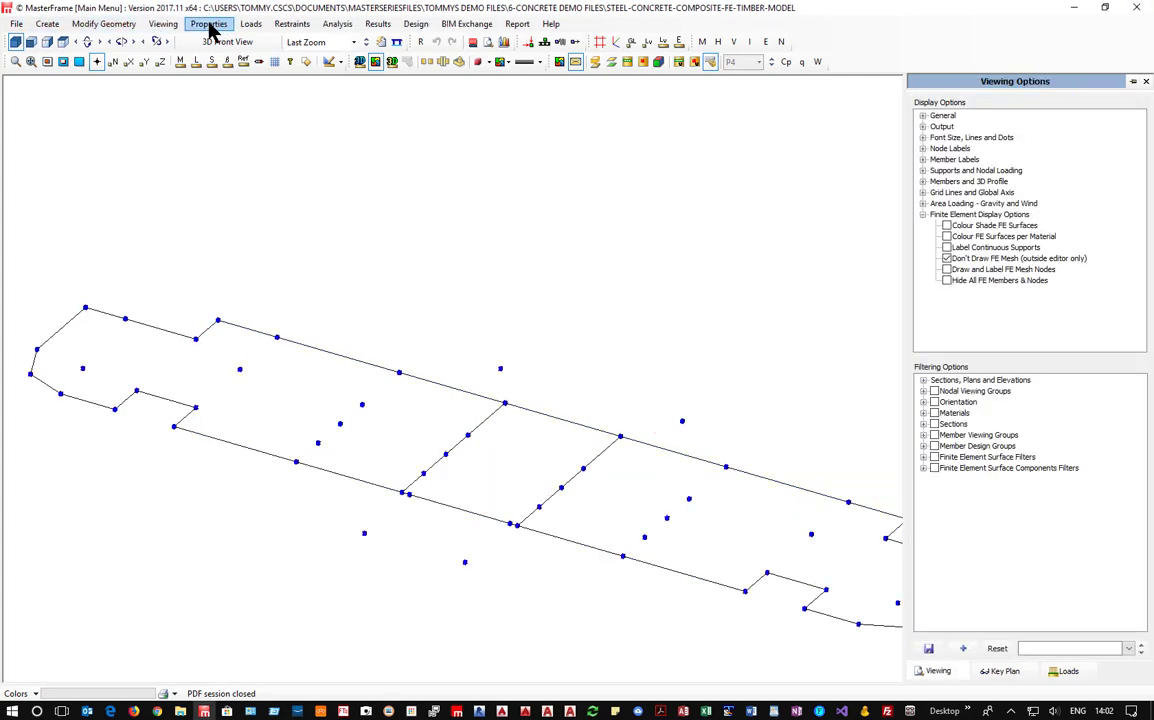
pyautogui.click(210, 27)
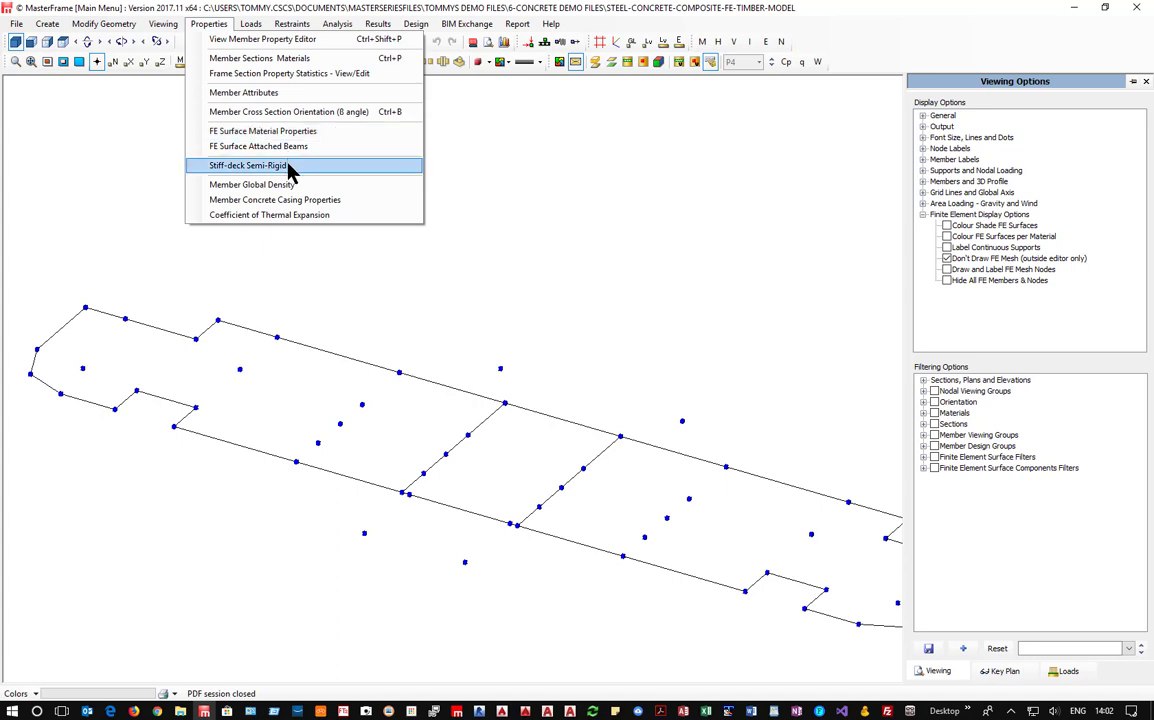
pyautogui.click(263, 130)
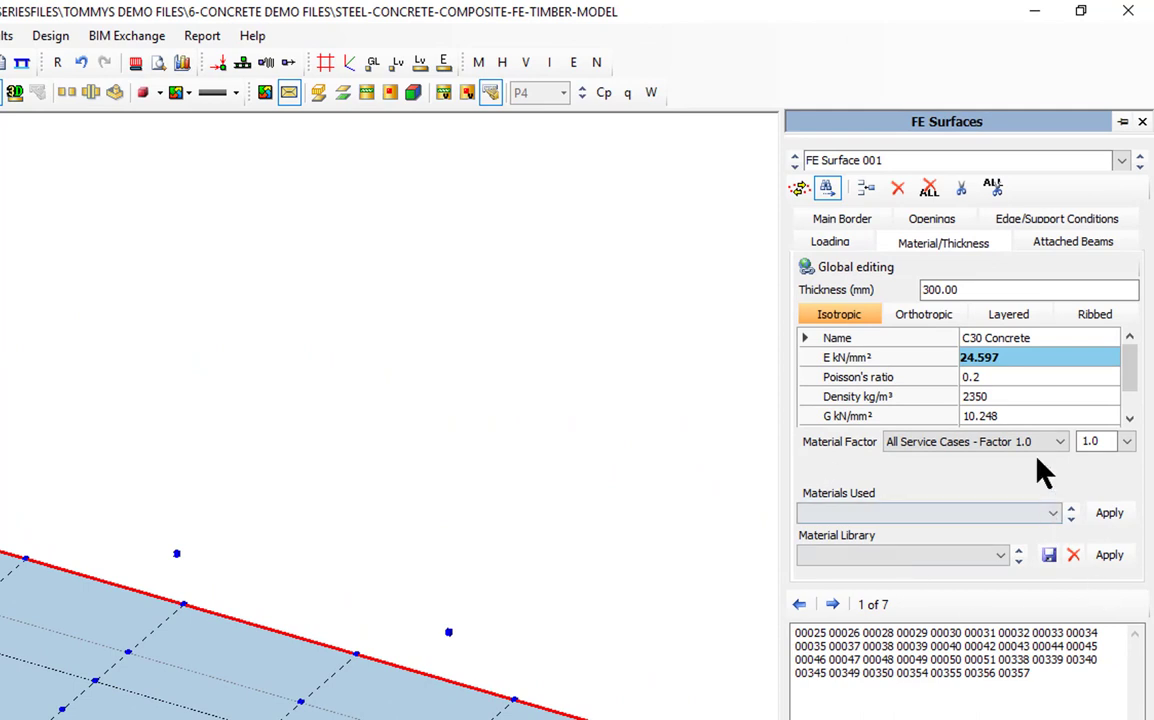
pyautogui.click(1062, 442)
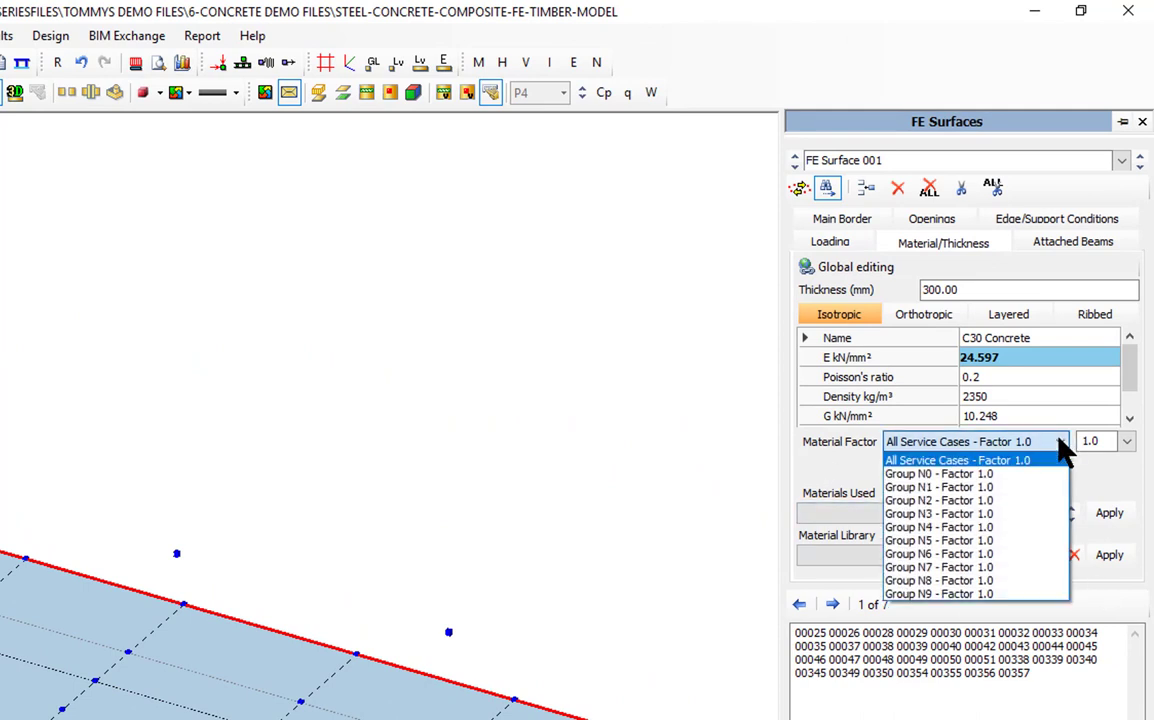
pyautogui.click(995, 440)
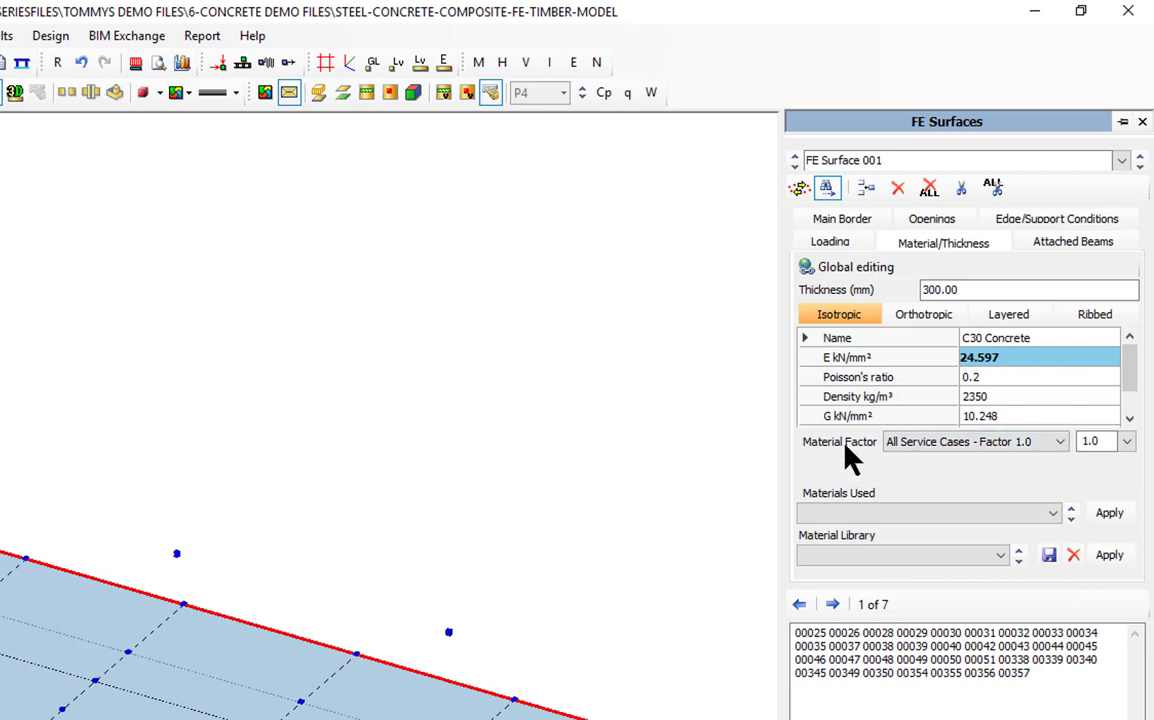
pyautogui.click(1126, 443)
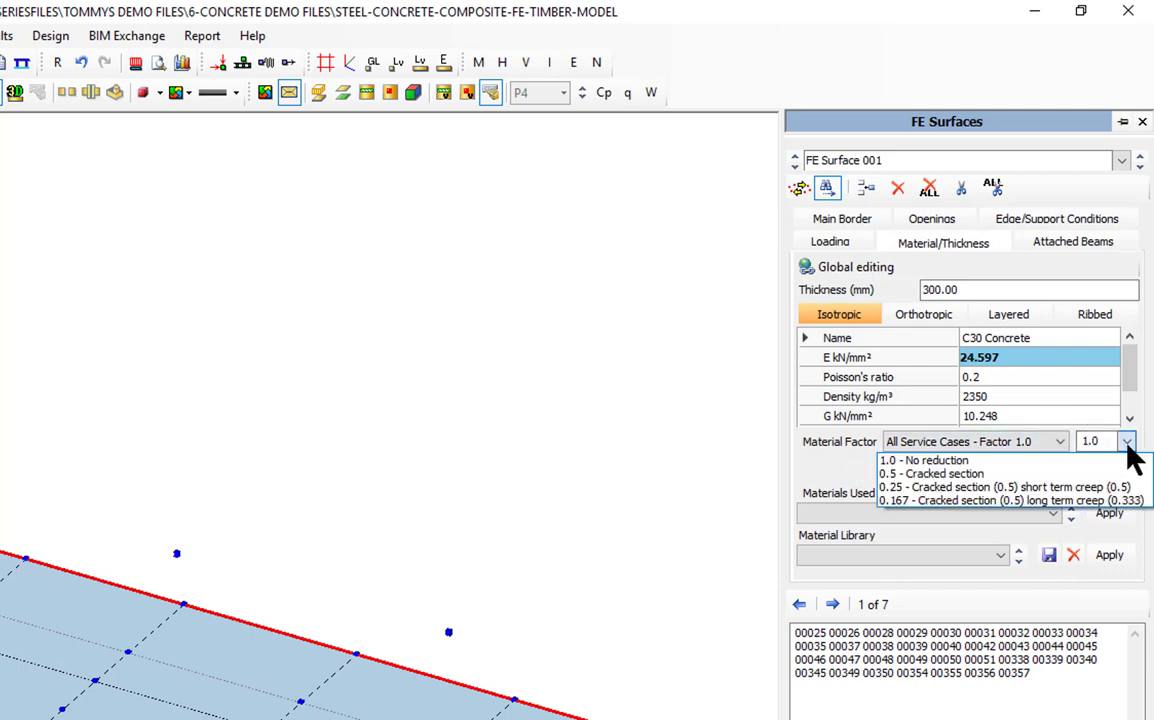
pyautogui.click(1085, 501)
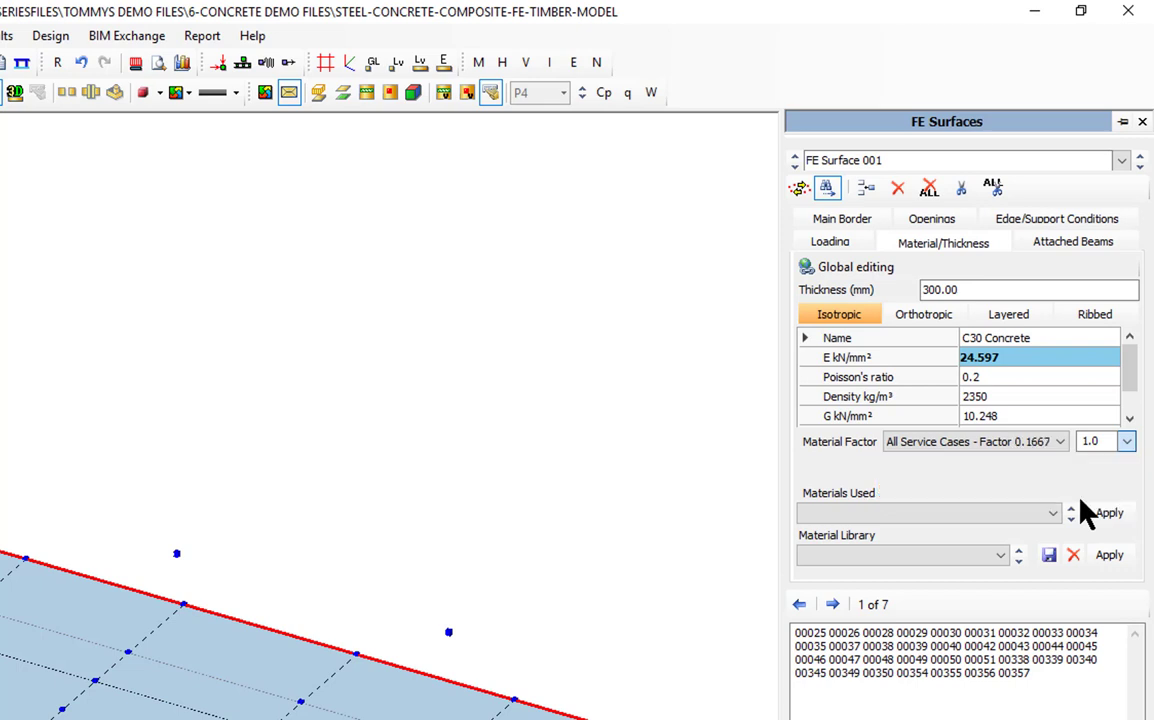
# Change the surface's service material factor to 0.25, cracked section with short term creep, and close the editor, saving the model
pyautogui.click(1127, 443)
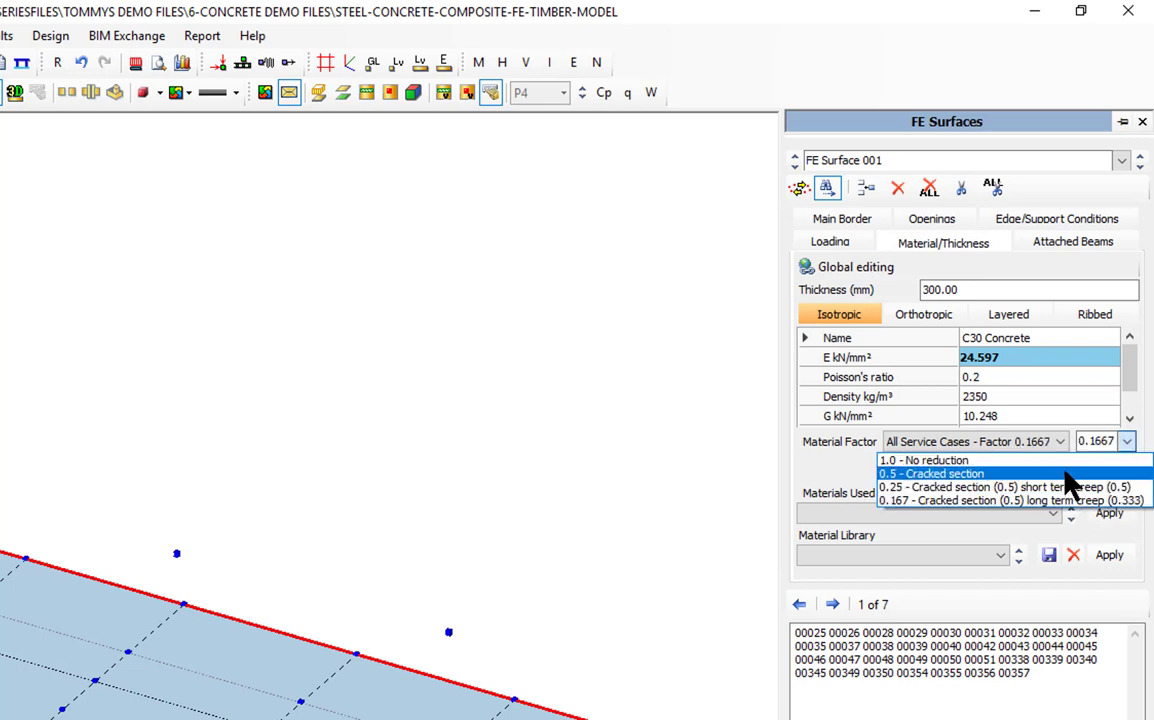
pyautogui.click(1068, 487)
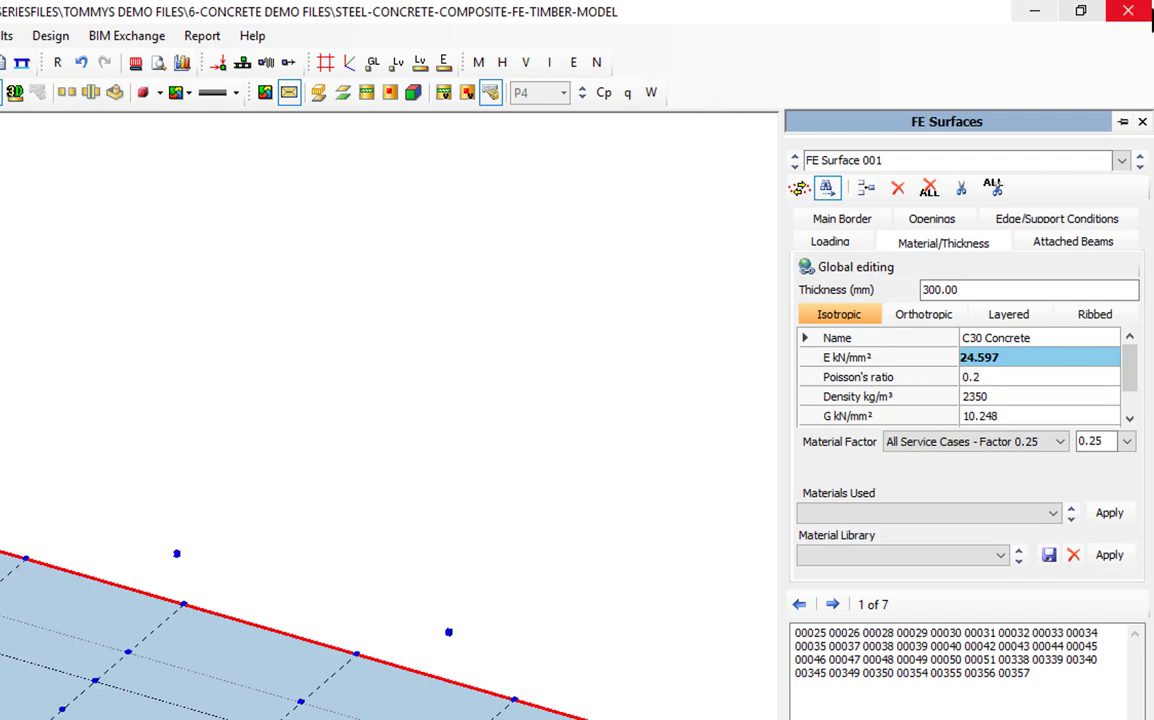
pyautogui.click(1130, 12)
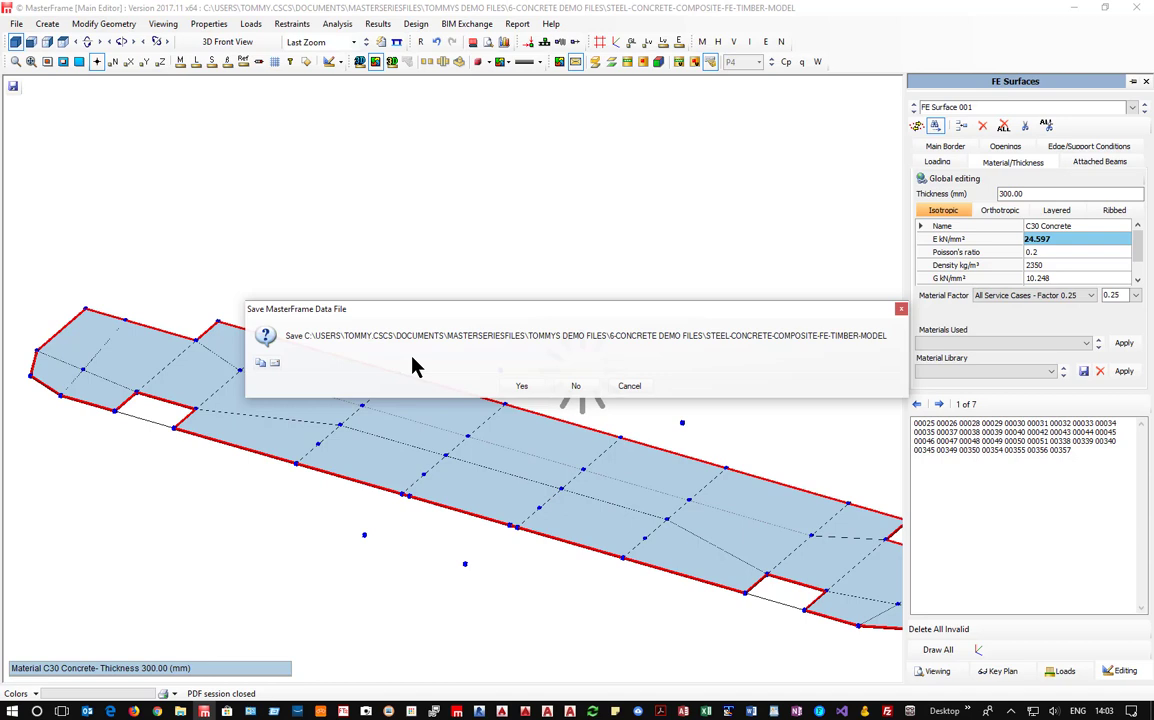
pyautogui.click(520, 388)
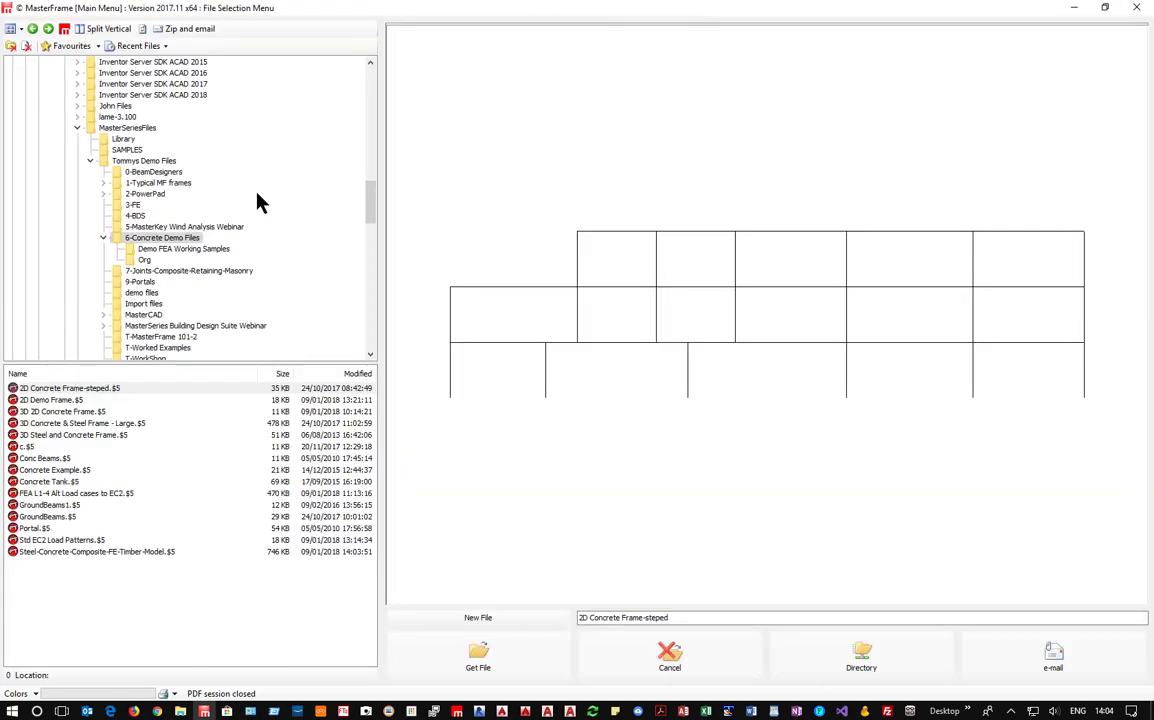
# Open the recently used 2D Demo Frame file and start its concrete beam, column and pad design
pyautogui.click(138, 46)
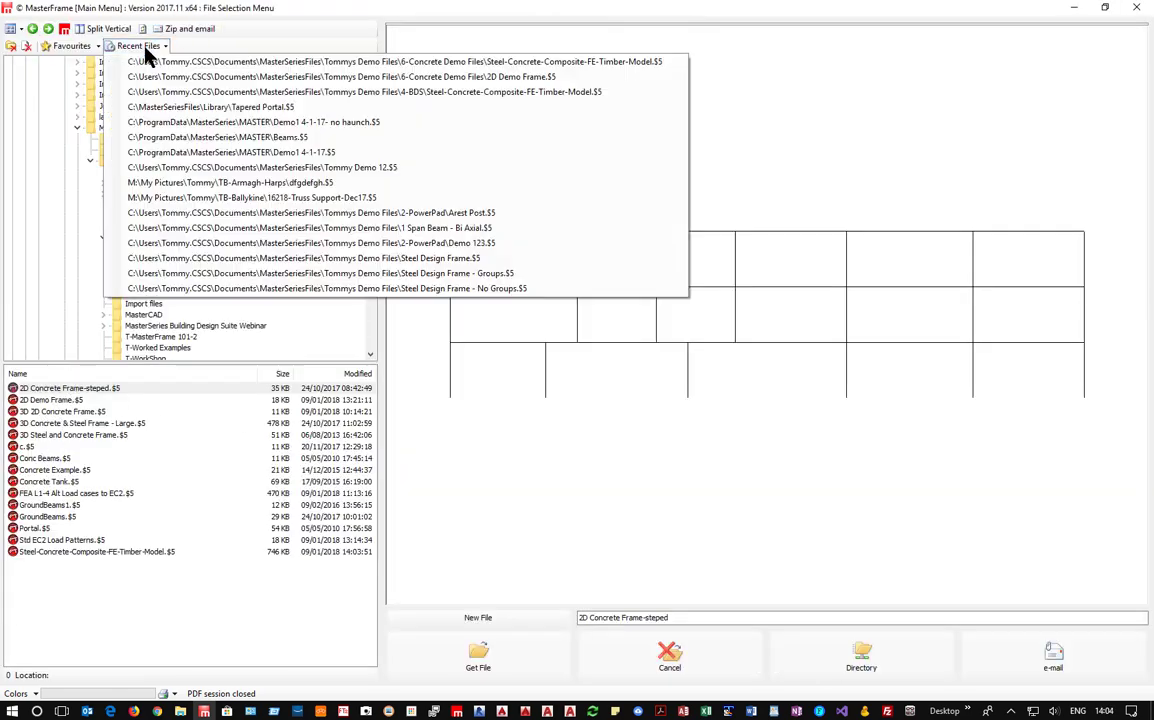
pyautogui.click(275, 65)
pyautogui.click(472, 670)
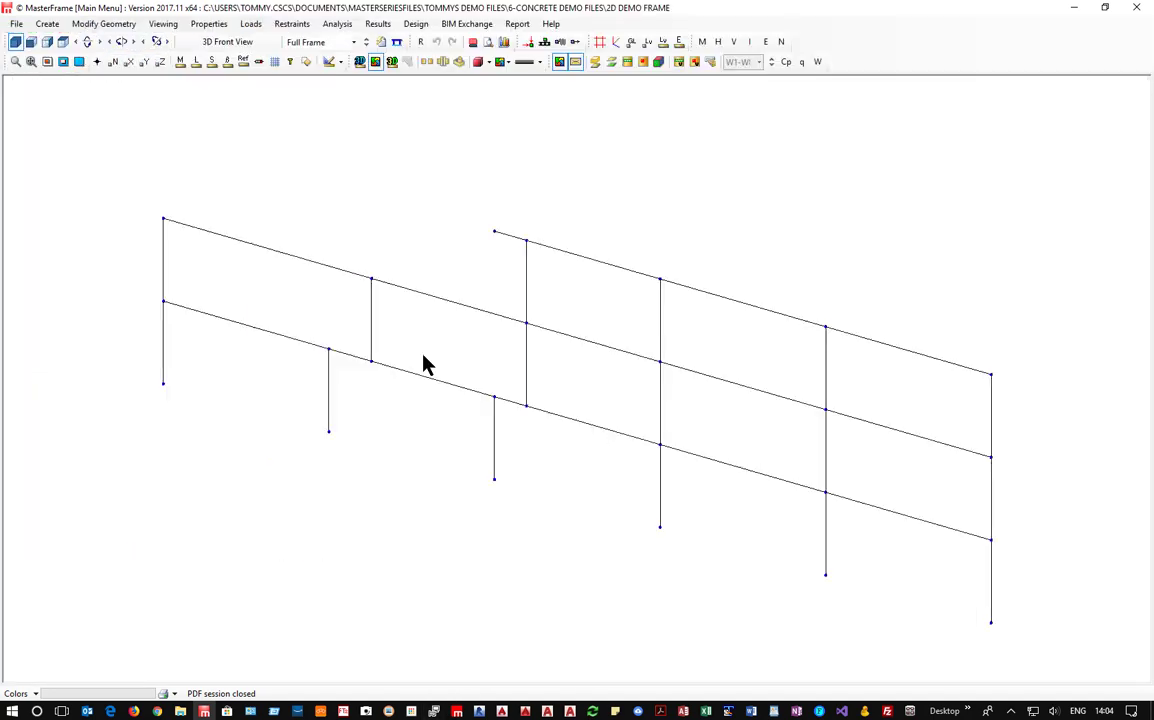
pyautogui.click(415, 25)
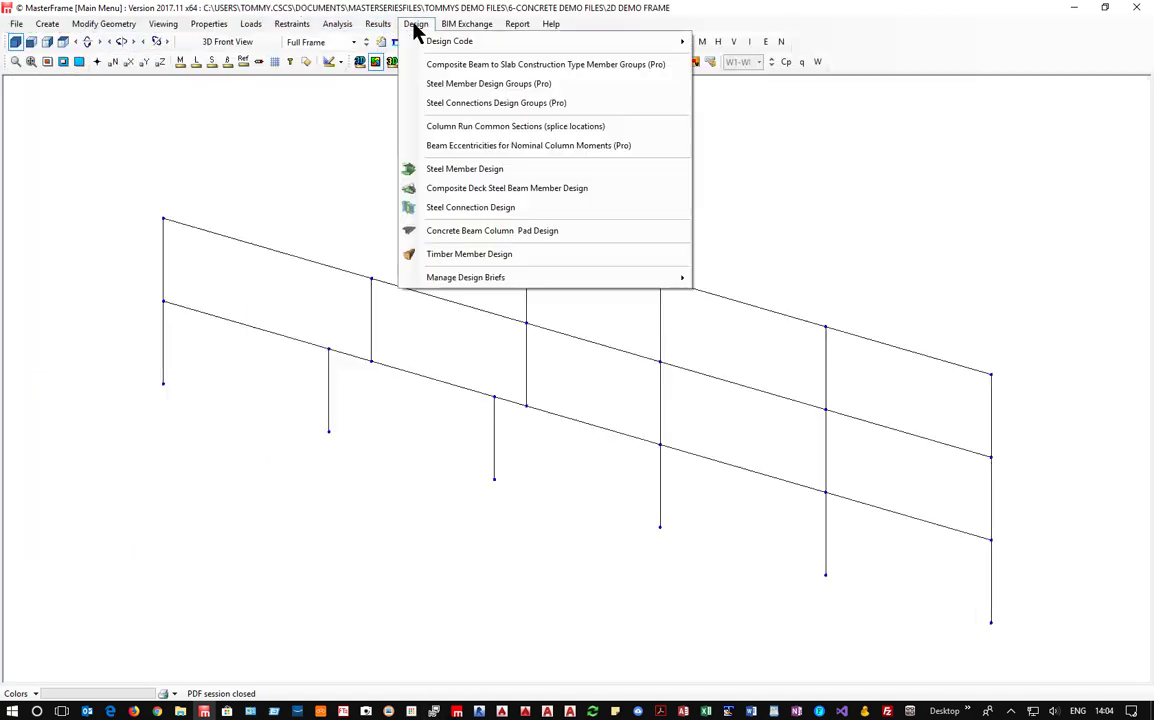
pyautogui.click(472, 170)
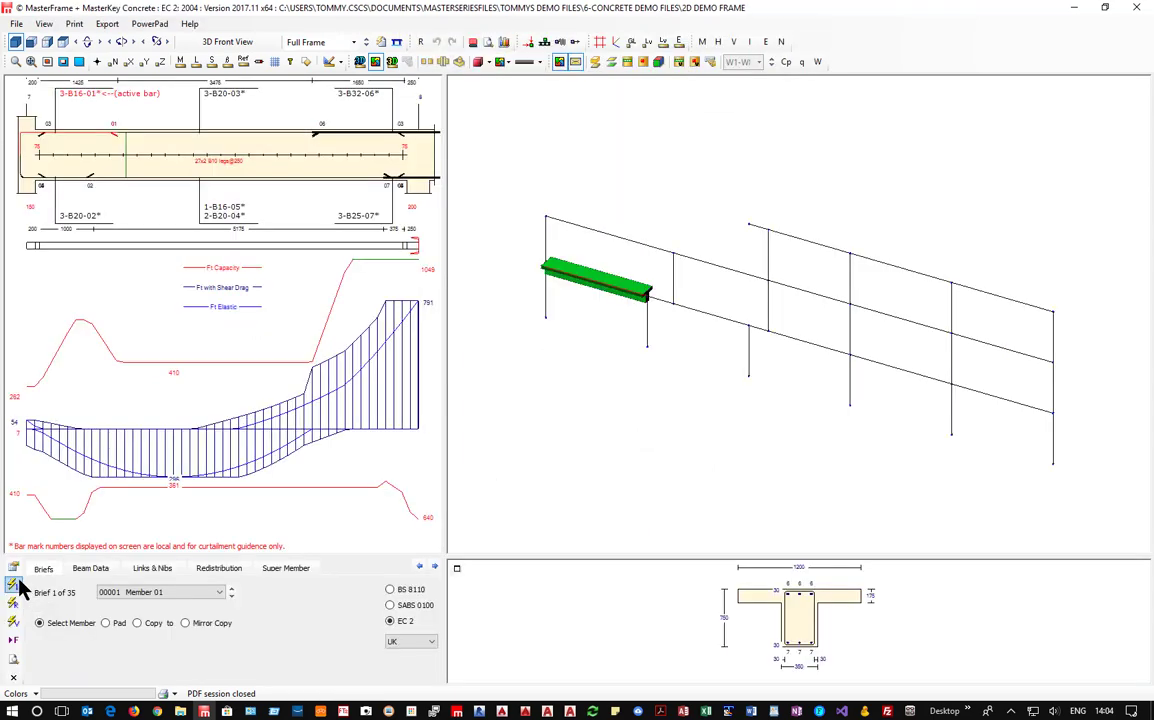
# Open the basic design data and defaults and review the auto design limits and the covers and aggregates
pyautogui.click(16, 584)
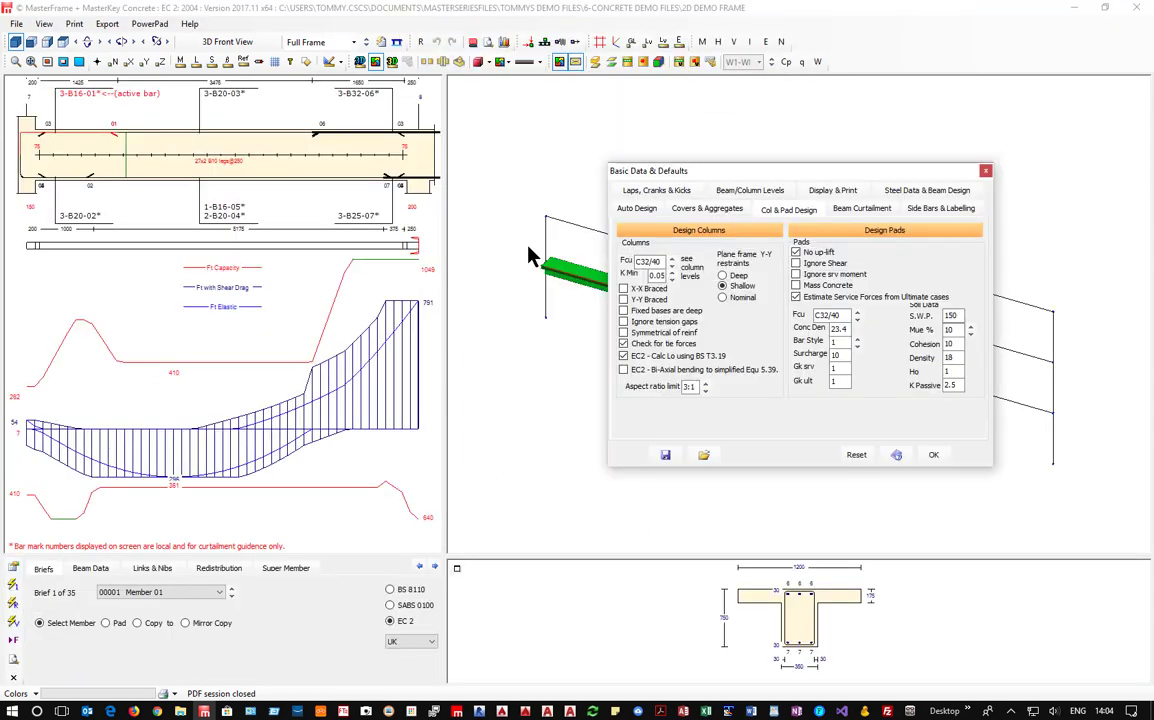
pyautogui.click(640, 209)
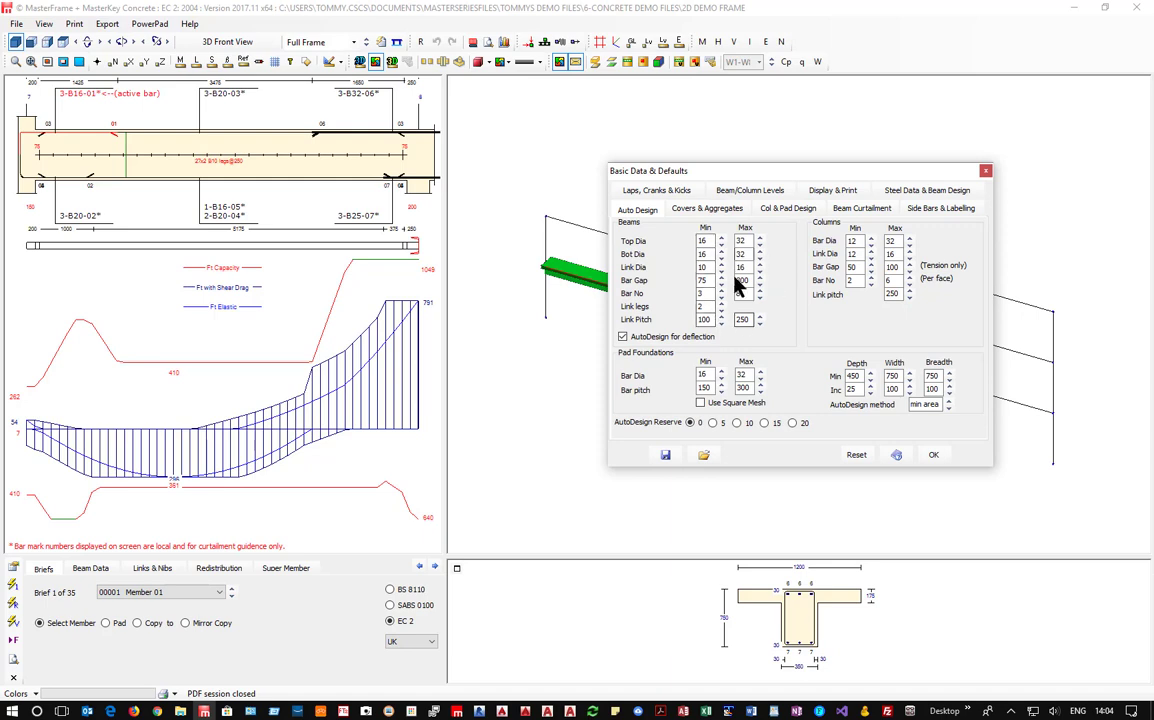
pyautogui.click(701, 210)
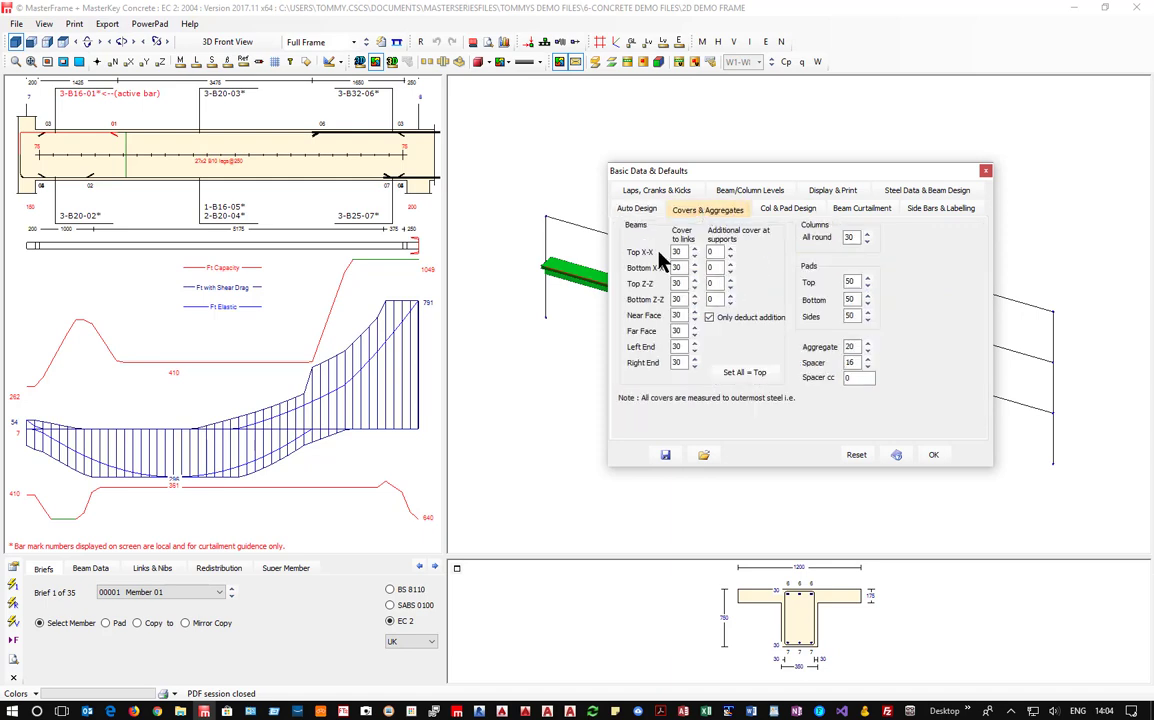
# In the column design defaults, set the plane frame Y-Y restraints to Deep and mark columns as X-X and Y-Y braced
pyautogui.click(811, 214)
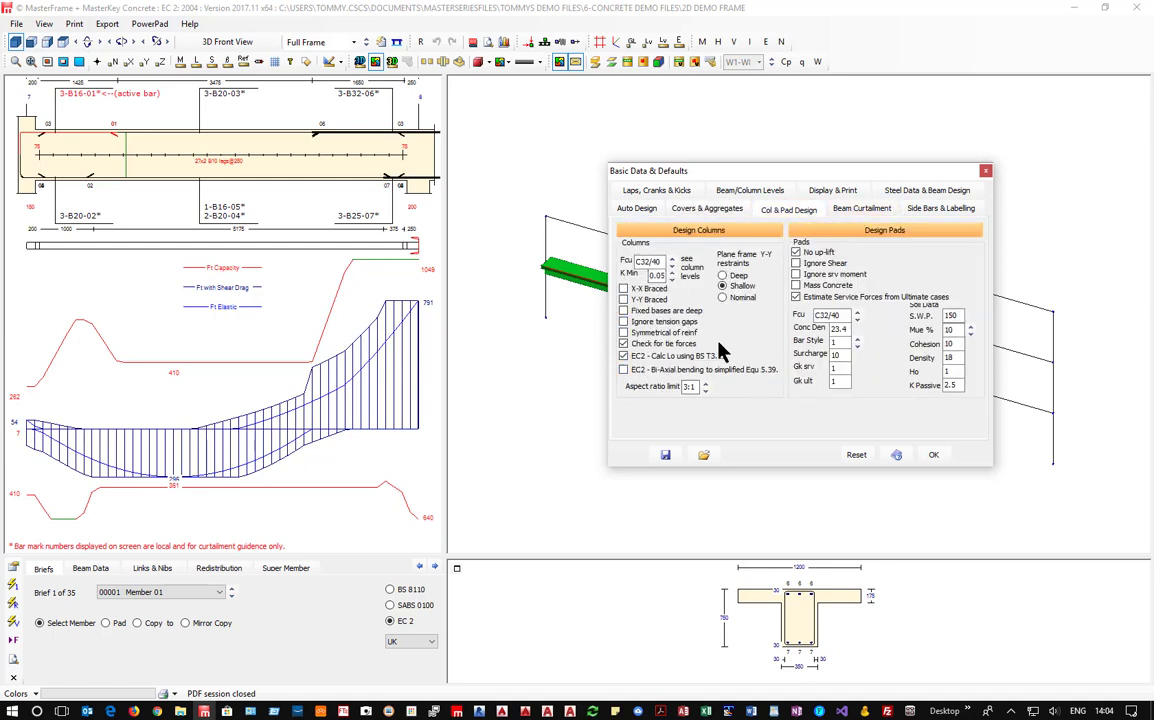
pyautogui.click(722, 275)
pyautogui.click(624, 289)
pyautogui.click(624, 300)
# Review the beam curtailment, side bar and labelling, and steel data defaults, returning to the auto design limits
pyautogui.click(866, 208)
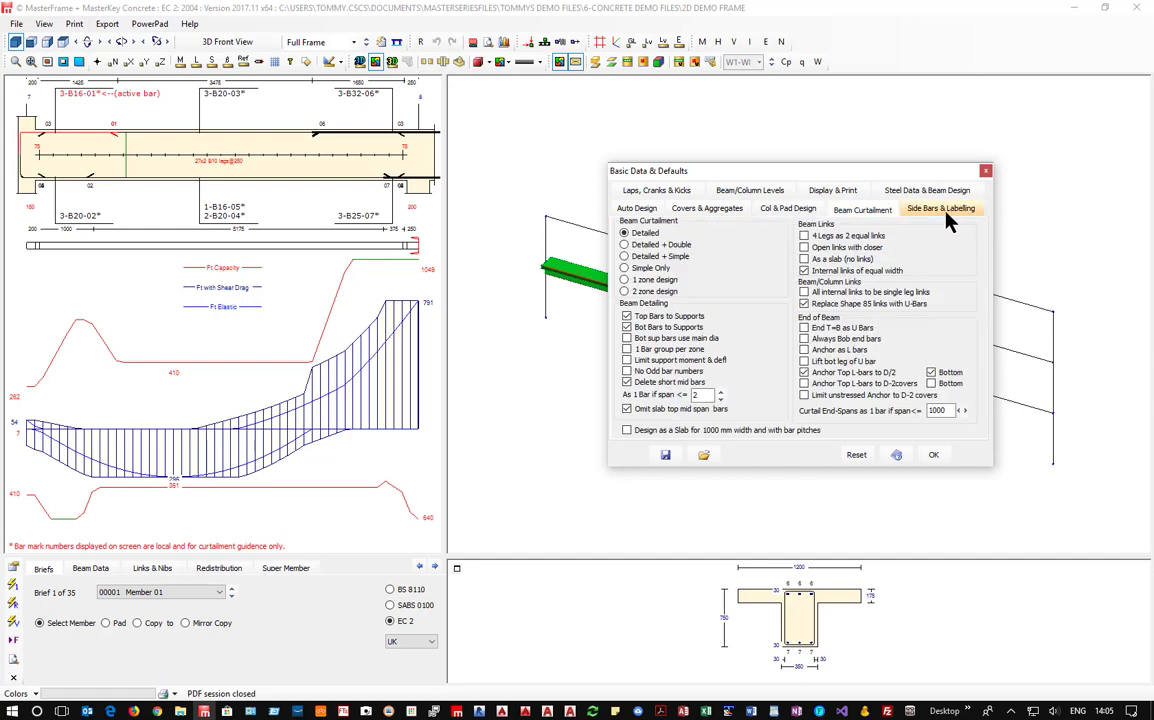
pyautogui.click(947, 212)
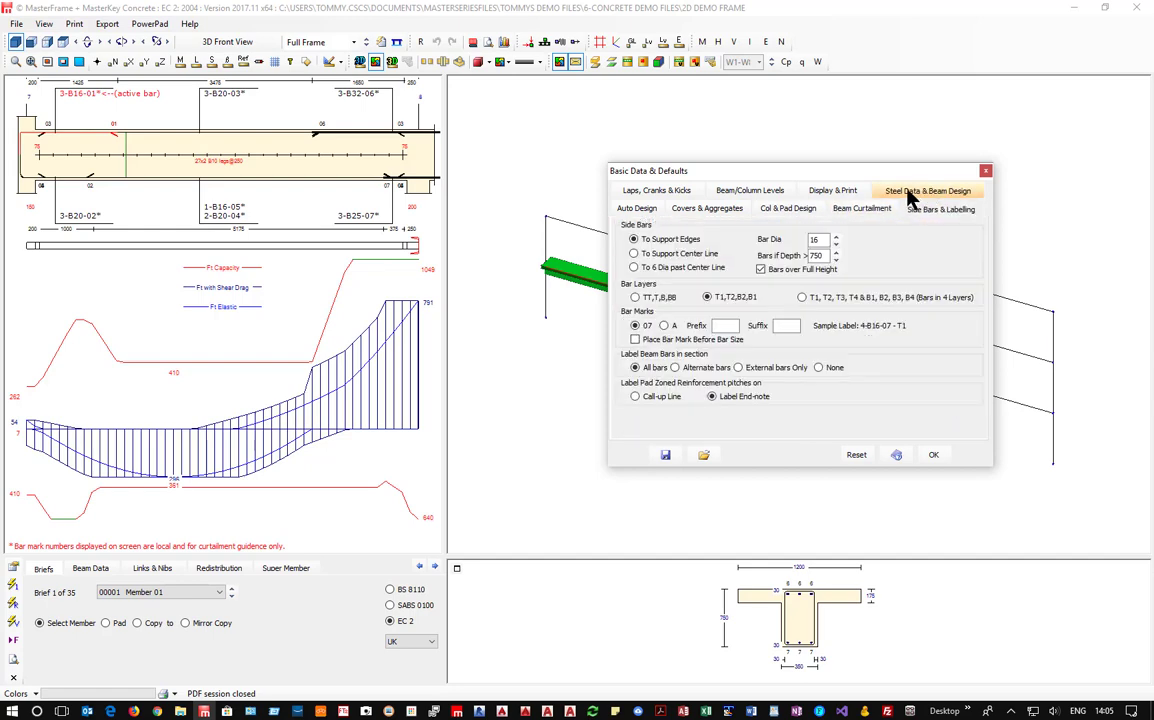
pyautogui.click(915, 190)
pyautogui.click(638, 192)
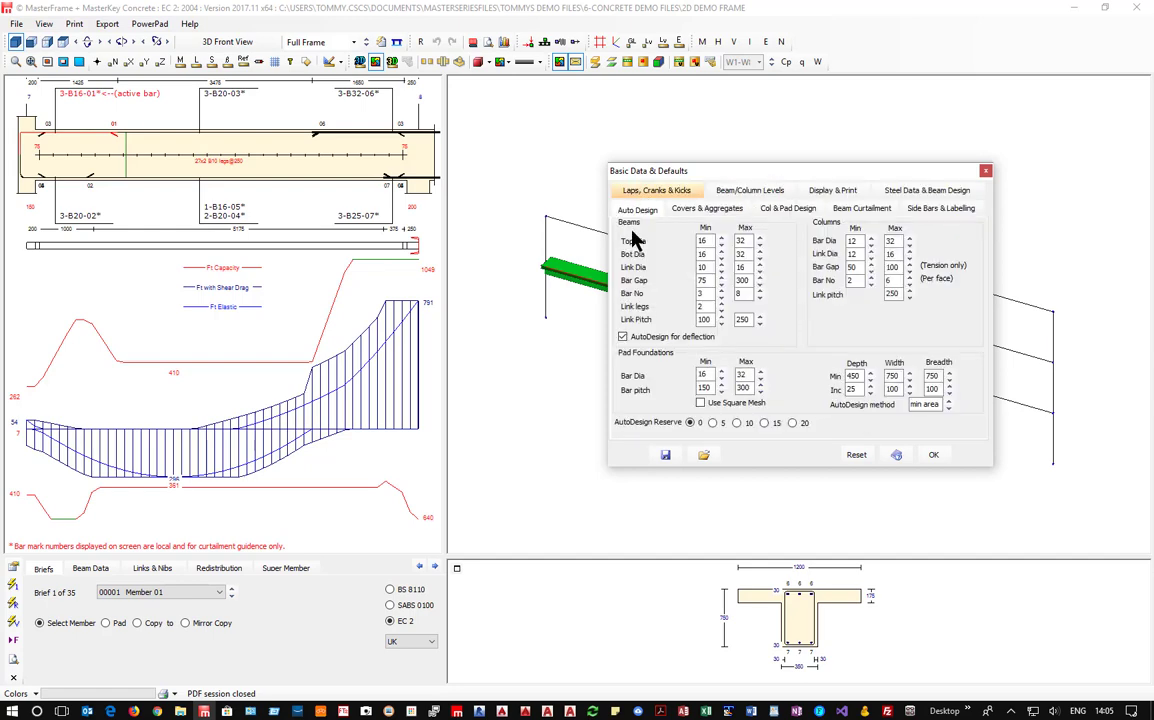
# Save the concrete design defaults as a MasterKey Concrete defaults file named MultiStorey
pyautogui.click(666, 457)
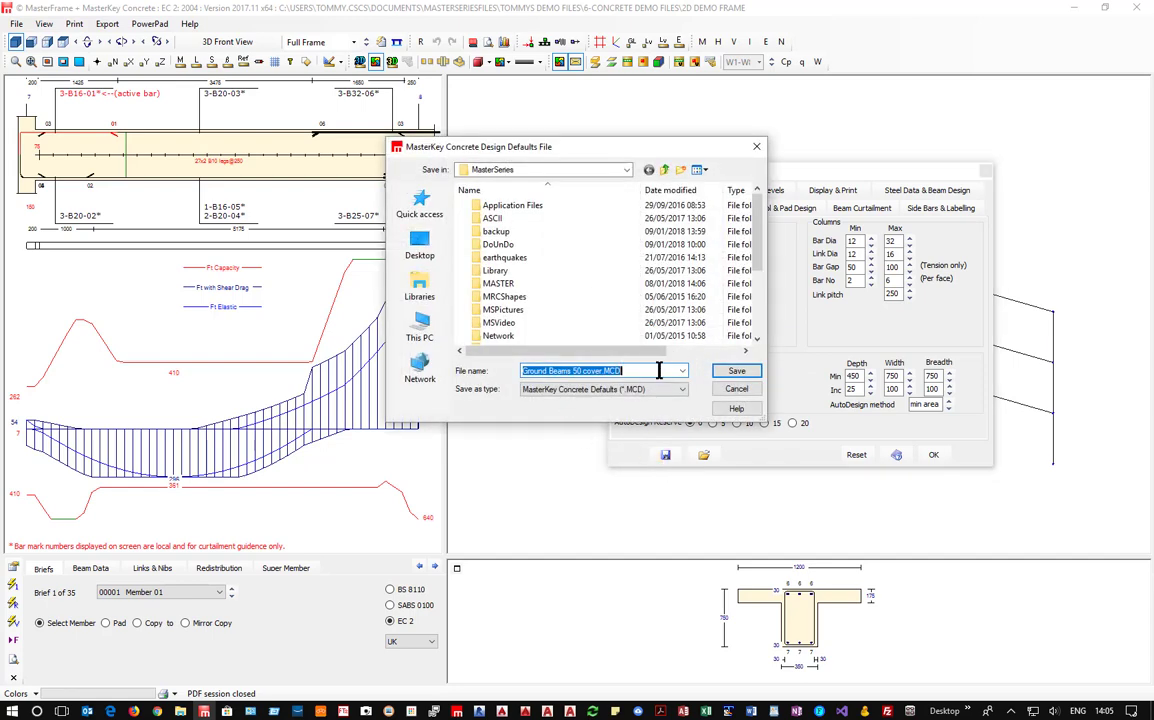
pyautogui.click(601, 371)
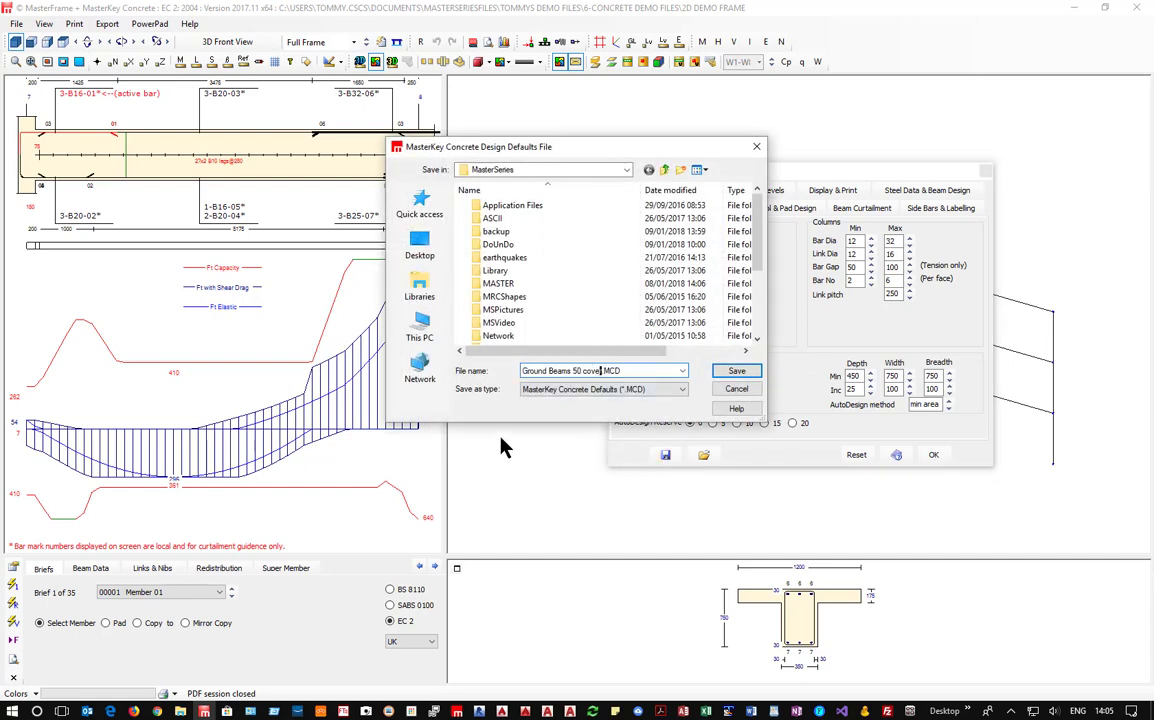
pyautogui.hotkey('shift', 'Home')
pyautogui.press('BackSpace')
pyautogui.write('MultiStorey')
pyautogui.click(736, 371)
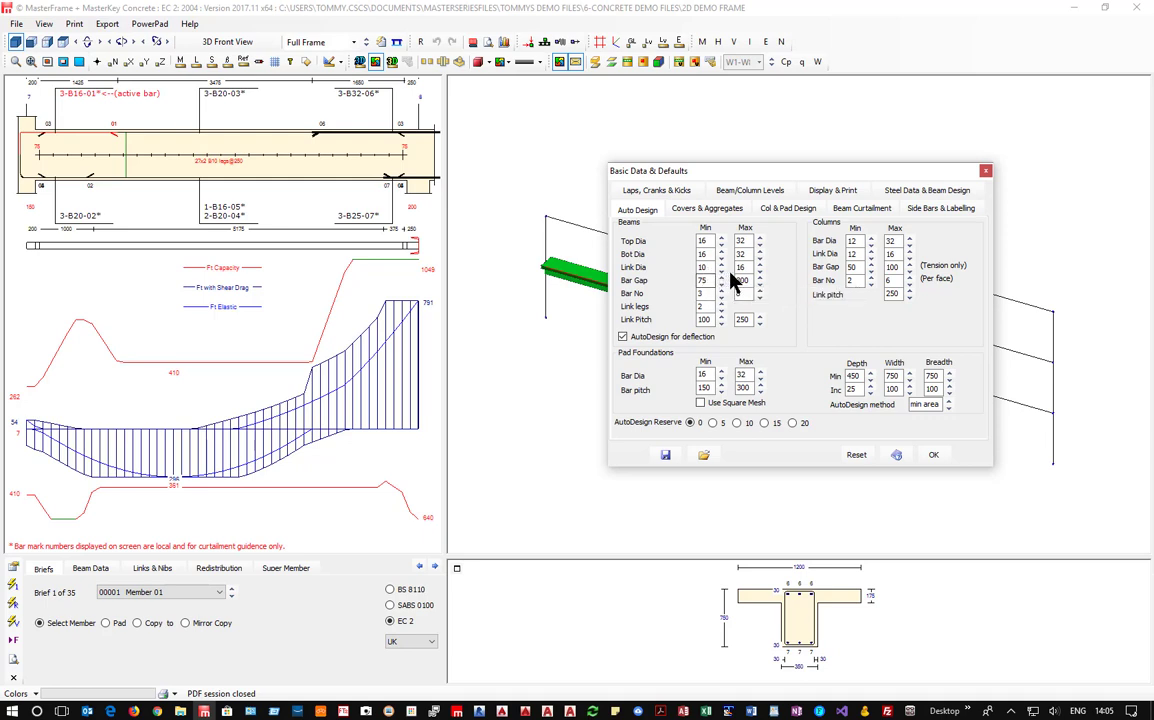
# Accept the design defaults and leave concrete design, saving the 2D Demo Frame's concrete data
pyautogui.click(930, 456)
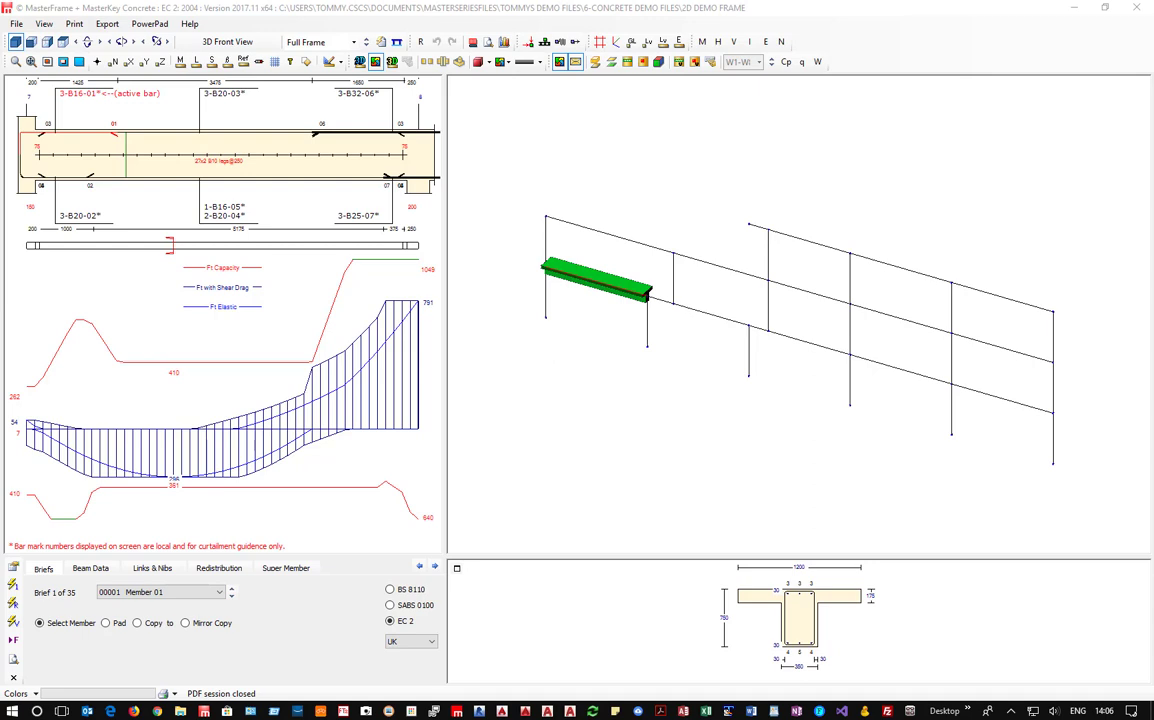
pyautogui.click(1136, 8)
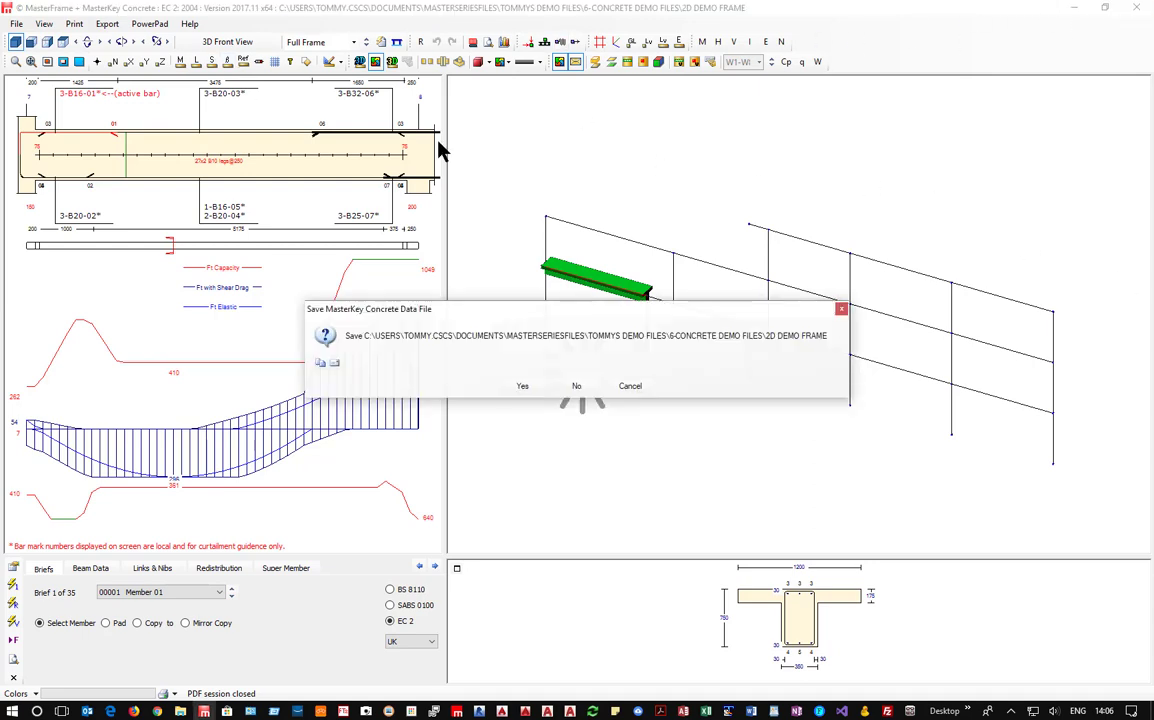
pyautogui.click(523, 387)
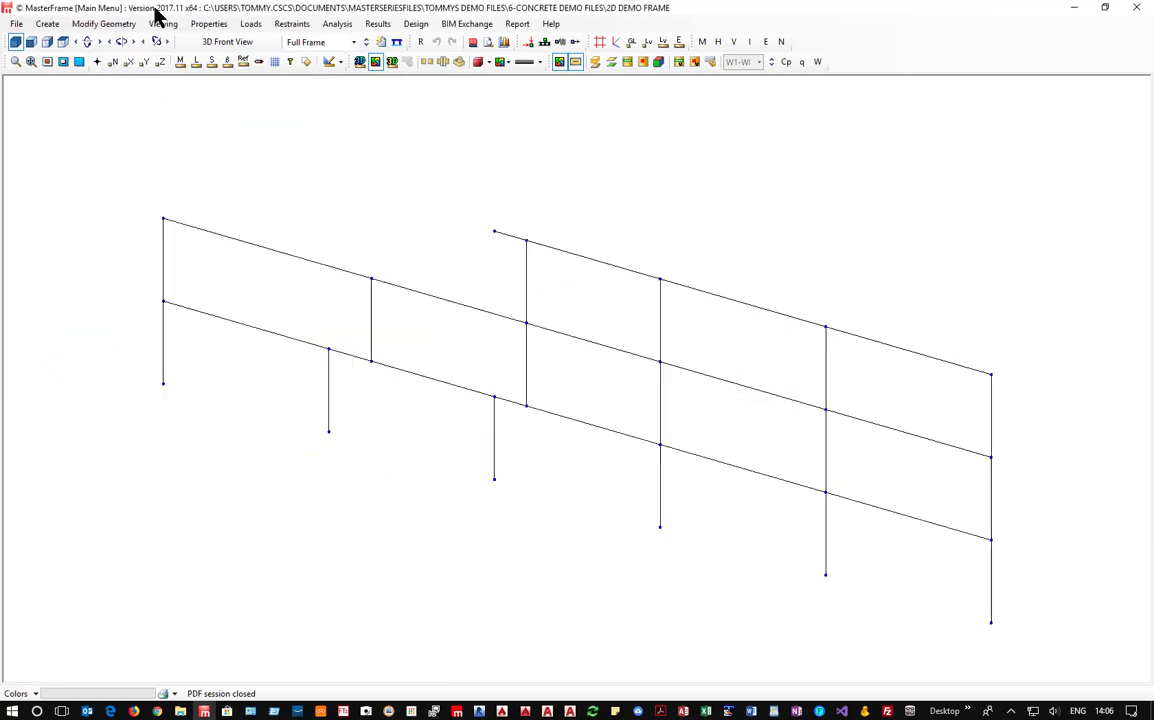
# Open member loading and delete the 18 kN D1 point load from the last-span beam on the lowest beam level
pyautogui.click(252, 24)
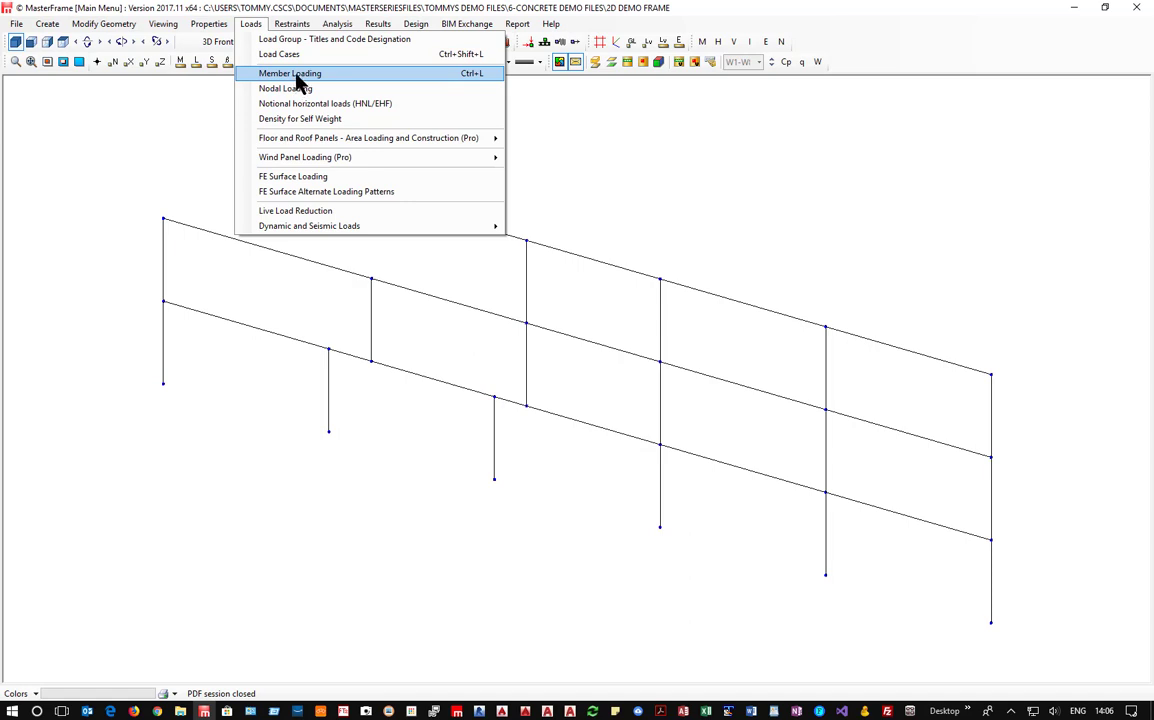
pyautogui.click(291, 75)
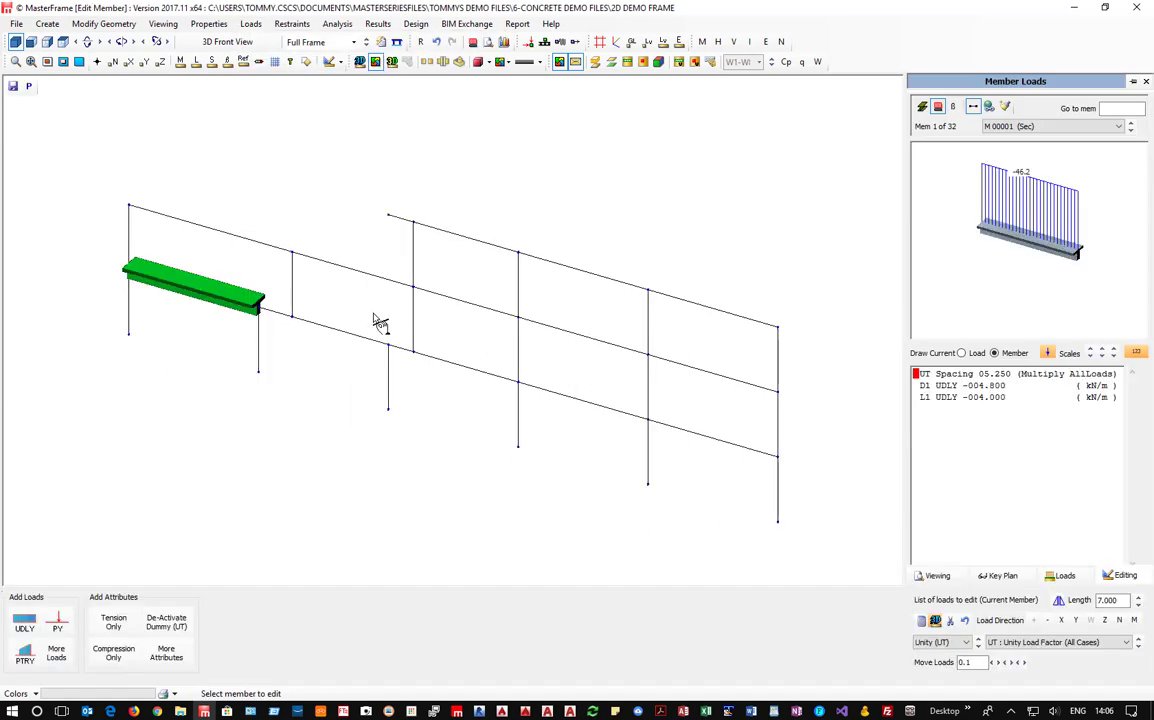
pyautogui.click(598, 404)
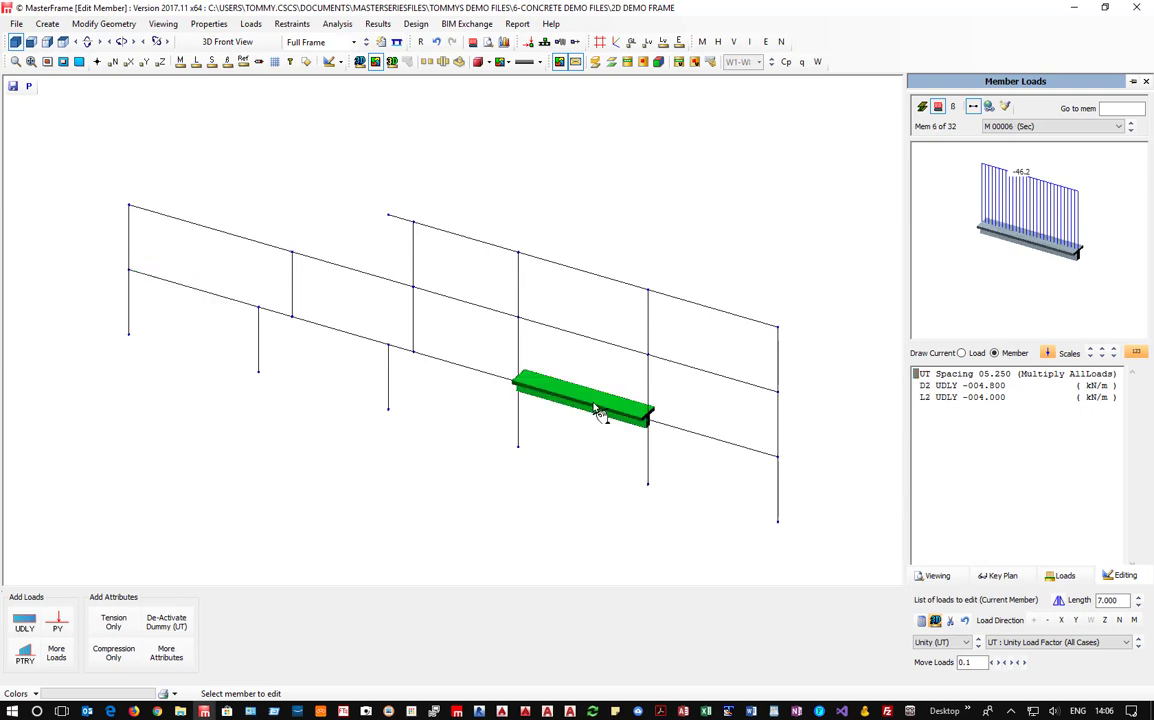
pyautogui.click(735, 447)
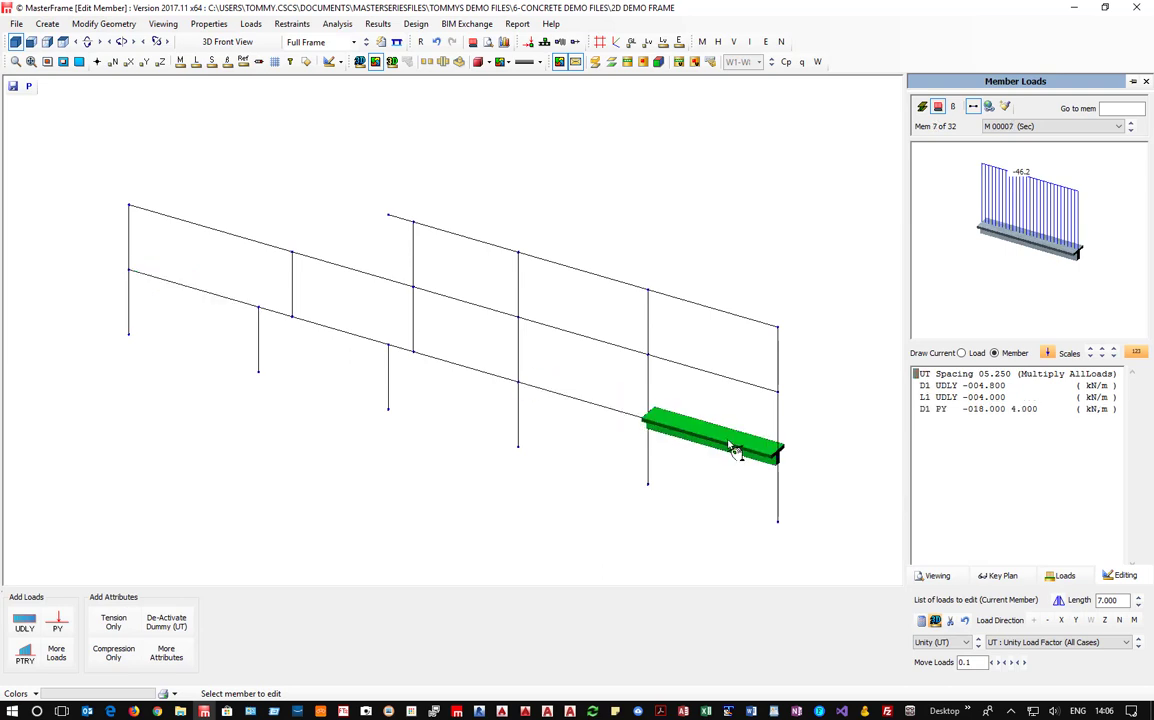
pyautogui.click(983, 411)
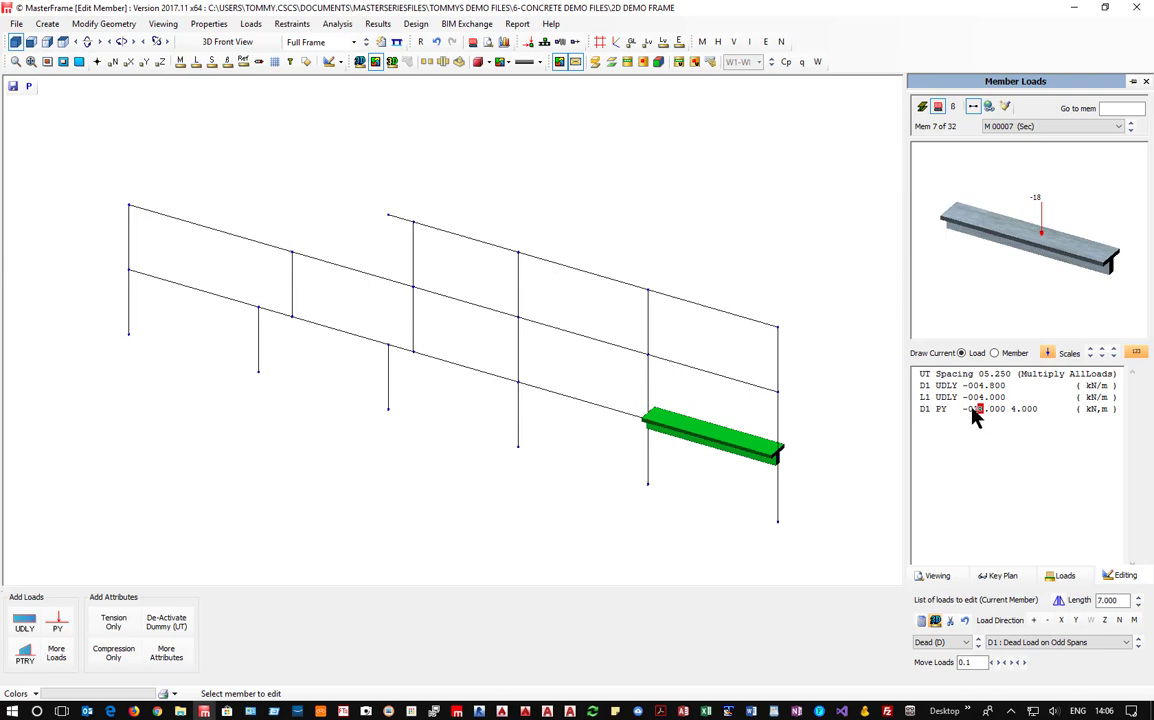
pyautogui.click(971, 408)
pyautogui.click(951, 621)
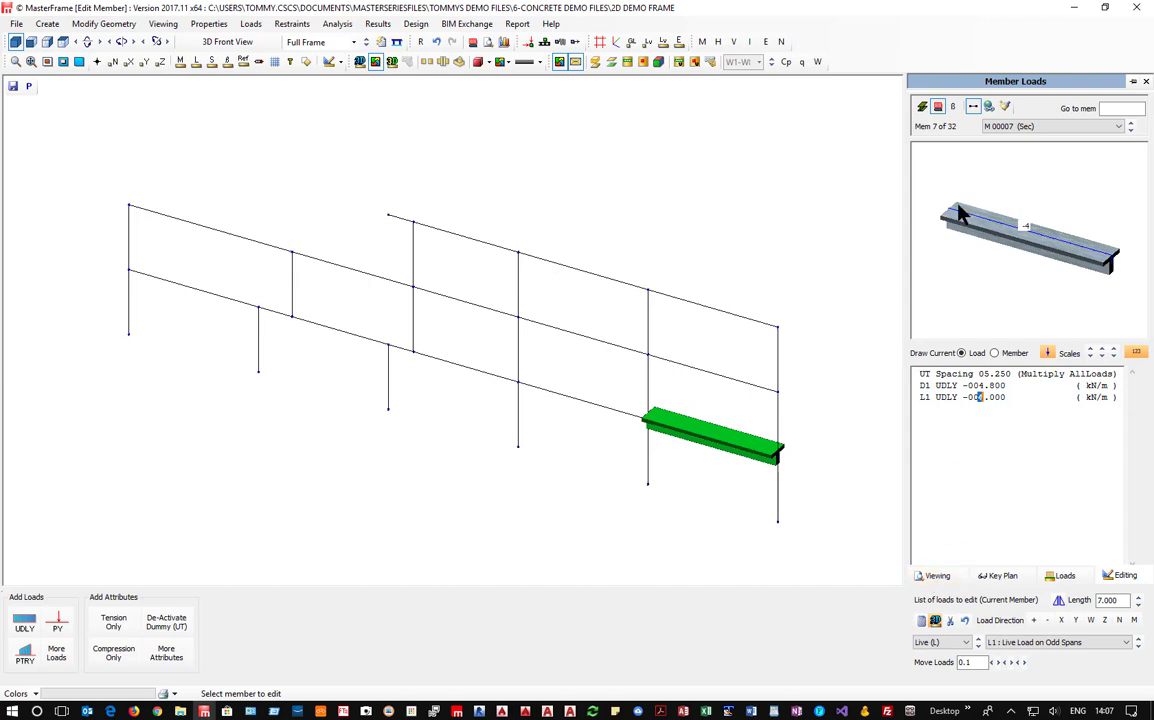
# Switch member loads to Edit and Paste with Add/Delete and clear all loads from the paste list
pyautogui.click(1006, 107)
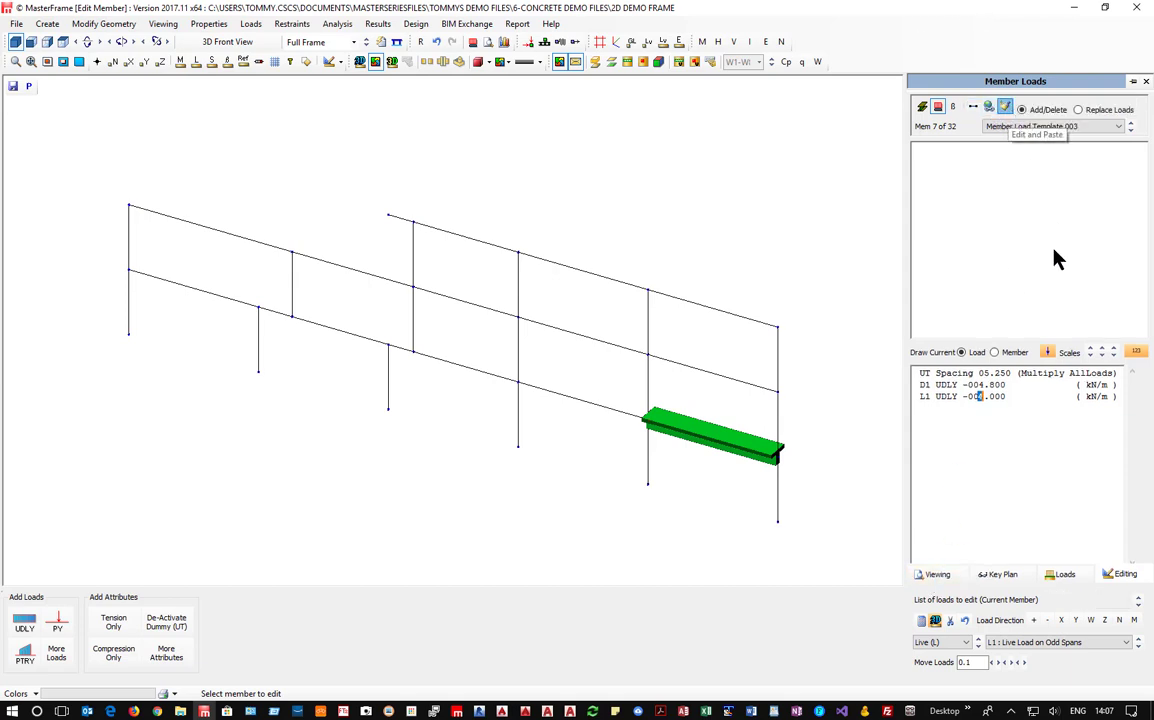
pyautogui.click(961, 374)
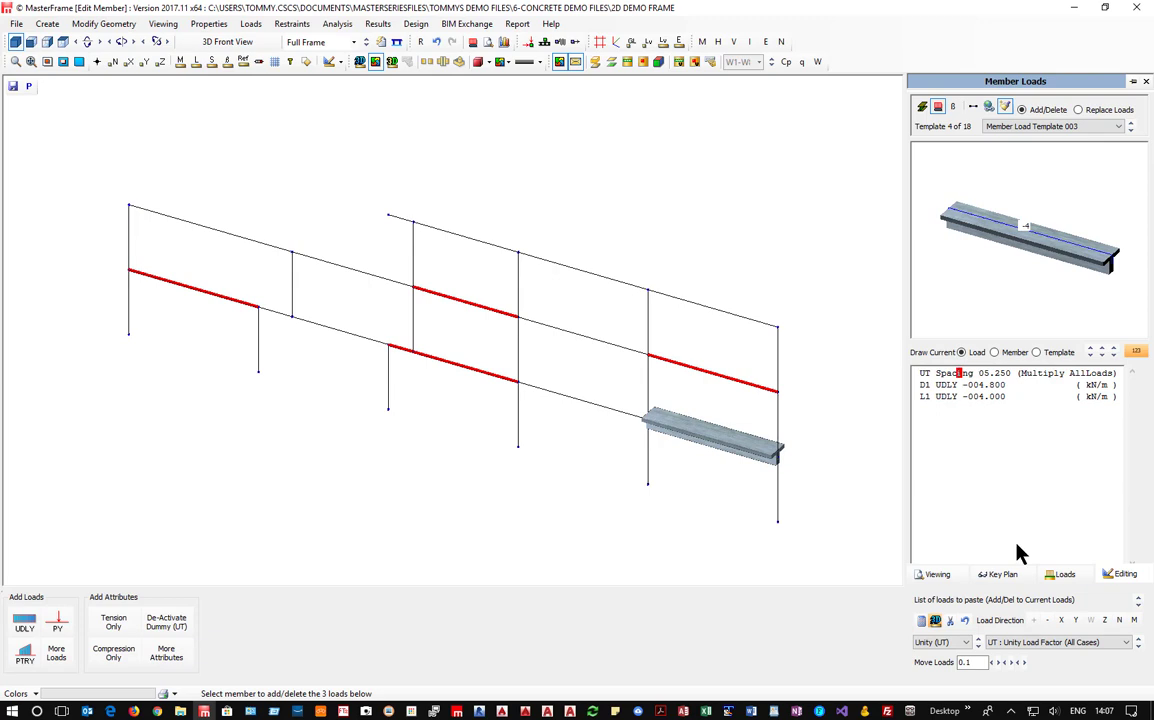
pyautogui.click(951, 622)
pyautogui.click(951, 622)
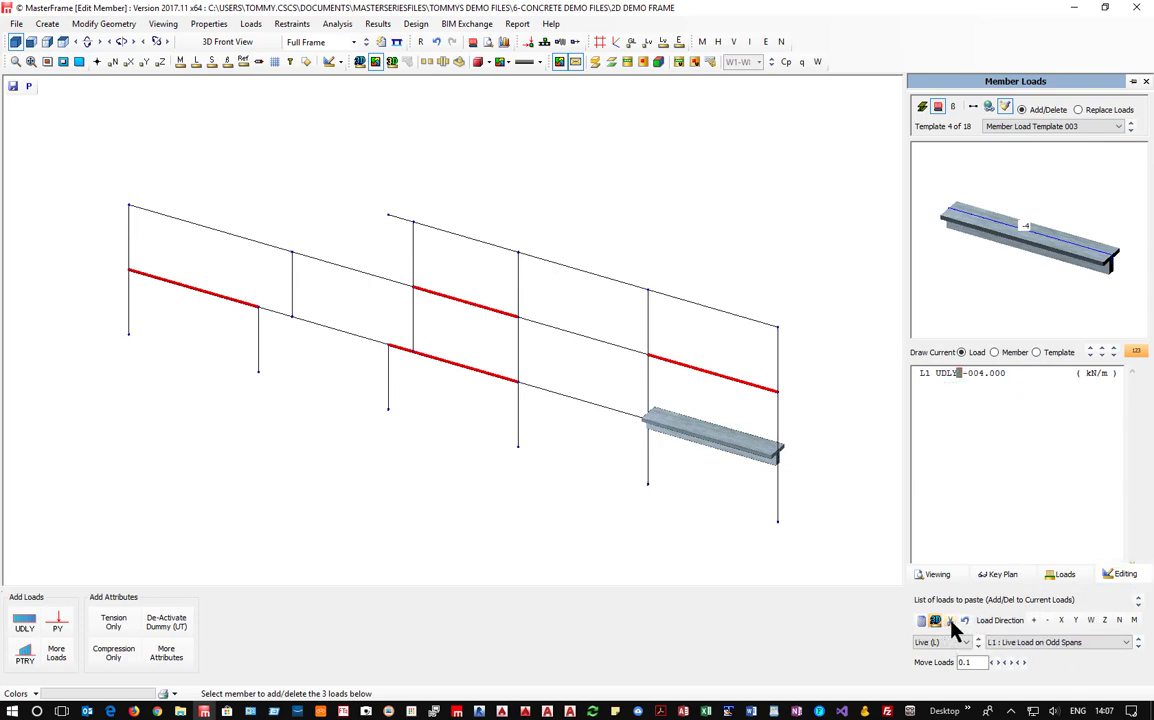
pyautogui.click(951, 622)
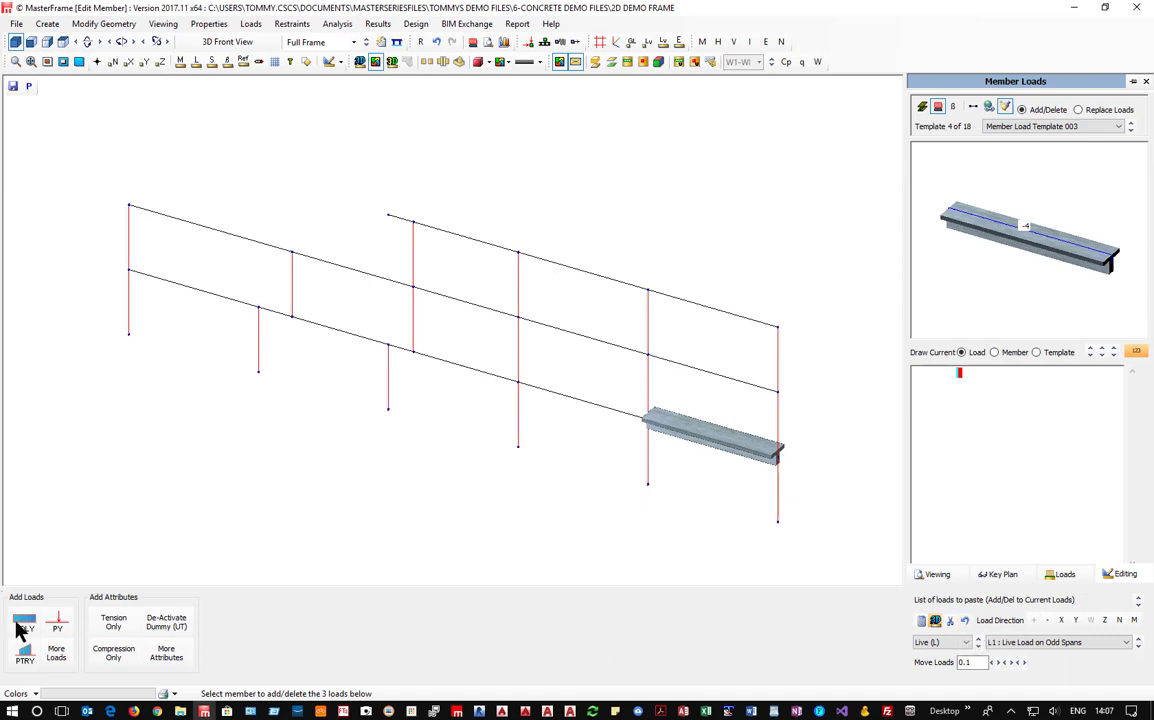
# Create a D1 dead point load (PY) of -18 kN at 4.000 m in the paste list
pyautogui.click(55, 624)
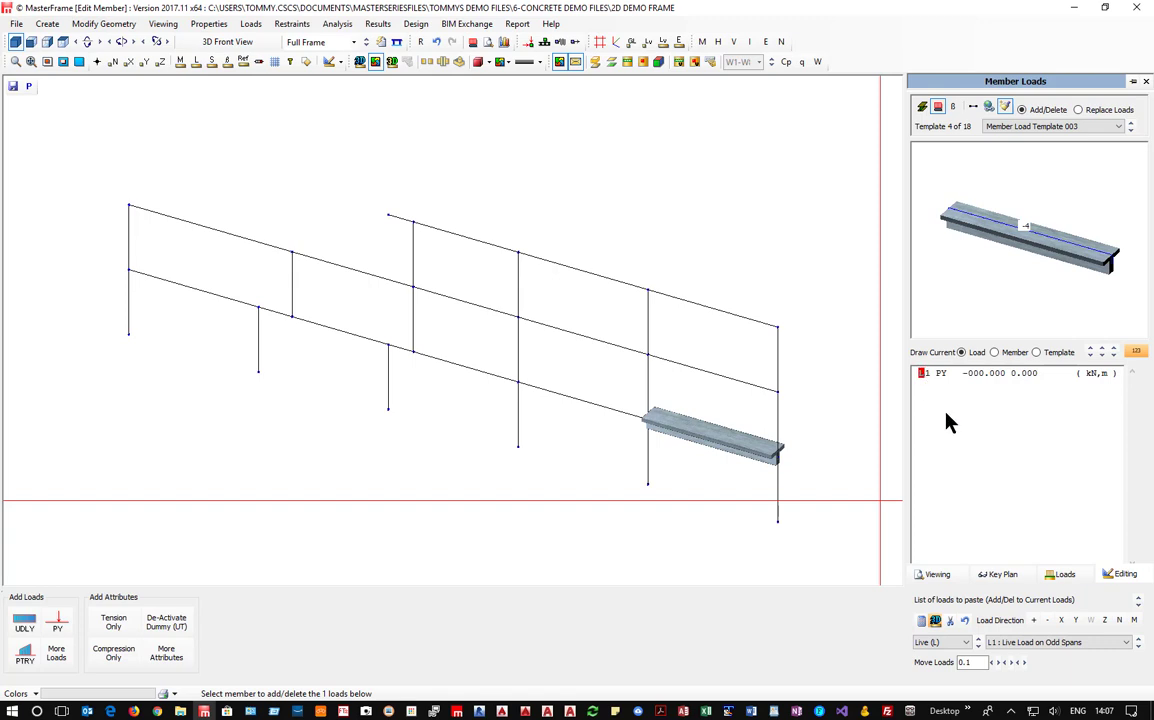
pyautogui.write('Dead')
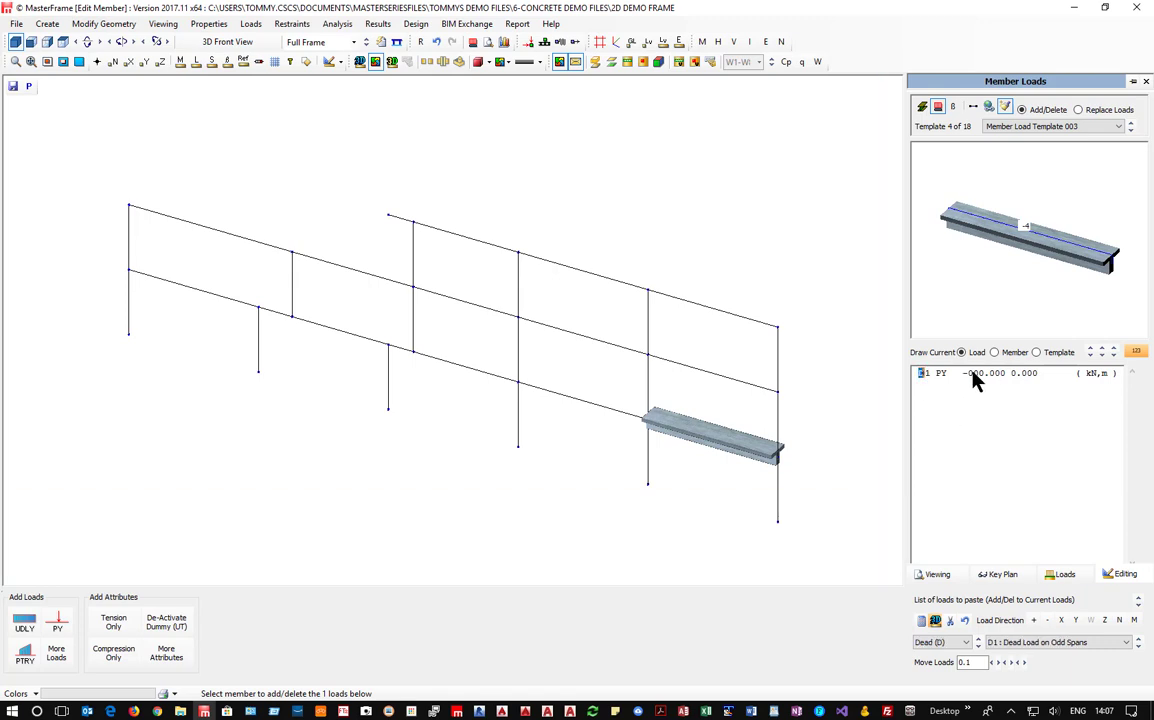
pyautogui.write('10')
pyautogui.press('Left')
pyautogui.write('8')
pyautogui.press('Right')
pyautogui.press('Right')
pyautogui.press('Right')
pyautogui.press('Right')
pyautogui.press('Right')
pyautogui.write('4')
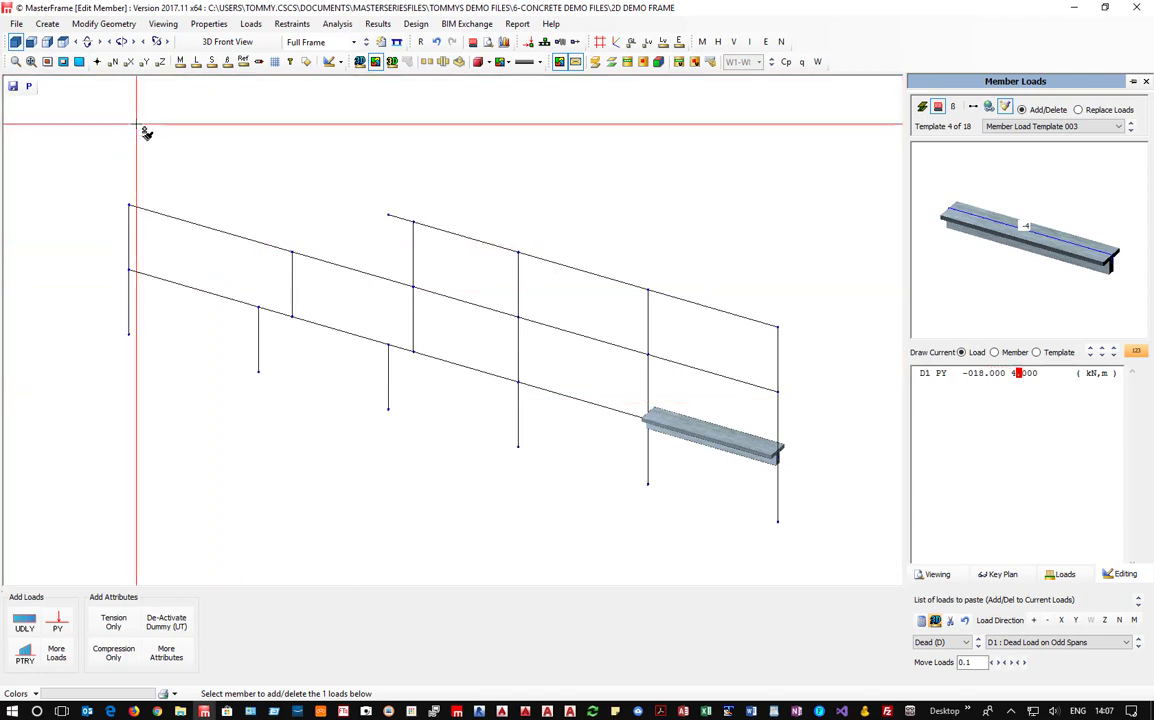
# Show the frame load diagram in front view and paste the D1 point load onto the third- and fifth-span beams of the lower two beam levels
pyautogui.click(472, 42)
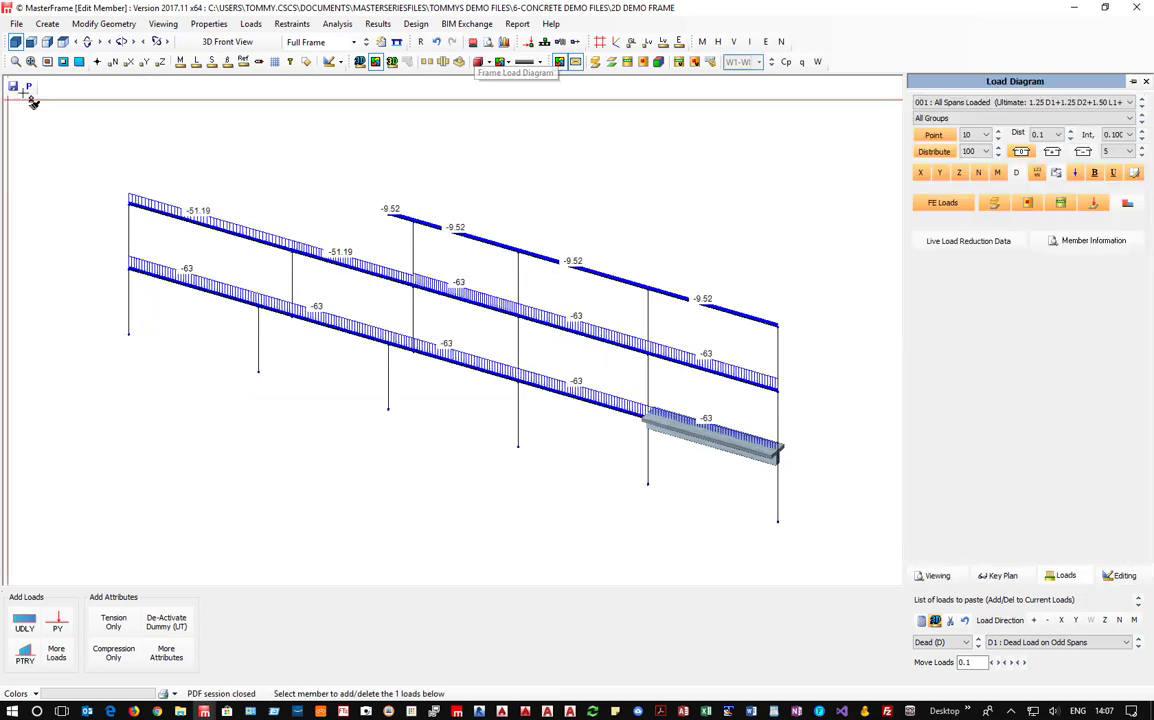
pyautogui.click(31, 44)
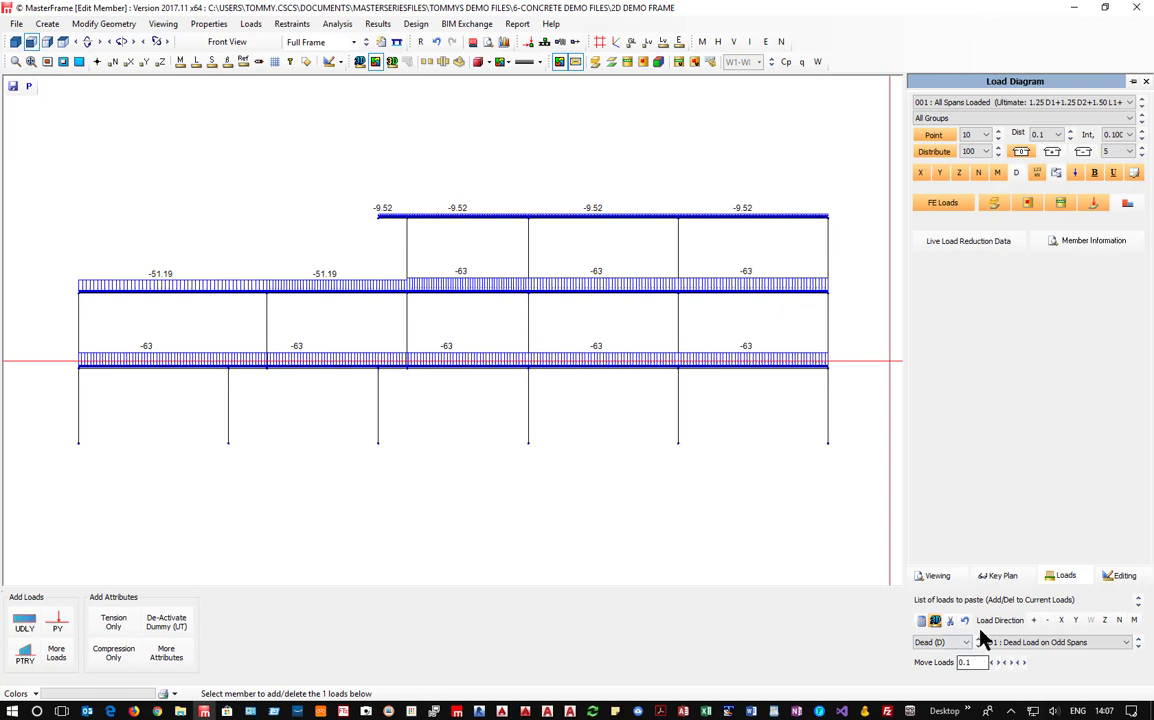
pyautogui.click(1120, 577)
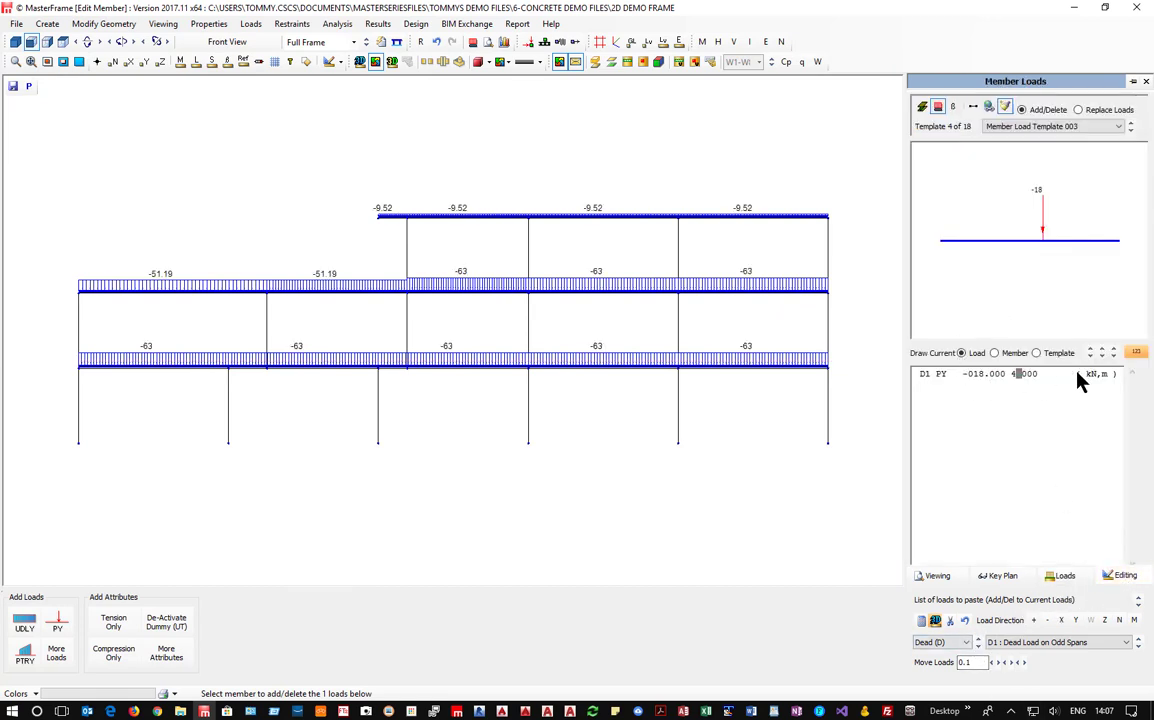
pyautogui.click(738, 362)
pyautogui.click(735, 293)
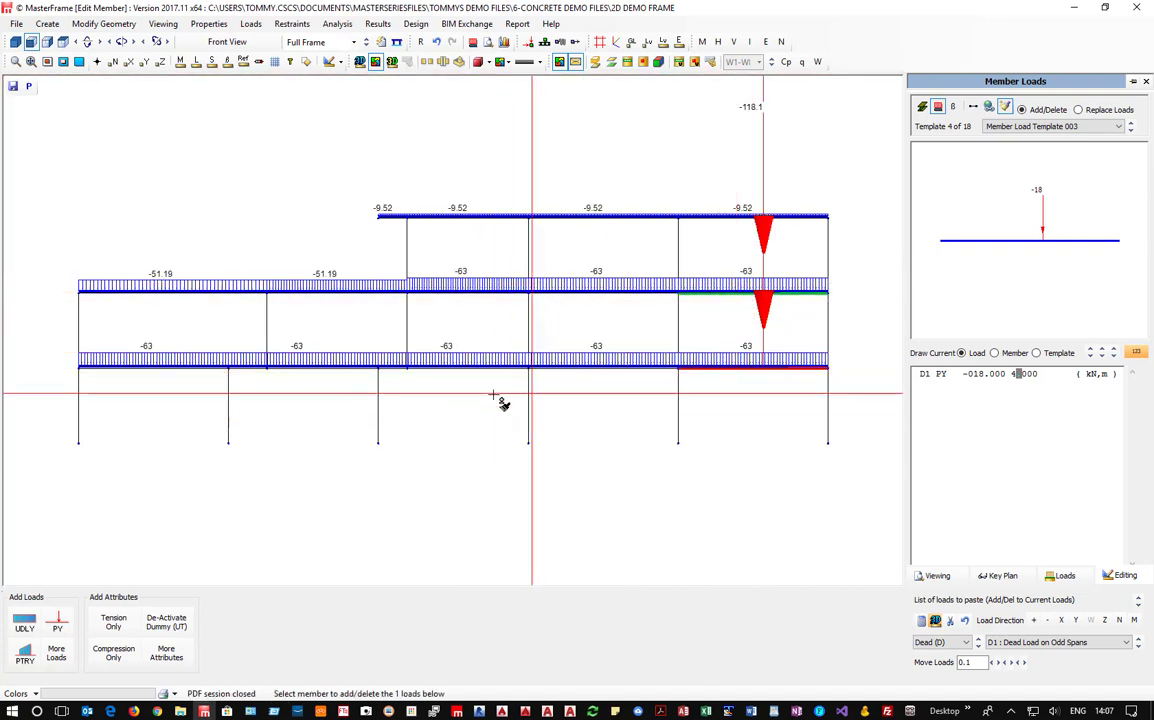
pyautogui.moveTo(425, 398); pyautogui.dragTo(476, 266)
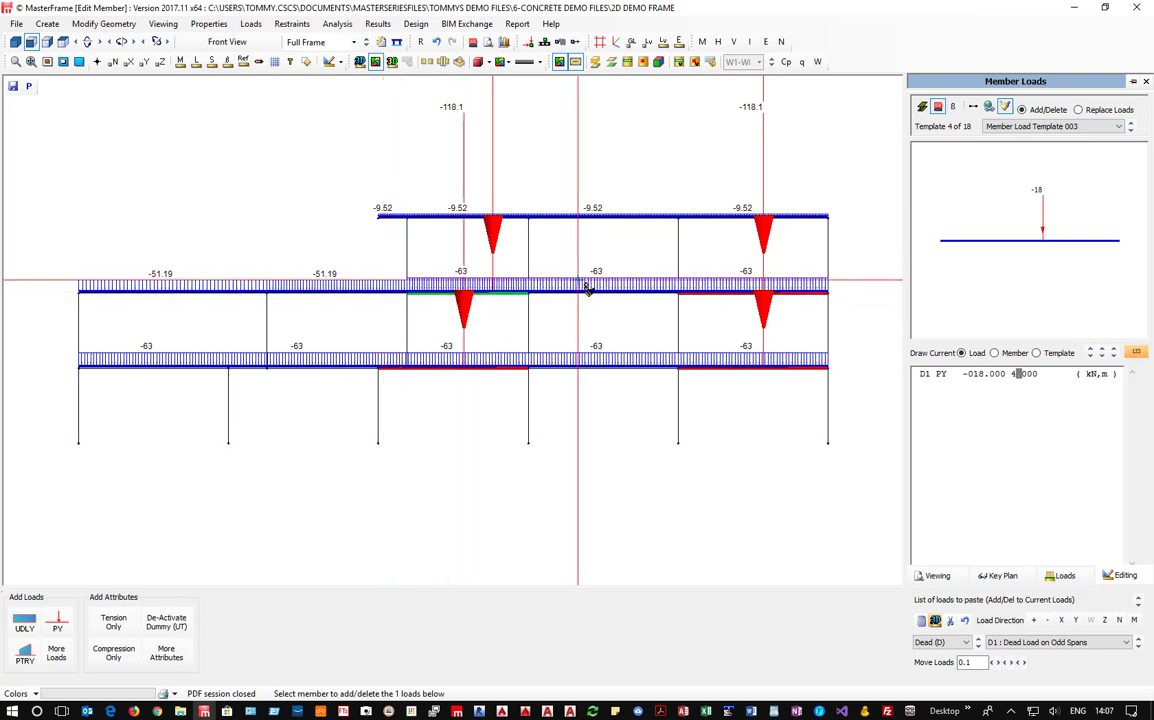
# Change the point load to case D2 and paste it onto the fourth-span beams of the lower two beam levels
pyautogui.click(930, 374)
pyautogui.write('2')
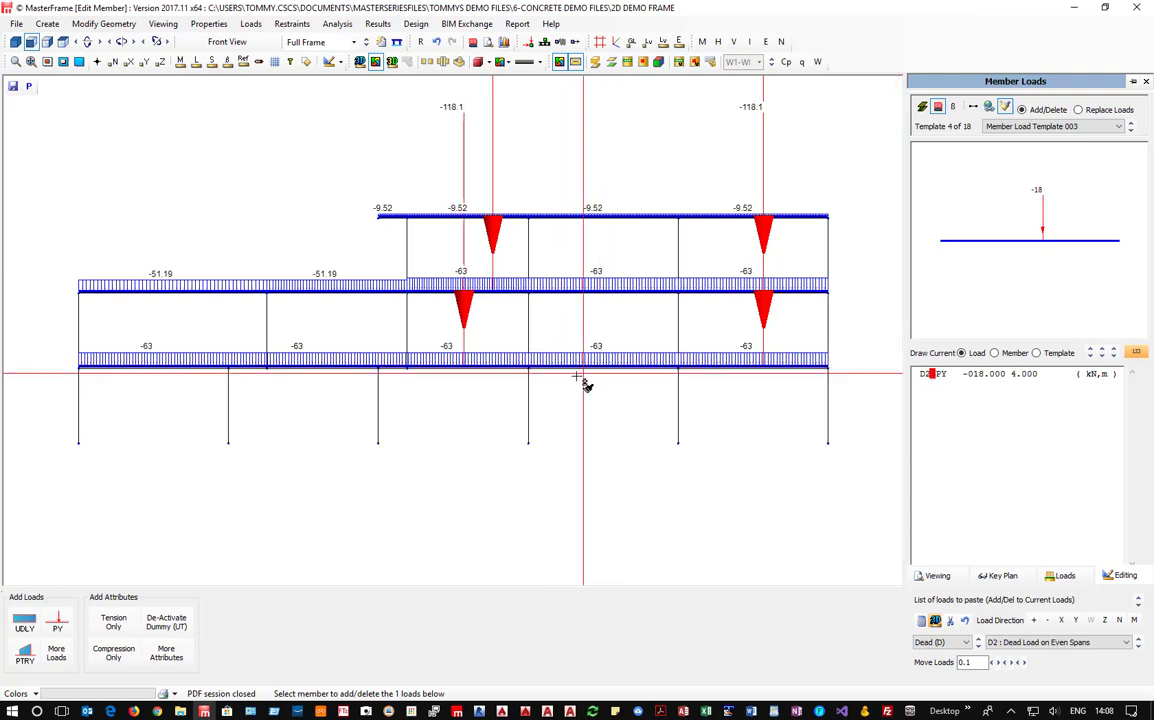
pyautogui.moveTo(573, 377); pyautogui.dragTo(633, 250)
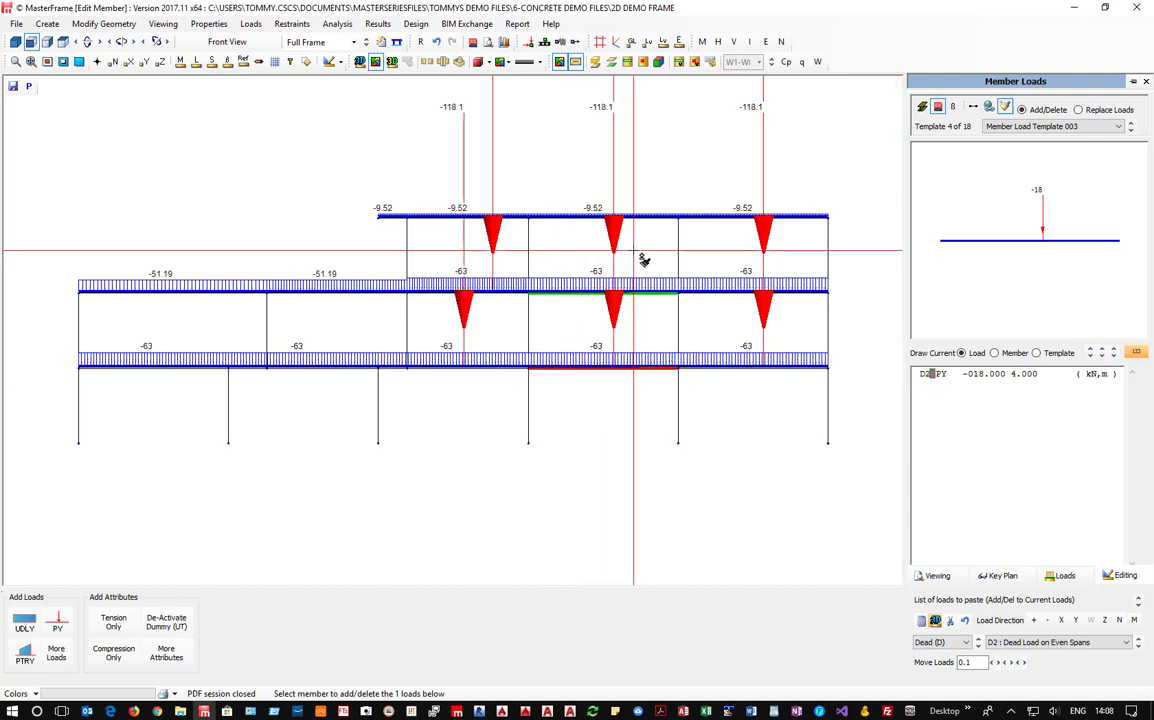
# Switch member loads to global load pattern editing and examine the members sharing the same loads across several spans
pyautogui.click(989, 108)
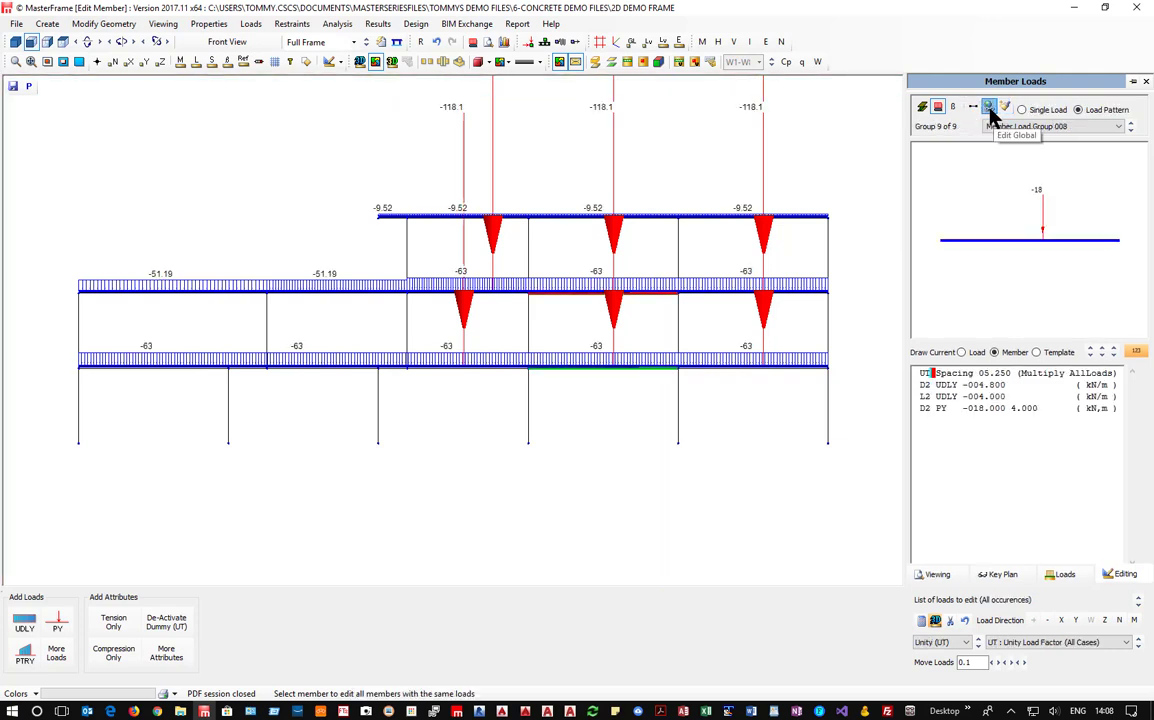
pyautogui.click(716, 368)
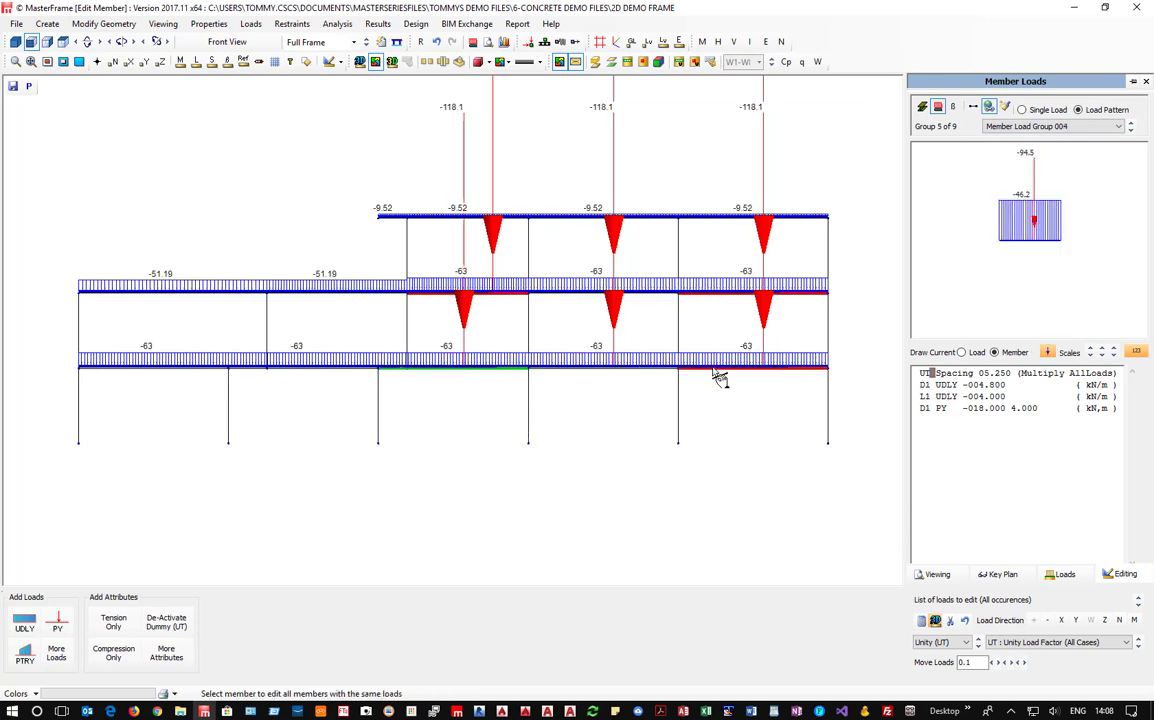
pyautogui.click(566, 296)
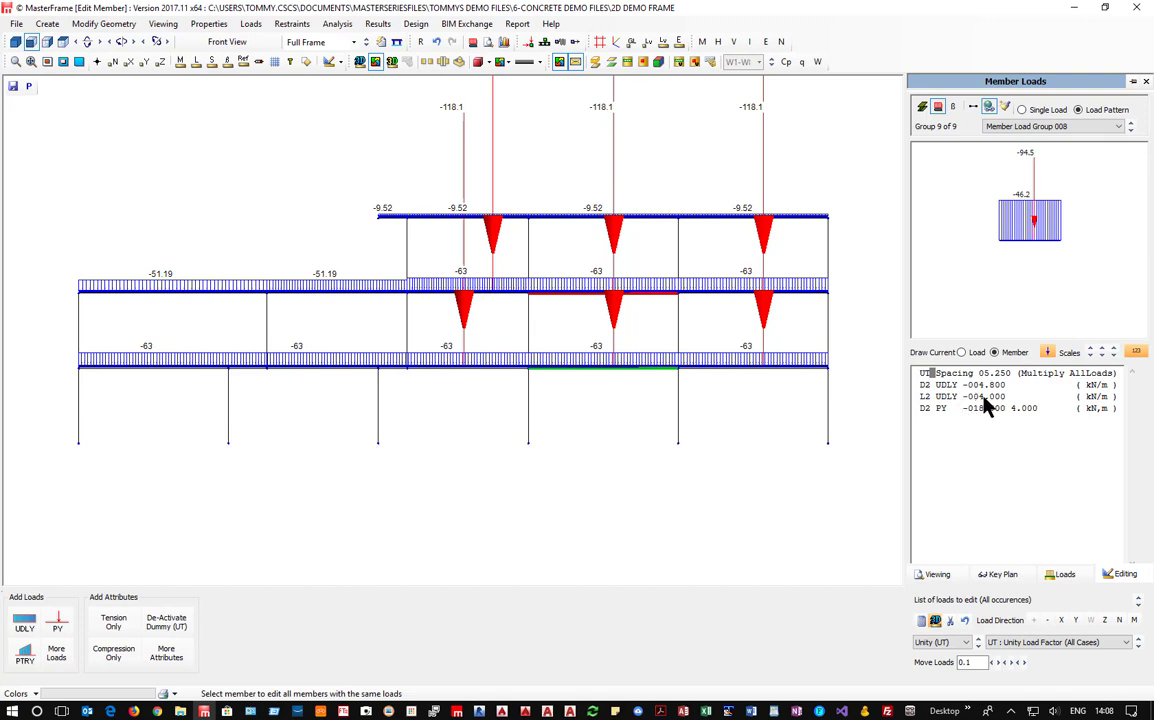
pyautogui.click(350, 296)
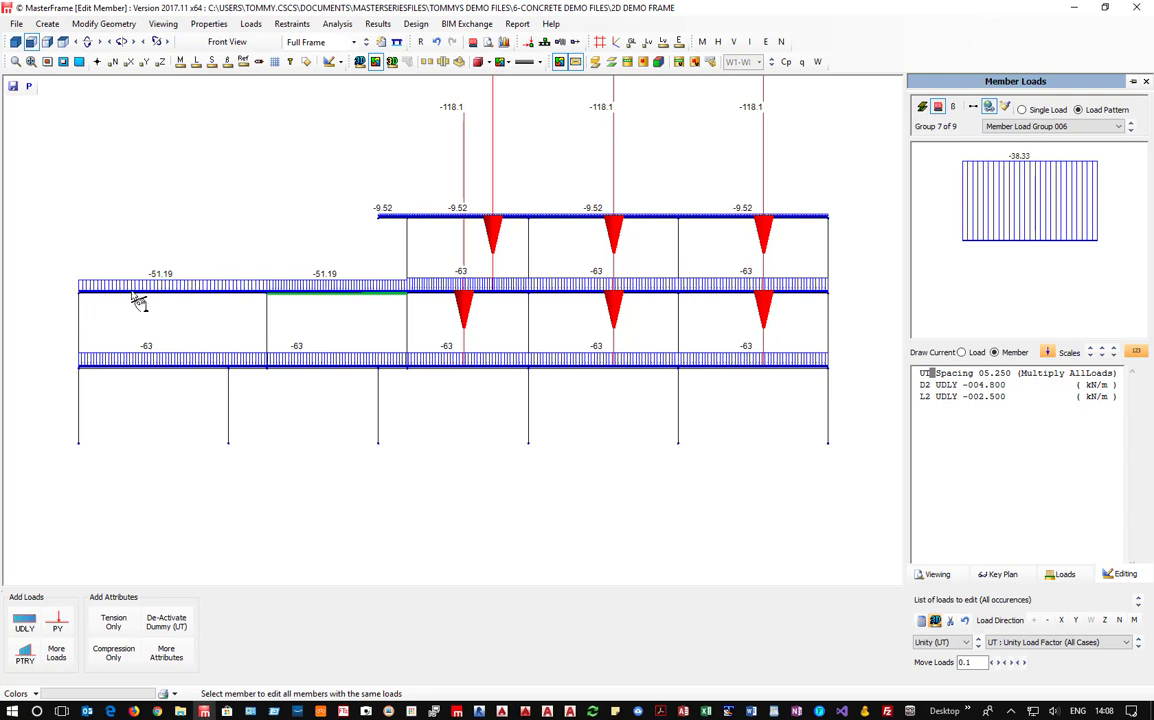
pyautogui.click(262, 305)
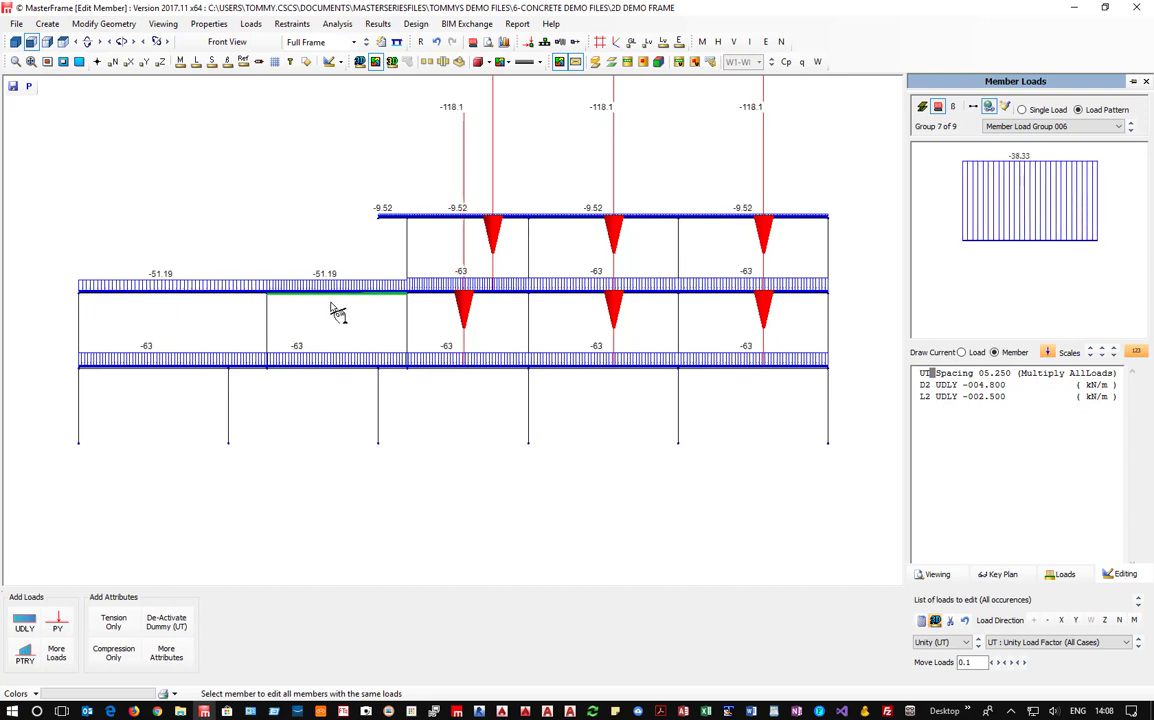
pyautogui.click(472, 42)
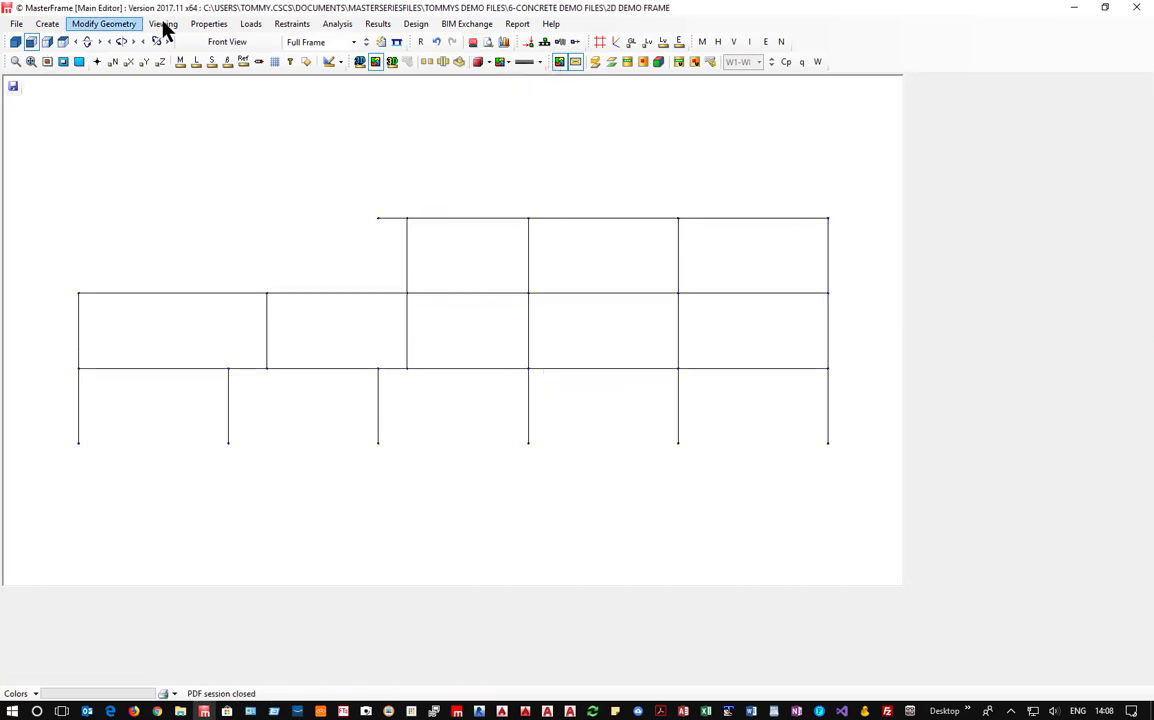
# In global member load editing, set the L1 live UDL on the second beam level's first span to -5.5 kN/m and compare the adjacent beam's loads
pyautogui.click(250, 25)
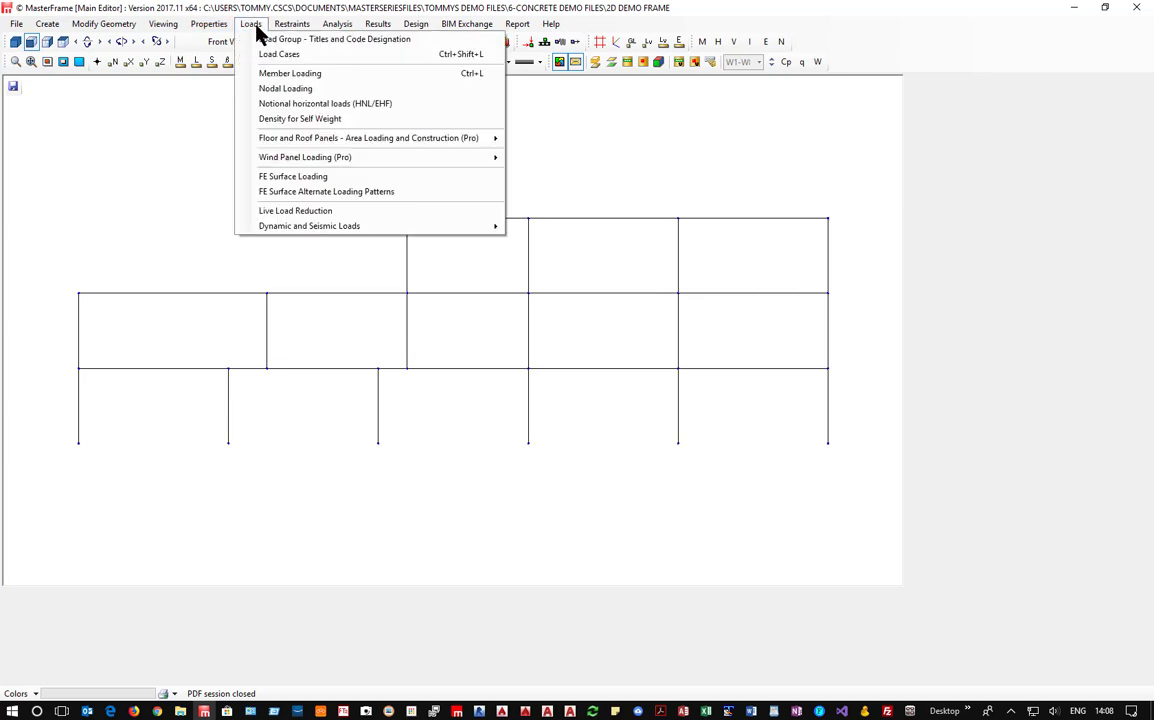
pyautogui.click(347, 74)
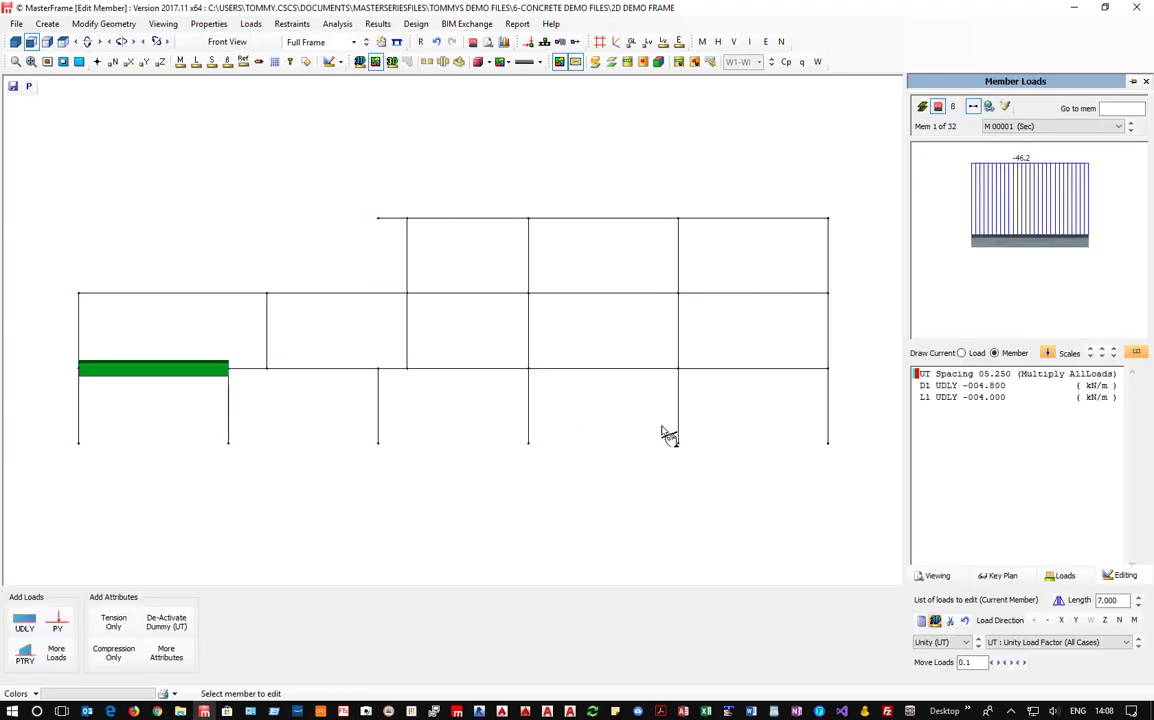
pyautogui.click(989, 106)
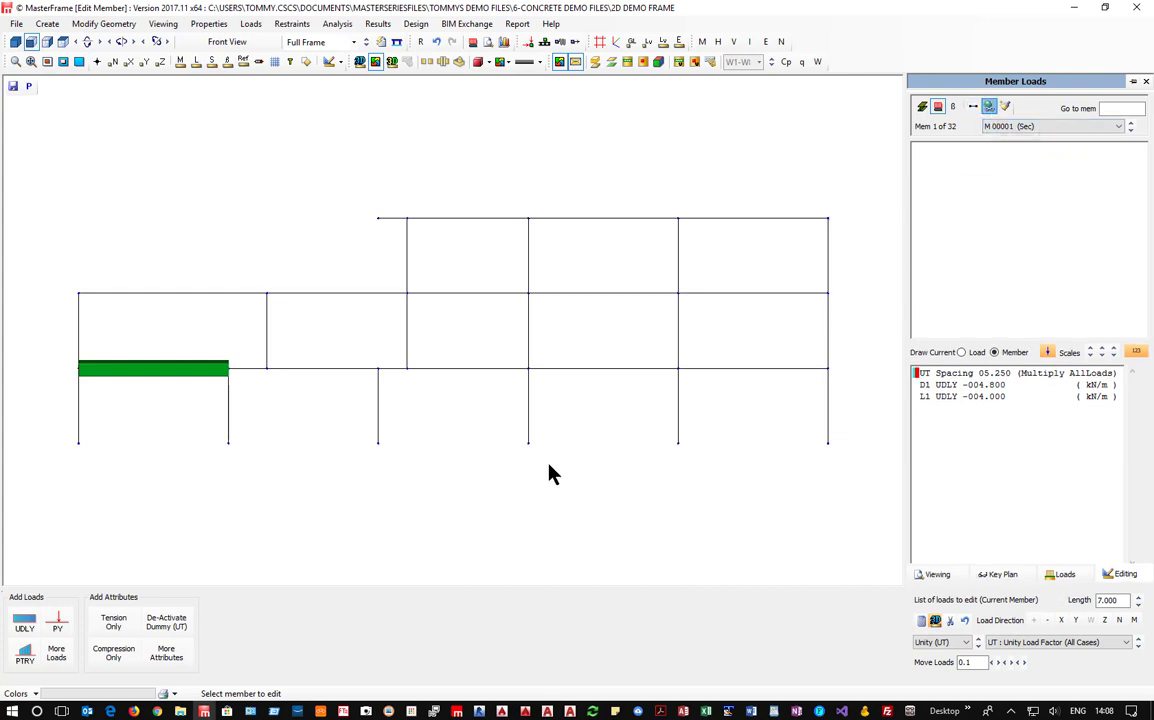
pyautogui.click(185, 295)
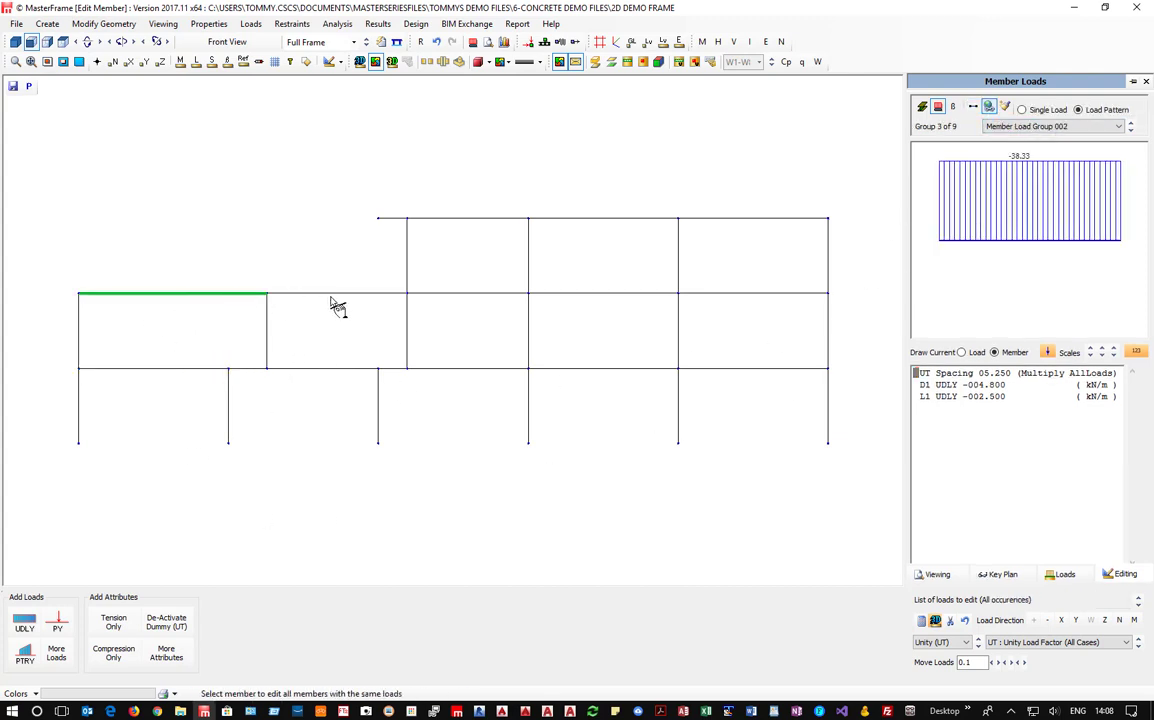
pyautogui.click(310, 293)
pyautogui.click(160, 295)
pyautogui.click(983, 397)
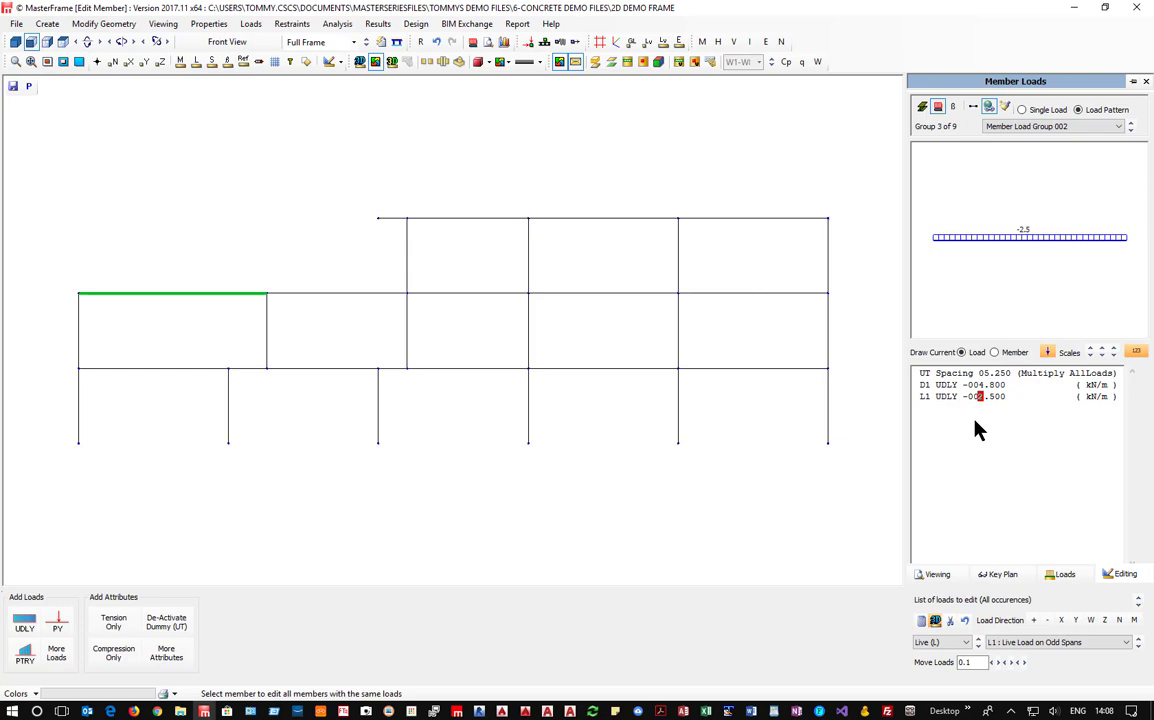
pyautogui.write('5')
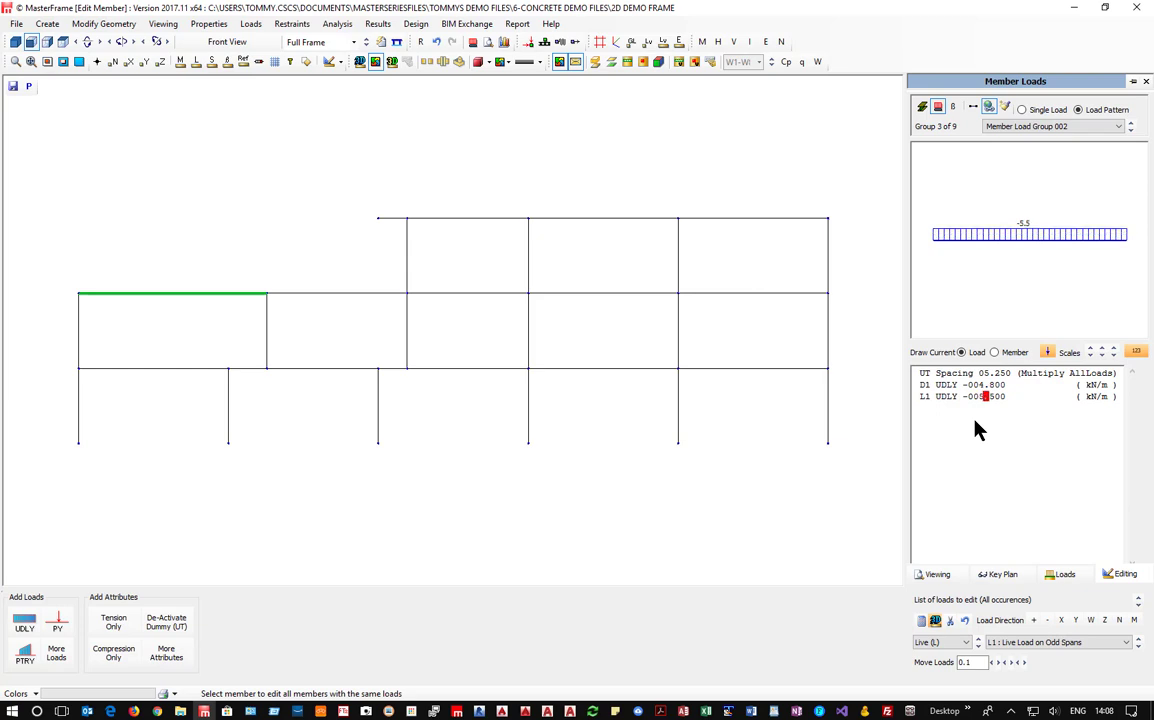
pyautogui.click(333, 296)
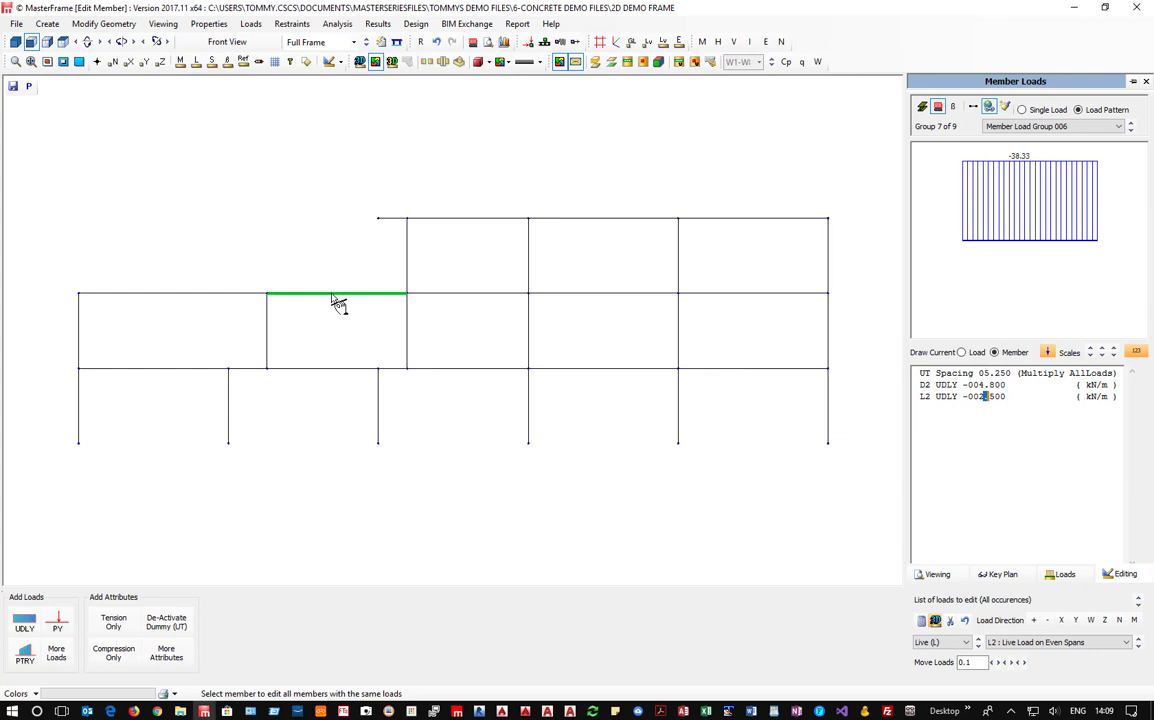
pyautogui.click(162, 294)
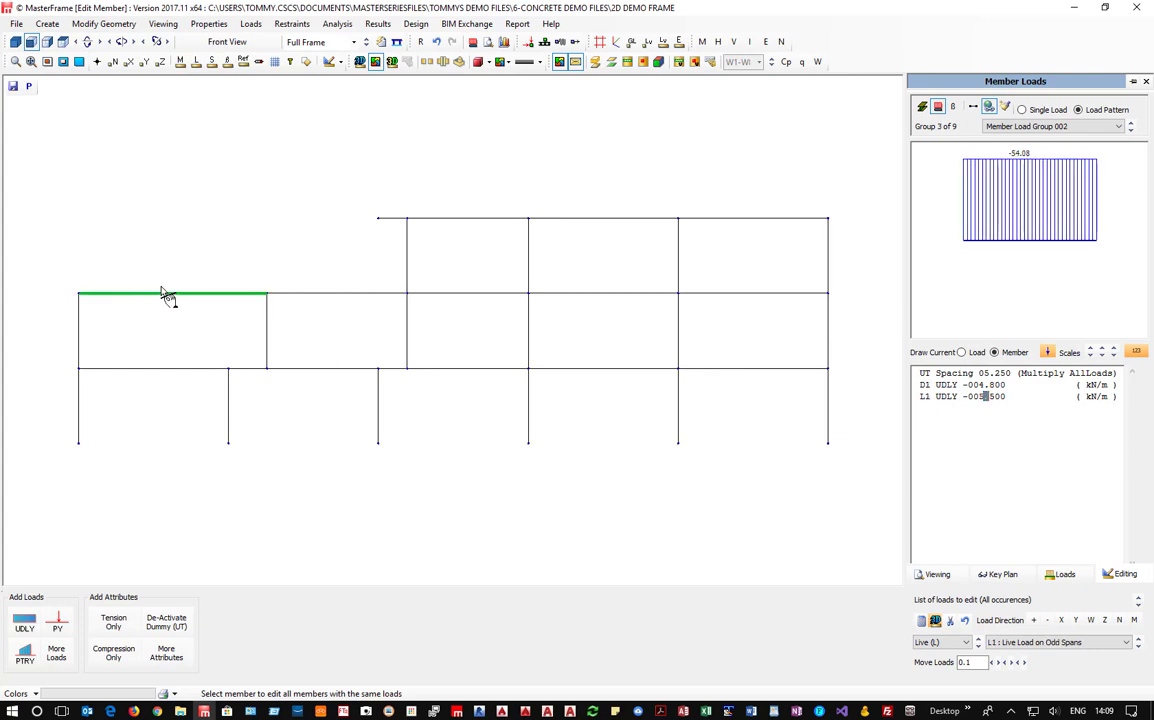
pyautogui.click(315, 295)
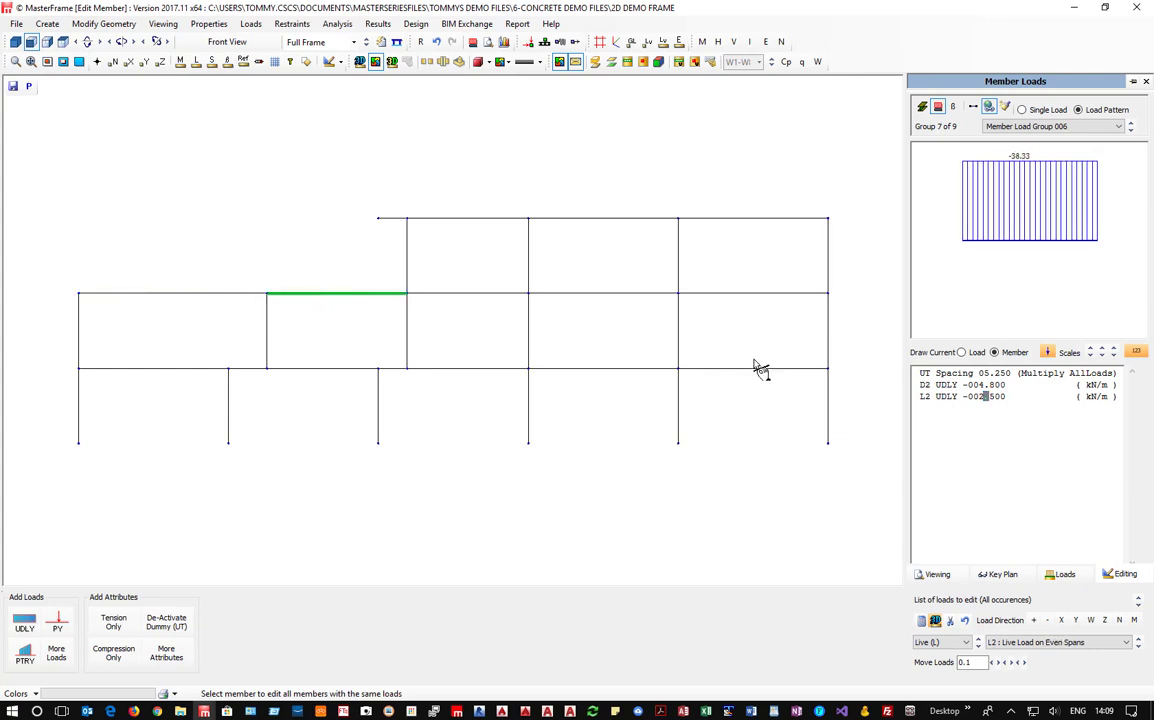
# Set the L2 live UDL on the second beam level's second span to -5.5 kN/m, checking the first span for comparison
pyautogui.click(190, 296)
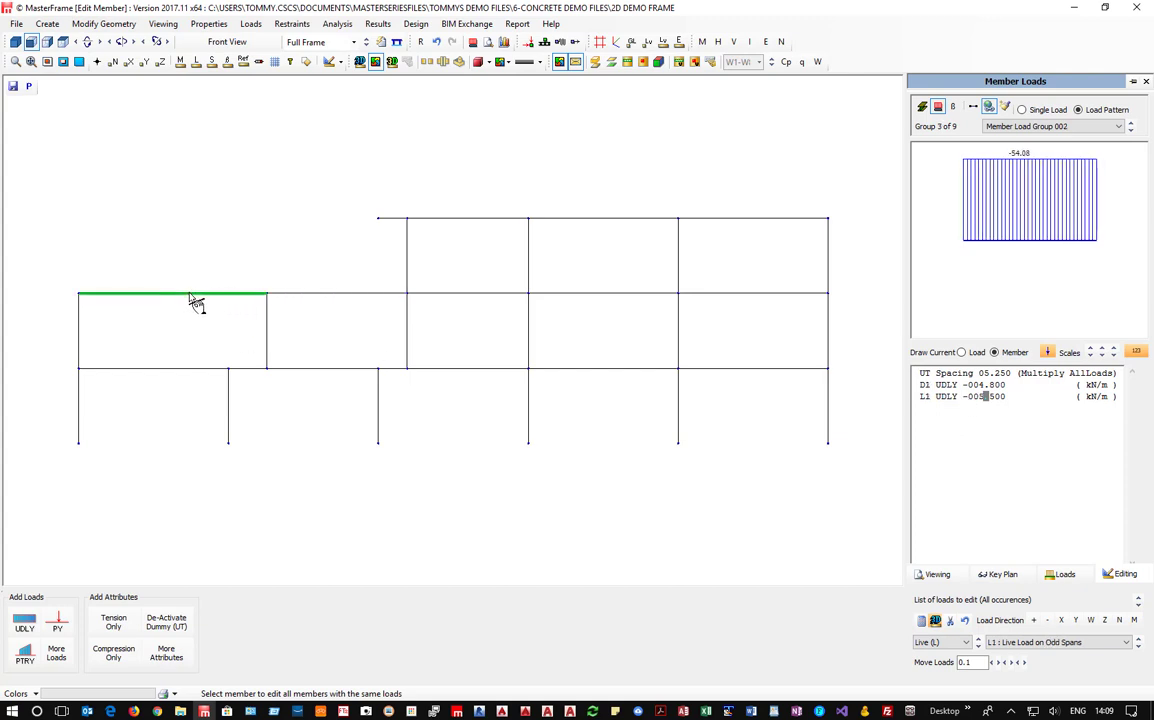
pyautogui.click(321, 305)
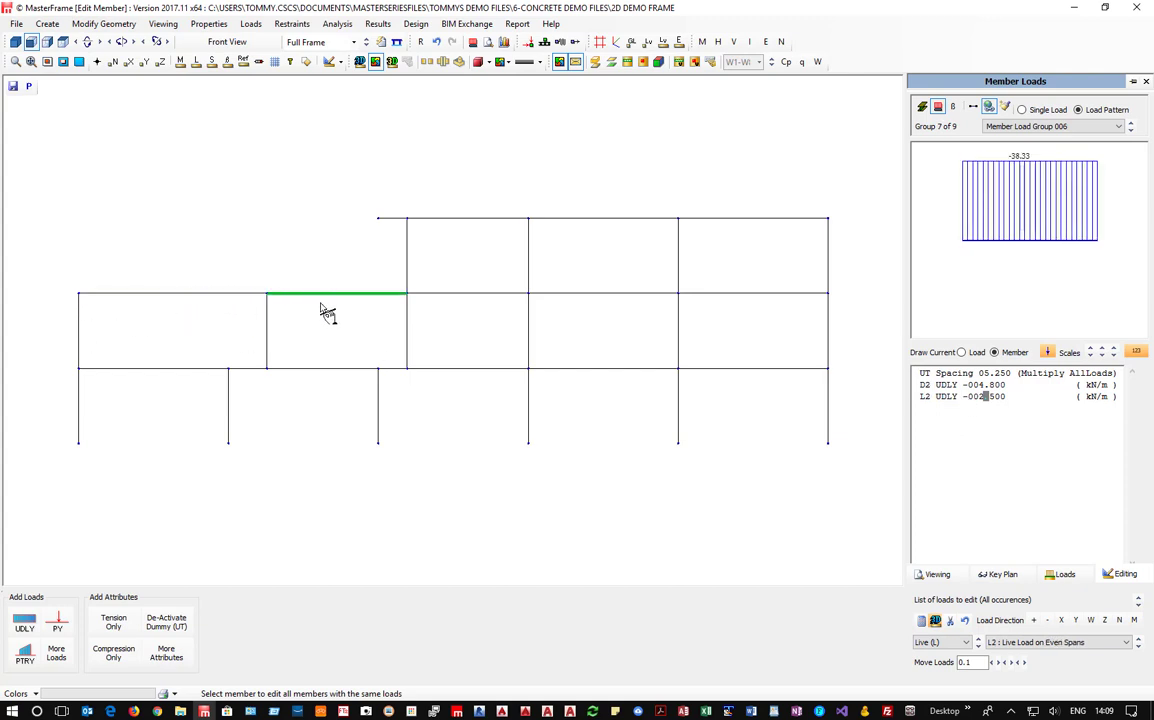
pyautogui.click(980, 396)
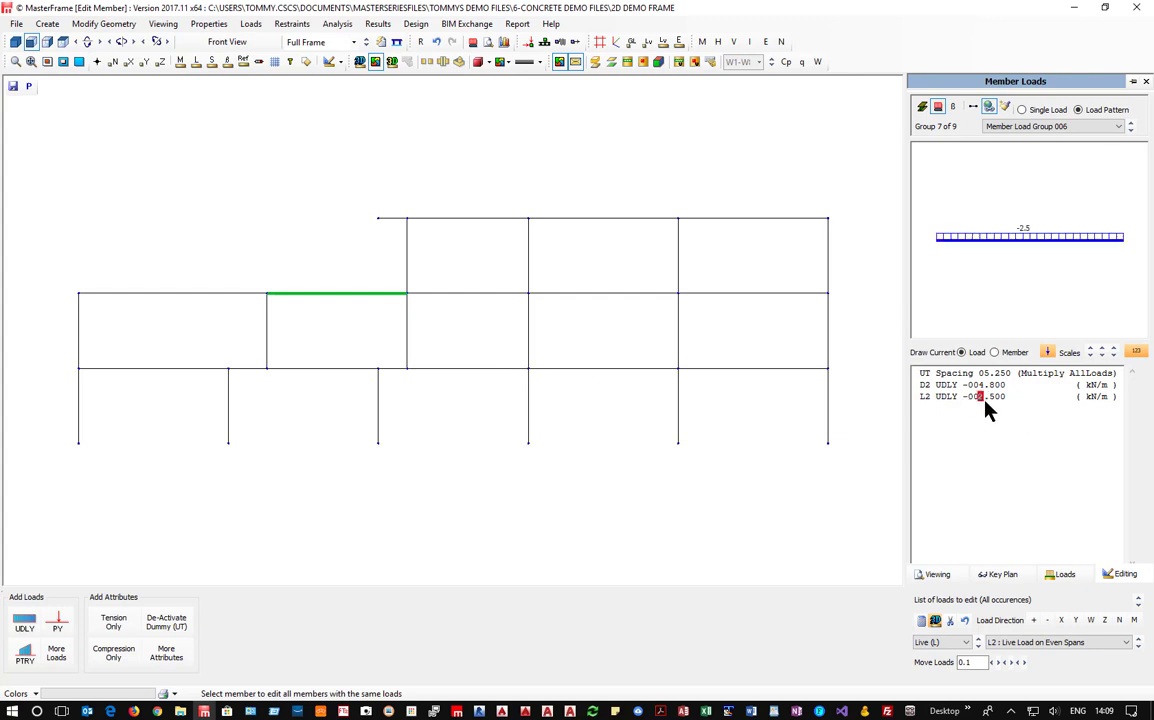
pyautogui.write('5')
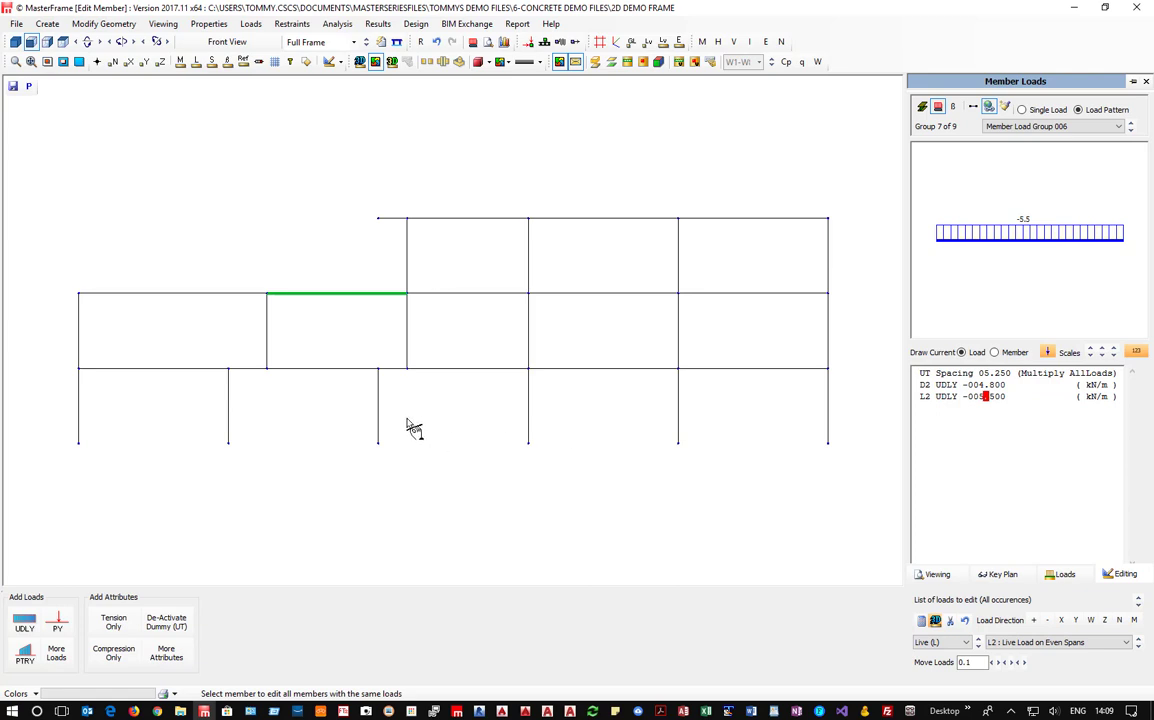
# Switch from load pattern to single load editing and set all occurrences of the -4 kN/m L1 UDL to -4.5 kN/m
pyautogui.click(169, 371)
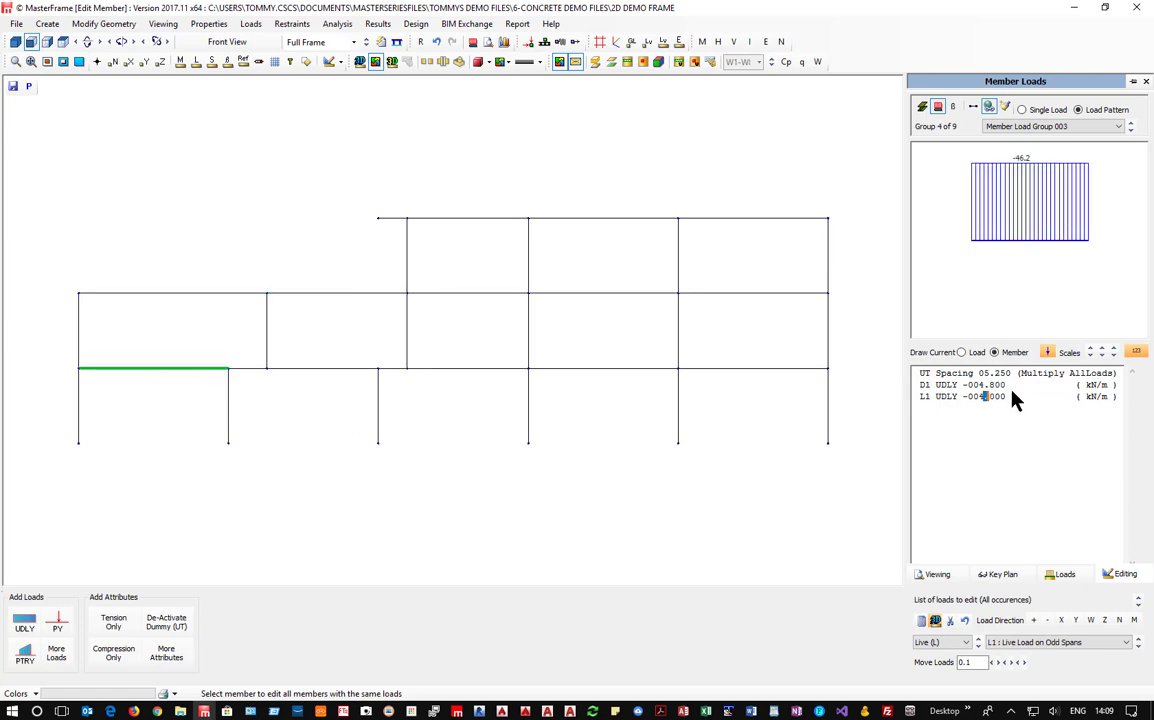
pyautogui.click(980, 397)
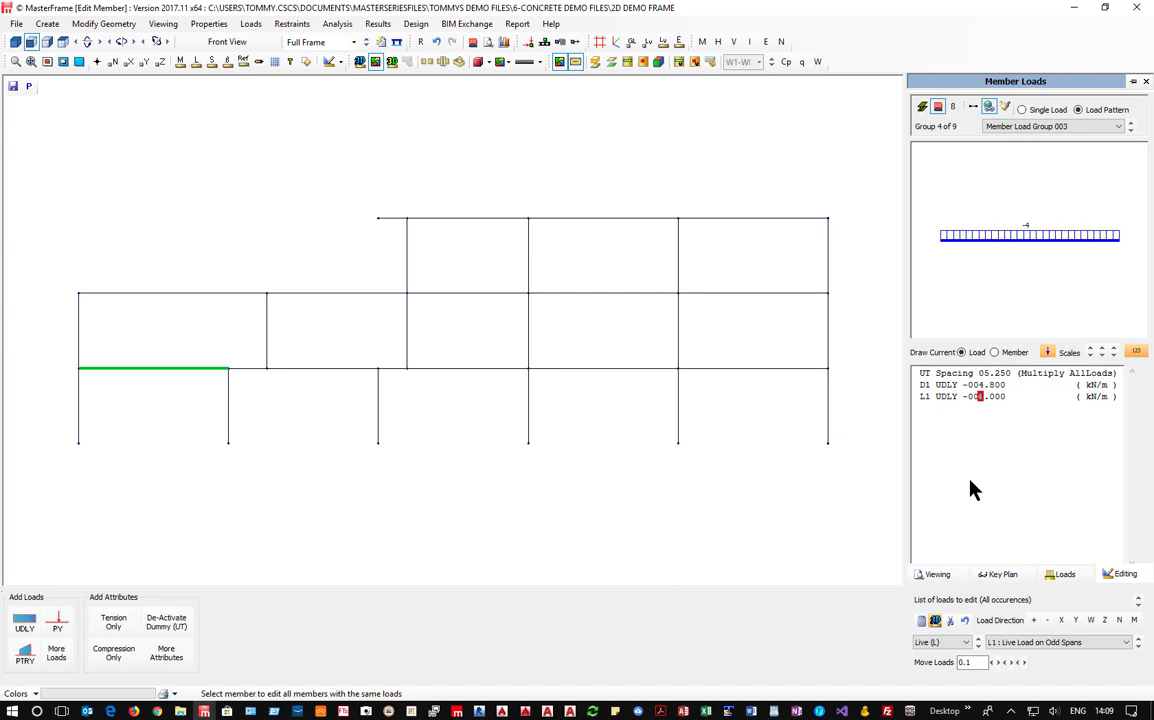
pyautogui.click(1048, 110)
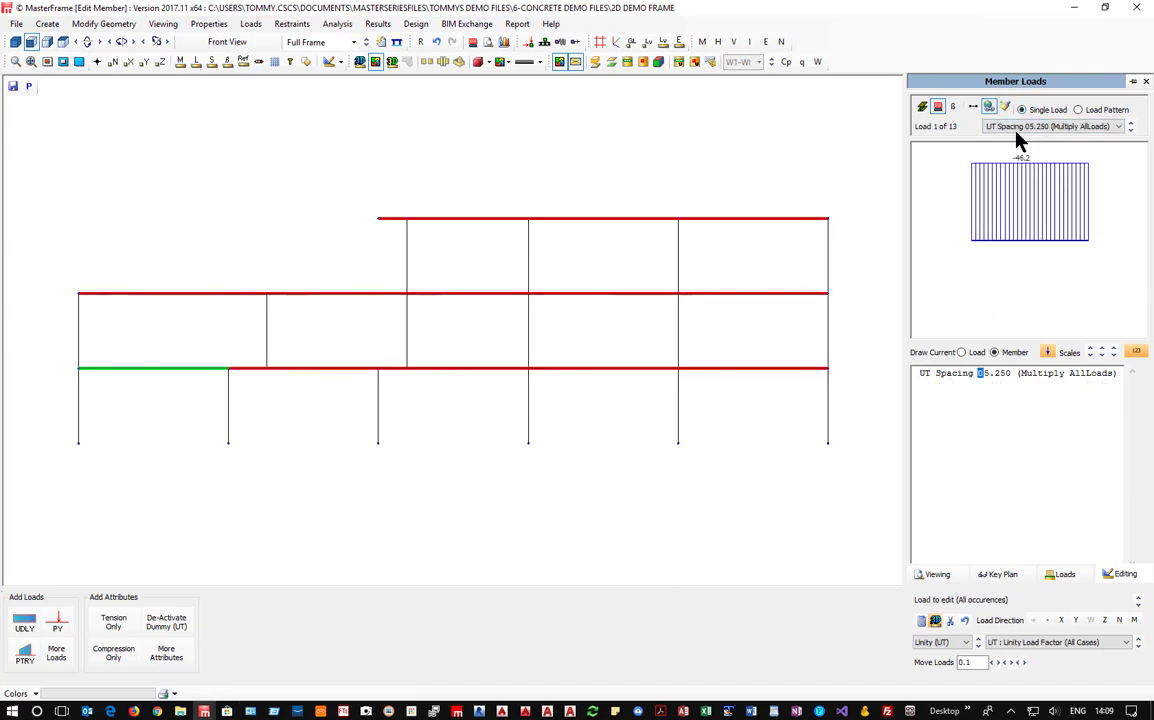
pyautogui.click(1040, 127)
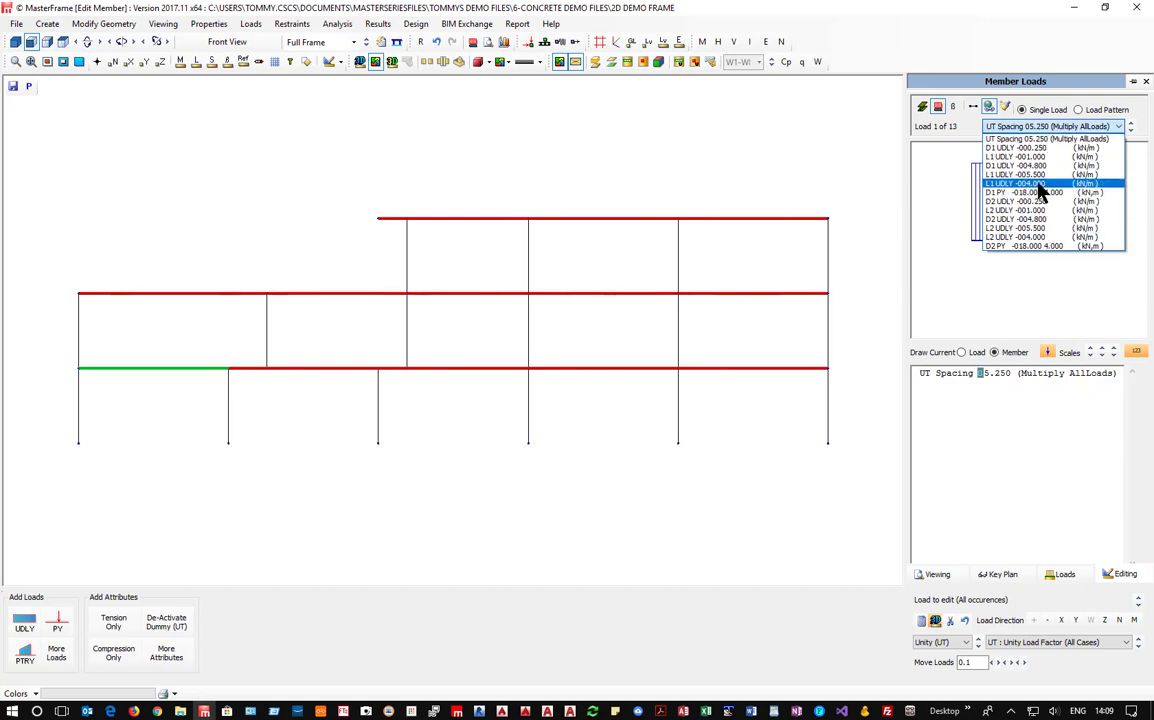
pyautogui.click(1038, 184)
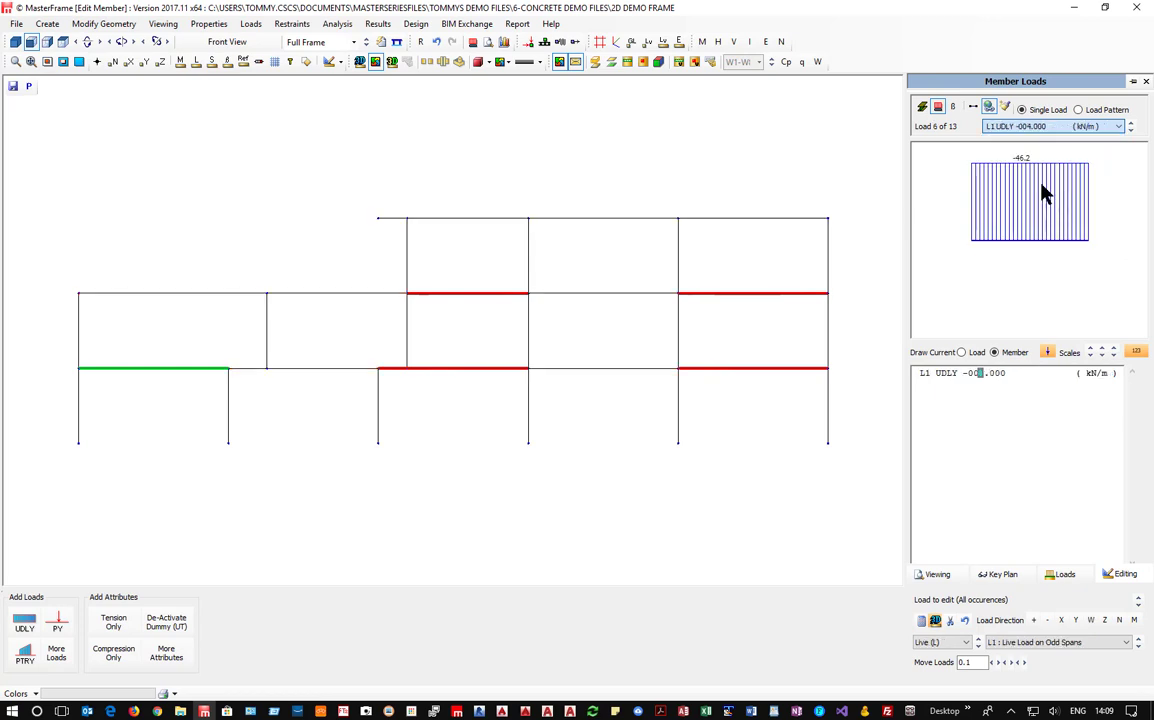
pyautogui.click(996, 374)
pyautogui.click(993, 374)
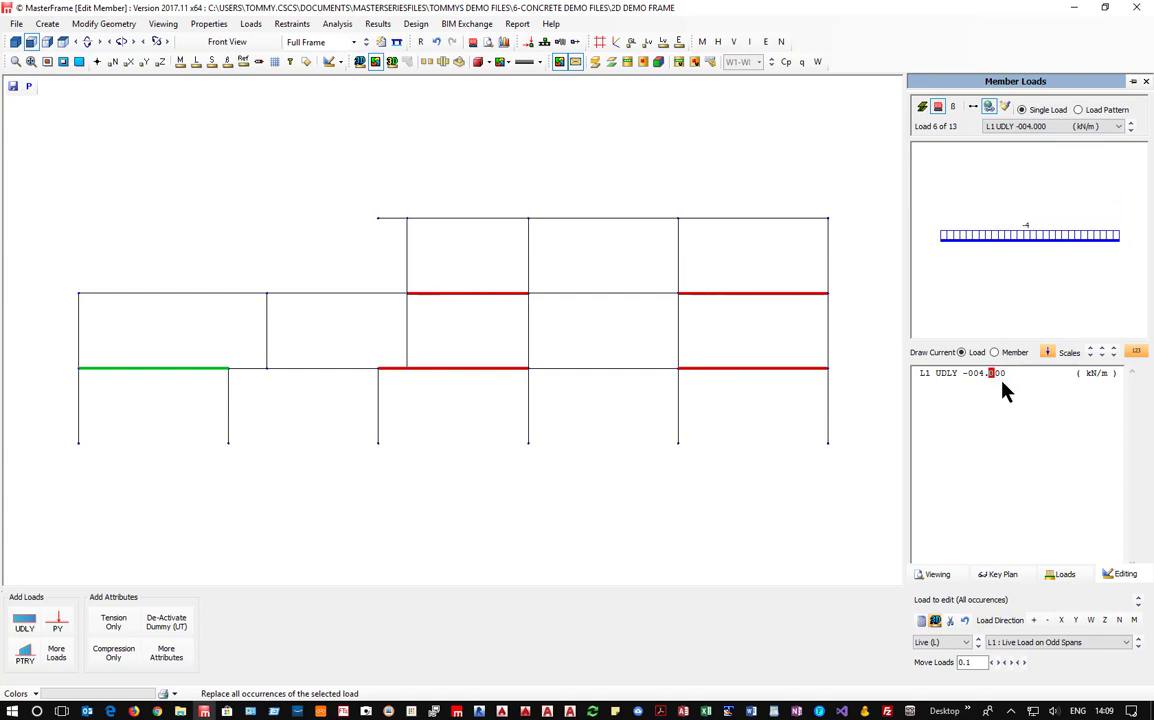
pyautogui.write('5')
# Set all occurrences of the -4 kN/m L2 UDL to -4.5 kN/m and finish editing the member loads
pyautogui.click(1018, 128)
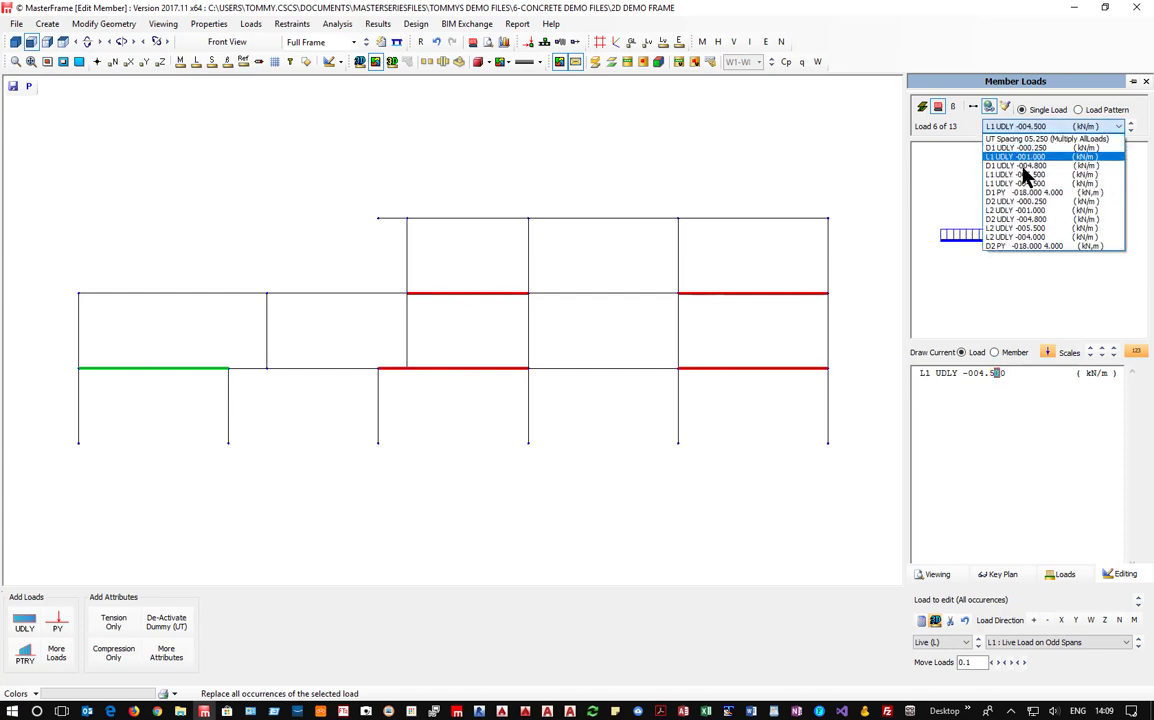
pyautogui.click(1028, 238)
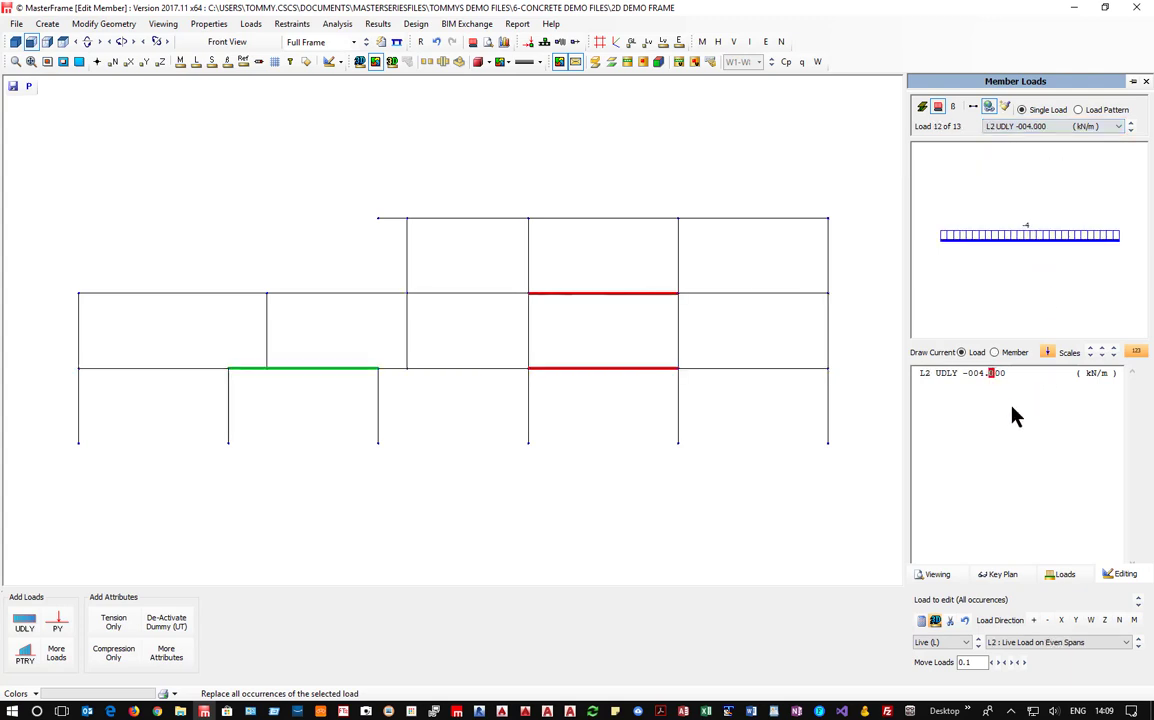
pyautogui.write('5')
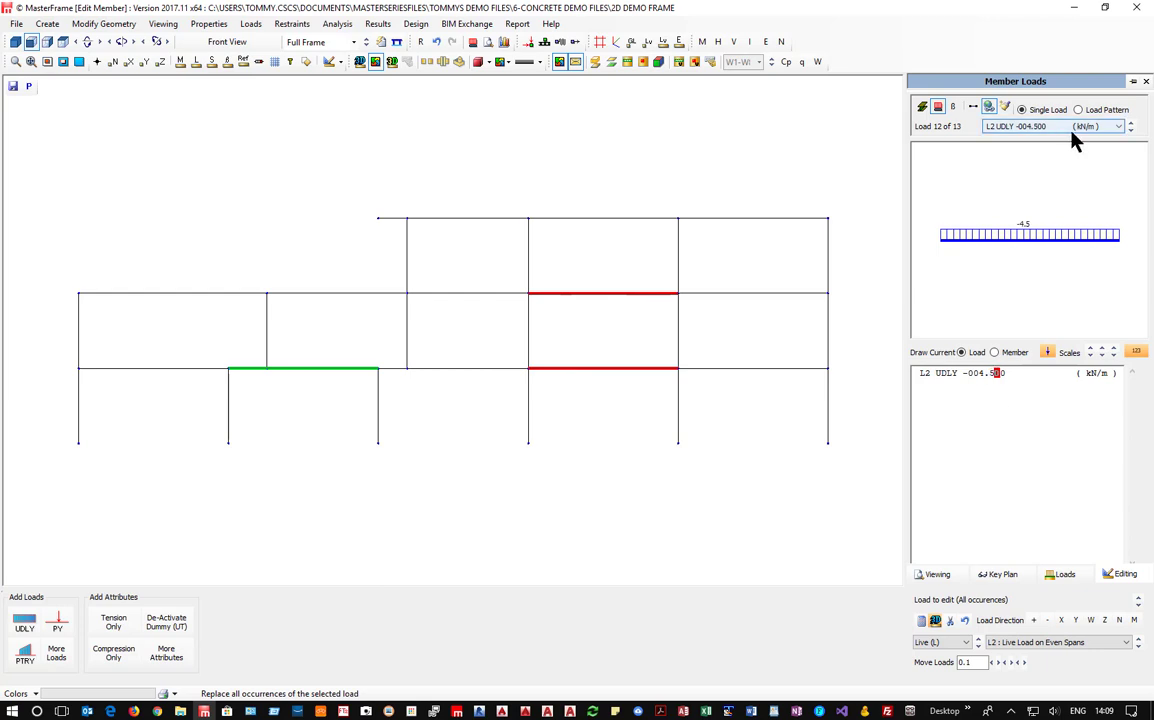
pyautogui.click(1147, 85)
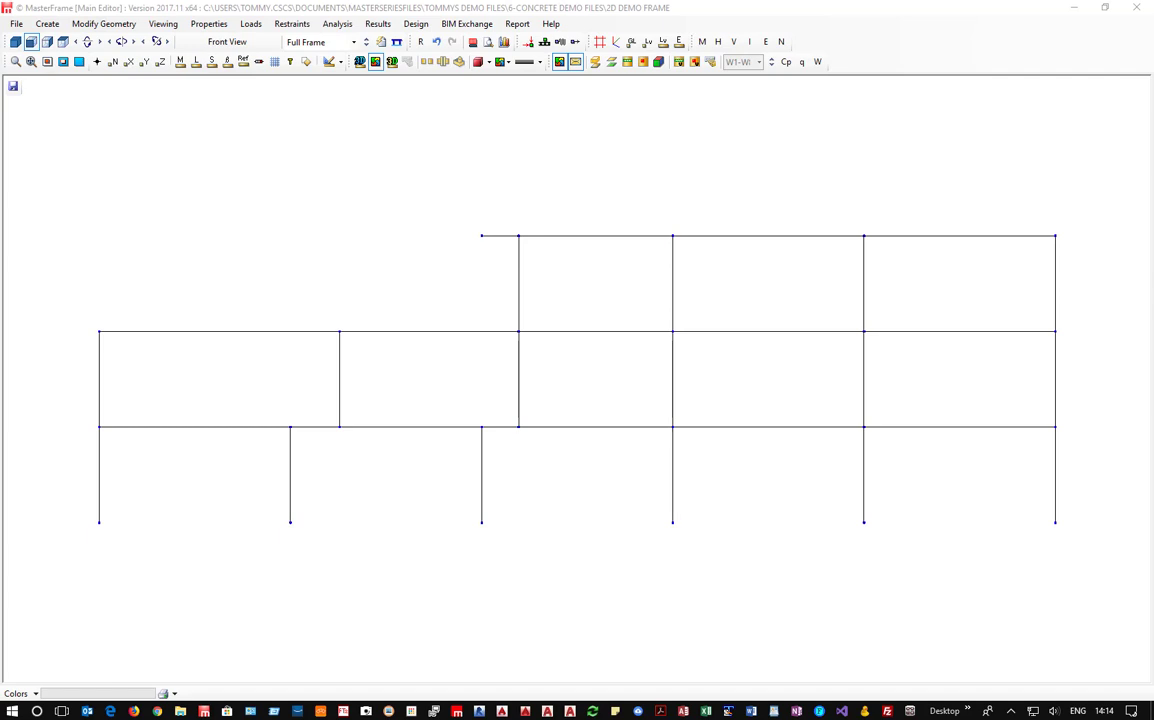
# Start opening another model without saving the 2D Demo Frame, and browse to the 1-Typical MF frames folder
pyautogui.click(17, 24)
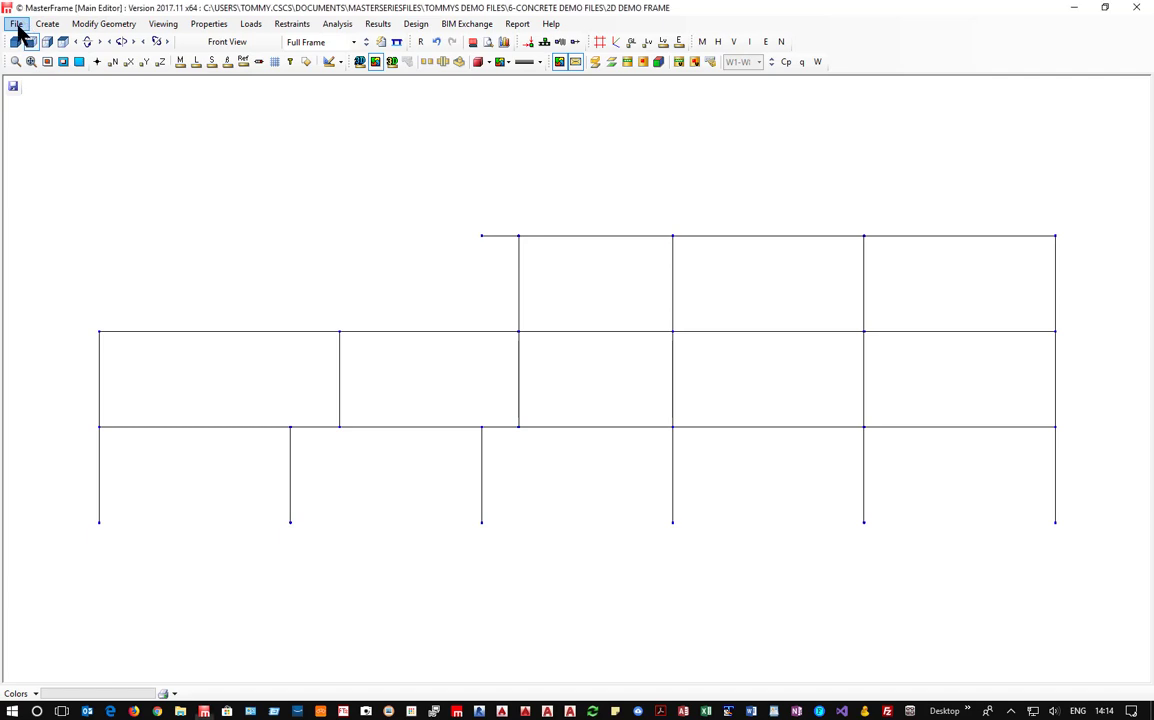
pyautogui.click(17, 24)
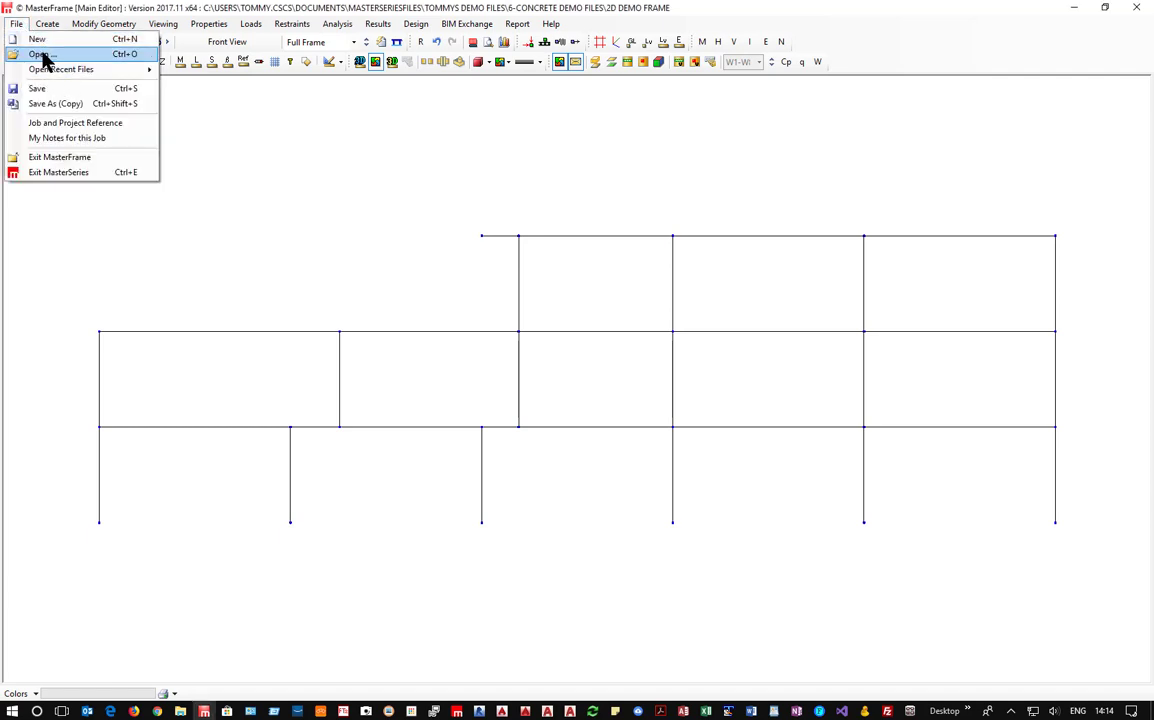
pyautogui.click(50, 55)
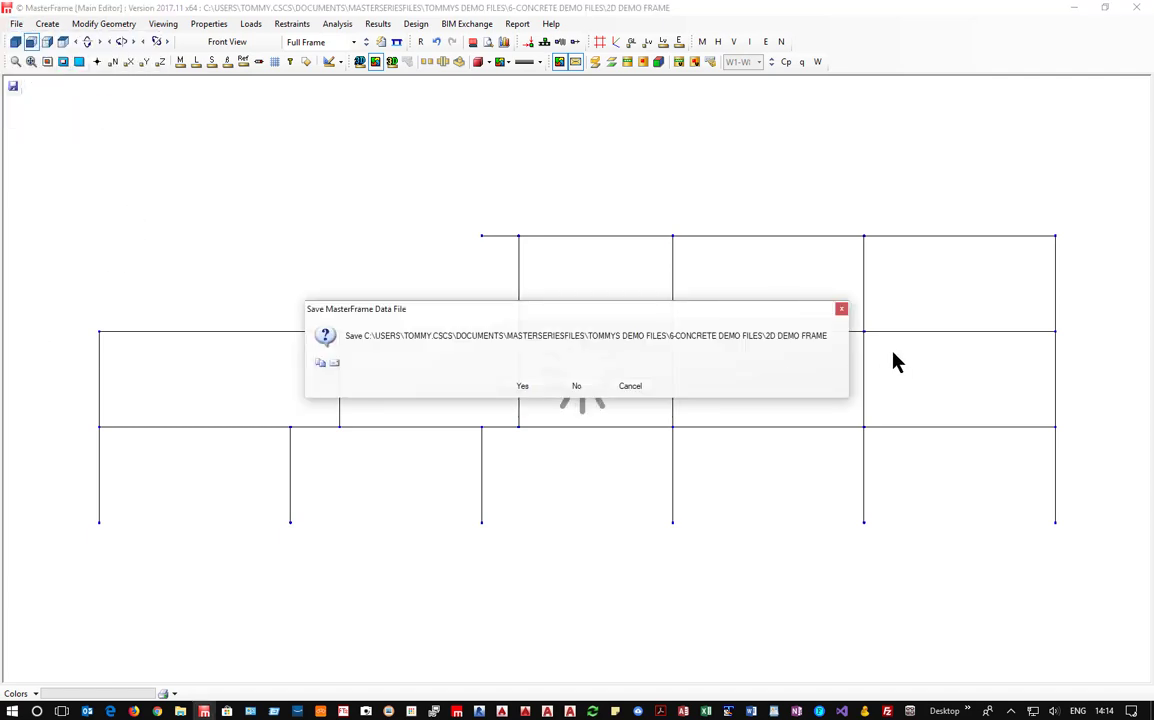
pyautogui.click(556, 385)
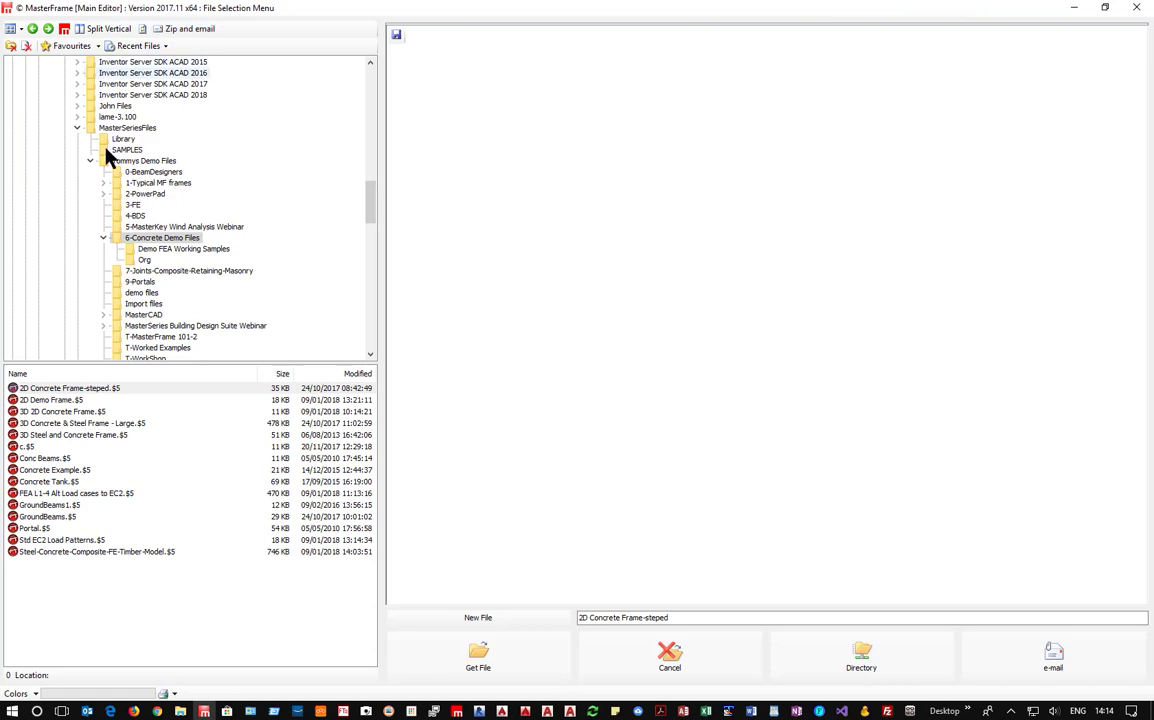
pyautogui.click(140, 193)
pyautogui.click(150, 183)
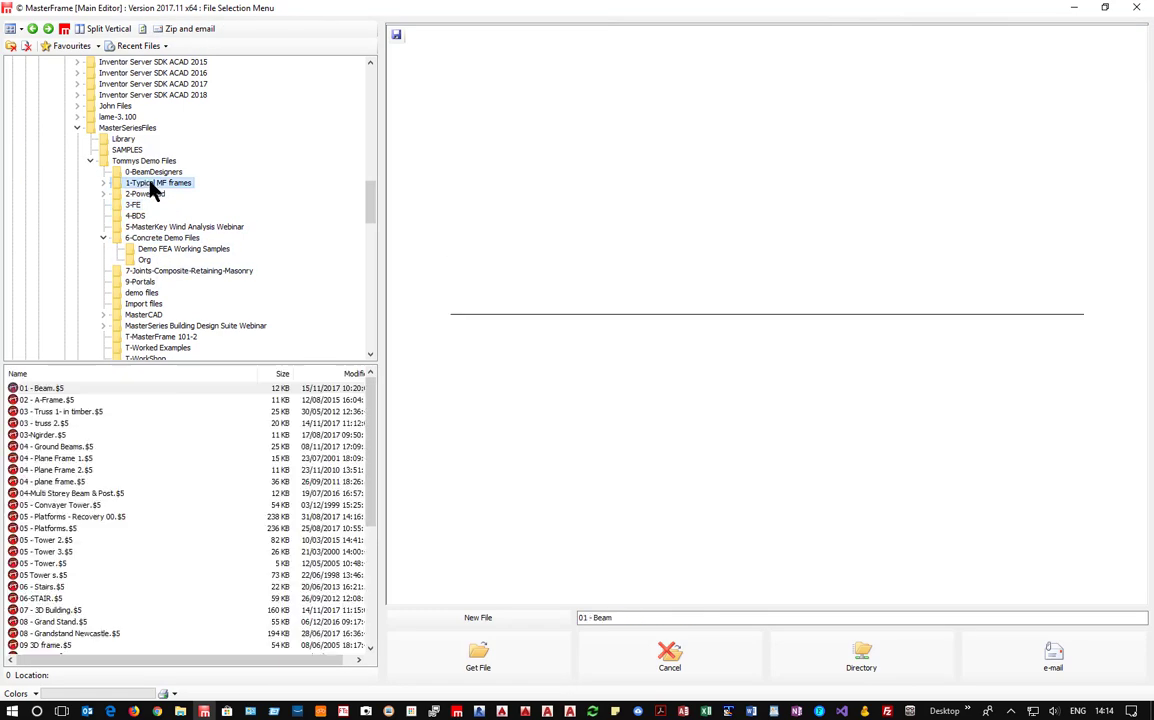
# Examine the previews of the sample models in the 1-Typical MF frames folder, from the trusses and towers to the grandstands, domes and bridges
pyautogui.click(57, 402)
pyautogui.press('Down')
pyautogui.press('Down')
pyautogui.press('Down')
pyautogui.press('Down')
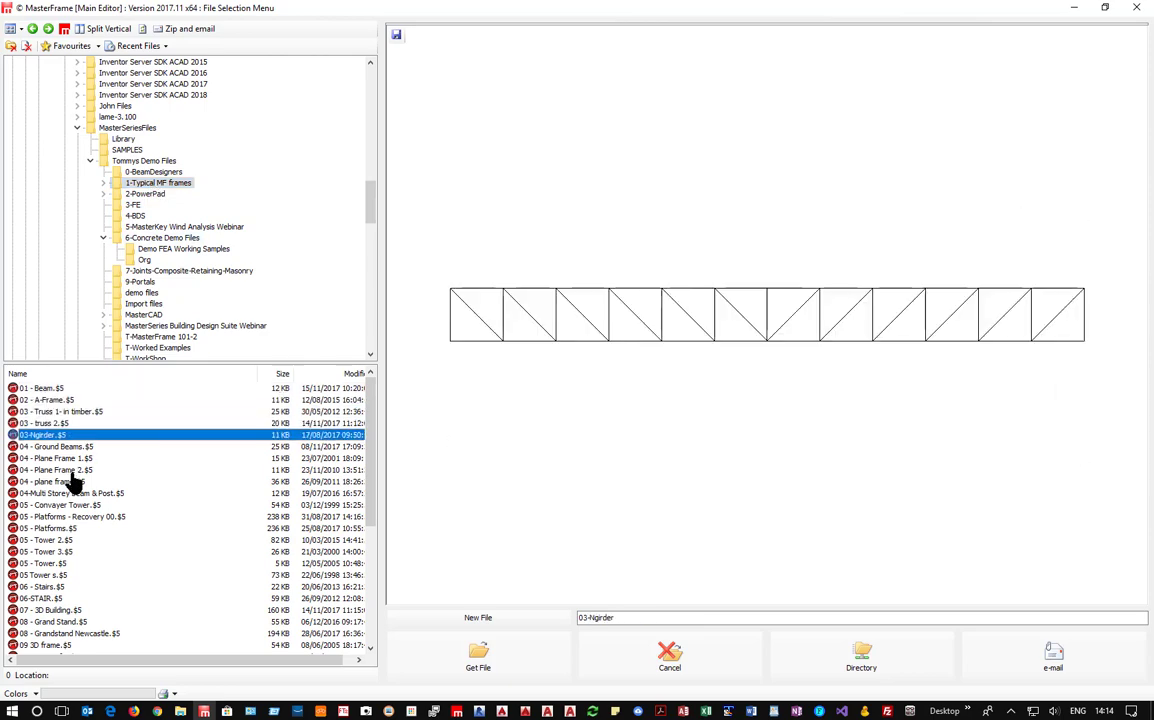
pyautogui.press('Down')
pyautogui.press('Down')
pyautogui.press('Down')
pyautogui.press('Down')
pyautogui.press('Down')
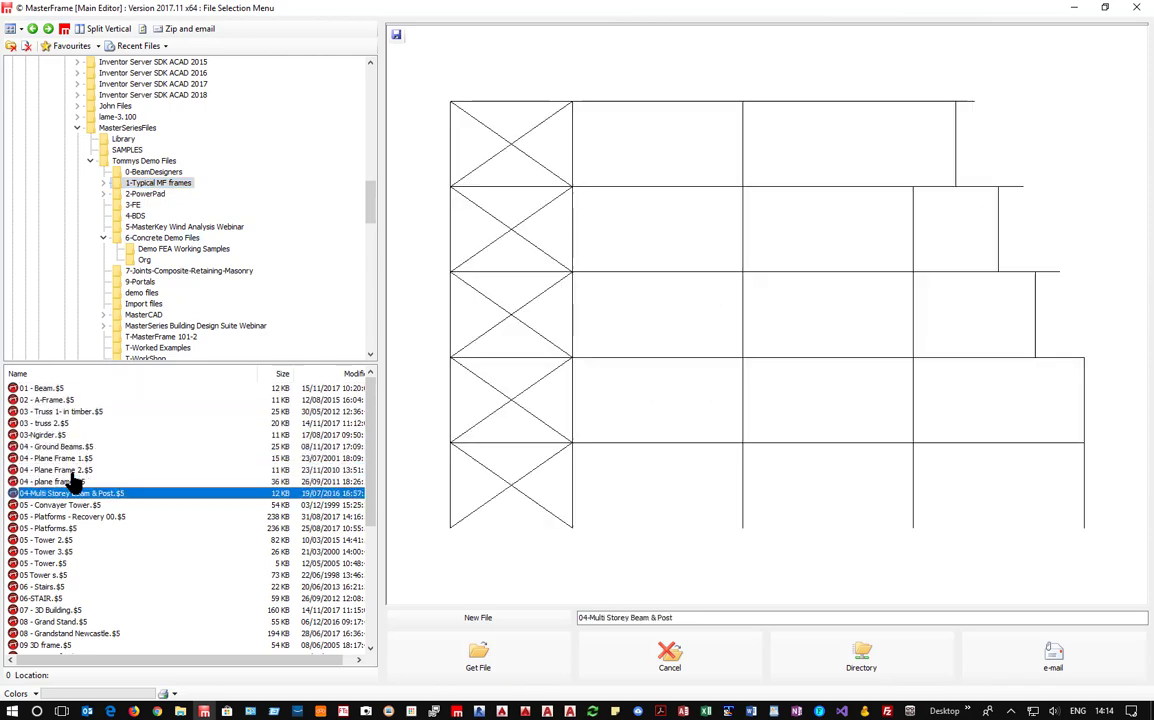
pyautogui.press('Down')
pyautogui.press('Down')
pyautogui.press('Down')
pyautogui.press('Down')
pyautogui.press('Down')
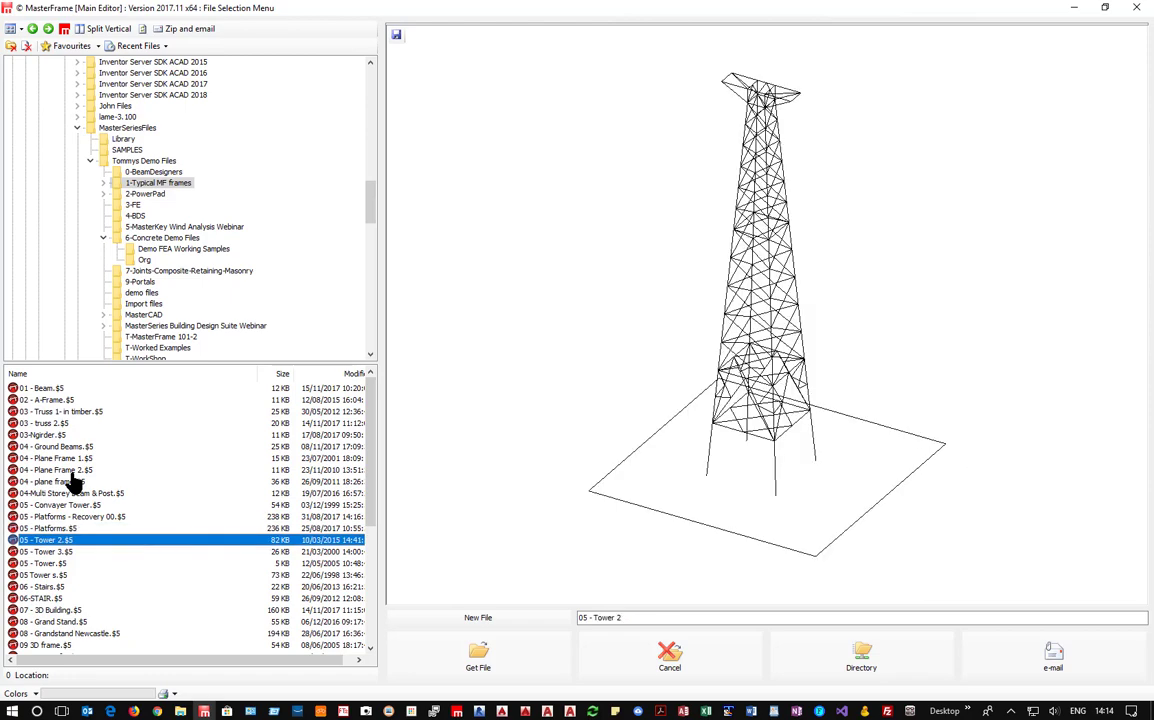
pyautogui.press('Down')
pyautogui.press('Down')
pyautogui.press('Down')
pyautogui.press('Down')
pyautogui.press('Down')
pyautogui.press('Down')
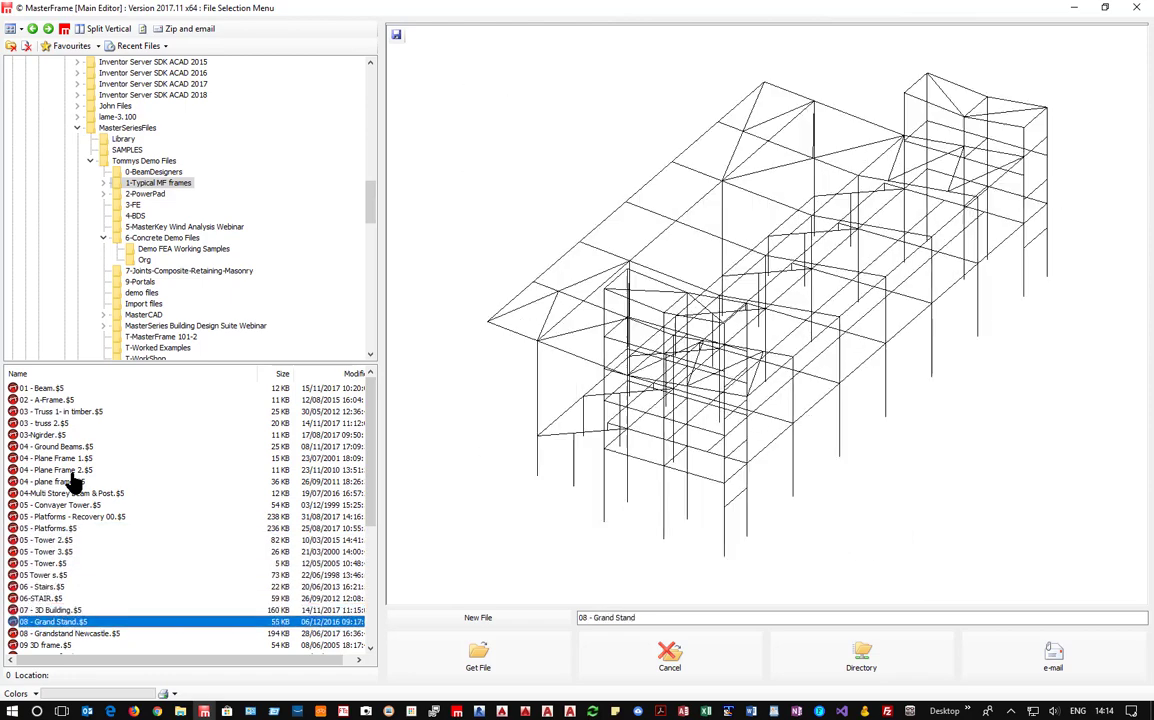
pyautogui.press('Up')
pyautogui.press('Down')
pyautogui.press('Down')
pyautogui.press('Down')
pyautogui.press('Down')
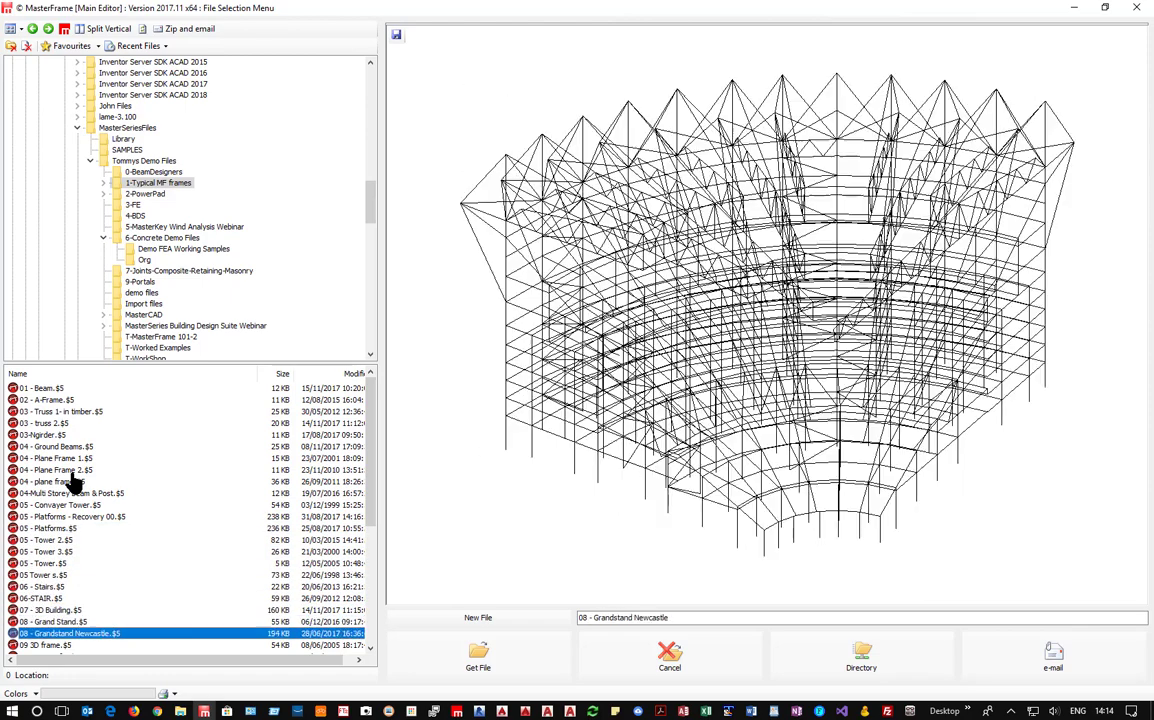
pyautogui.press('Down')
pyautogui.press('Down')
pyautogui.press('Down')
pyautogui.press('Down')
pyautogui.press('Down')
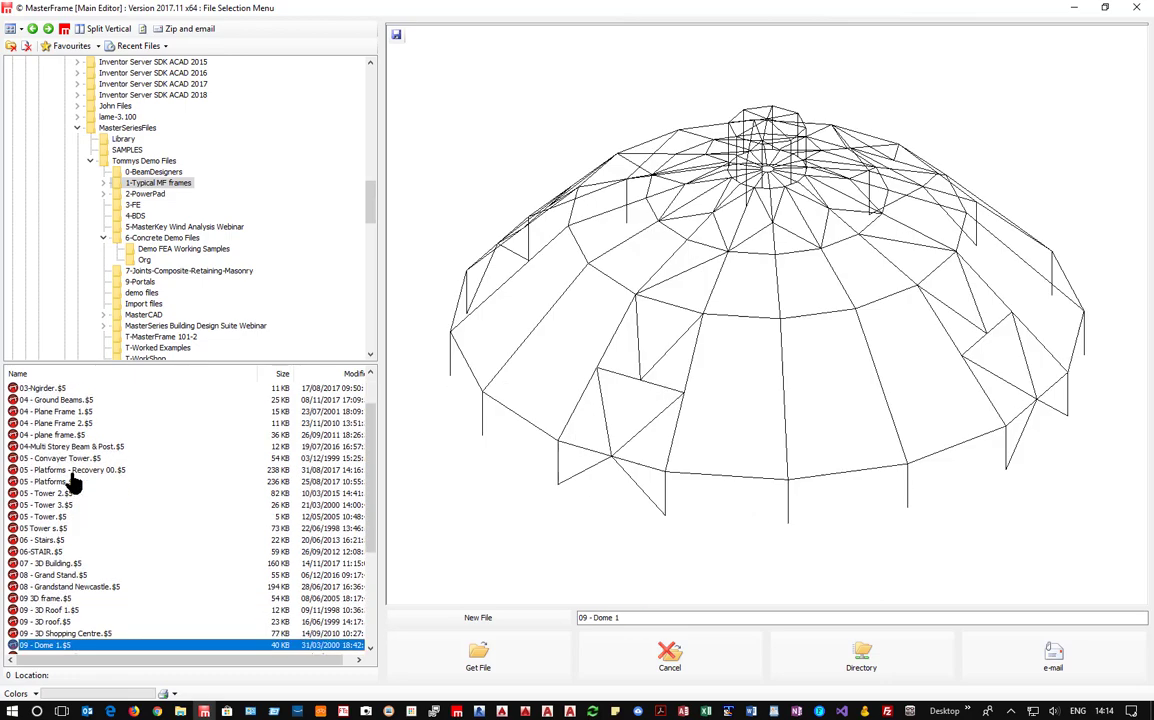
pyautogui.press('Down')
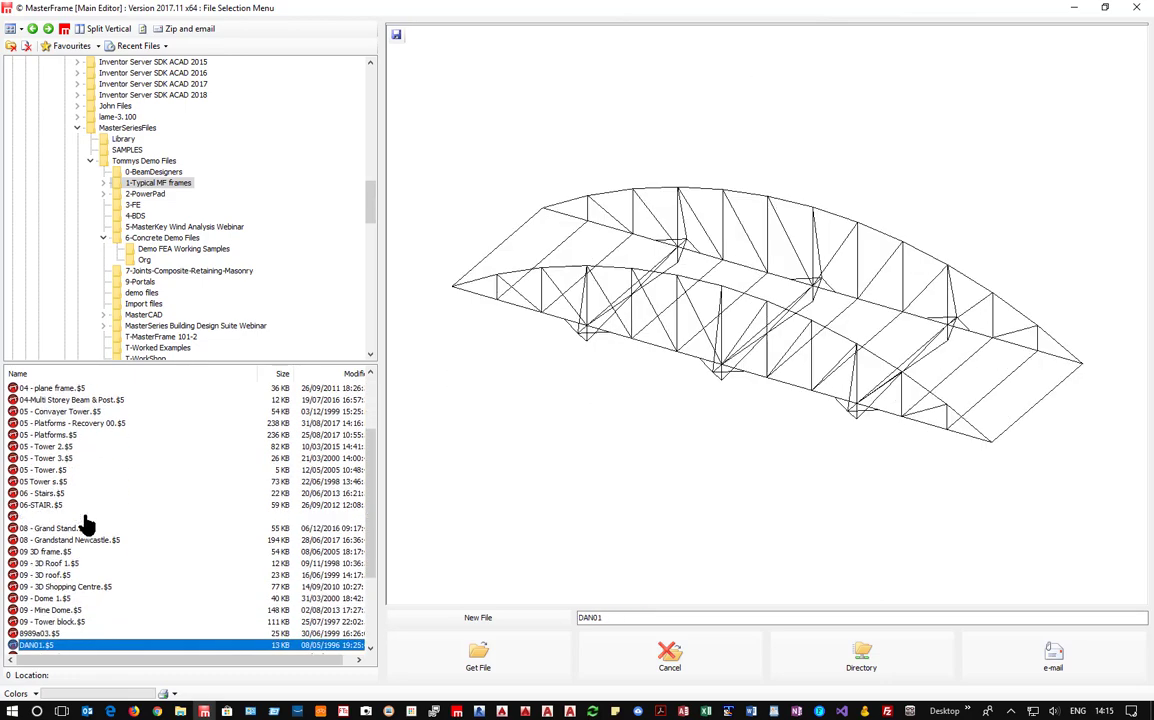
pyautogui.scroll(-4, 82, 460)
pyautogui.click(38, 541)
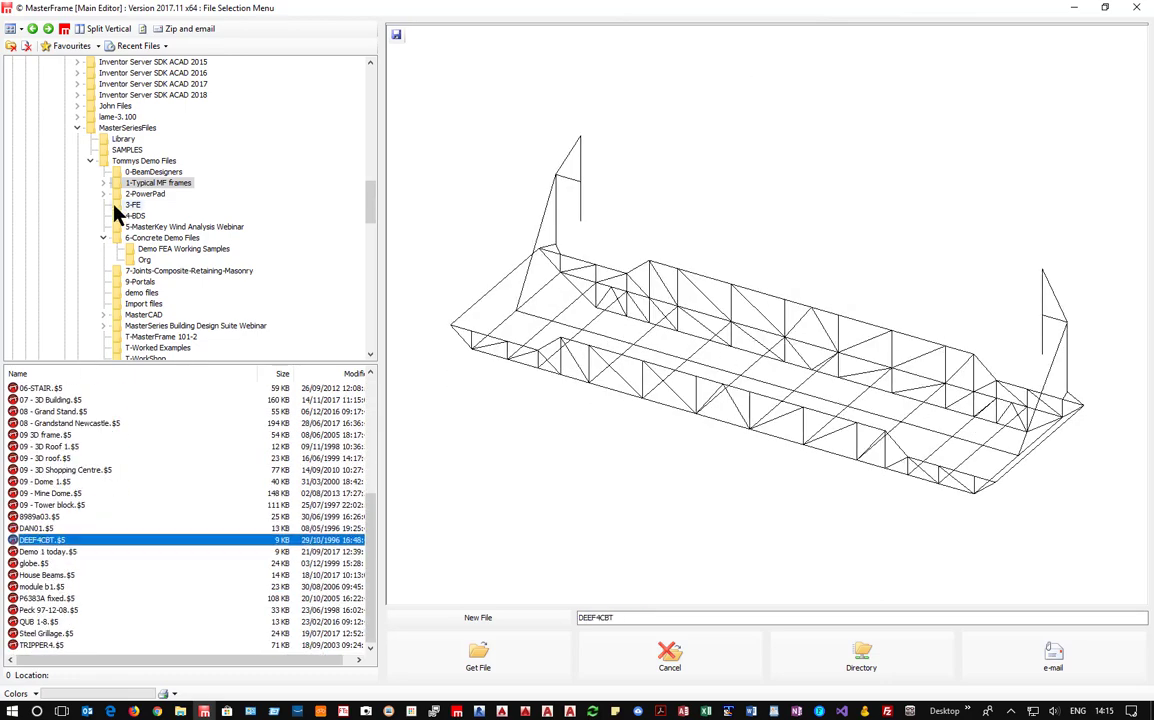
# Preview the building models in the 4-BDS folder and open 2583NewtownRoad200505-05
pyautogui.click(134, 215)
pyautogui.click(64, 423)
pyautogui.press('Down')
pyautogui.press('Down')
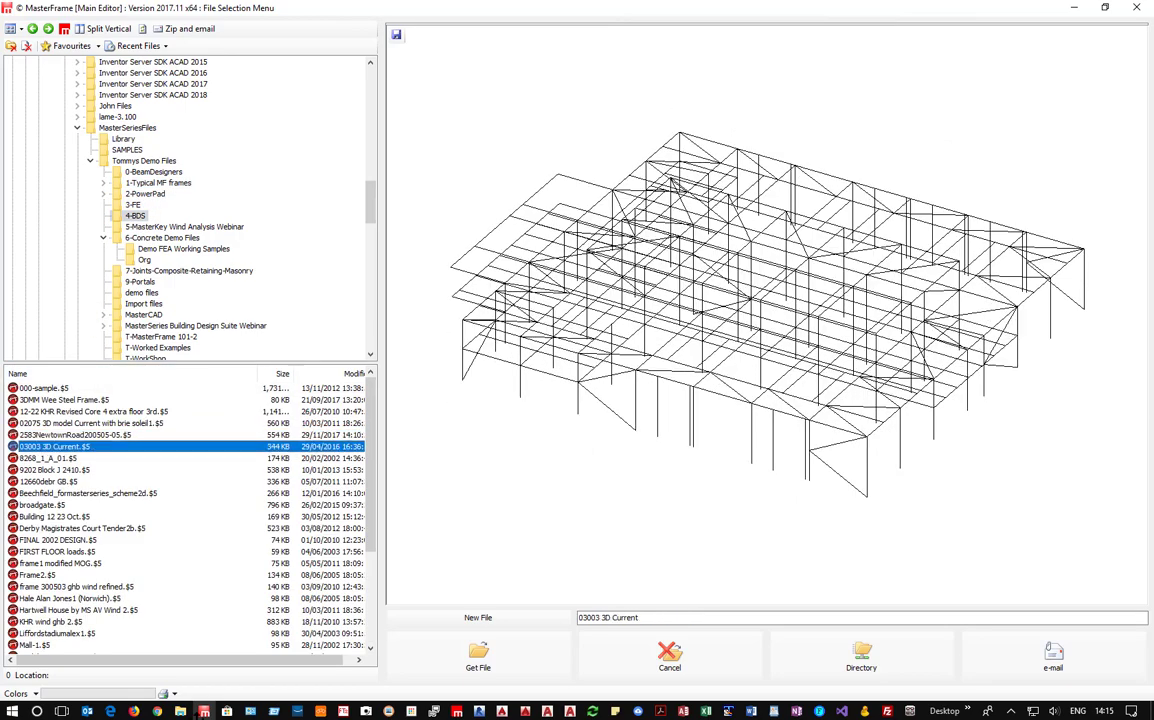
pyautogui.press('Up')
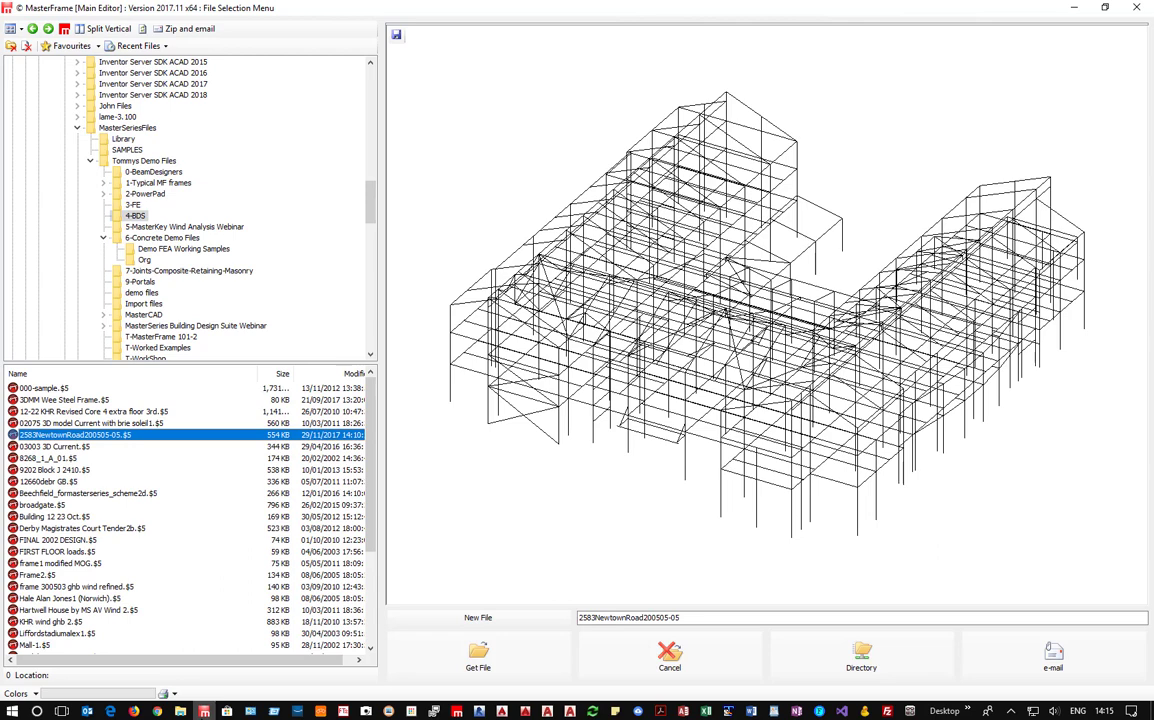
pyautogui.click(469, 654)
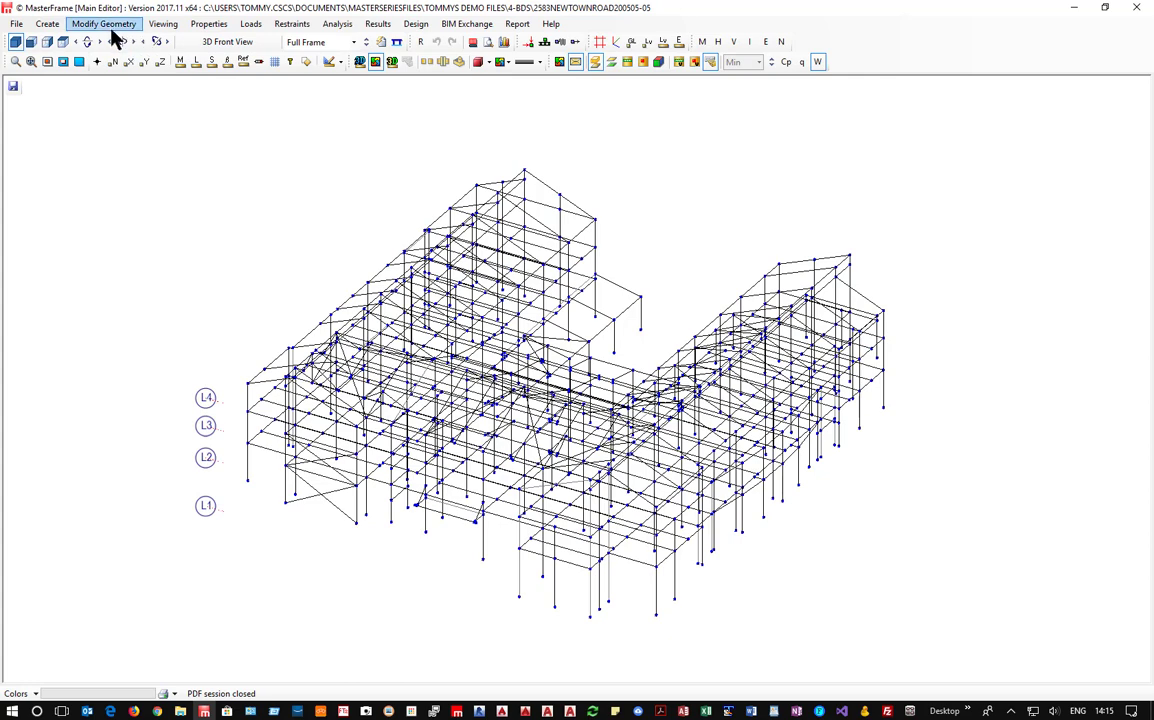
# Open the Area Loading Panel Groups for the building's floors and display the panels in plan at Level 1
pyautogui.click(242, 28)
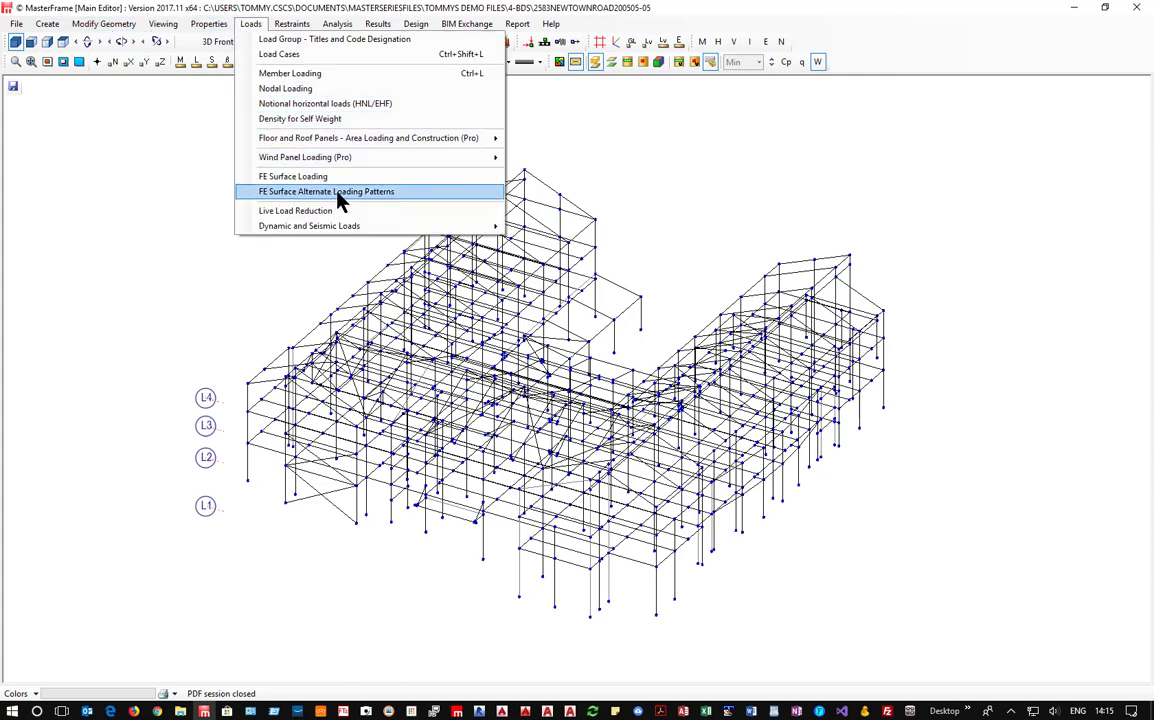
pyautogui.click(303, 191)
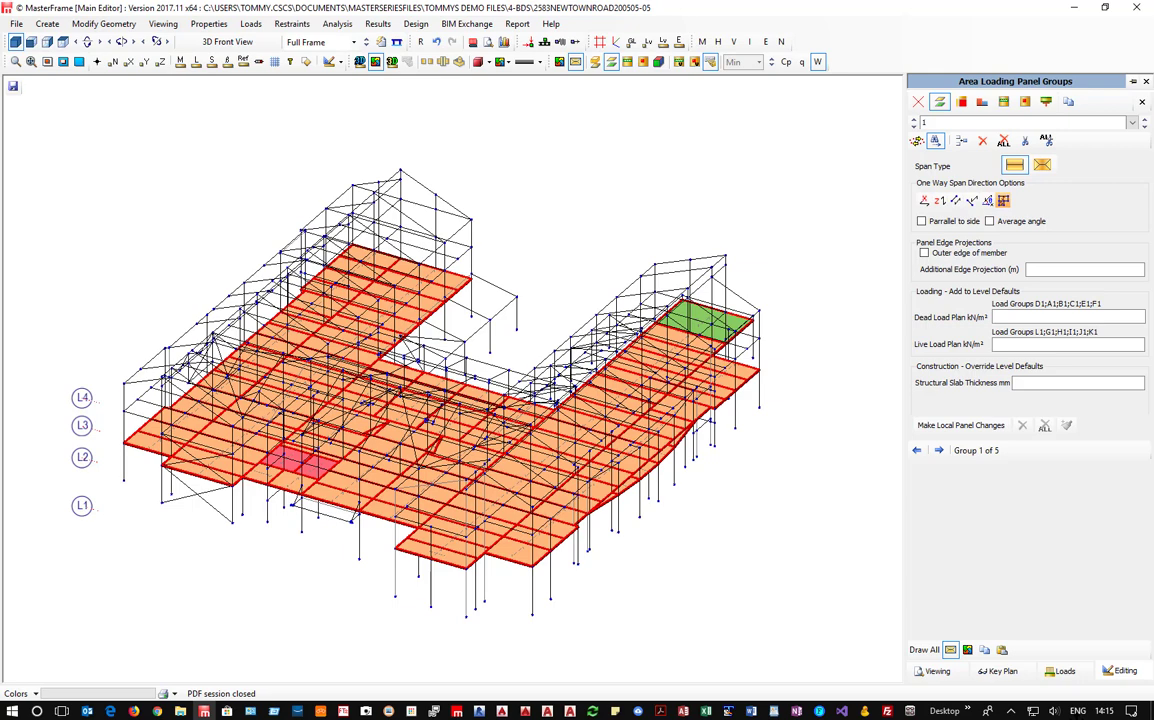
pyautogui.click(1000, 317)
pyautogui.click(998, 344)
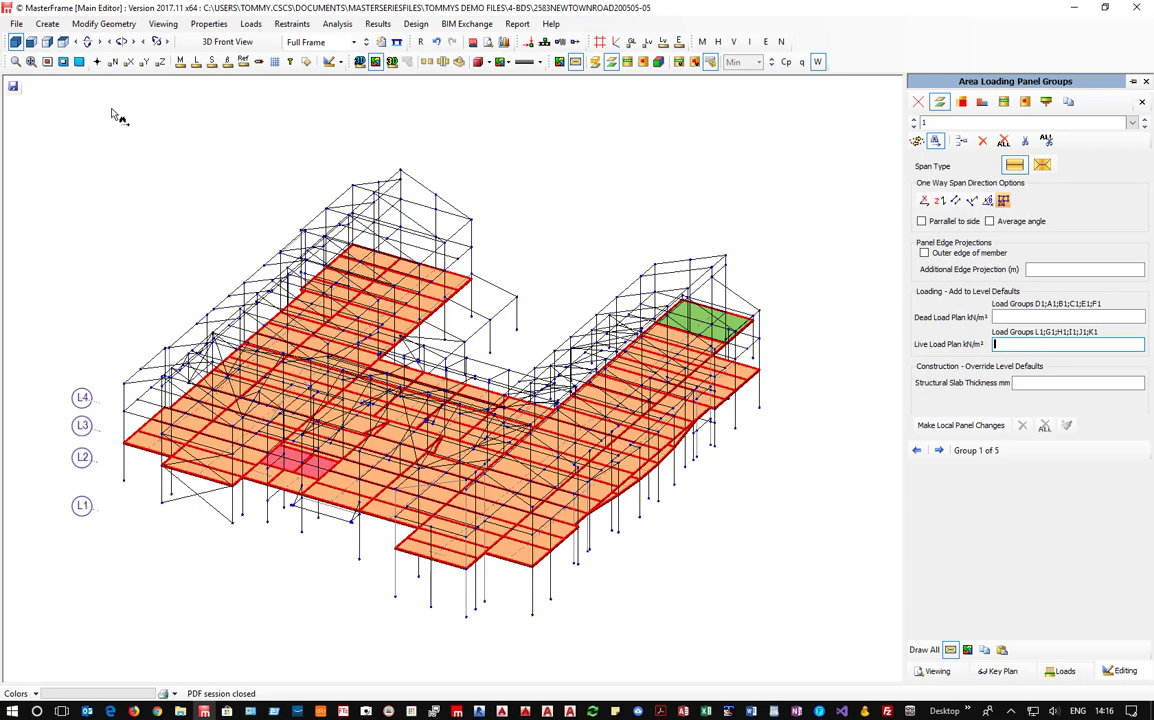
pyautogui.click(318, 42)
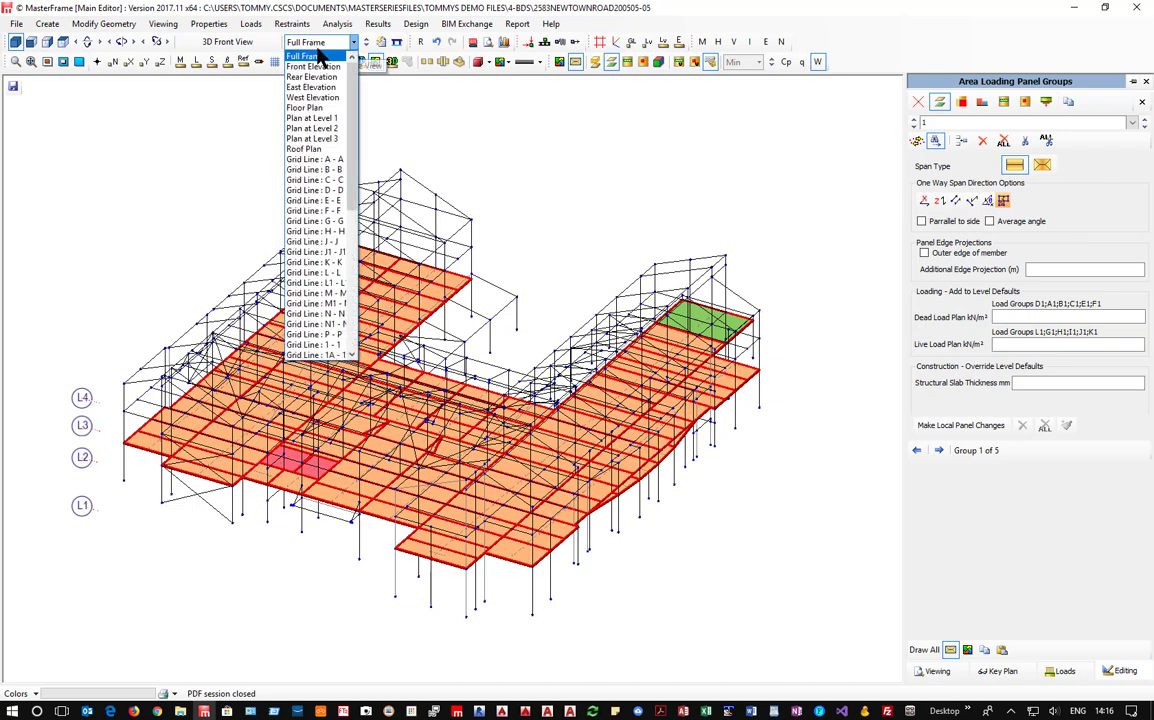
pyautogui.click(314, 118)
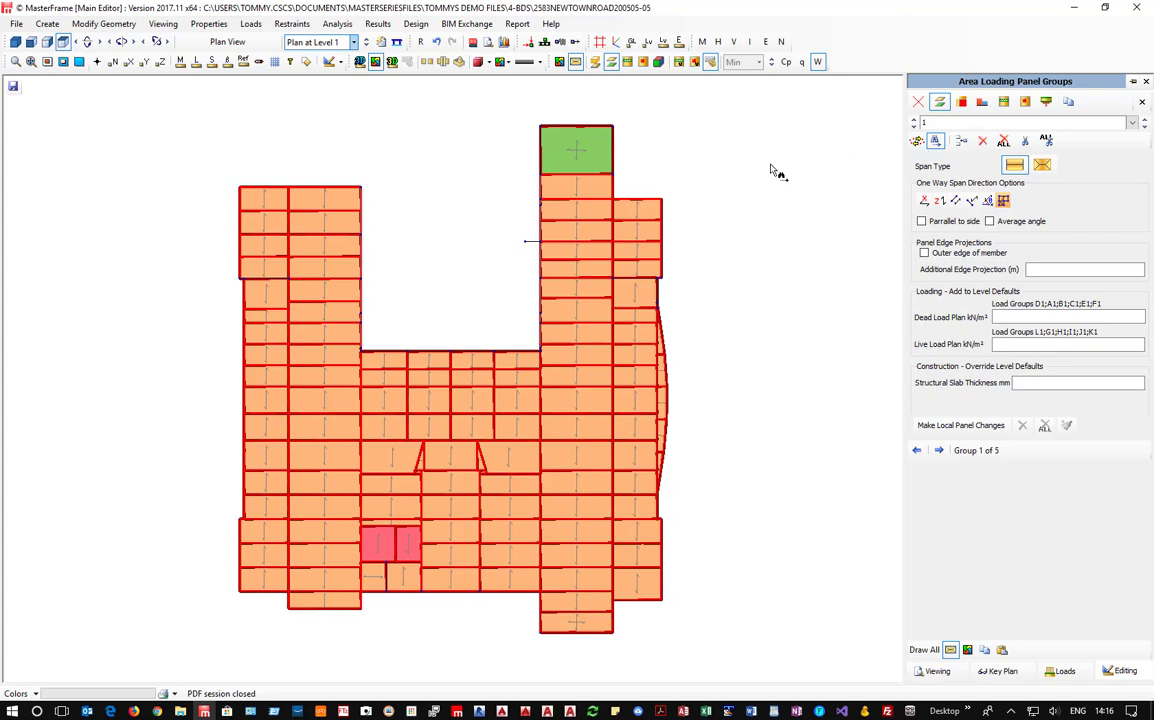
# Display the member load groups and add the two beams flanking the central splayed bay to Load Group D1 L1
pyautogui.click(982, 103)
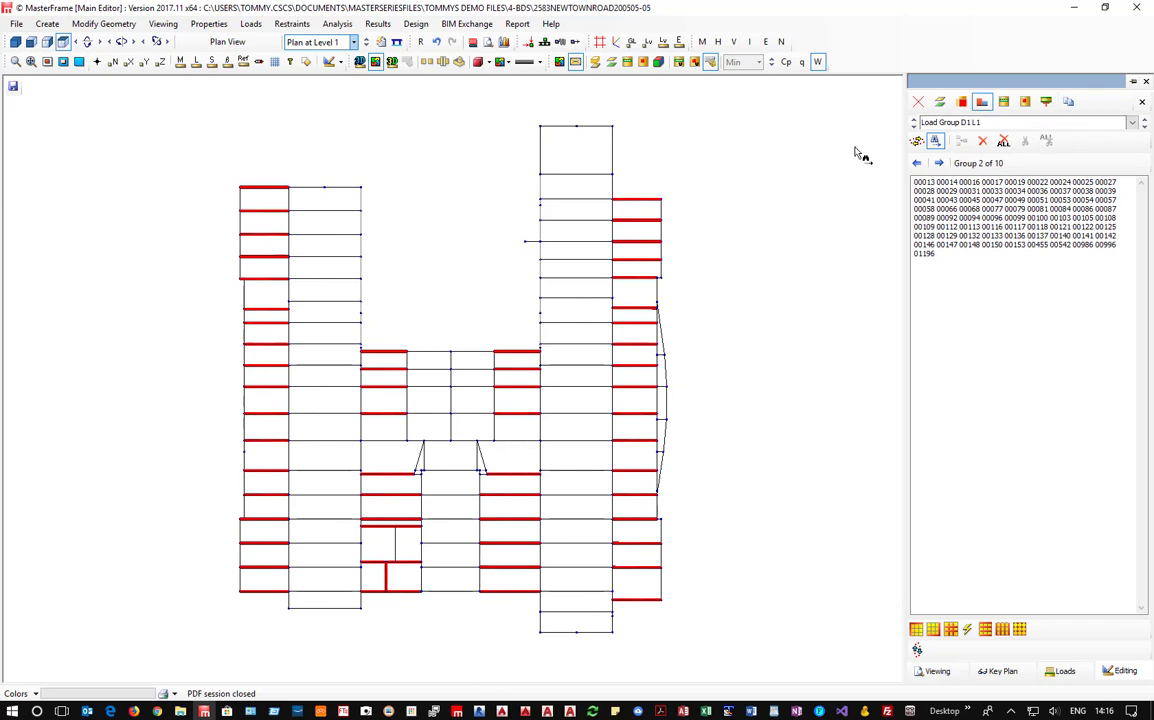
pyautogui.click(918, 142)
pyautogui.click(516, 442)
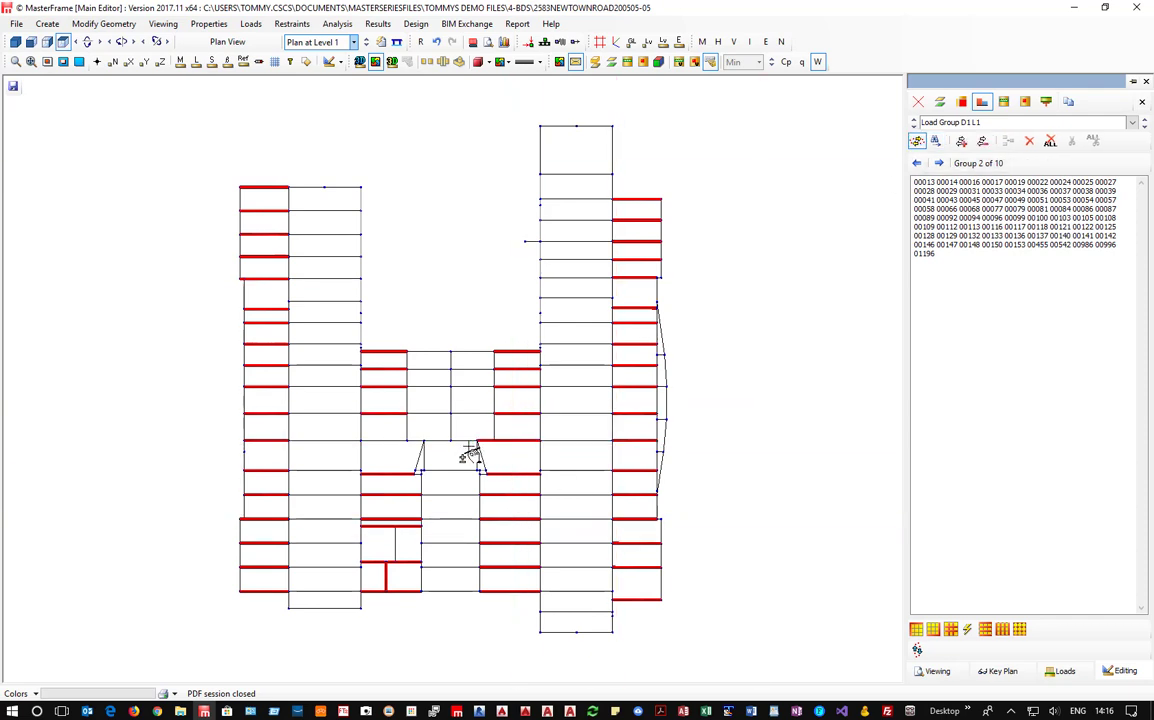
pyautogui.click(380, 439)
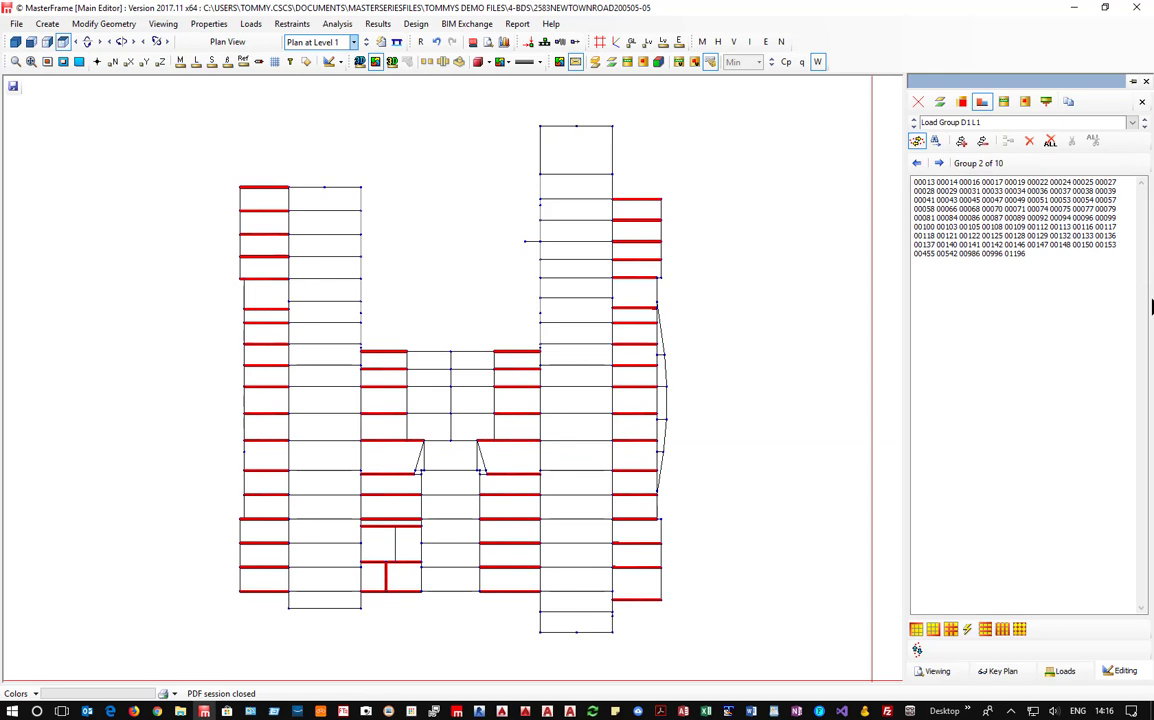
# Compare the members assigned to load groups D1 L1, D2 L2 and D3 L3 on the Level 1 plan
pyautogui.click(1145, 126)
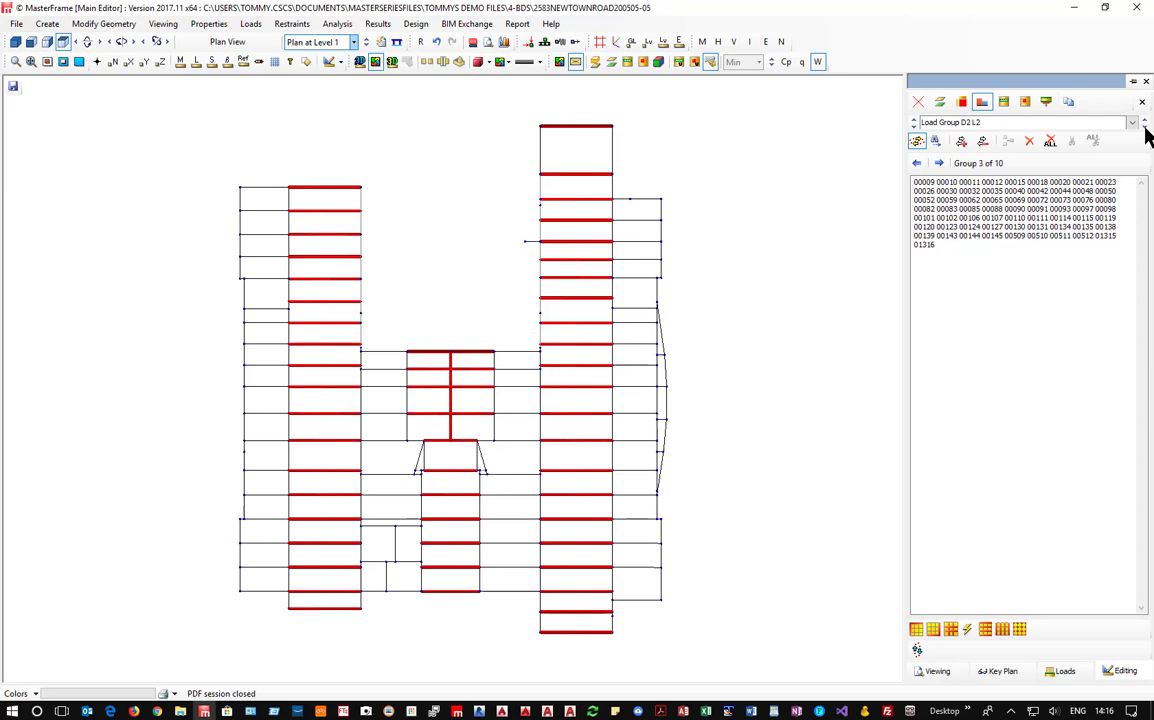
pyautogui.click(1145, 126)
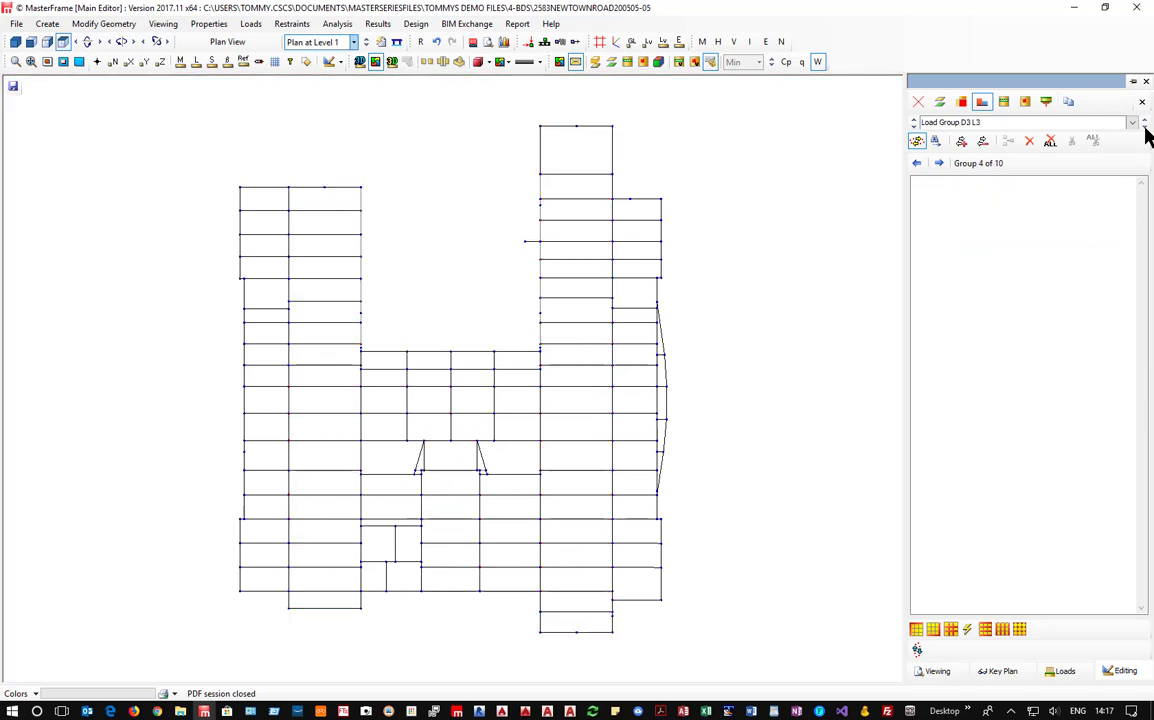
pyautogui.click(1145, 119)
pyautogui.click(1145, 119)
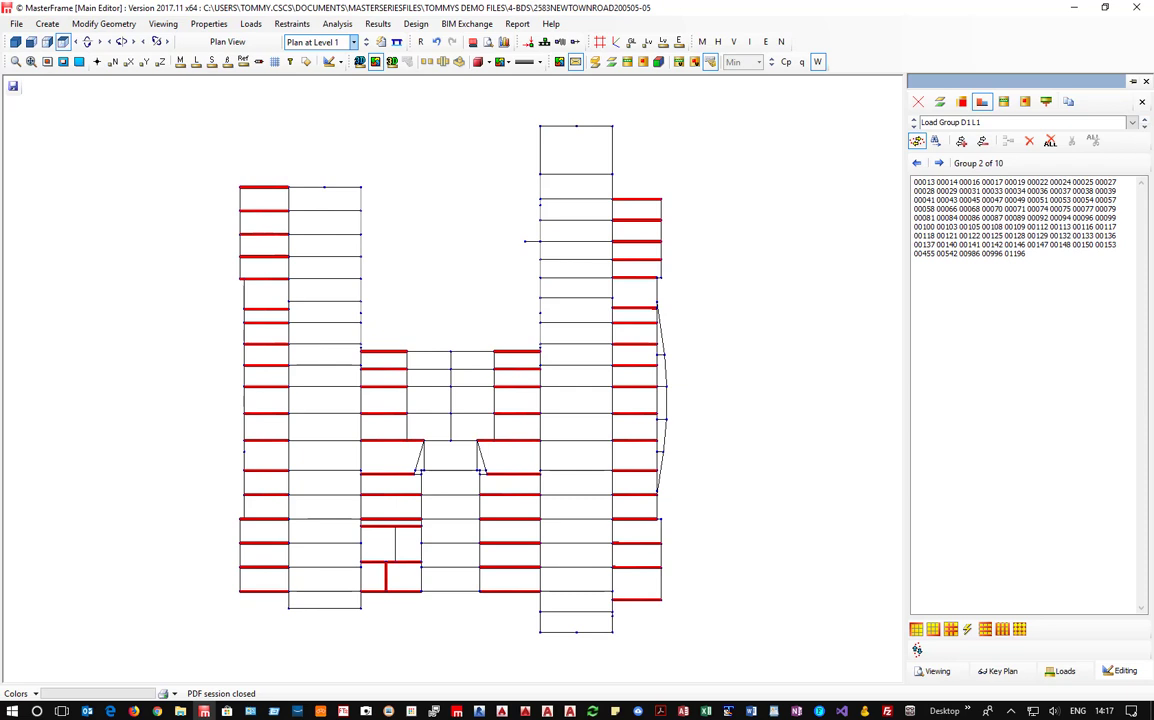
pyautogui.scroll(1, 843, 137)
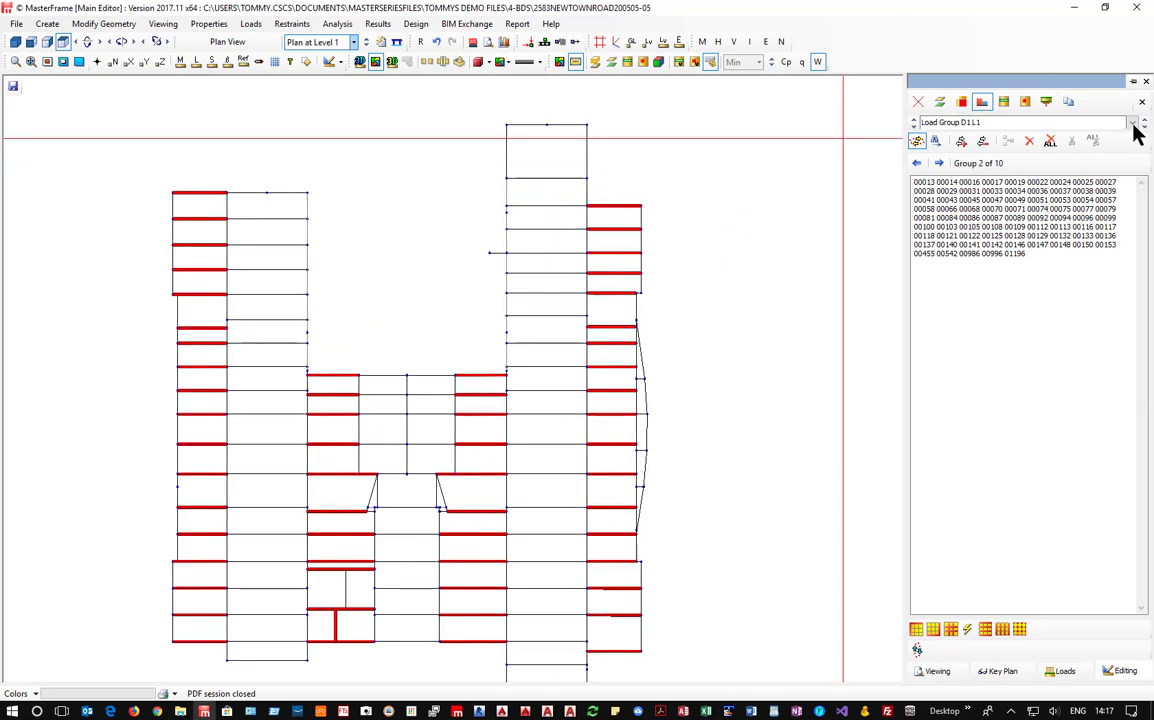
pyautogui.click(1145, 126)
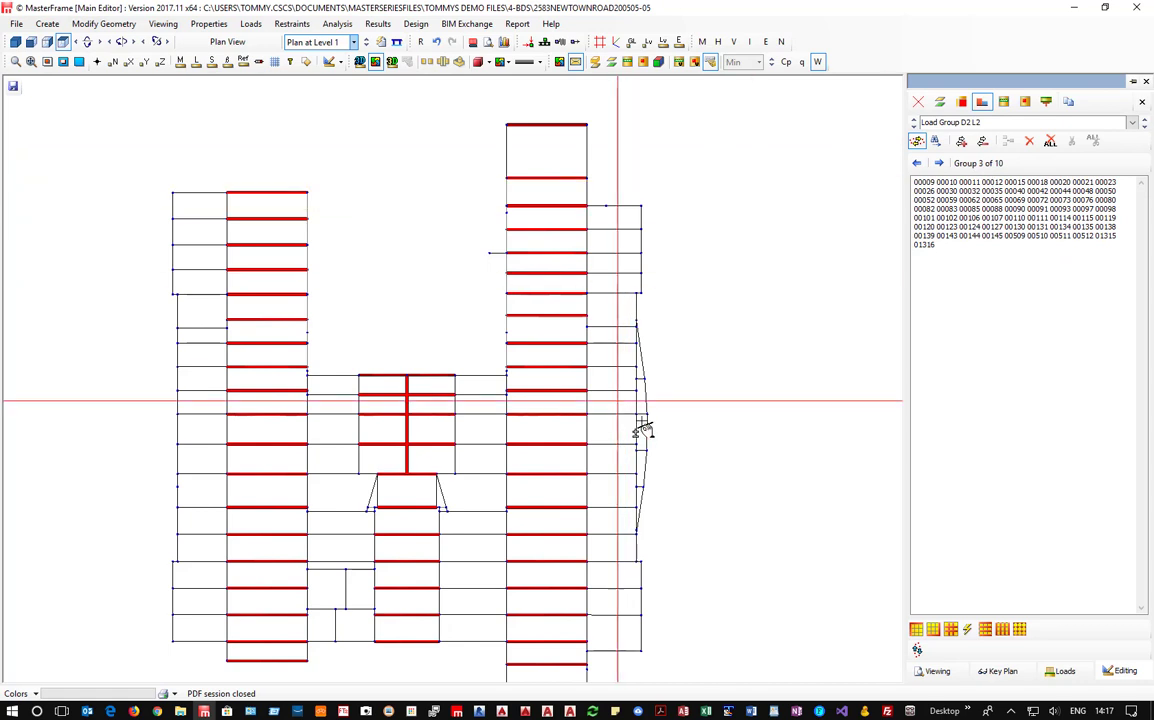
pyautogui.scroll(1, 650, 392)
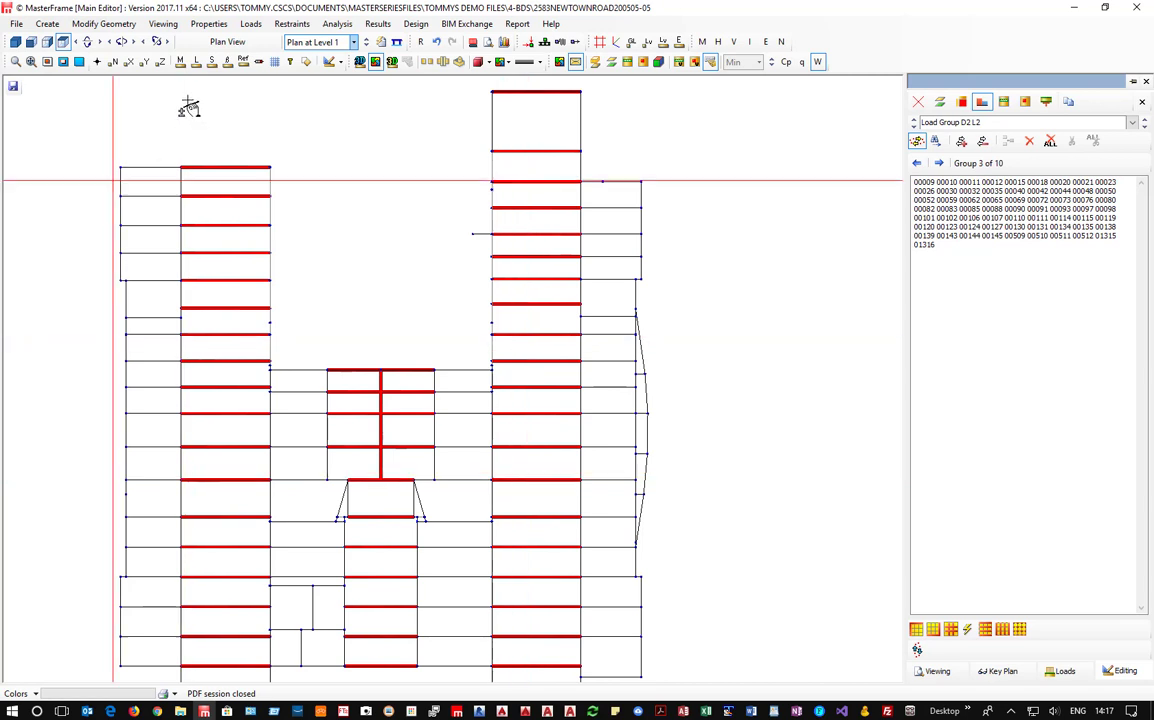
# Open the building's load cases and examine the load combination factors of cases 1 to 6
pyautogui.click(251, 26)
pyautogui.click(300, 56)
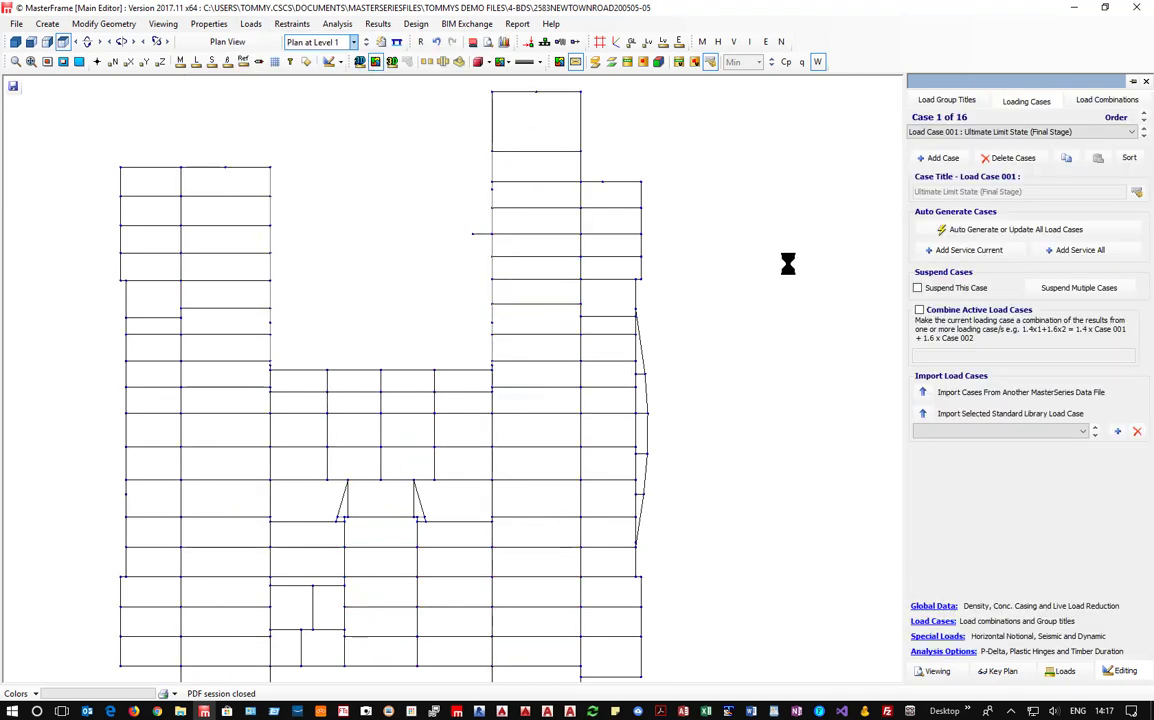
pyautogui.click(1070, 134)
pyautogui.click(1072, 143)
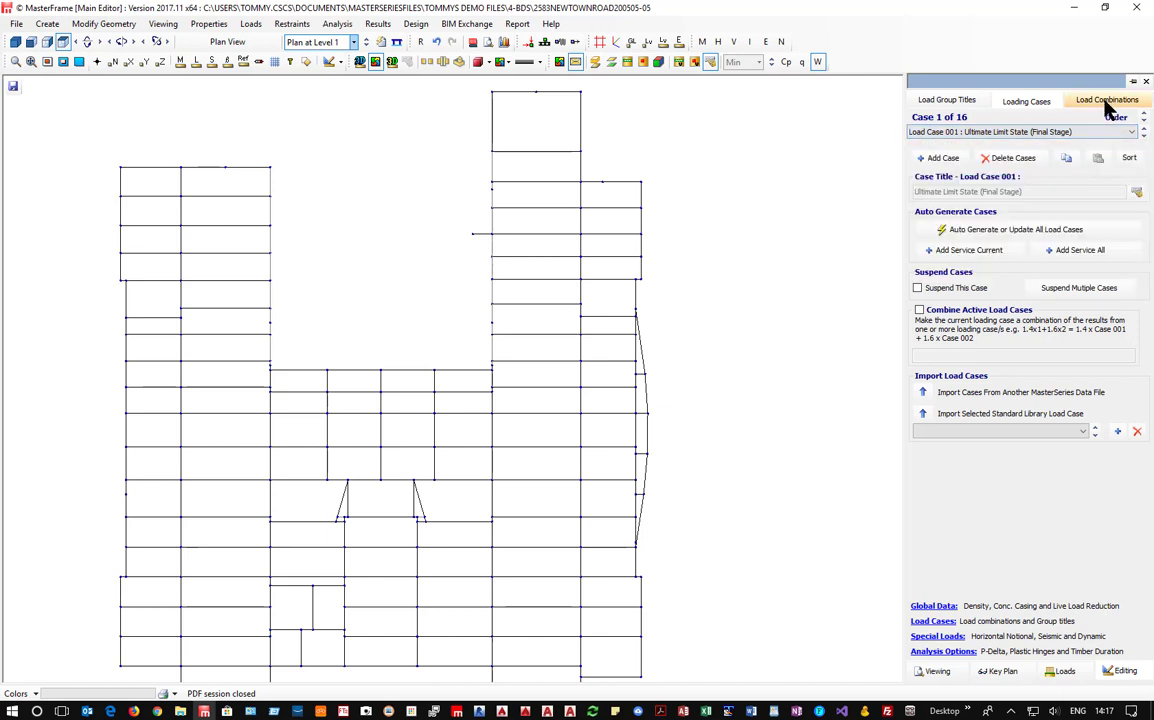
pyautogui.click(1100, 100)
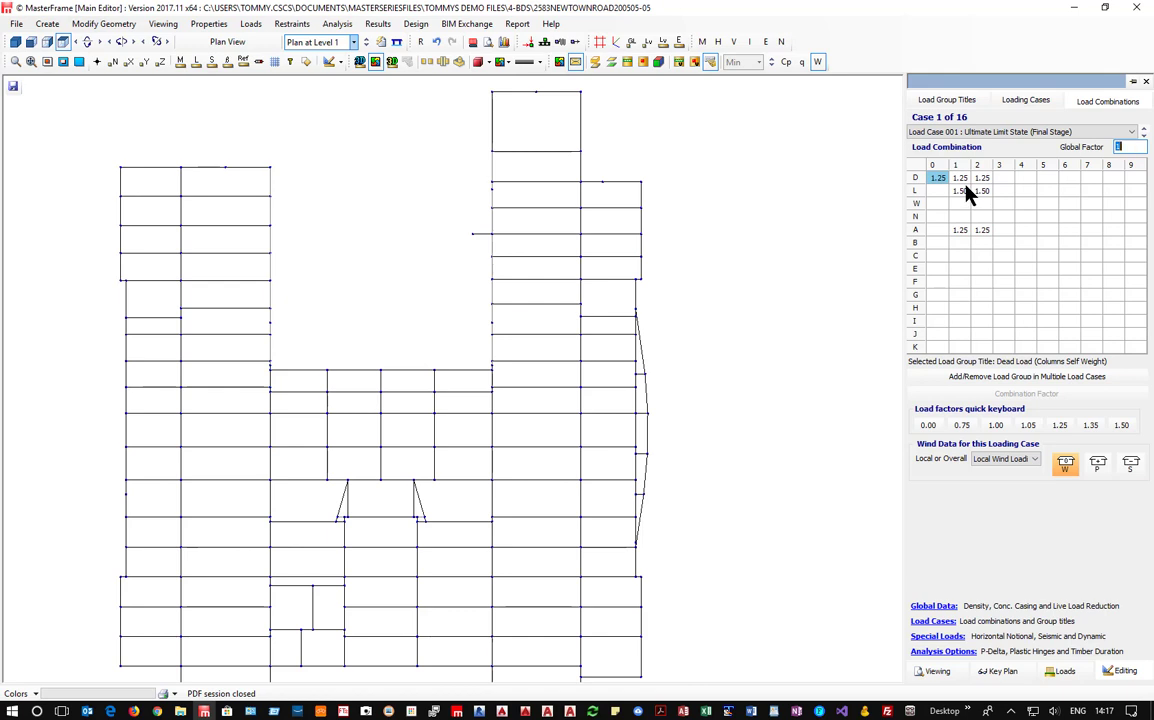
pyautogui.click(1143, 137)
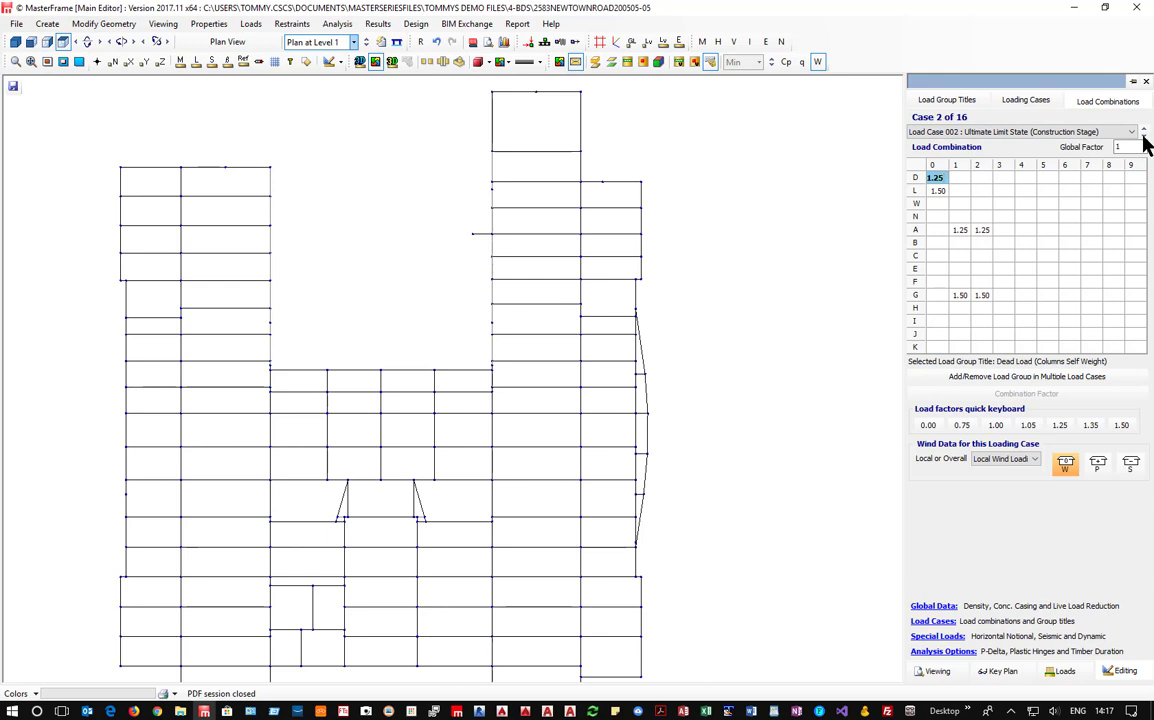
pyautogui.click(935, 177)
pyautogui.click(1144, 134)
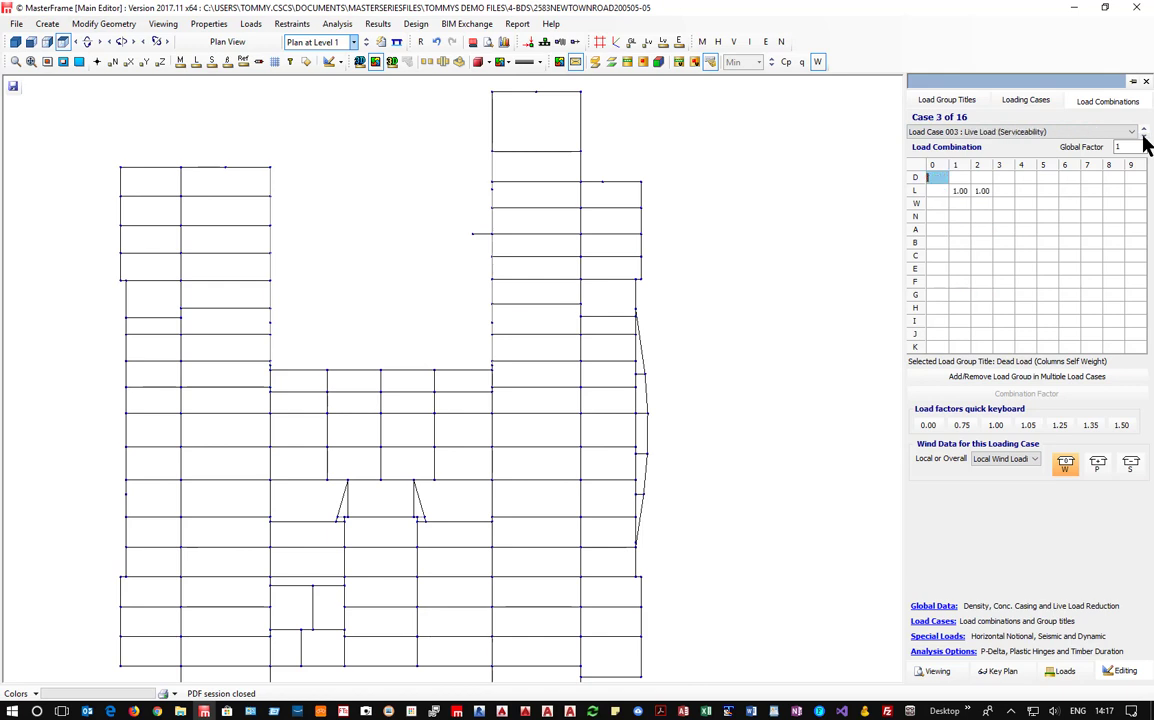
pyautogui.click(1144, 134)
pyautogui.click(1144, 134)
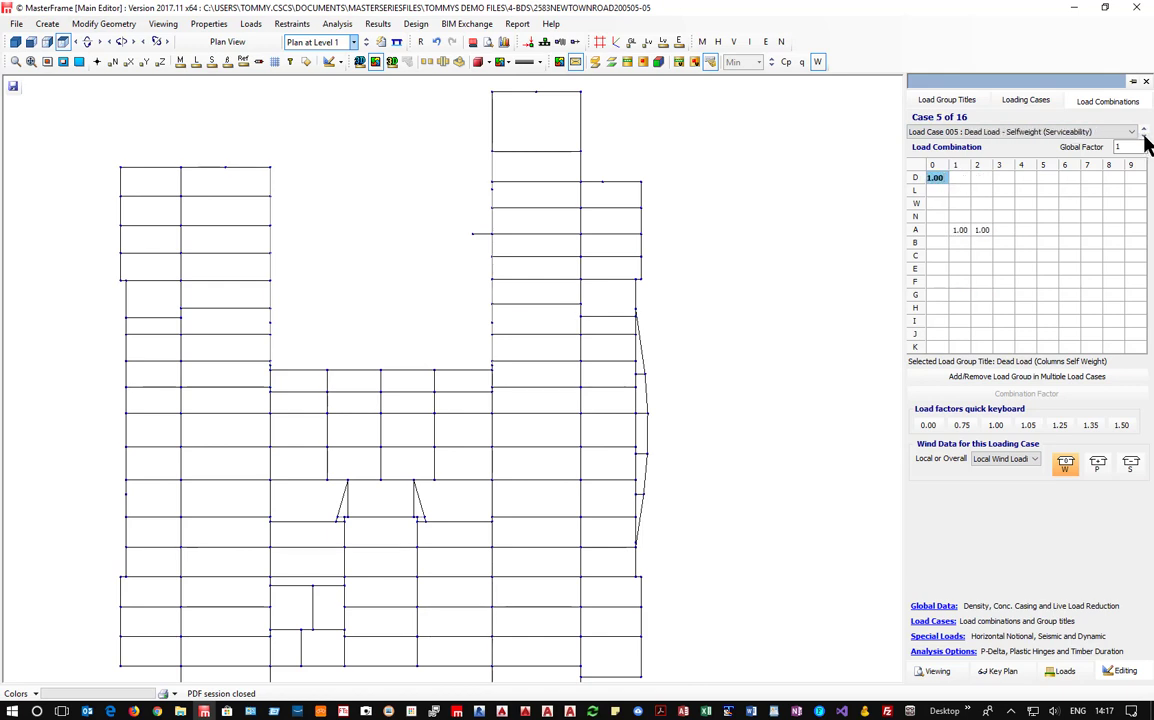
pyautogui.click(1144, 134)
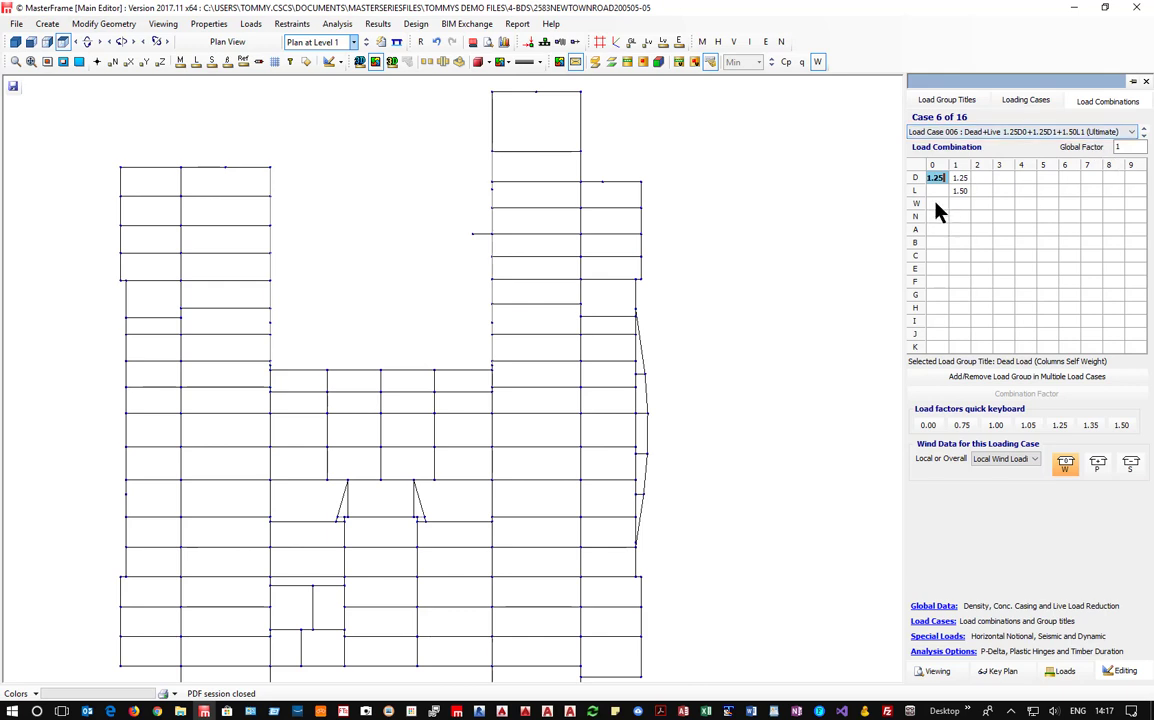
# Examine the combination factors of the remaining load cases, from case 7 through the wind cases up to case 16
pyautogui.click(1142, 132)
pyautogui.click(1142, 134)
pyautogui.click(1142, 134)
pyautogui.click(1142, 134)
pyautogui.click(1142, 134)
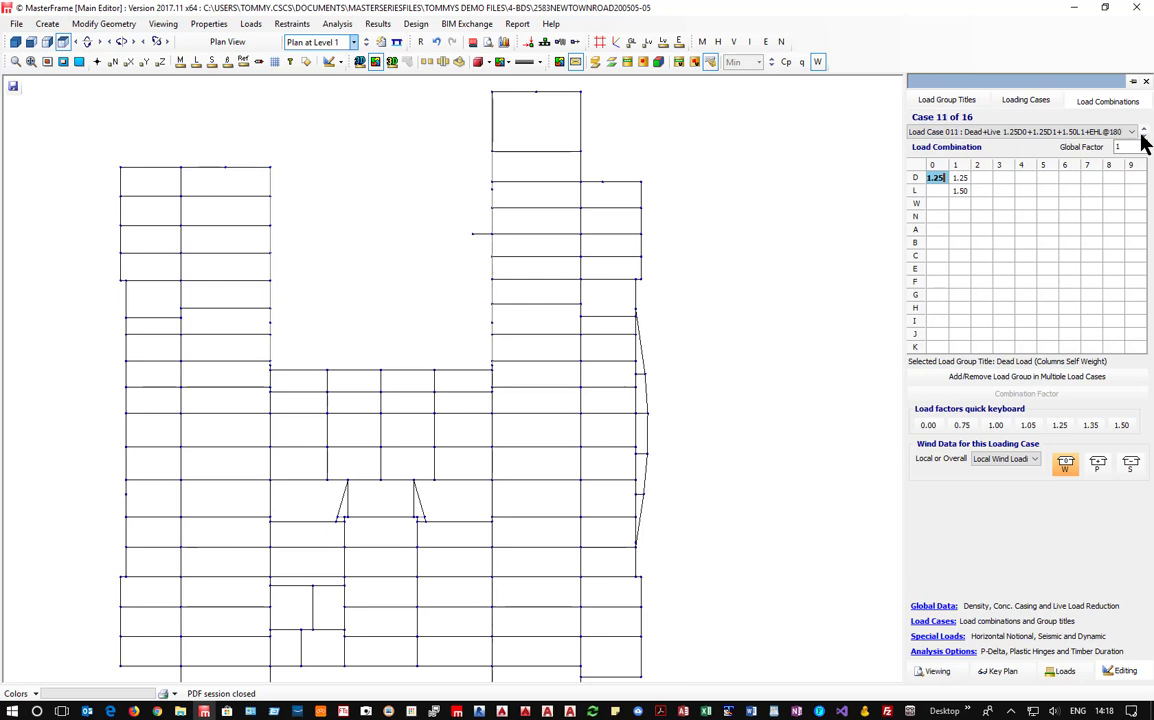
pyautogui.click(1142, 132)
pyautogui.click(1142, 132)
pyautogui.click(1142, 132)
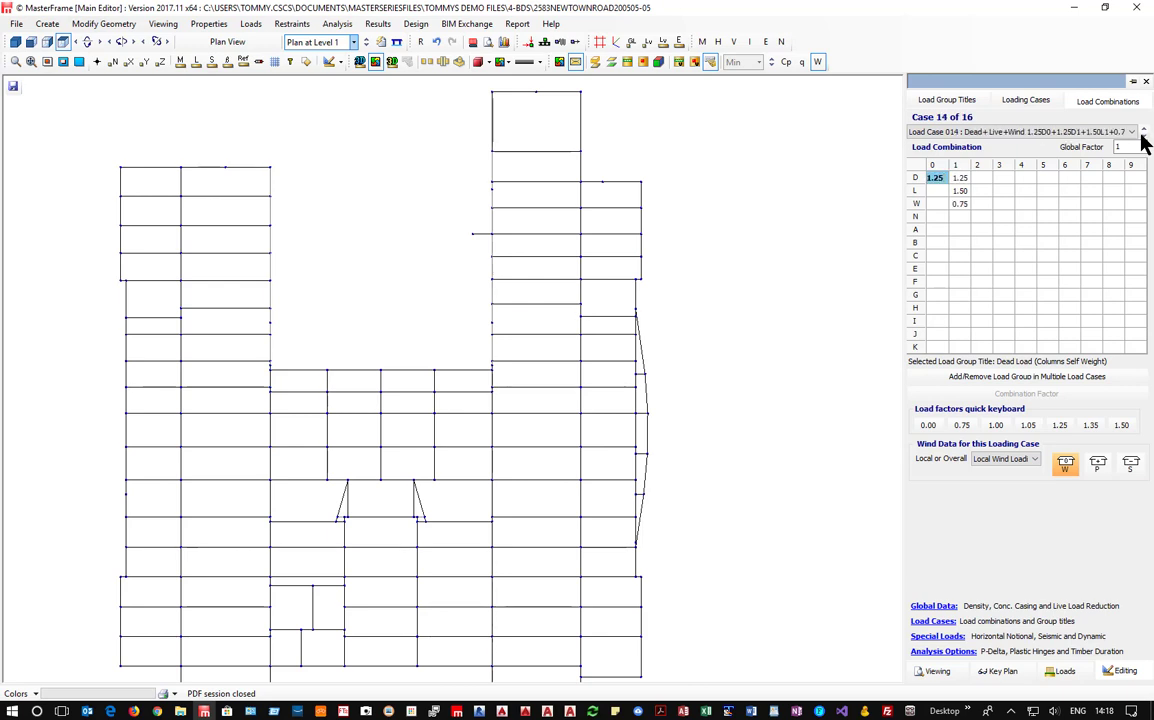
pyautogui.click(1142, 132)
pyautogui.click(1142, 132)
# In Load Case 009, set the D2 load factor to 1.25 and the L2 factor to 1.5
pyautogui.click(1145, 129)
pyautogui.click(1145, 129)
pyautogui.click(1145, 129)
pyautogui.click(1145, 129)
pyautogui.click(1145, 129)
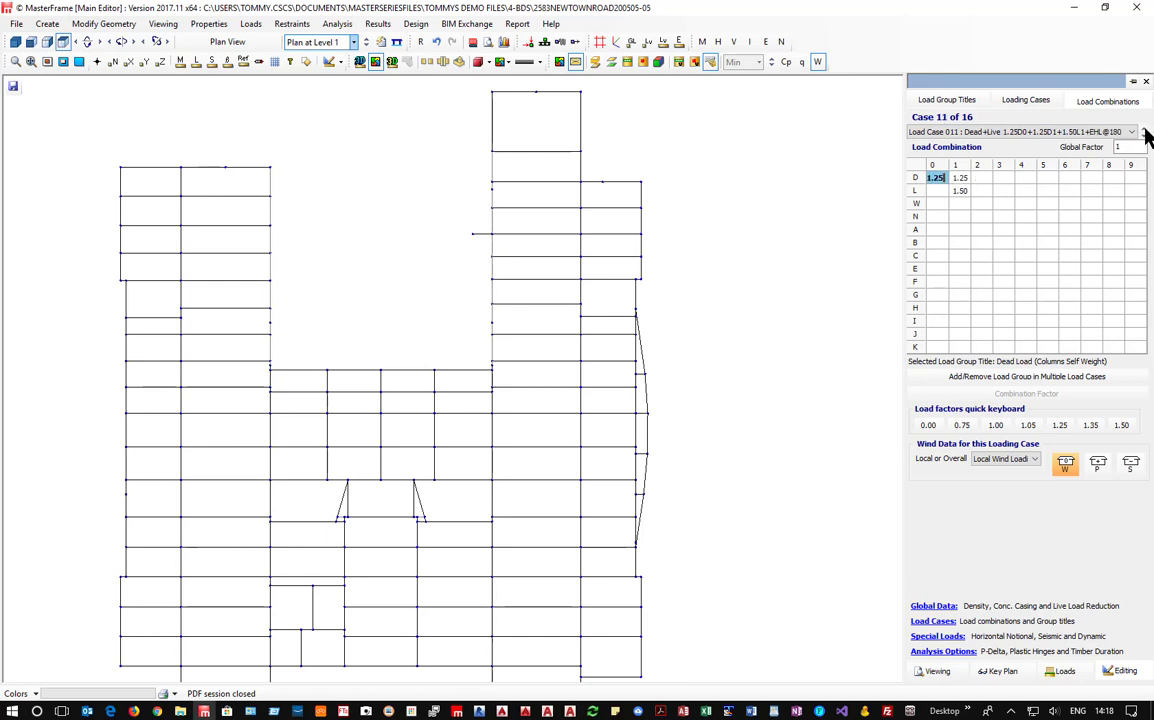
pyautogui.click(1145, 129)
pyautogui.click(1145, 129)
pyautogui.click(978, 178)
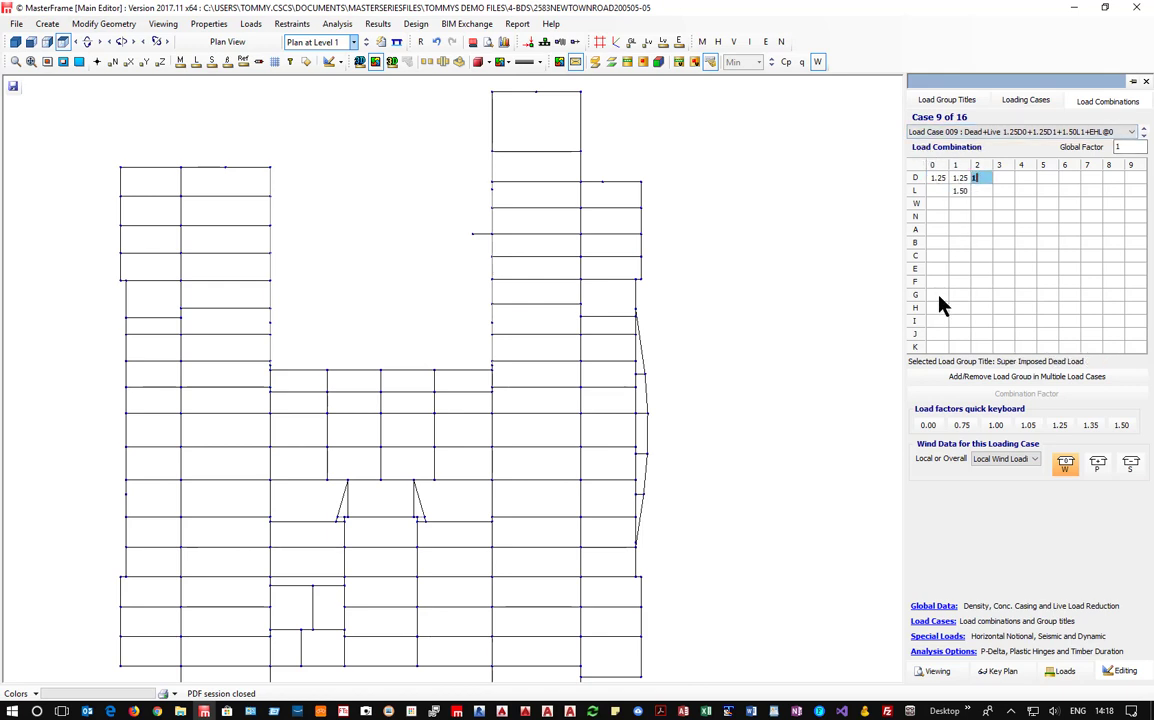
pyautogui.write('.25')
pyautogui.press('Down')
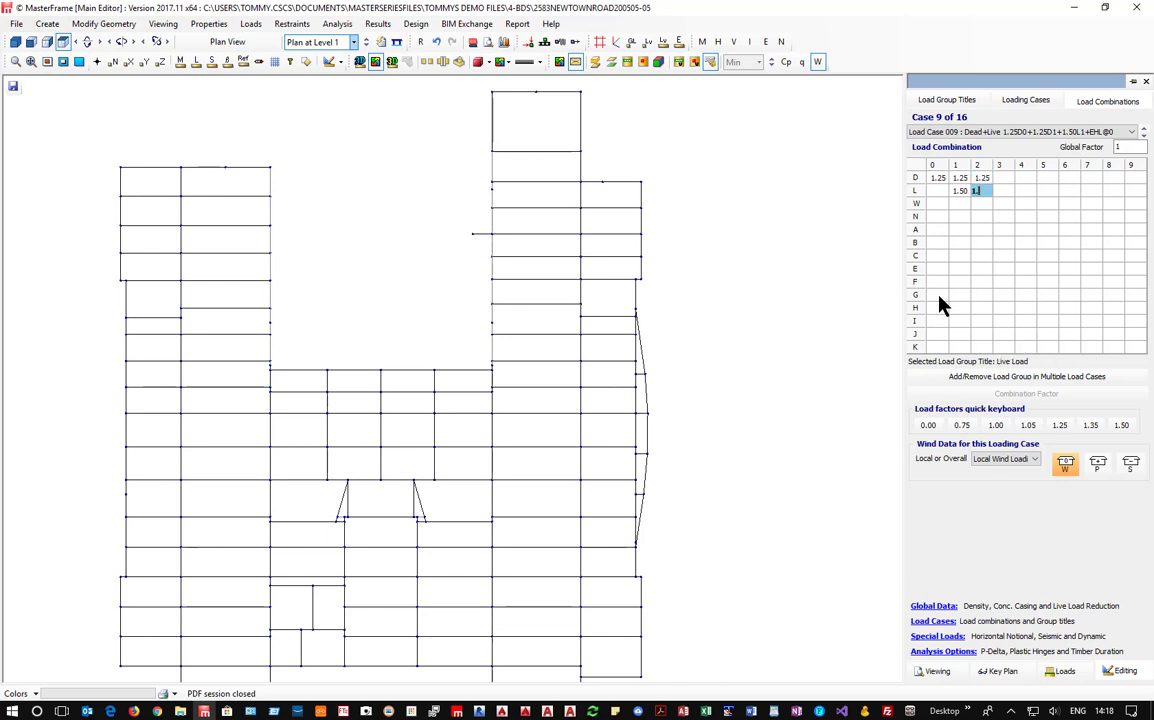
pyautogui.write('.5')
pyautogui.press('Down')
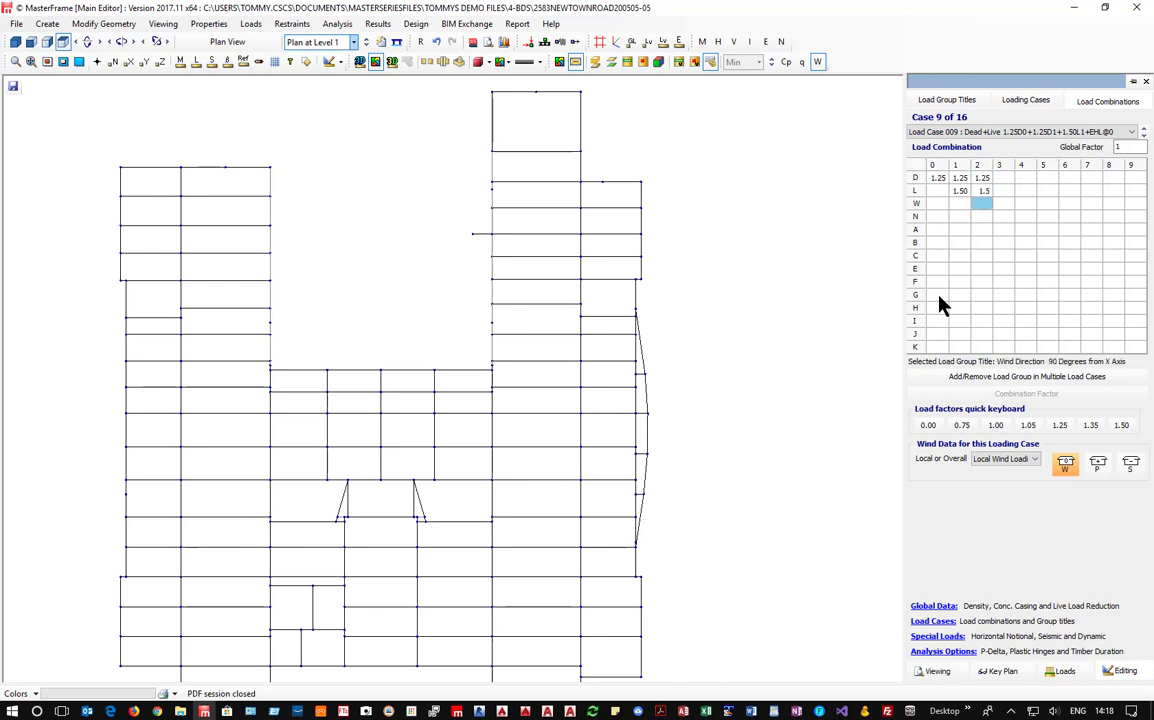
# Review the combination factors of load cases 10 to 14
pyautogui.click(1144, 132)
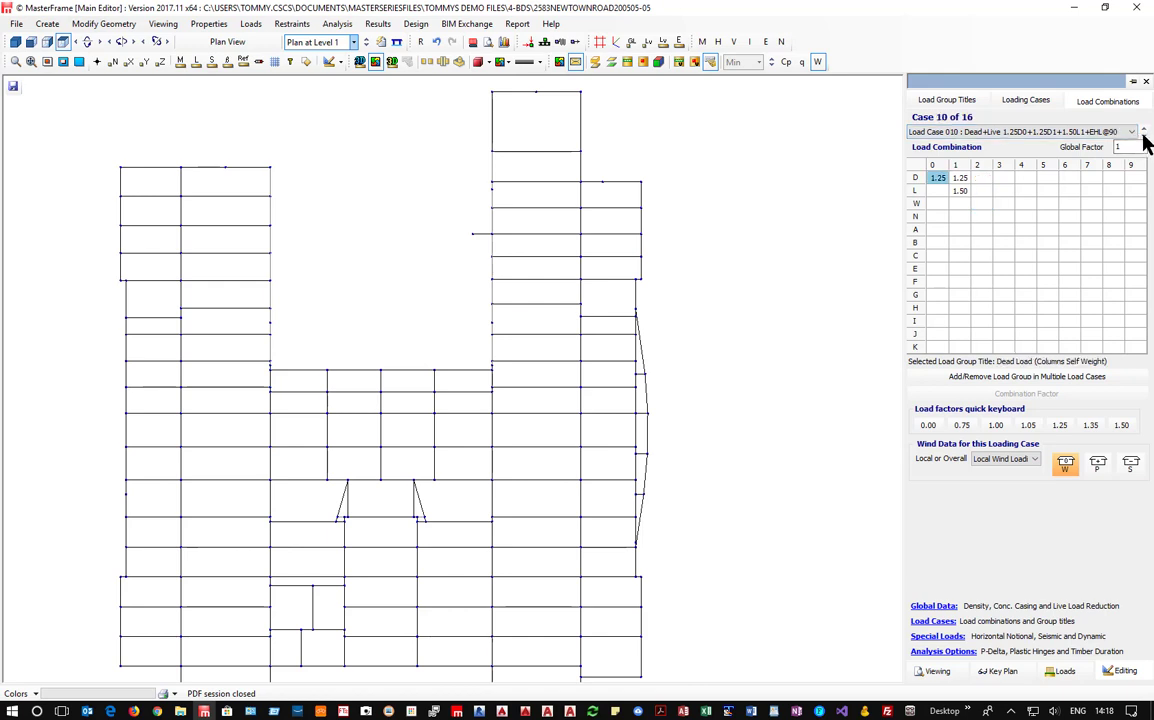
pyautogui.click(1144, 132)
pyautogui.click(1144, 132)
pyautogui.click(1144, 132)
pyautogui.click(1144, 132)
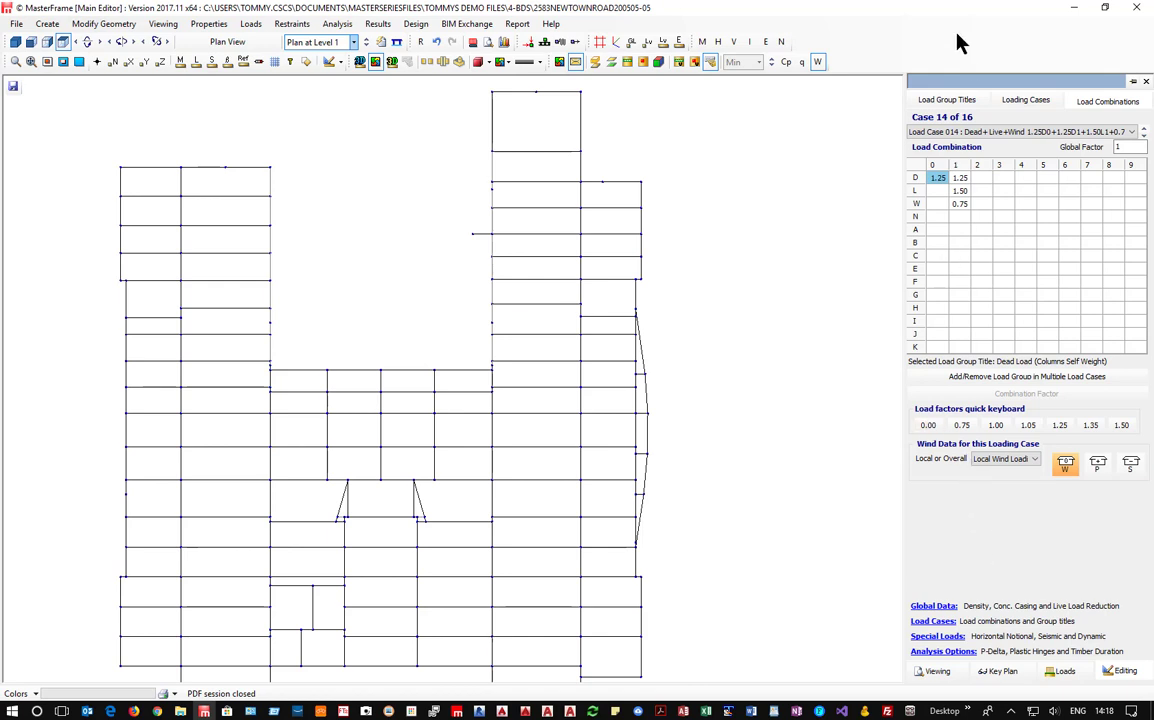
# Import all load cases and load groups from Std EC2 Load Patterns.$5 in the 6-Concrete Demo Files folder, adding them to the existing ones
pyautogui.click(1024, 100)
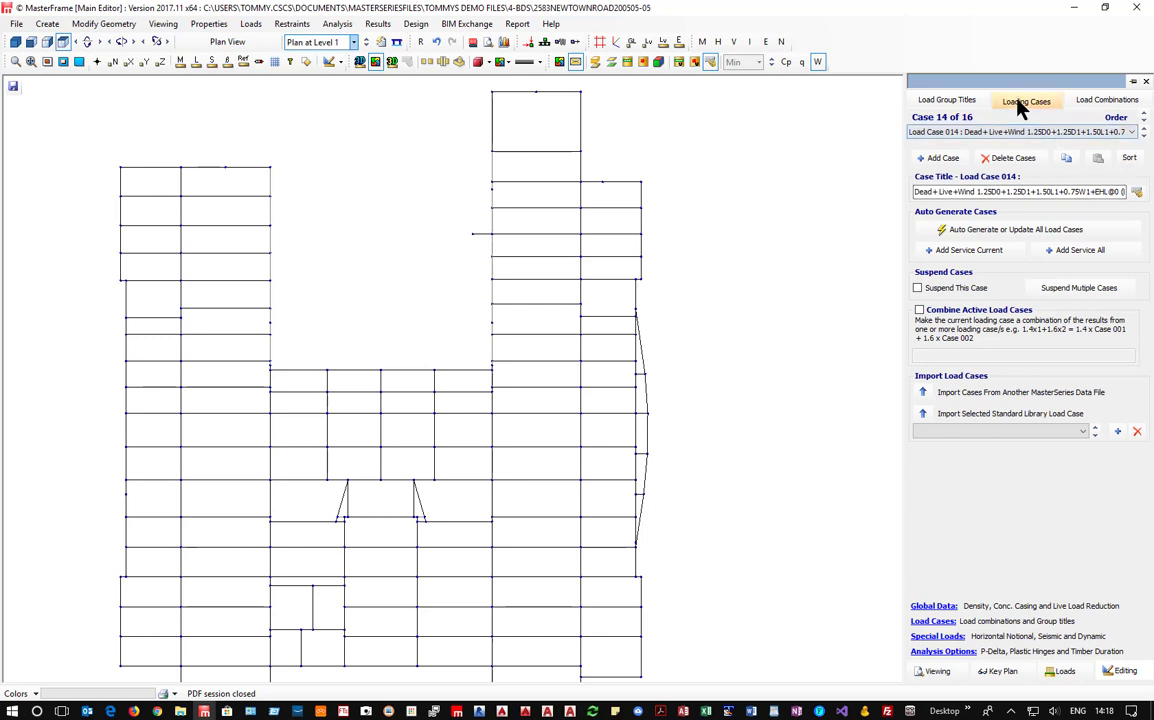
pyautogui.click(923, 394)
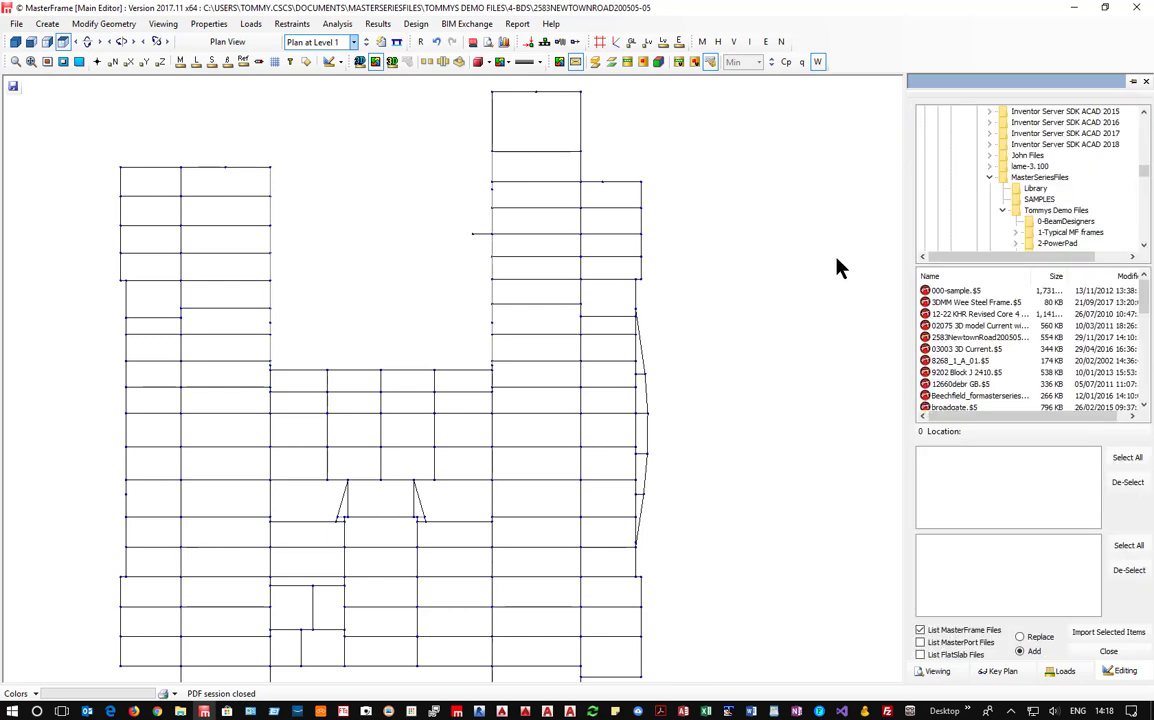
pyautogui.click(1034, 179)
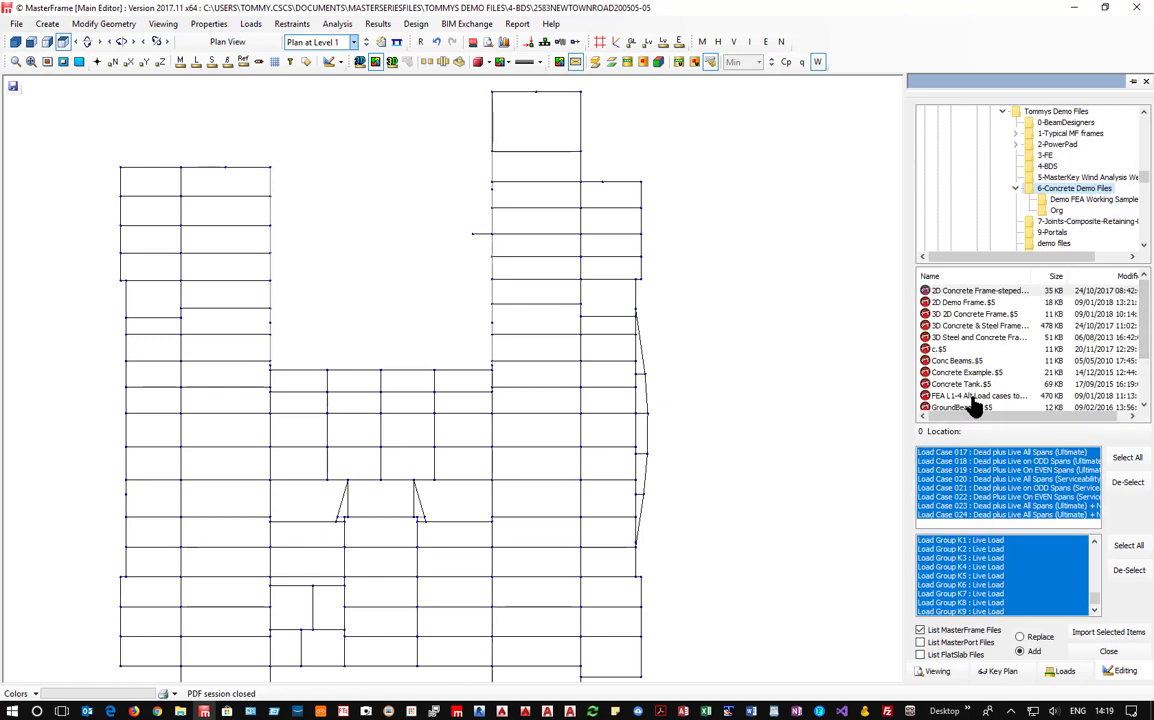
pyautogui.click(1143, 393)
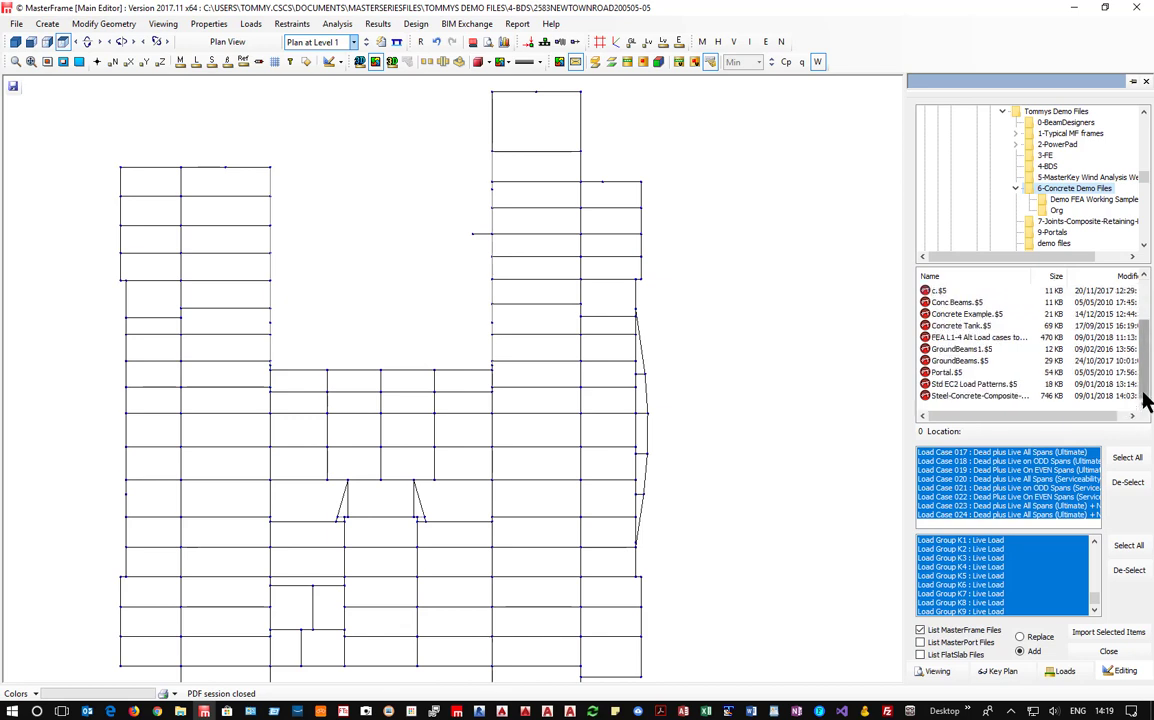
pyautogui.click(952, 384)
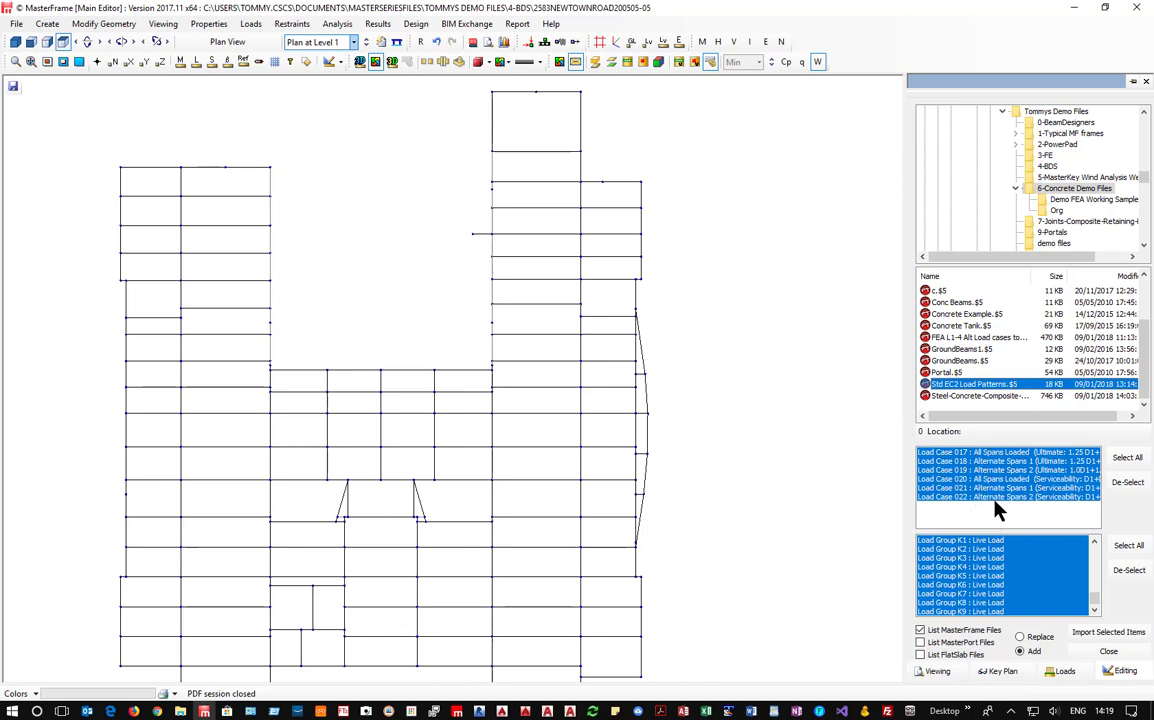
pyautogui.click(1103, 634)
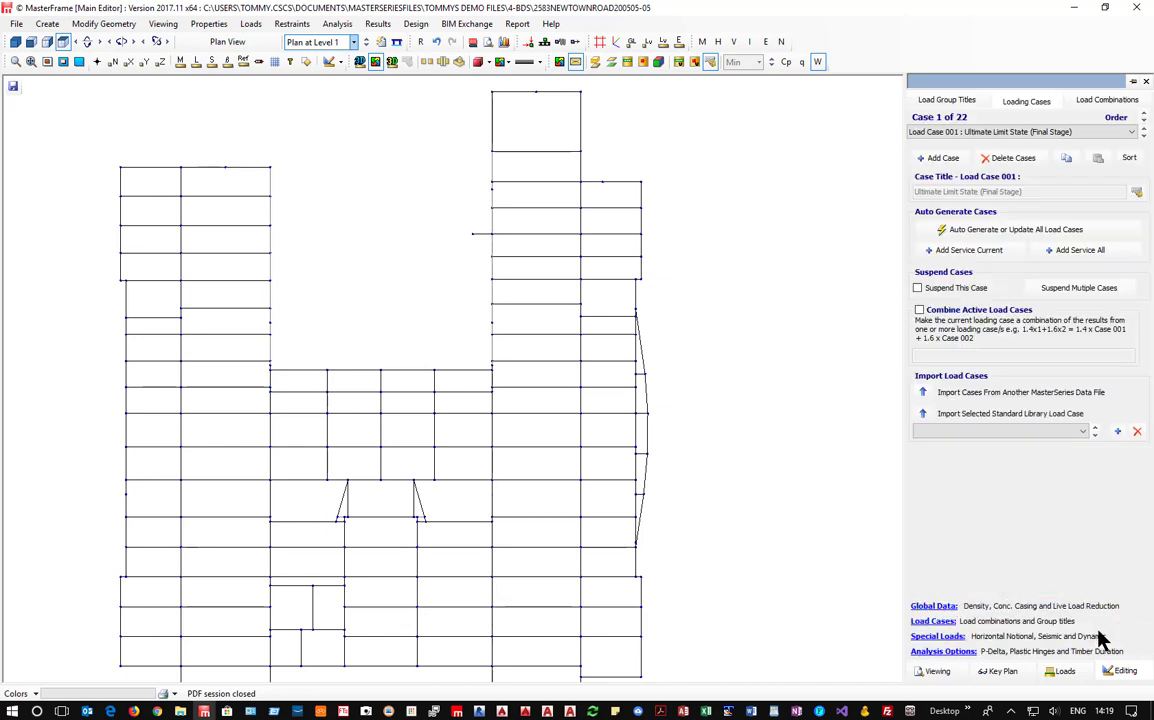
# Review the combination factors of the imported all-spans and alternate-spans load cases, from case 17 to case 22
pyautogui.click(990, 132)
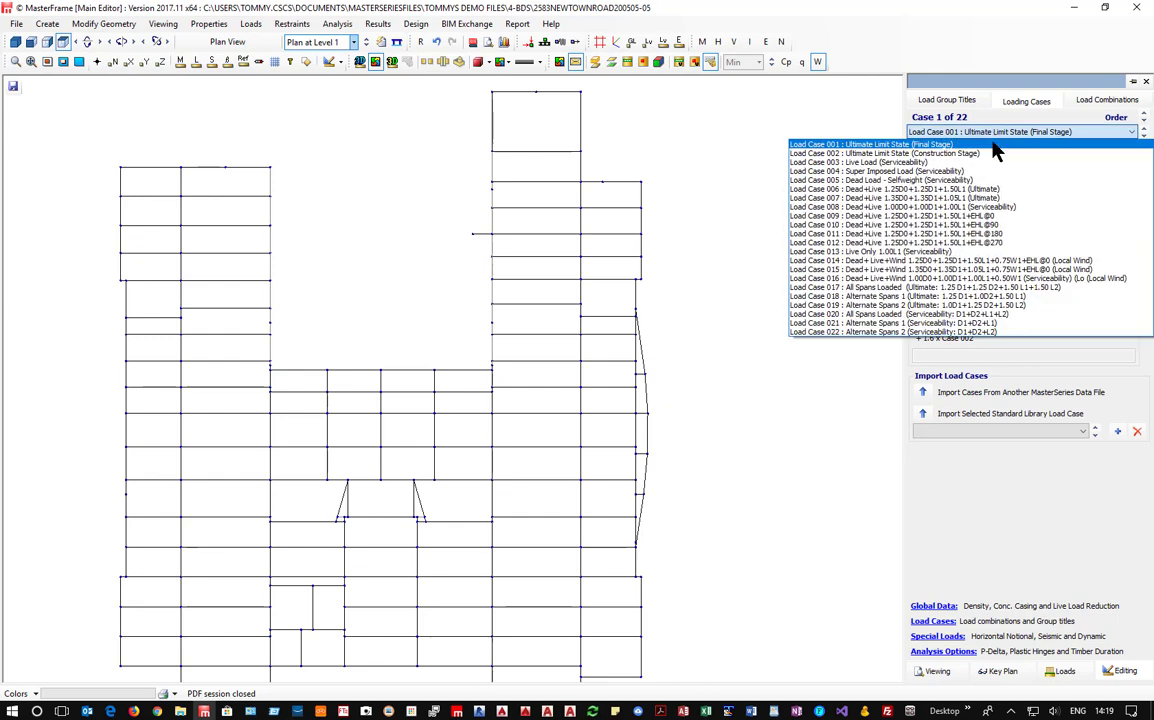
pyautogui.click(1097, 106)
pyautogui.click(1100, 102)
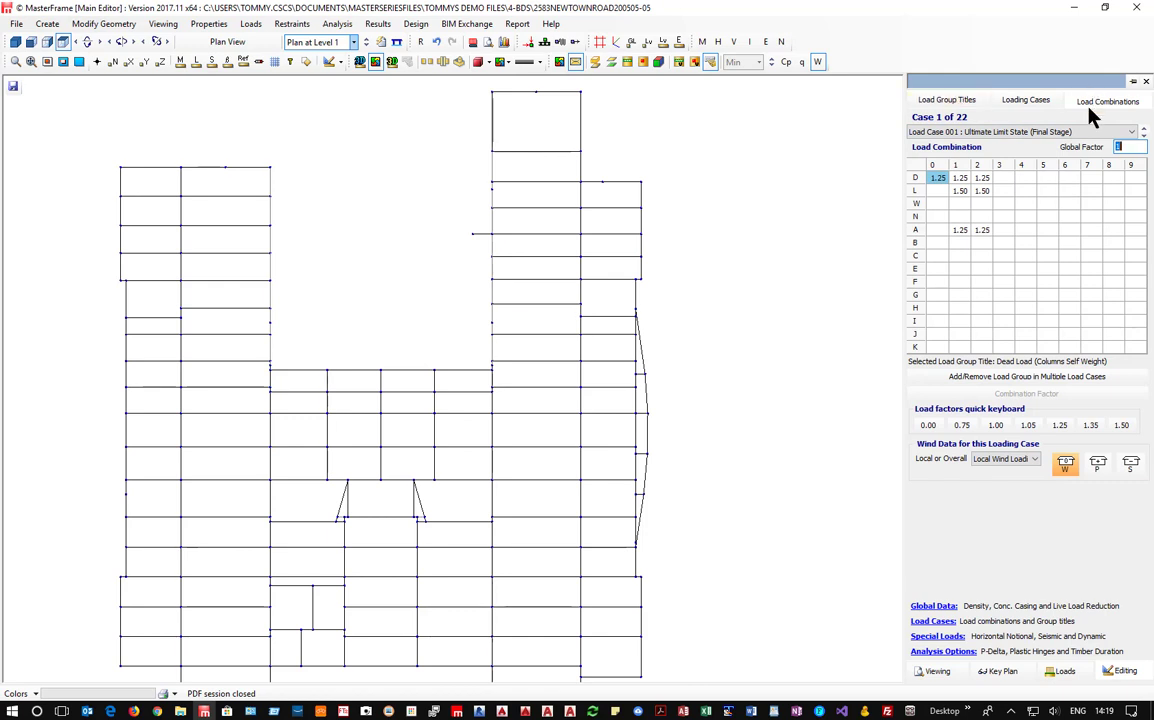
pyautogui.click(1064, 131)
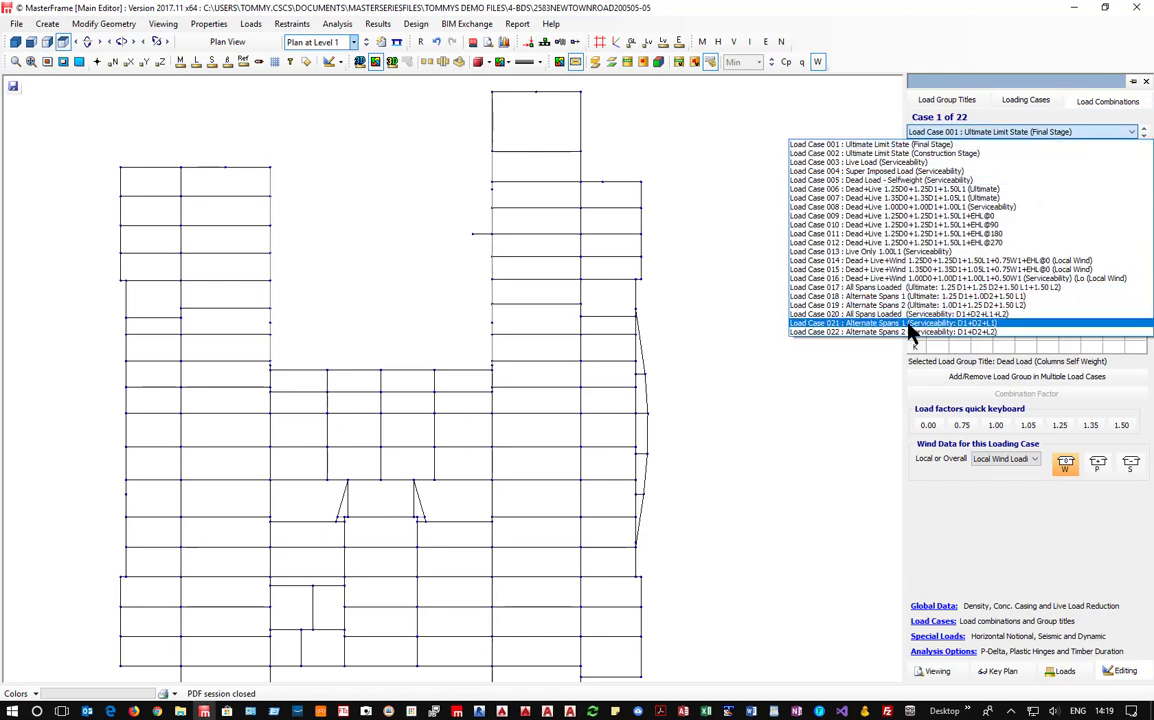
pyautogui.click(825, 288)
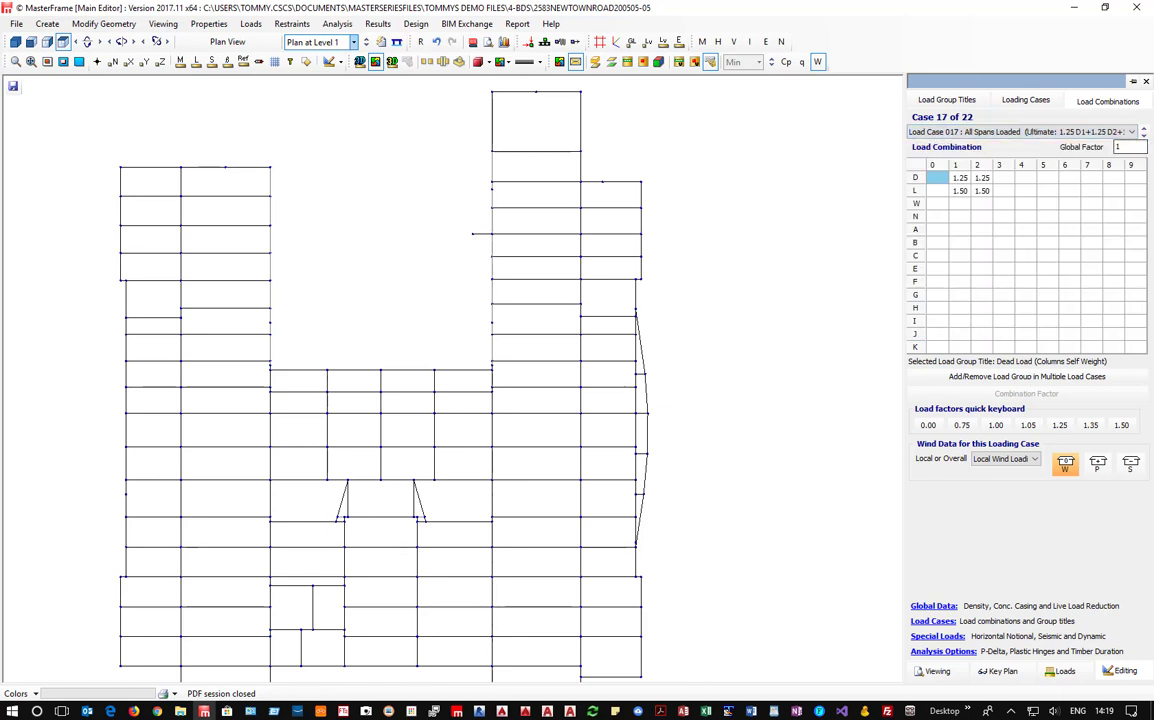
pyautogui.click(1144, 135)
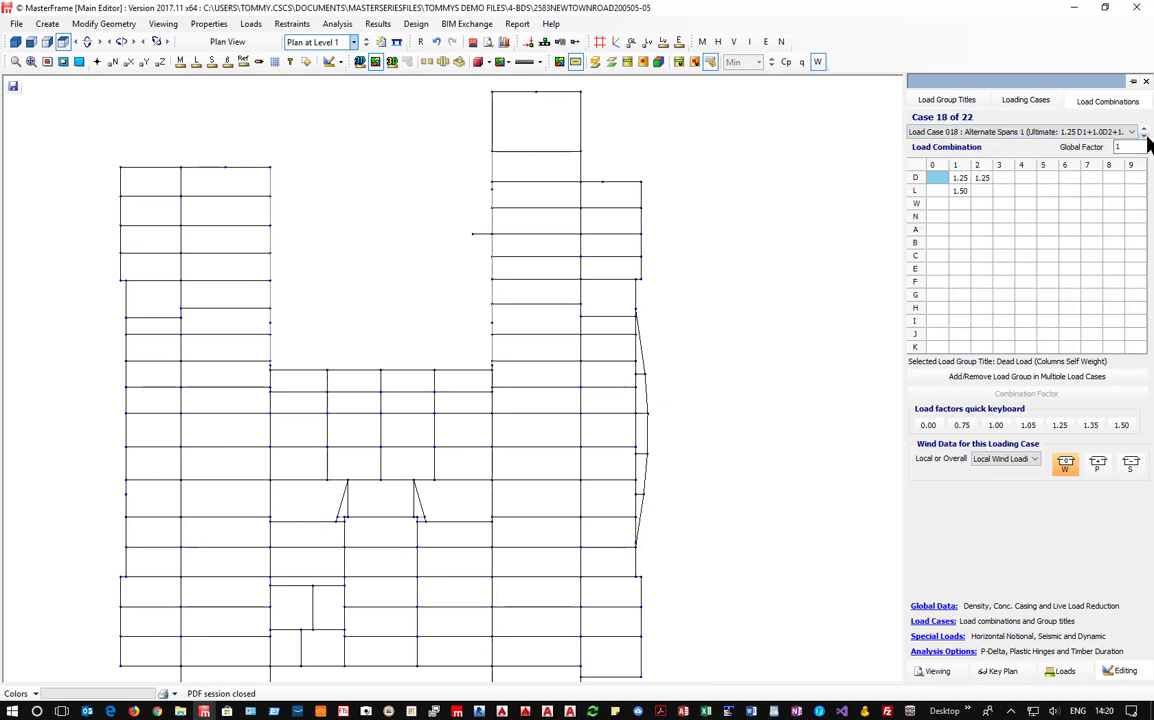
pyautogui.click(1144, 135)
pyautogui.click(1144, 135)
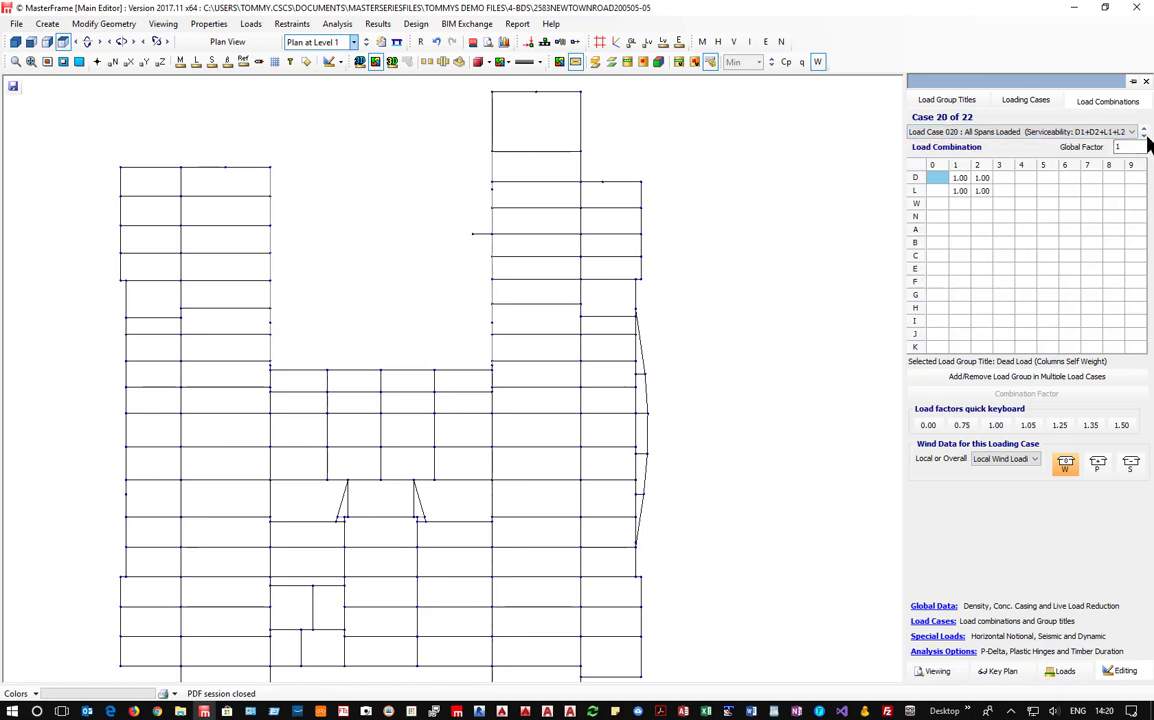
pyautogui.click(1144, 135)
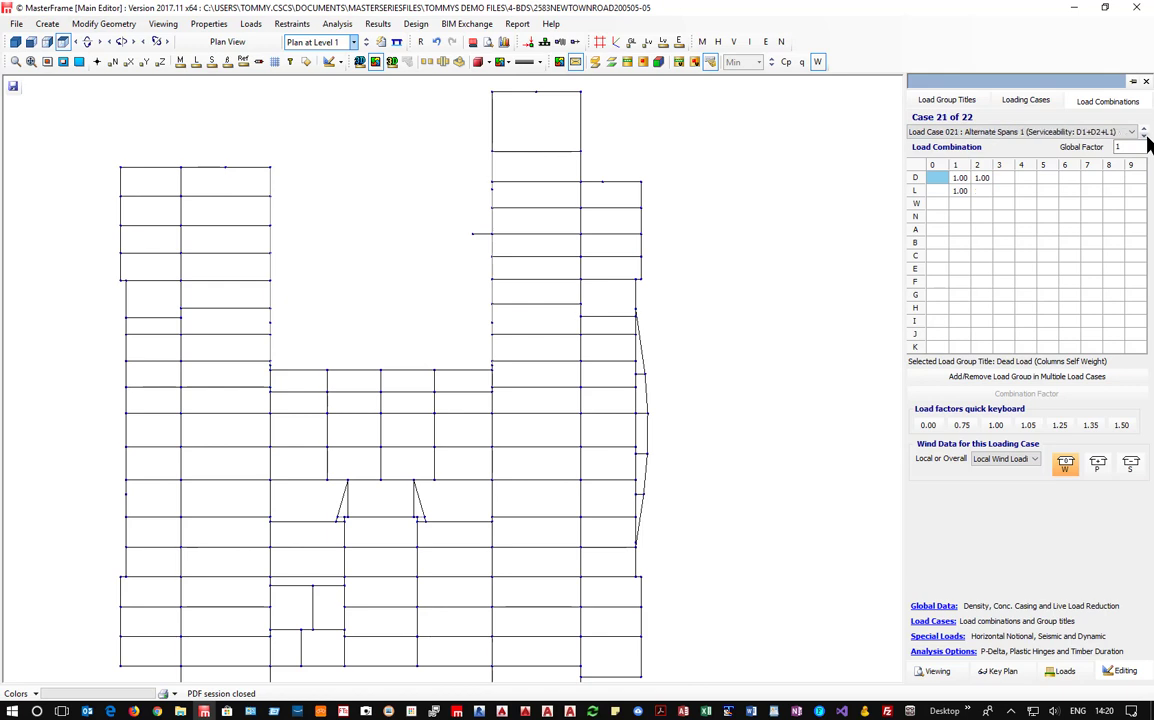
pyautogui.click(1144, 135)
pyautogui.click(1144, 135)
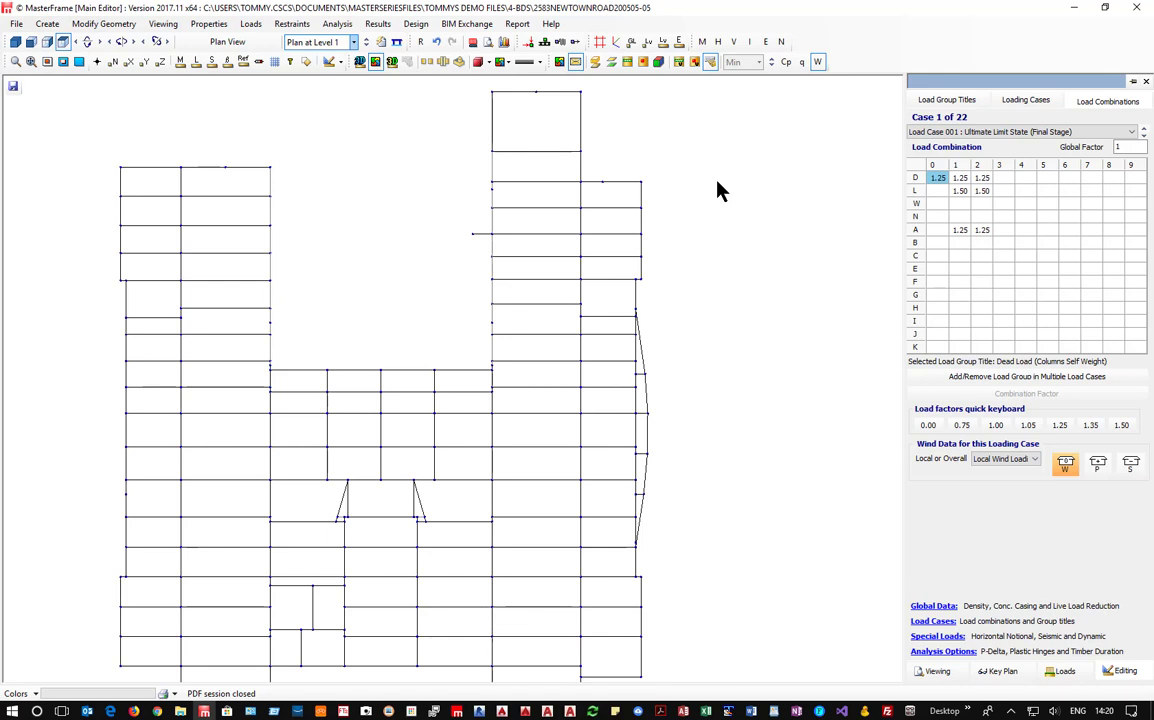
# Set the D0 load factor to 1.25 in the ultimate Load Cases 017, 018 and 019
pyautogui.click(912, 132)
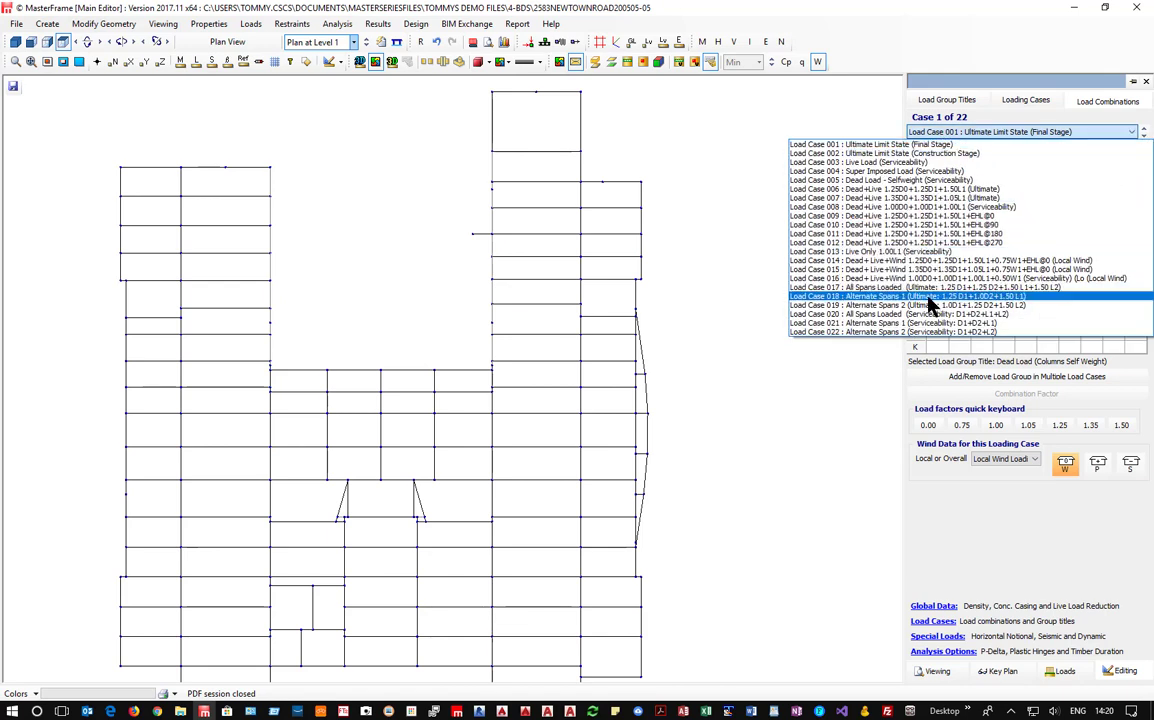
pyautogui.click(843, 284)
pyautogui.click(931, 181)
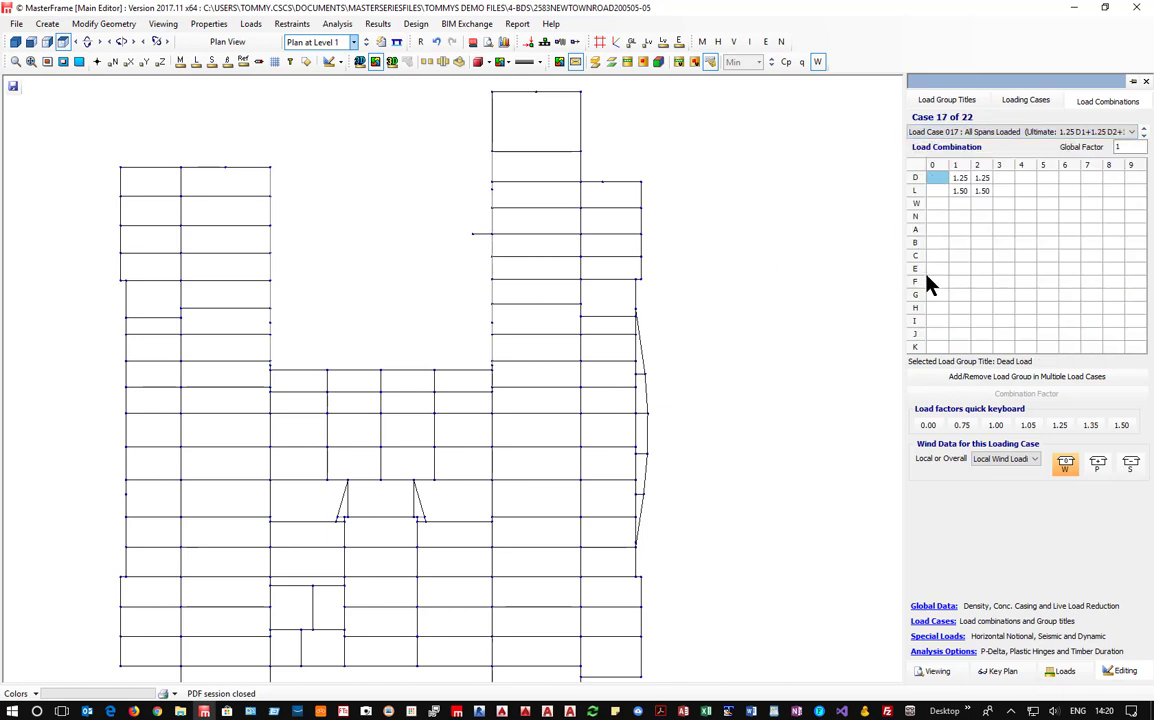
pyautogui.write('1.25')
pyautogui.click(1143, 135)
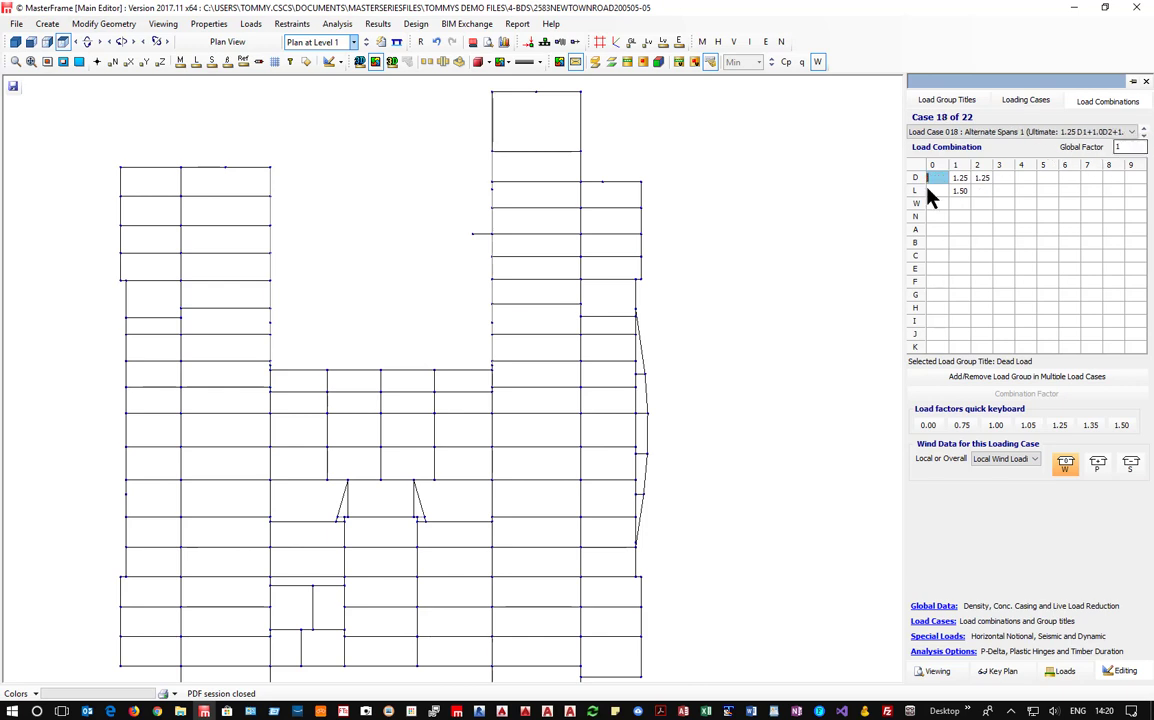
pyautogui.write('1.25')
pyautogui.click(1143, 135)
pyautogui.write('1.')
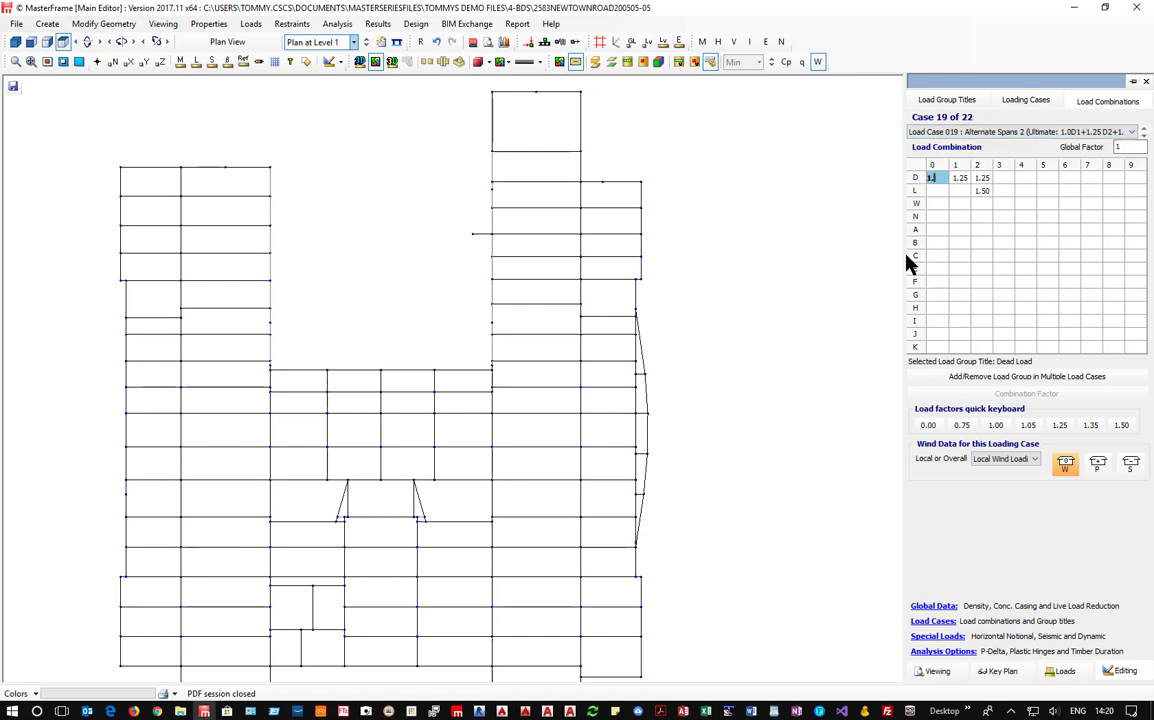
pyautogui.write('25')
pyautogui.click(1143, 133)
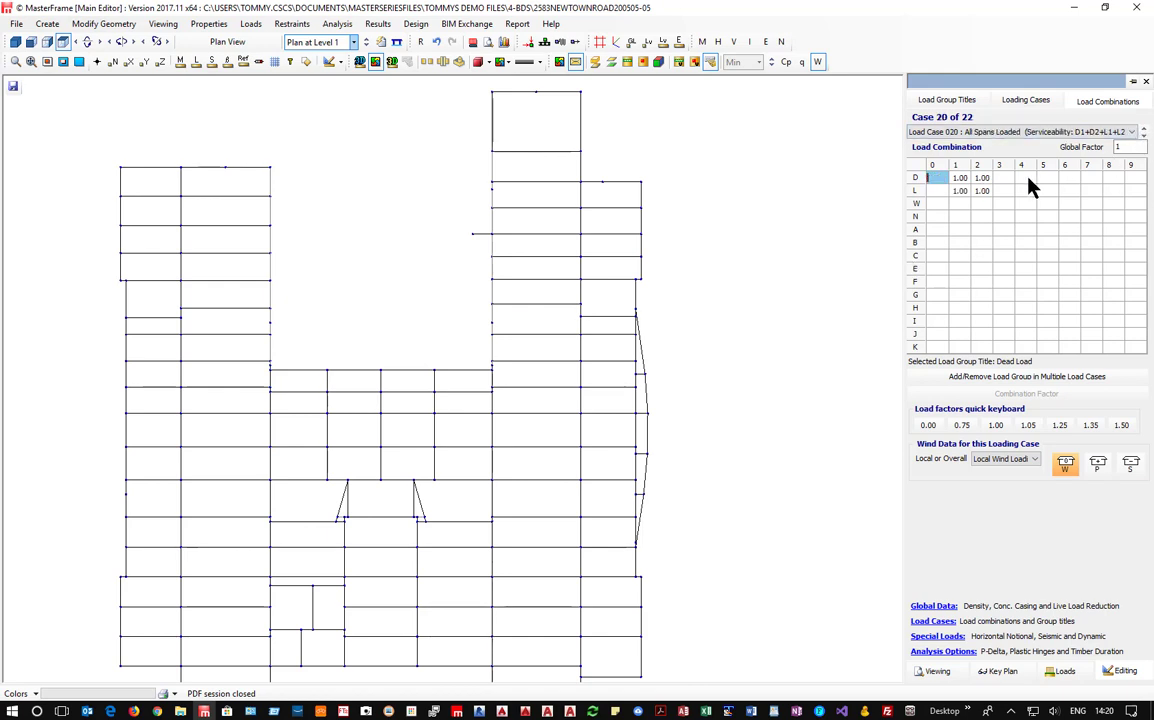
# Add load group D0 with a load factor of 1 to the serviceability Load Cases 020, 021 and 022 together, and check their combinations
pyautogui.click(986, 377)
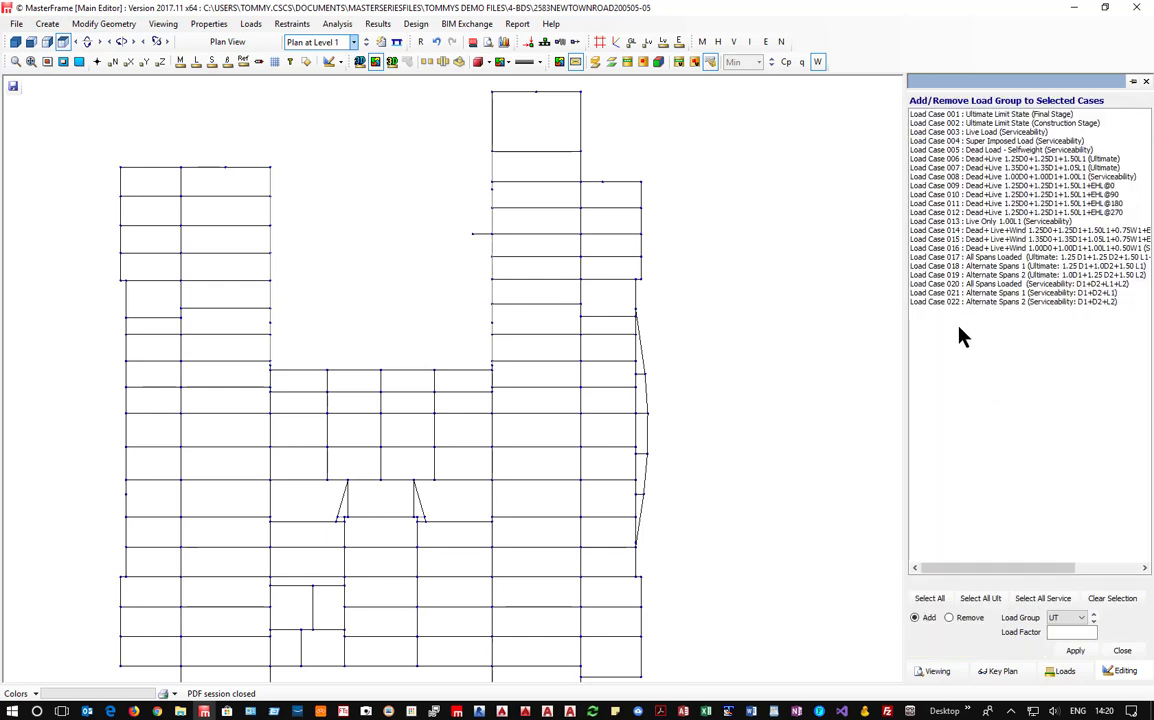
pyautogui.moveTo(975, 302); pyautogui.dragTo(967, 286)
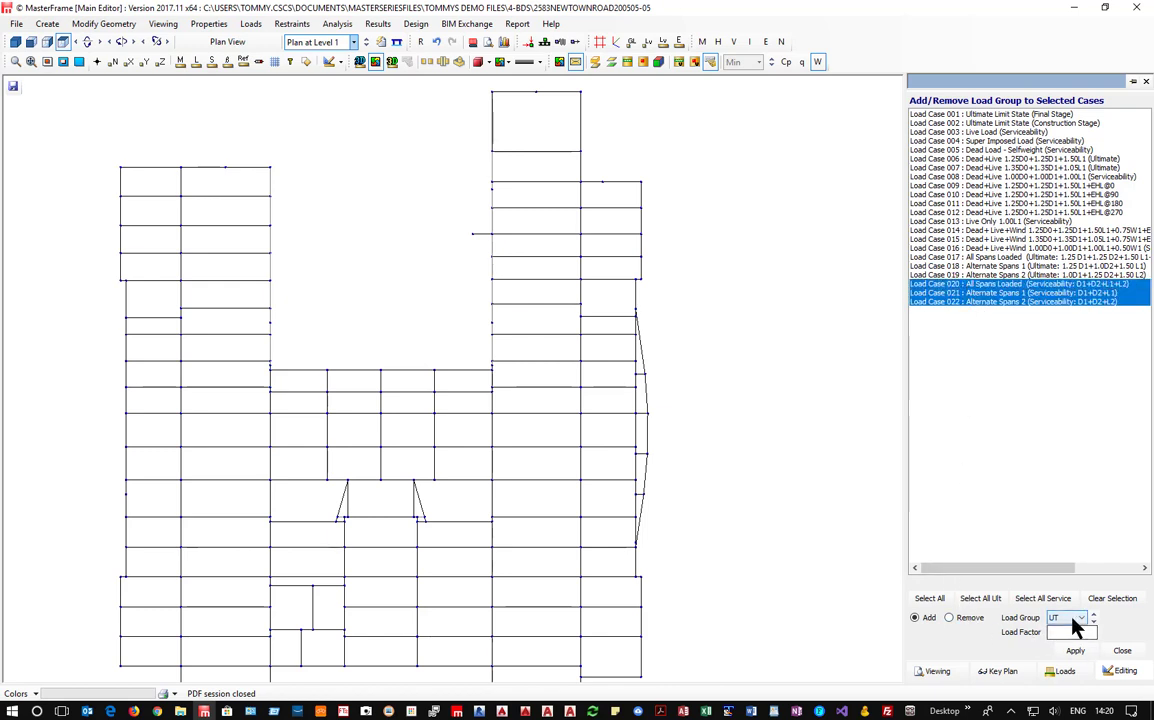
pyautogui.click(1072, 619)
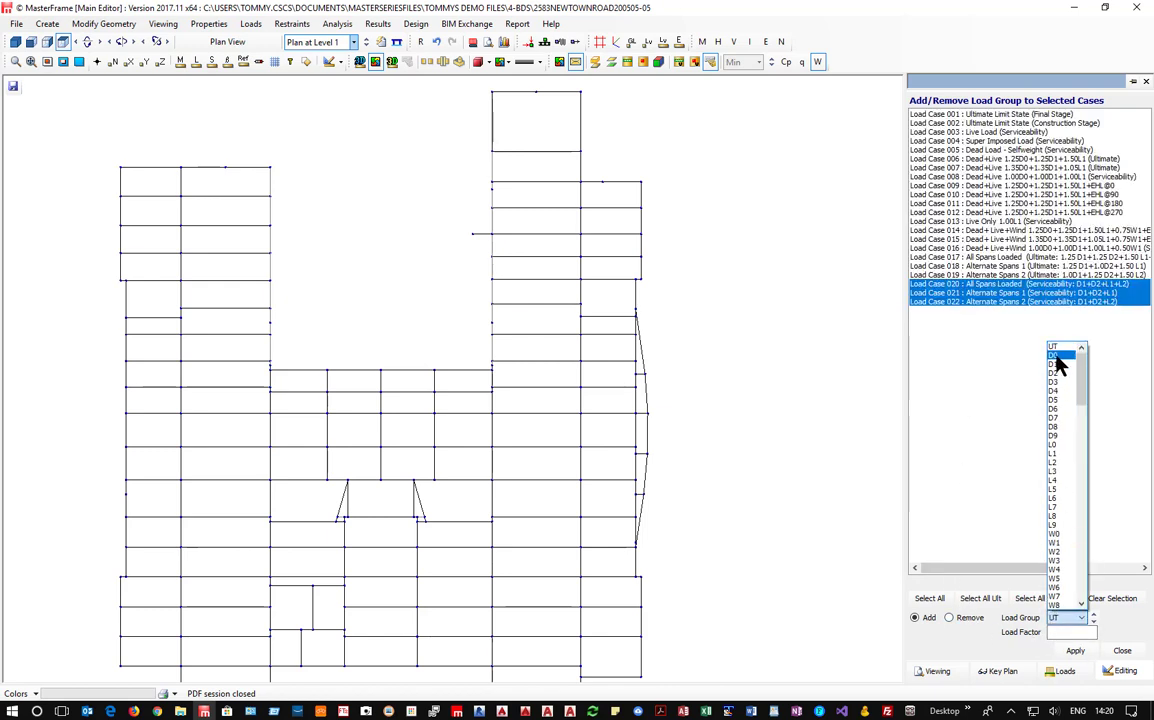
pyautogui.click(1057, 360)
pyautogui.click(1068, 633)
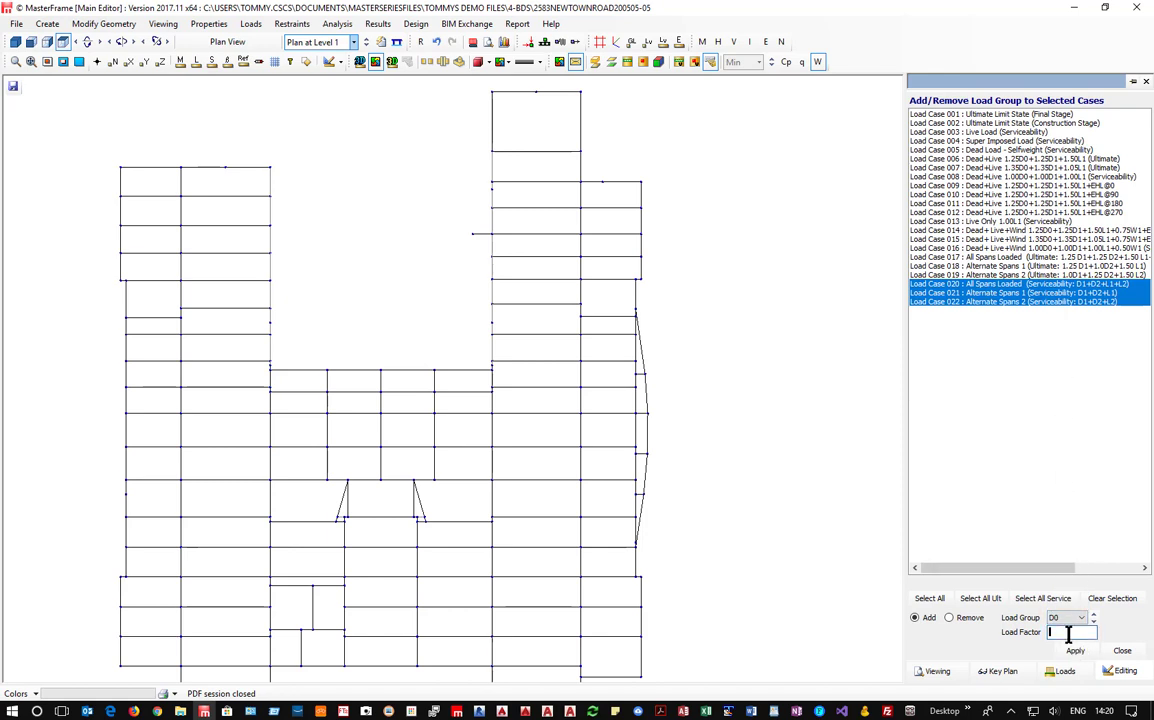
pyautogui.write('1')
pyautogui.click(1076, 652)
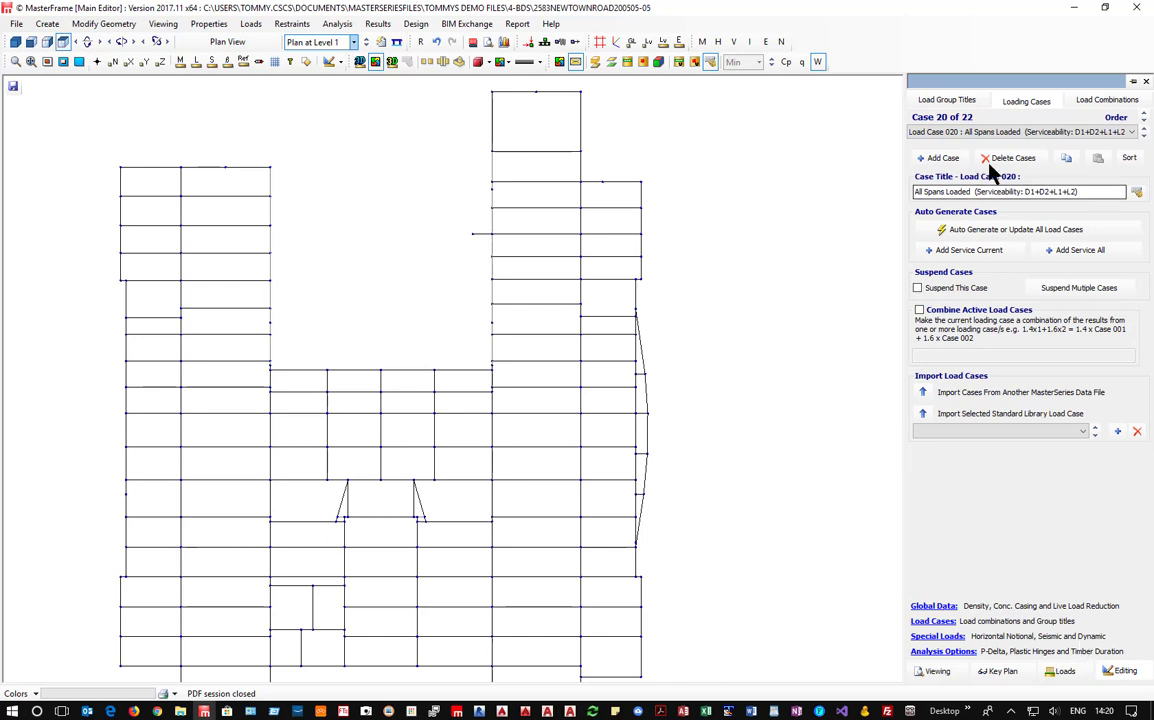
pyautogui.click(1100, 105)
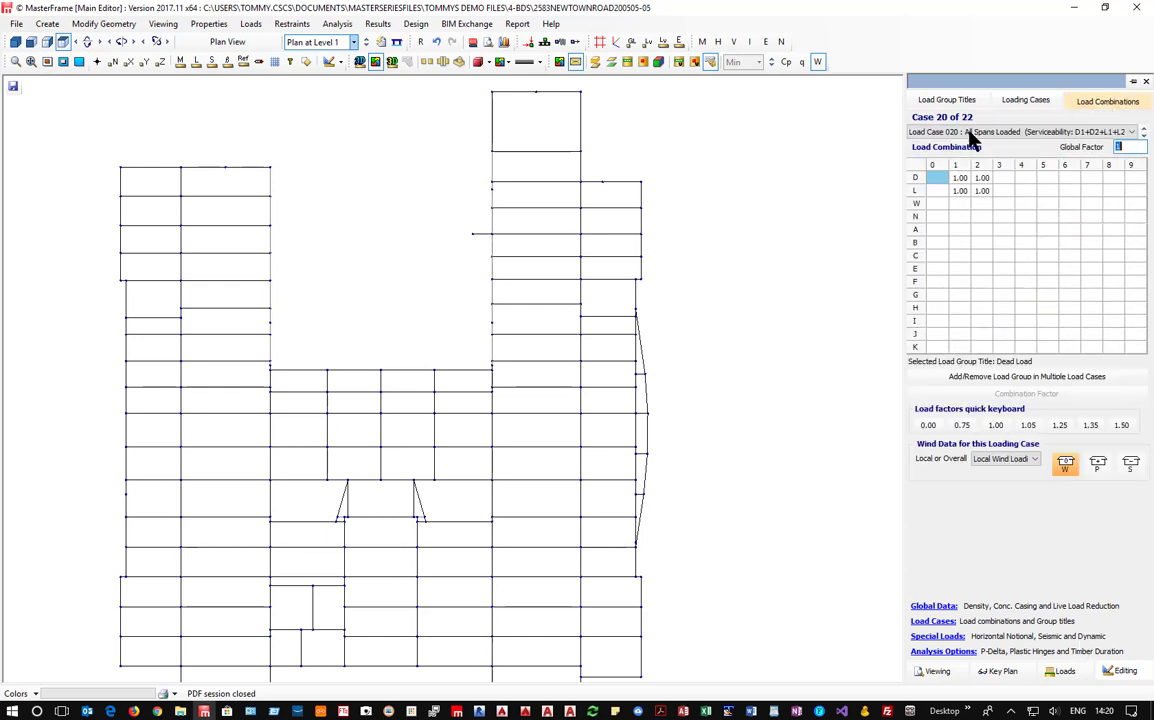
pyautogui.click(1141, 132)
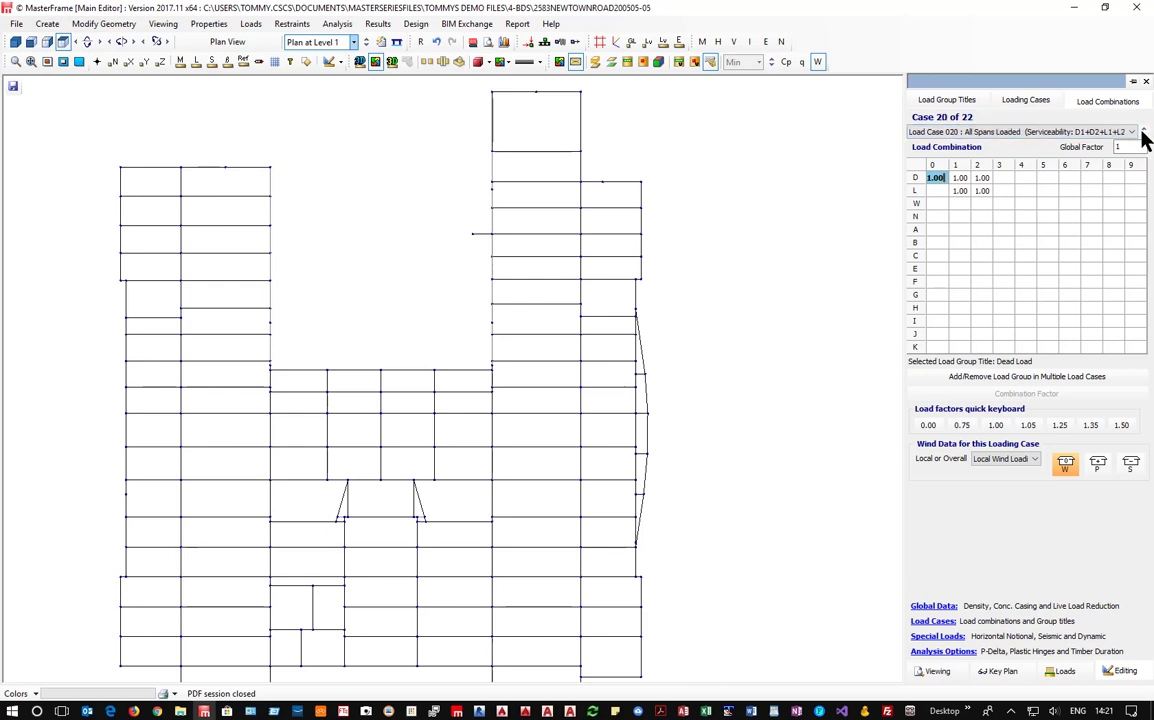
pyautogui.click(1144, 132)
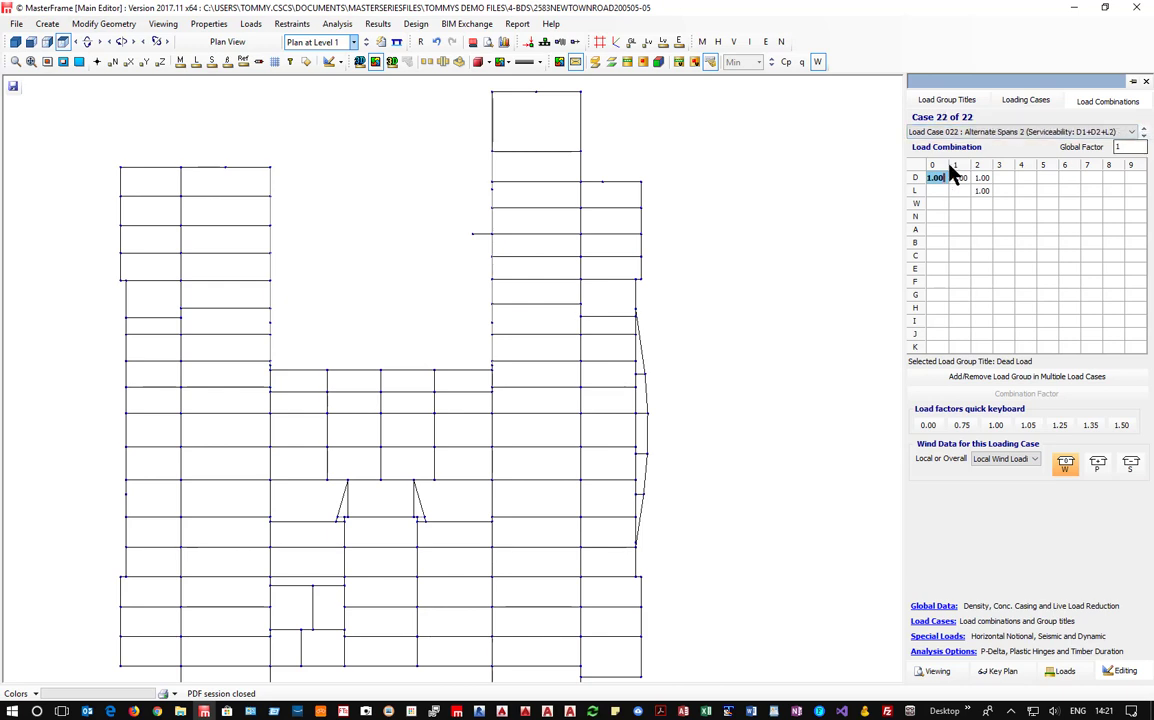